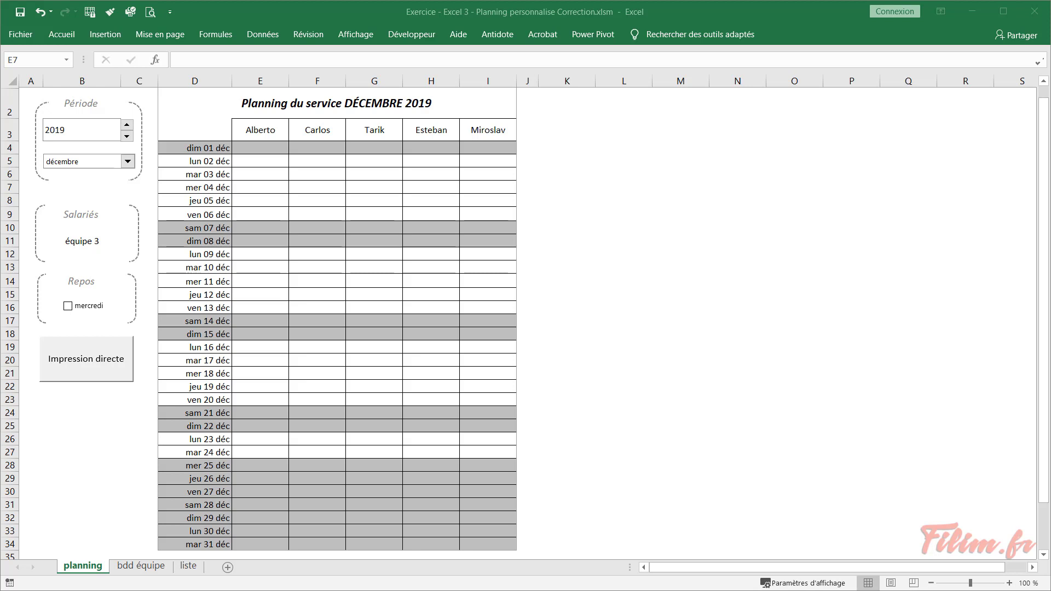
Inspect the year in B3, the team in B11 and the name-header lookup formula
left_click(188, 99)
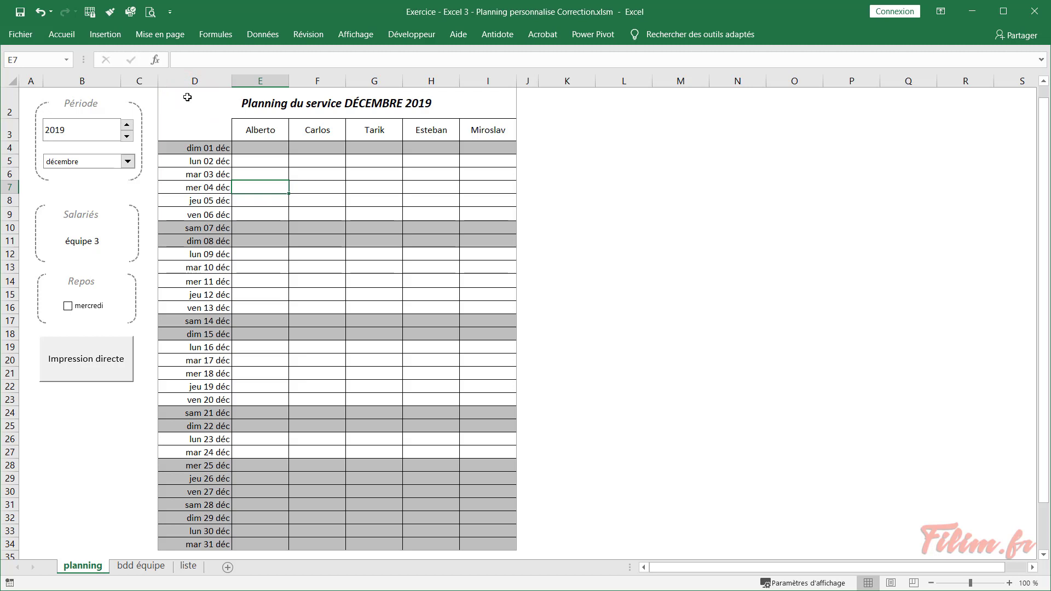
left_click(65, 131)
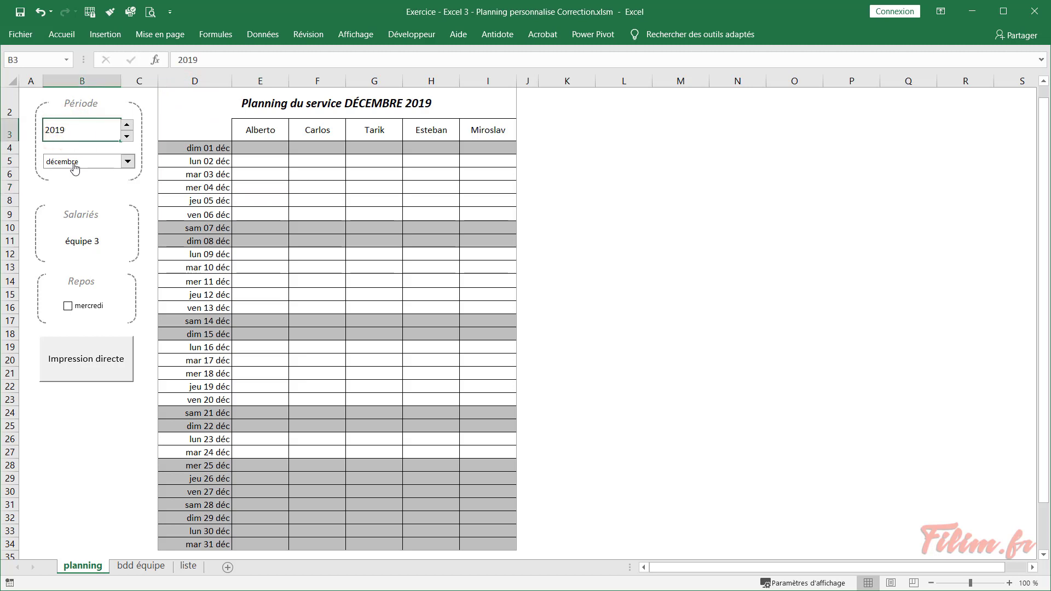
left_click(93, 242)
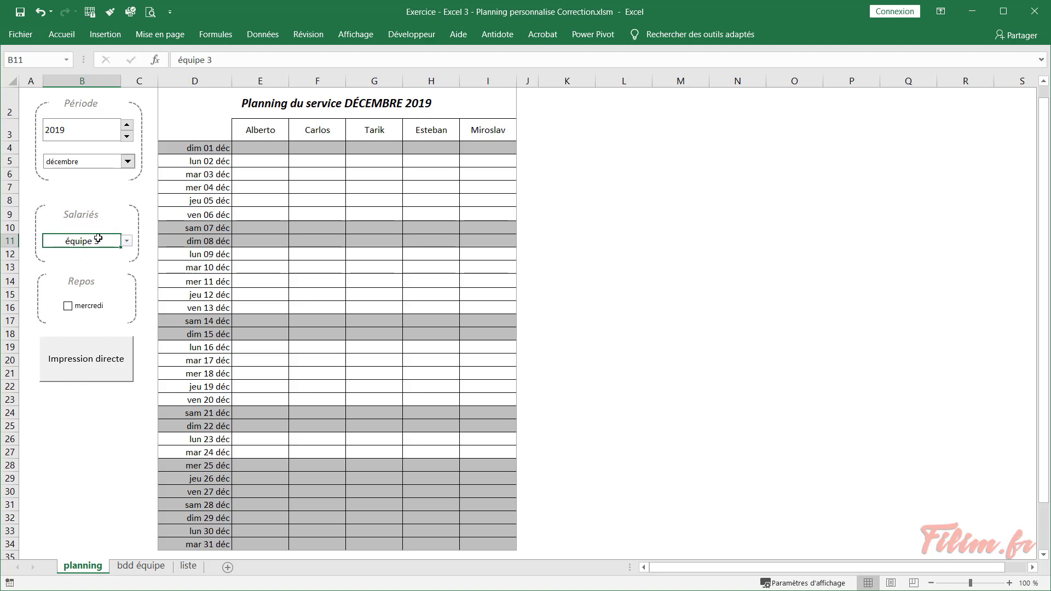
left_click_drag(256, 127, 478, 133)
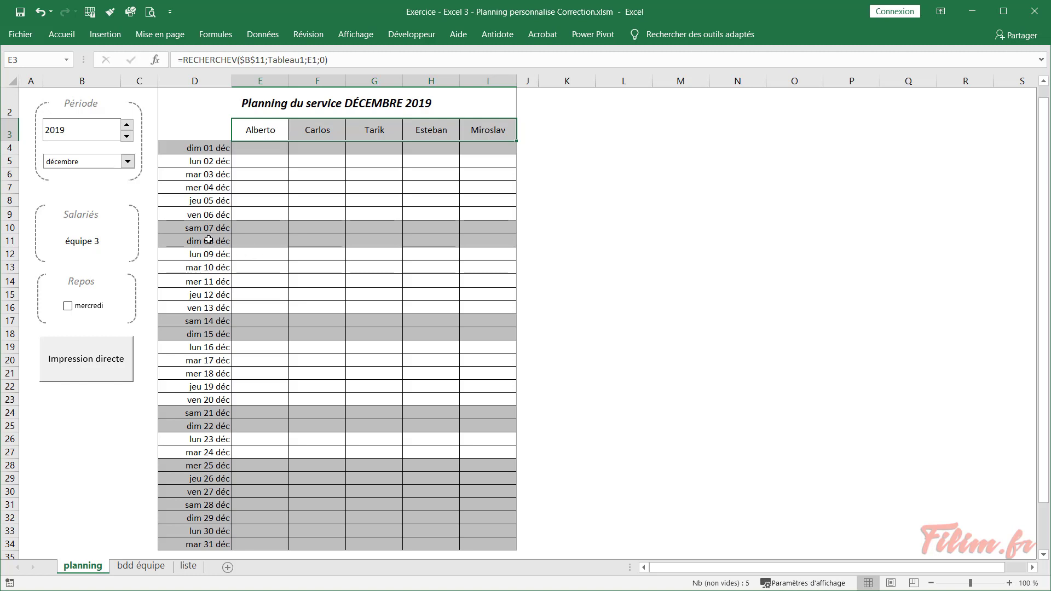
Choose mai in the month list and review the date formulas in D4, D11 and D33
left_click(127, 161)
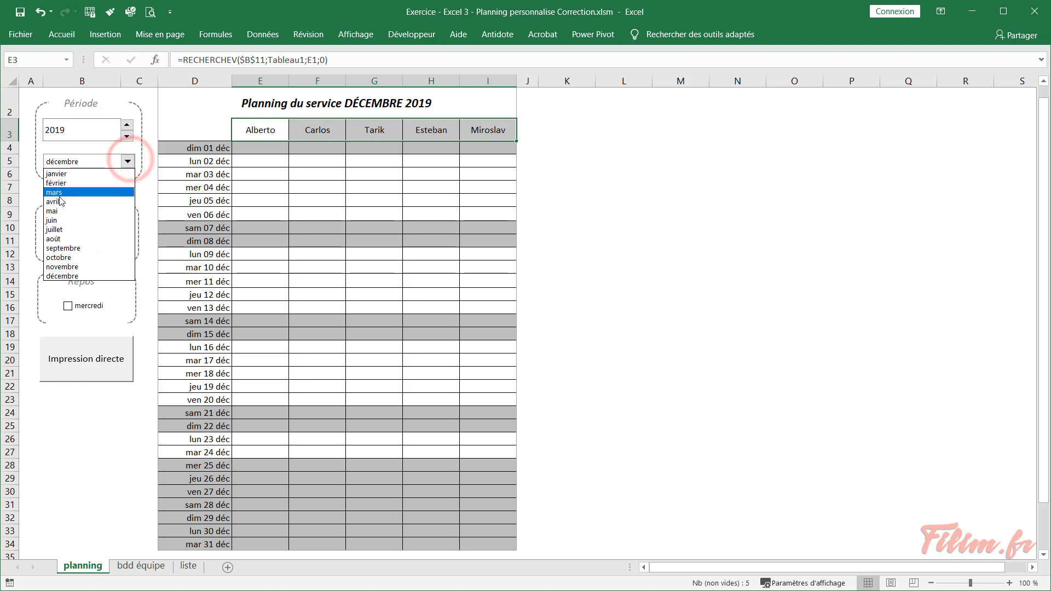
left_click(55, 210)
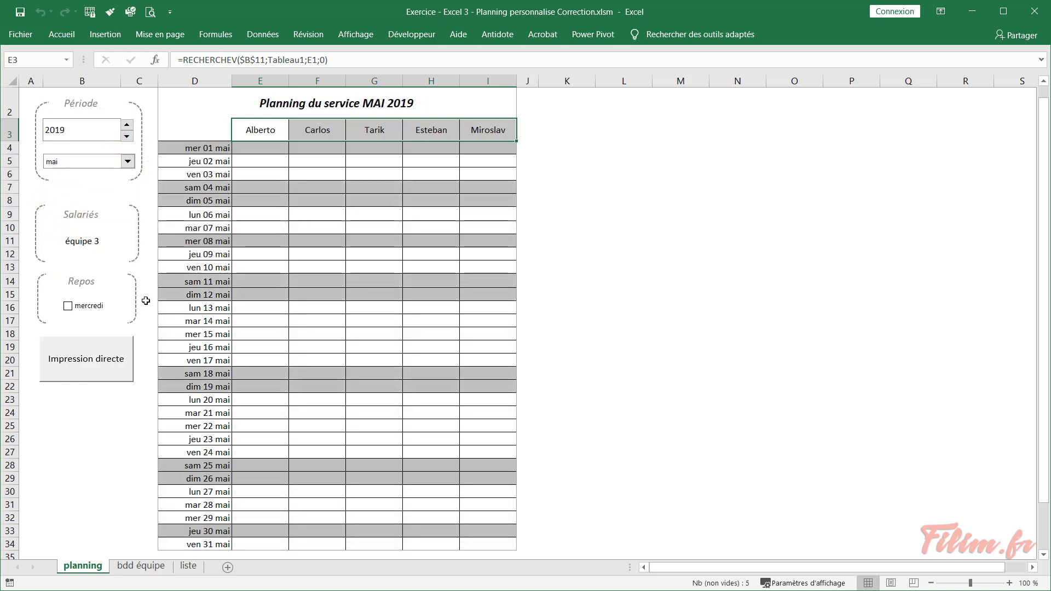
left_click(202, 146)
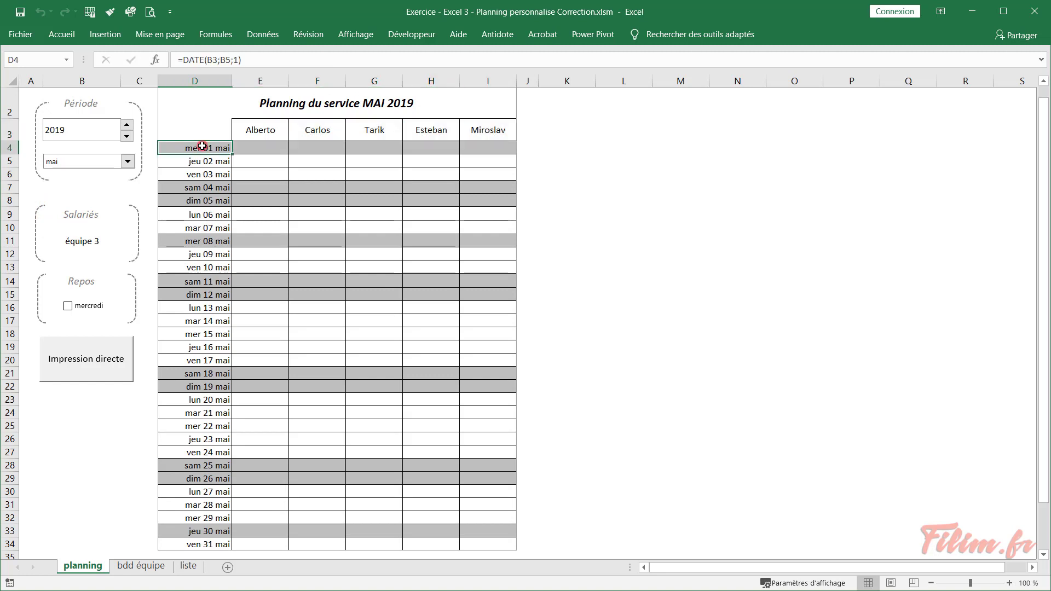
left_click(192, 242)
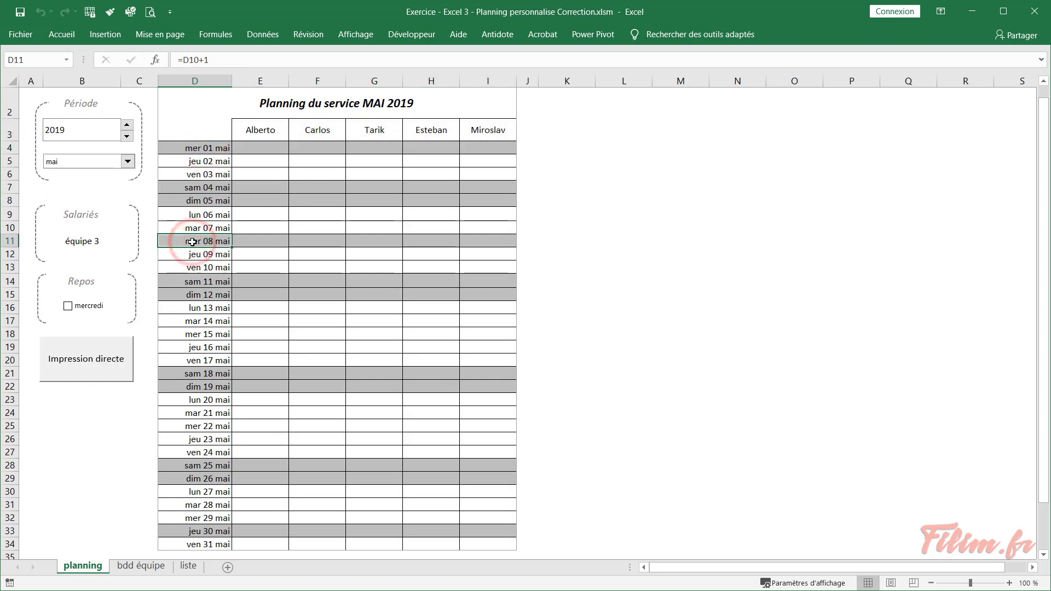
left_click(202, 526)
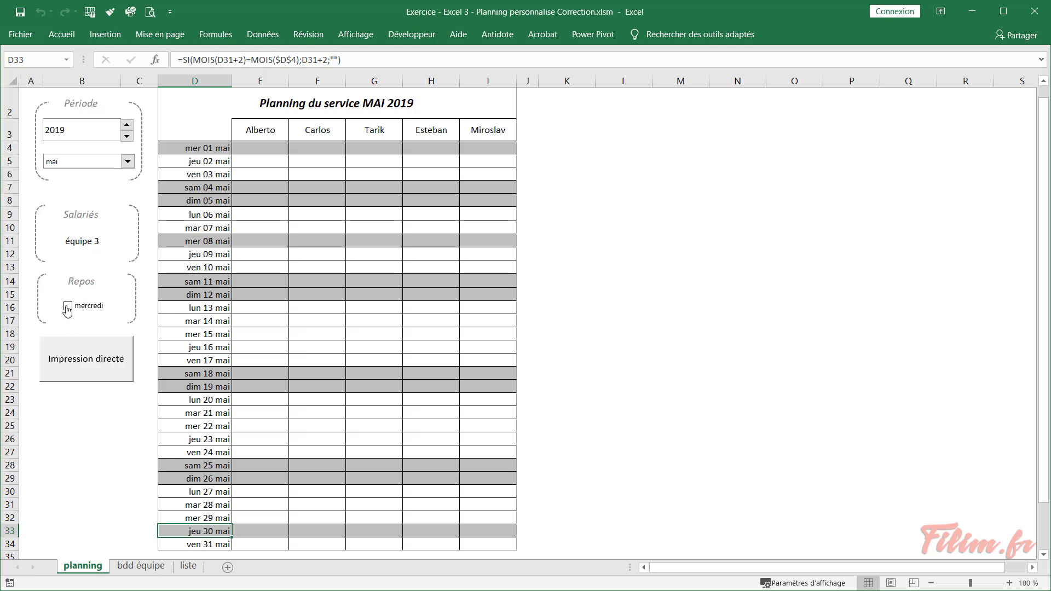
Tick the mercredi checkbox so Wednesdays are shaded as rest days
left_click(66, 306)
left_click(67, 306)
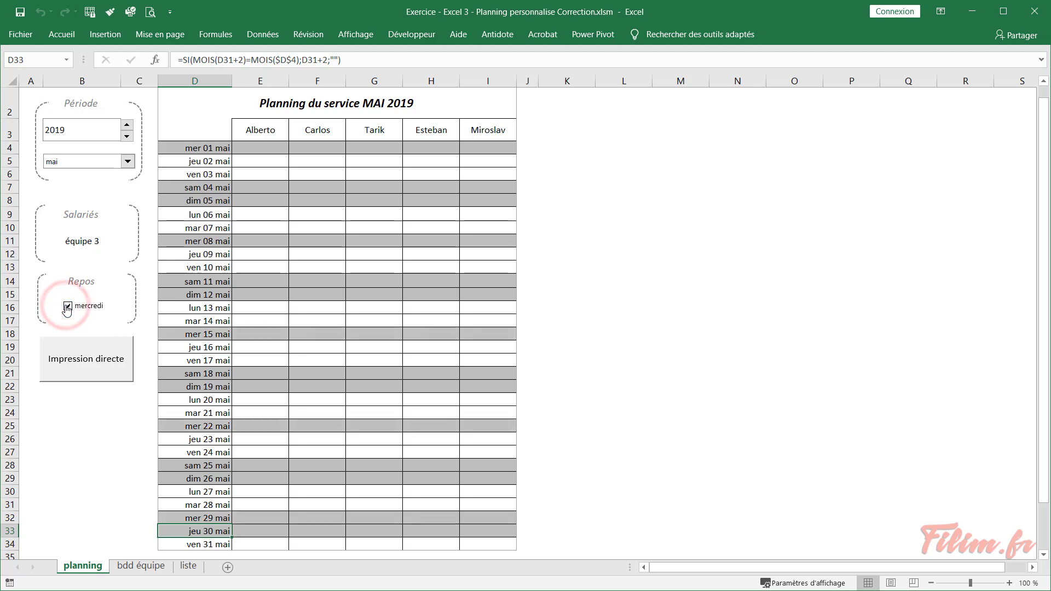
left_click(66, 306)
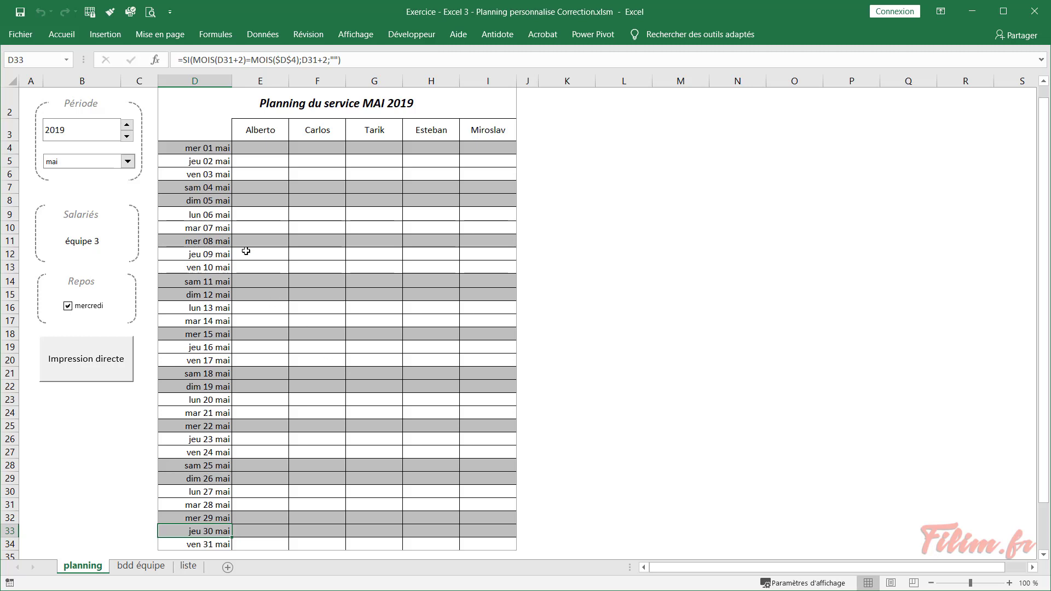
Switch the month to janvier and check row 34 below the date list
left_click(131, 162)
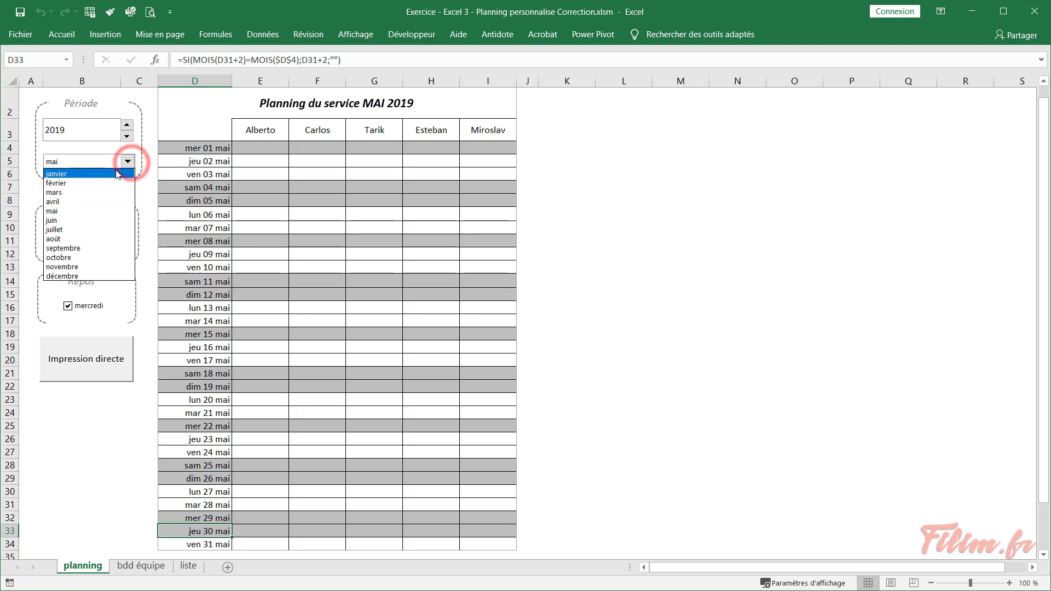
left_click(125, 173)
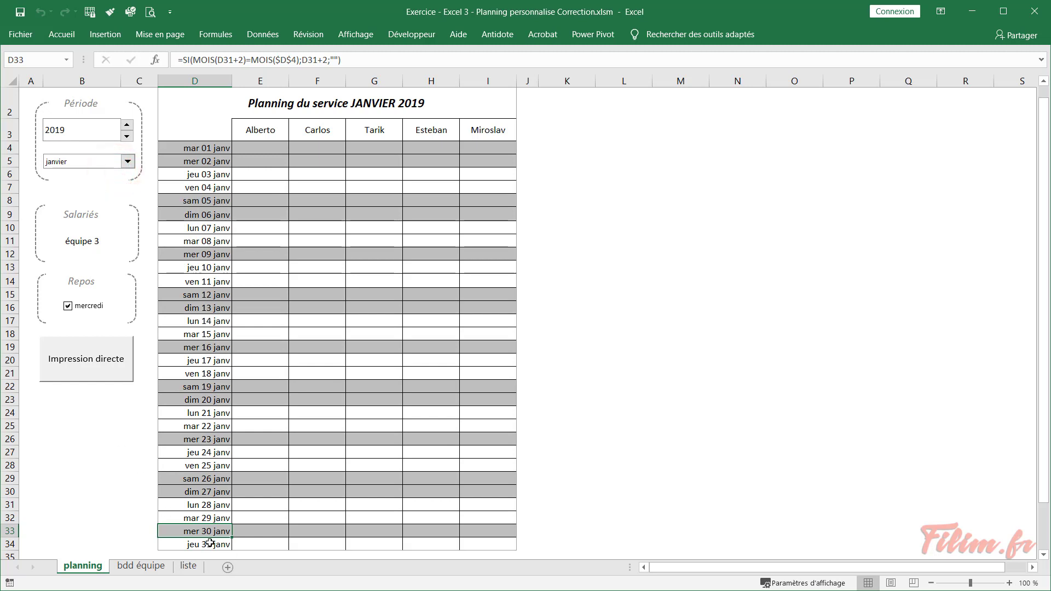
left_click(207, 544)
left_click(15, 544)
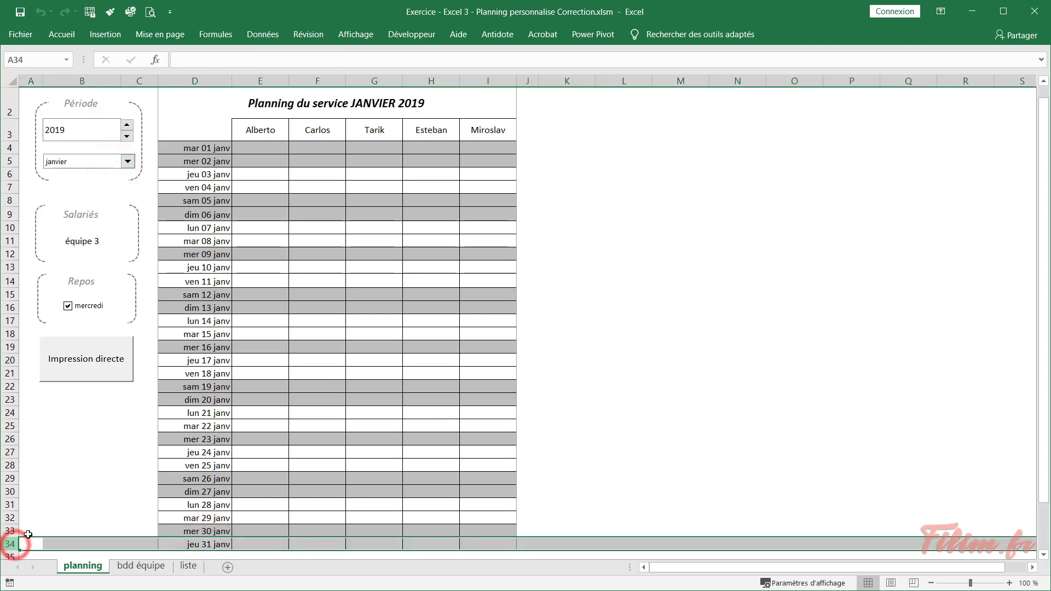
left_click(82, 517)
left_click(85, 427)
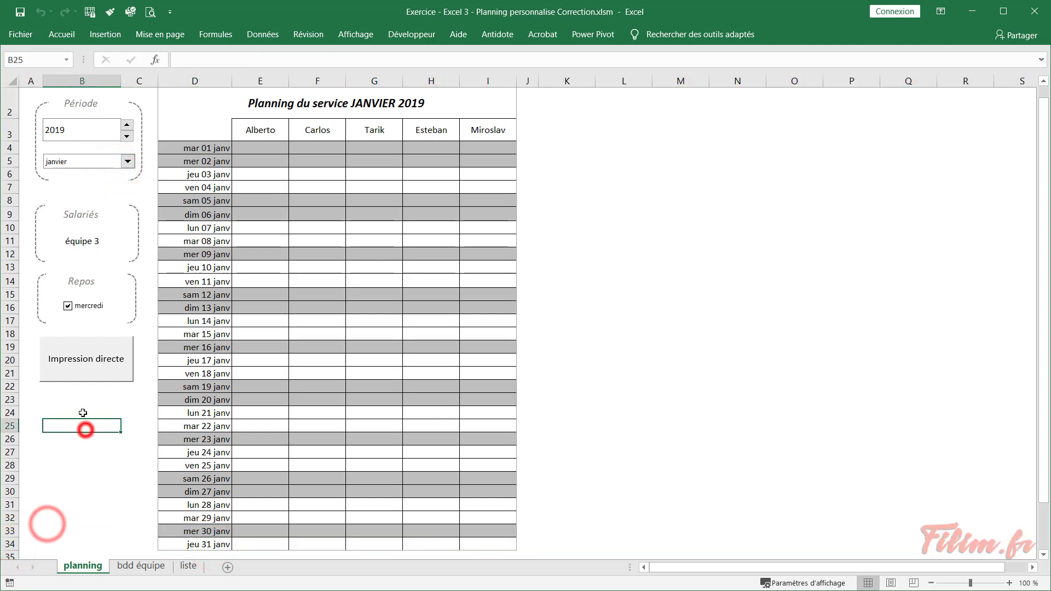
Choose février, raise the year to 2020, and check the formula in D34
left_click(125, 162)
left_click(76, 183)
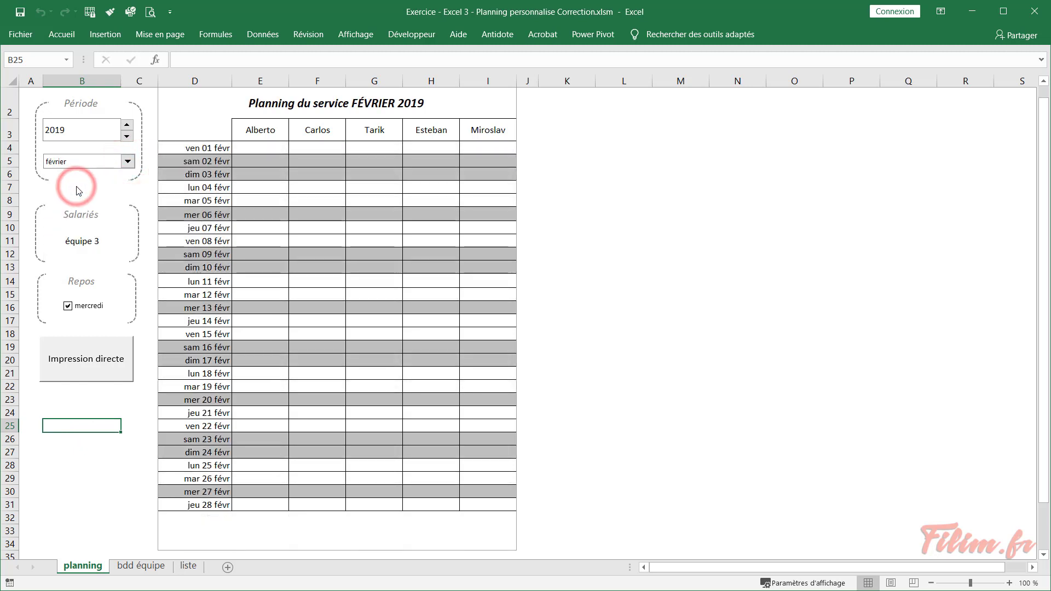
left_click(290, 227)
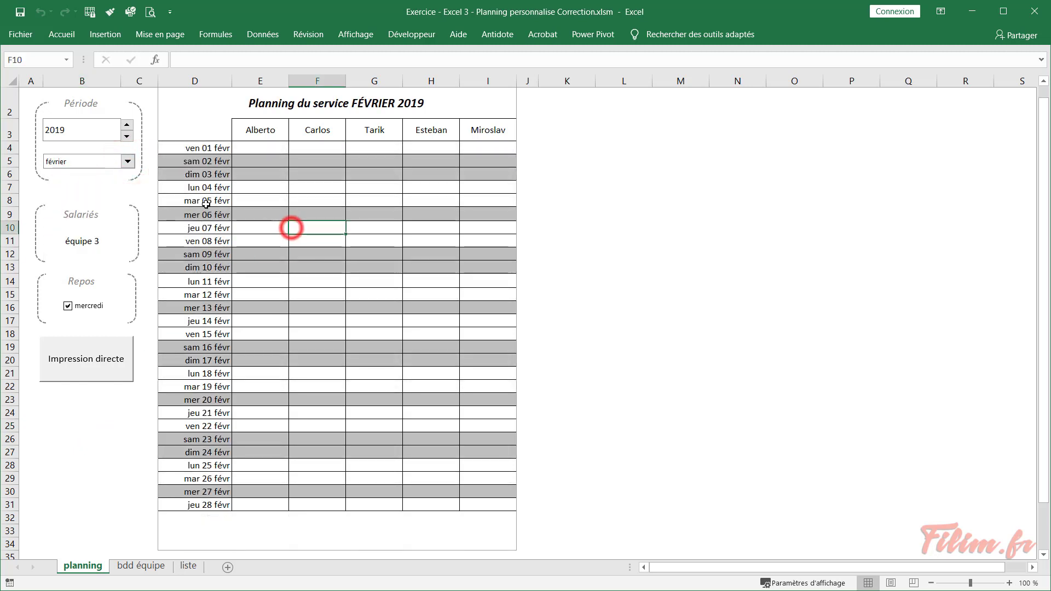
left_click(126, 127)
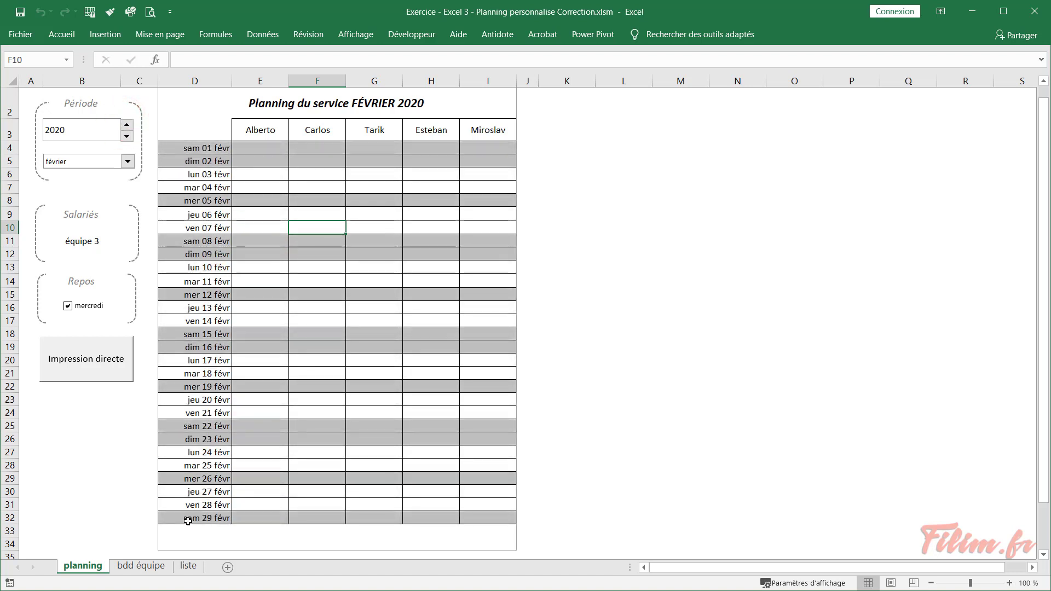
left_click(162, 541)
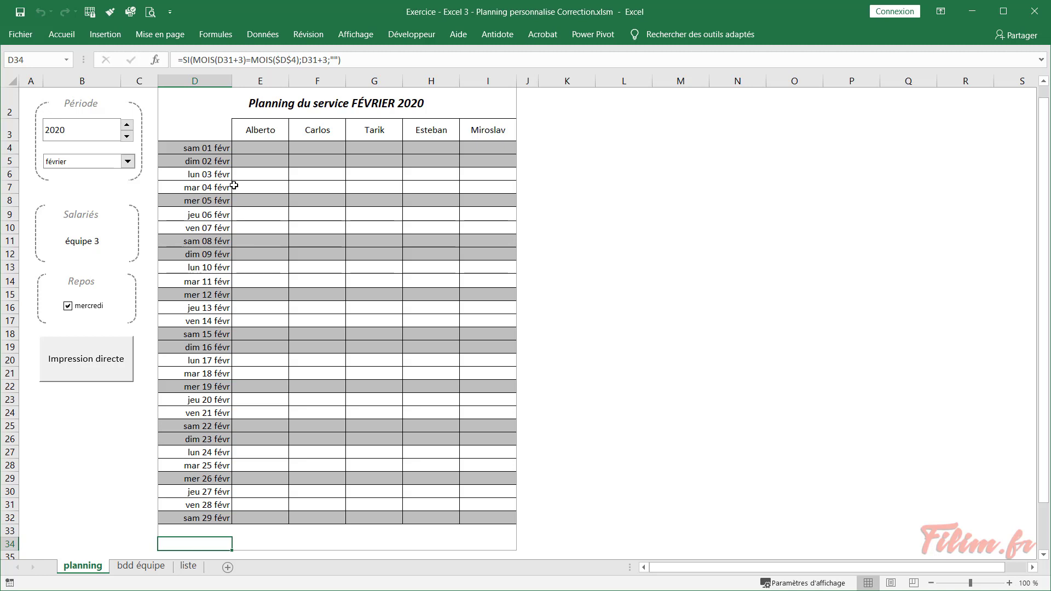
left_click(199, 118)
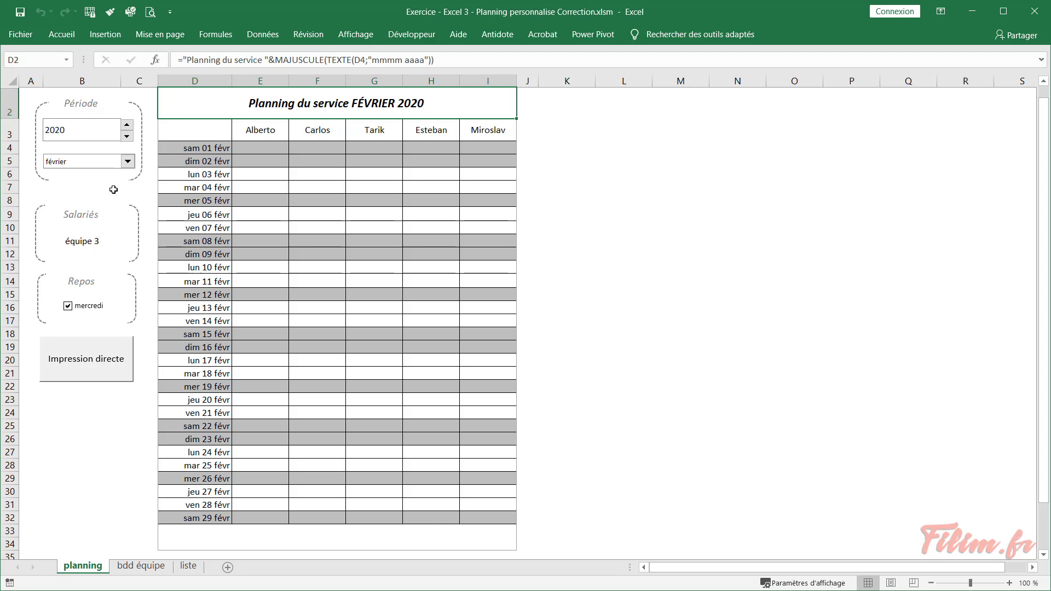
left_click(712, 174)
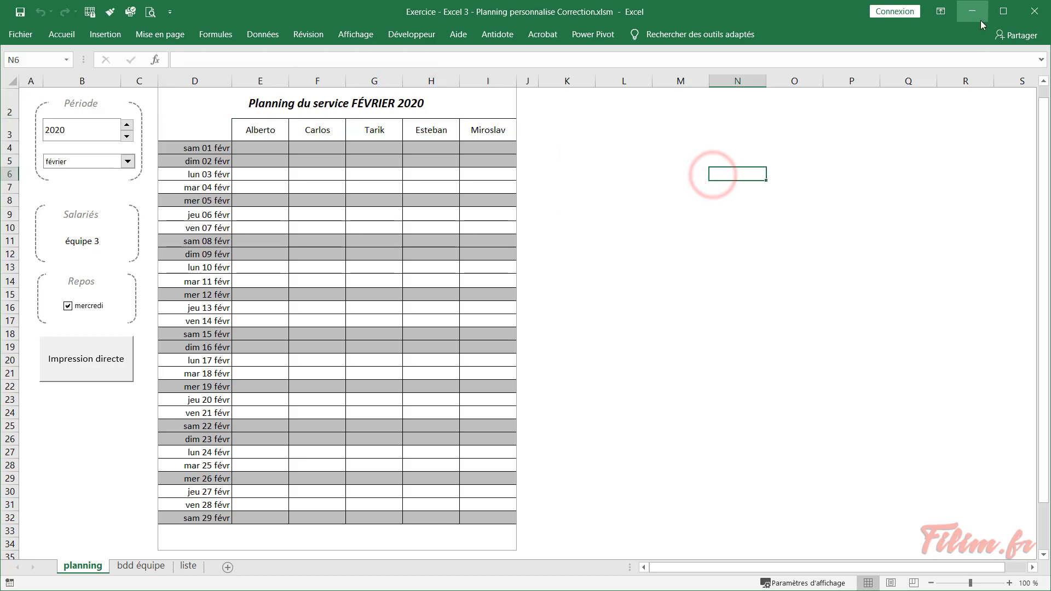
Minimize Excel and open Exercice - Excel 3 - Planning personnalise.xlsx from File Explorer
left_click(691, 12)
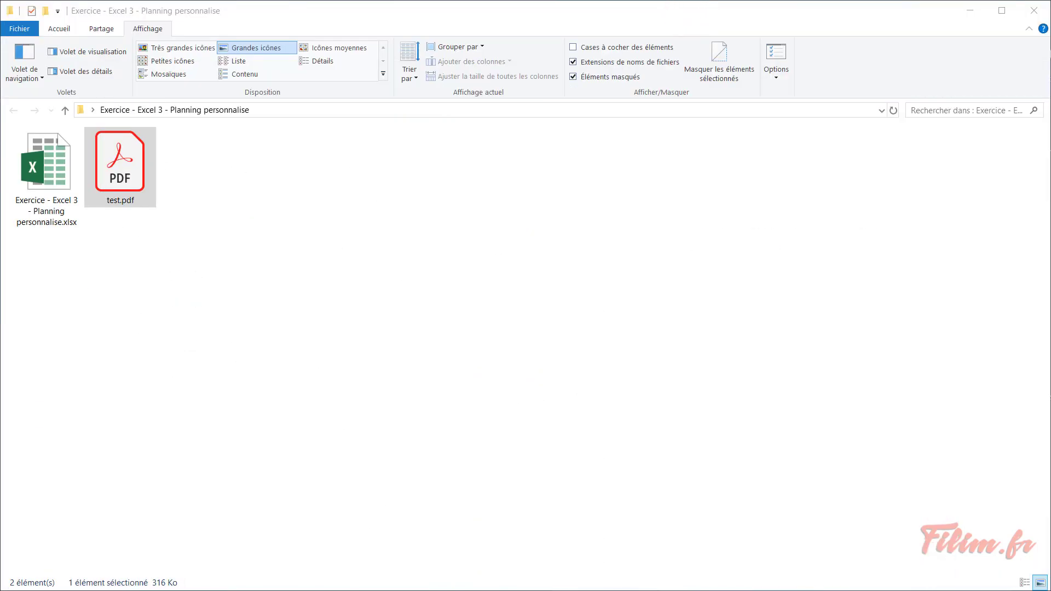
key("alt+Tab")
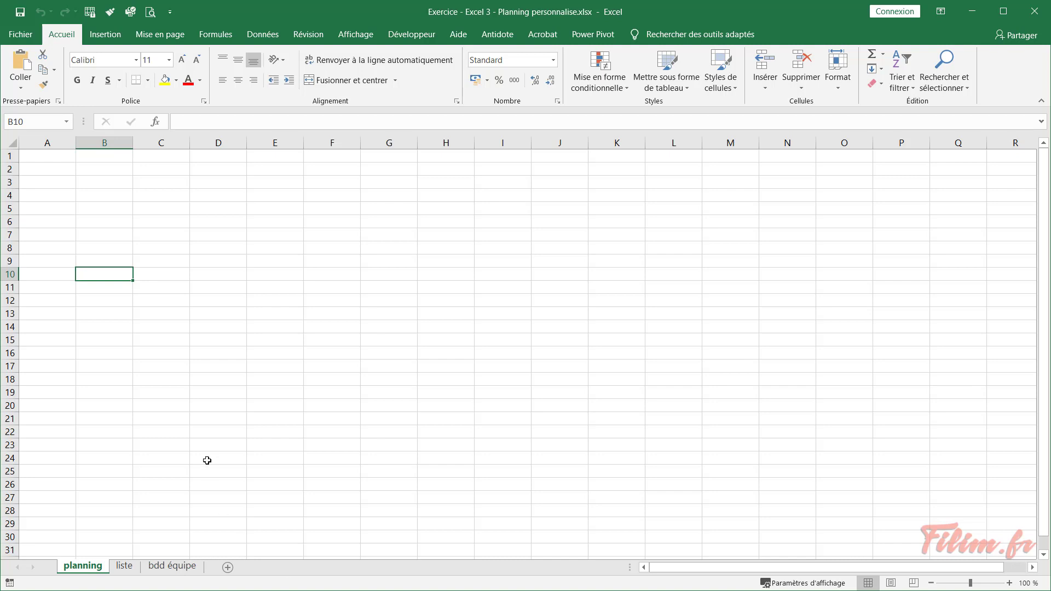
On the liste sheet, review the month names in column A and holidays in C2:C12
left_click(111, 195)
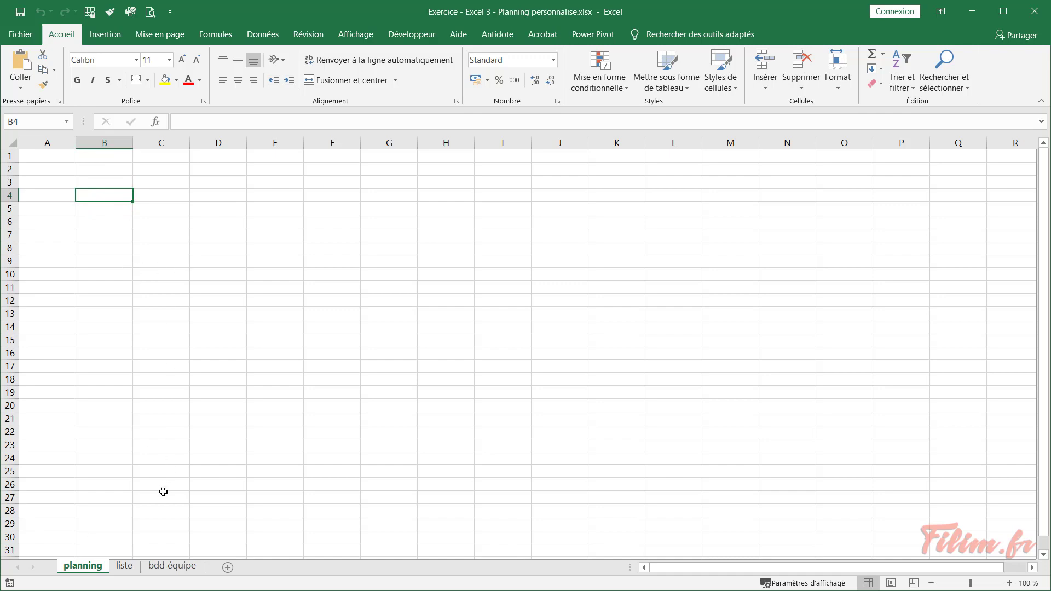
left_click(125, 566)
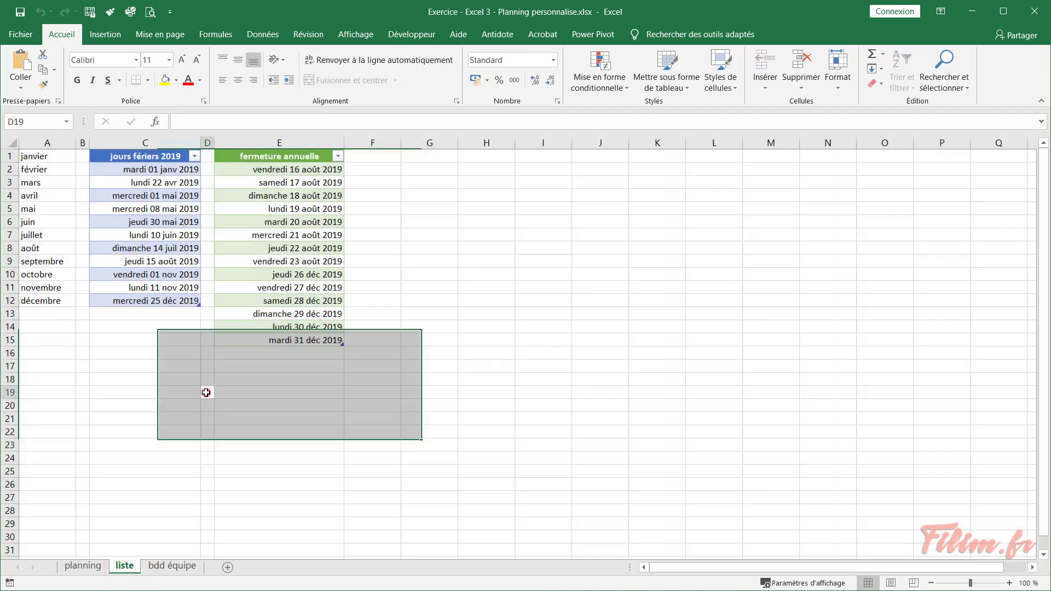
left_click(207, 391)
scroll(206, 393, "up", 3)
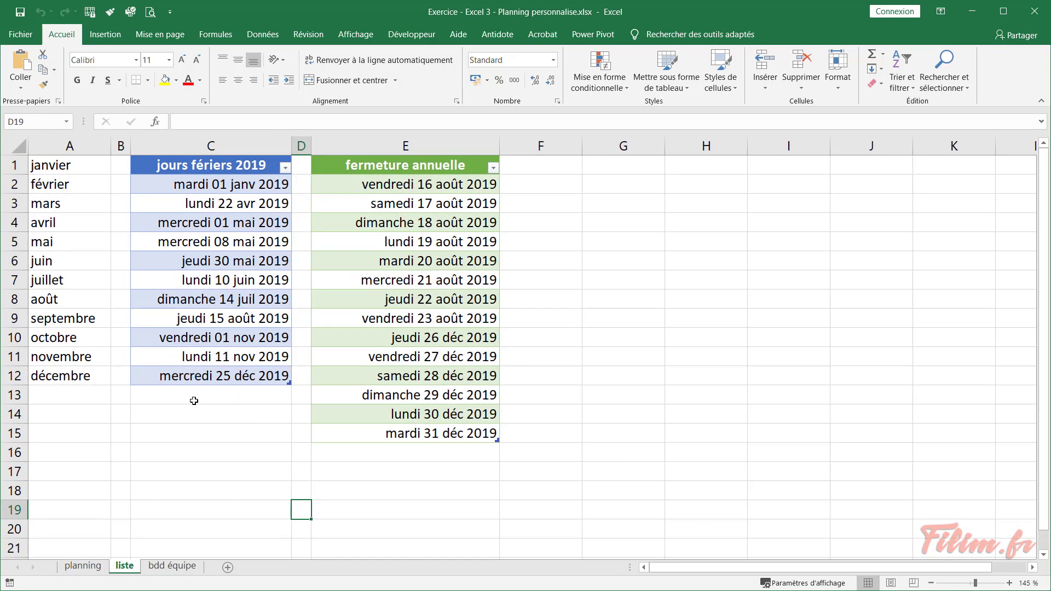
left_click(56, 165)
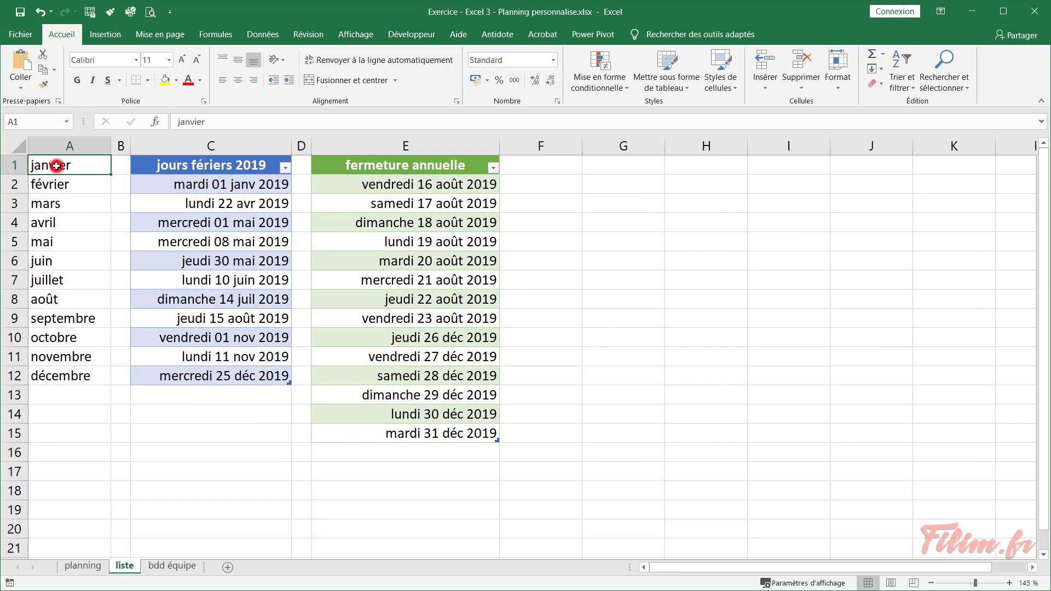
left_click_drag(57, 165, 49, 458)
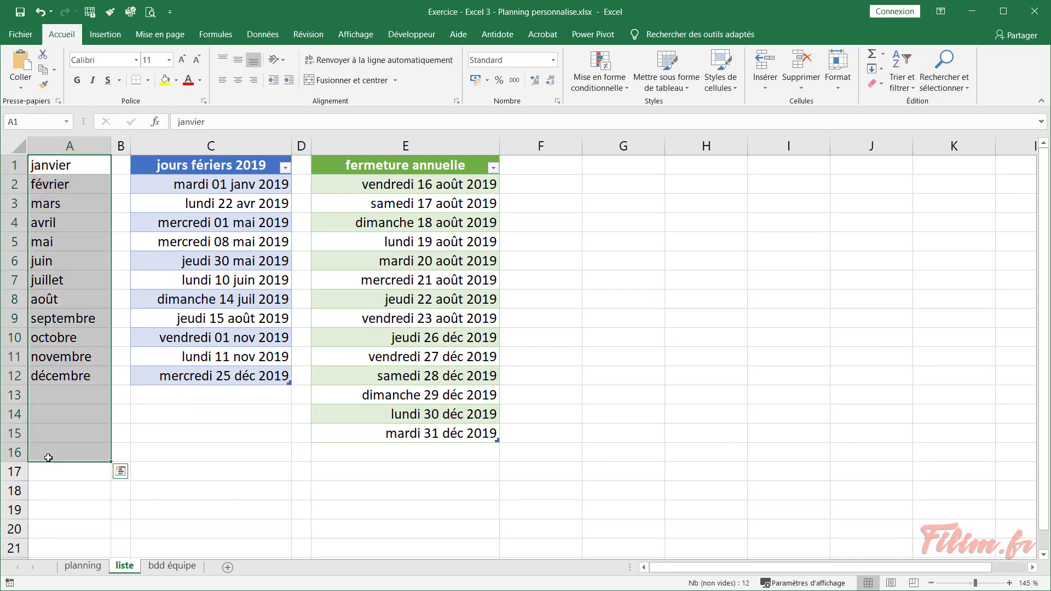
left_click(204, 165)
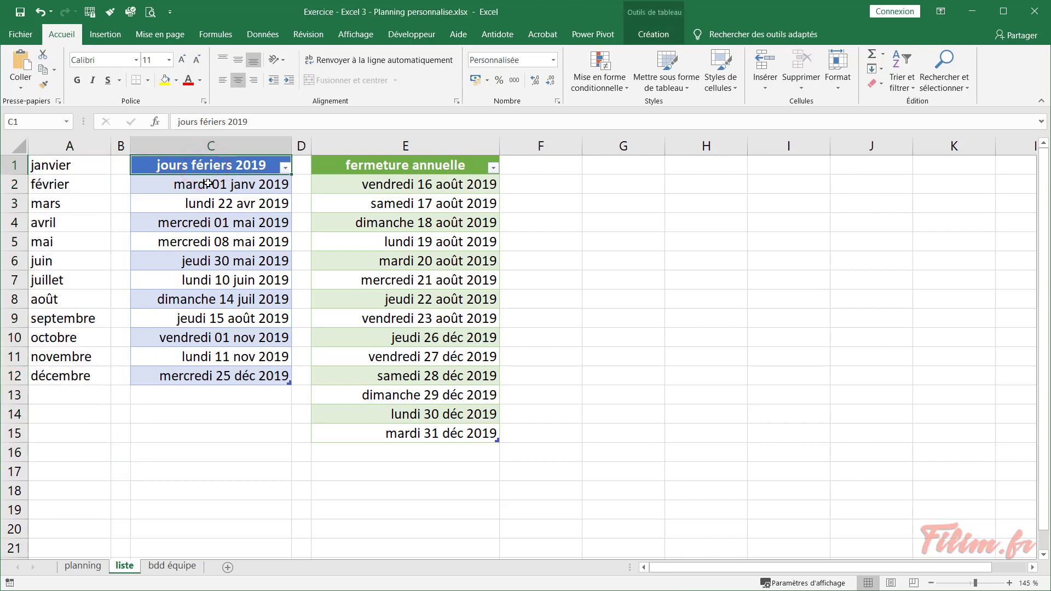
left_click_drag(211, 188, 231, 374)
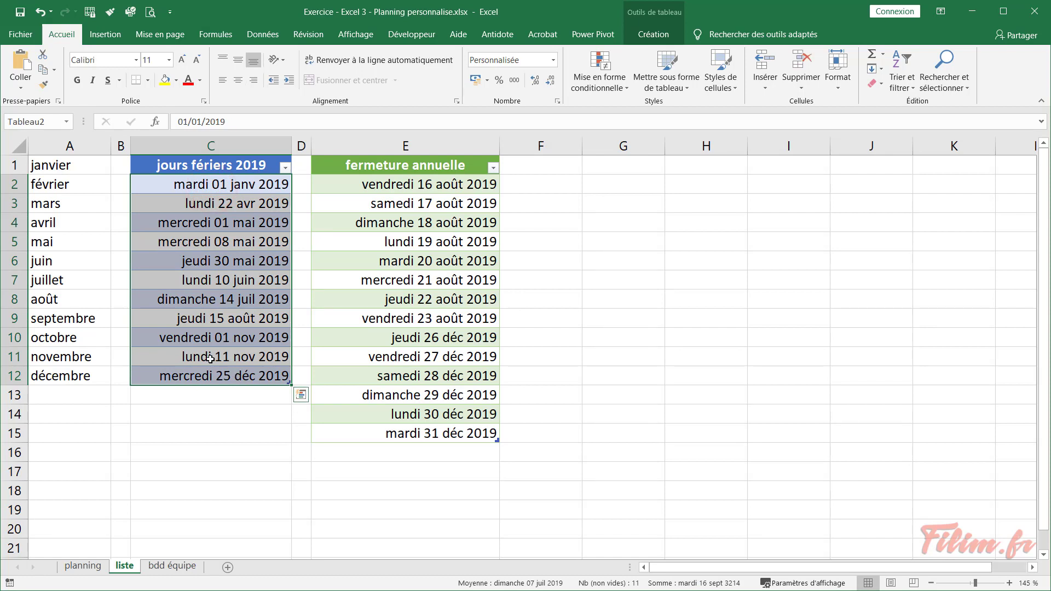
Review the closure dates in E2:E9 and E10:E15, then return to the planning sheet
left_click(416, 183)
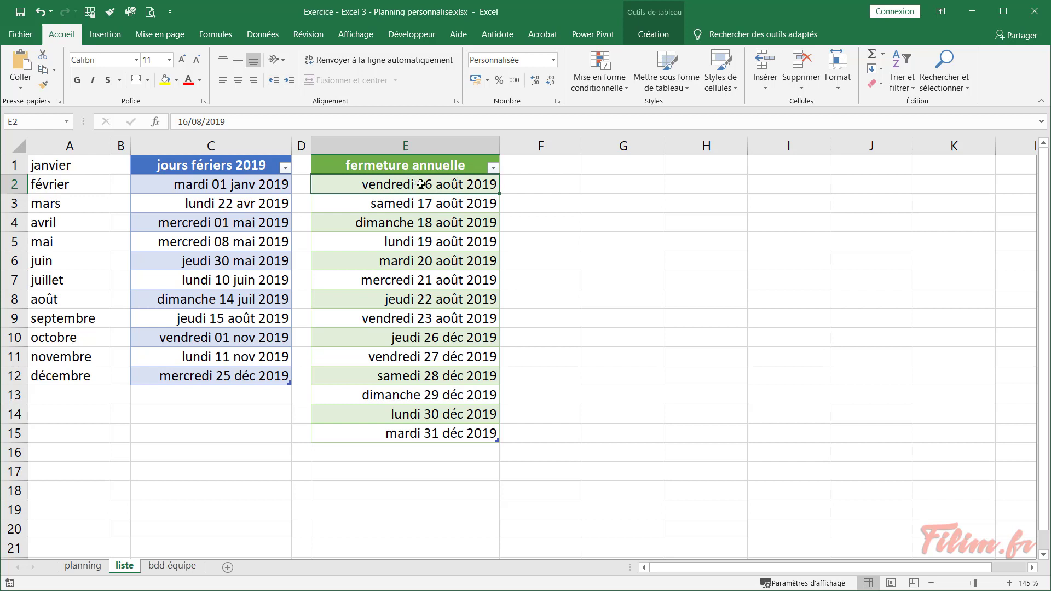
left_click_drag(416, 184, 399, 320)
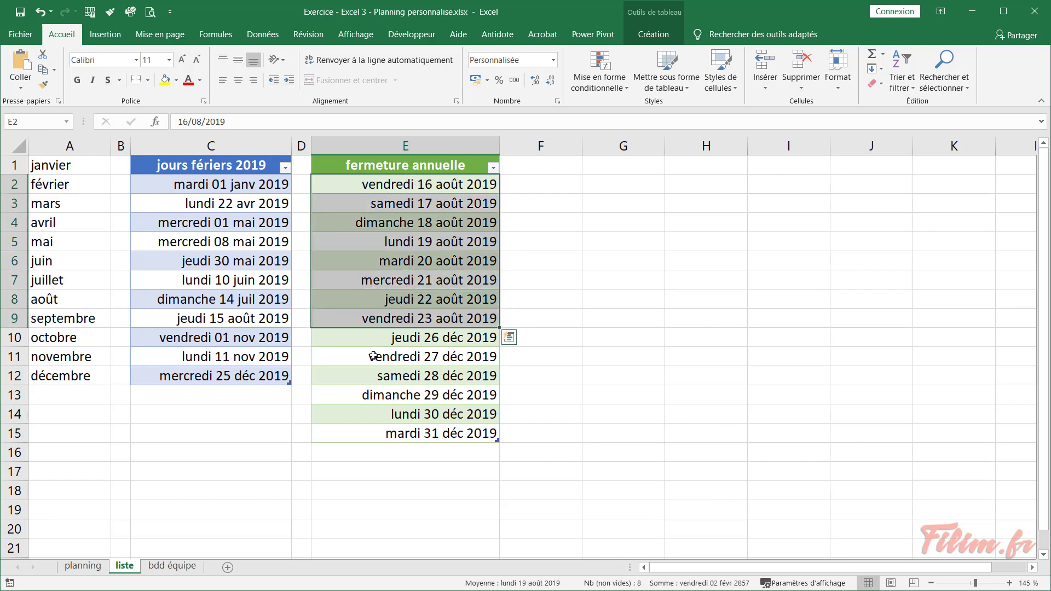
left_click_drag(382, 335, 379, 430)
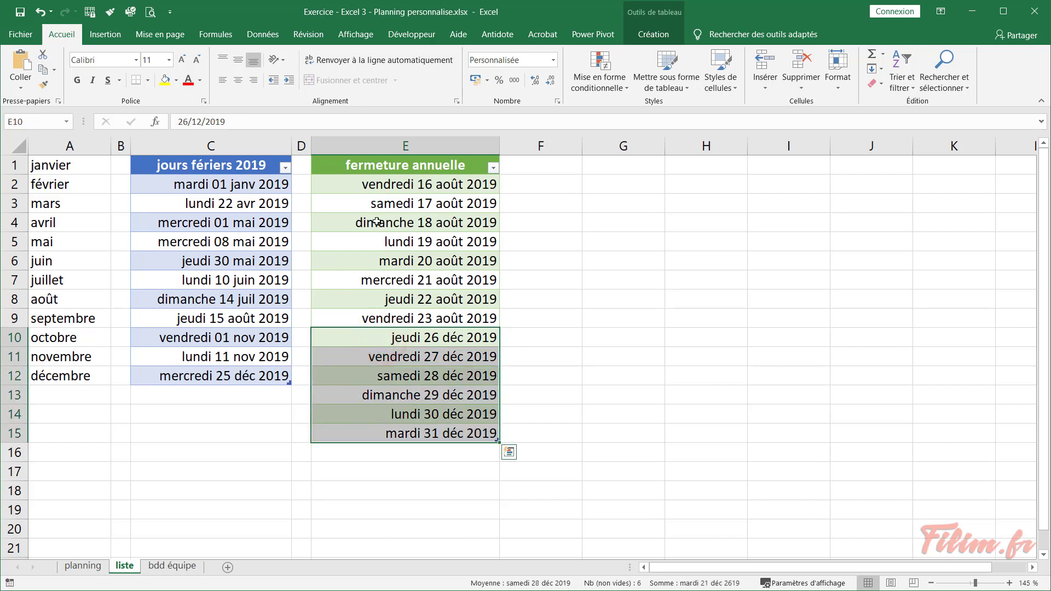
left_click(90, 569)
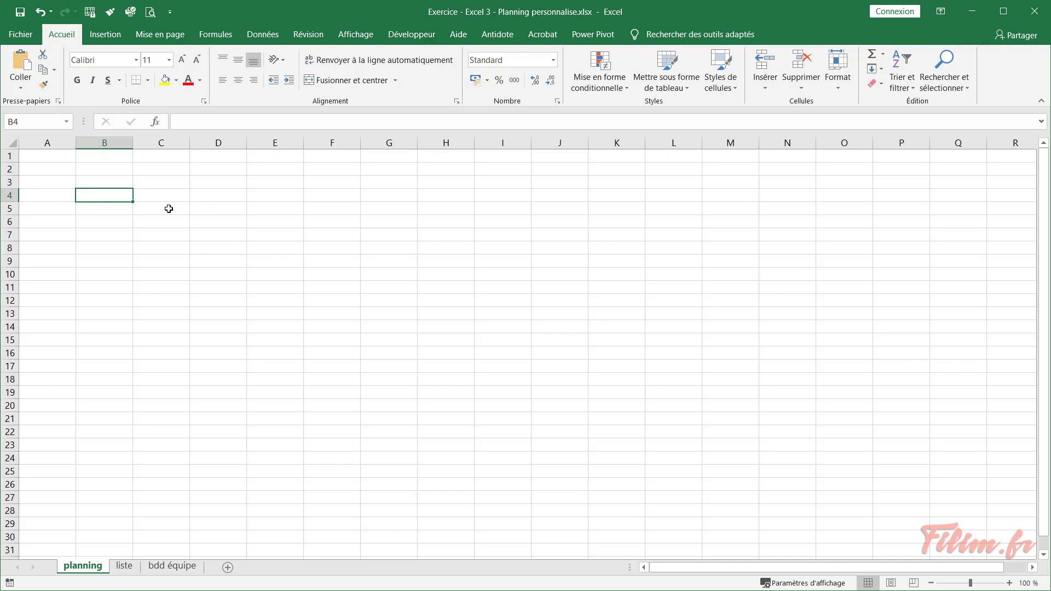
left_click(170, 209)
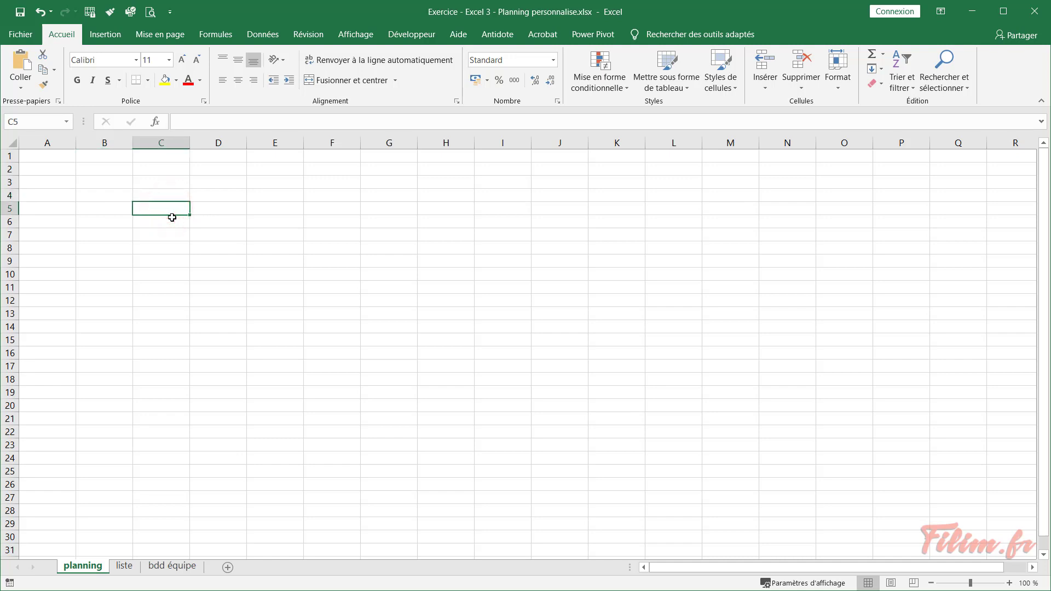
left_click(219, 208)
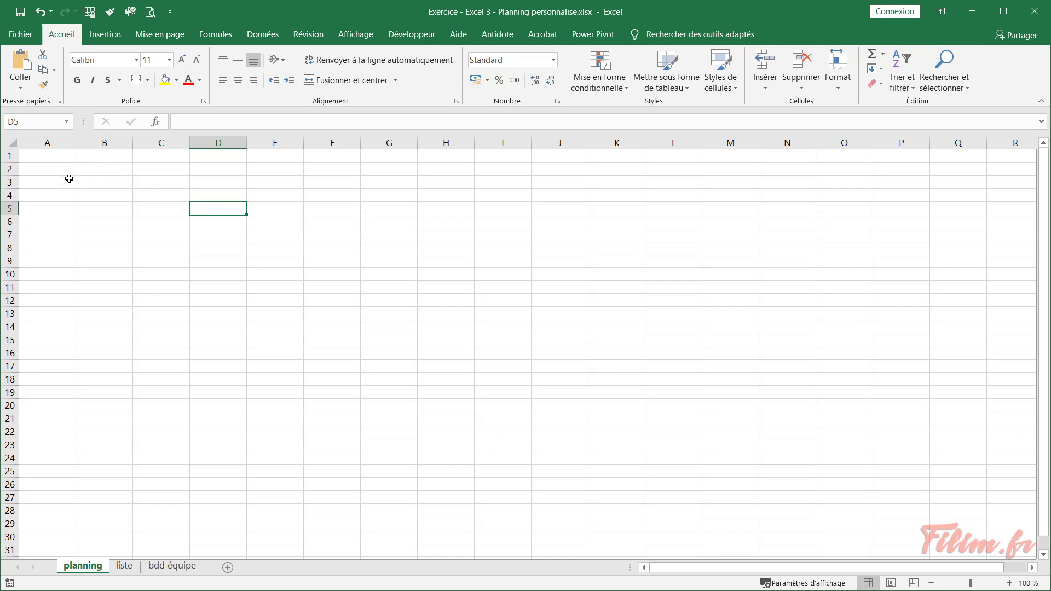
Select B3 and look at the Développeur tab's insertable form controls
left_click(110, 185)
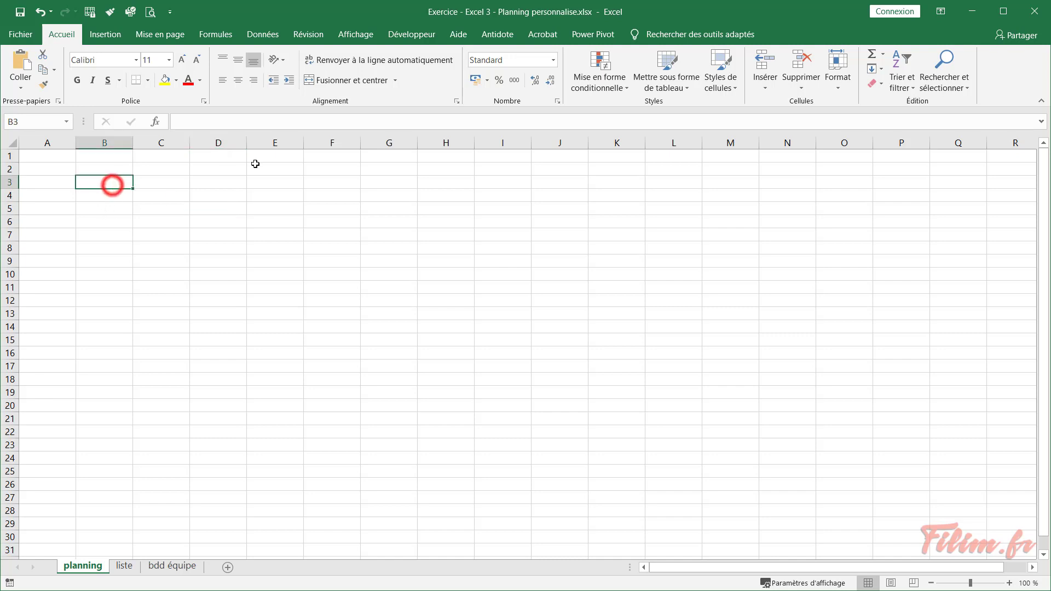
left_click(414, 35)
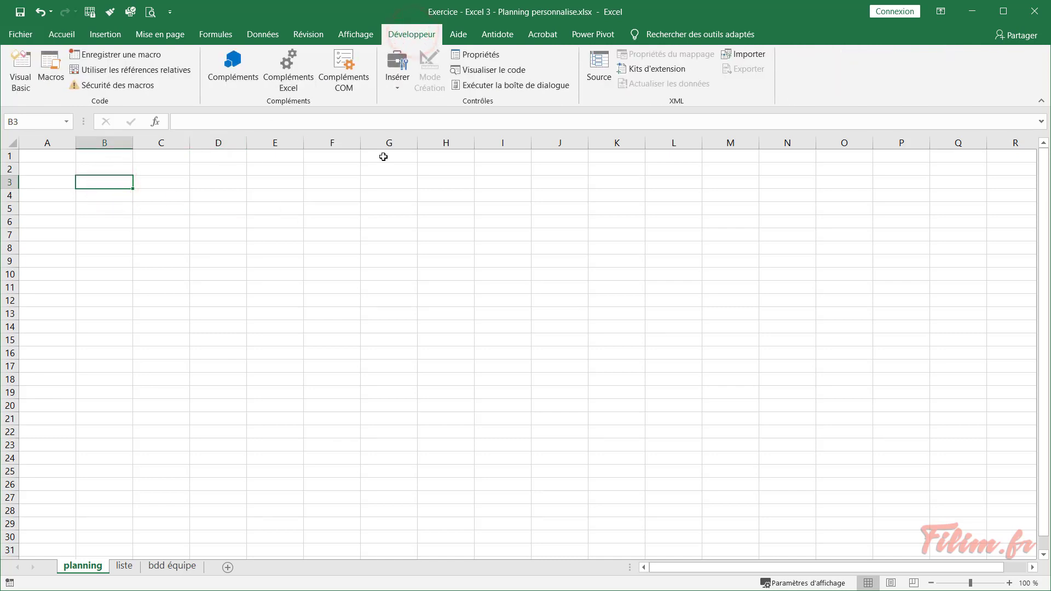
left_click(401, 87)
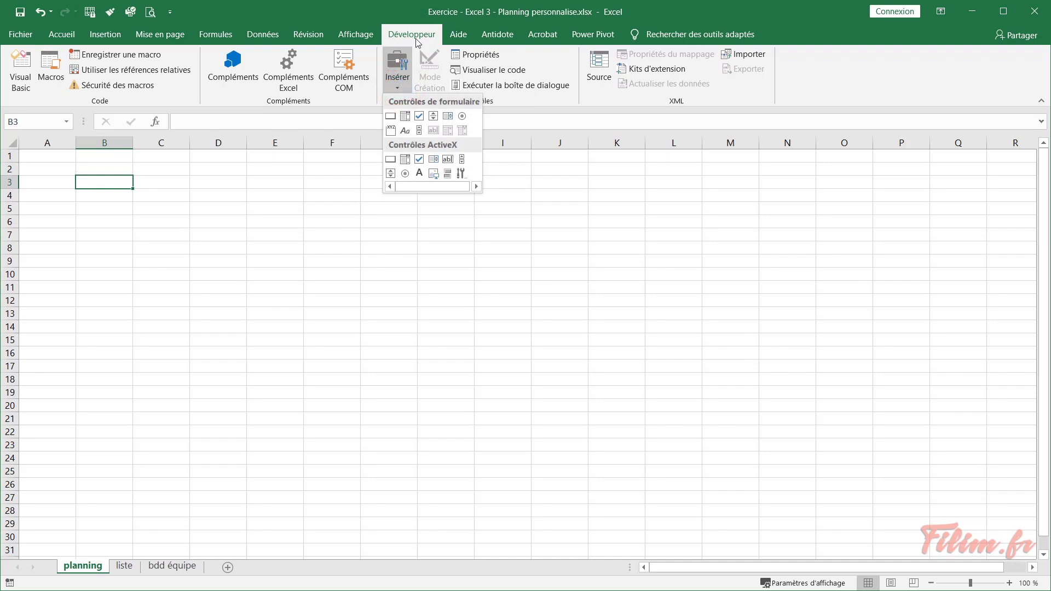
In Options > Personnaliser le ruban, toggle Développeur off and back on, then confirm
left_click(16, 39)
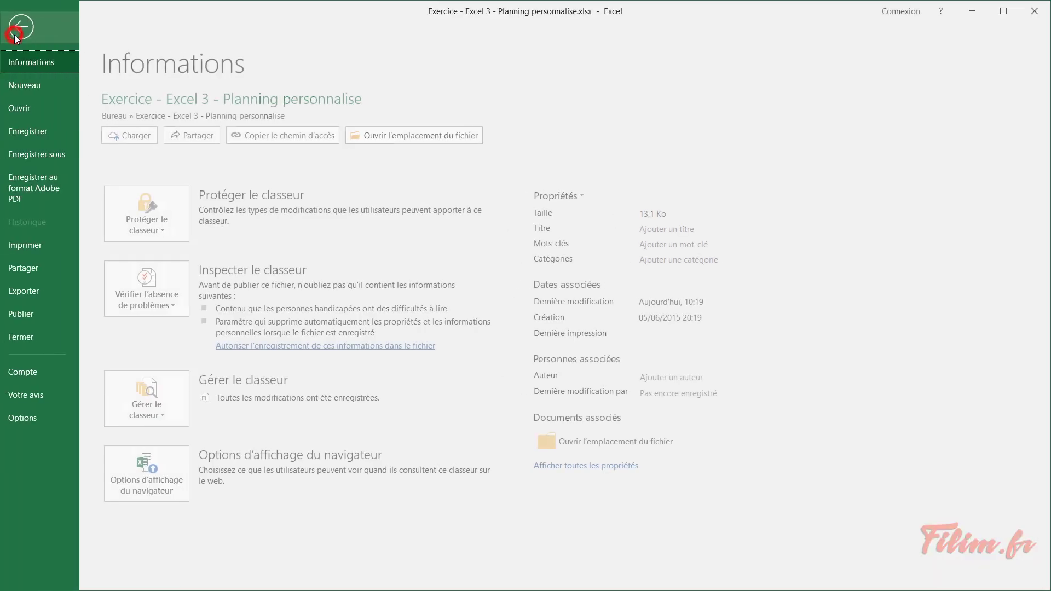
left_click(37, 415)
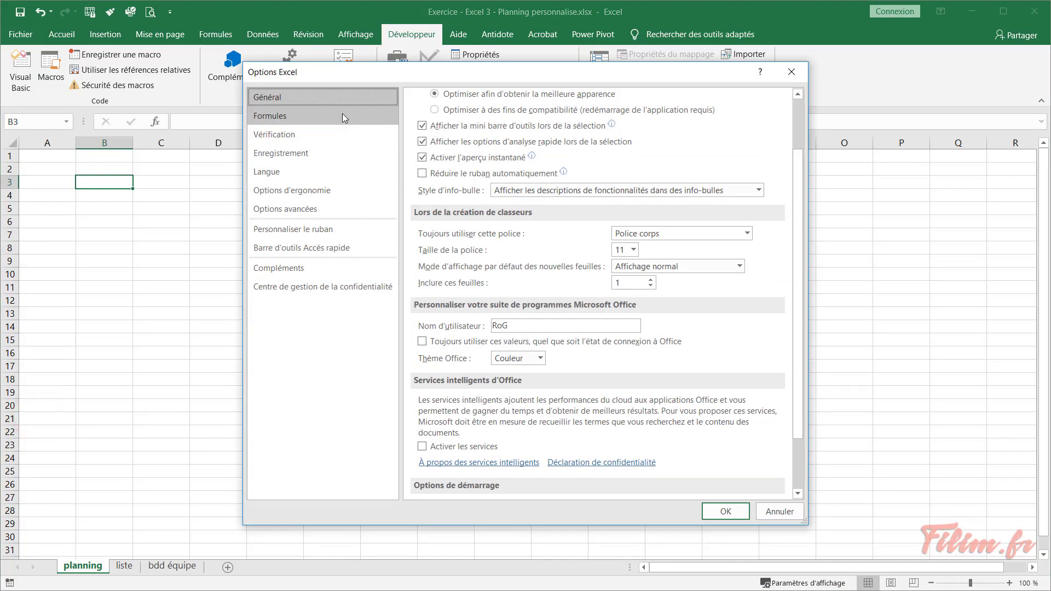
left_click(323, 230)
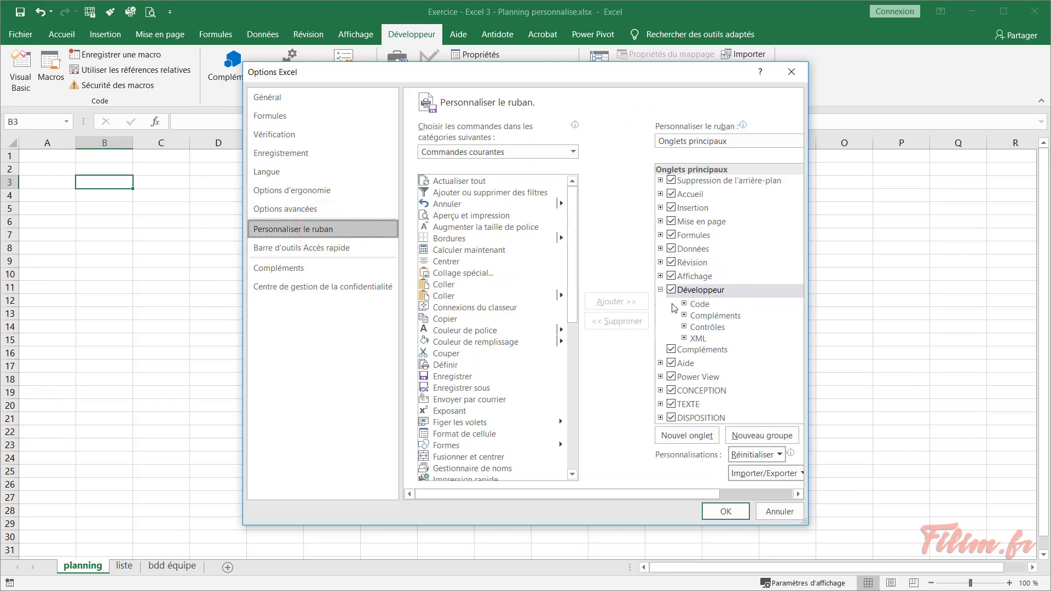
left_click(671, 290)
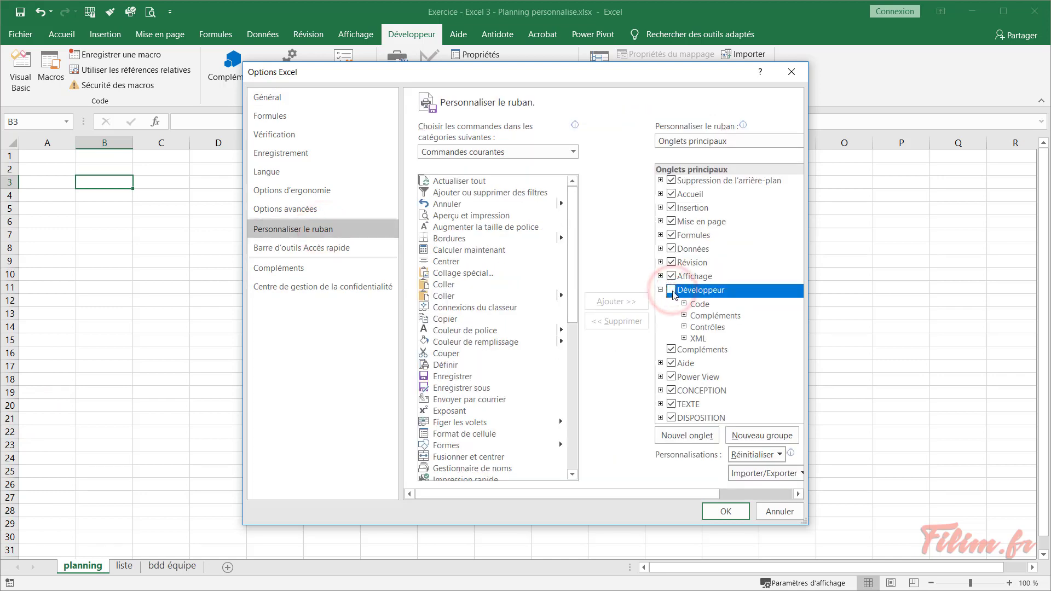
left_click(671, 291)
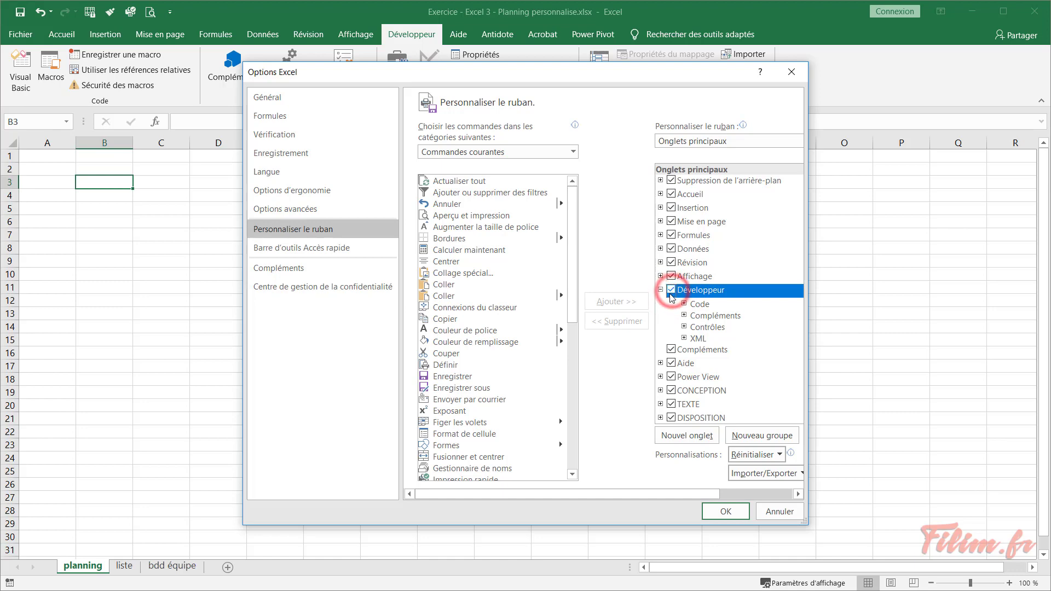
left_click(742, 516)
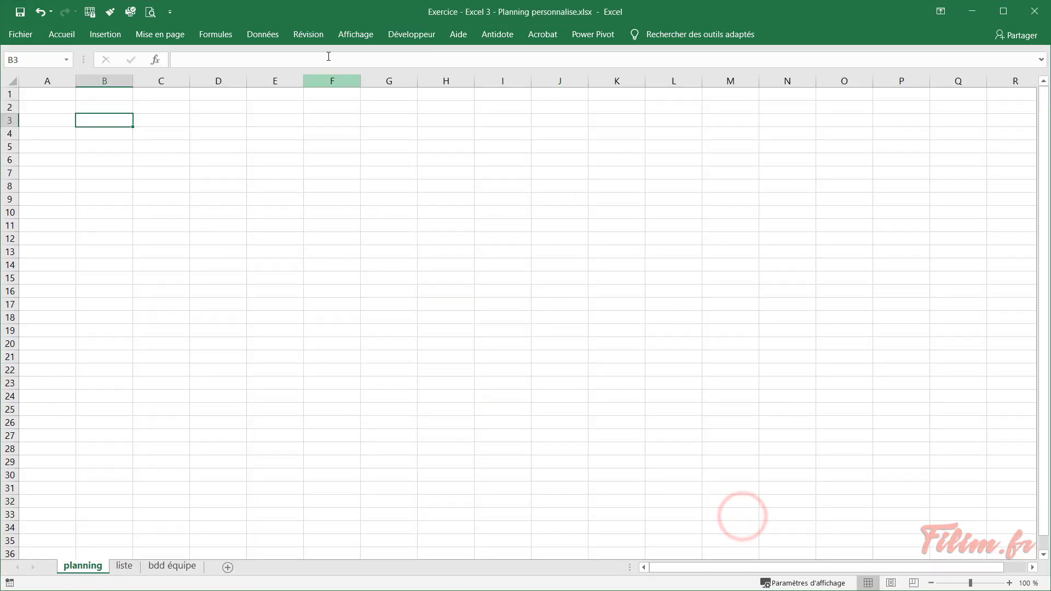
Pin the ribbon and draw a Toupie spin button near cell C3
double_click(416, 35)
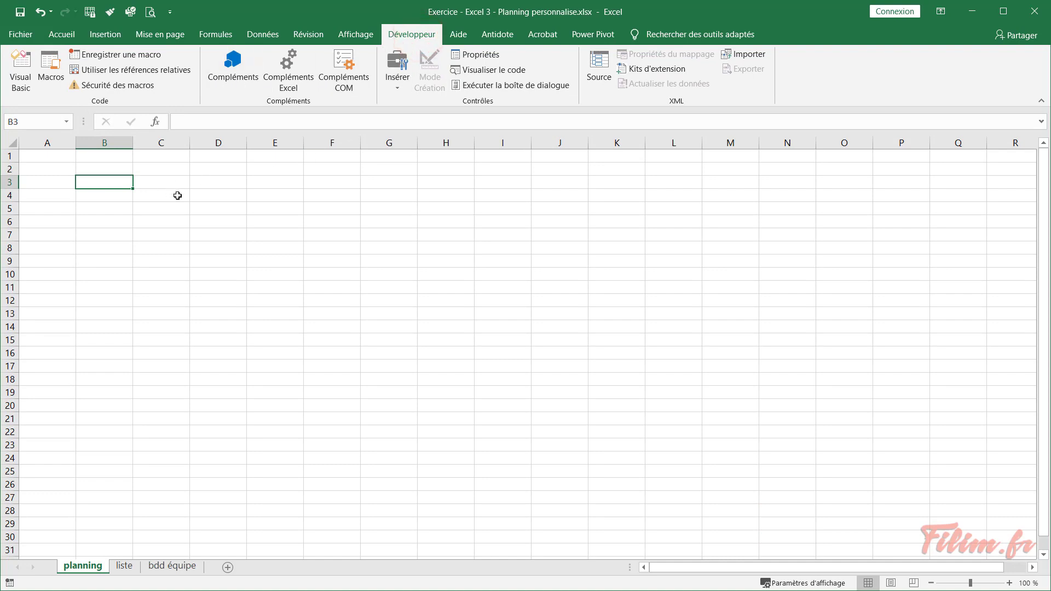
left_click(397, 89)
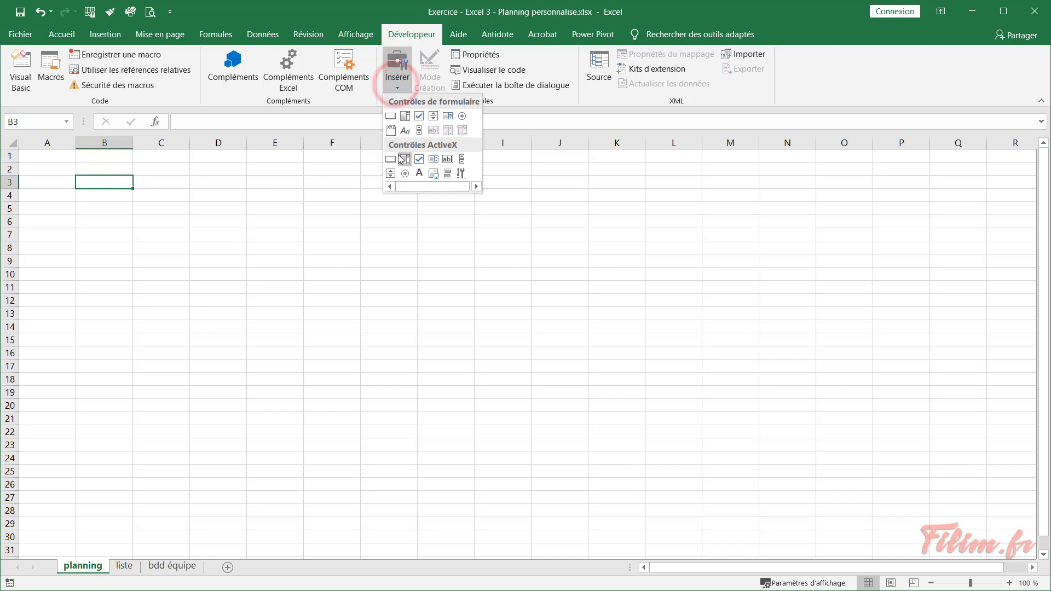
left_click(433, 116)
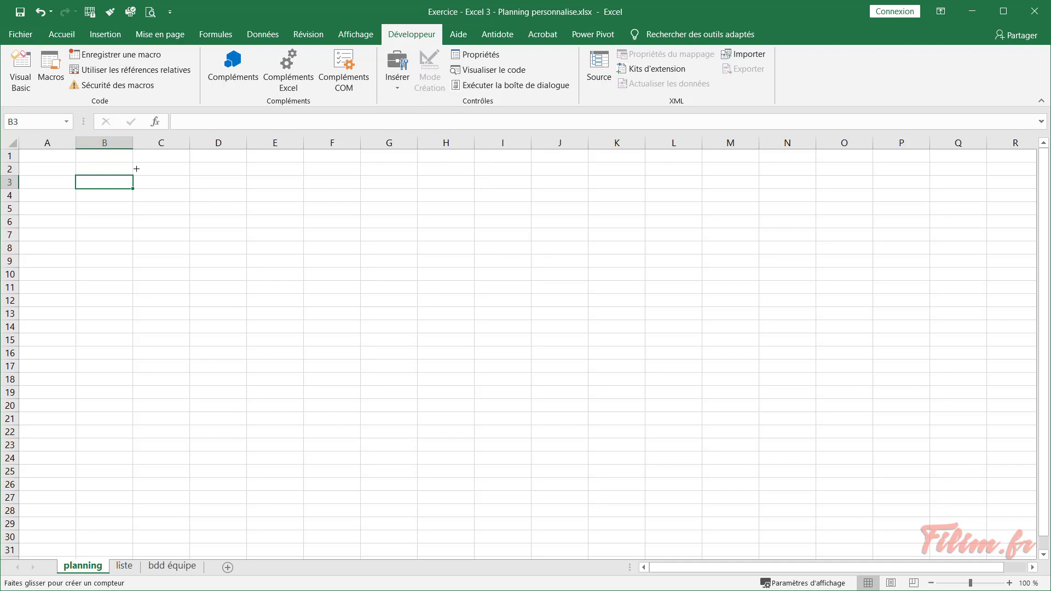
left_click_drag(136, 168, 160, 200)
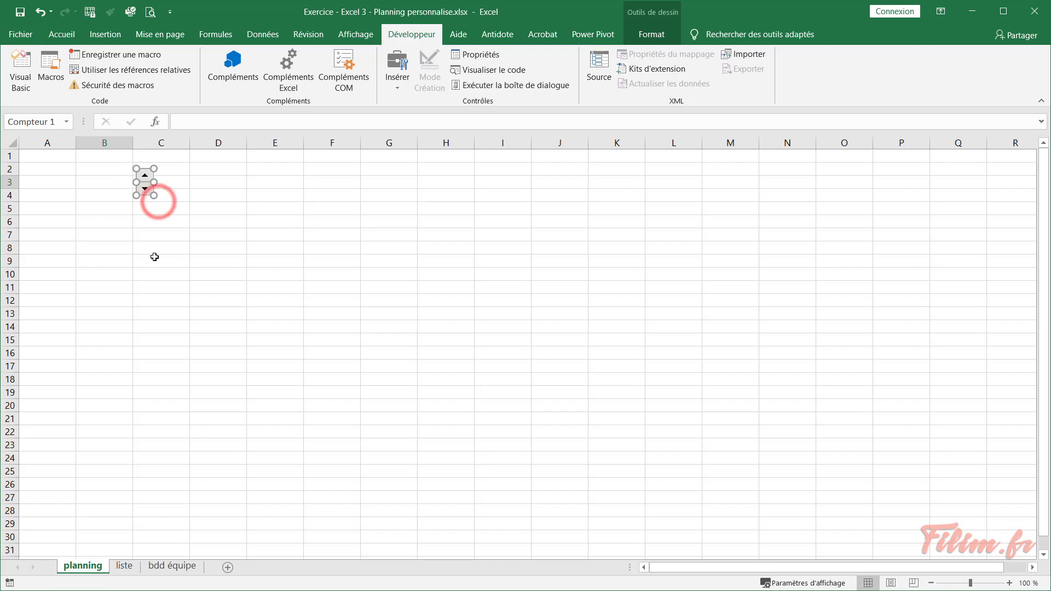
Make row 3 taller and resize the spin button to fill it
scroll(161, 334, "up", 1, "ctrl")
scroll(160, 334, "up", 1, "ctrl")
scroll(160, 334, "up", 1, "ctrl")
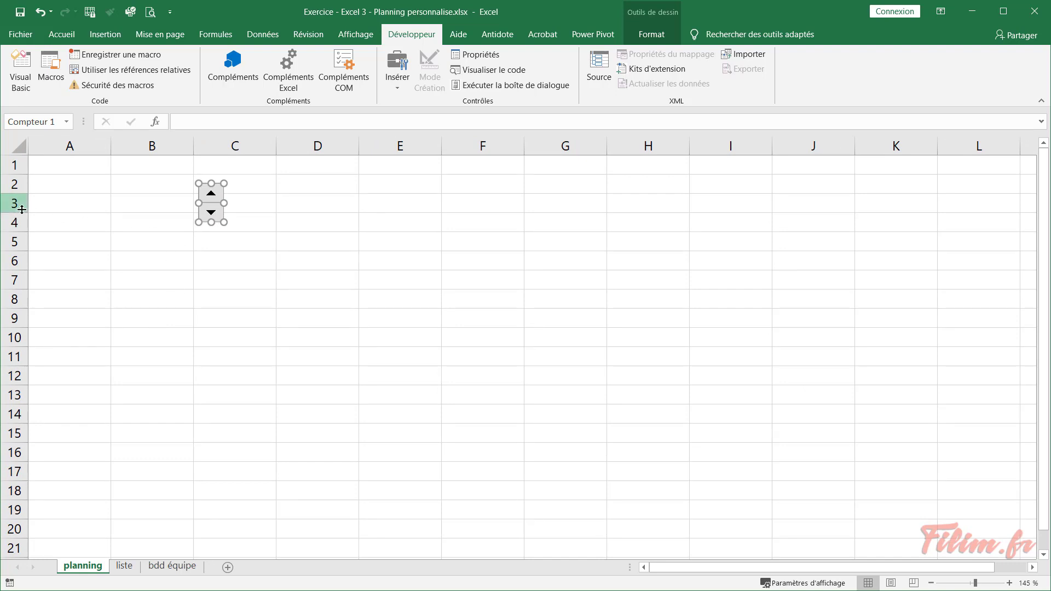
left_click_drag(22, 209, 22, 227)
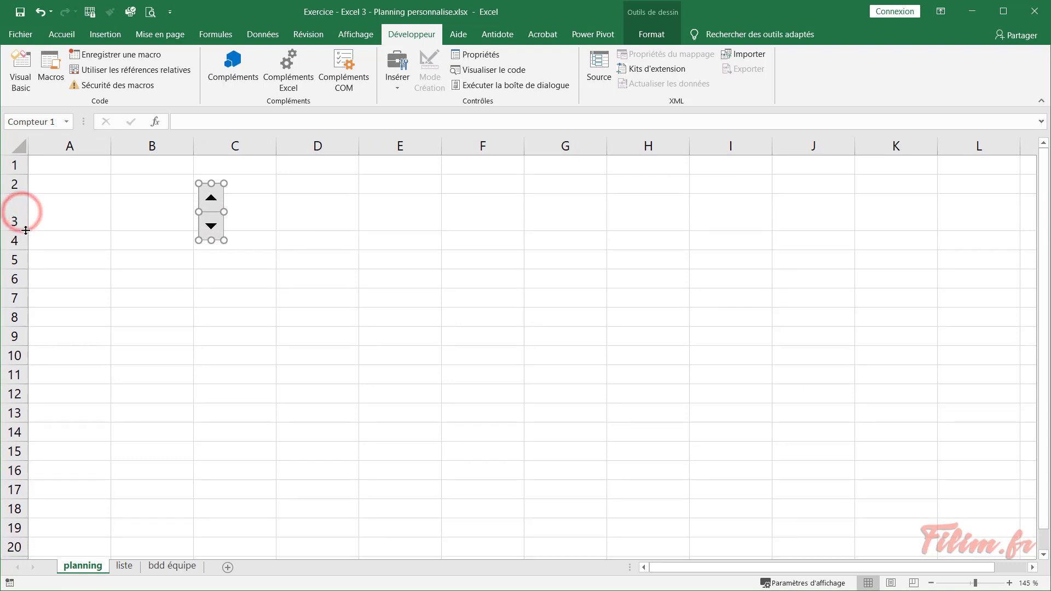
left_click_drag(224, 240, 214, 221)
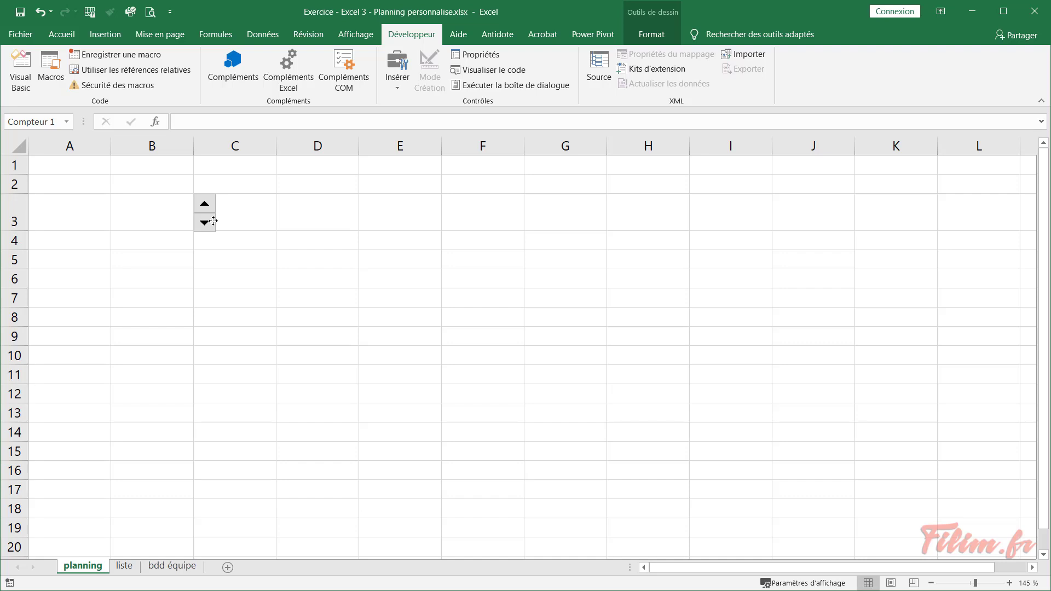
left_click(213, 220)
Test stepping the spin button up and down beside cell B3
left_click(168, 211)
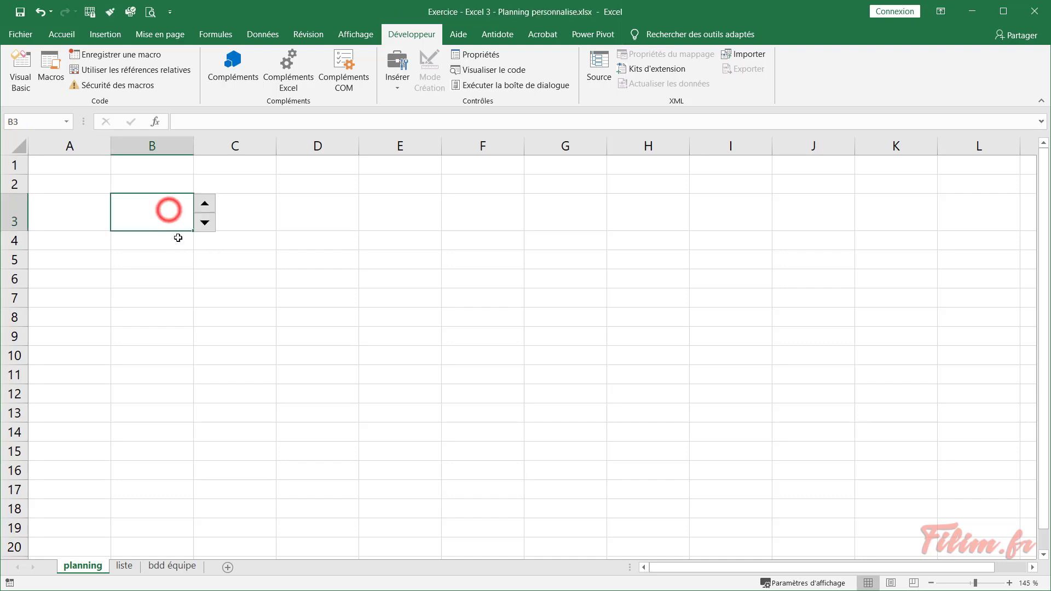
left_click(213, 223)
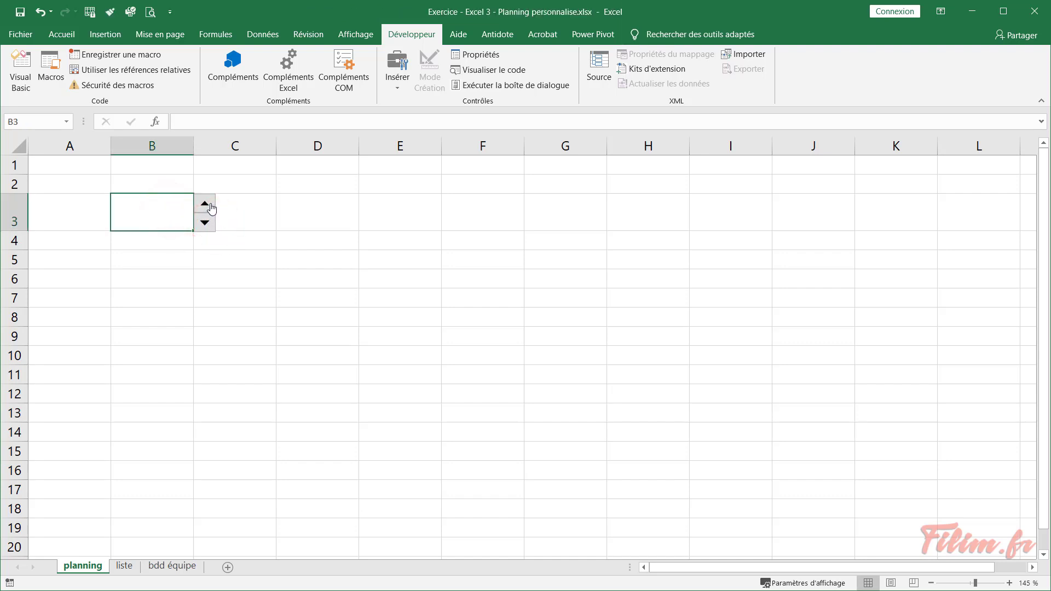
left_click(210, 204)
left_click(209, 216)
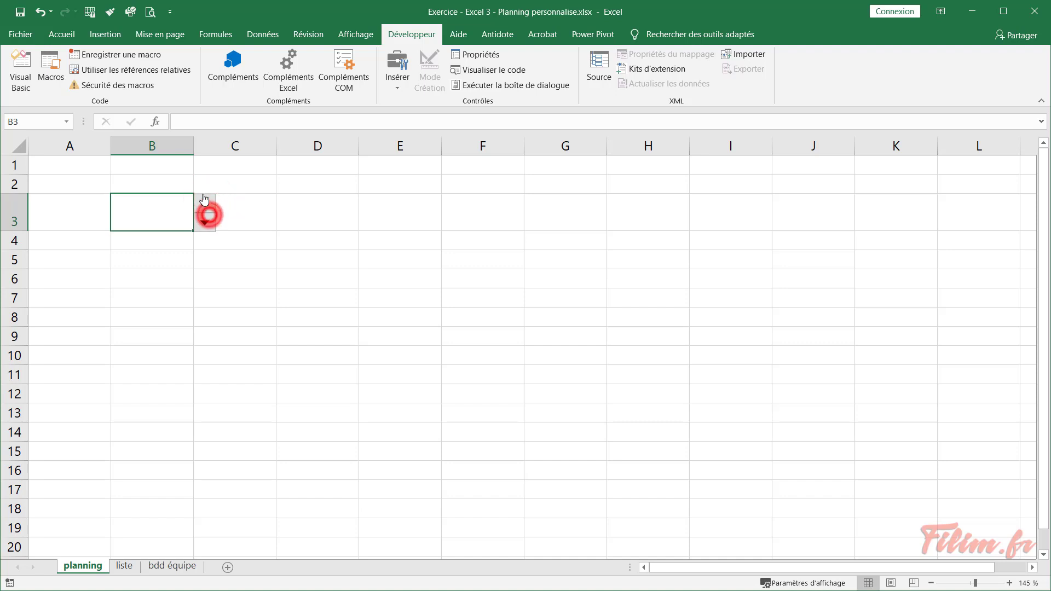
left_click(135, 211)
Set the spin button's Cellule liée to $B$3, then step it up so B3 reaches 6
right_click(205, 211)
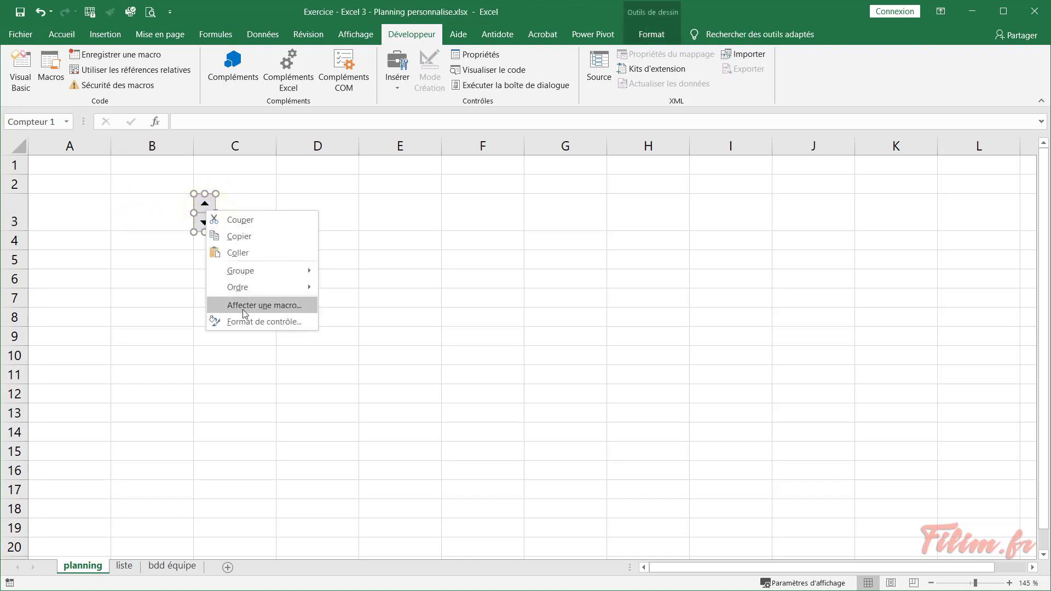
left_click(243, 321)
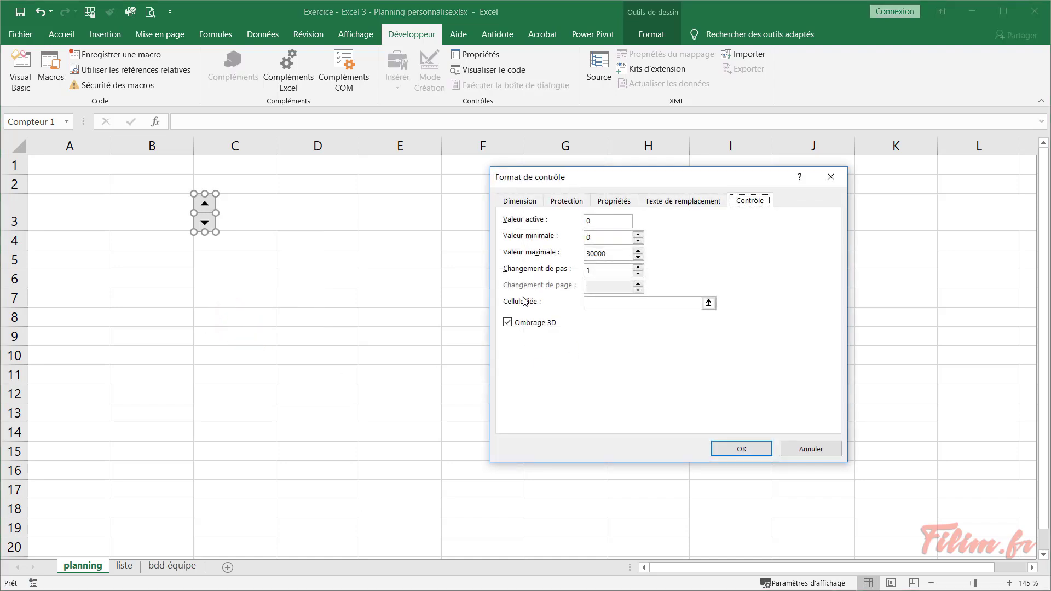
left_click(608, 301)
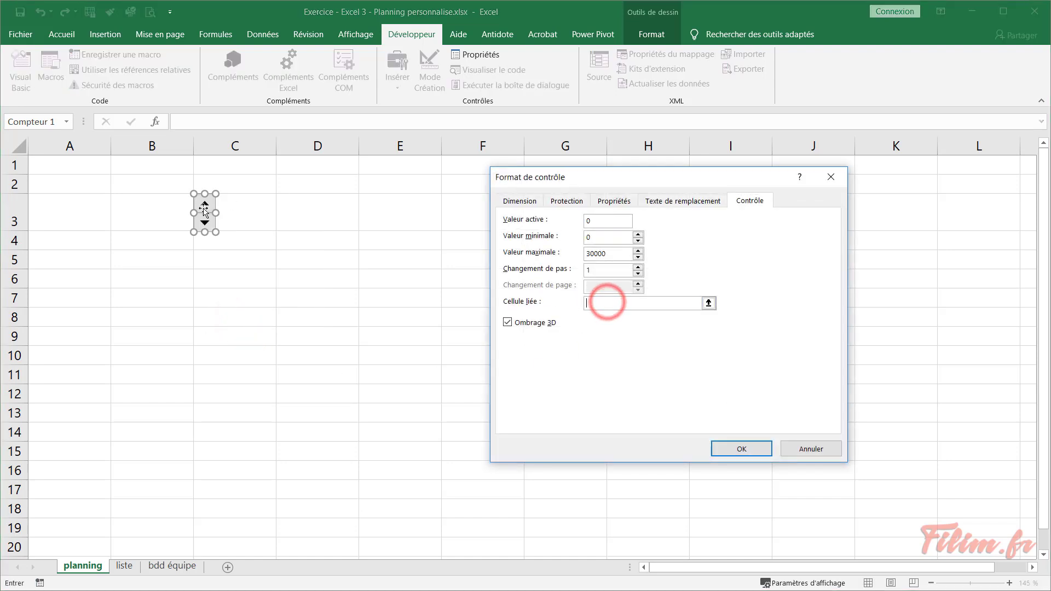
left_click(158, 211)
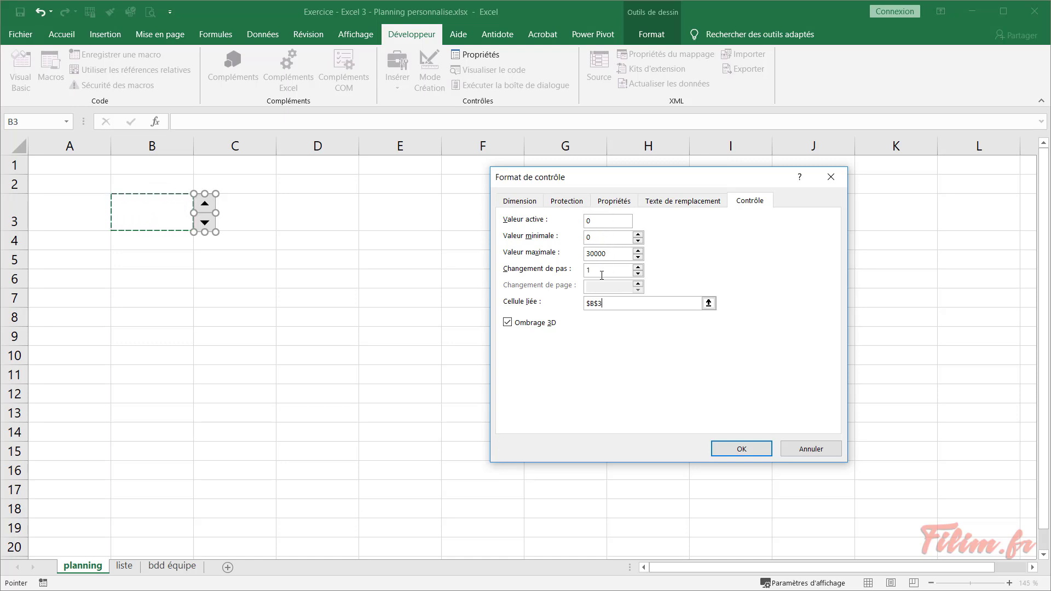
left_click(722, 450)
left_click(244, 211)
left_click(202, 203)
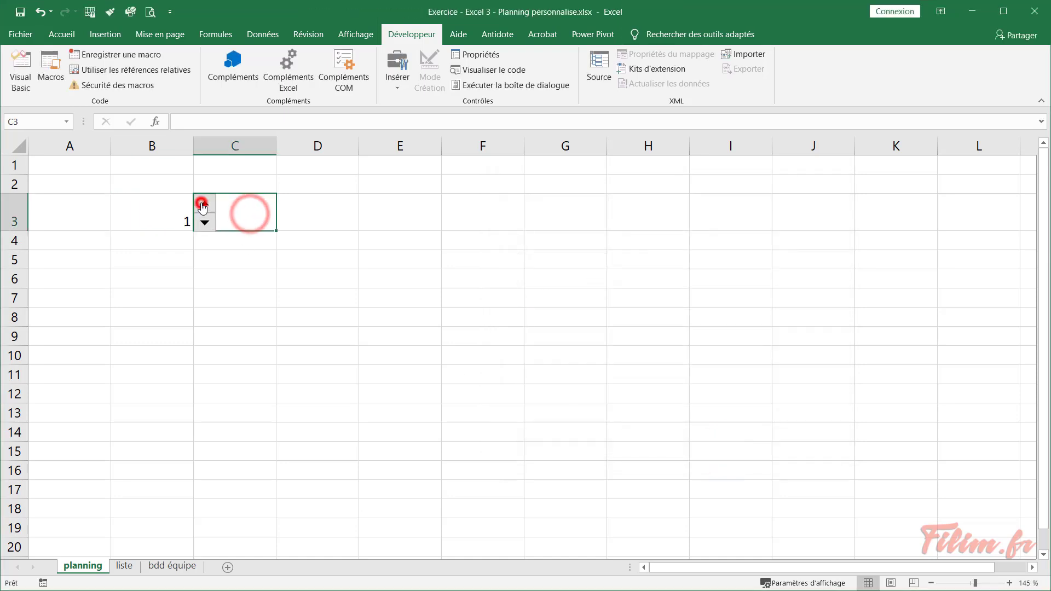
left_click(203, 203)
left_click(203, 204)
Enter the year 2019 in B3 and test raising it to 2020 with the spinner
left_click(202, 204)
left_click(202, 204)
left_click(201, 204)
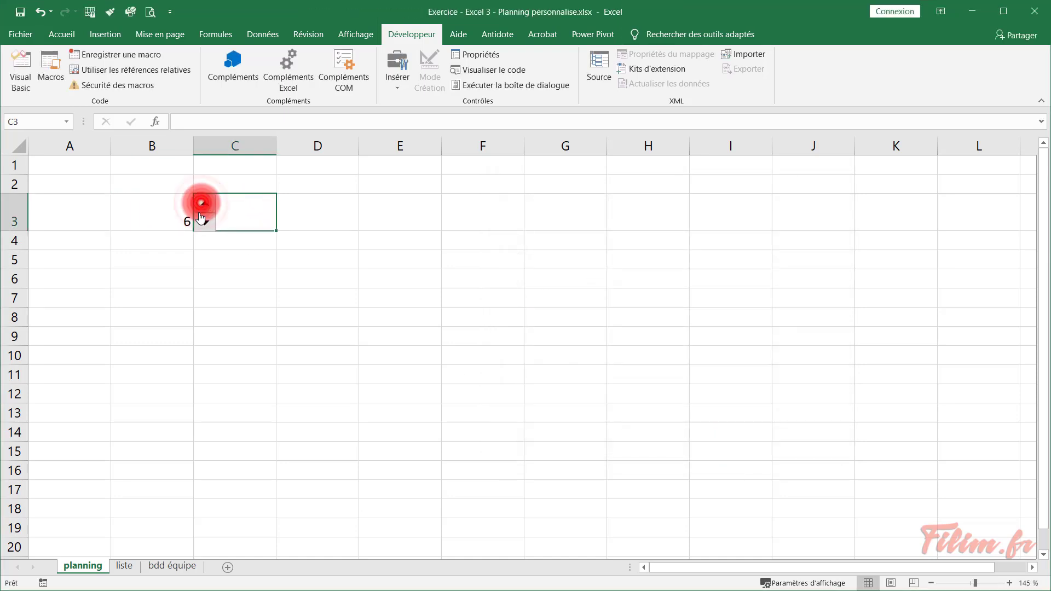
left_click(159, 218)
type("2019")
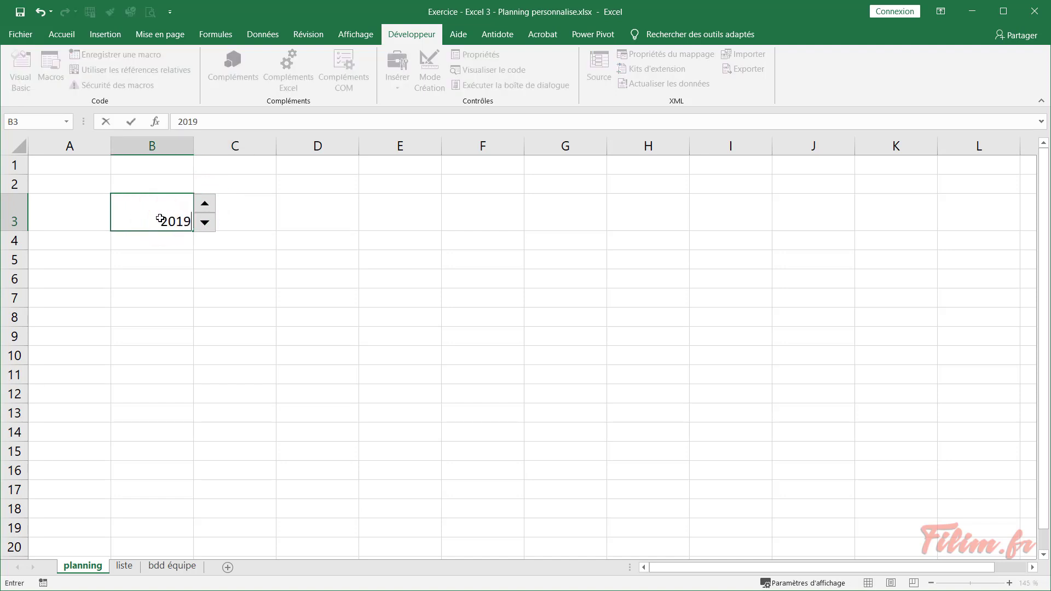
key("Return")
left_click(160, 218)
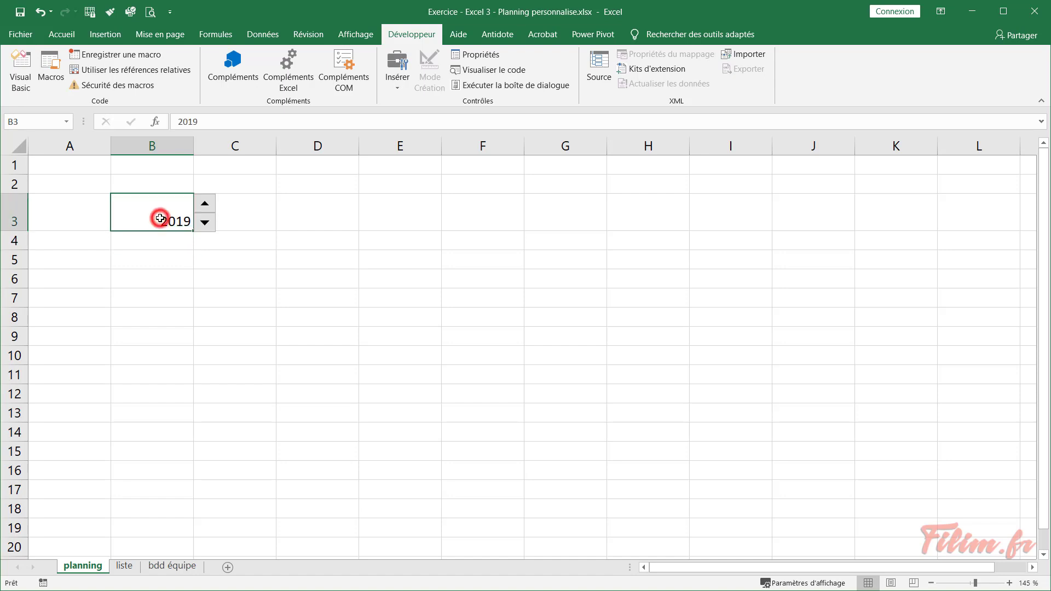
left_click(205, 203)
left_click(204, 204)
left_click(205, 203)
left_click(210, 222)
left_click(210, 222)
left_click(210, 221)
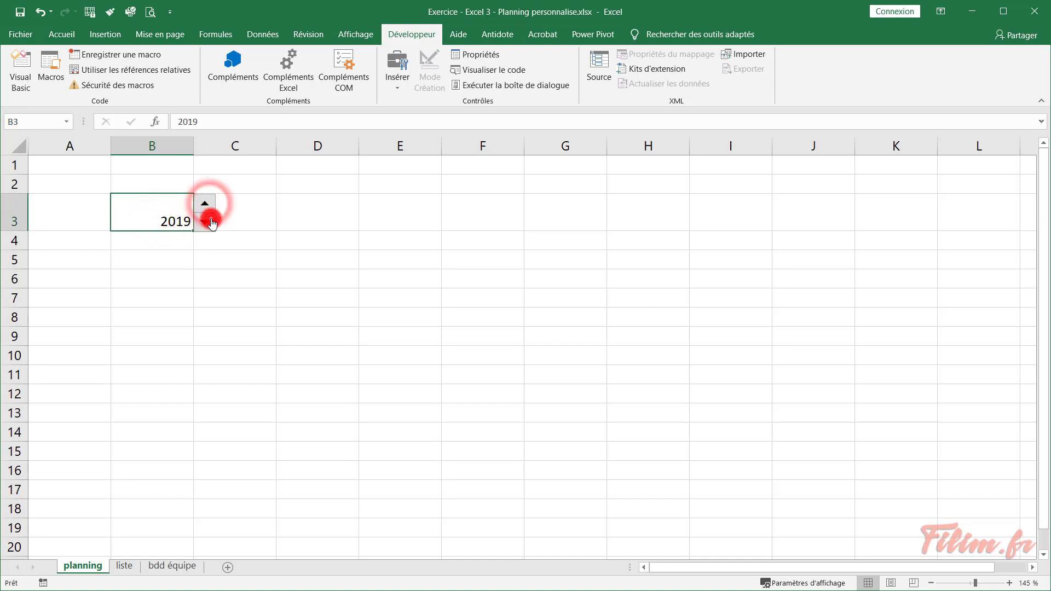
left_click(204, 203)
Centre the year in B3 horizontally and vertically, and widen column B
left_click(62, 35)
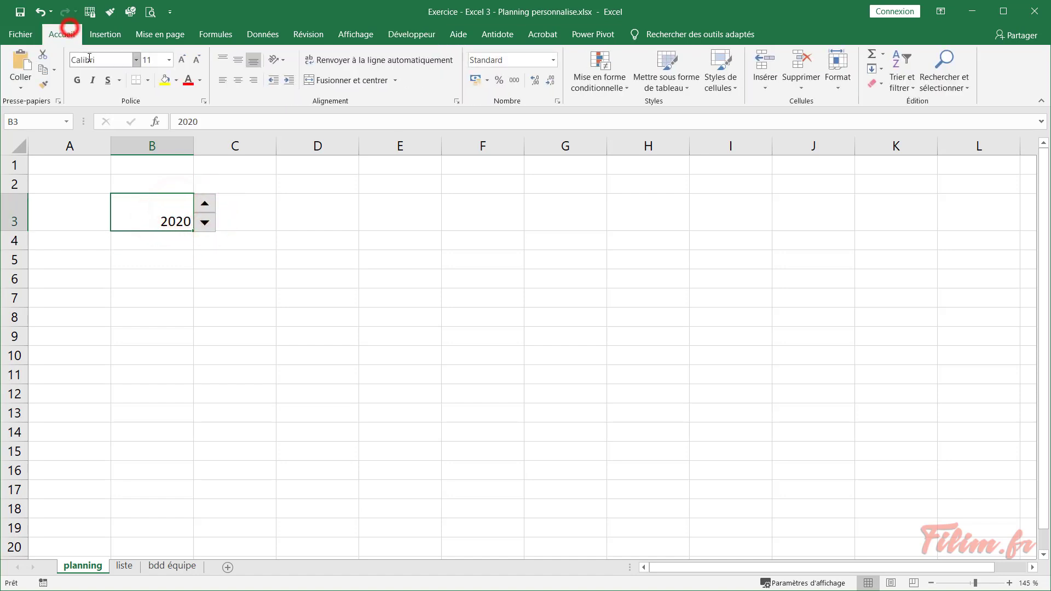
left_click(238, 80)
left_click(236, 59)
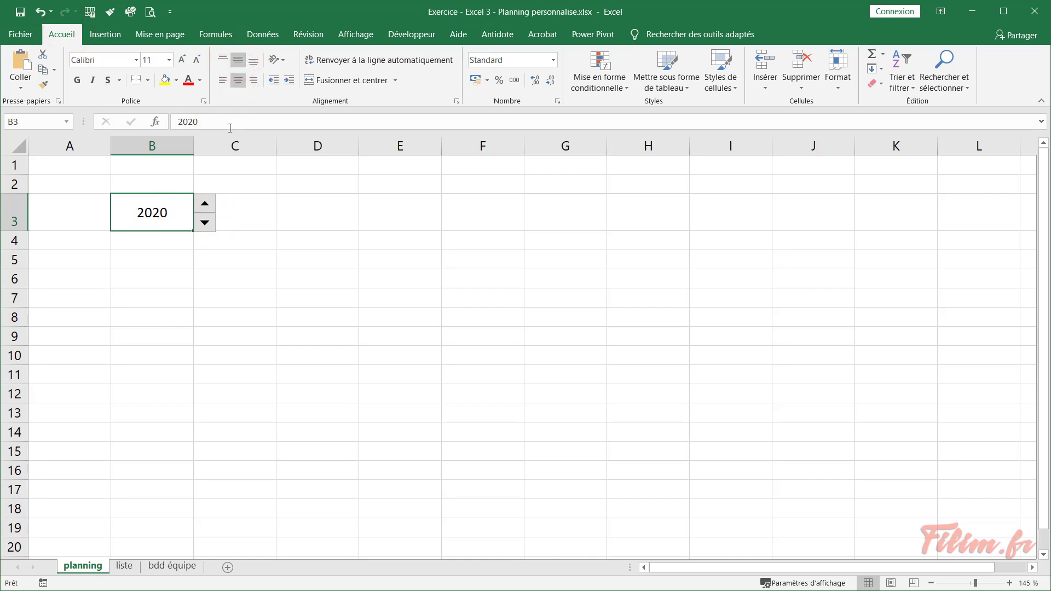
left_click_drag(193, 143, 225, 142)
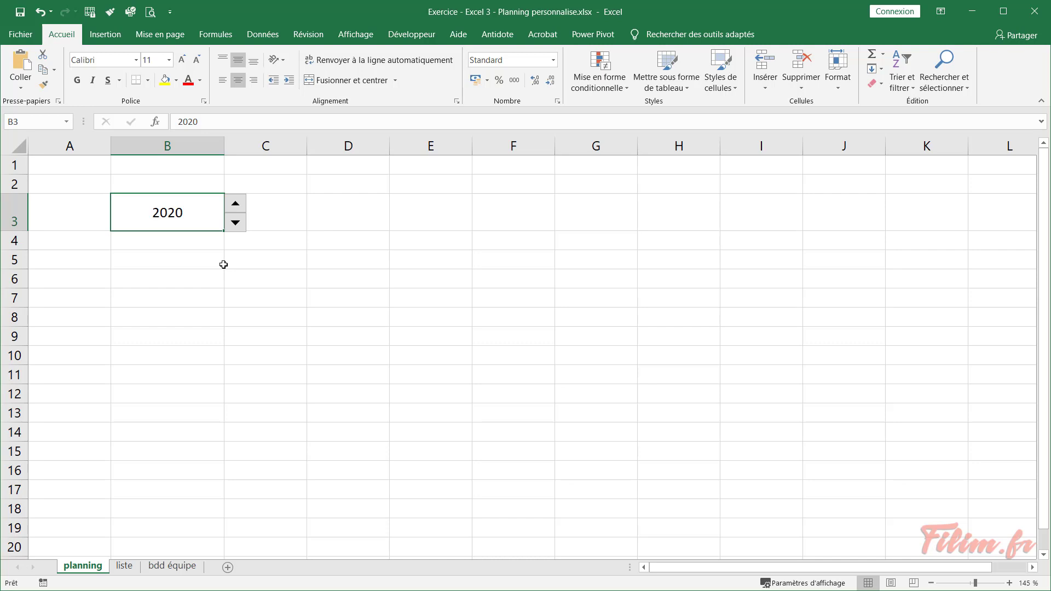
Lower the year back to 2019 with the spinner and select B5 for the month control
left_click(212, 264)
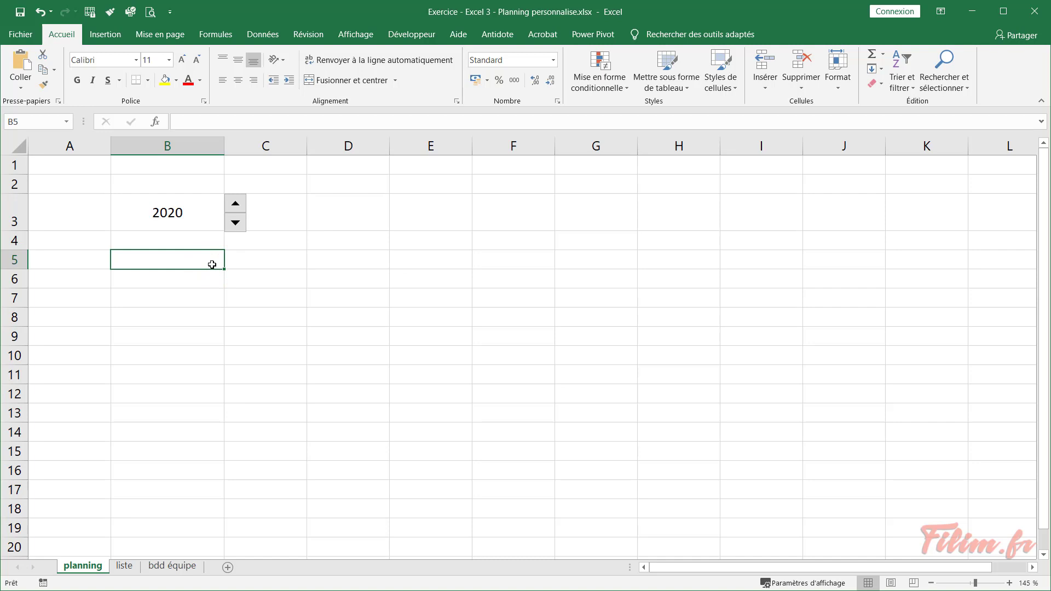
left_click(380, 248)
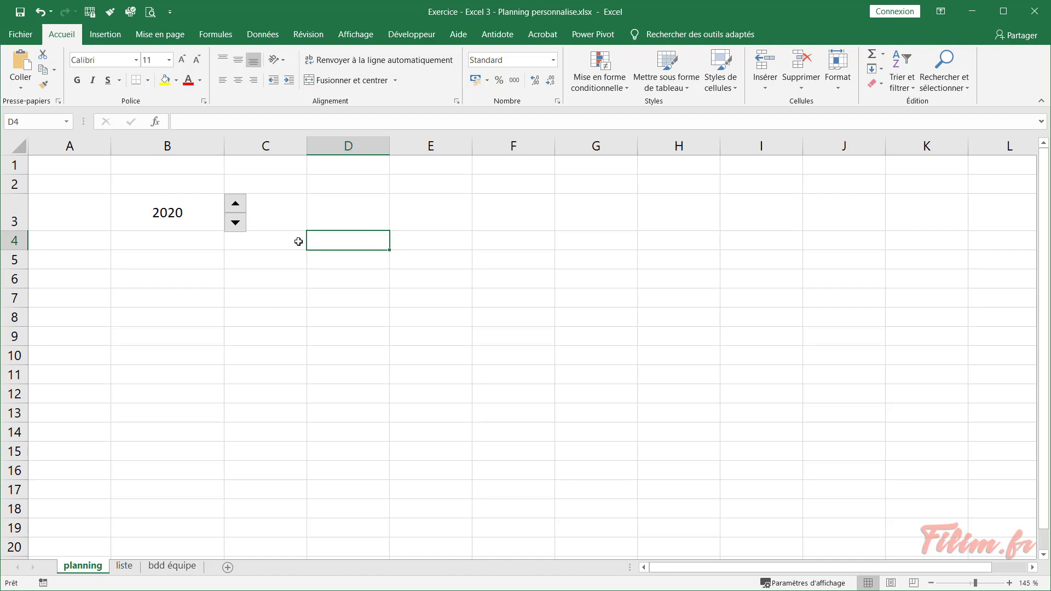
left_click(233, 221)
left_click(146, 259)
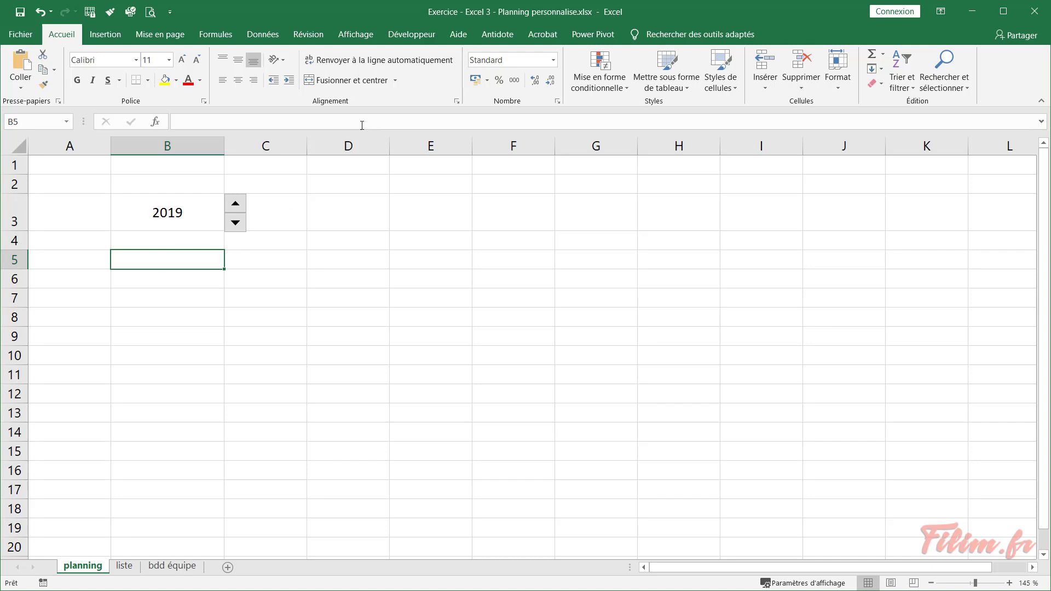
left_click(415, 35)
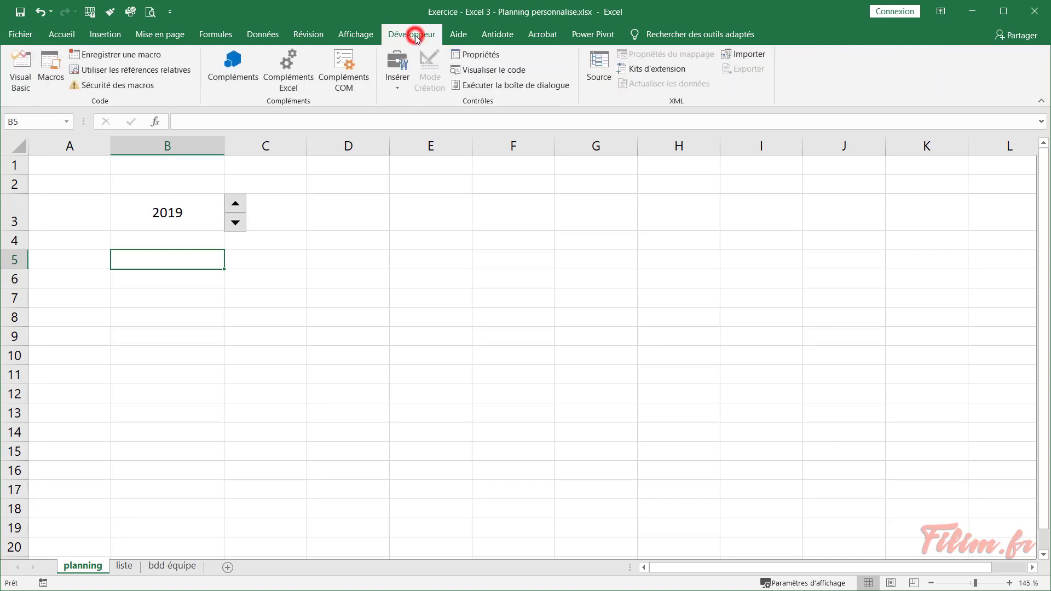
Draw a Zone combinée form control over cells B5 to C5
left_click(398, 81)
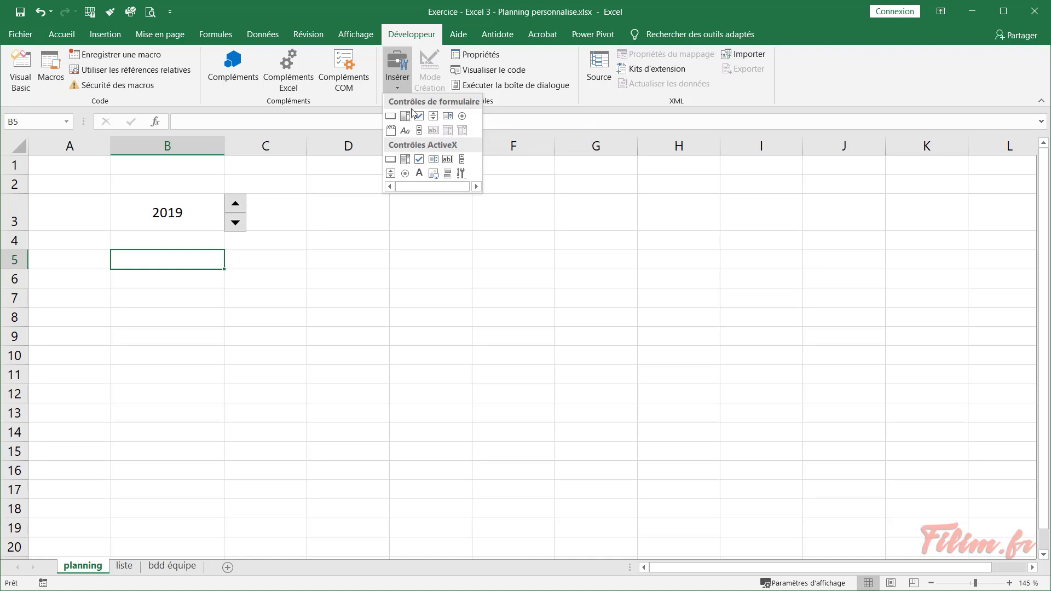
left_click(405, 116)
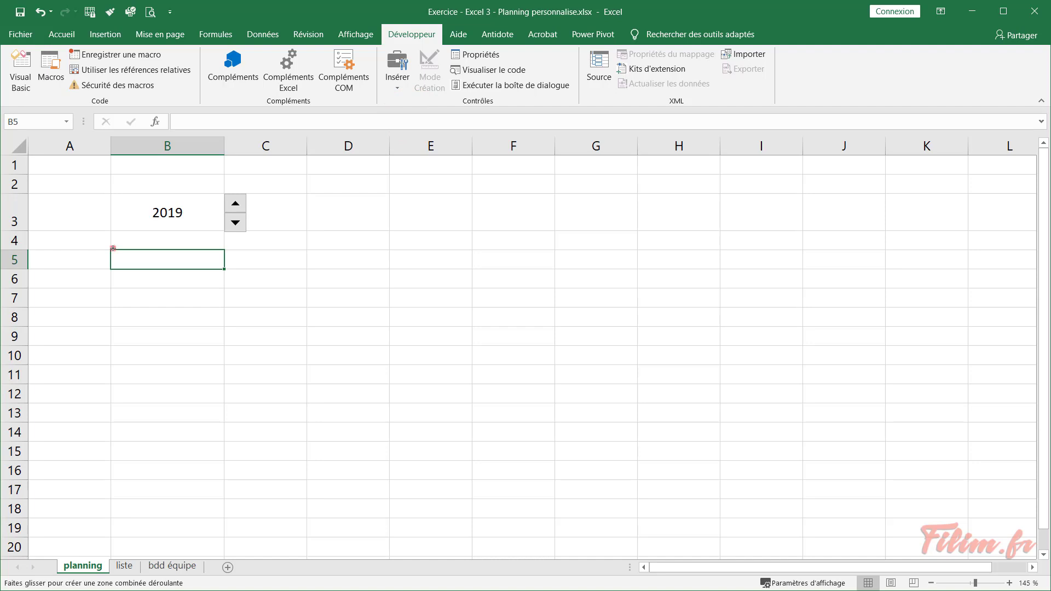
left_click_drag(113, 248, 247, 270)
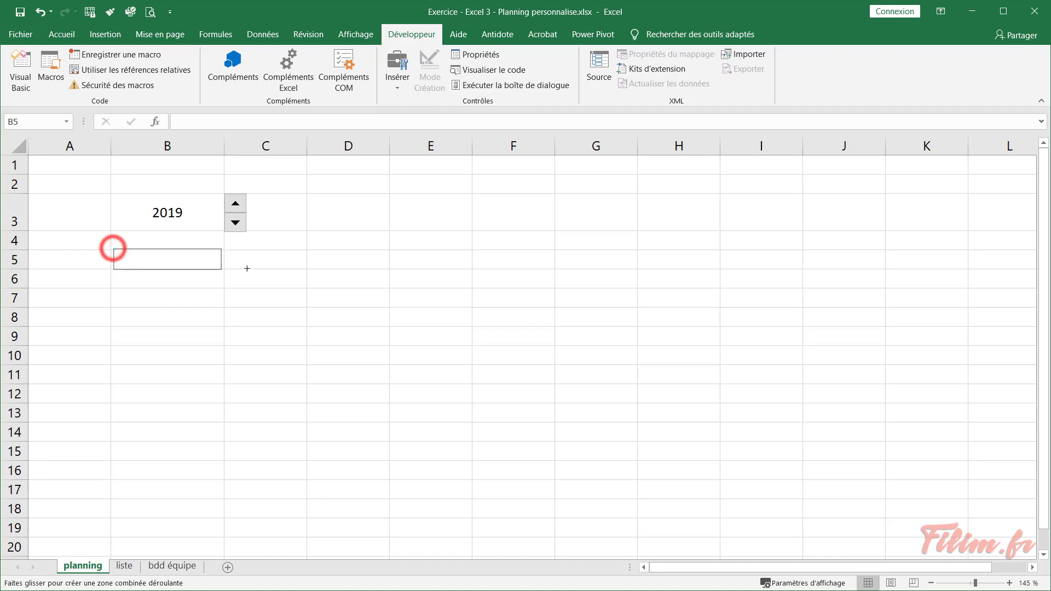
left_click(268, 309)
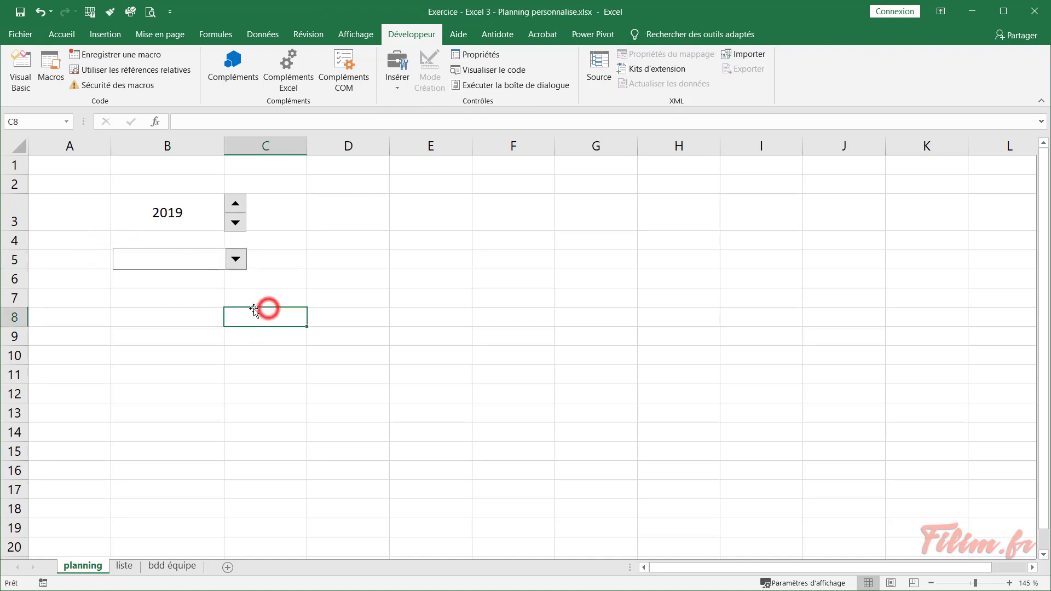
Set the combo box's input range to the month names in liste!$A$1:$A$12
right_click(197, 258)
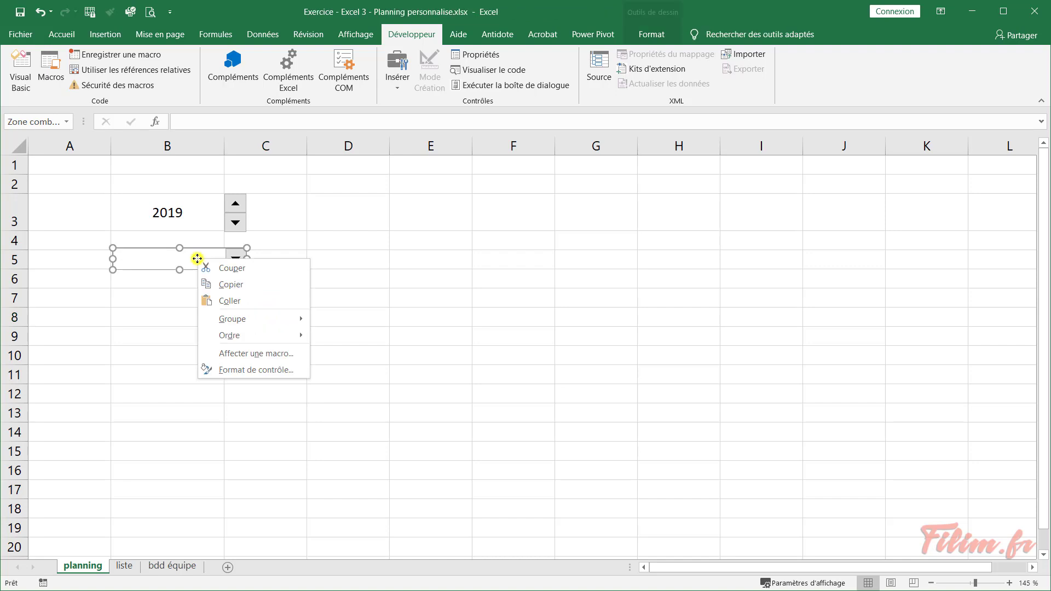
left_click(237, 370)
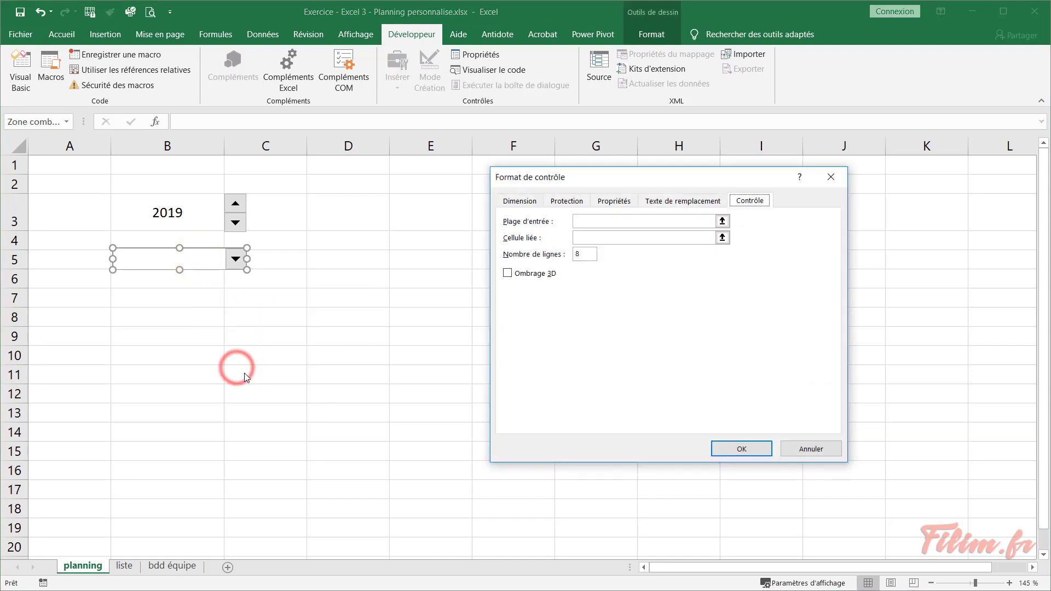
left_click(589, 221)
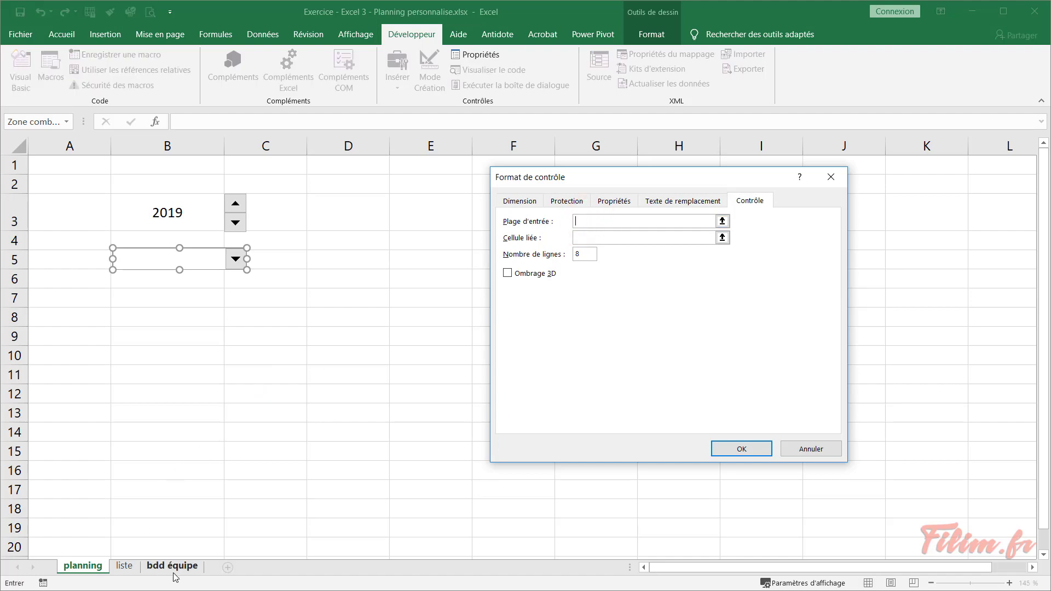
left_click(125, 566)
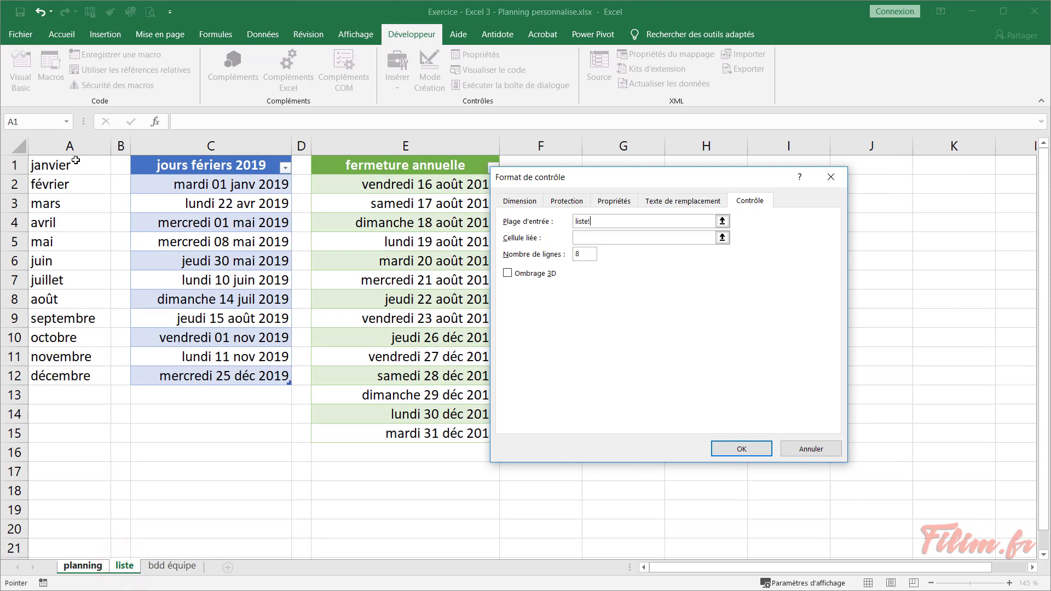
left_click_drag(69, 165, 81, 378)
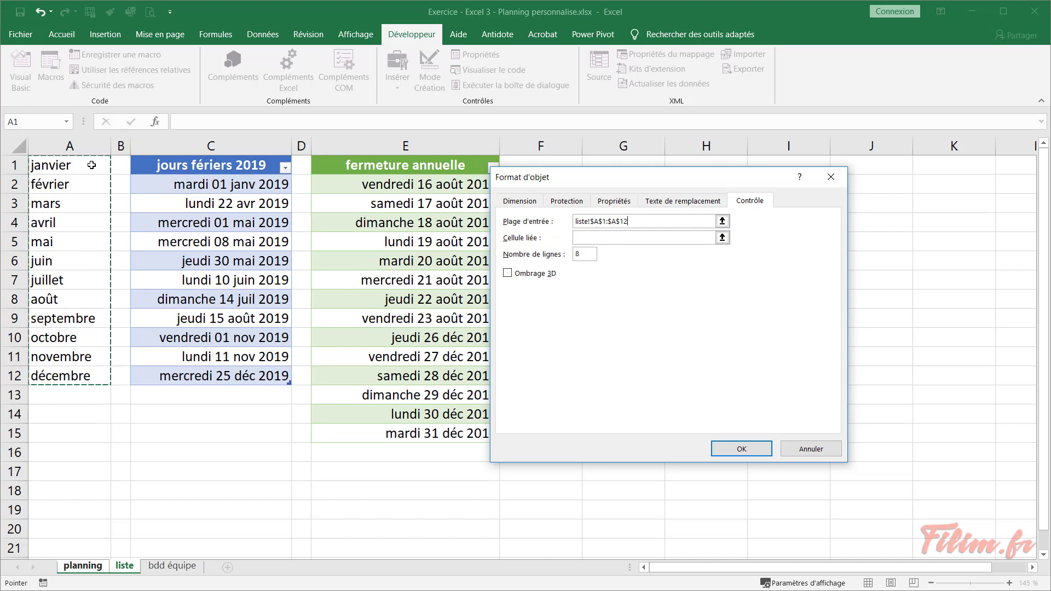
Link the combo box to cell B5, confirm, and open its month list
left_click(596, 241)
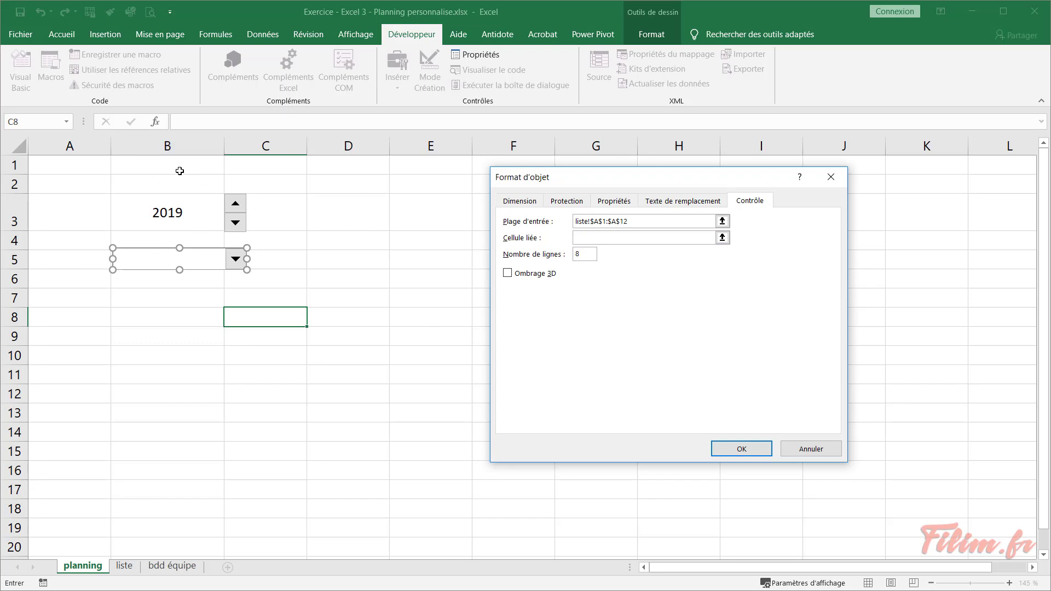
left_click(170, 263)
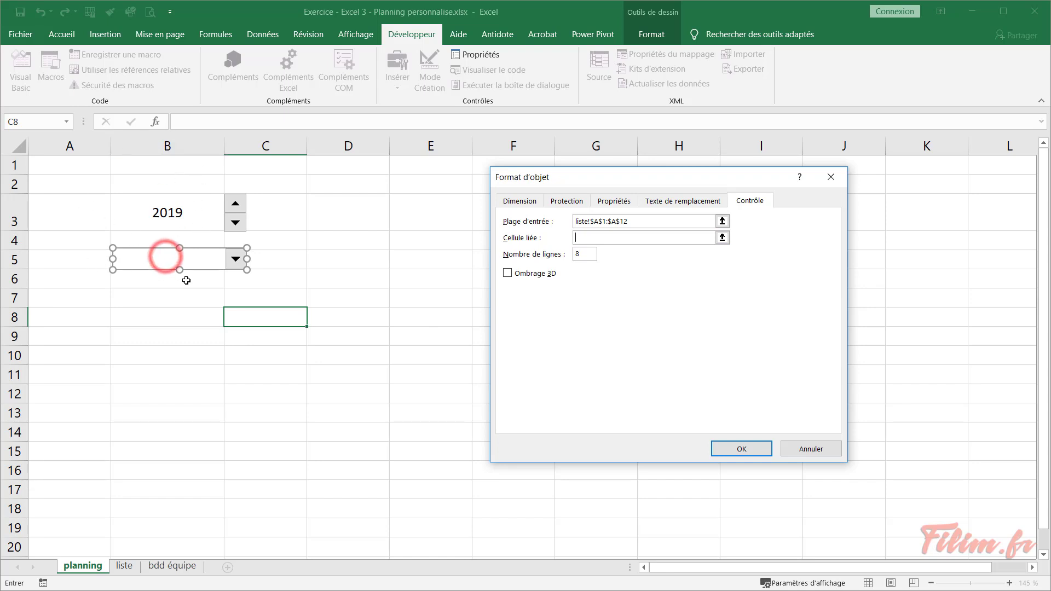
left_click(583, 237)
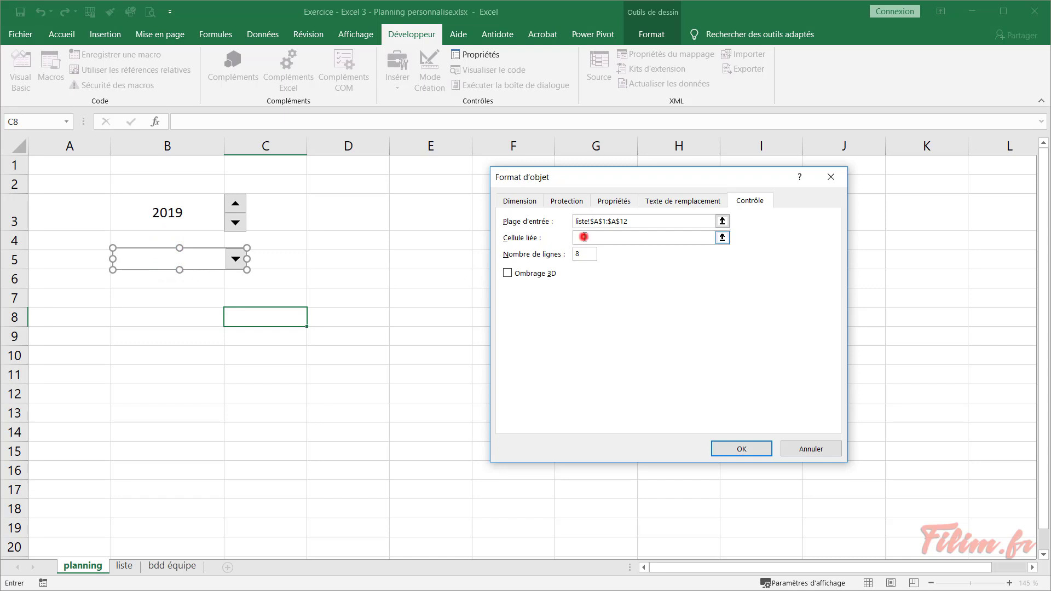
type("b5")
left_click(728, 448)
left_click(293, 287)
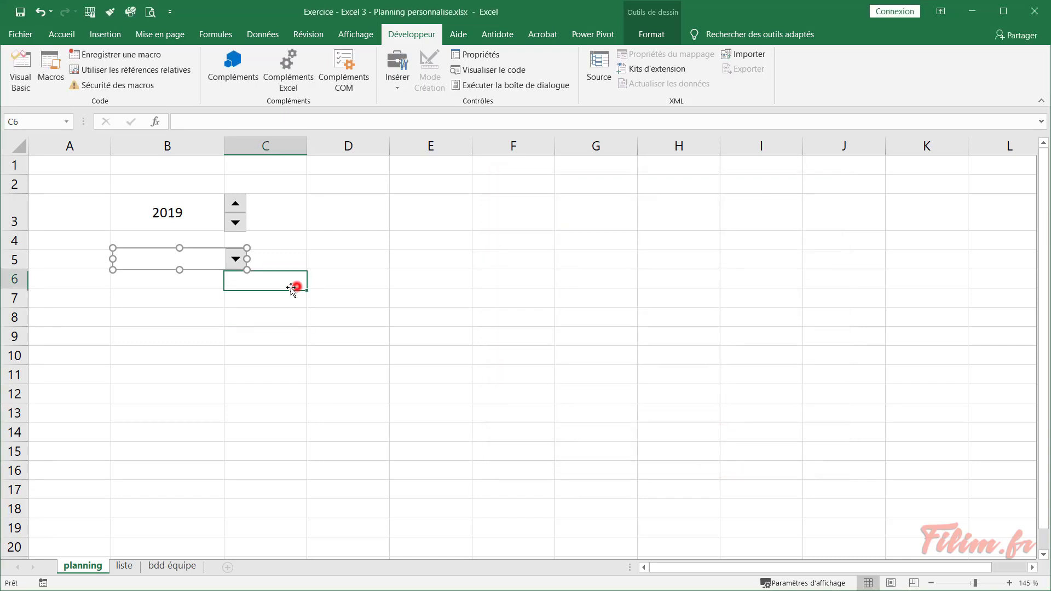
left_click(235, 258)
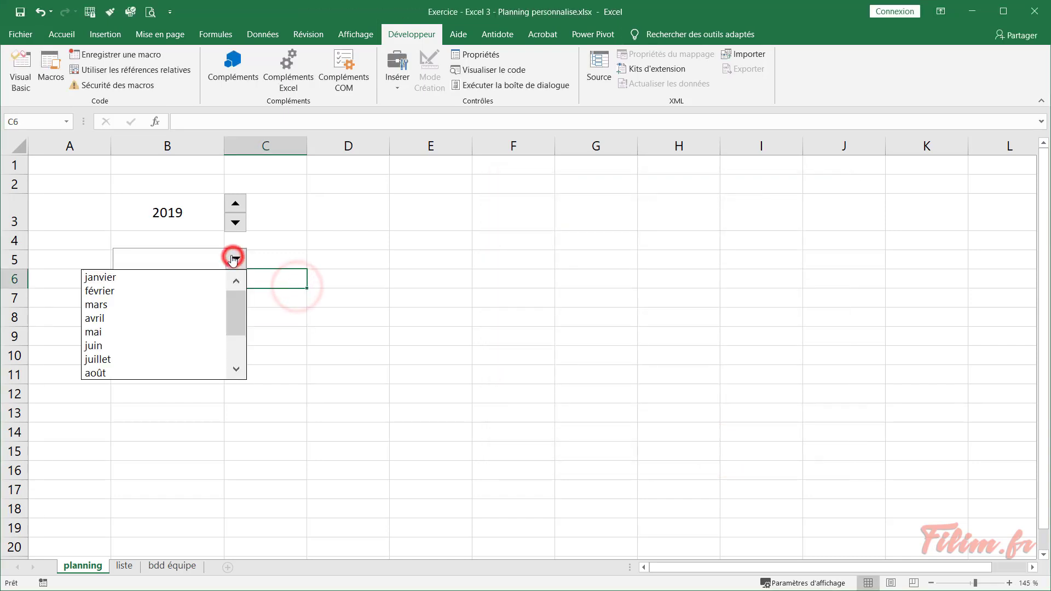
Try février, mai and juin in the month dropdown, then close its list
left_click(156, 299)
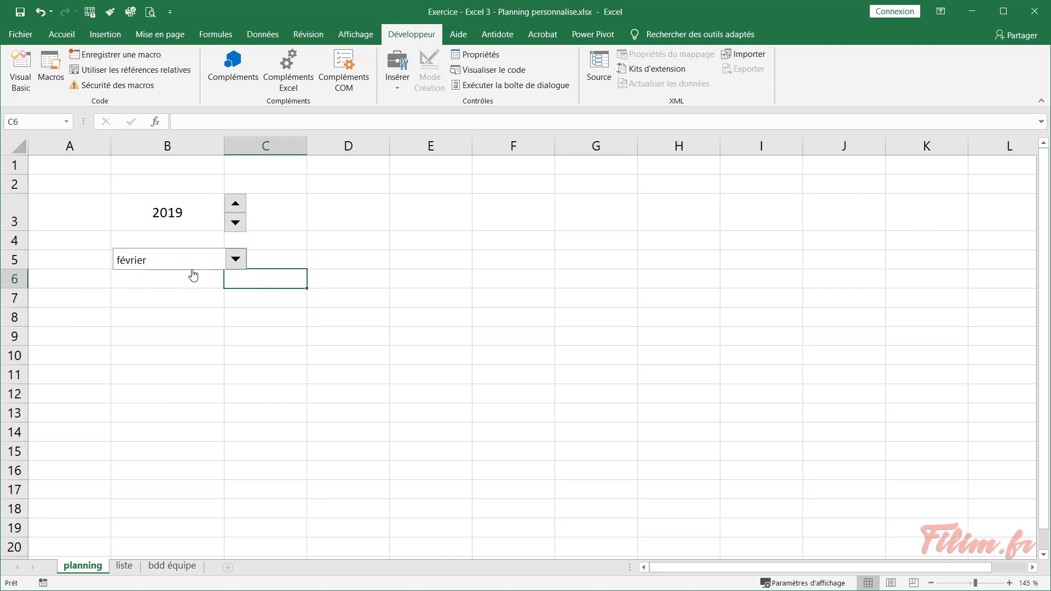
left_click(169, 254)
left_click(169, 255)
left_click(171, 260)
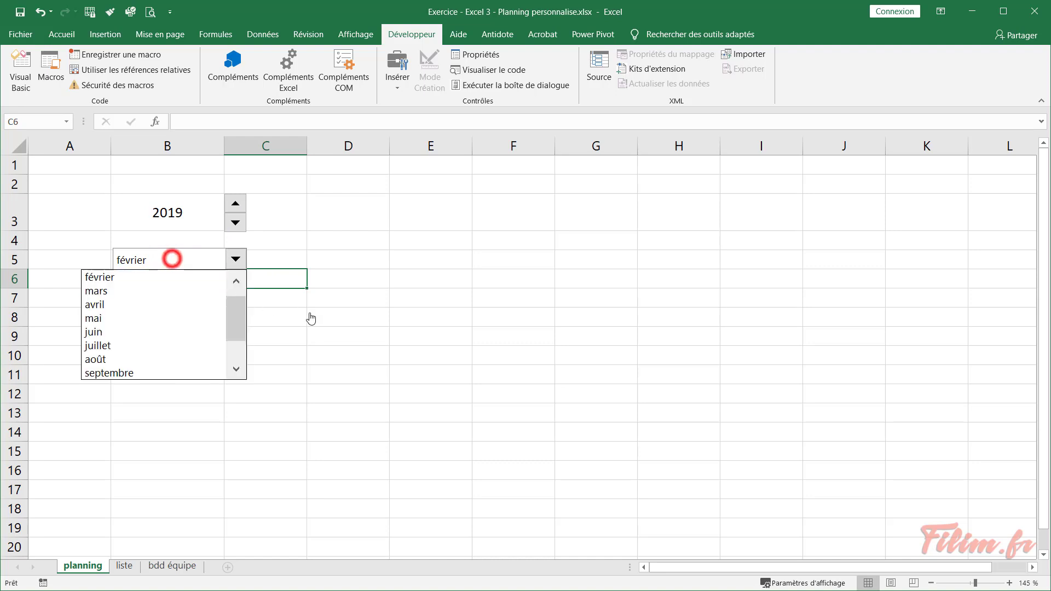
left_click(137, 318)
left_click(192, 259)
left_click(188, 291)
left_click(188, 258)
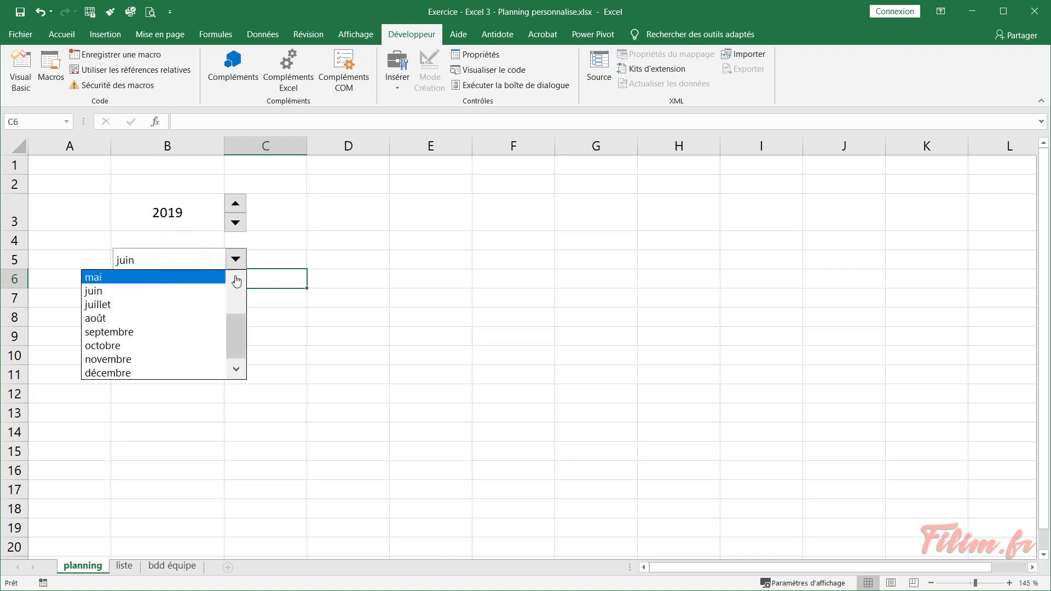
left_click(294, 260)
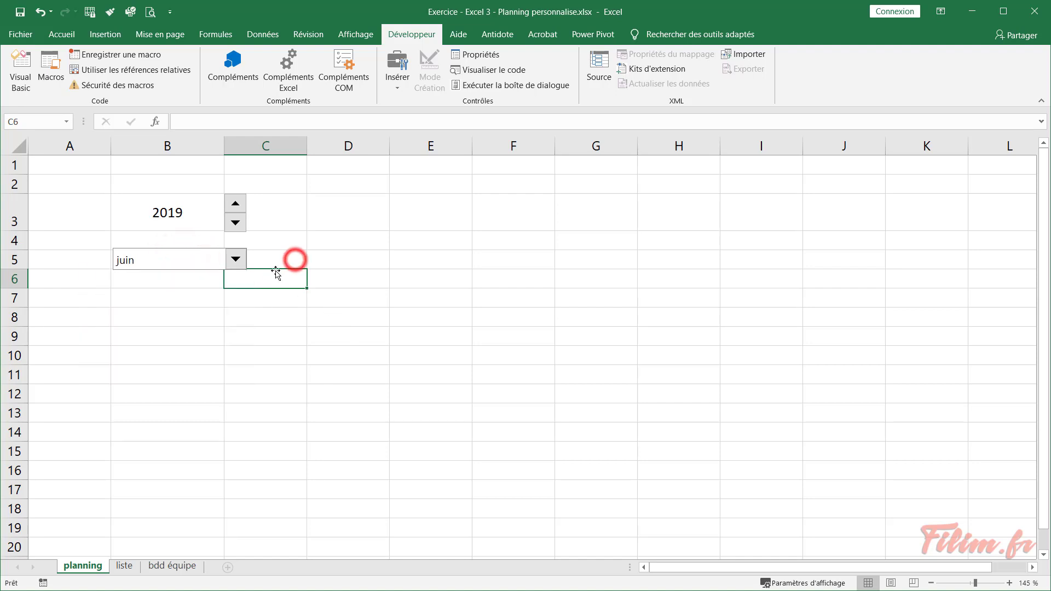
Move the month combo box down to row 7 and set it back to janvier so B5 shows 1
right_click(182, 257)
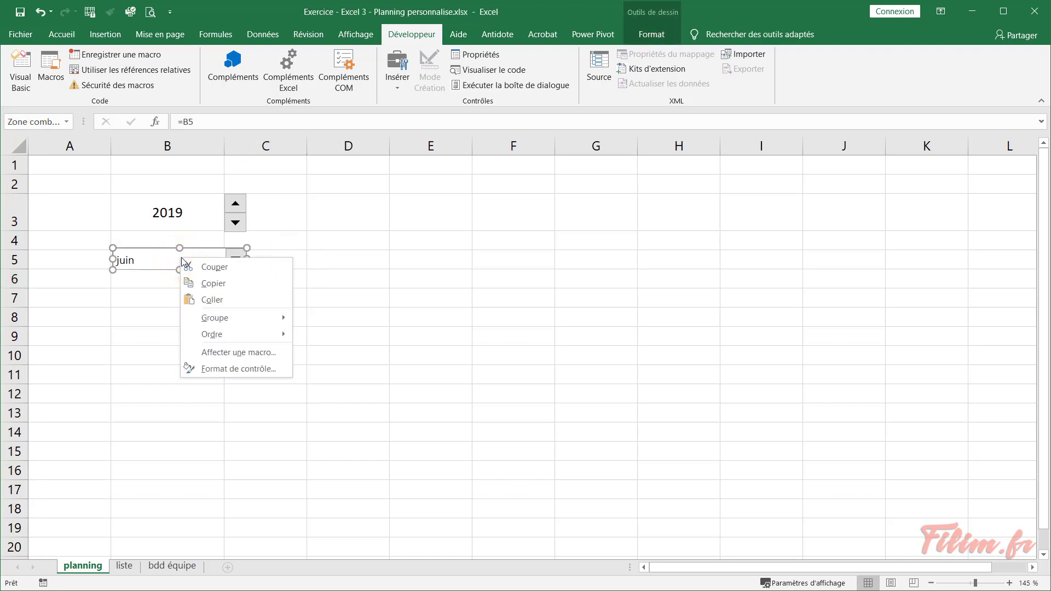
left_click(152, 257)
left_click_drag(152, 257, 200, 301)
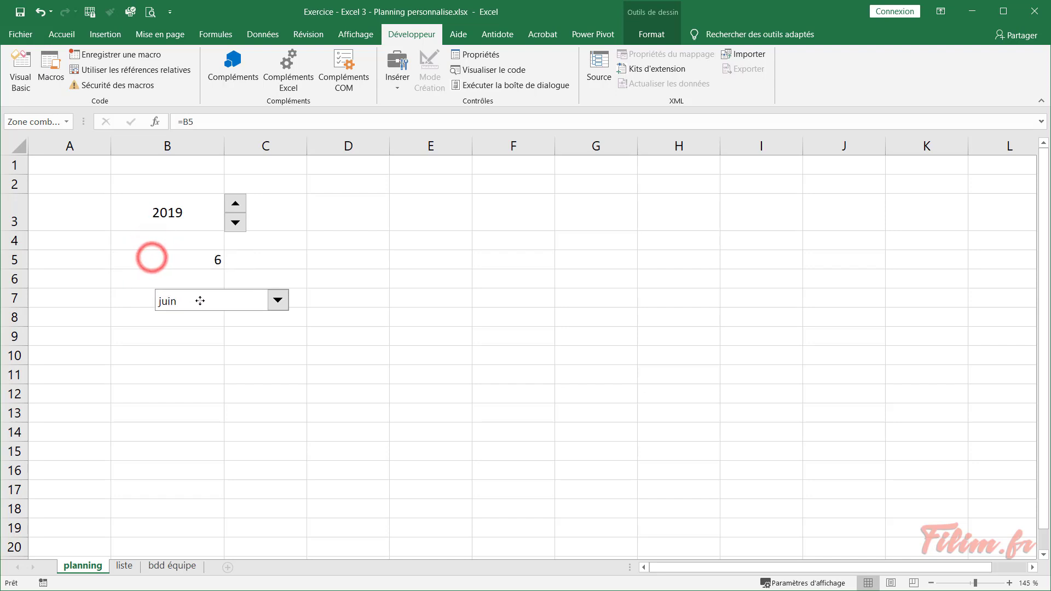
left_click(277, 352)
left_click(284, 306)
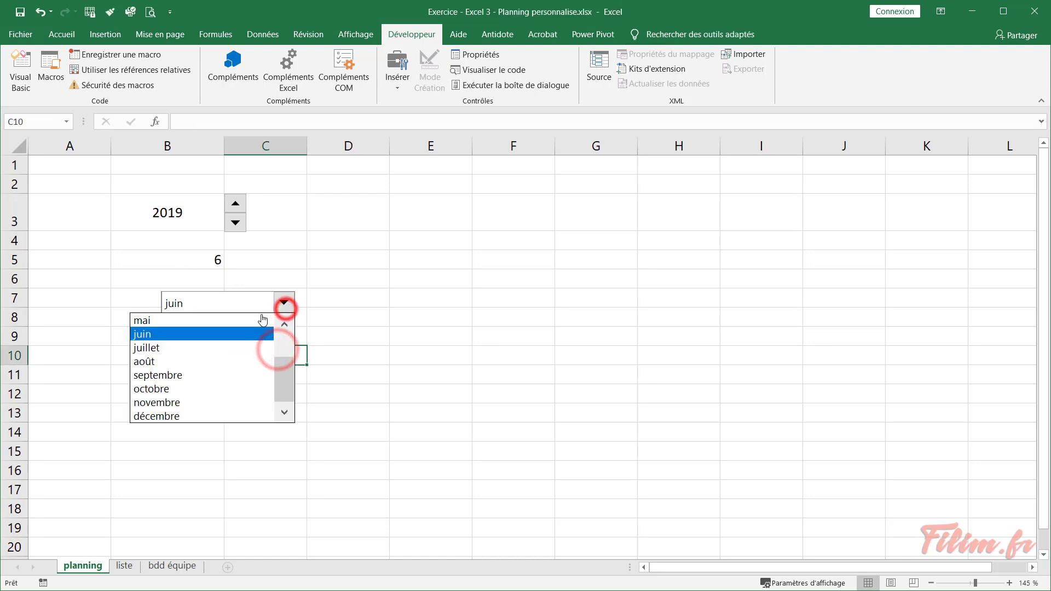
left_click_drag(277, 363, 277, 329)
left_click(230, 321)
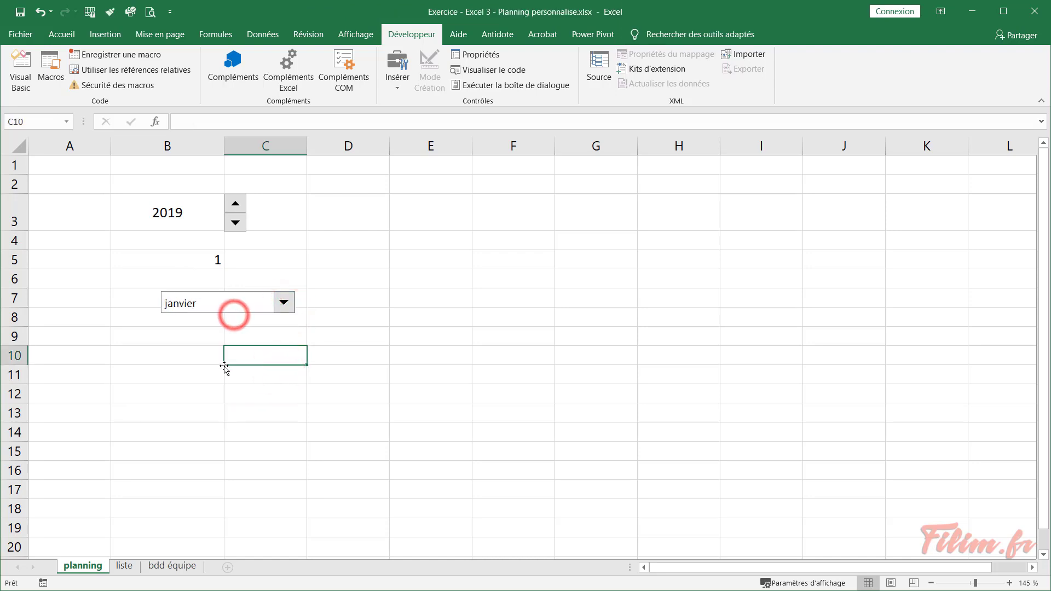
Drag the janvier dropdown back over cell B5, align it, and deselect it by selecting D4
right_click(235, 303)
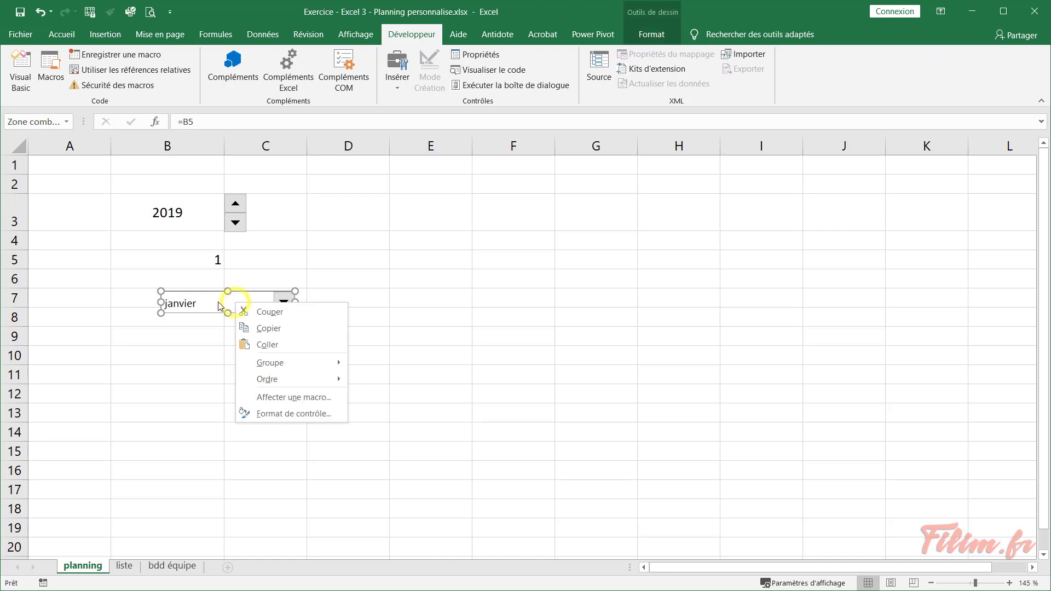
left_click_drag(207, 300, 153, 256)
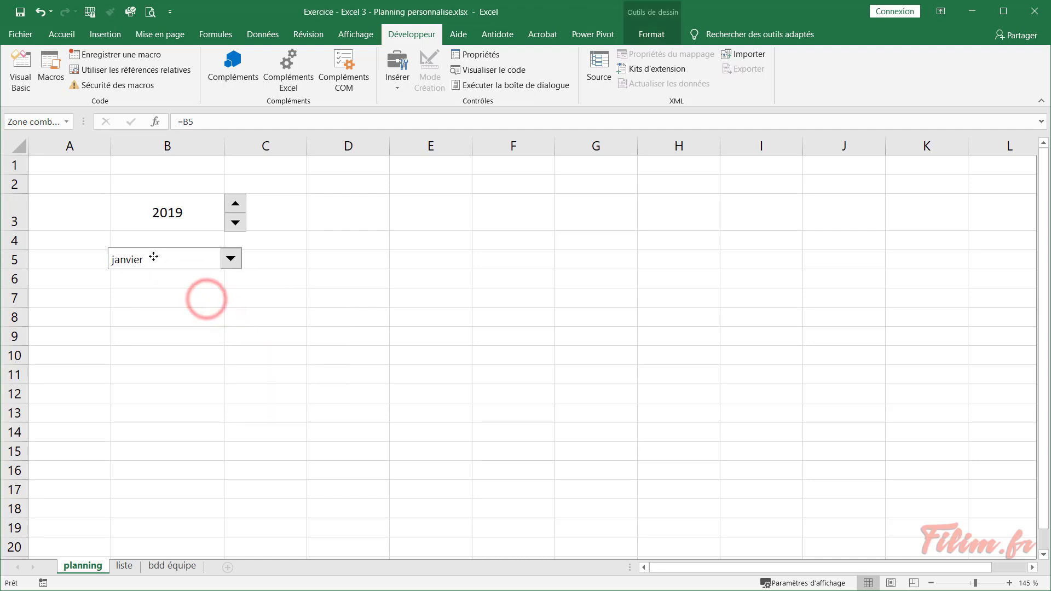
left_click_drag(154, 257, 157, 257)
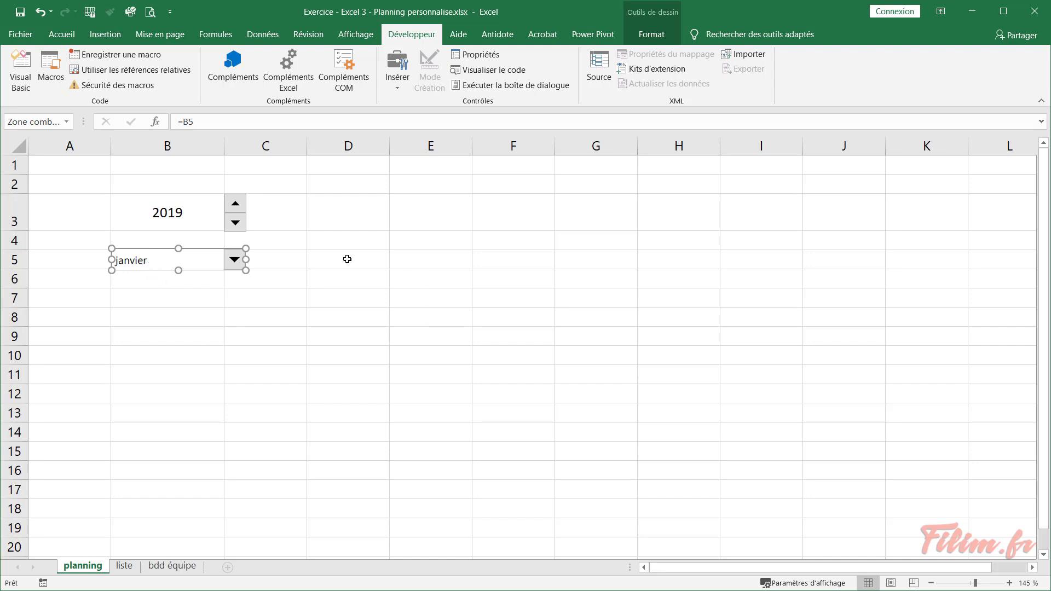
left_click(347, 241)
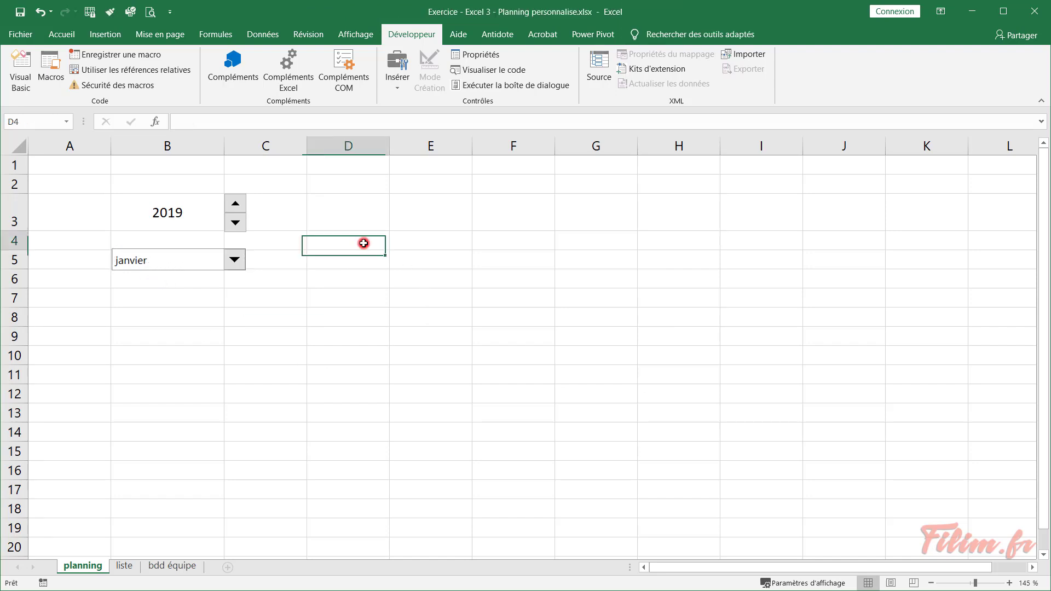
Enter =DATE(B3;B5;1) in D4 through the Insert Function dialog
left_click(159, 121)
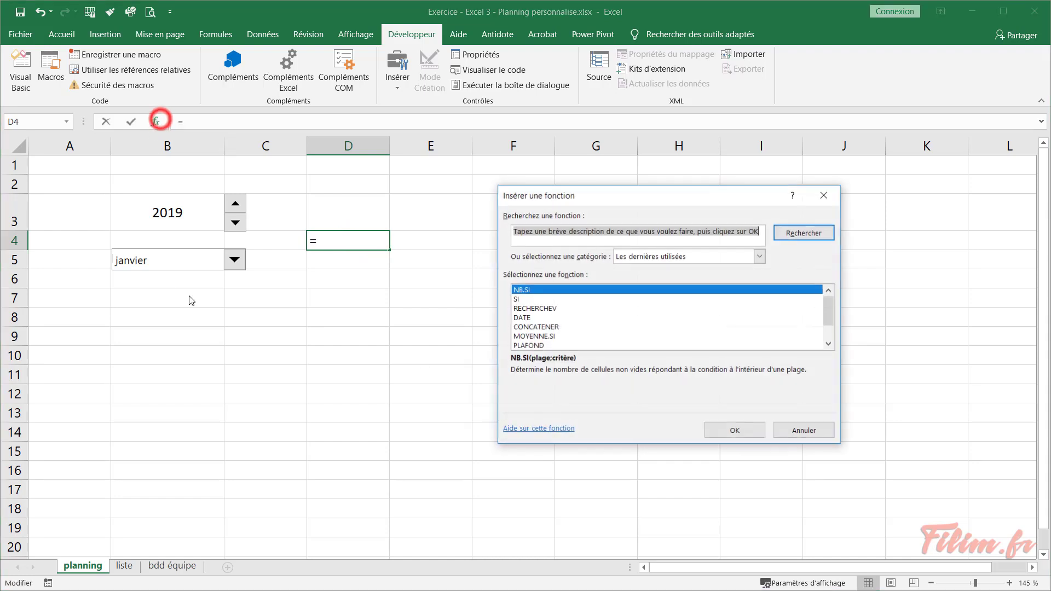
left_click(648, 260)
left_click(629, 272)
left_click(602, 306)
key("d")
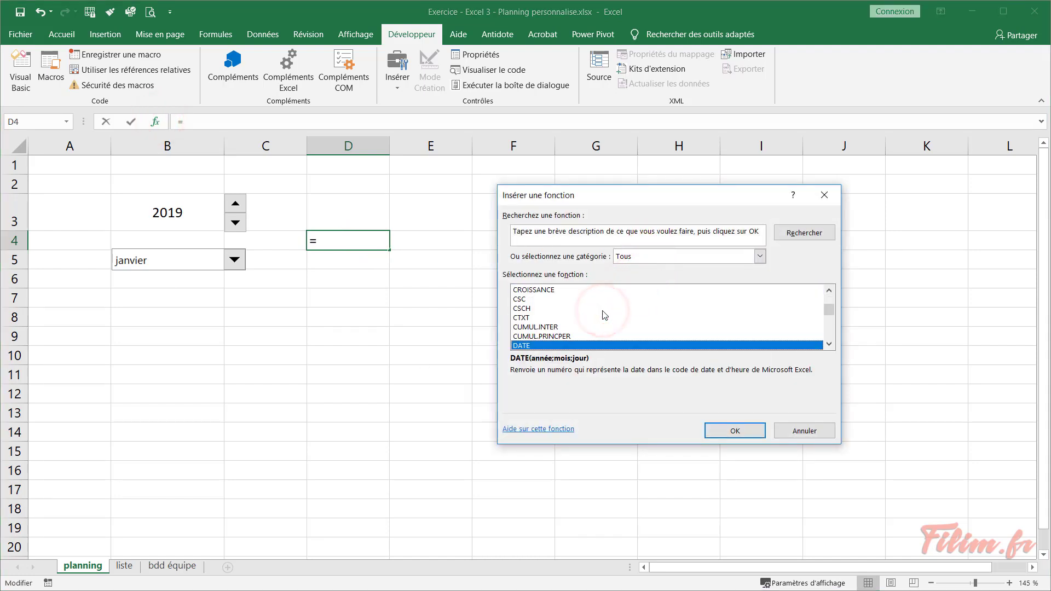
left_click(724, 428)
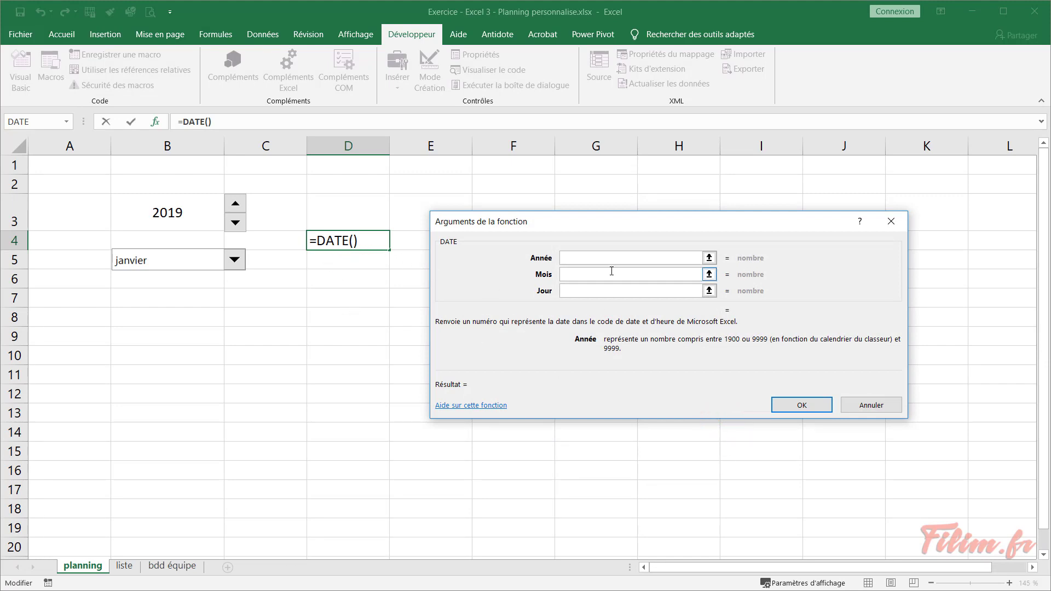
left_click(180, 212)
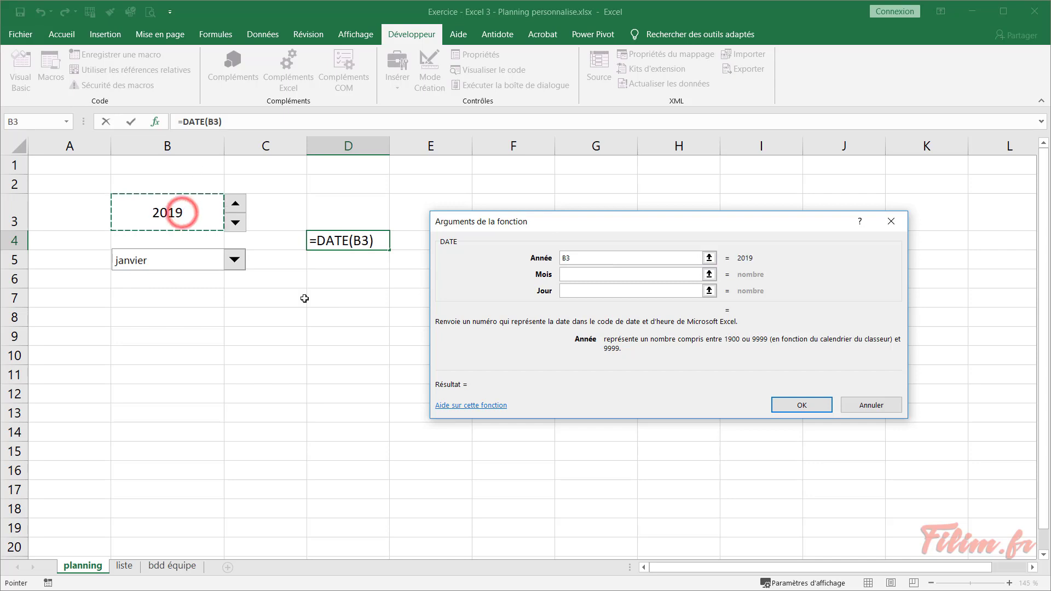
left_click(576, 274)
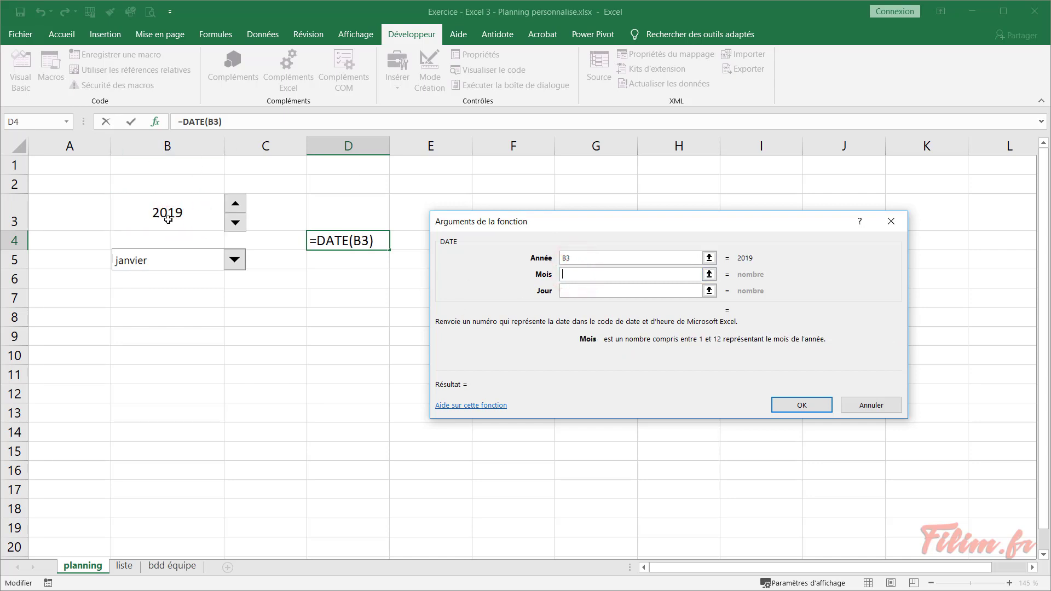
type("b5")
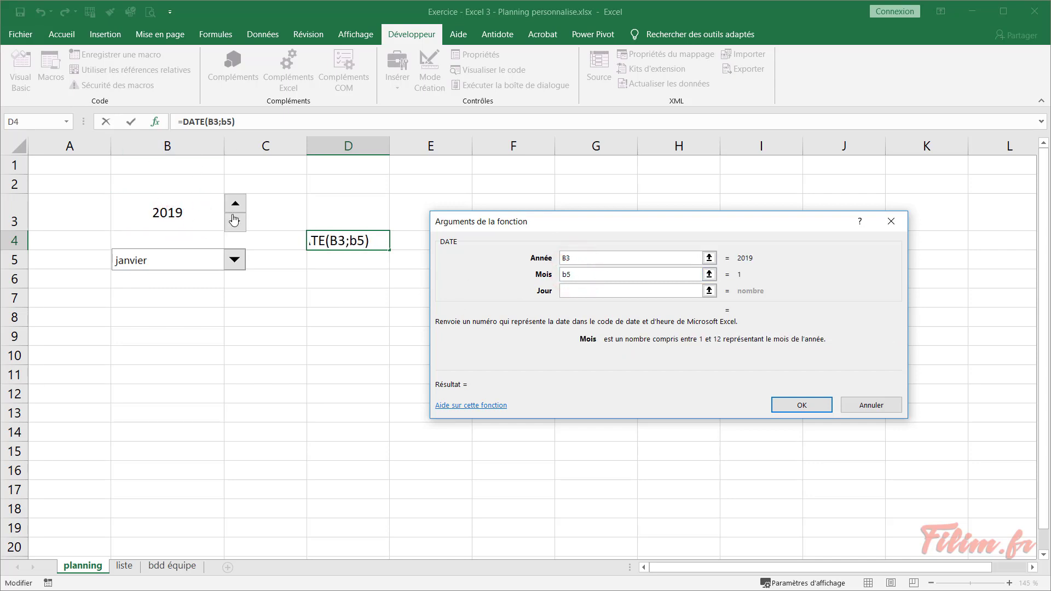
left_click(588, 292)
type("1")
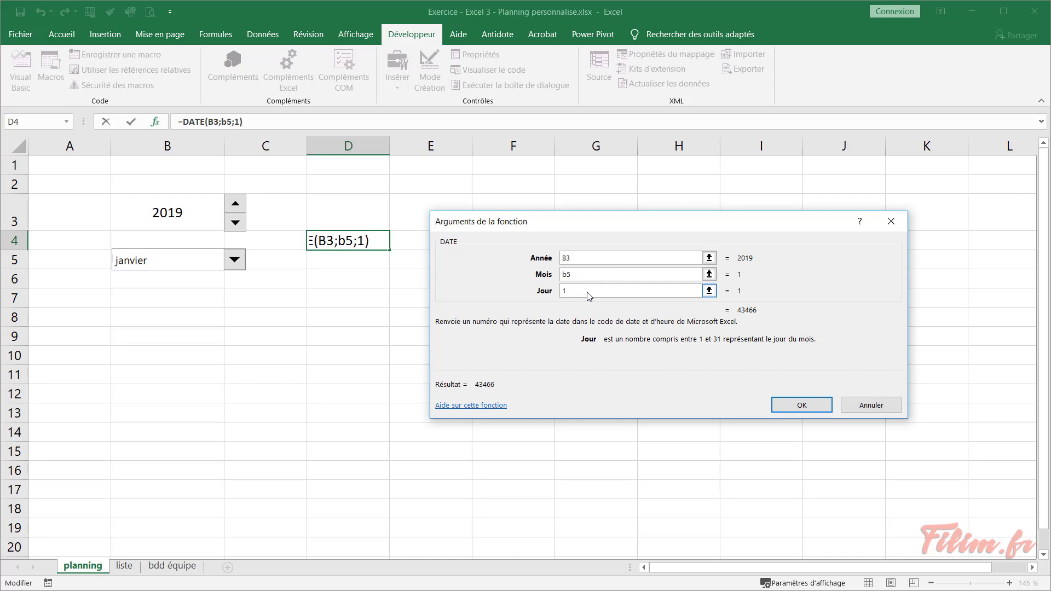
key("Return")
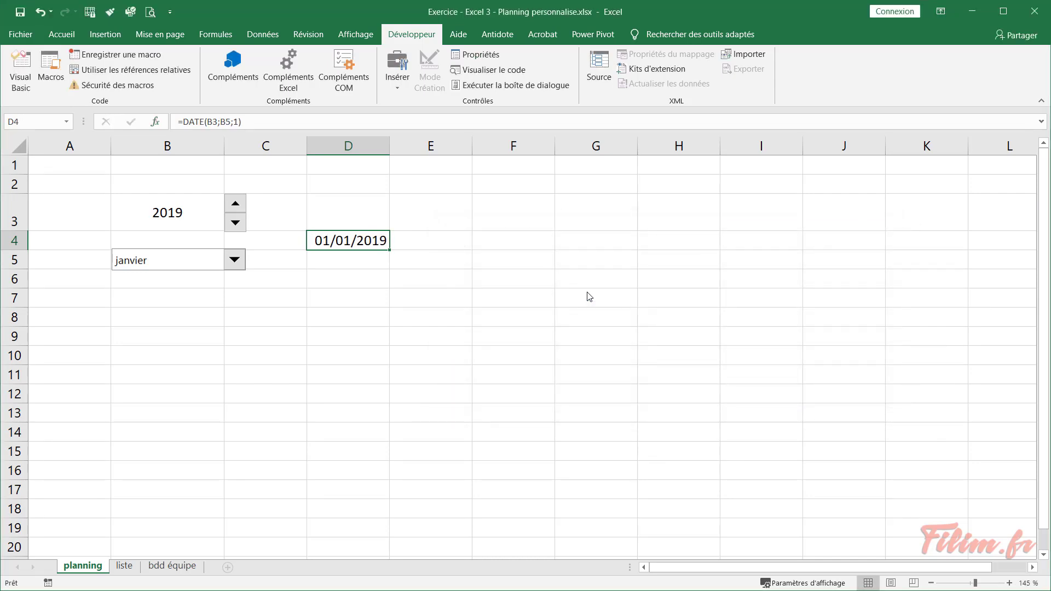
Test D4 by stepping the year spinner and switching the month to mai and back to janvier, ending at 2019
left_click(235, 204)
left_click(235, 204)
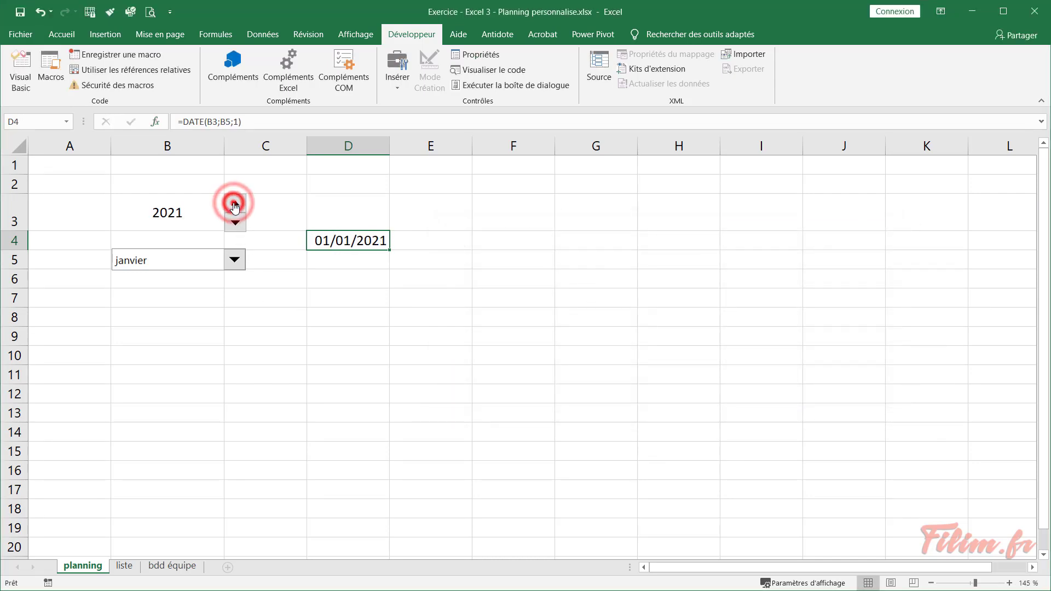
left_click(235, 203)
left_click(234, 222)
left_click(235, 222)
left_click(235, 222)
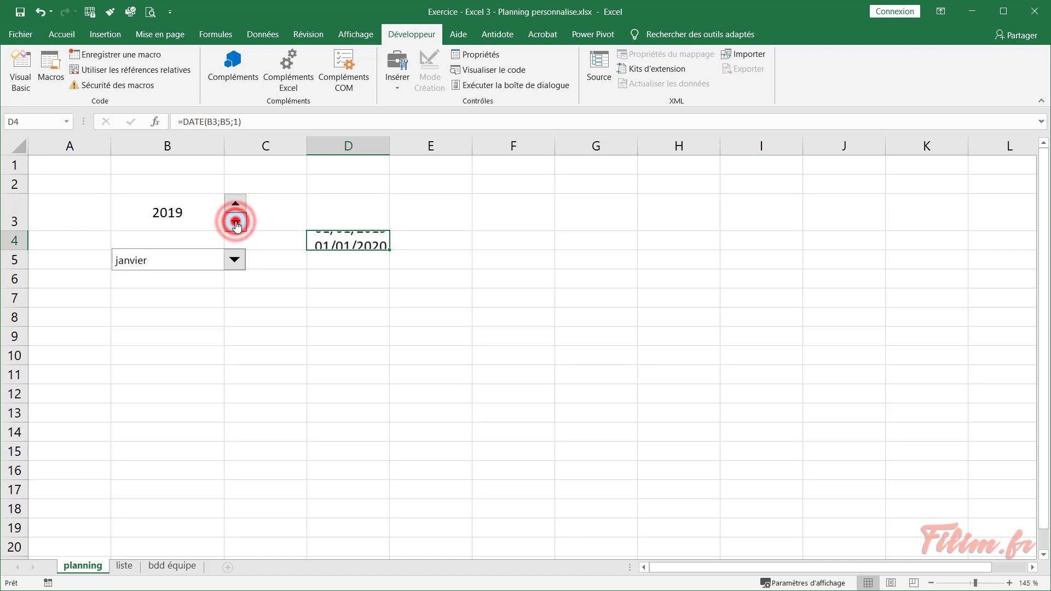
left_click(234, 260)
left_click(164, 332)
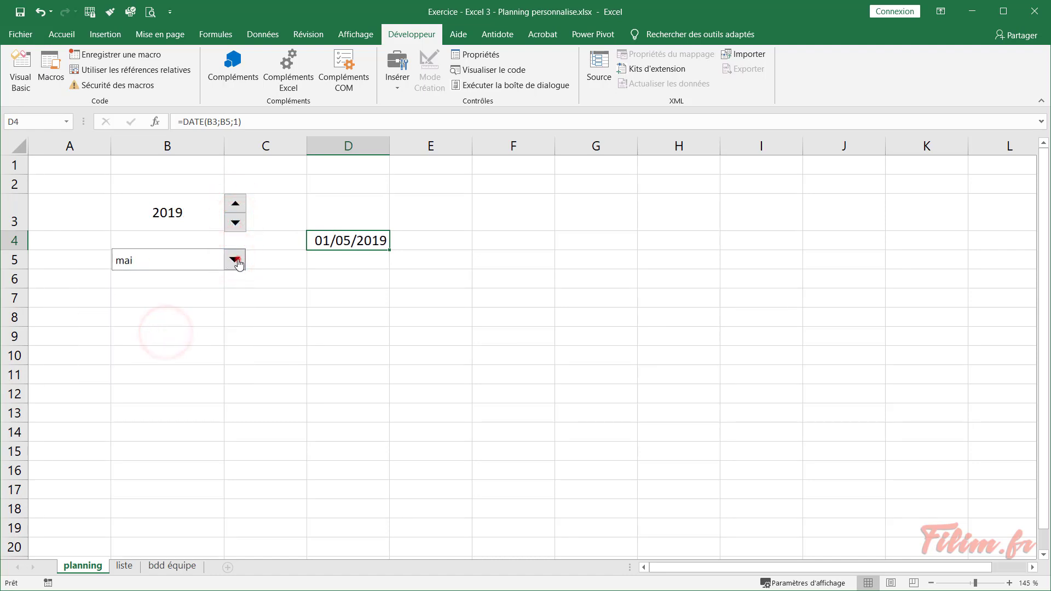
left_click(238, 261)
left_click_drag(232, 350, 231, 325)
left_click(204, 279)
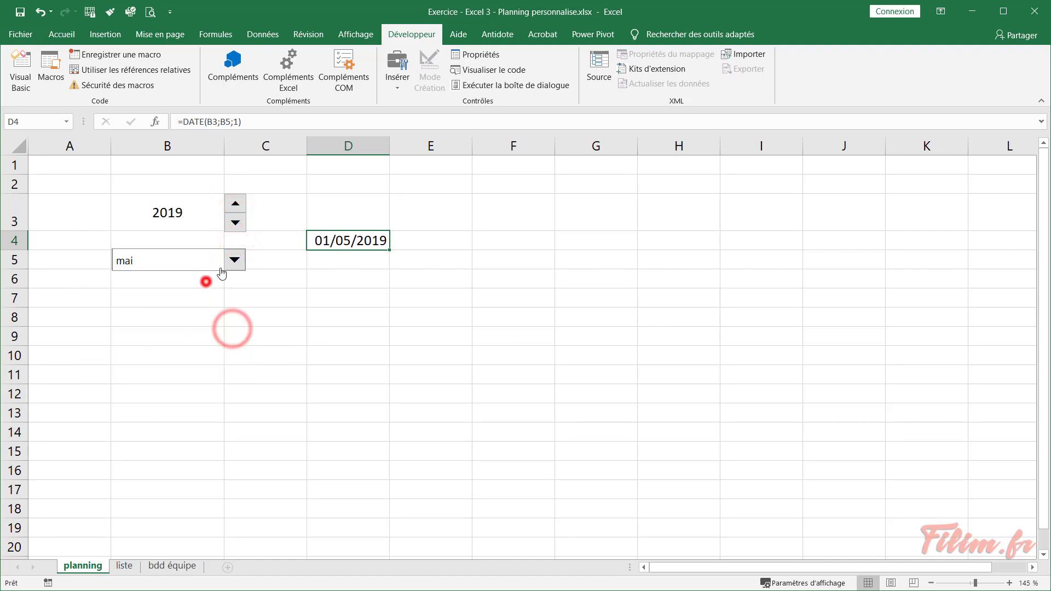
left_click(235, 203)
left_click(236, 222)
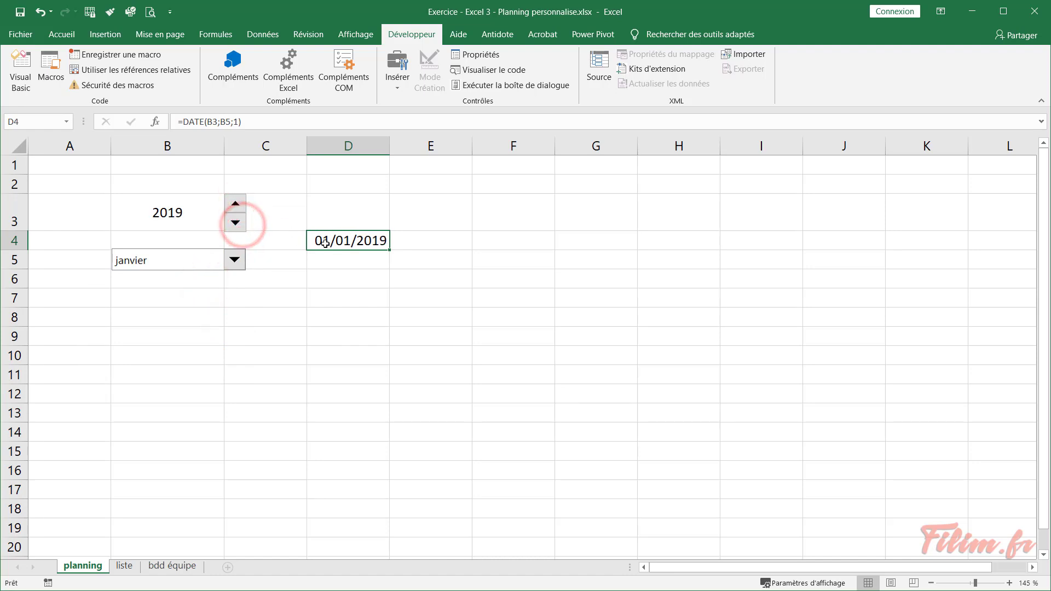
left_click(361, 266)
left_click(354, 281)
Enter the next-day formula =D4+1 in D5
left_click(354, 301)
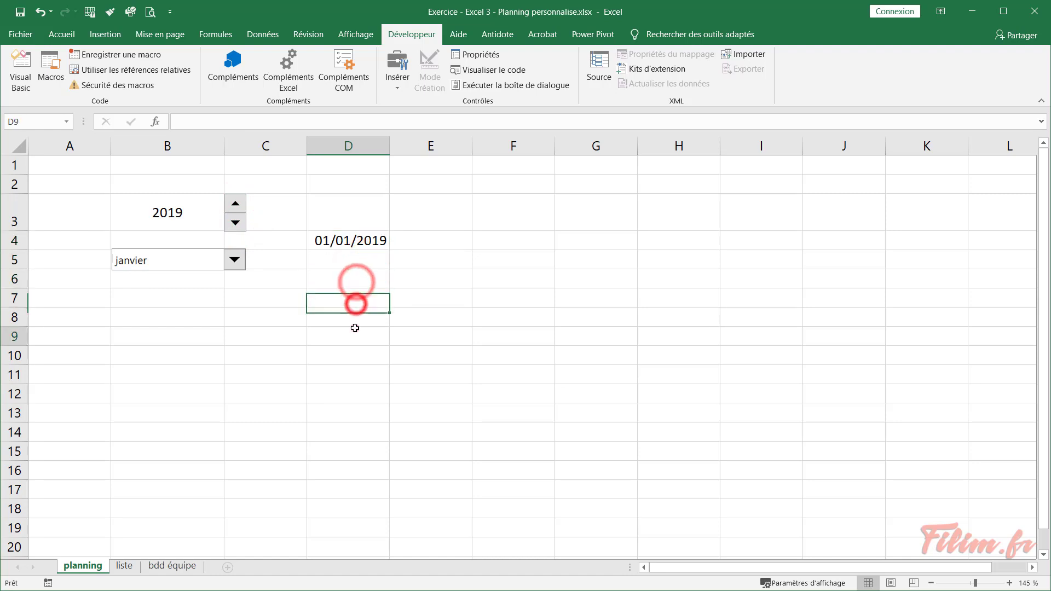
left_click(354, 328)
left_click(359, 270)
left_click(362, 260)
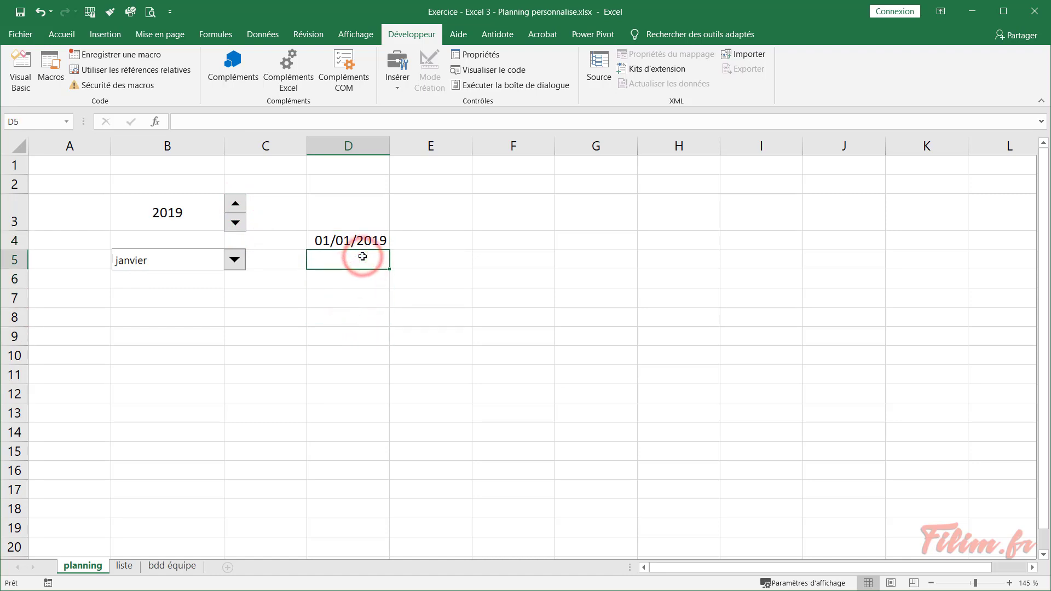
type("=")
left_click(362, 243)
type("+")
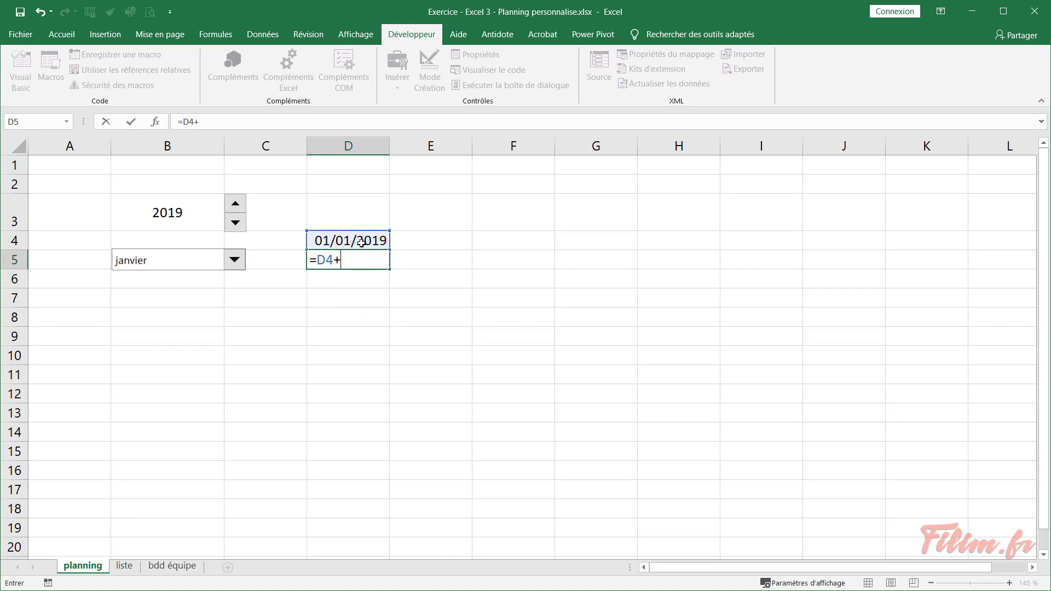
type("1")
key("Return")
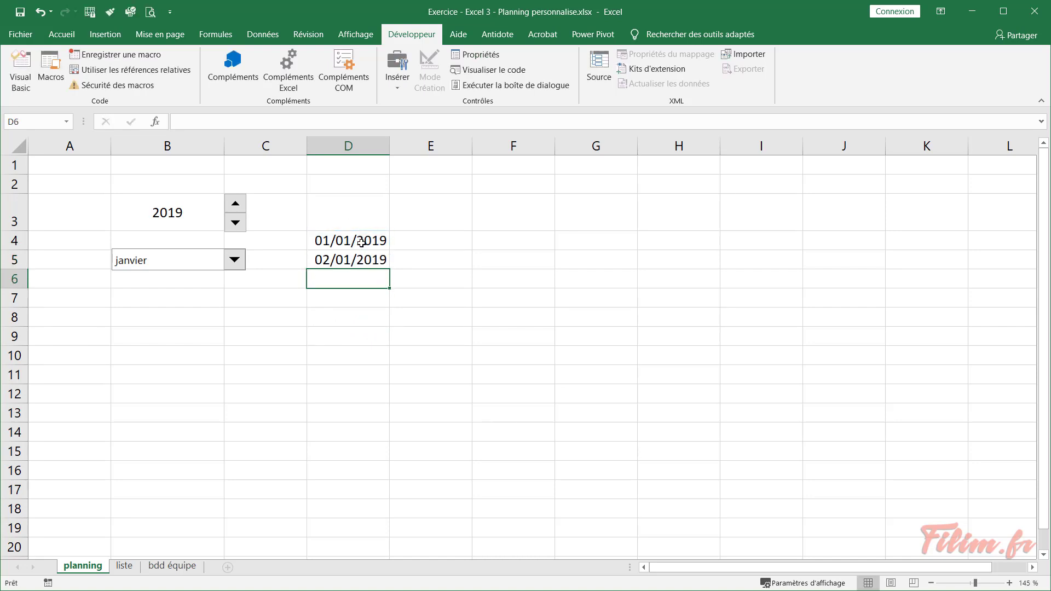
Fill the D5 formula down to D31, ending at 28/01/2019
left_click(353, 261)
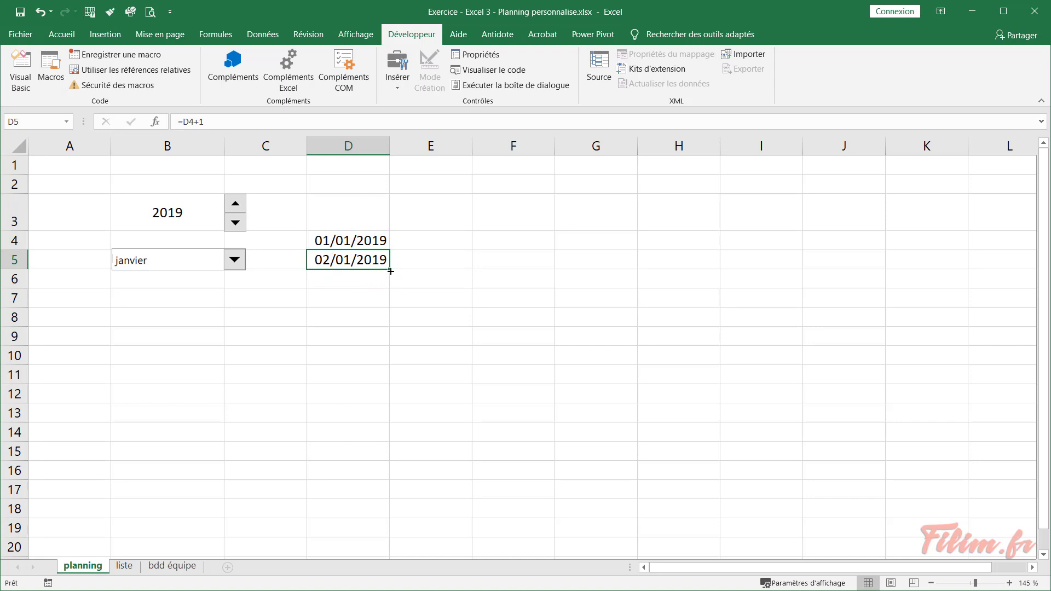
left_click_drag(390, 270, 386, 456)
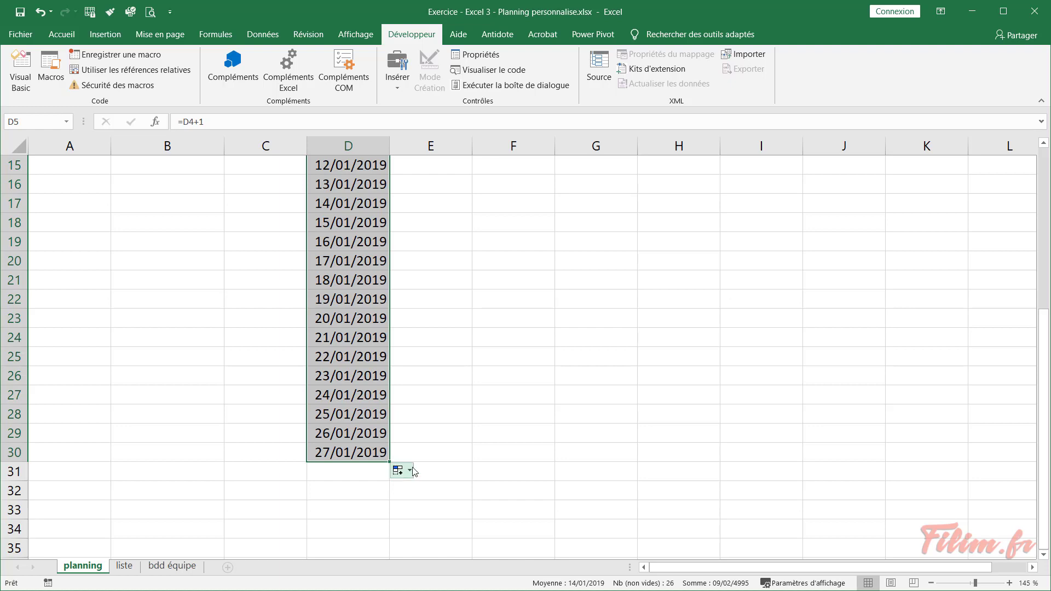
left_click(435, 448)
left_click(328, 452)
scroll(345, 446, "down", 1)
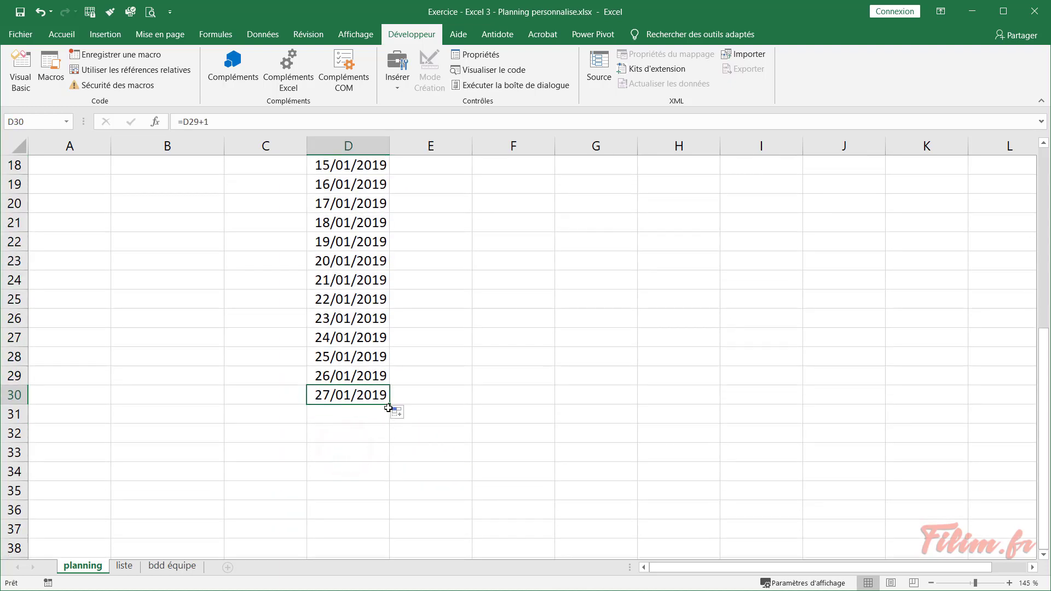
left_click_drag(388, 405, 388, 423)
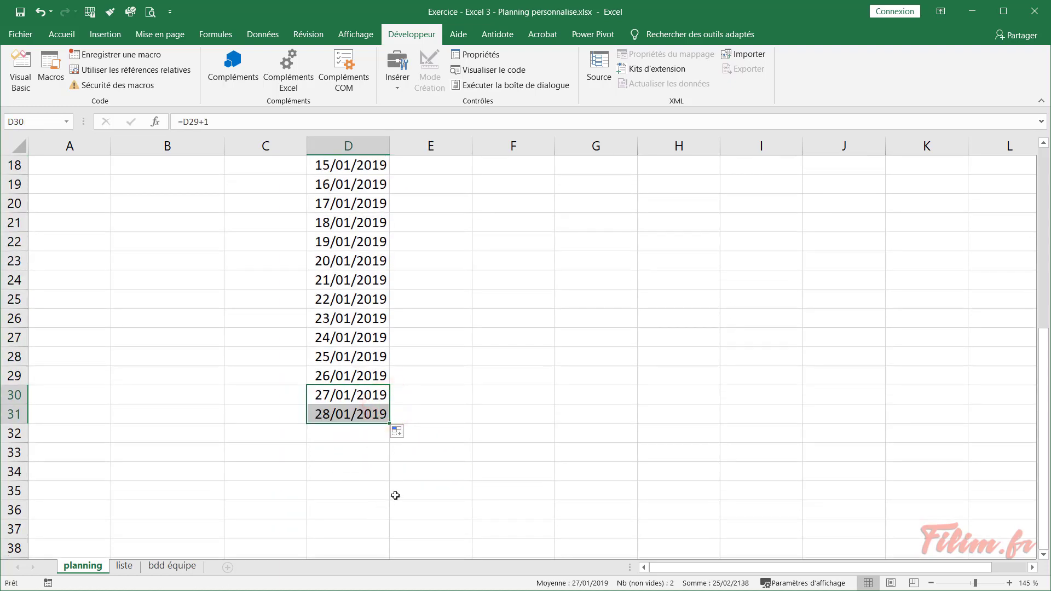
Select the empty cells D32 to D34 below the dates and review the column
left_click(347, 431)
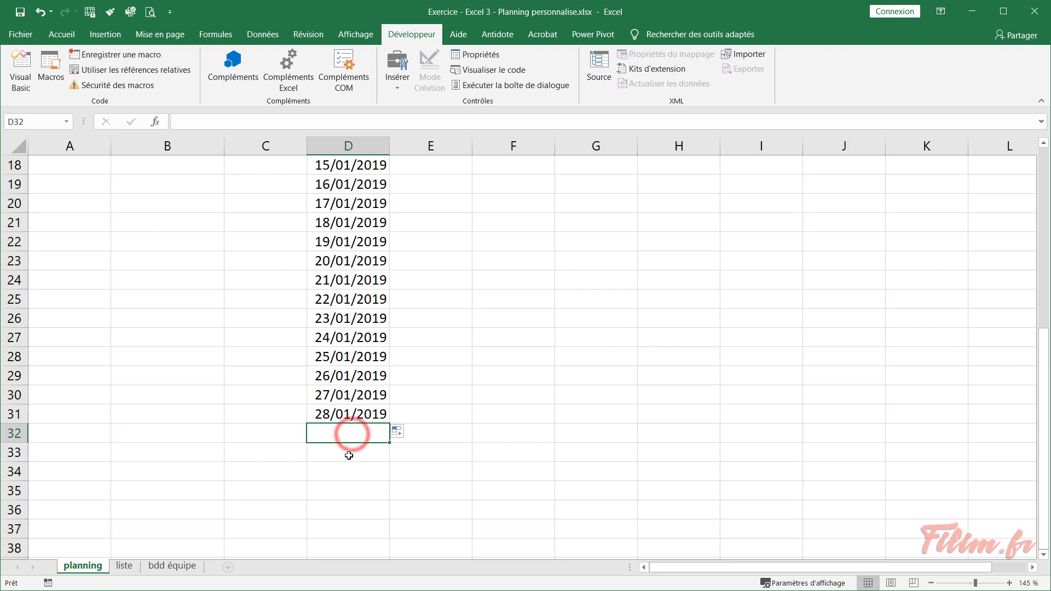
left_click(348, 454)
left_click_drag(350, 435, 356, 467)
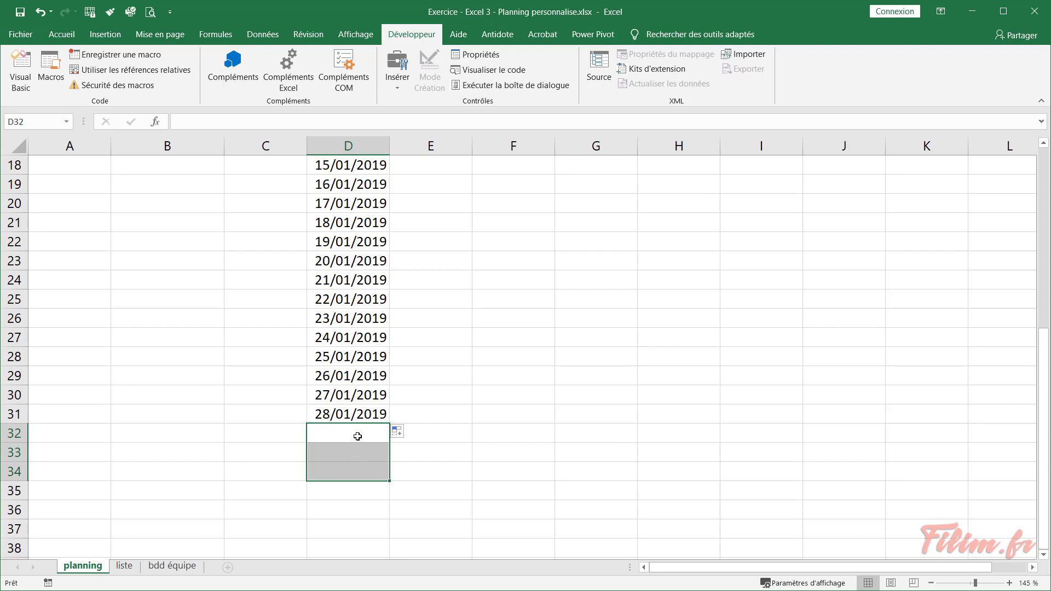
scroll(357, 438, "up", 4)
scroll(357, 438, "up", 2)
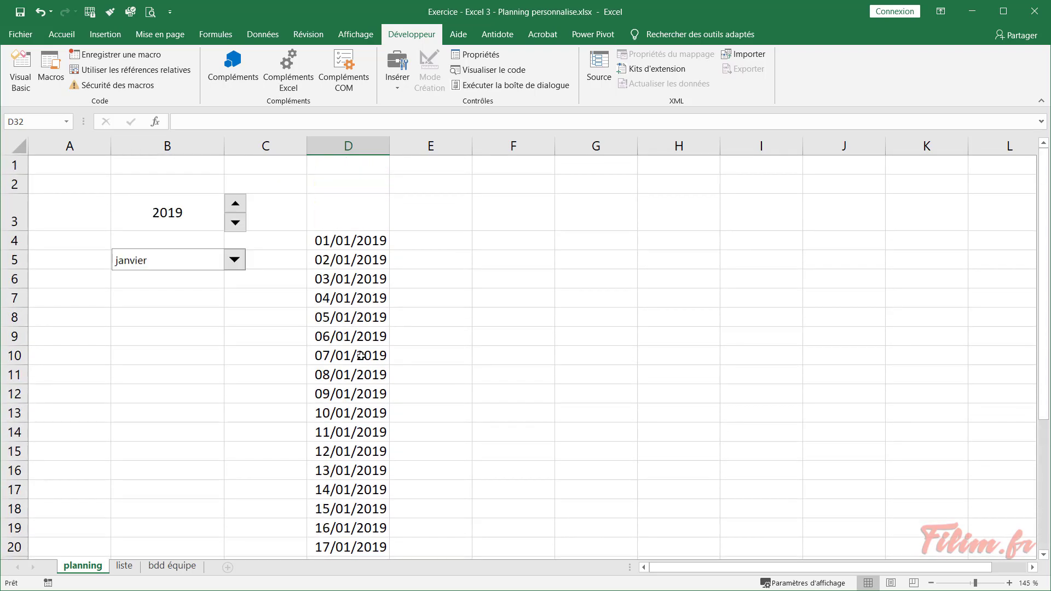
scroll(353, 399, "down", 1, "ctrl")
scroll(346, 408, "down", 1, "ctrl")
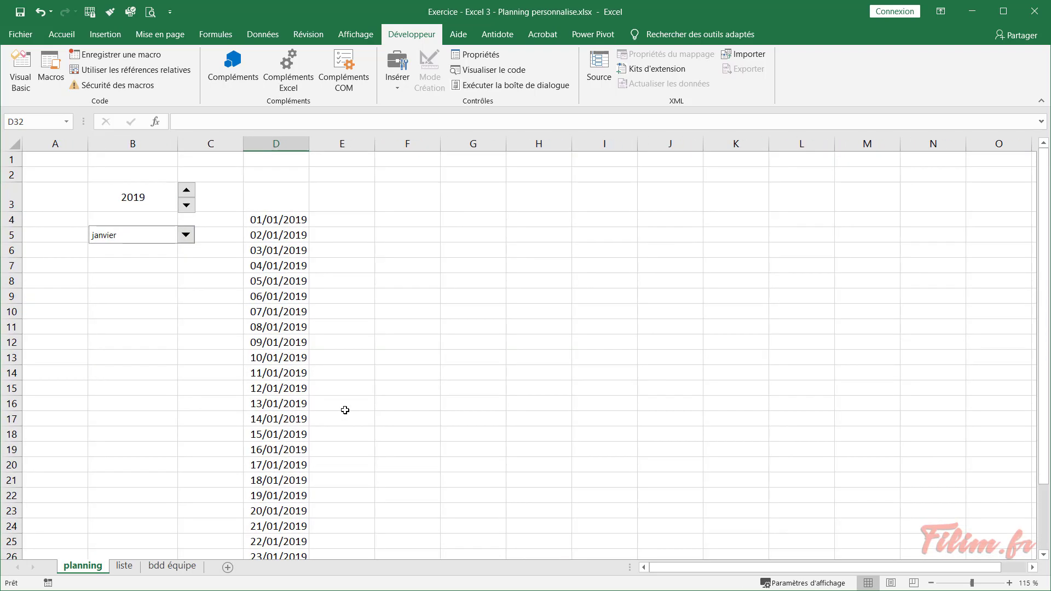
scroll(345, 410, "down", 1, "ctrl")
scroll(280, 404, "down", 1)
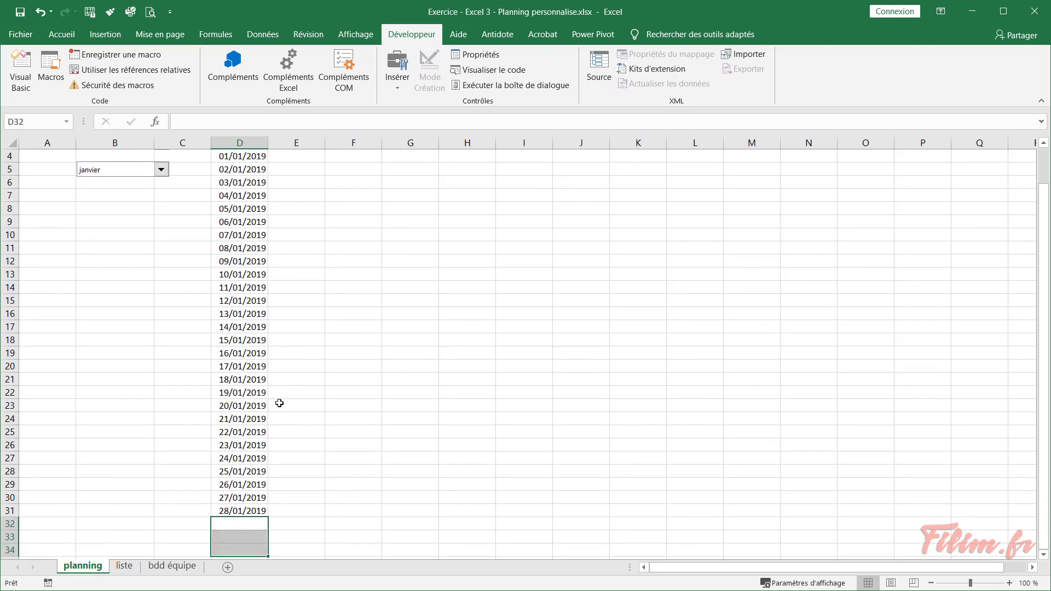
scroll(280, 404, "up", 1, "ctrl")
scroll(279, 403, "up", 2, "ctrl")
scroll(279, 403, "up", 2, "ctrl")
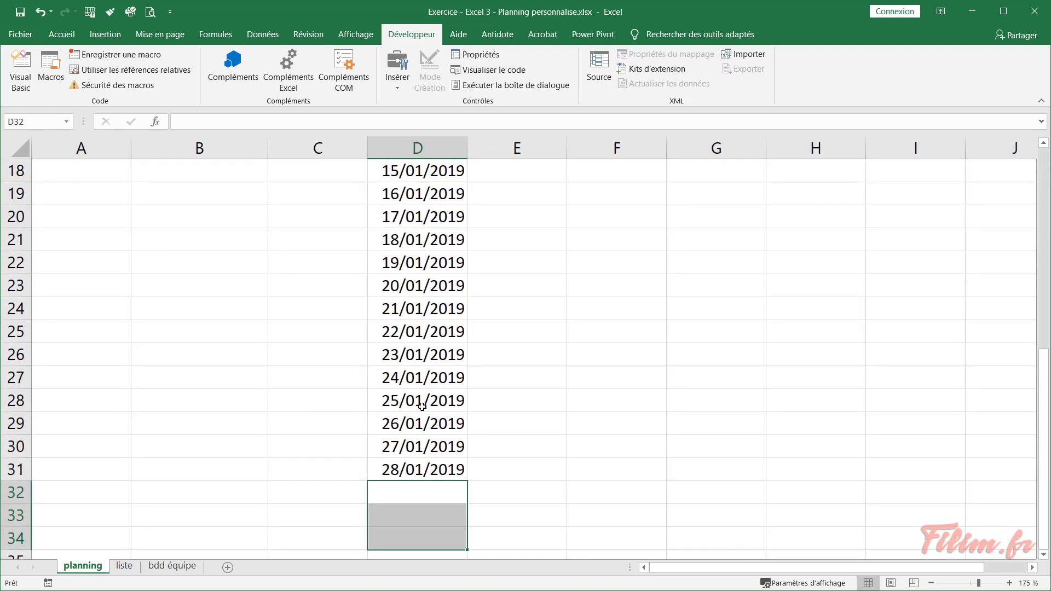
left_click(422, 416)
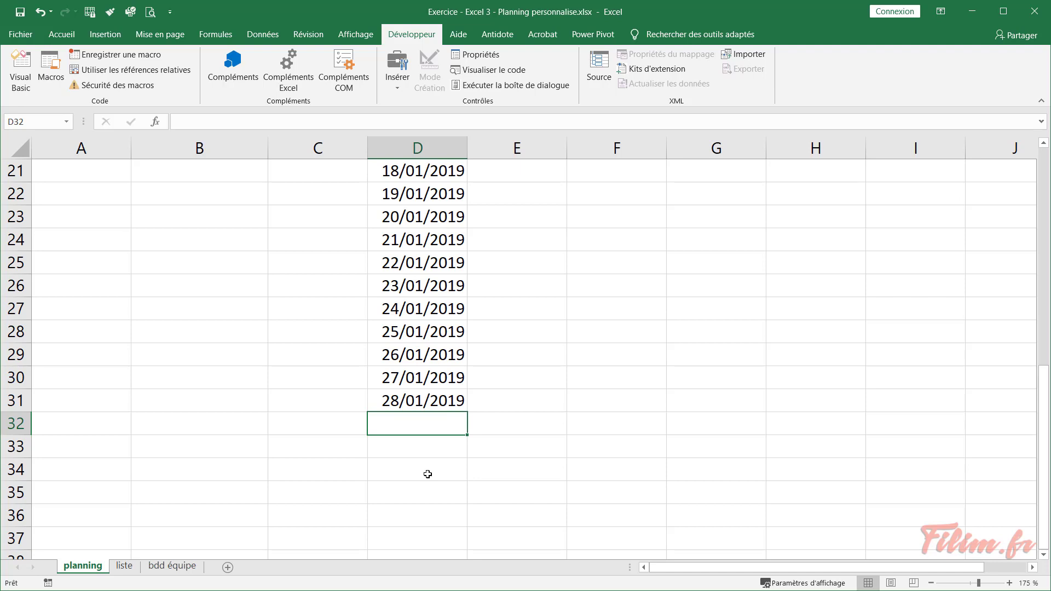
Extend the date series down to D34, ending at 31/01/2019, and select D32:D34
left_click(406, 402)
left_click_drag(472, 412, 460, 469)
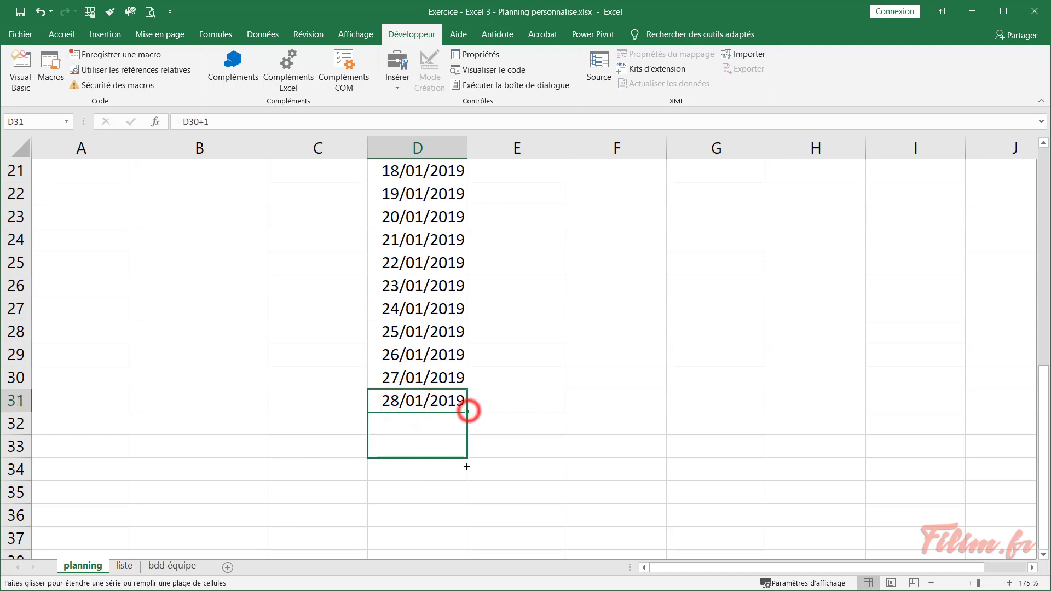
left_click(520, 470)
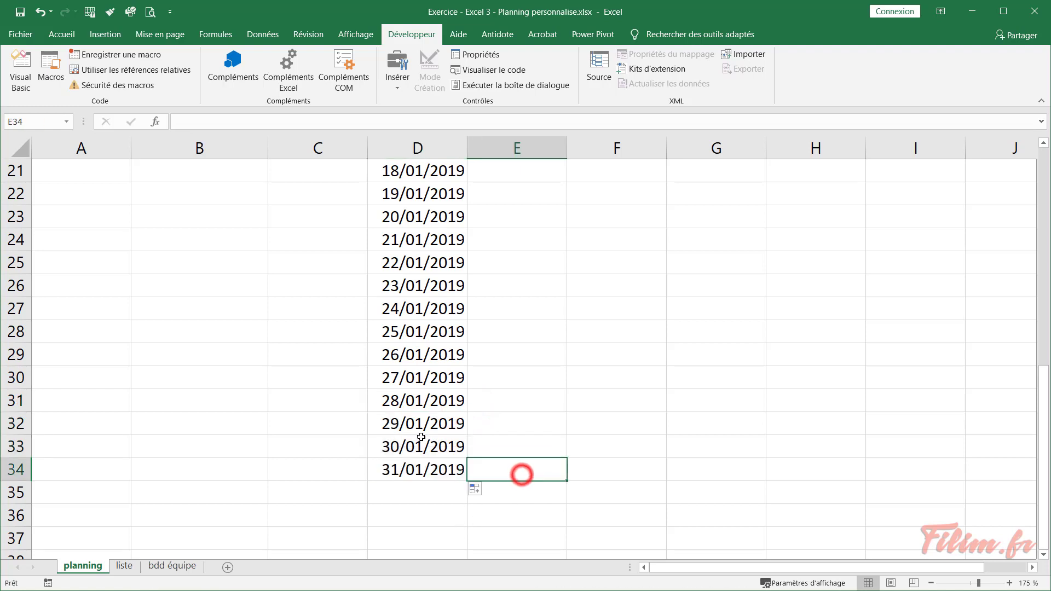
left_click_drag(426, 424, 429, 463)
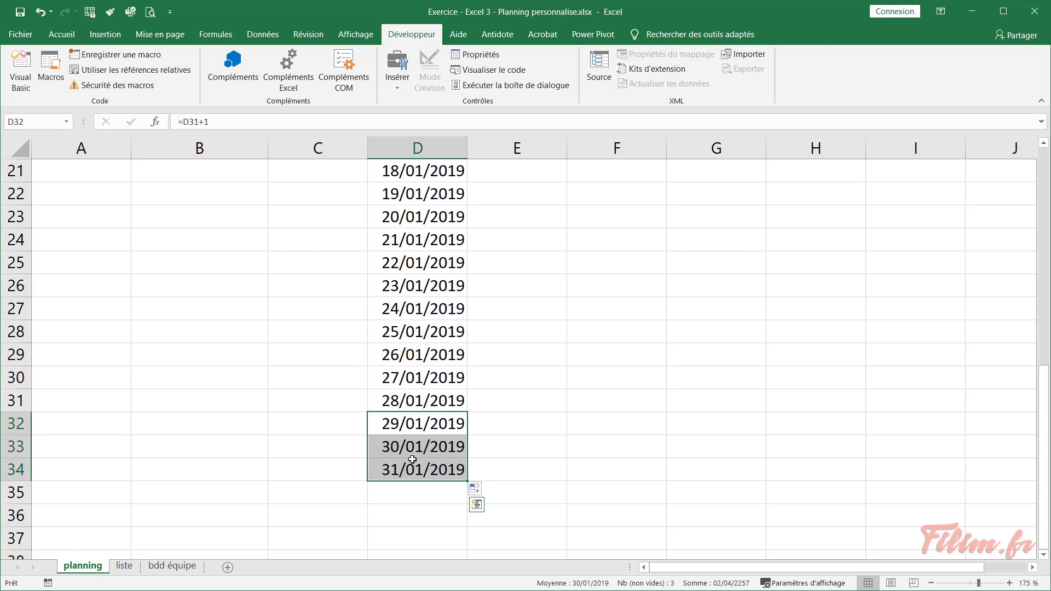
scroll(416, 460, "up", 7)
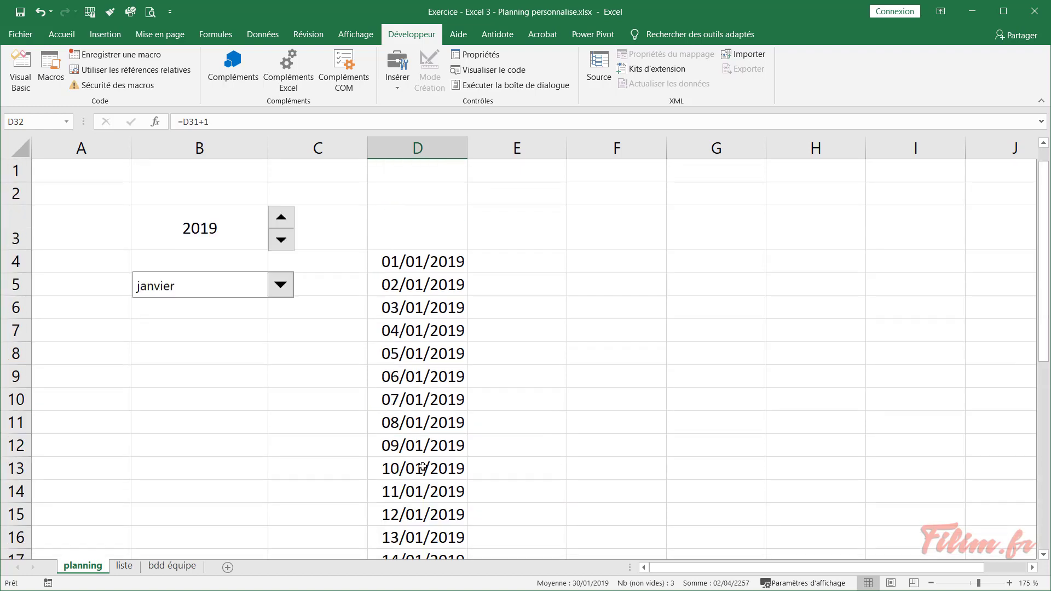
Switch the month to février and inspect the overflowing March dates in D32:D34
left_click(287, 290)
left_click(203, 321)
scroll(202, 320, "down", 3)
scroll(384, 427, "down", 4)
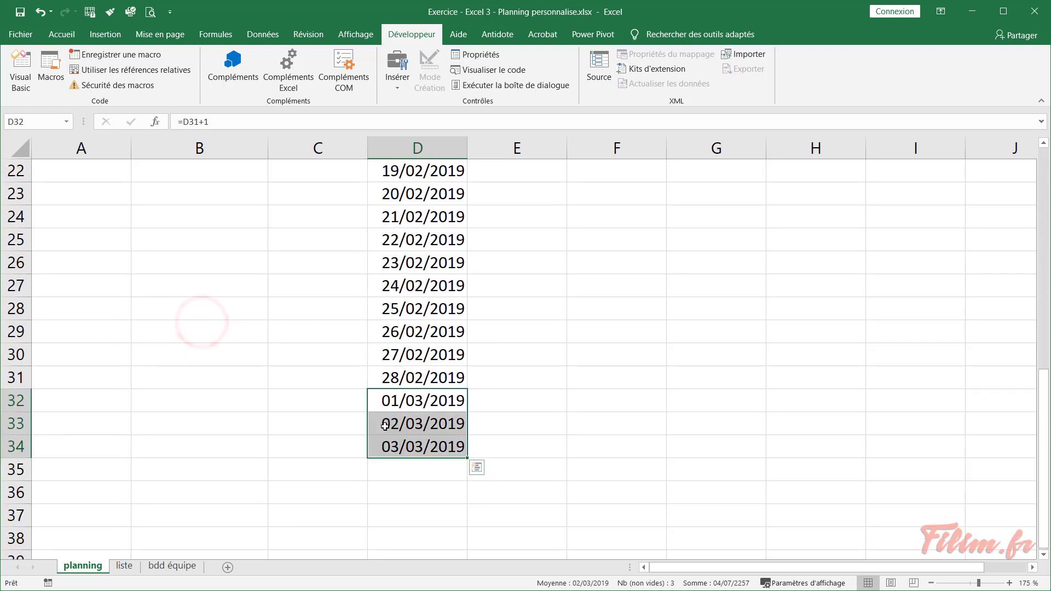
left_click(507, 385)
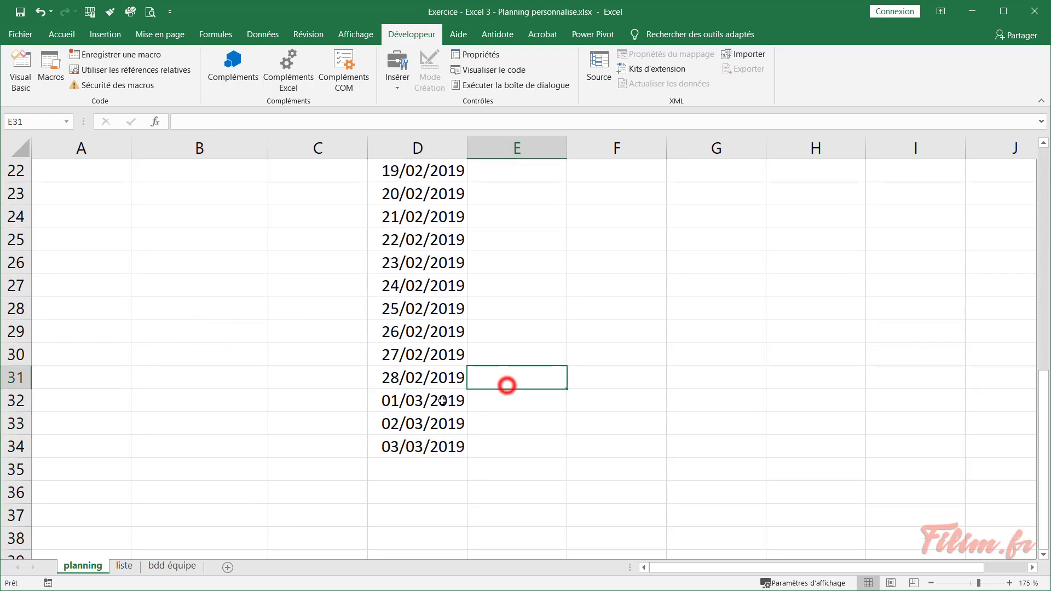
left_click_drag(443, 401, 435, 441)
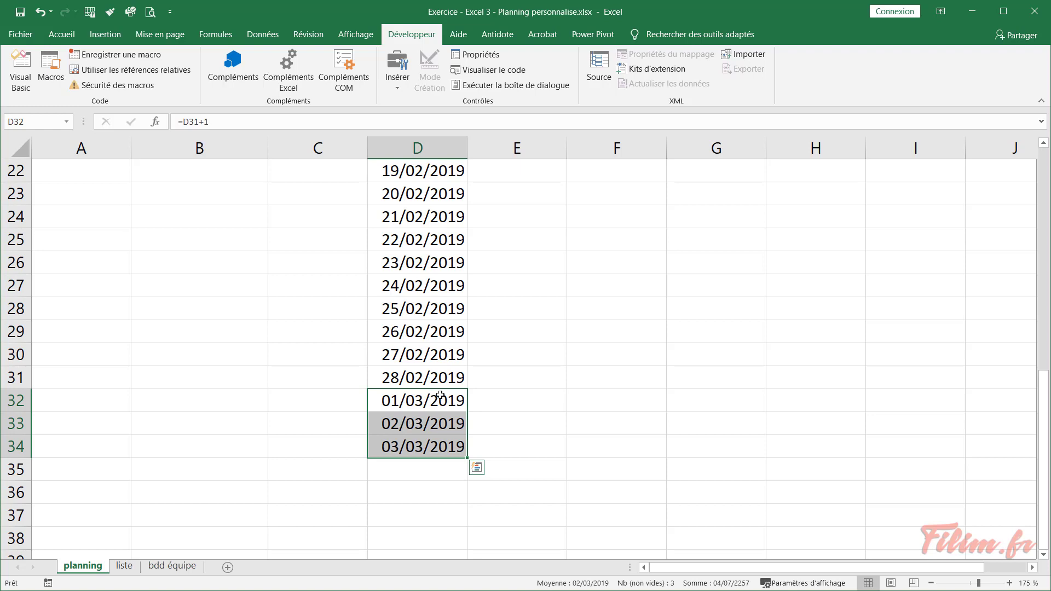
left_click(494, 423)
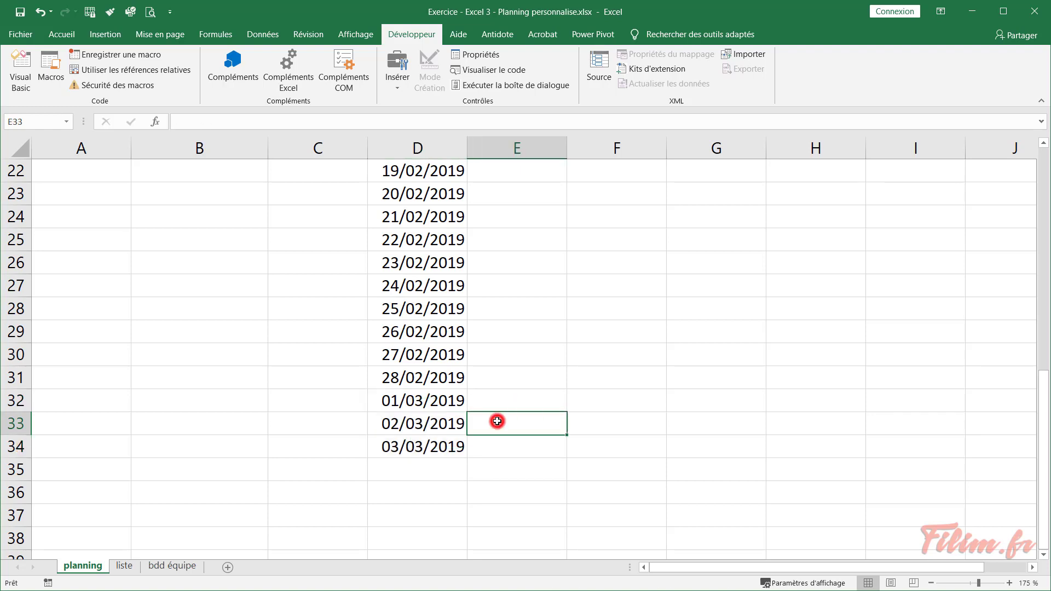
left_click(443, 423)
left_click_drag(422, 400, 422, 440)
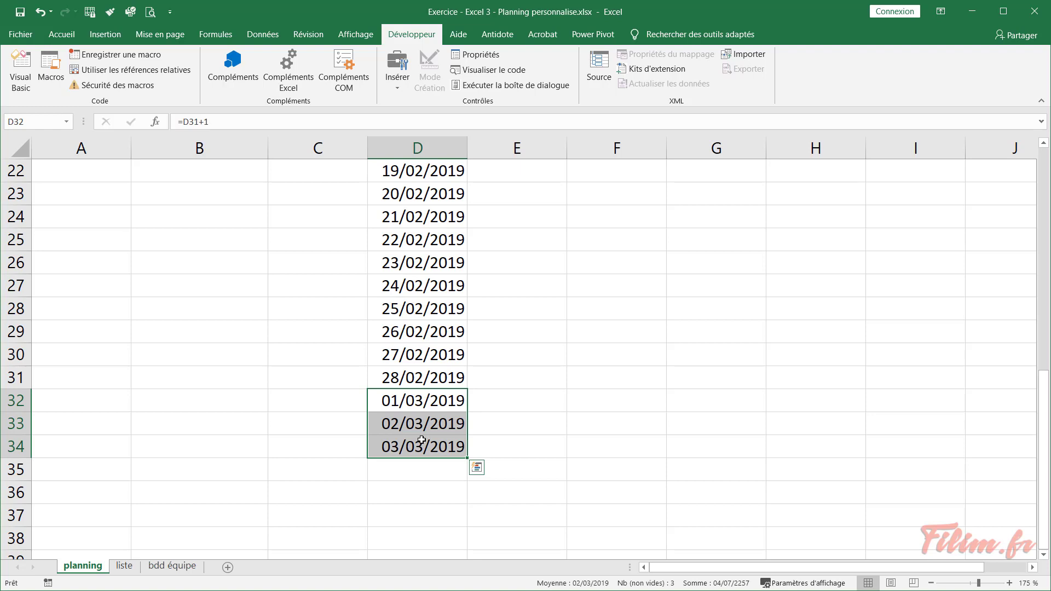
left_click(400, 403)
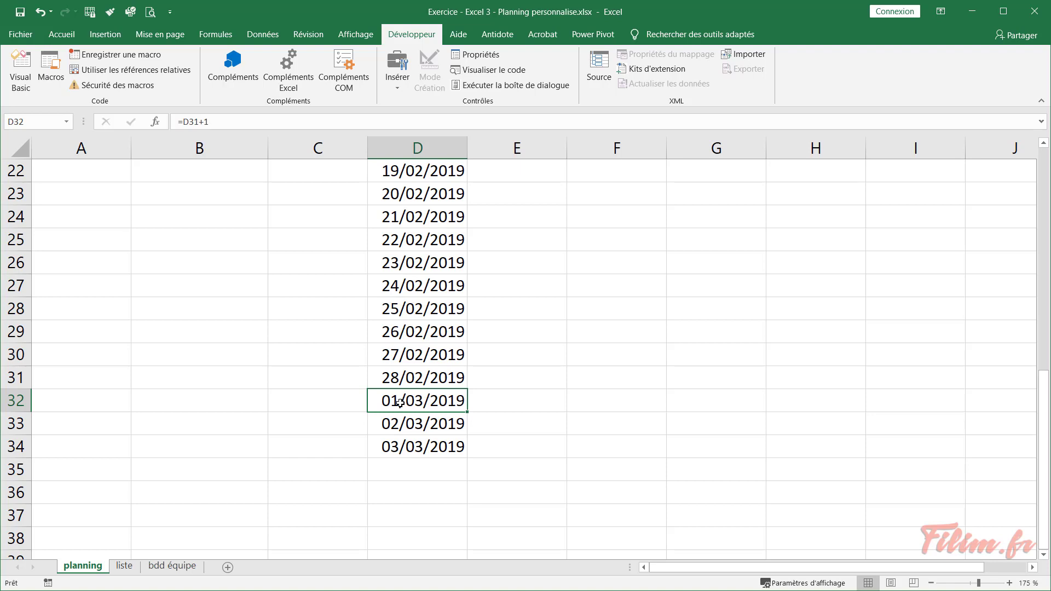
Delete the three March dates in D32:D34 so column D ends at 28/02/2019
scroll(399, 402, "up", 5)
scroll(298, 352, "up", 2)
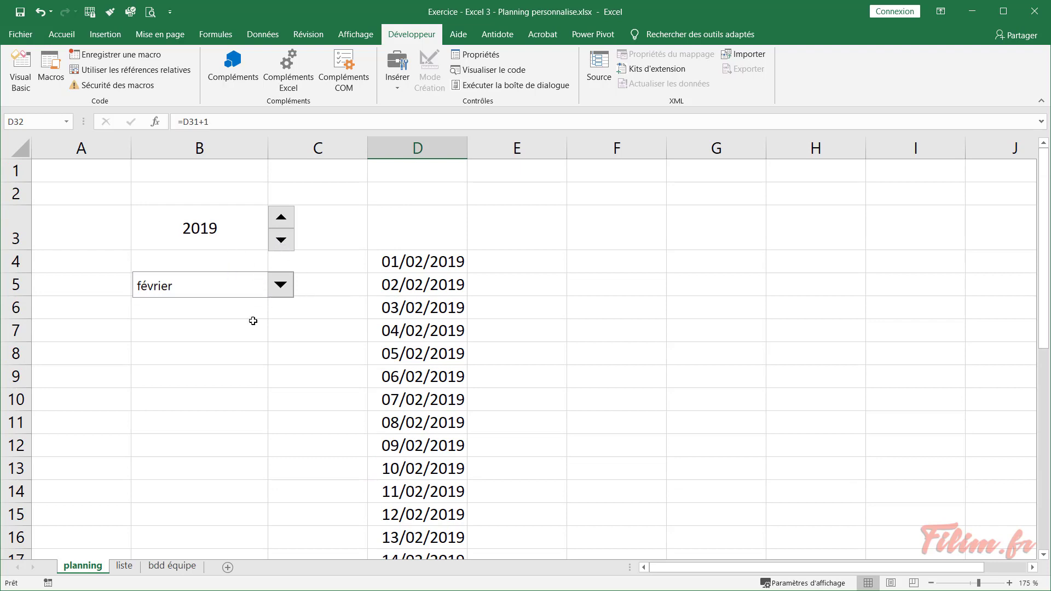
scroll(304, 417, "down", 4)
scroll(309, 417, "down", 3)
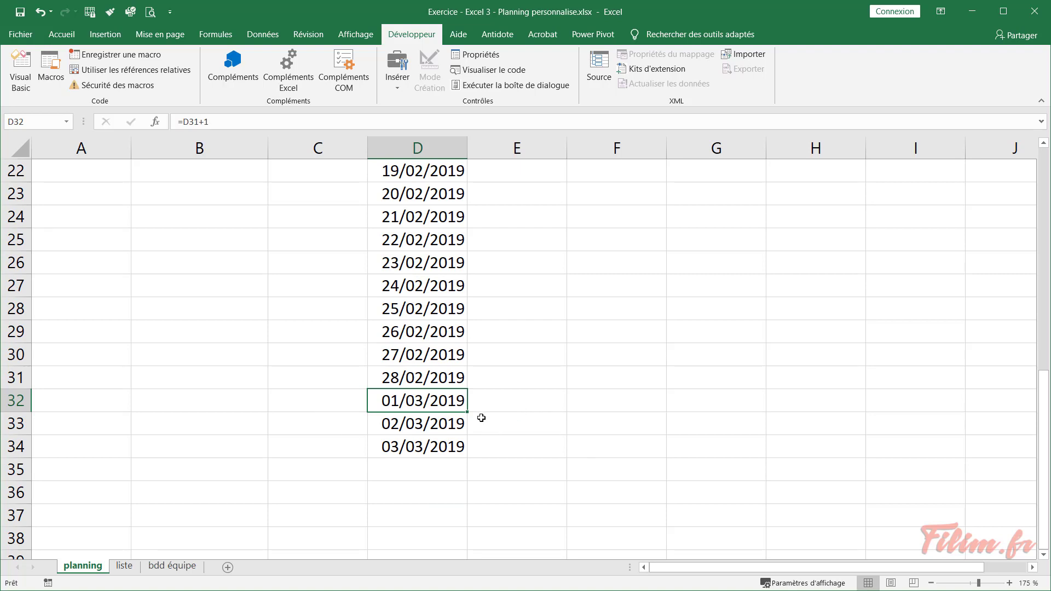
left_click_drag(443, 401, 448, 447)
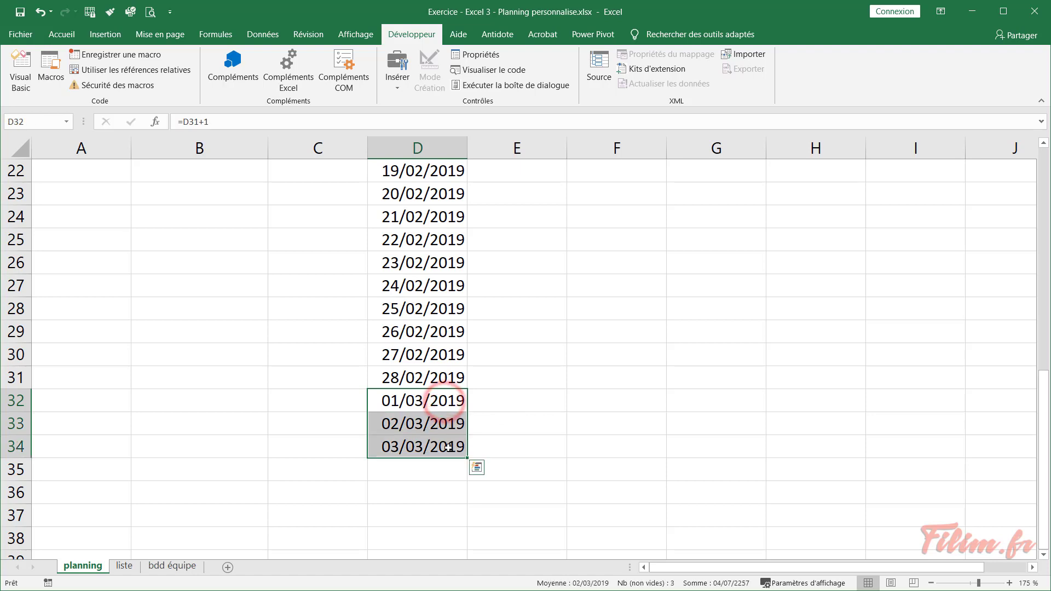
key("Delete")
key("Up")
key("Down")
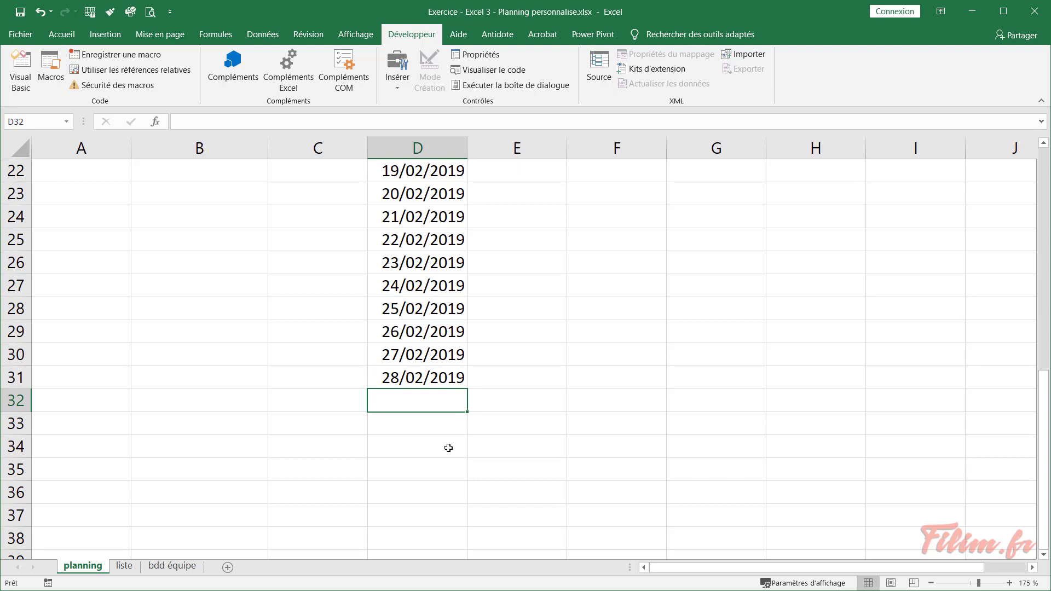
Extend the series into D32, compare the D31 and D32 formulas, clear D32, and start a function there
left_click(455, 377)
left_click_drag(467, 389, 469, 410)
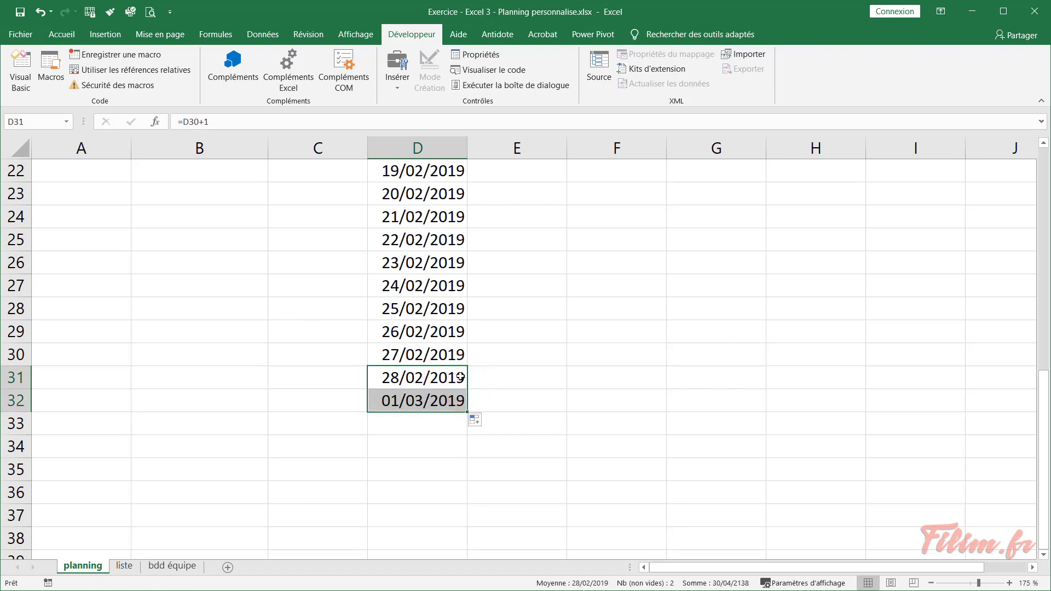
left_click(513, 408)
left_click(431, 378)
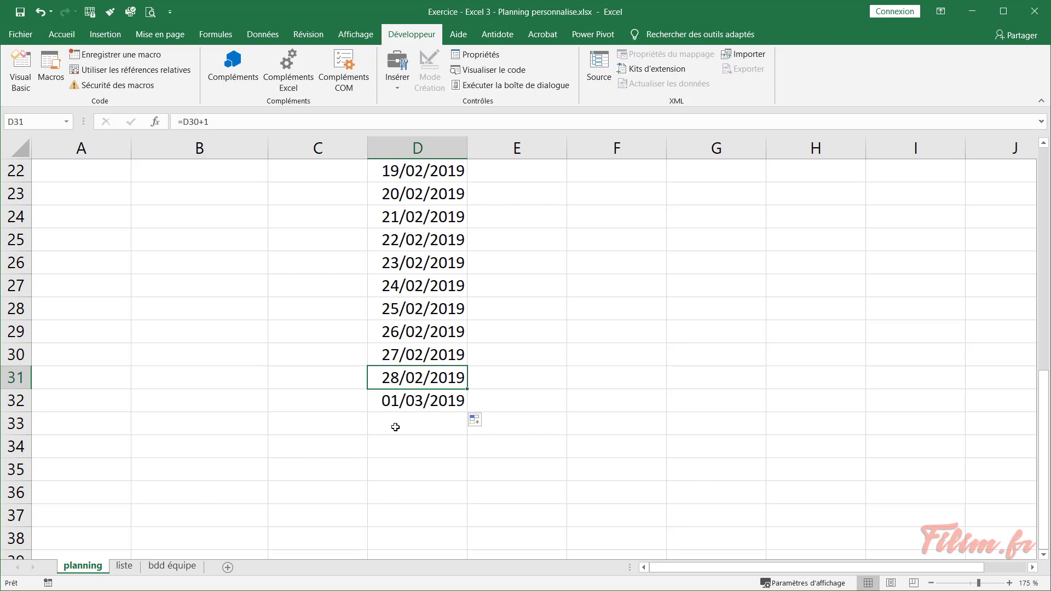
left_click(419, 407)
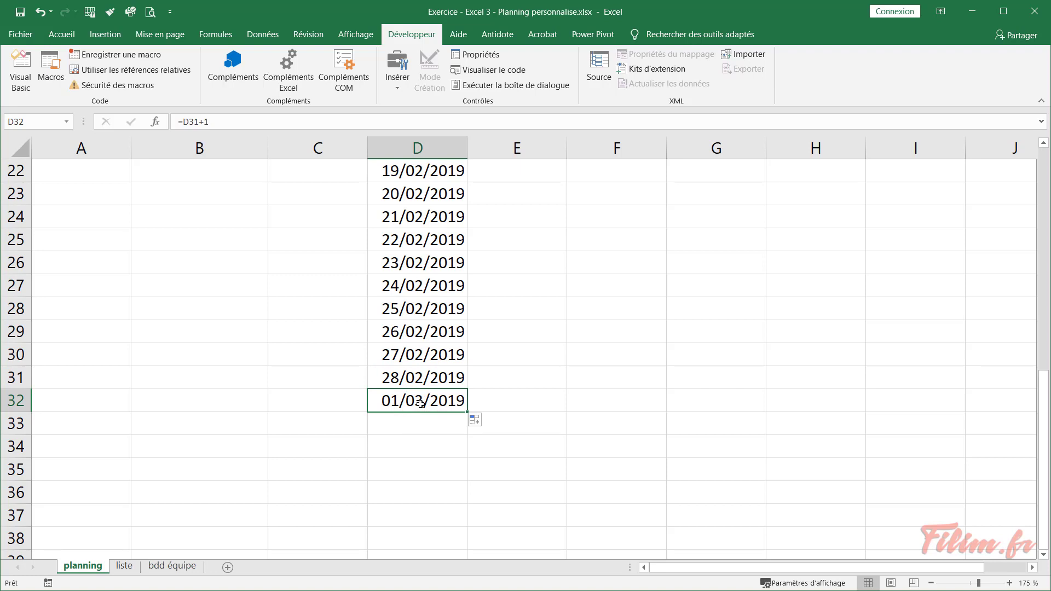
key("Delete")
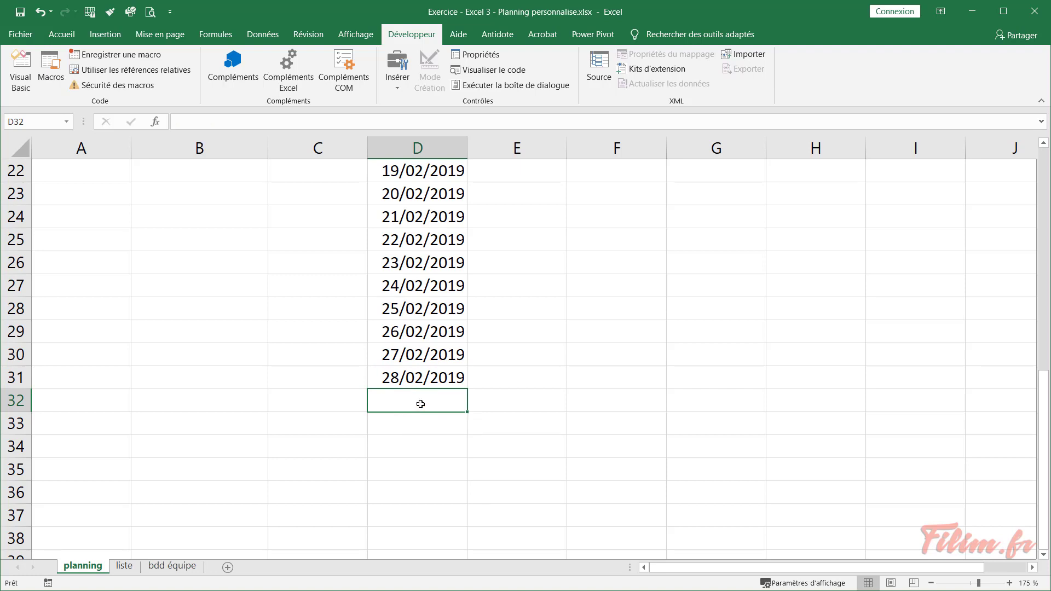
left_click(152, 125)
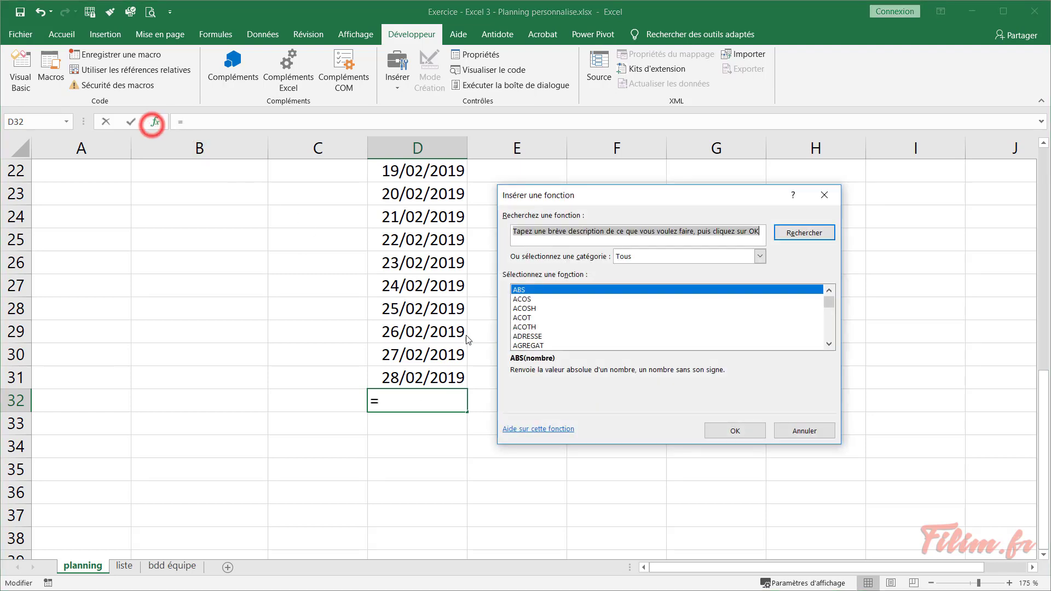
Choose SI and enter the logical test mois(D31)=mois(D31+1)
left_click(629, 256)
left_click(554, 326)
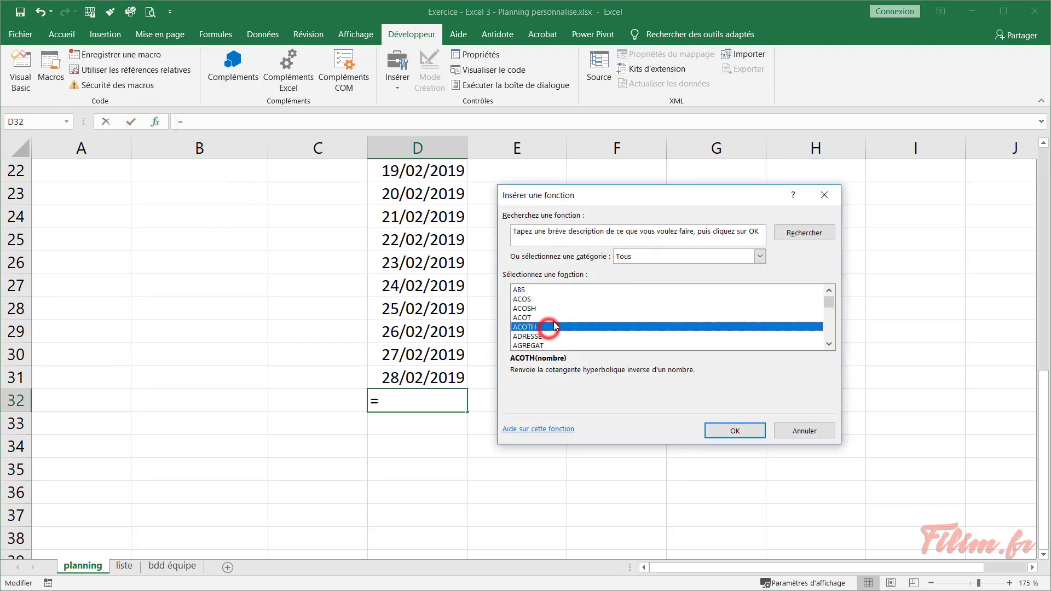
type("si")
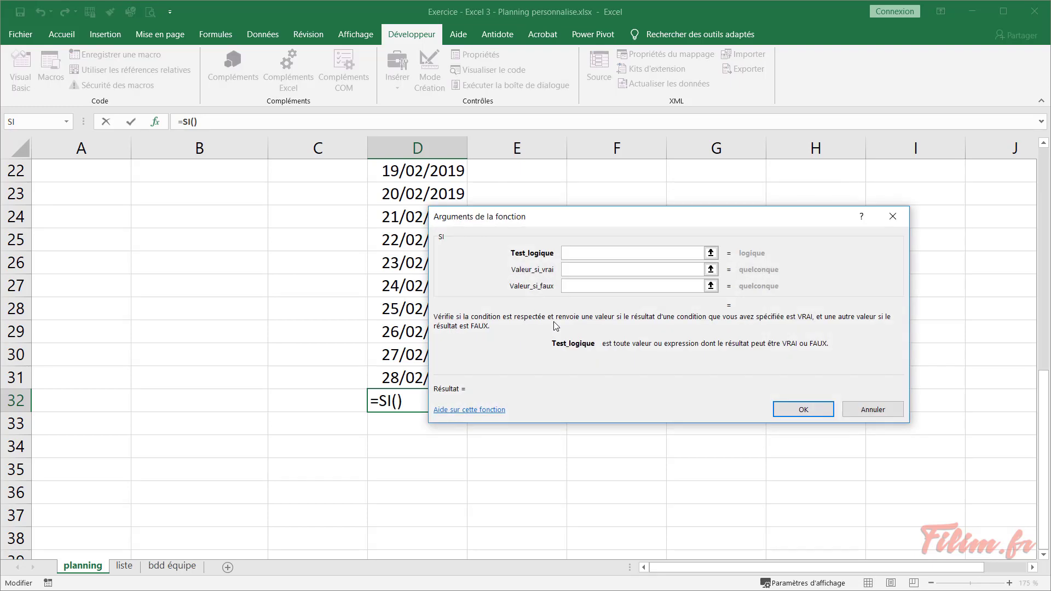
left_click_drag(597, 214, 402, 423)
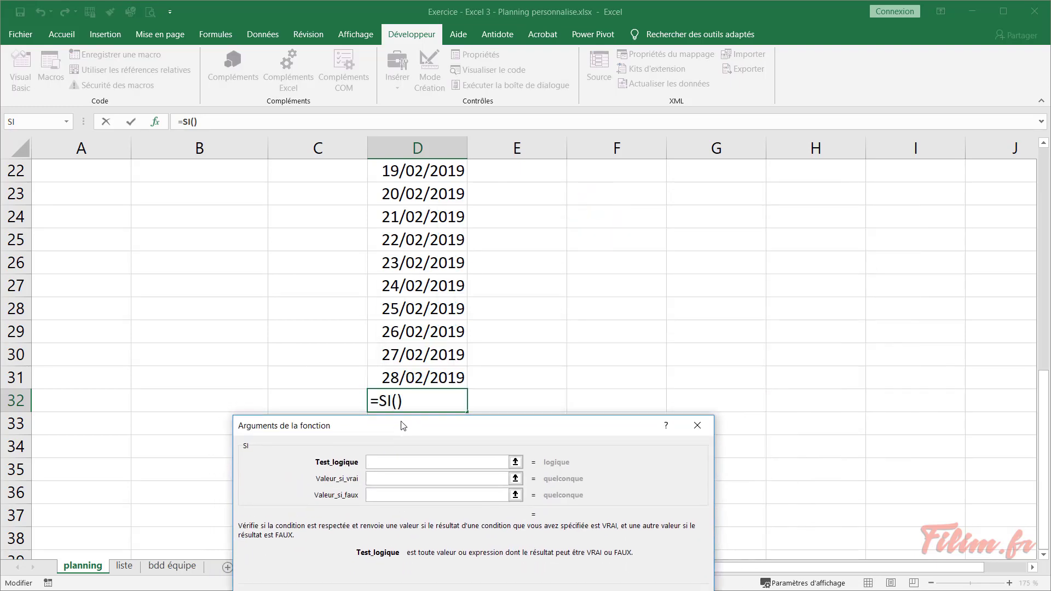
type("mois(")
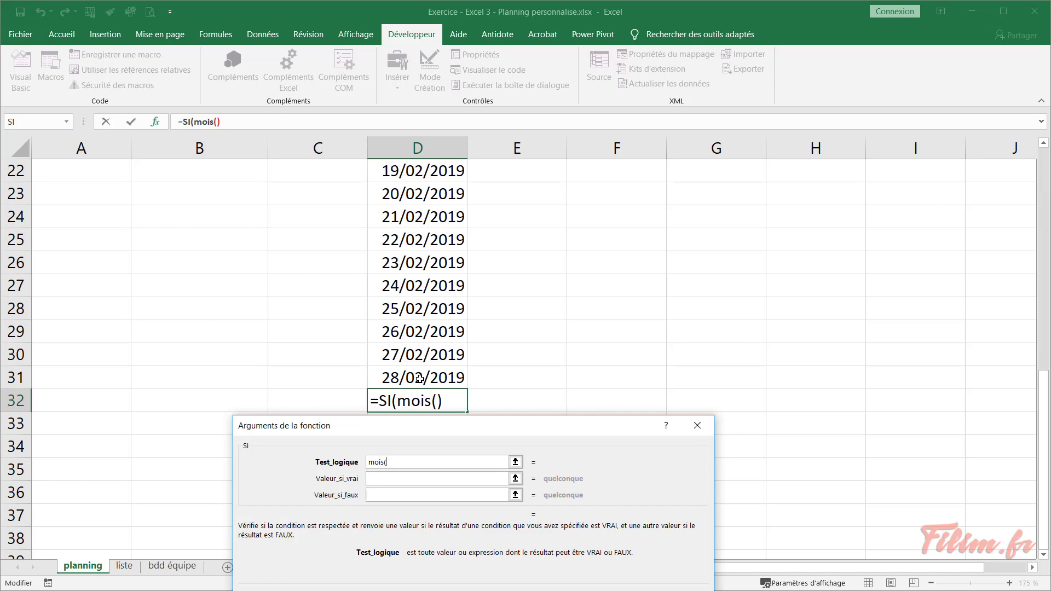
left_click(420, 378)
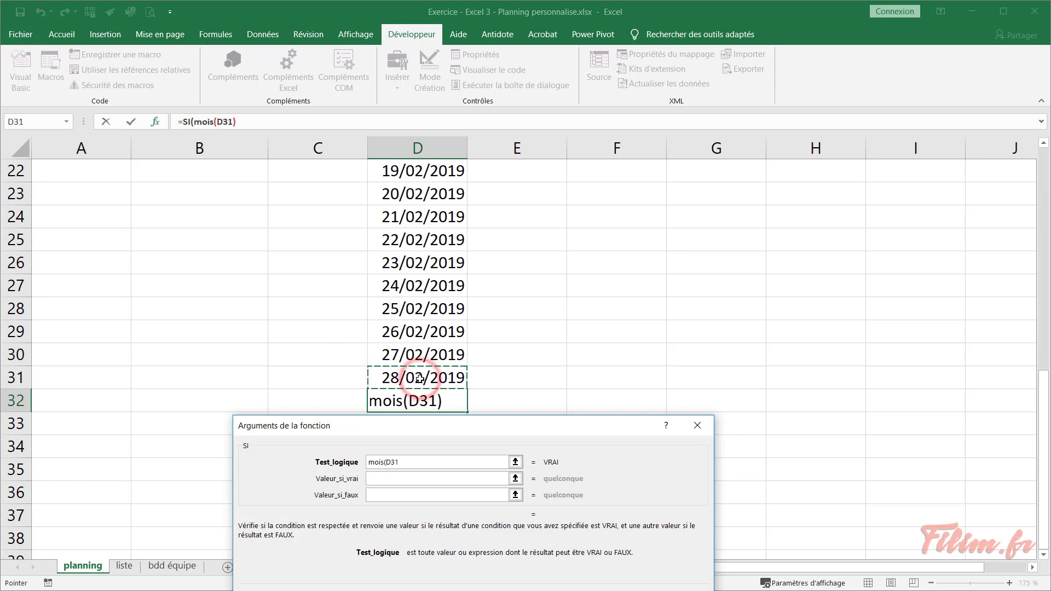
type(")")
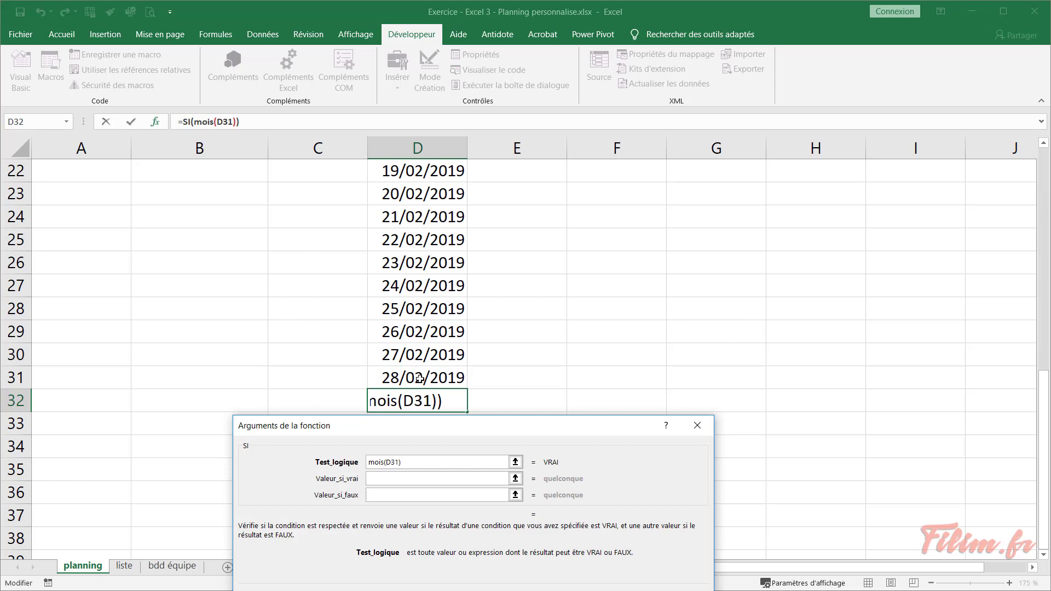
type("=")
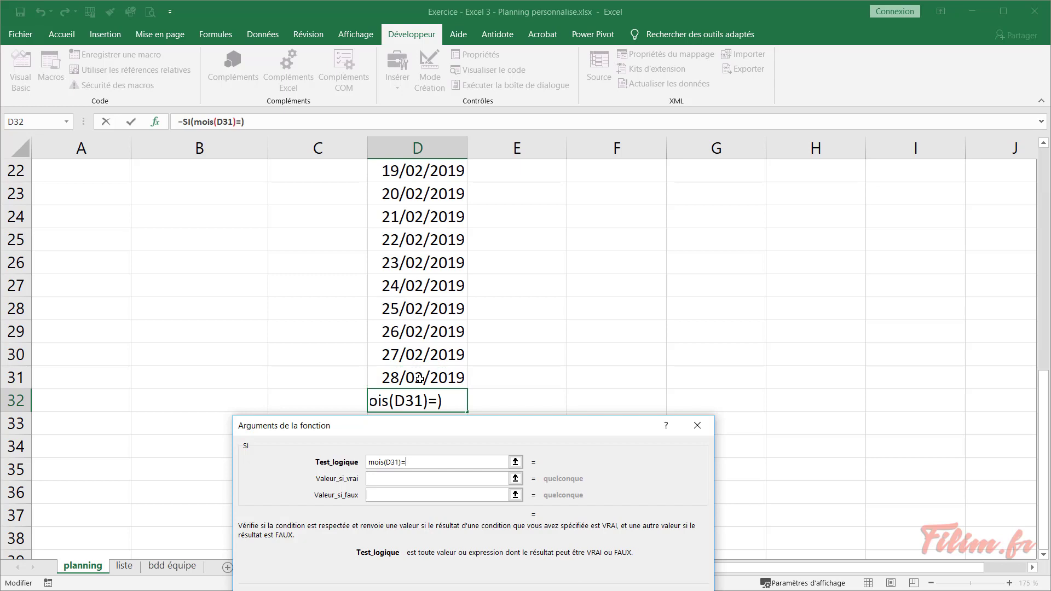
type("mois(")
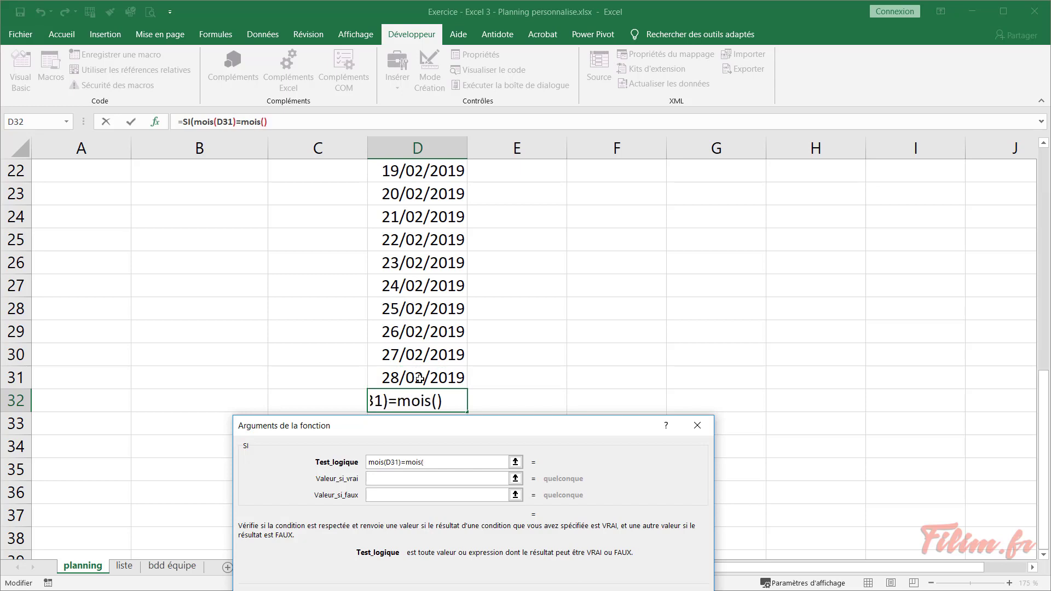
left_click(419, 379)
type("+")
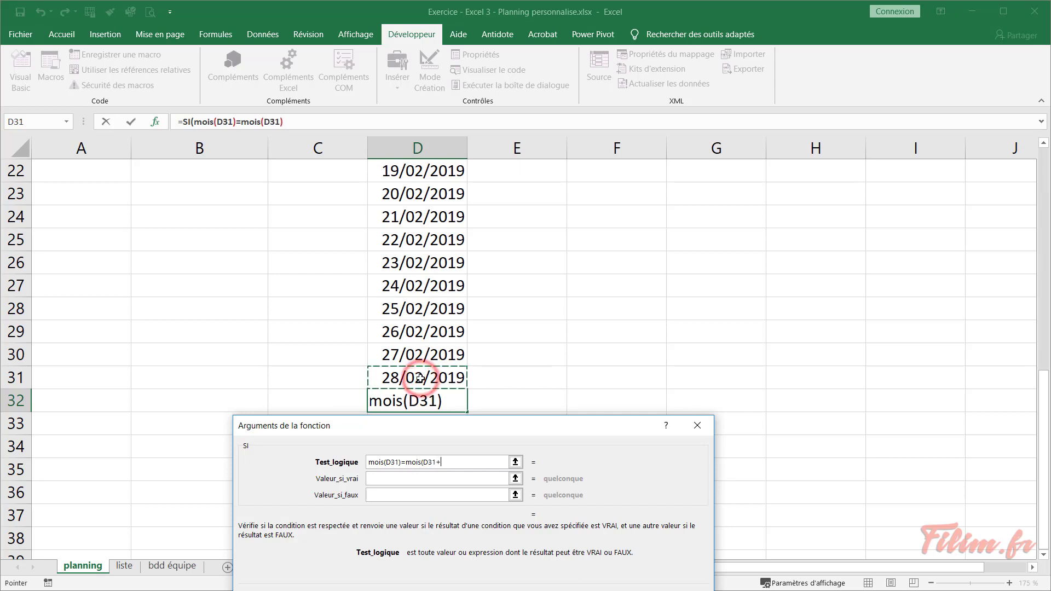
type("1)")
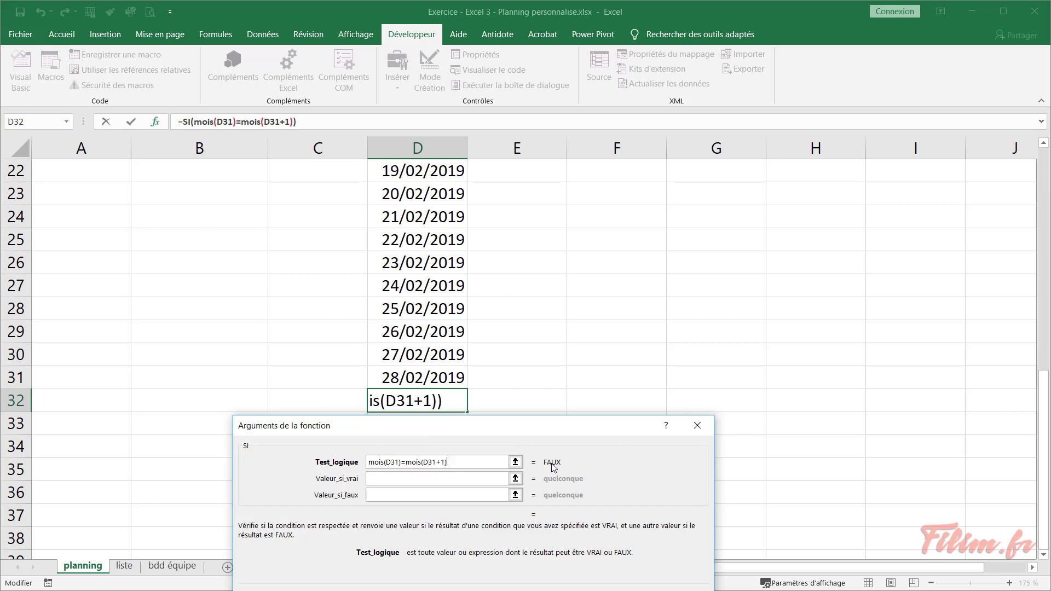
Set the value-if-false to "" and the value-if-true to D31+1
left_click(385, 494)
type("\"\"")
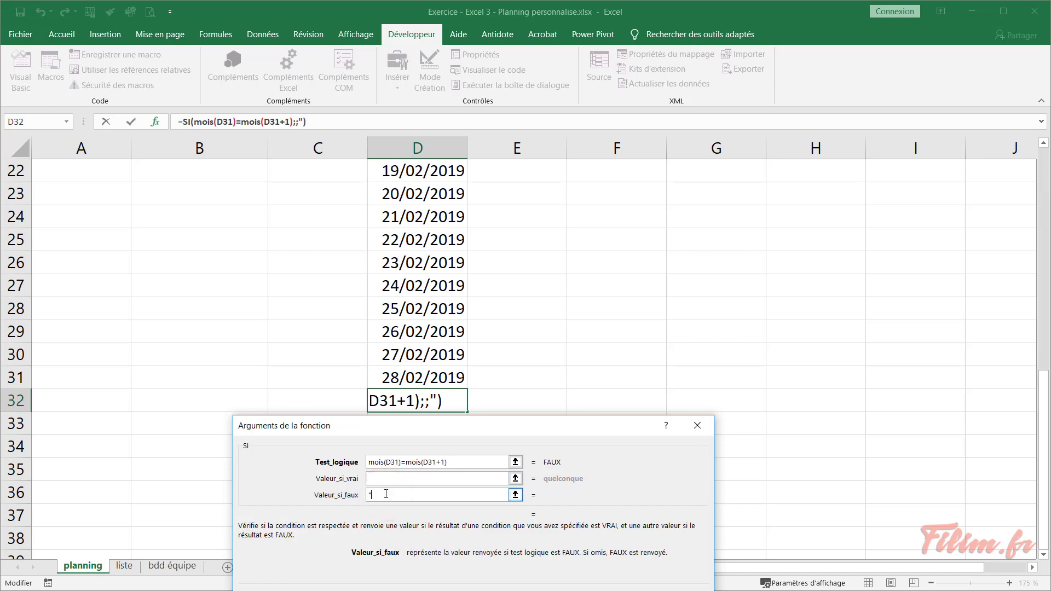
left_click(396, 477)
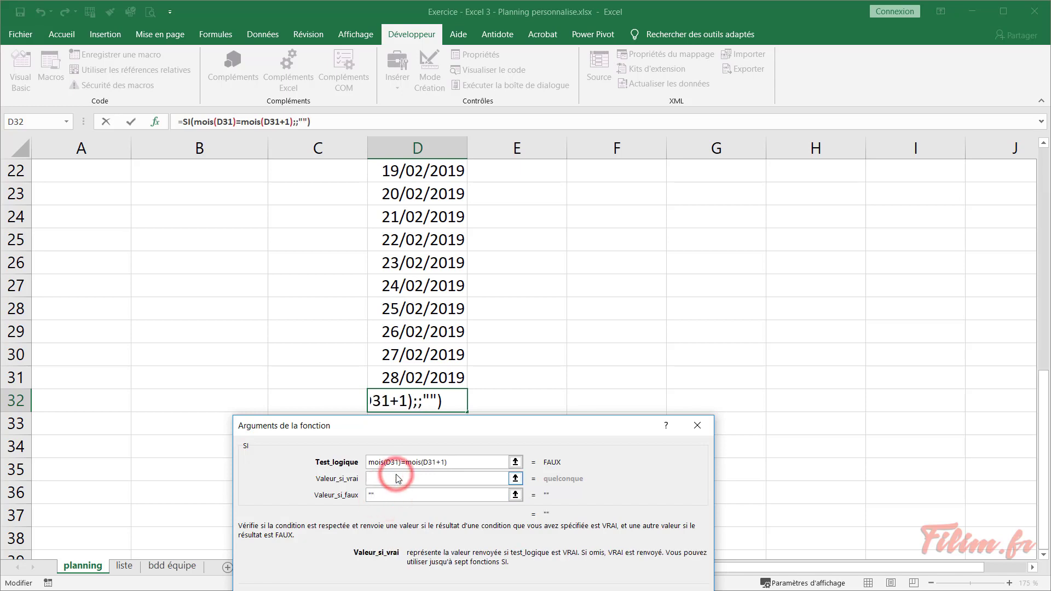
left_click(403, 463)
left_click(412, 379)
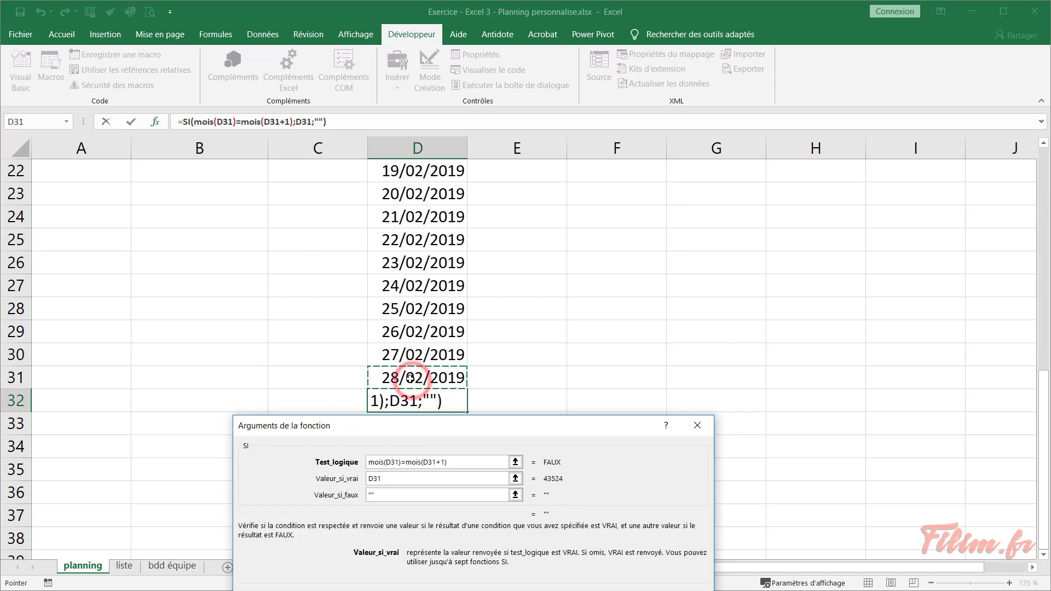
type("+1")
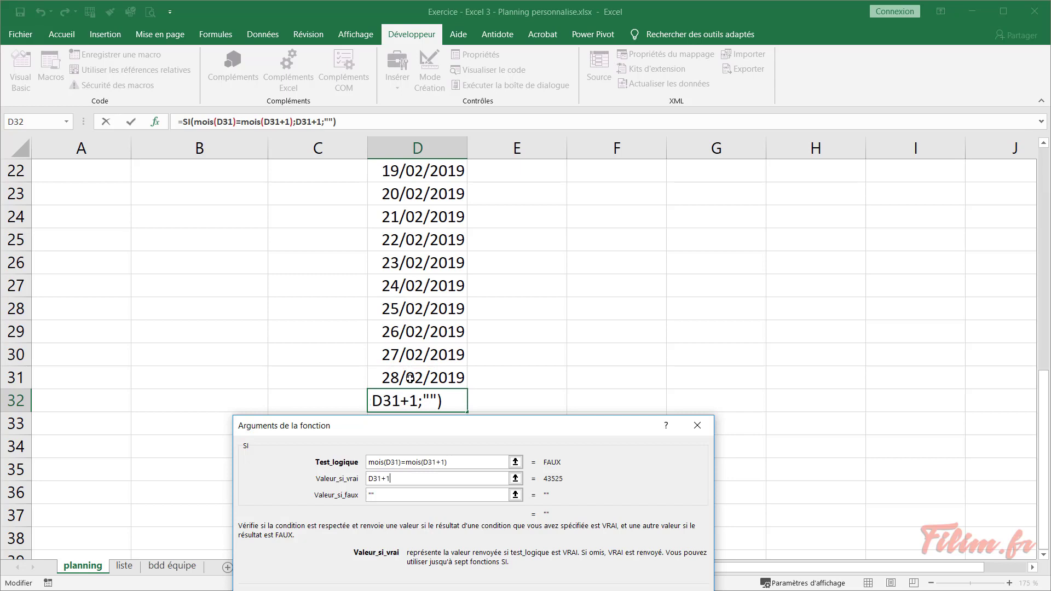
Commit the SI end-of-month formula in D32 and review the date column
key("Return")
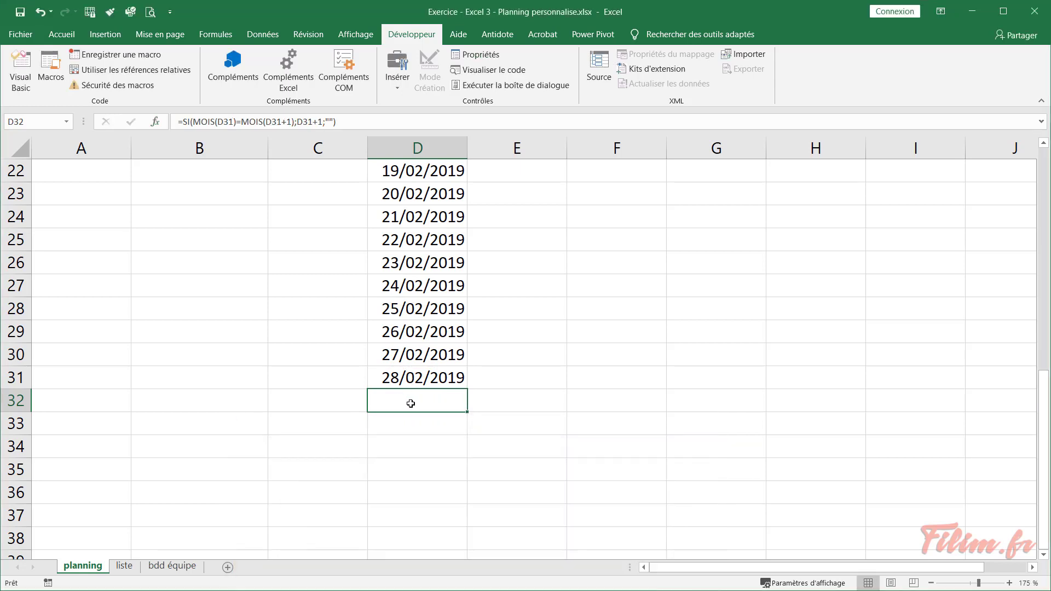
scroll(408, 401, "down", 3, "ctrl")
scroll(408, 401, "down", 1, "ctrl")
scroll(407, 401, "down", 1, "ctrl")
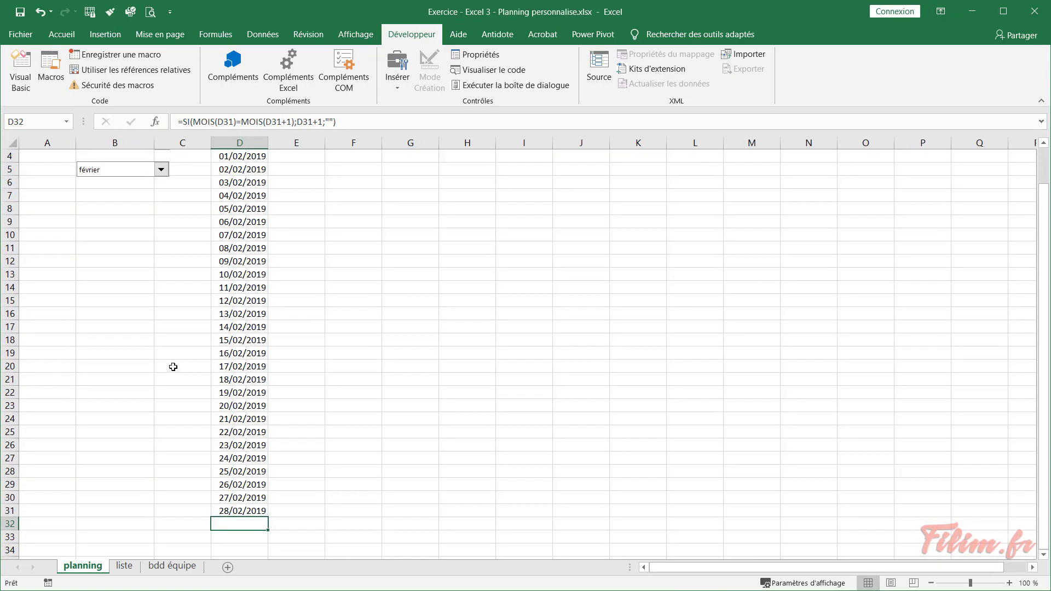
scroll(172, 367, "down", 1, "ctrl")
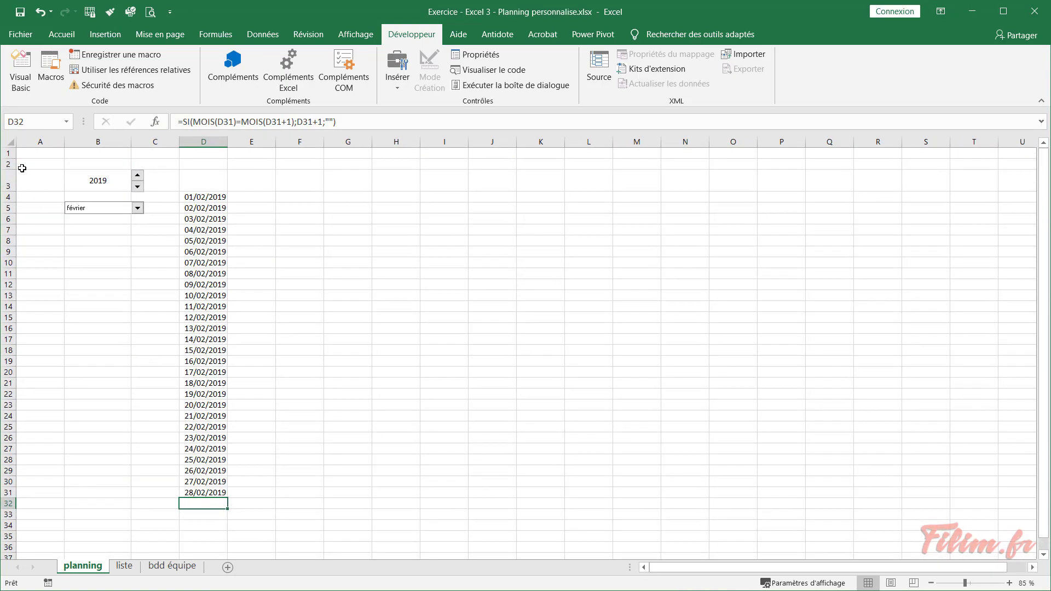
scroll(94, 257, "up", 1, "ctrl")
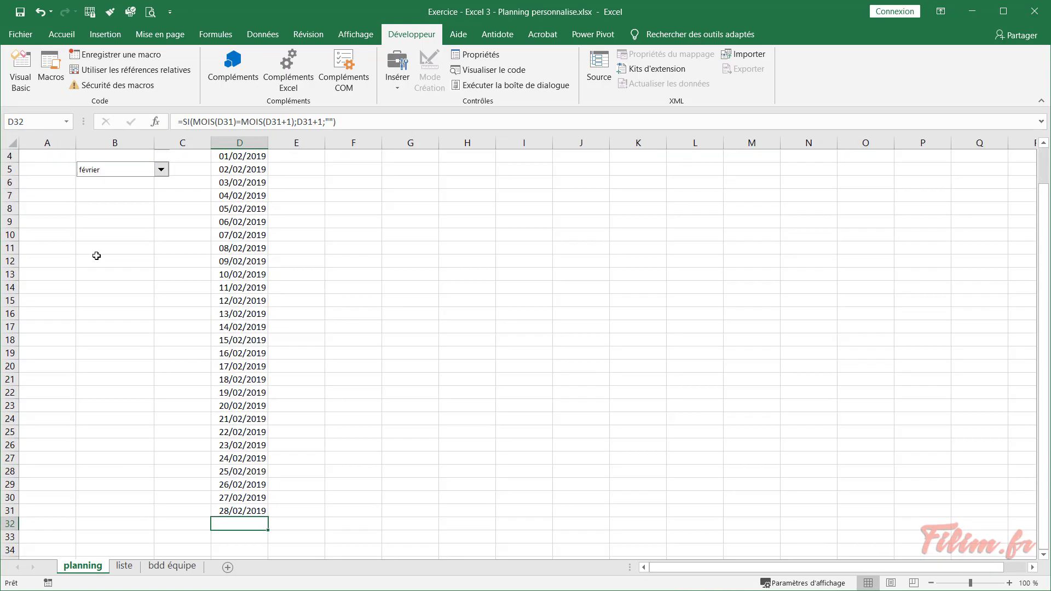
scroll(97, 256, "up", 1)
scroll(96, 256, "down", 1)
scroll(96, 255, "down", 1, "ctrl")
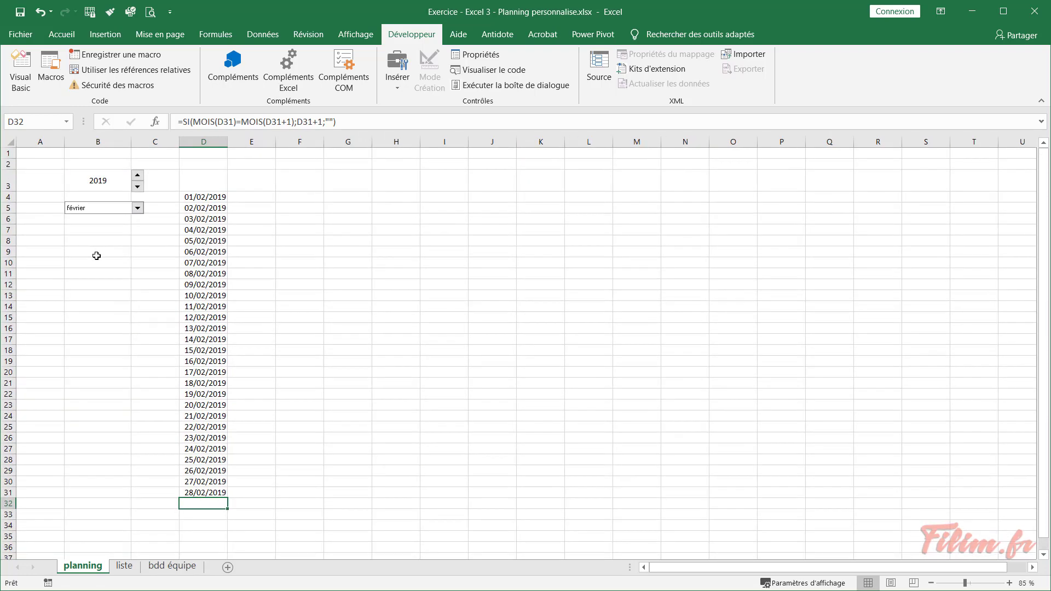
Change the B5 planning month from février to mars, then to mai
left_click(138, 208)
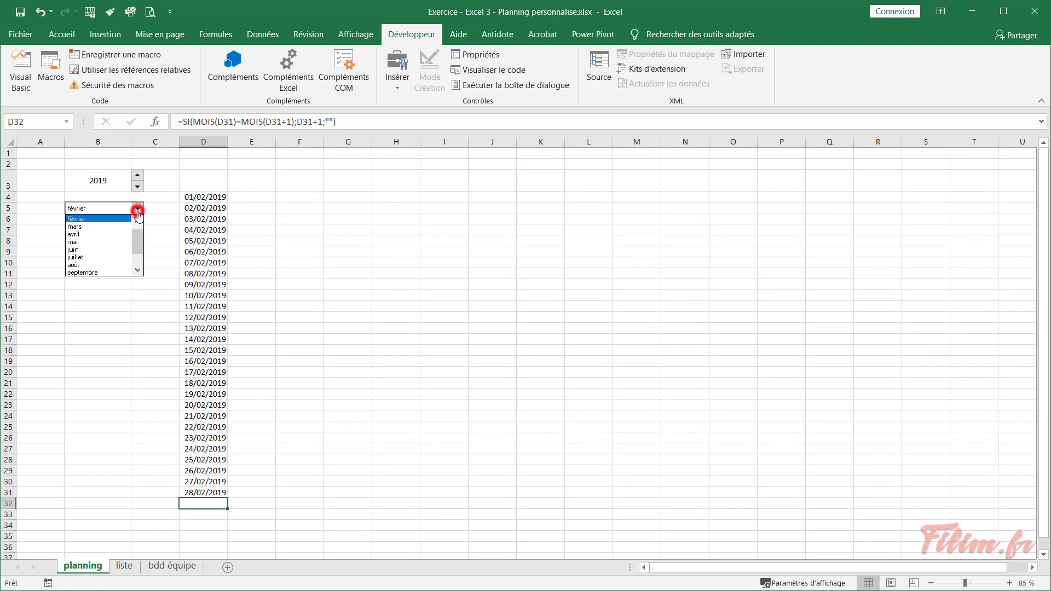
left_click(109, 226)
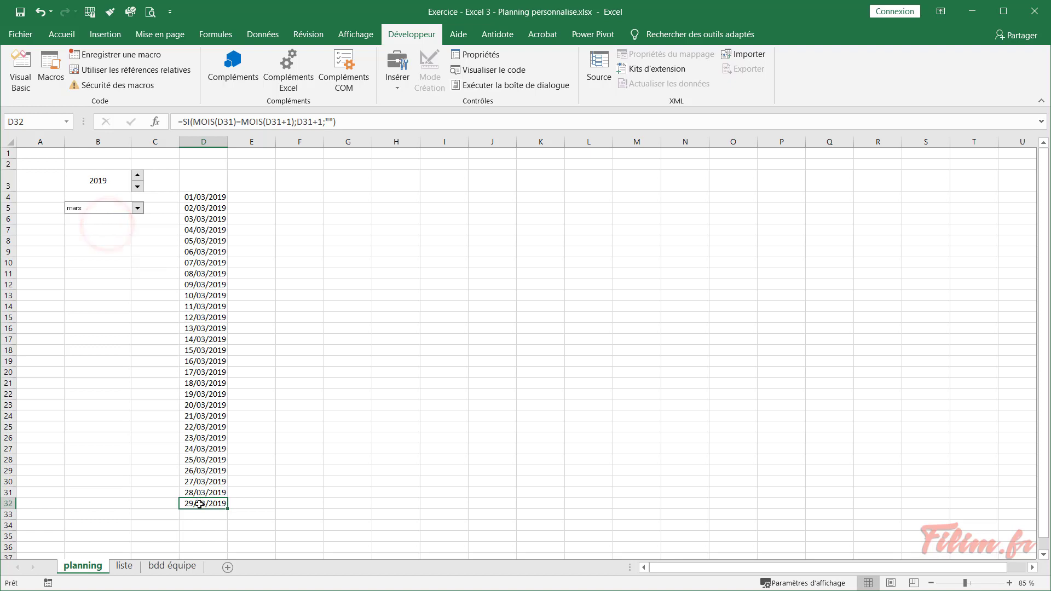
left_click(137, 209)
left_click(120, 235)
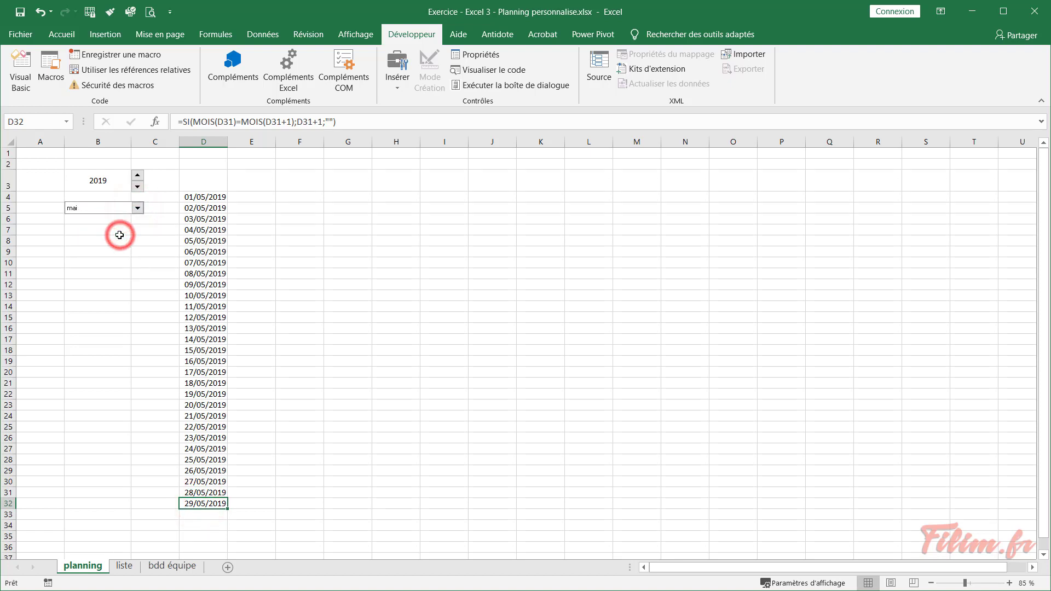
left_click(137, 208)
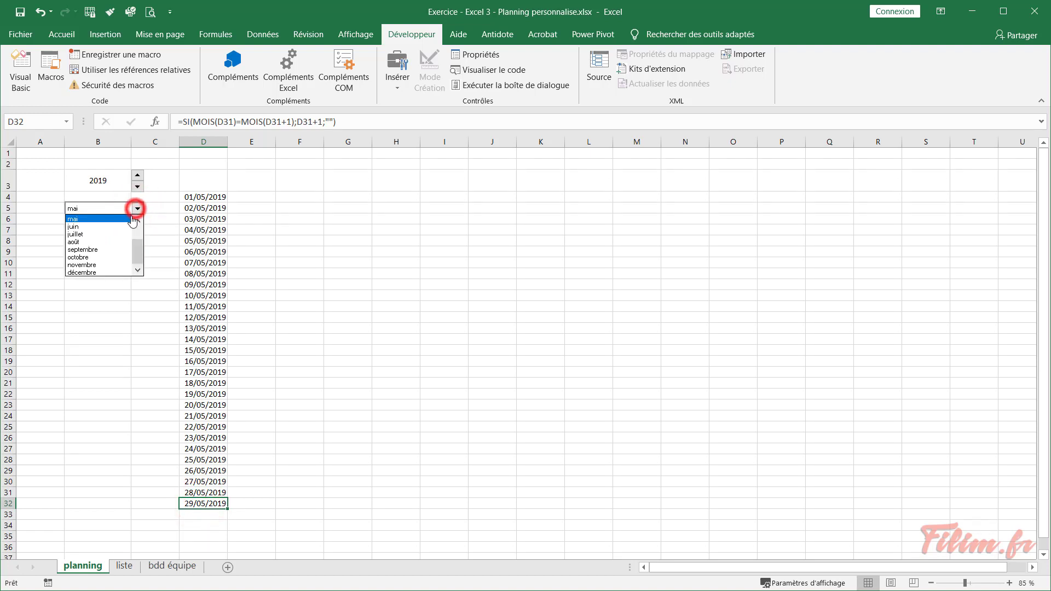
left_click(138, 245)
left_click_drag(138, 245, 138, 230)
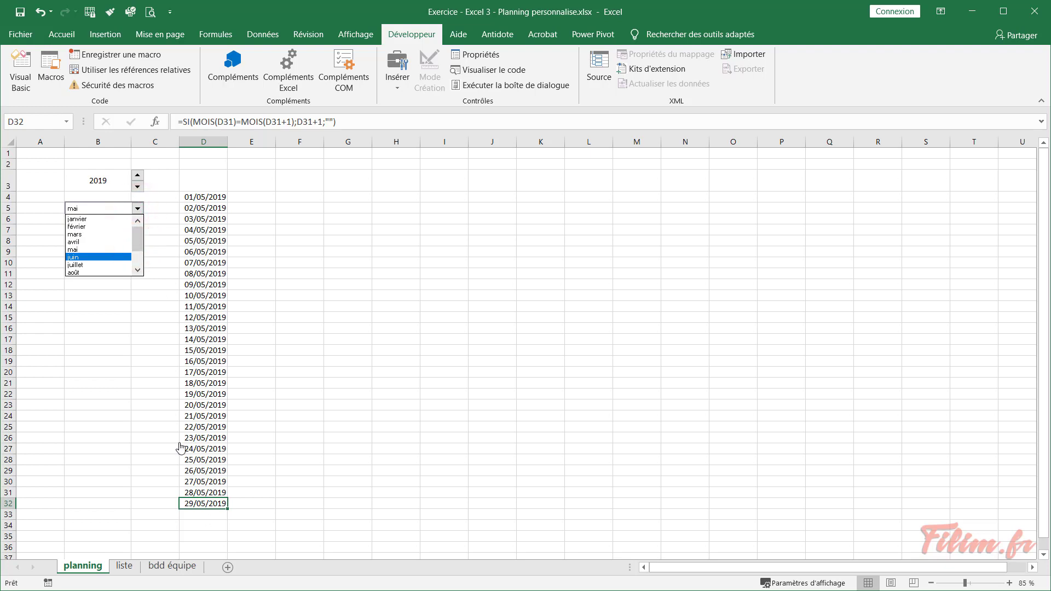
left_click(208, 519)
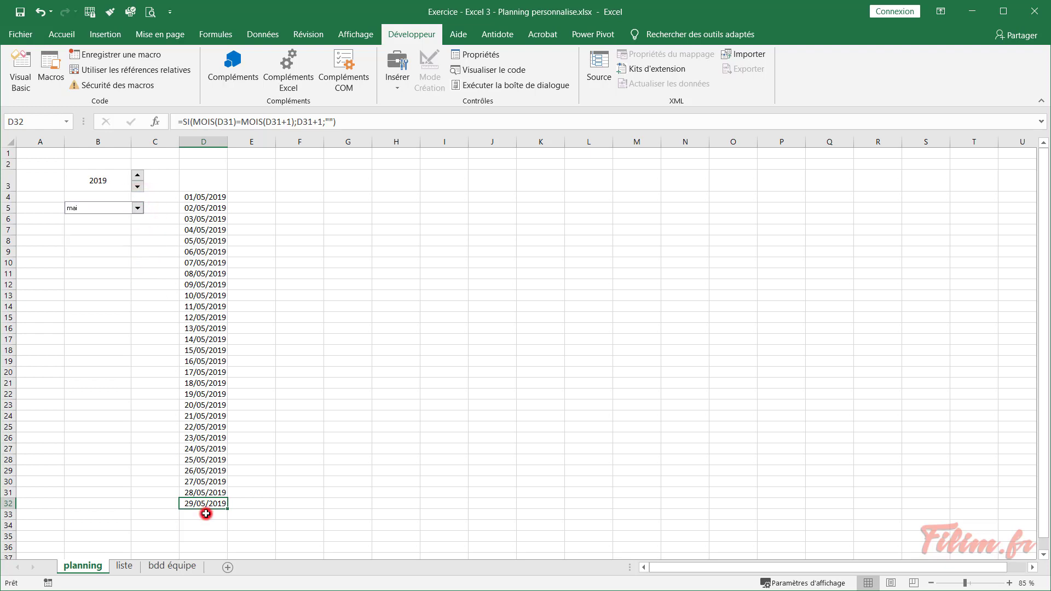
Check that D32's formula now ends the May dates at 29/05/2019
scroll(208, 519, "up", 3, "ctrl")
scroll(207, 519, "up", 3, "ctrl")
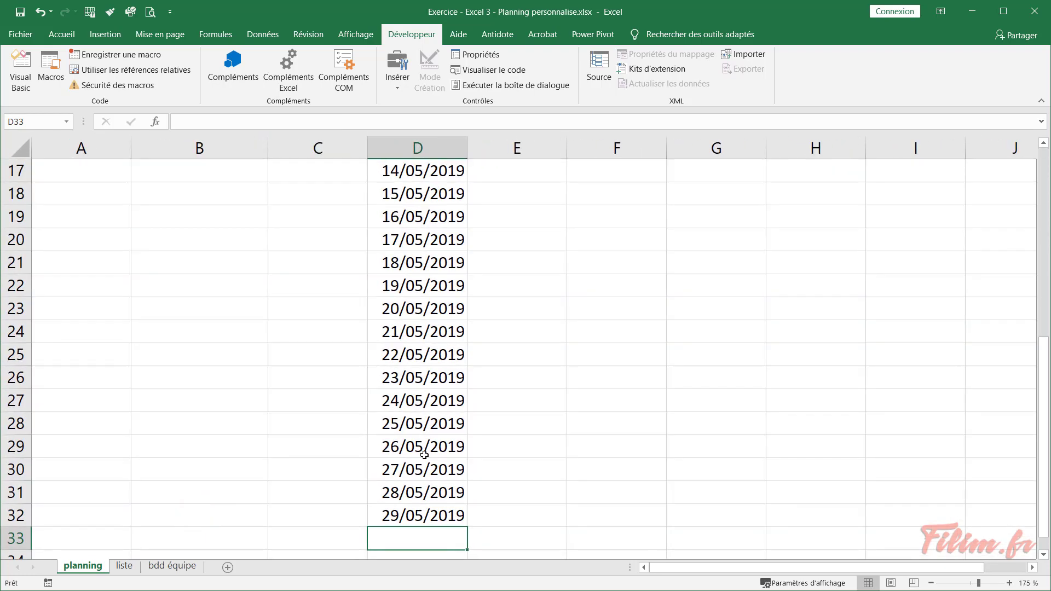
scroll(422, 445, "down", 1)
scroll(424, 454, "down", 1)
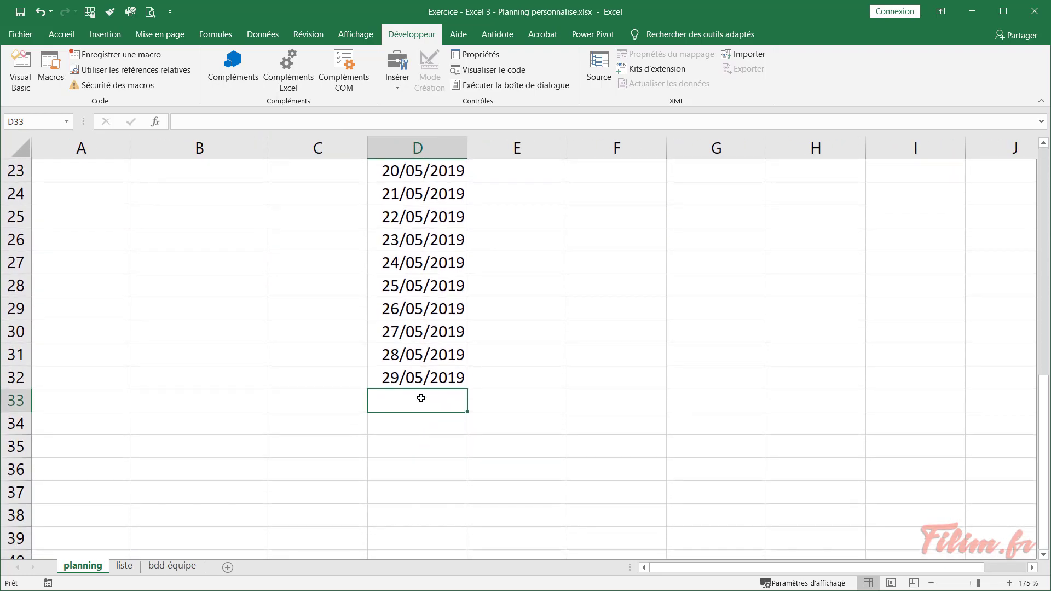
left_click(417, 425)
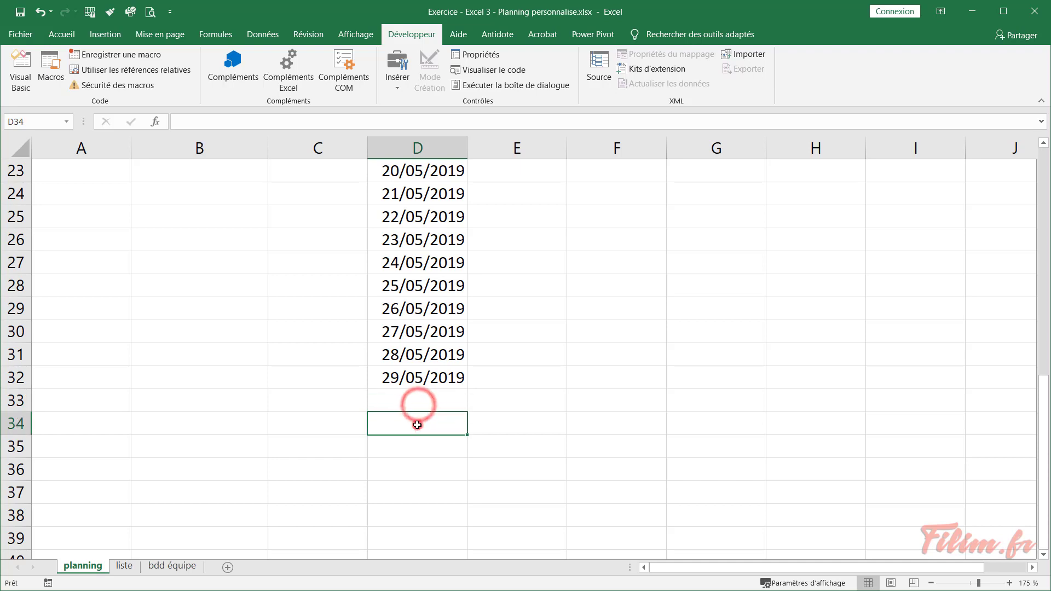
left_click(417, 386)
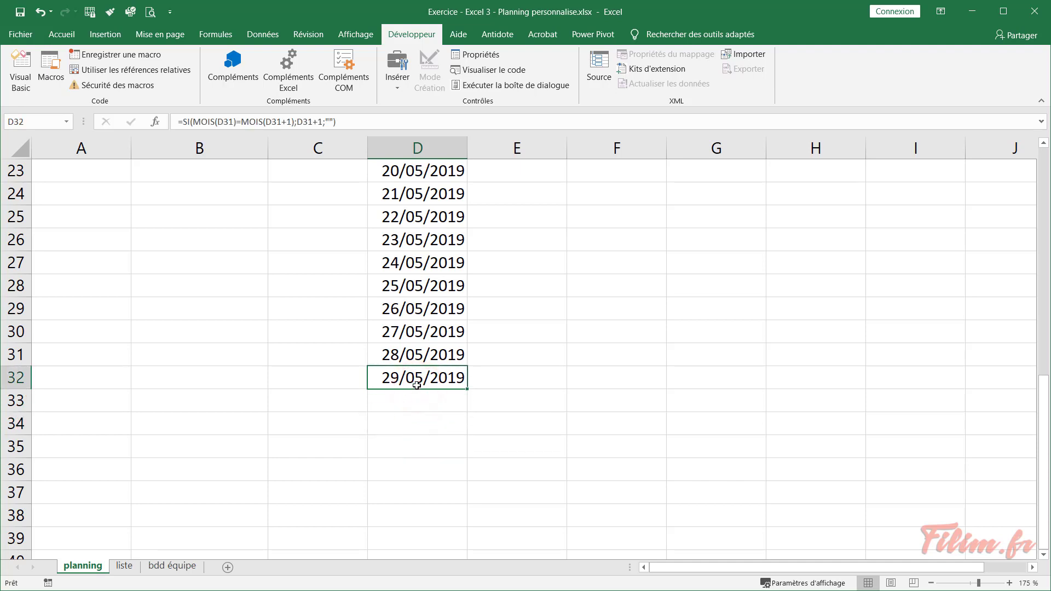
Inspect the date formulas in D31 and D32, then select the empty cell D33
left_click(415, 356)
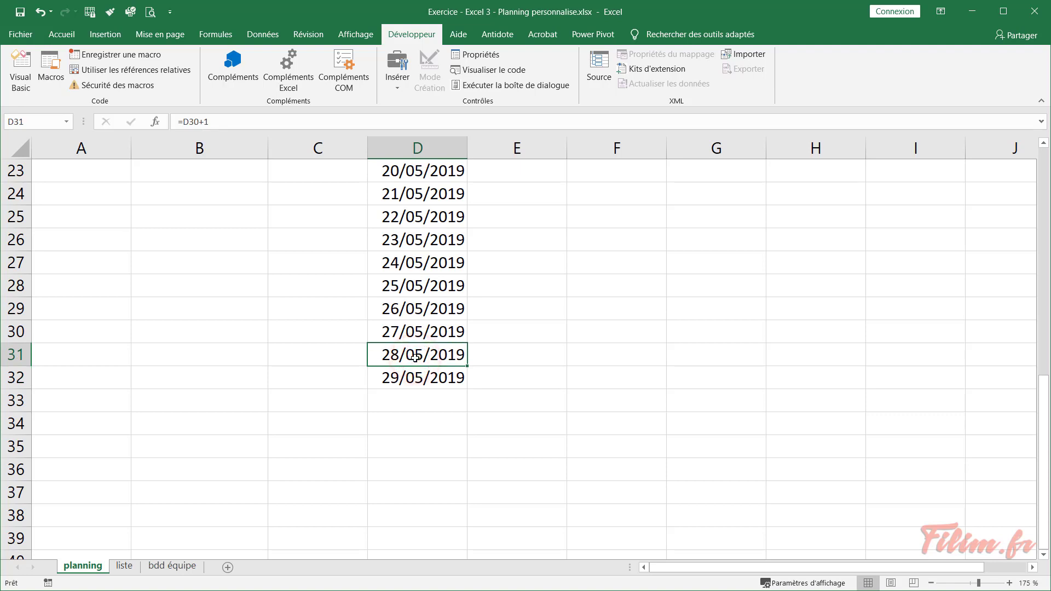
left_click(413, 401)
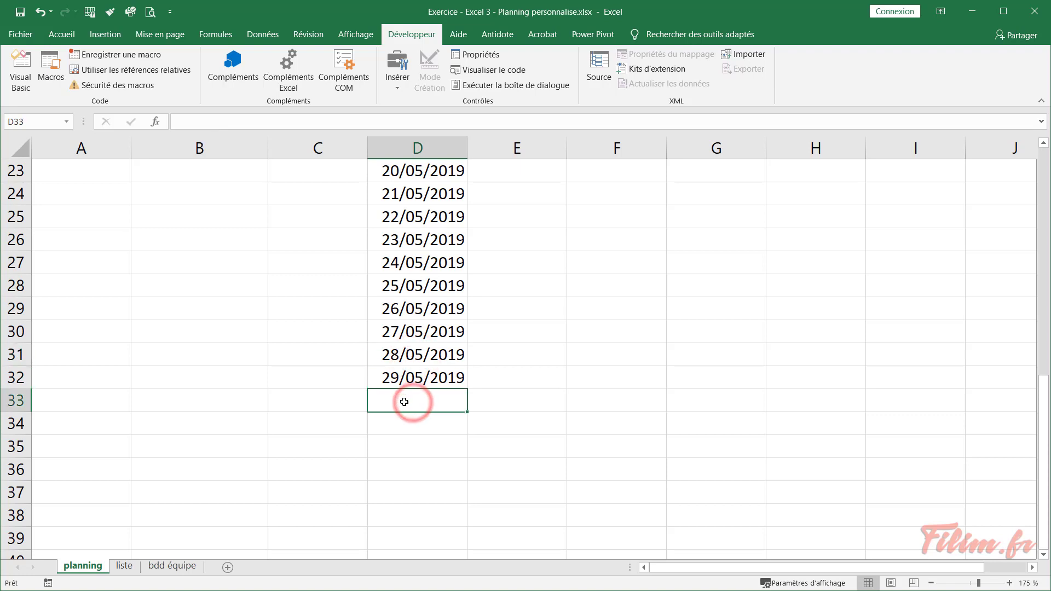
left_click(413, 378)
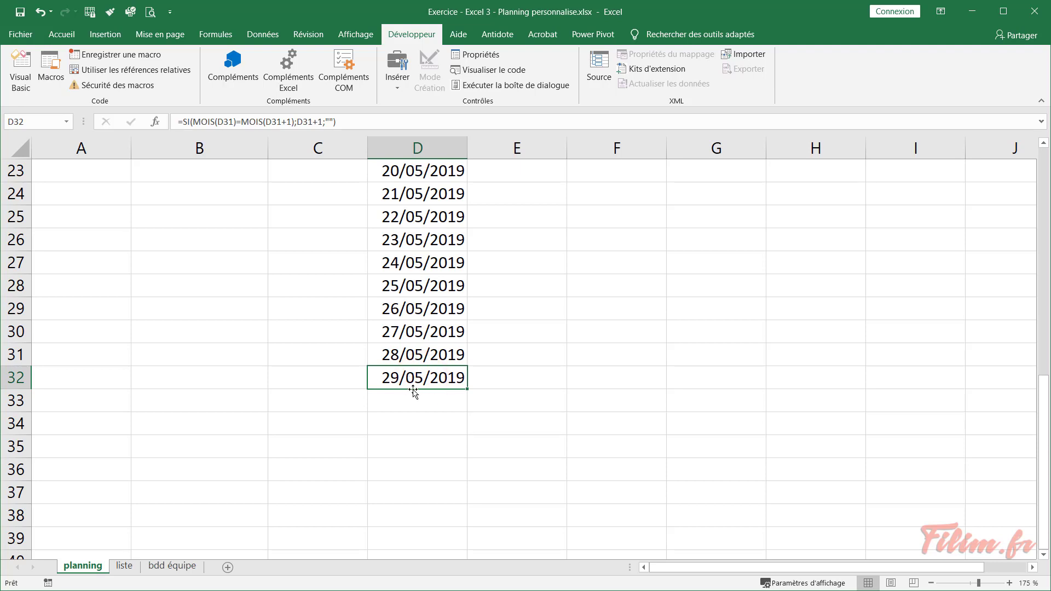
left_click(409, 402)
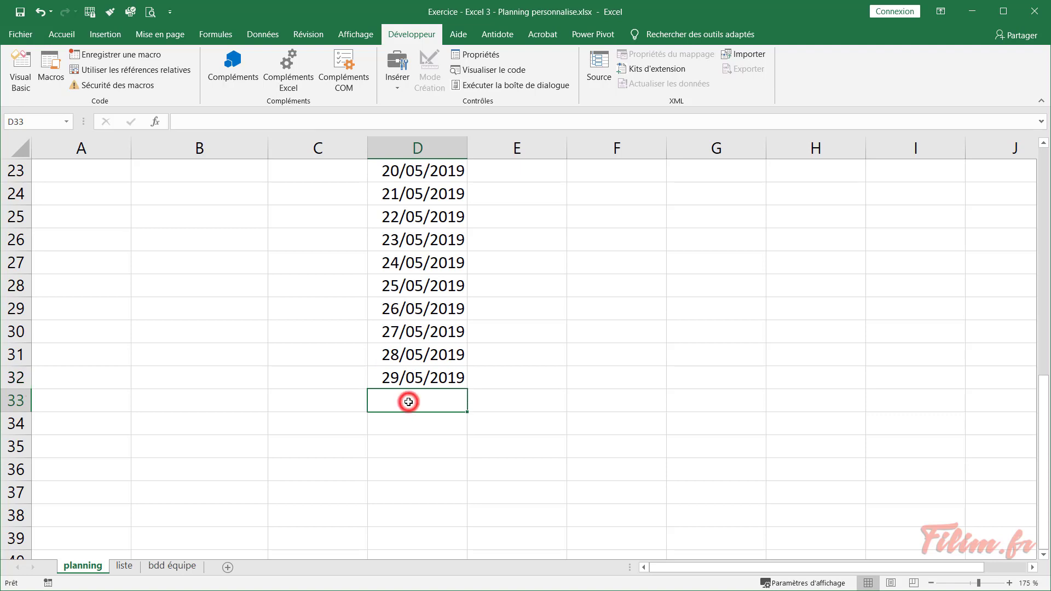
Insert SI into D33 with the logical test MOIS(D31)=MOIS(D31+2)
left_click(156, 122)
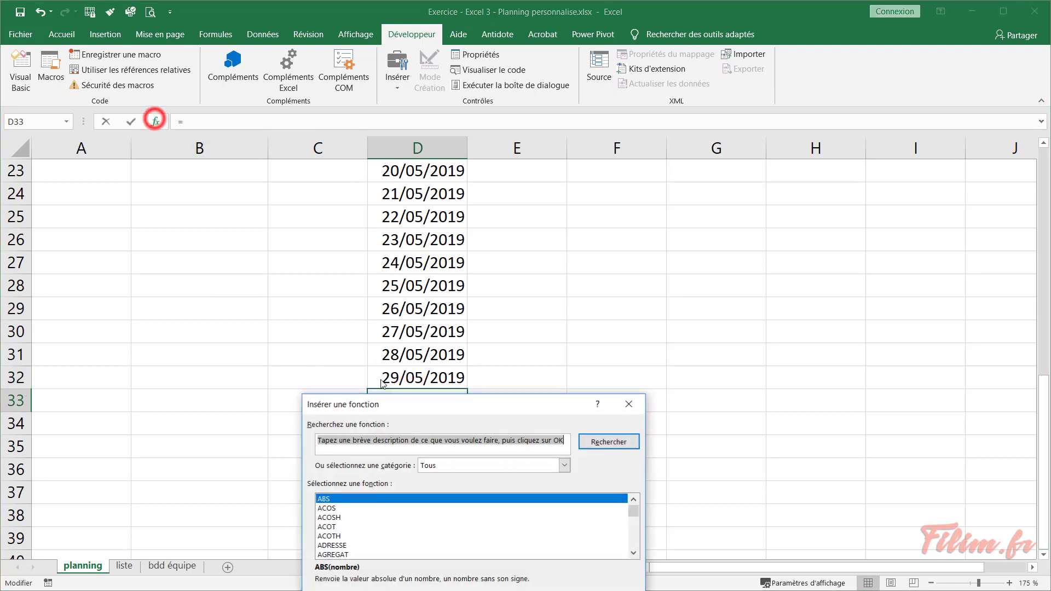
left_click(373, 518)
type("si")
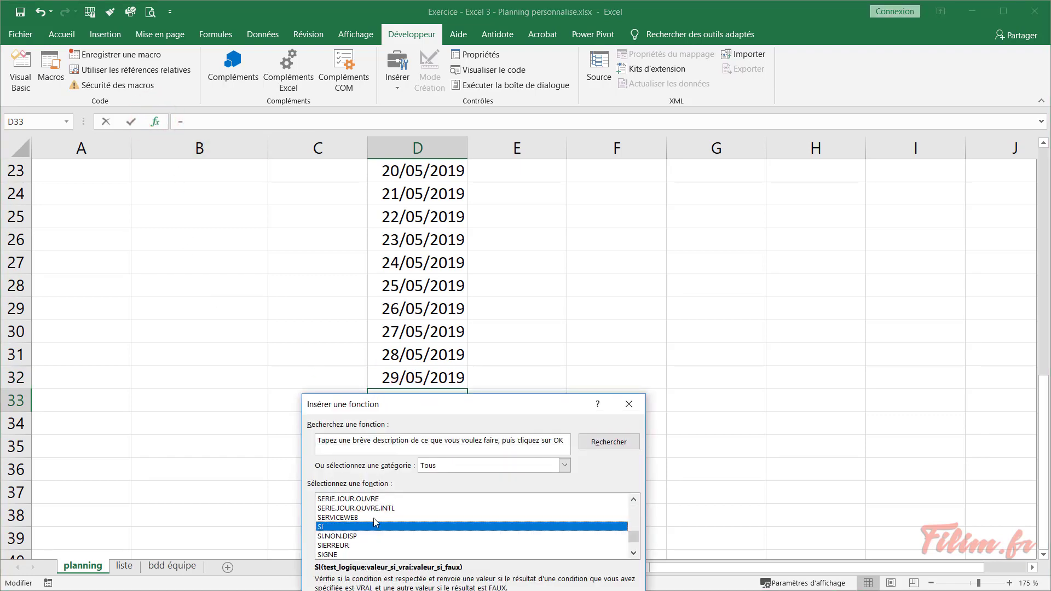
key("Return")
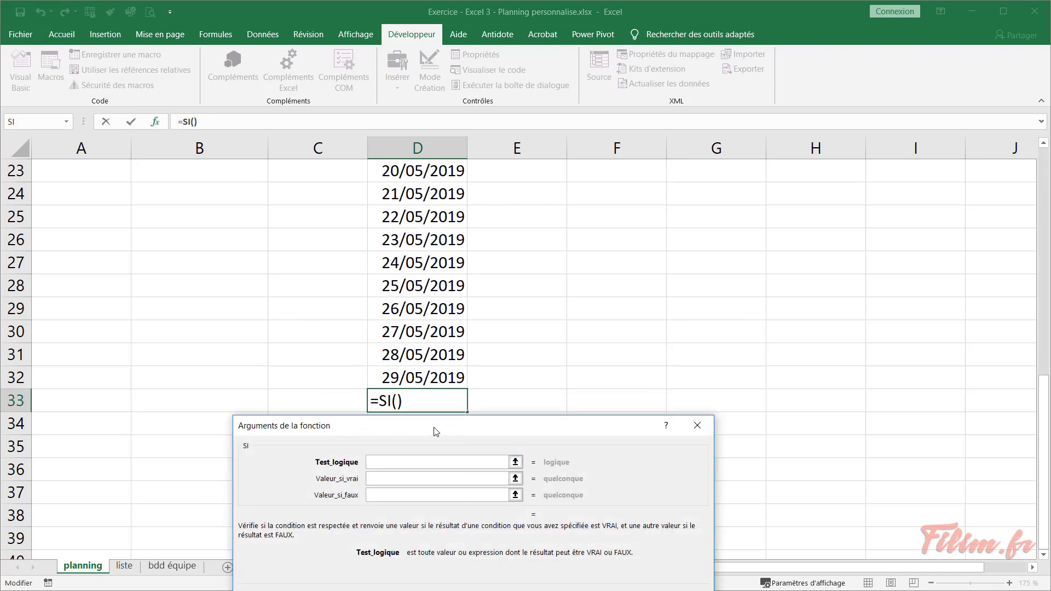
left_click(435, 431)
left_click(400, 353)
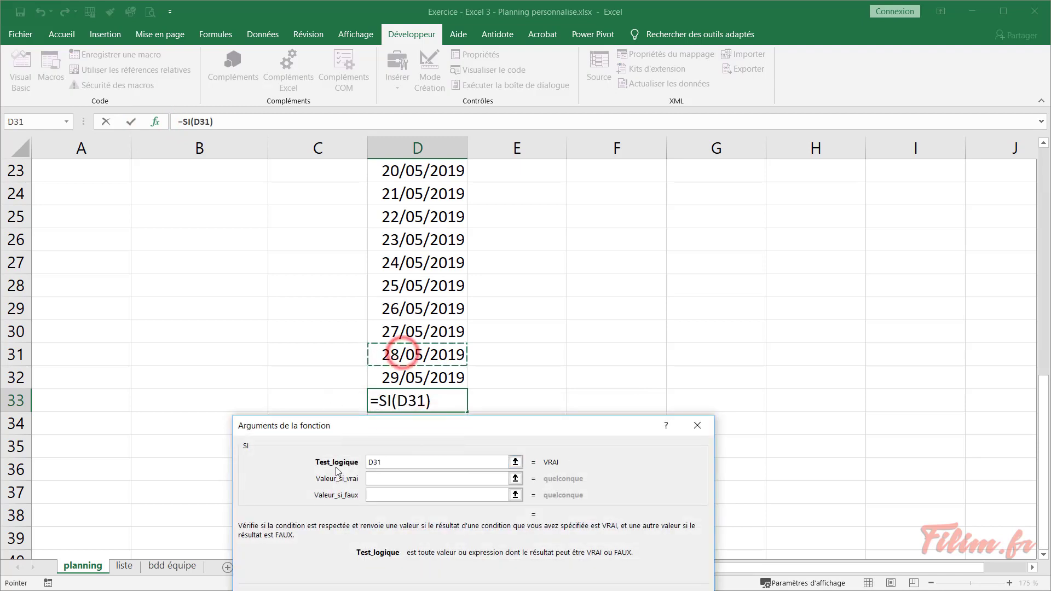
double_click(384, 462)
type("m")
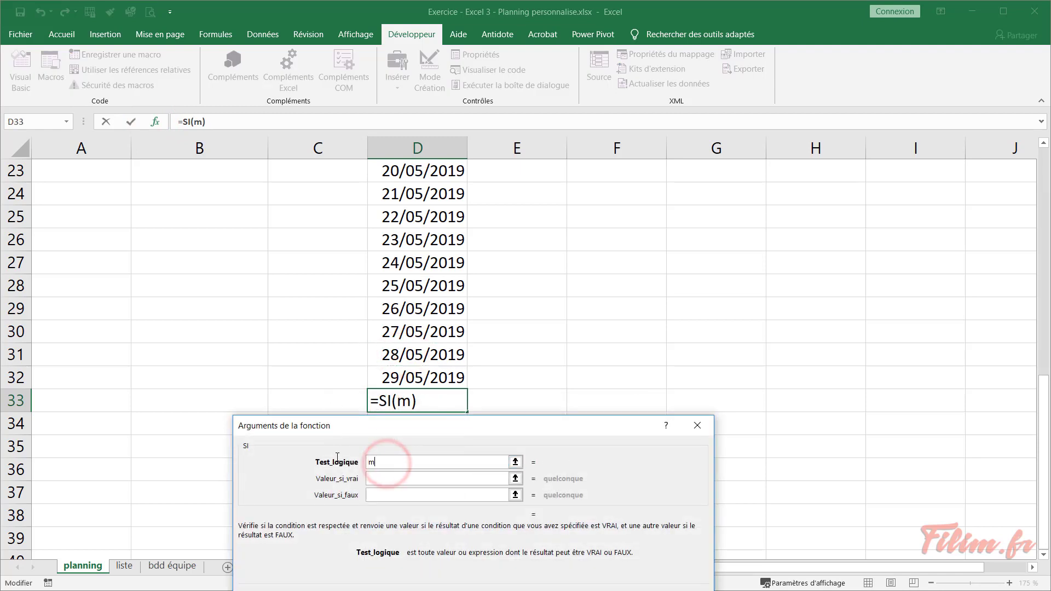
type("ois(")
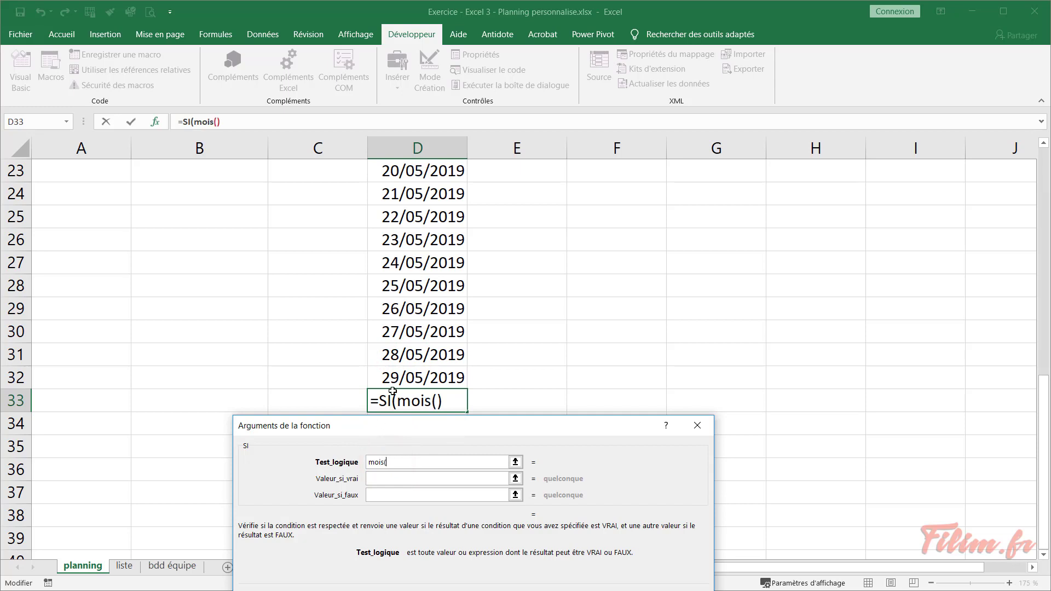
left_click(401, 354)
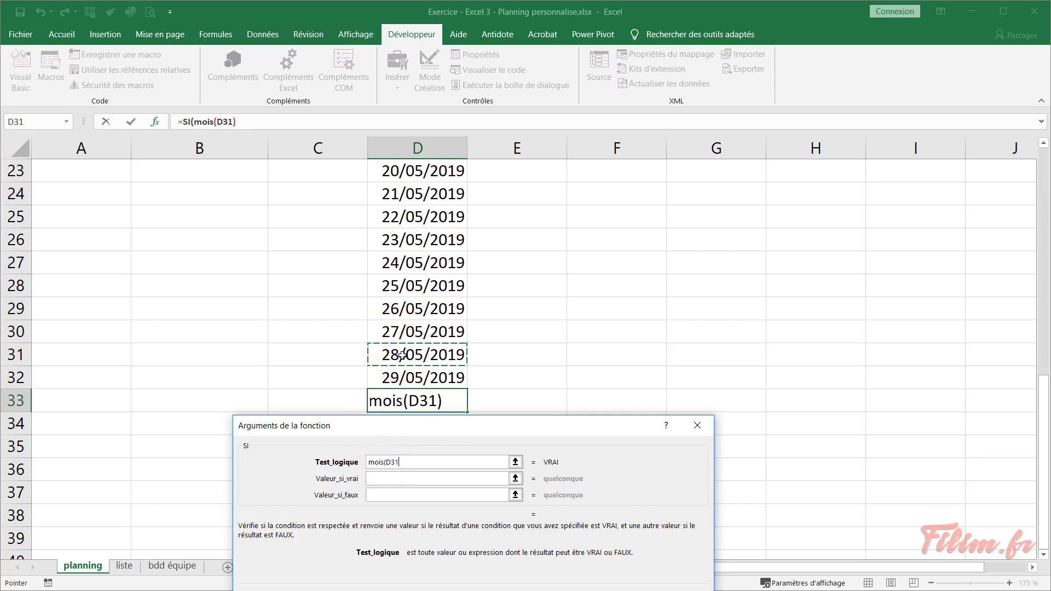
type(")=")
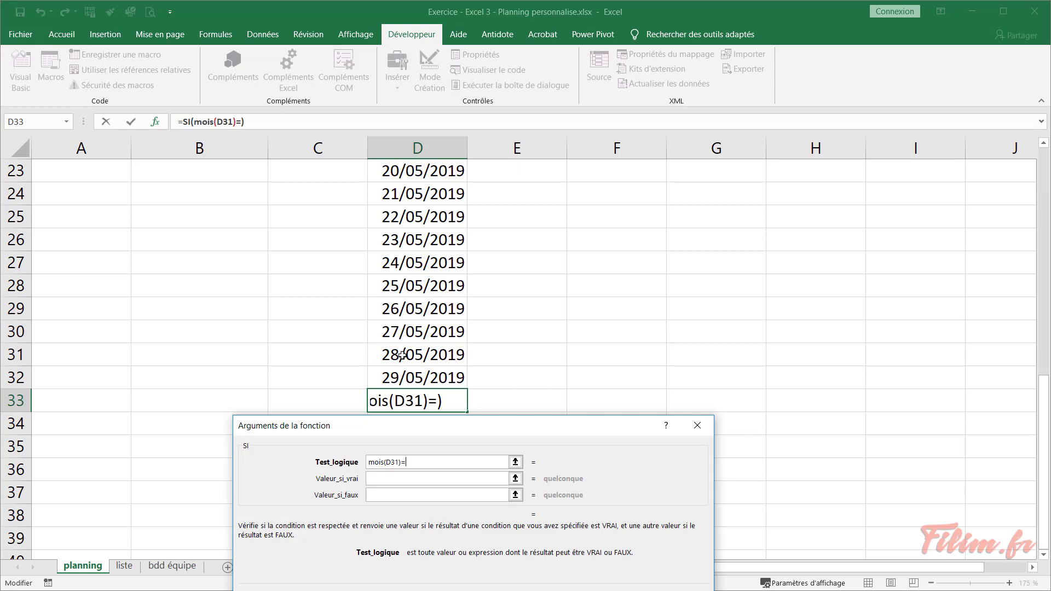
type("moi")
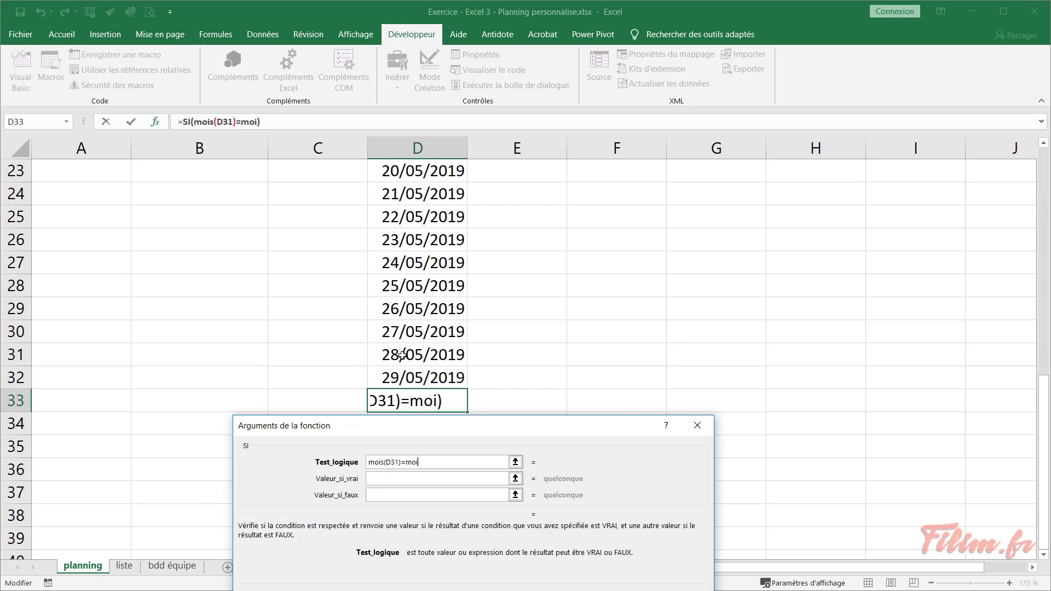
type("s(")
left_click(401, 355)
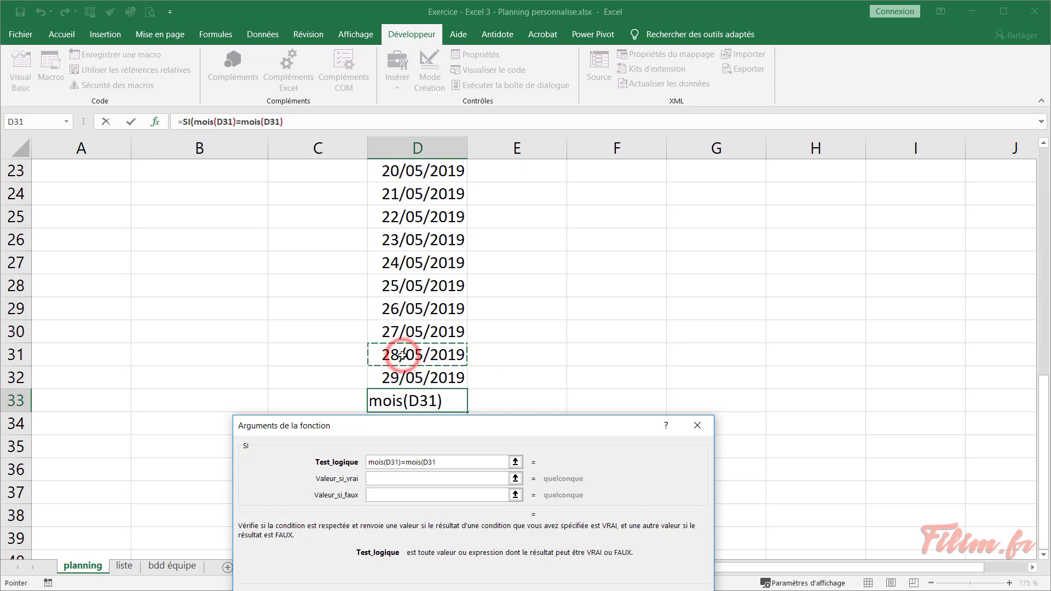
type("+2")
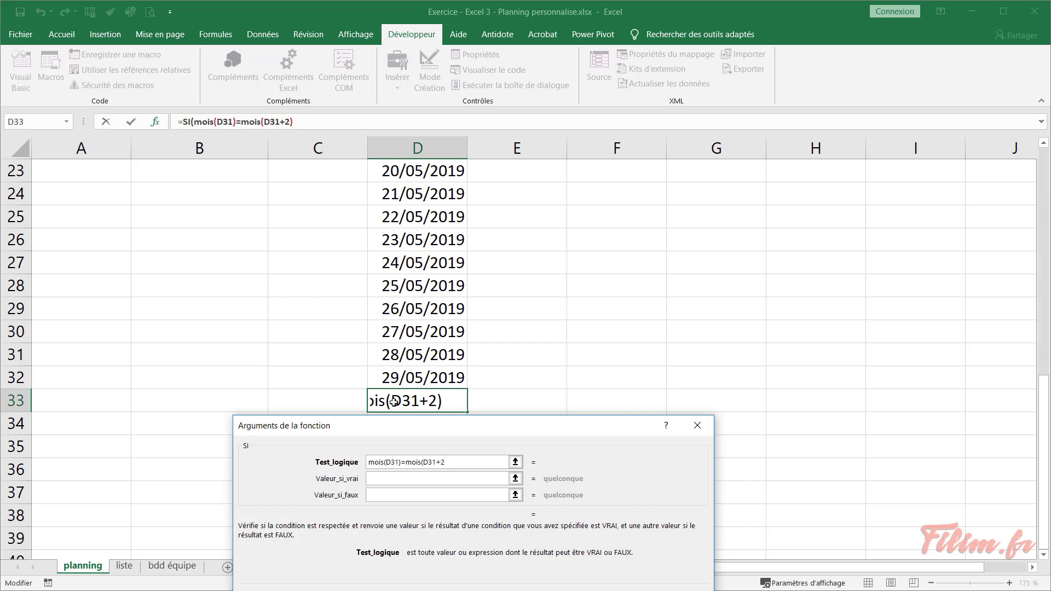
type(")")
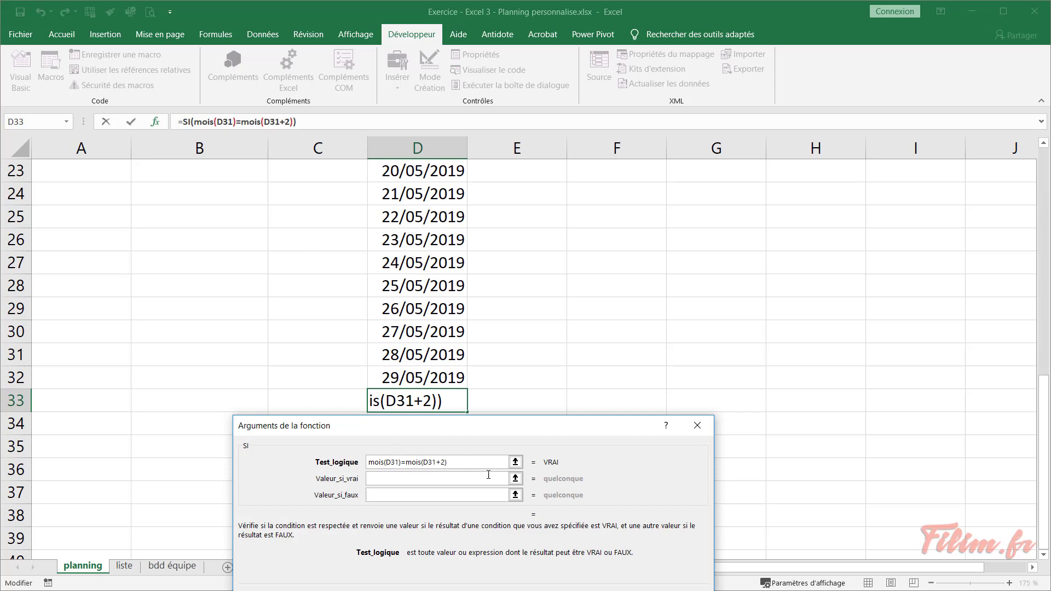
Set SI to return D31+2 when true and "" when false, and confirm
left_click(401, 480)
left_click(419, 481)
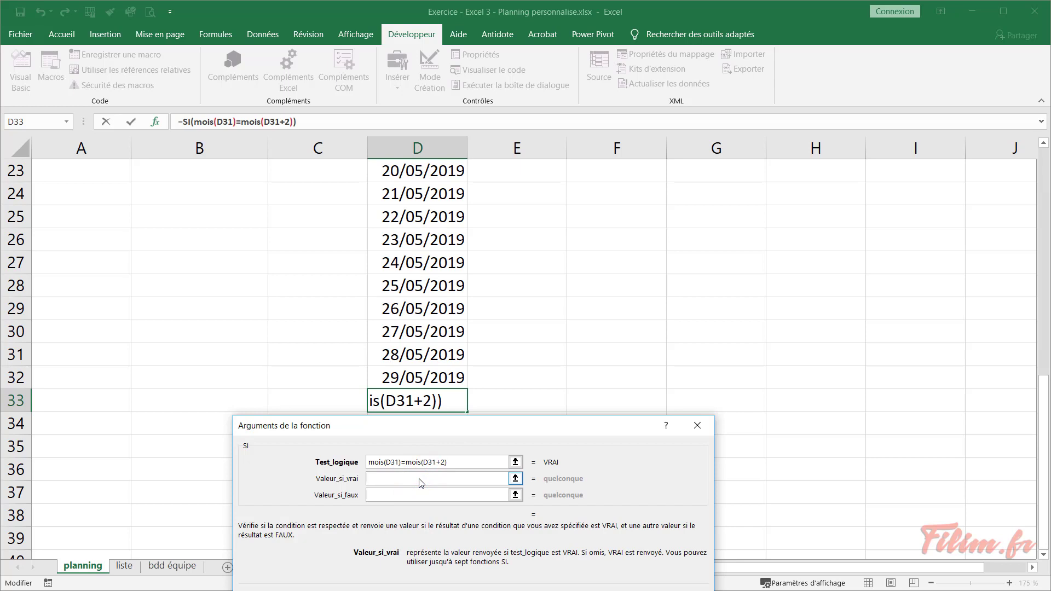
left_click(420, 355)
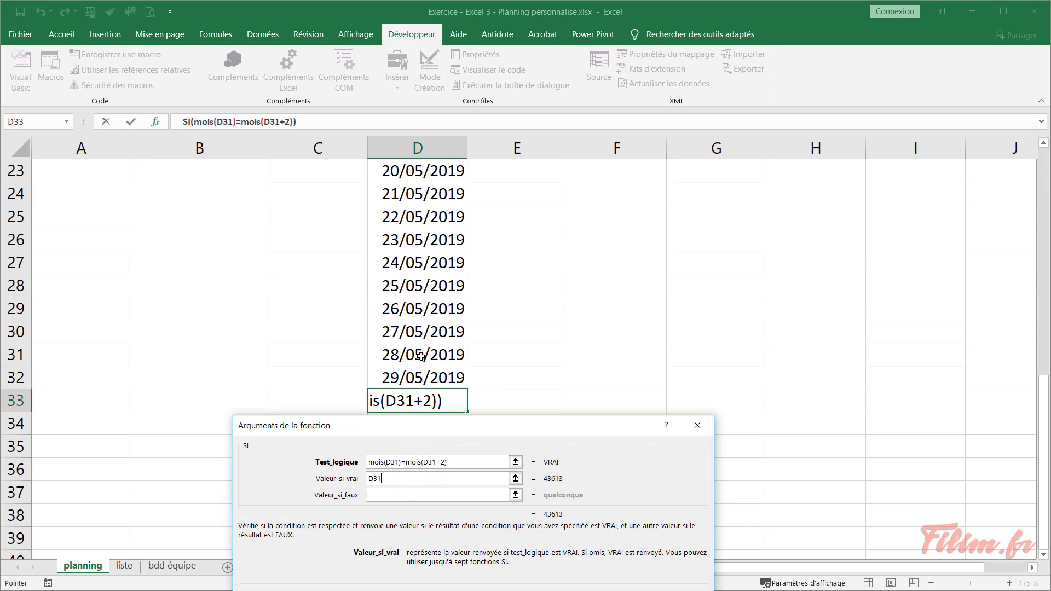
type("+2")
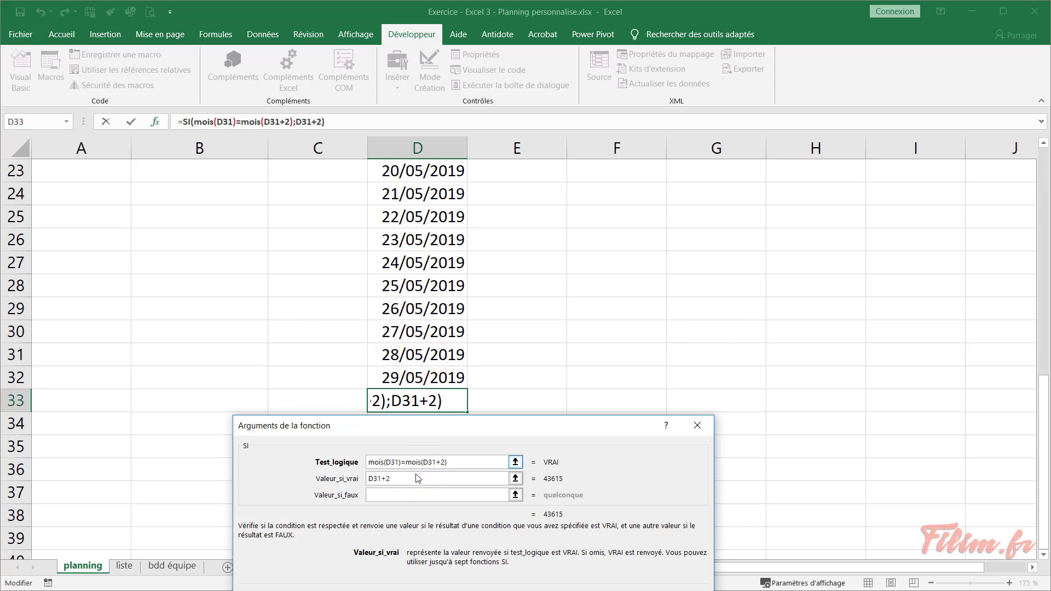
left_click(401, 497)
type("\"\"")
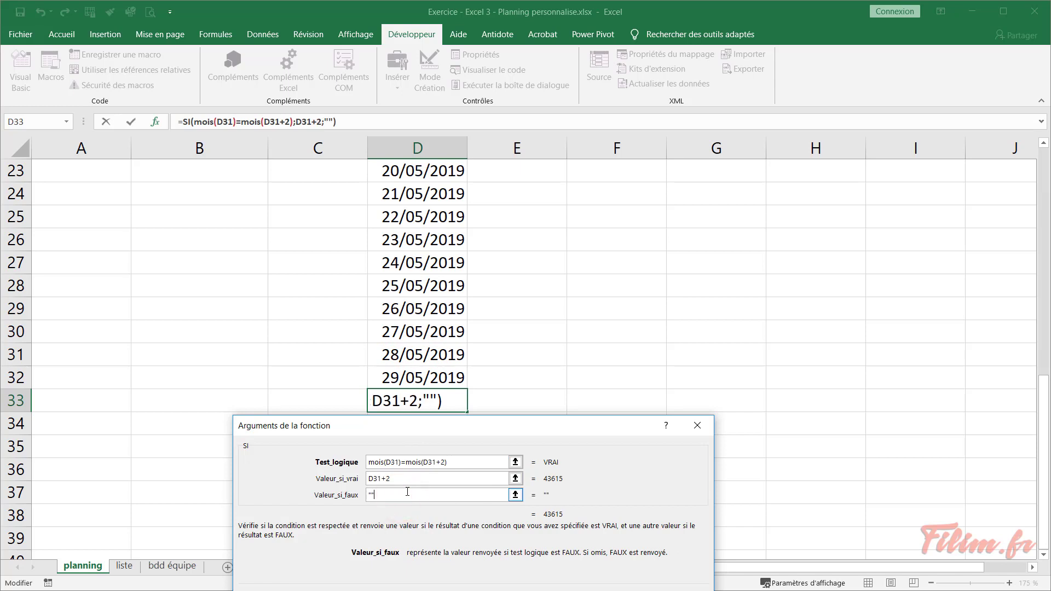
key("Return")
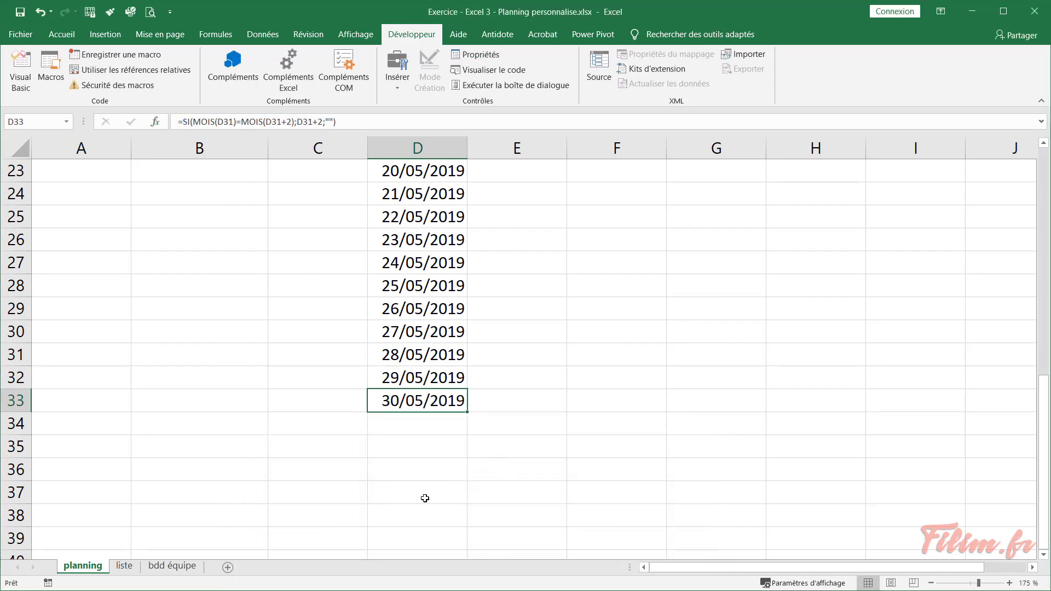
Copy D33's formula text and paste it into D34
left_click(438, 429)
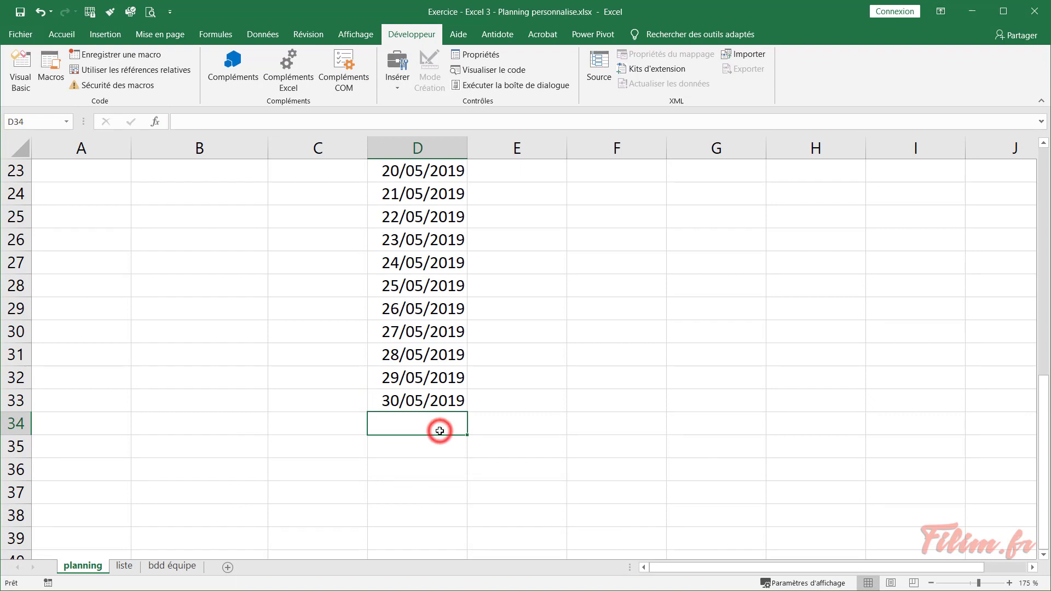
left_click(425, 399)
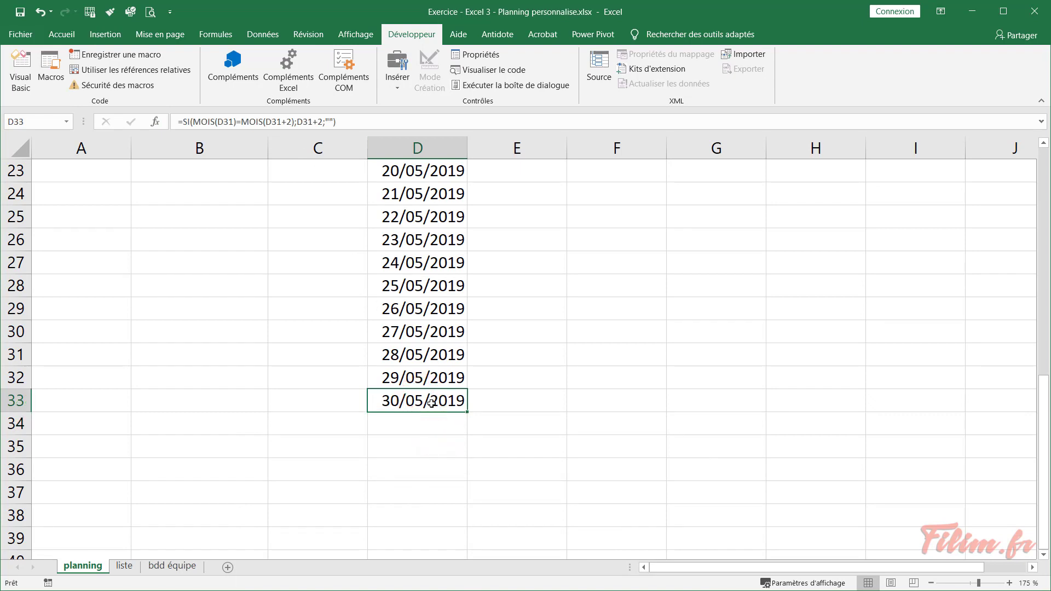
left_click_drag(357, 122, 177, 121)
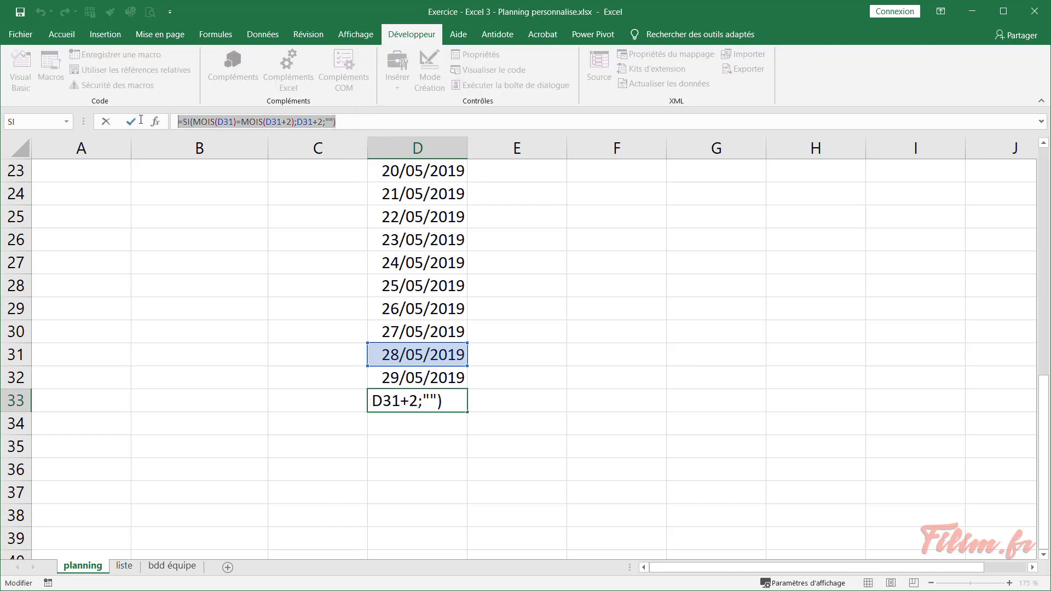
left_click(130, 121)
left_click(437, 425)
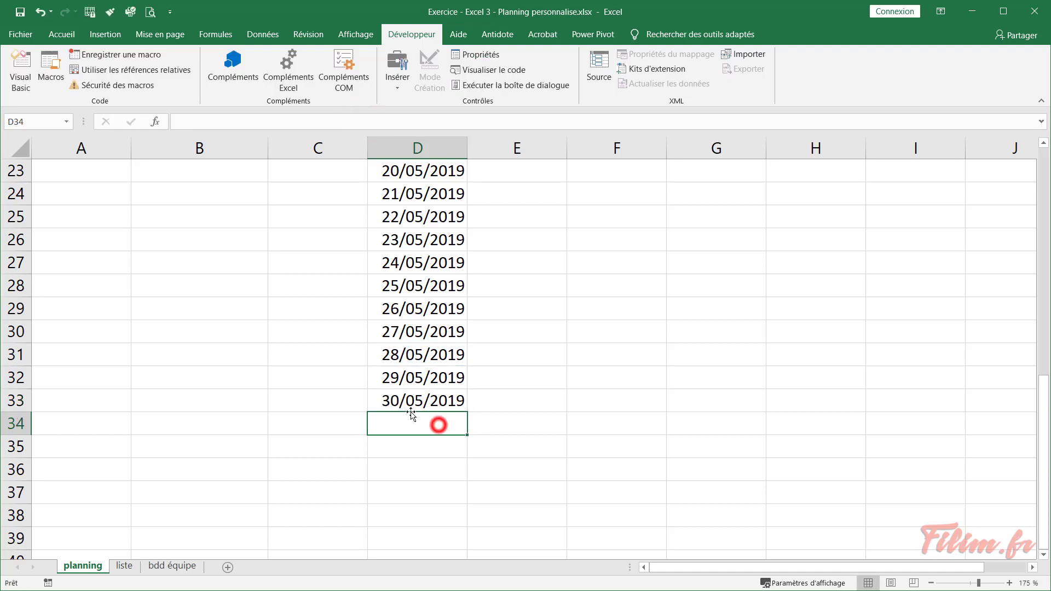
left_click(217, 123)
key("ctrl+v")
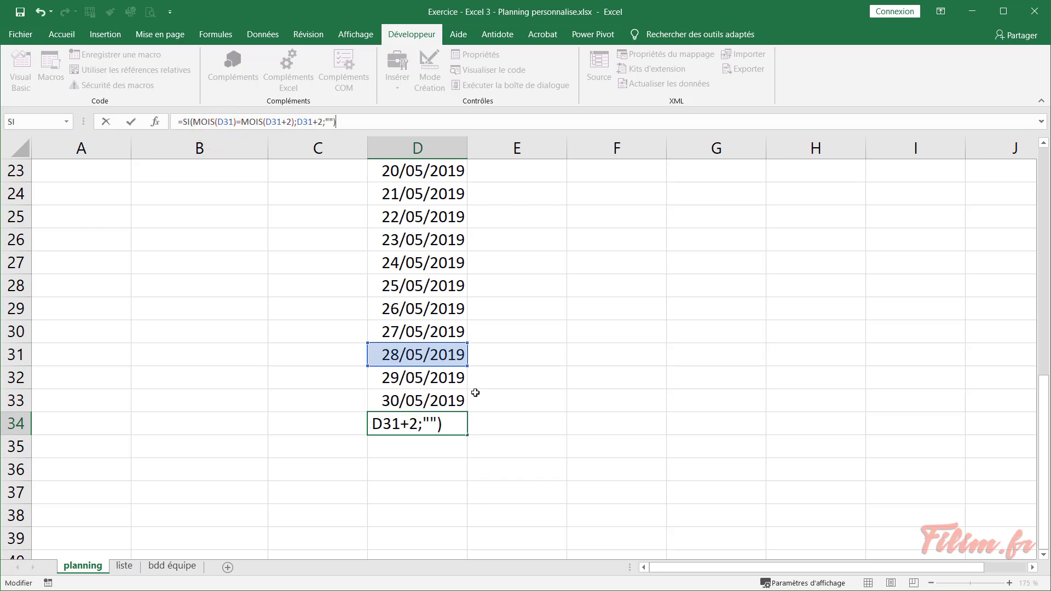
Change both D31+2 offsets to D31+3 so D34 shows 31/05/2019, then select D32:D34
double_click(288, 122)
type("3")
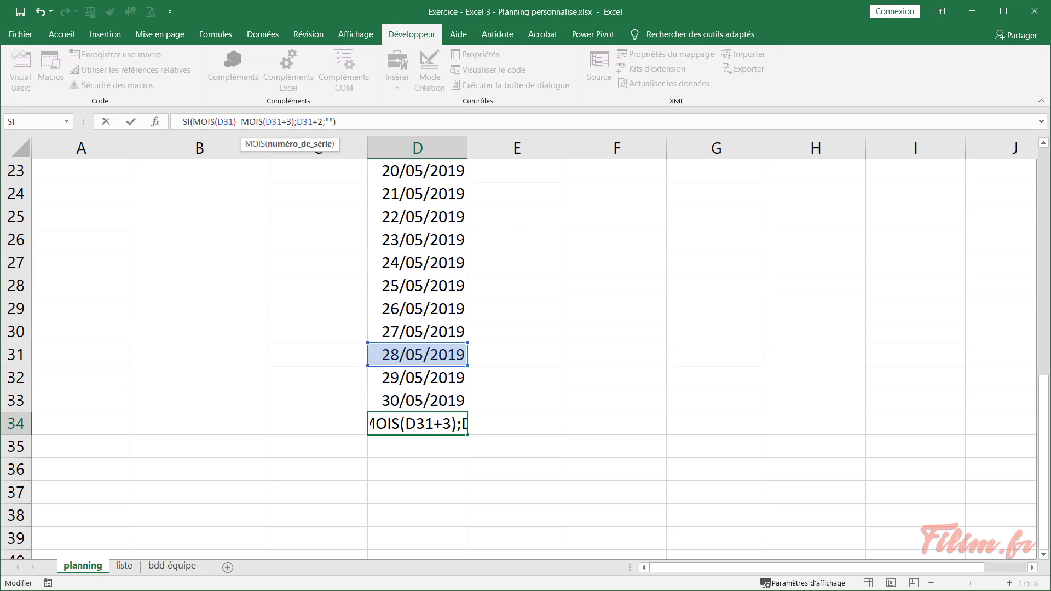
double_click(320, 122)
type("3")
key("Return")
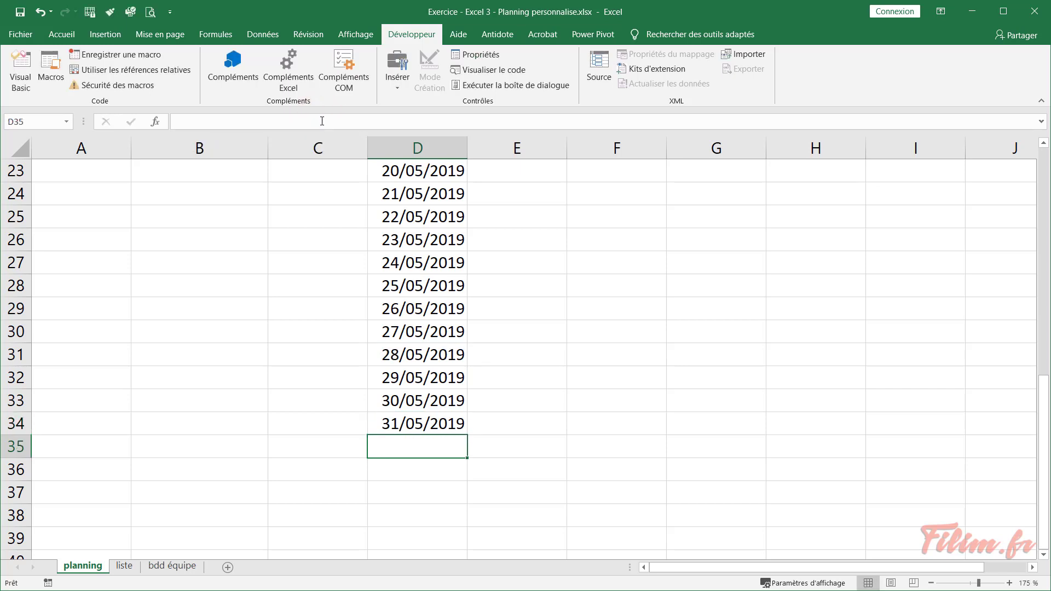
left_click(439, 426)
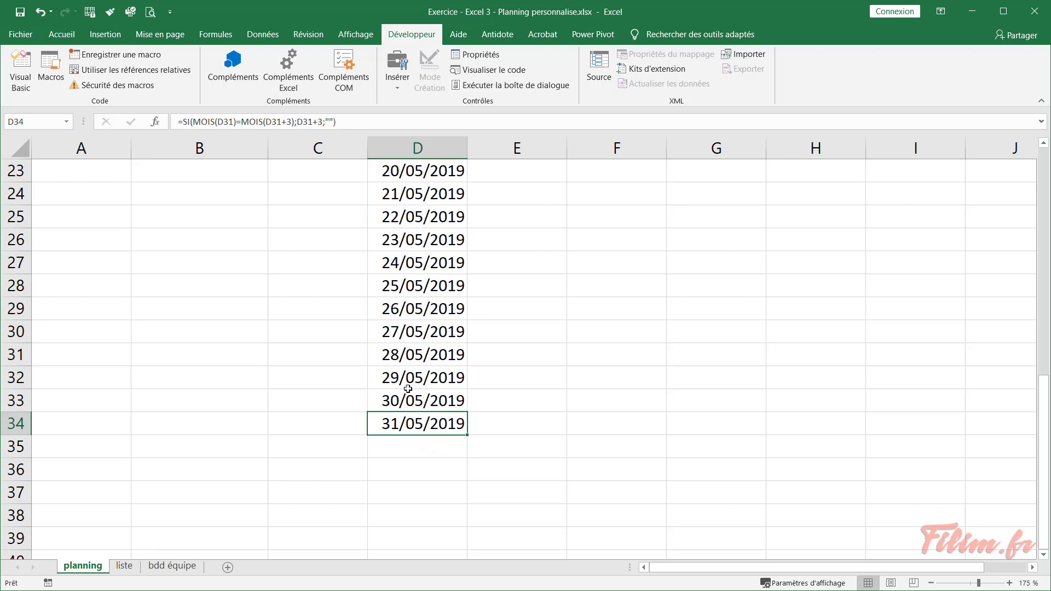
left_click_drag(422, 384, 419, 428)
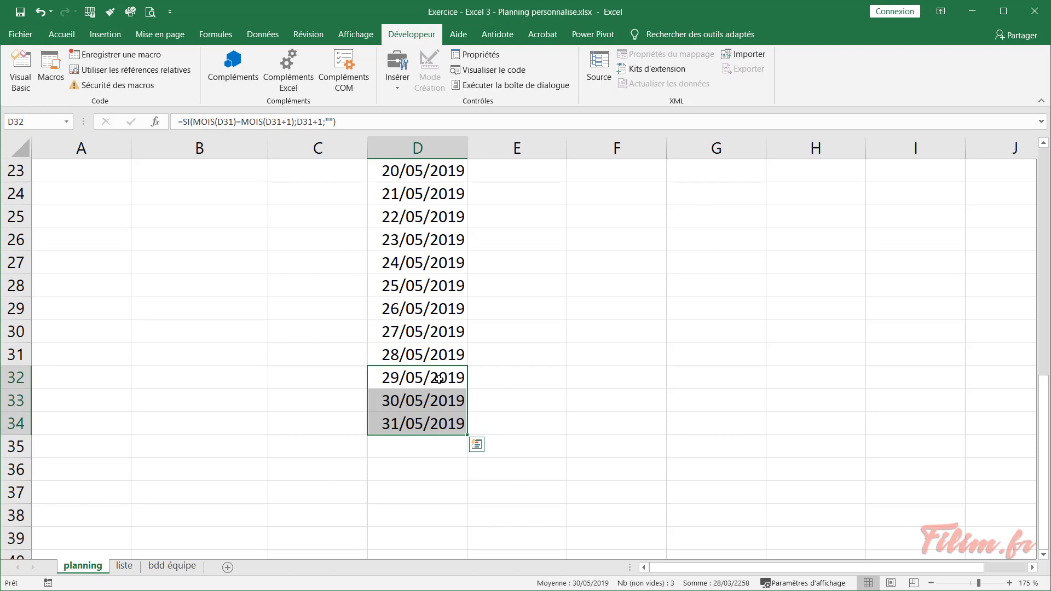
Test the B5 month list by choosing juin, then set it back to février
scroll(447, 391, "down", 3)
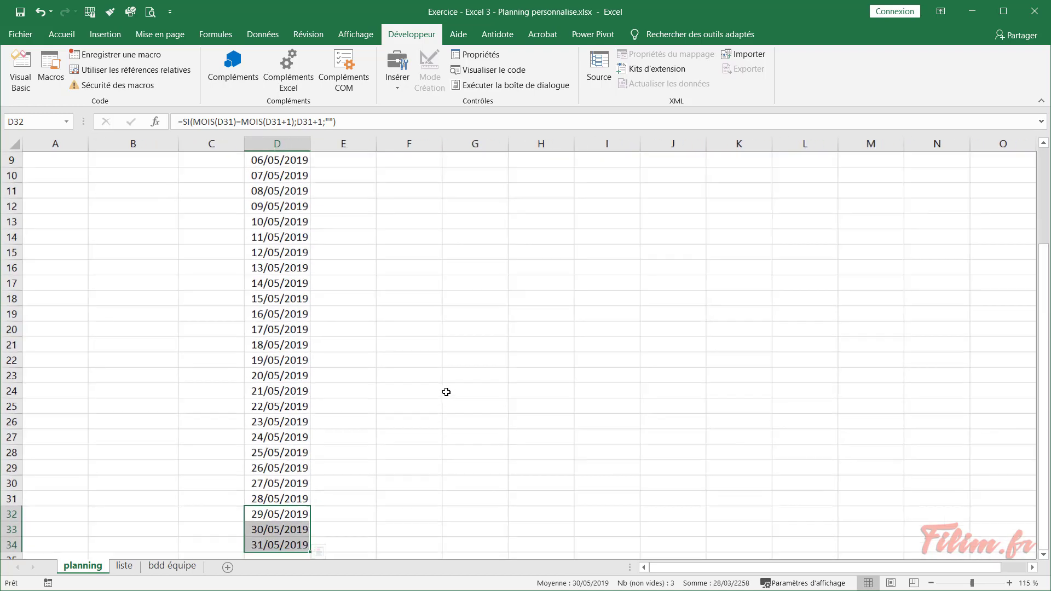
scroll(447, 391, "down", 3)
left_click(137, 208)
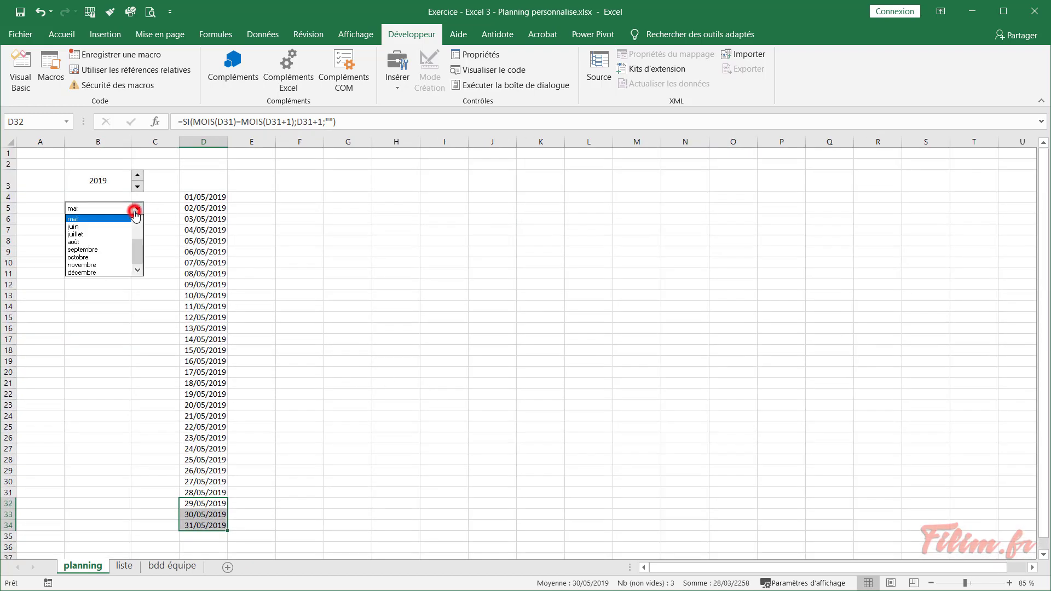
left_click(204, 229)
left_click(158, 230)
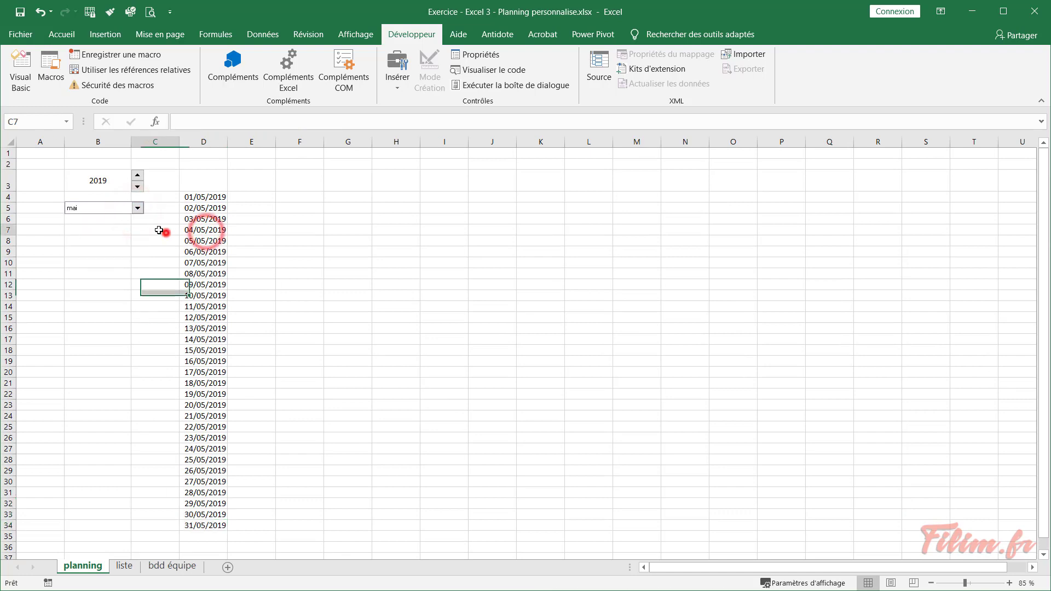
left_click(138, 208)
left_click(106, 230)
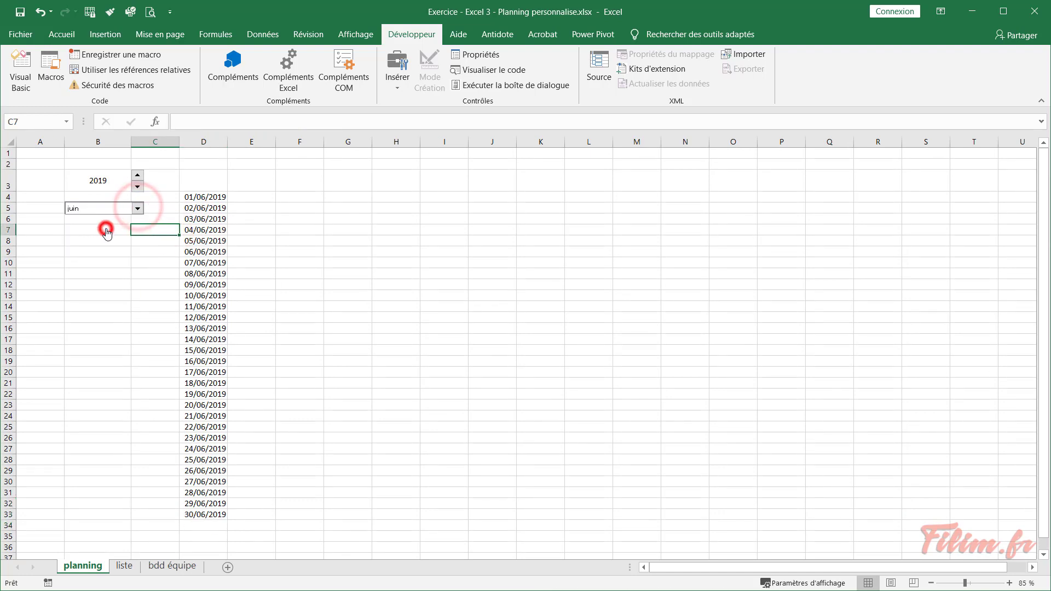
left_click(138, 208)
left_click_drag(135, 247, 137, 215)
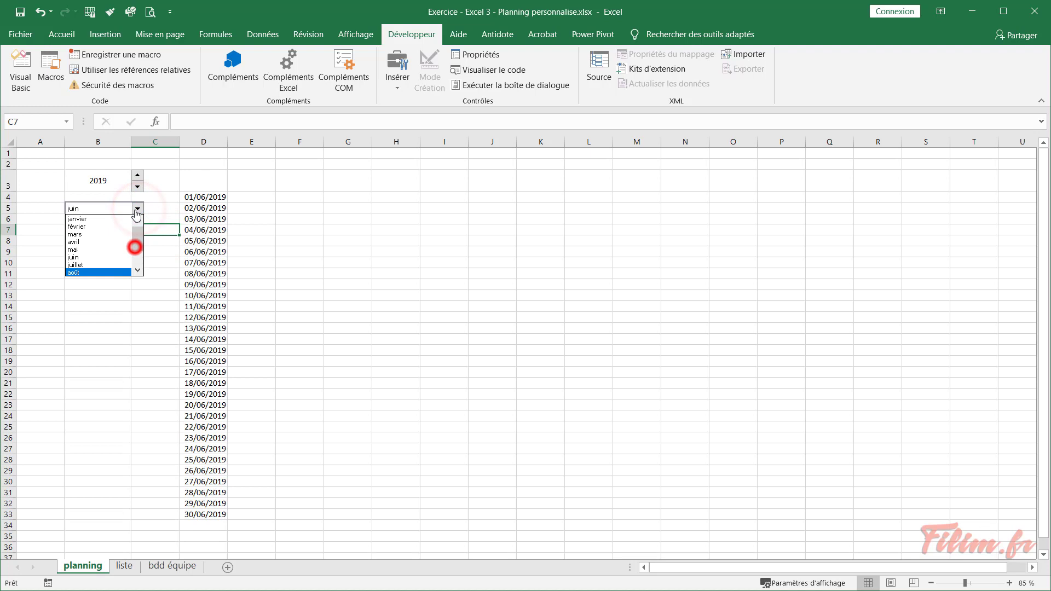
left_click(93, 226)
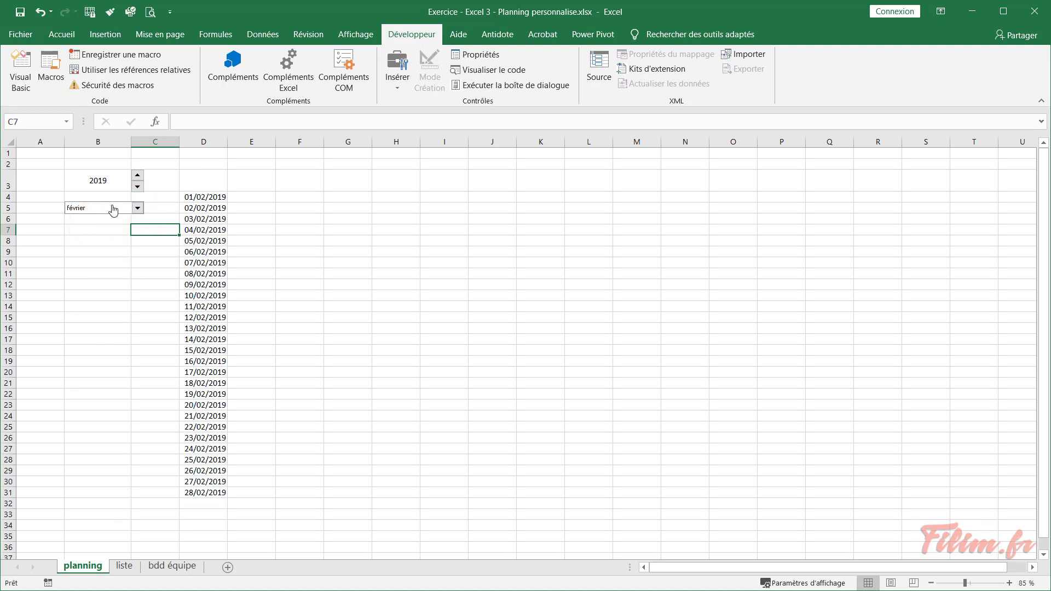
Raise the year to 2020 to check 29/02/2020 in D32, then return to 2019
left_click(137, 176)
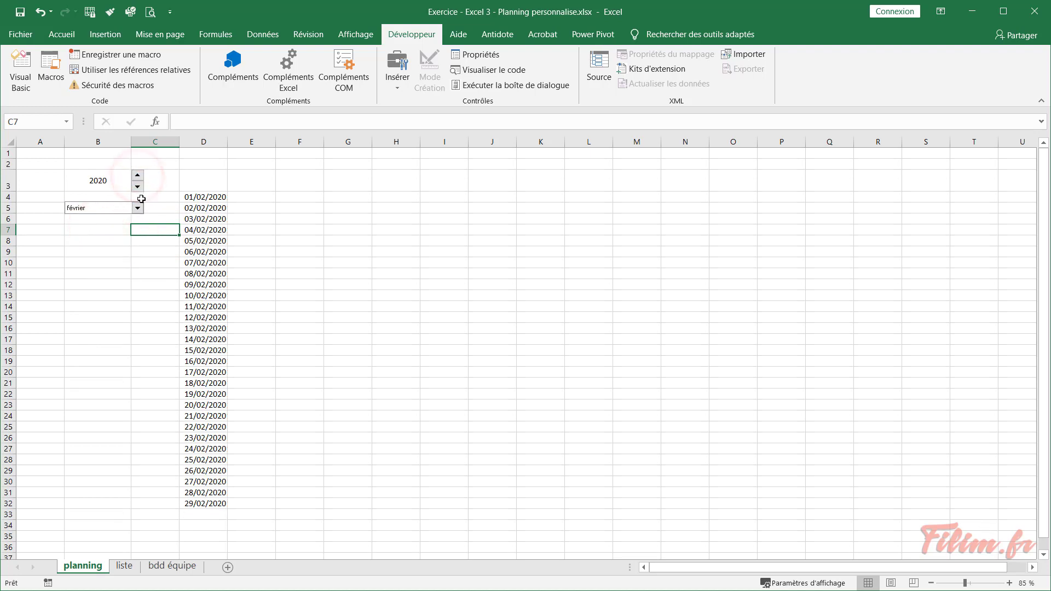
left_click(204, 503)
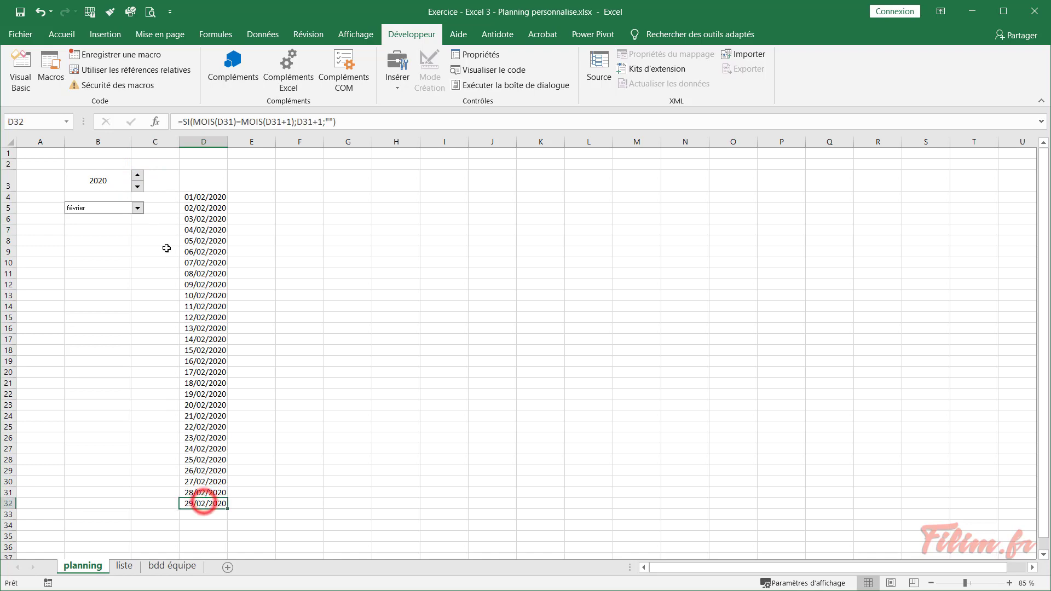
left_click(137, 187)
left_click(164, 324)
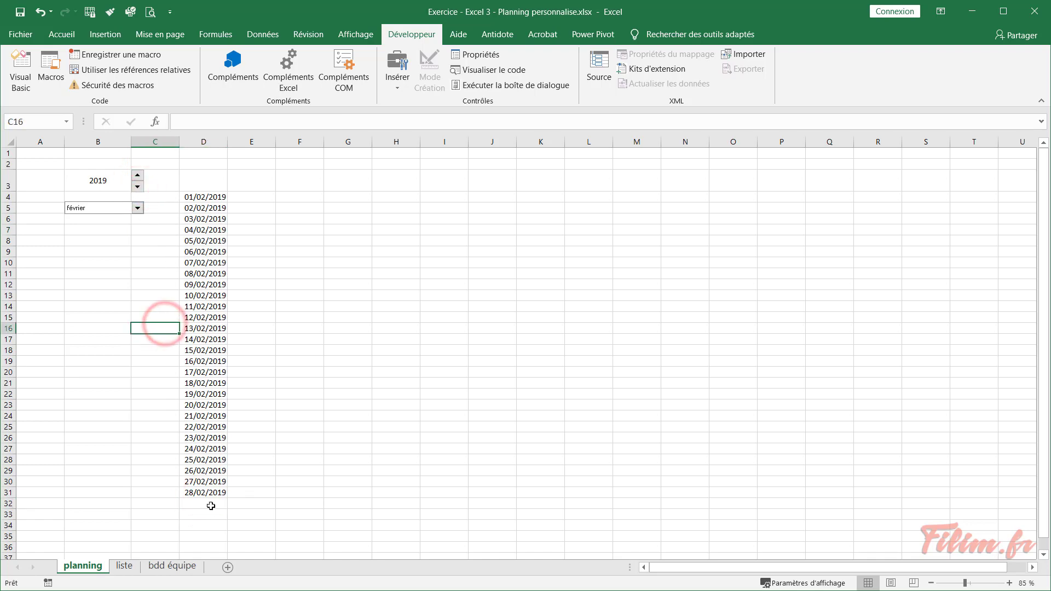
Look over the row 3 cells, then select B11 and show the Données tools
scroll(202, 294, "up", 1, "ctrl")
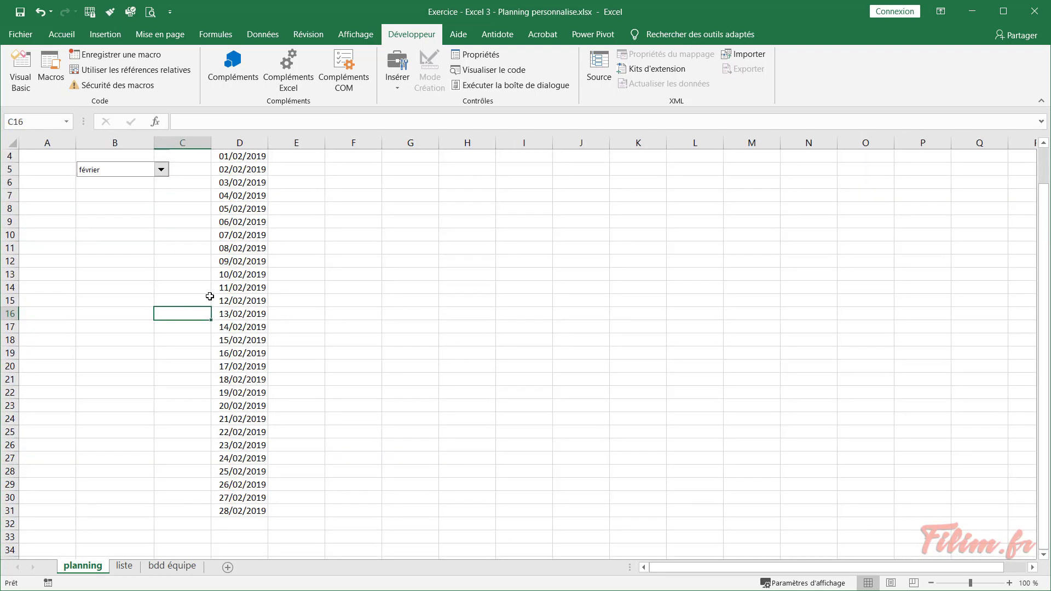
scroll(207, 298, "up", 1, "ctrl")
scroll(250, 323, "up", 1, "ctrl")
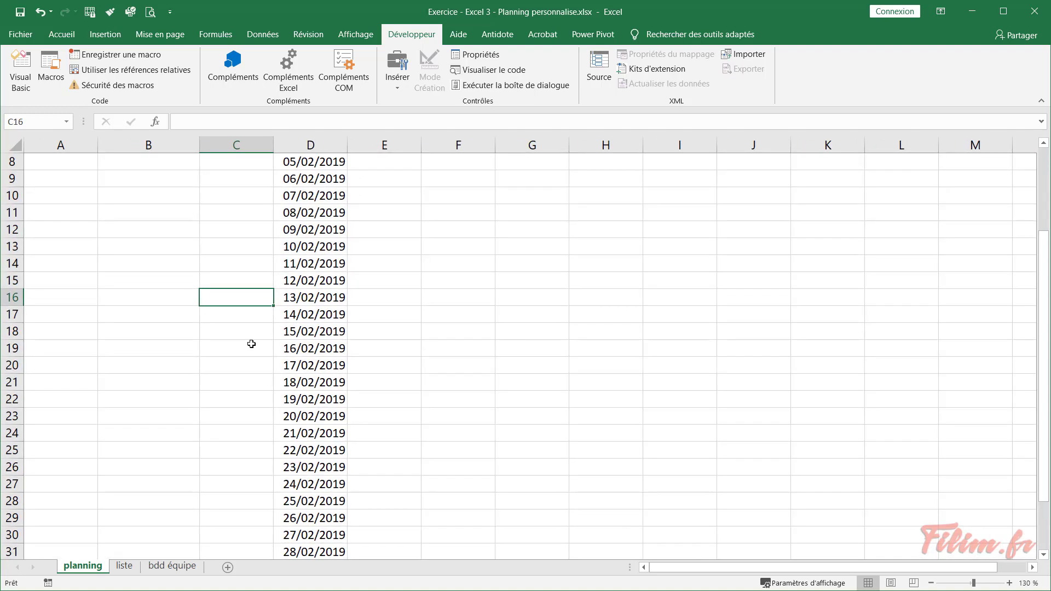
scroll(252, 343, "up", 2)
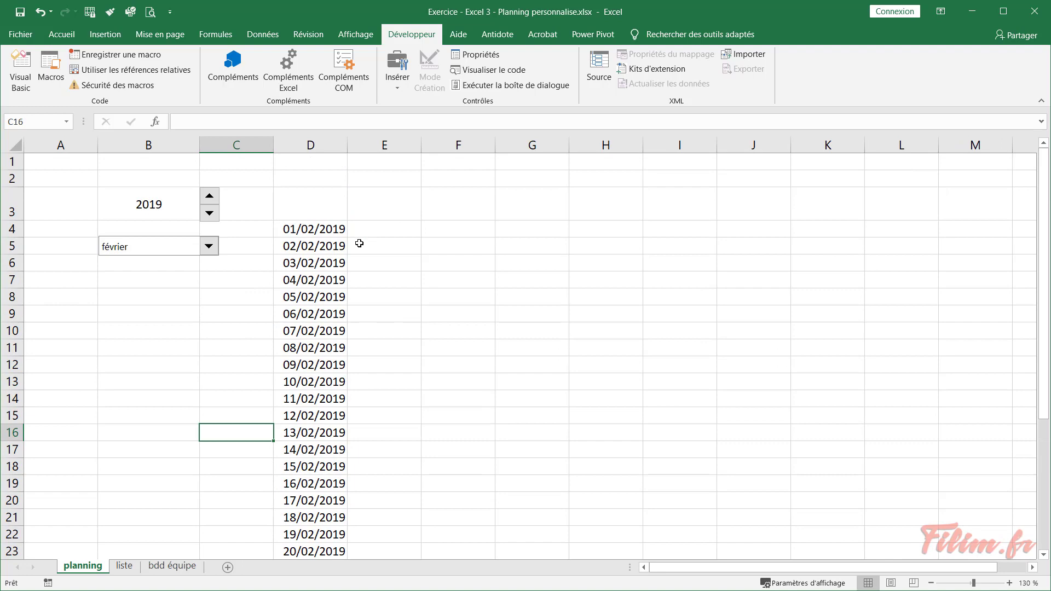
left_click(404, 204)
left_click(447, 201)
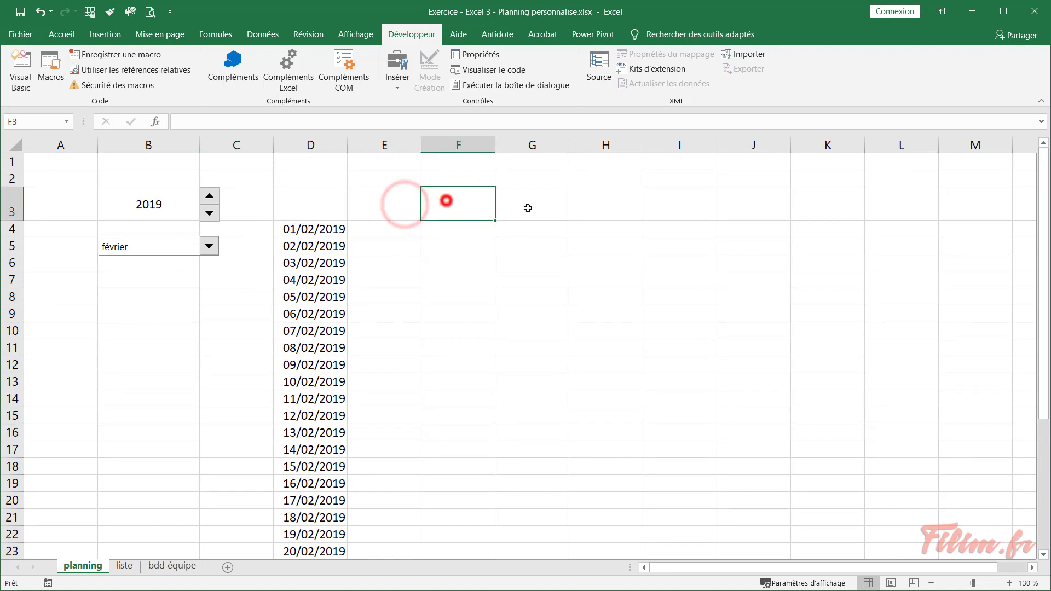
left_click(530, 208)
left_click(598, 207)
left_click(670, 210)
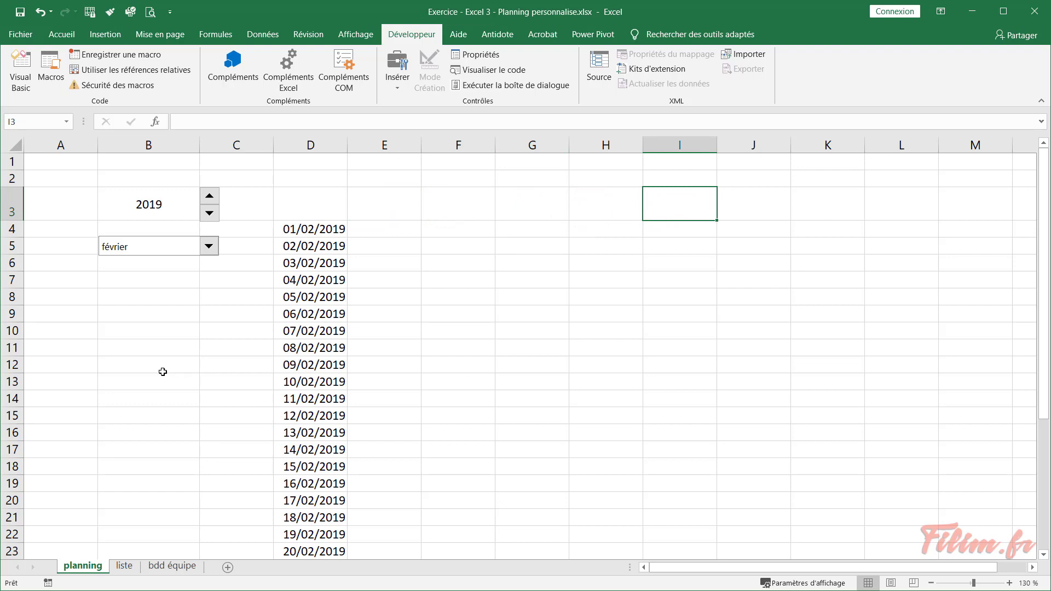
left_click(148, 348)
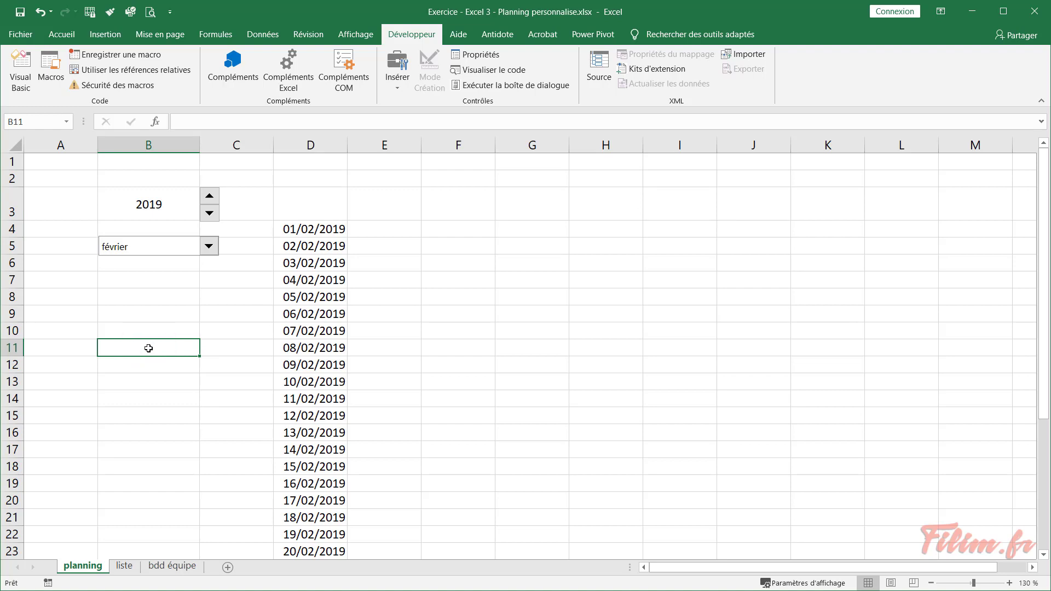
left_click(263, 34)
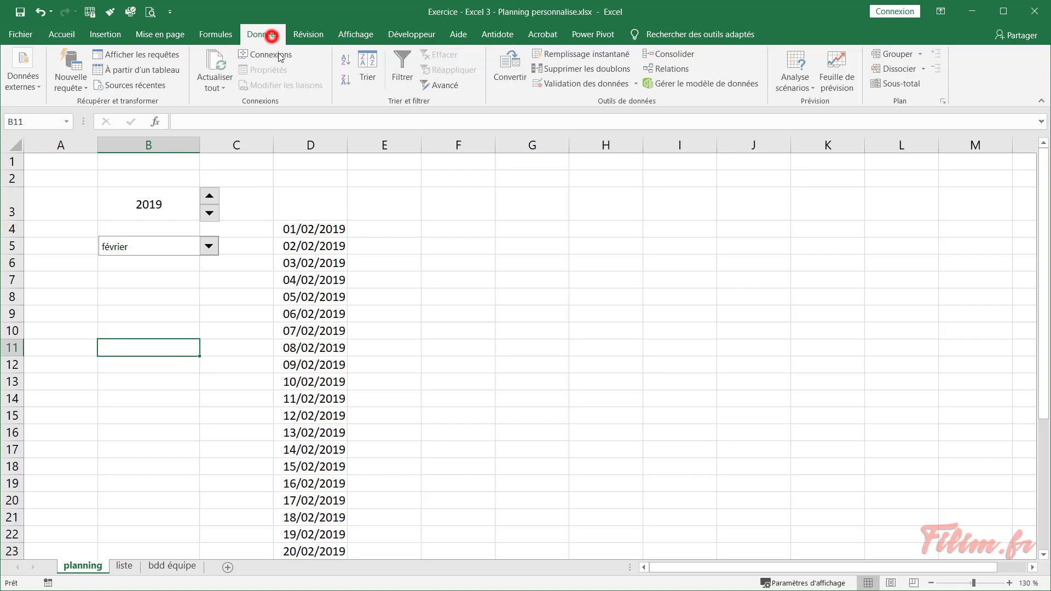
Give B11 a Liste validation sourced from 'bdd équipe'!$A$2:$A$6, the five team names
left_click(606, 84)
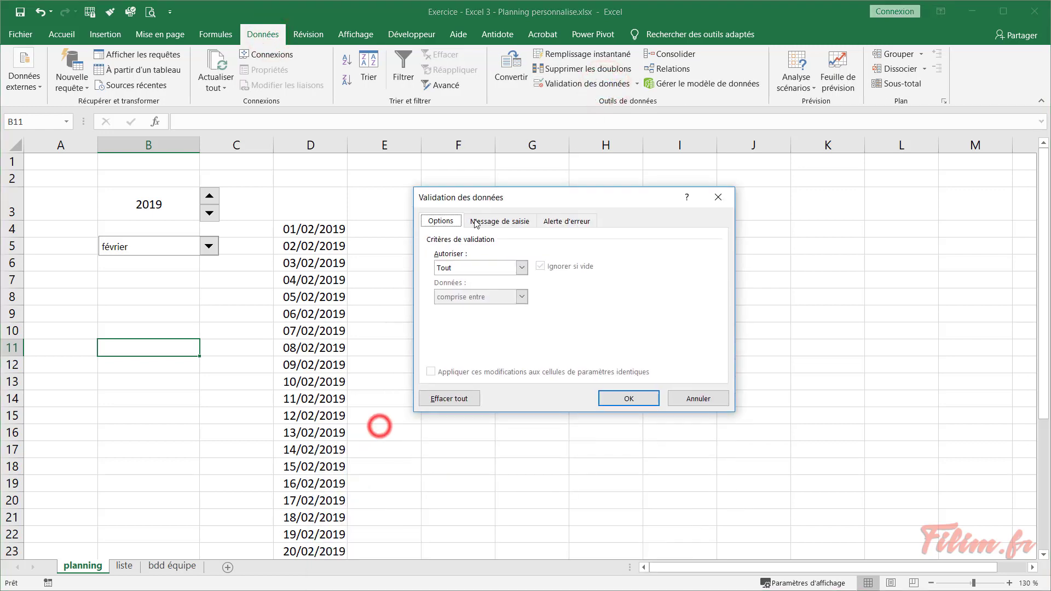
left_click(470, 268)
left_click(454, 308)
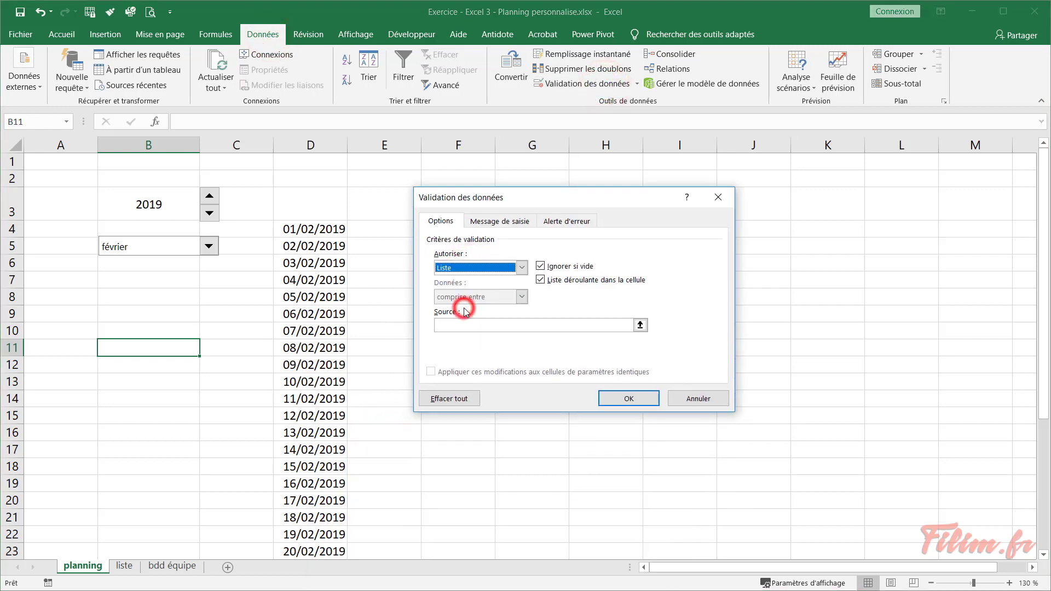
left_click(458, 326)
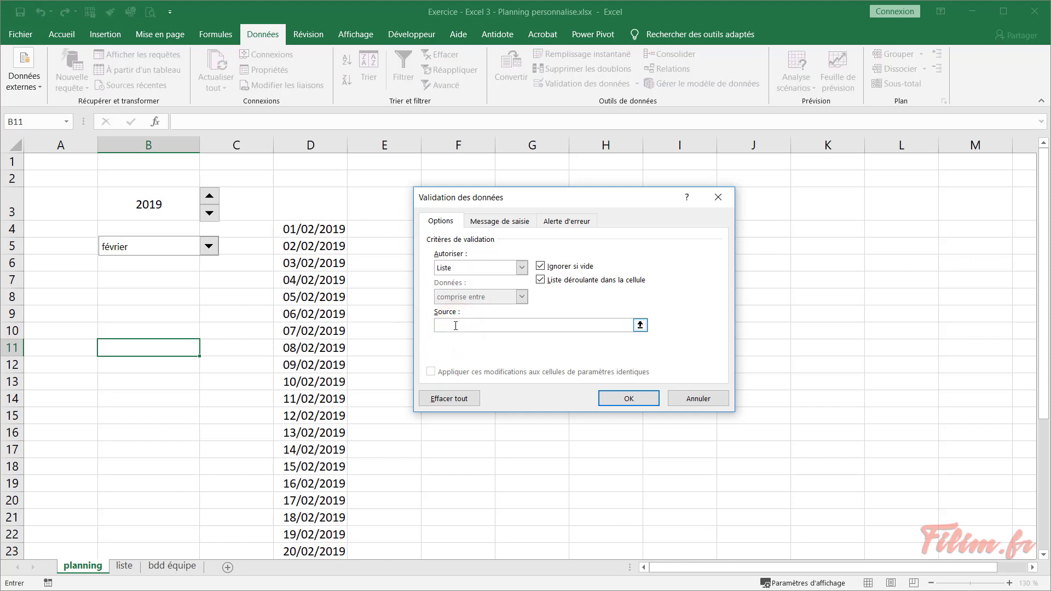
left_click(122, 567)
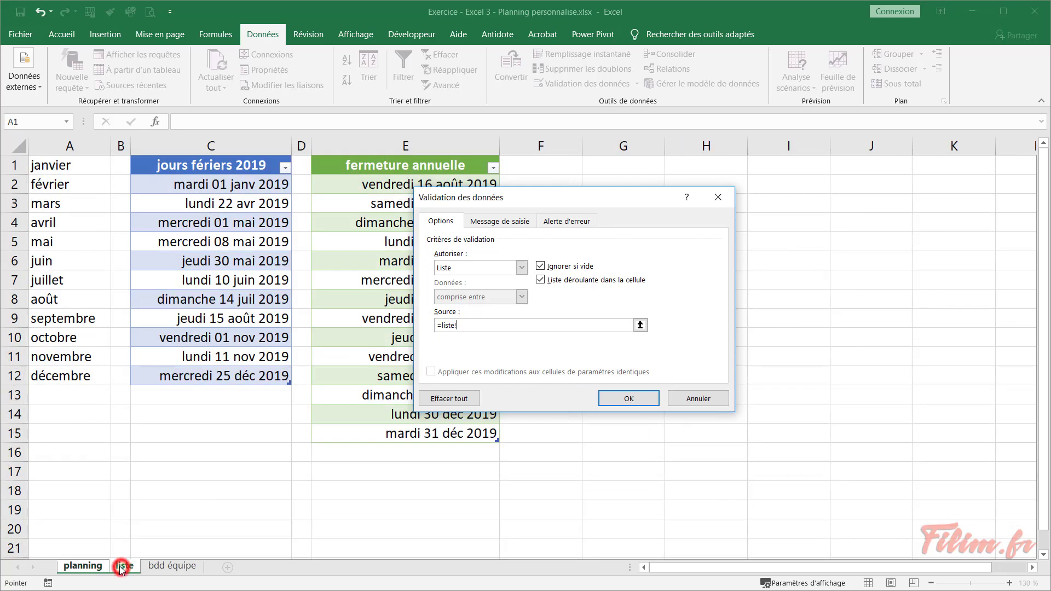
left_click(169, 567)
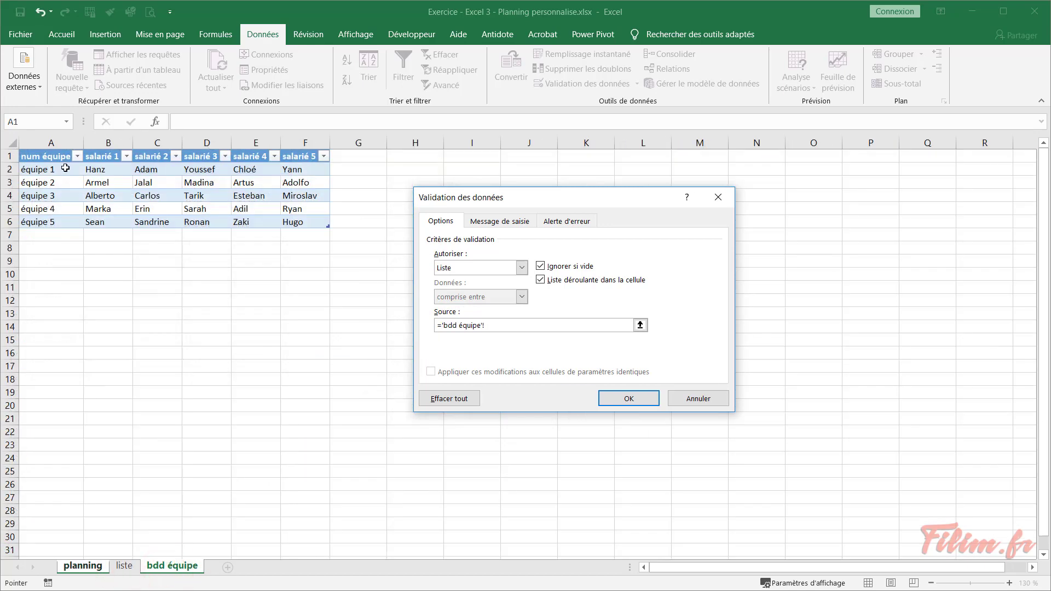
left_click_drag(65, 168, 65, 218)
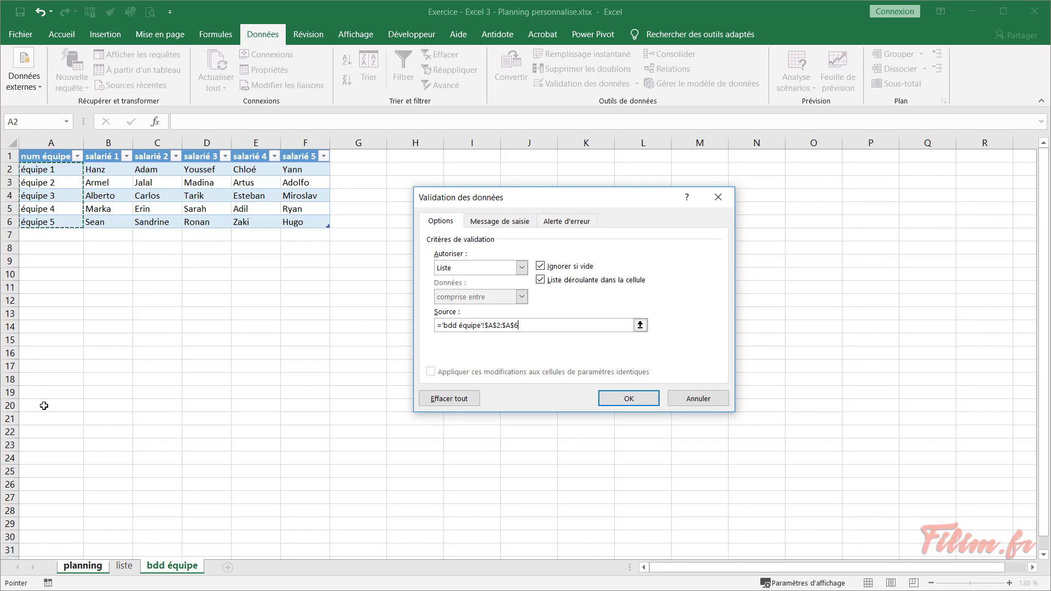
left_click(57, 153)
left_click(56, 154)
left_click(609, 398)
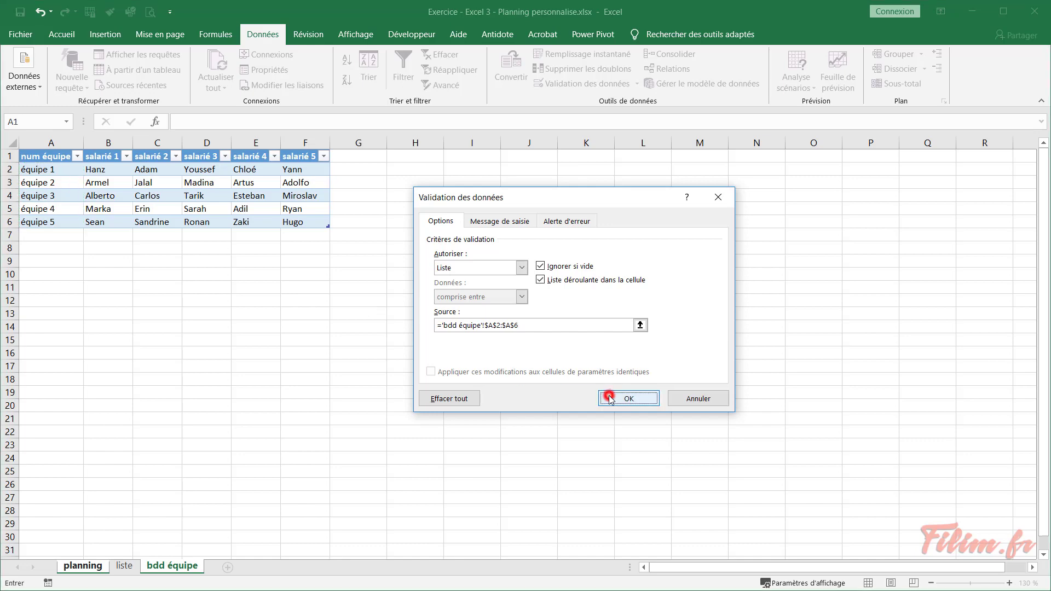
Pick équipe 4 from B11's dropdown, centre it, then view the bdd équipe sheet
left_click(206, 348)
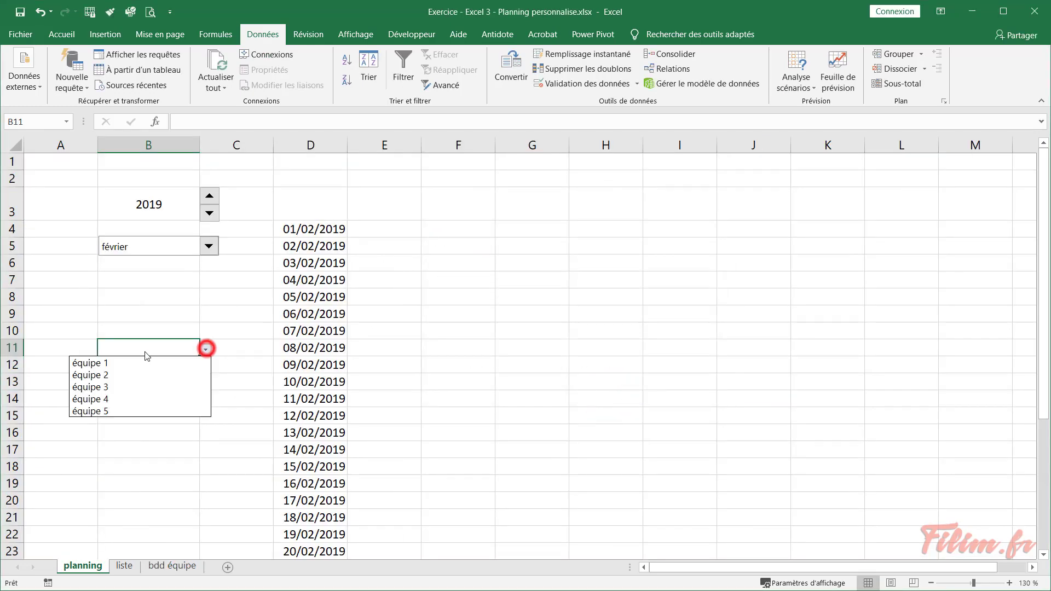
left_click(137, 386)
left_click(206, 348)
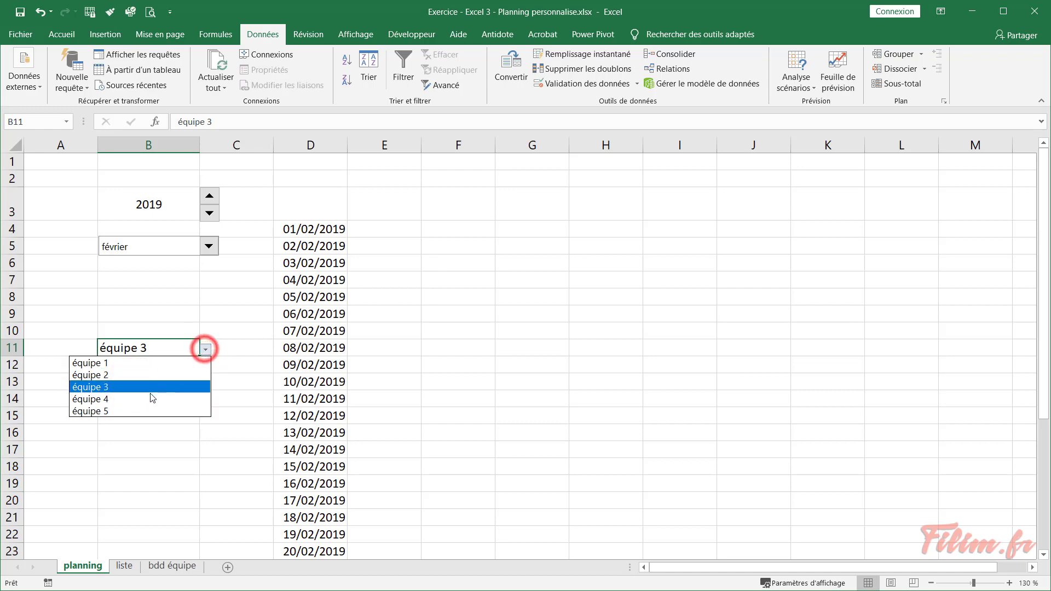
left_click(152, 398)
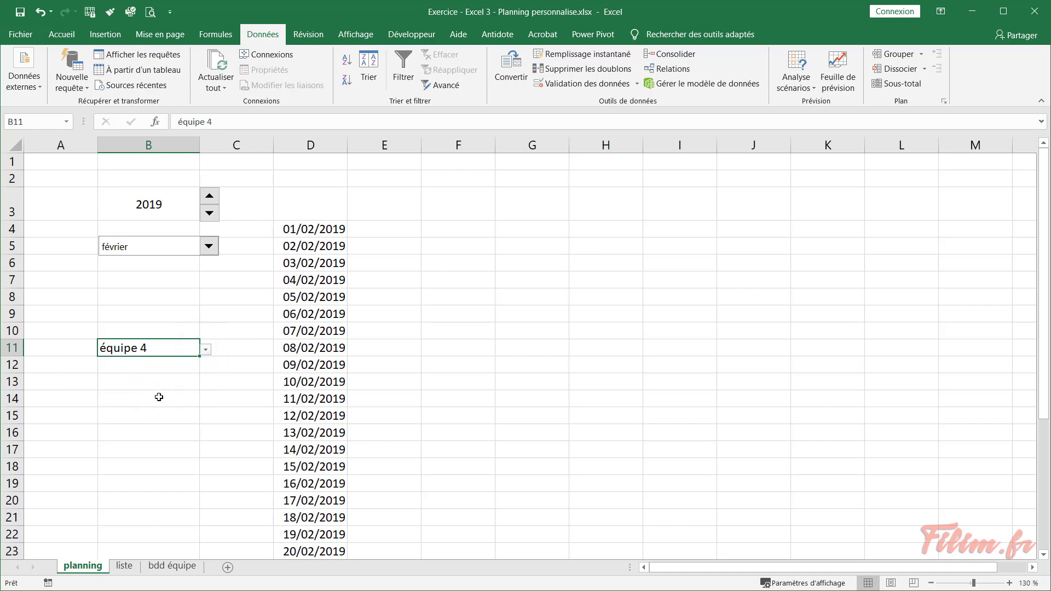
left_click(62, 34)
left_click(236, 81)
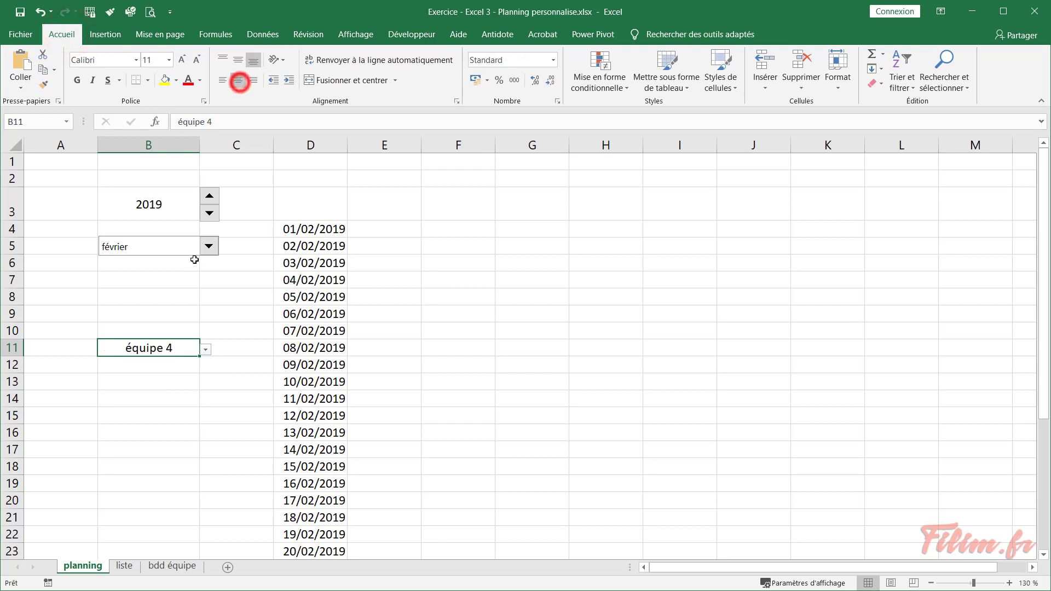
left_click(415, 205)
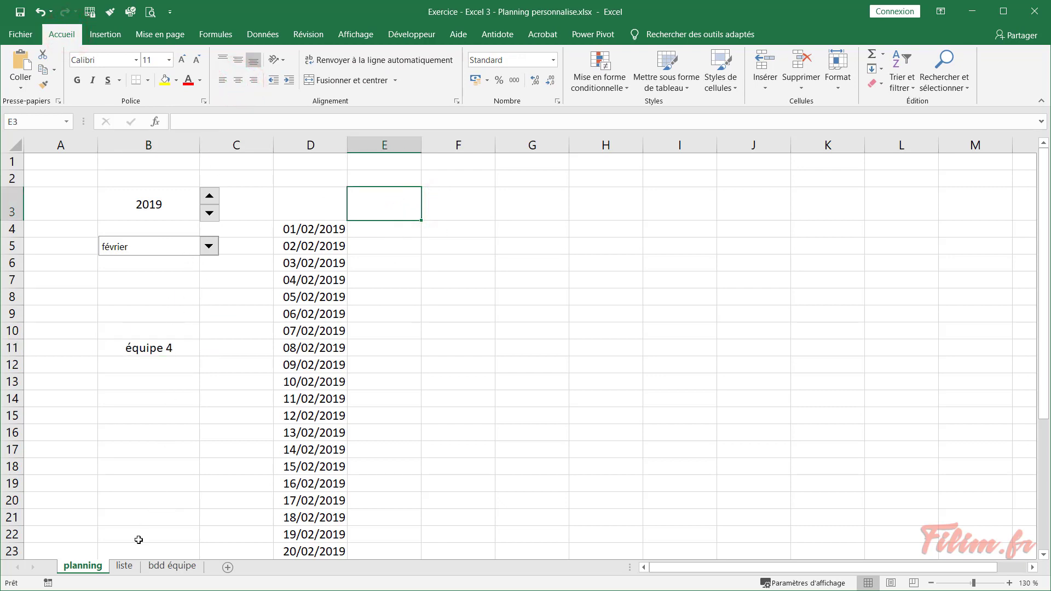
left_click(172, 565)
Look over the five équipe 4 member names in the bdd équipe table
left_click(111, 210)
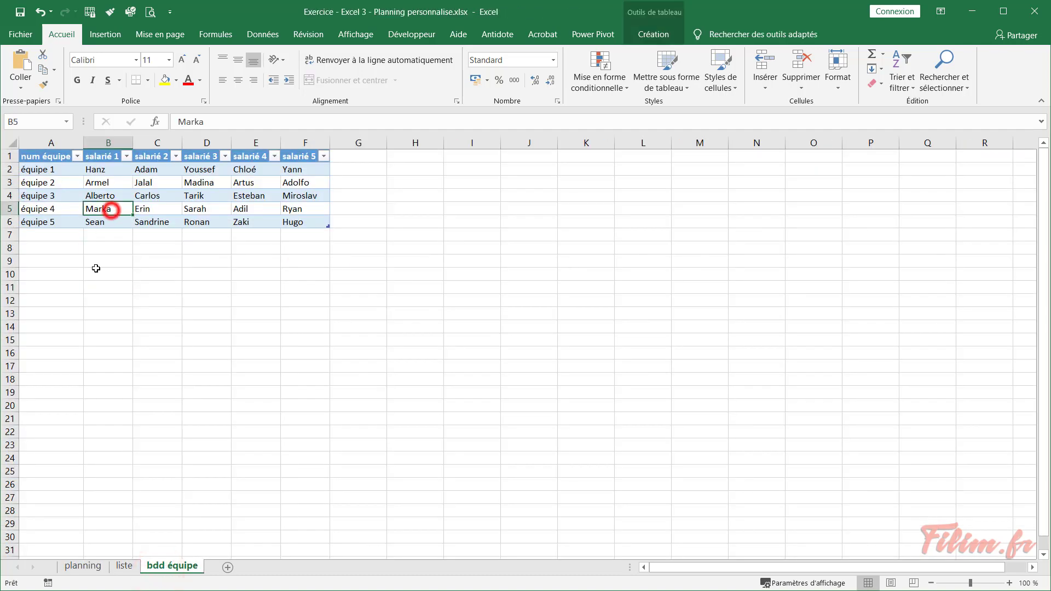
left_click(166, 207)
left_click(218, 211)
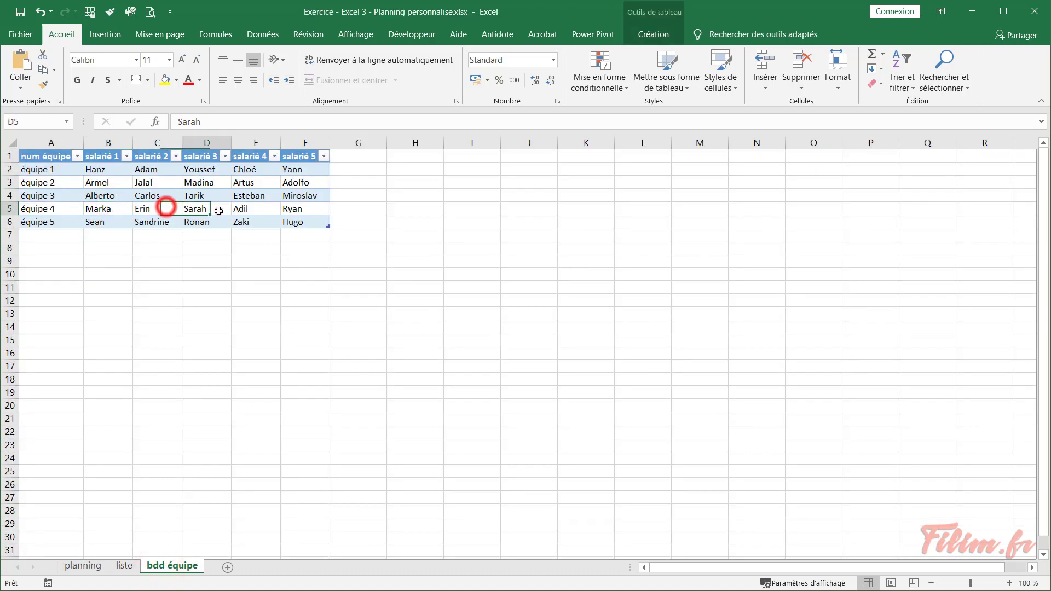
left_click(241, 209)
left_click(314, 209)
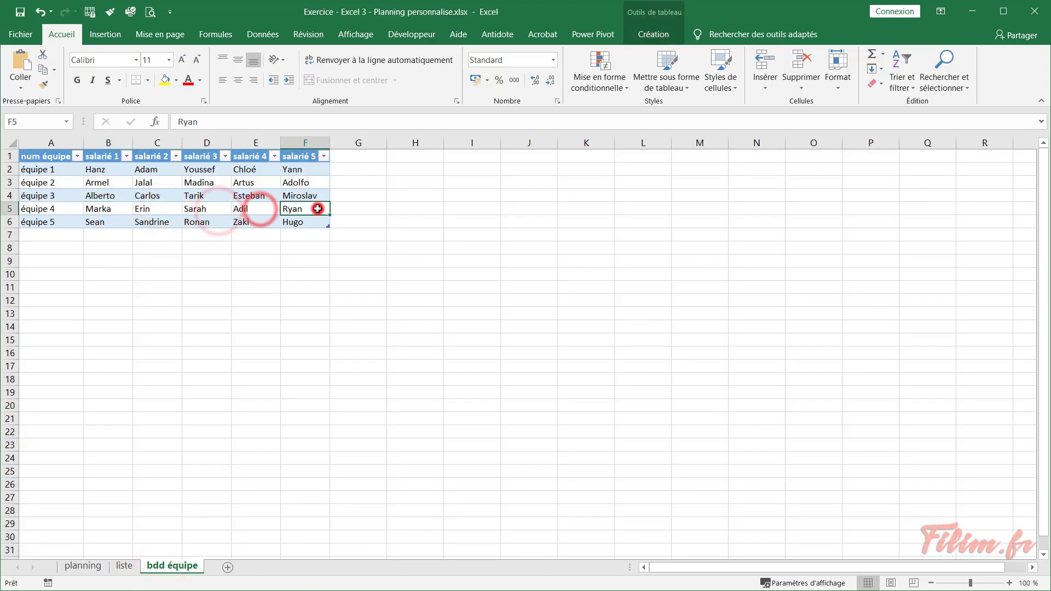
Return to the planning sheet and select E3 for the lookup formula
left_click(86, 569)
left_click(457, 208)
left_click(504, 204)
left_click(572, 202)
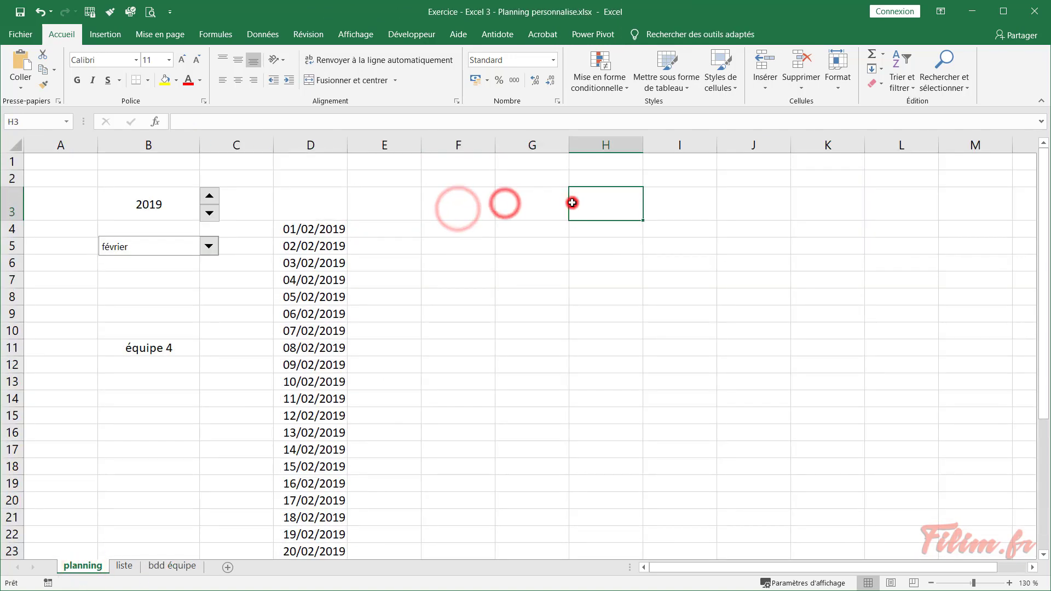
left_click(648, 200)
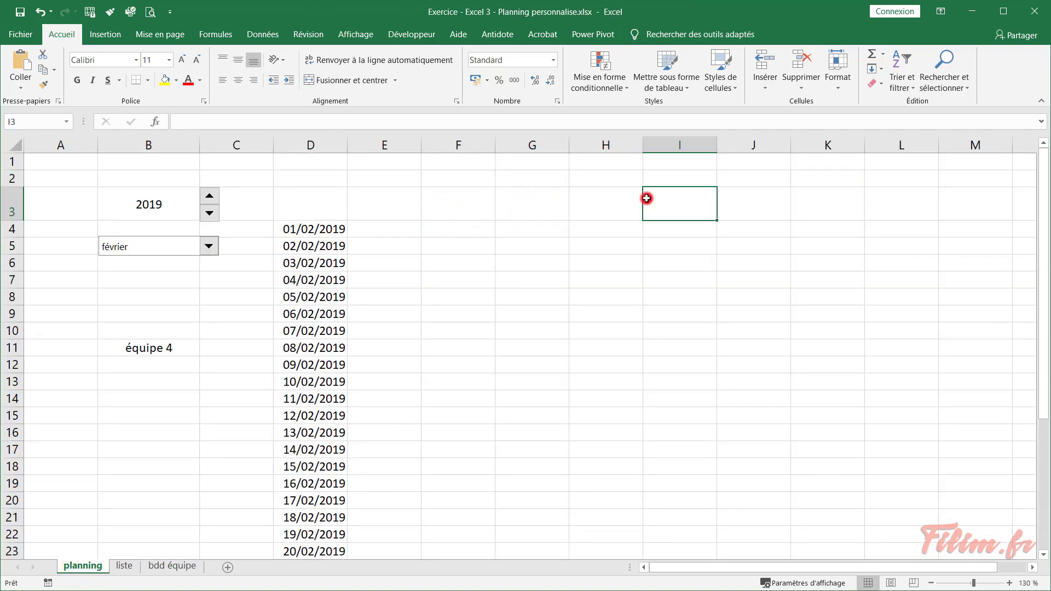
left_click(373, 192)
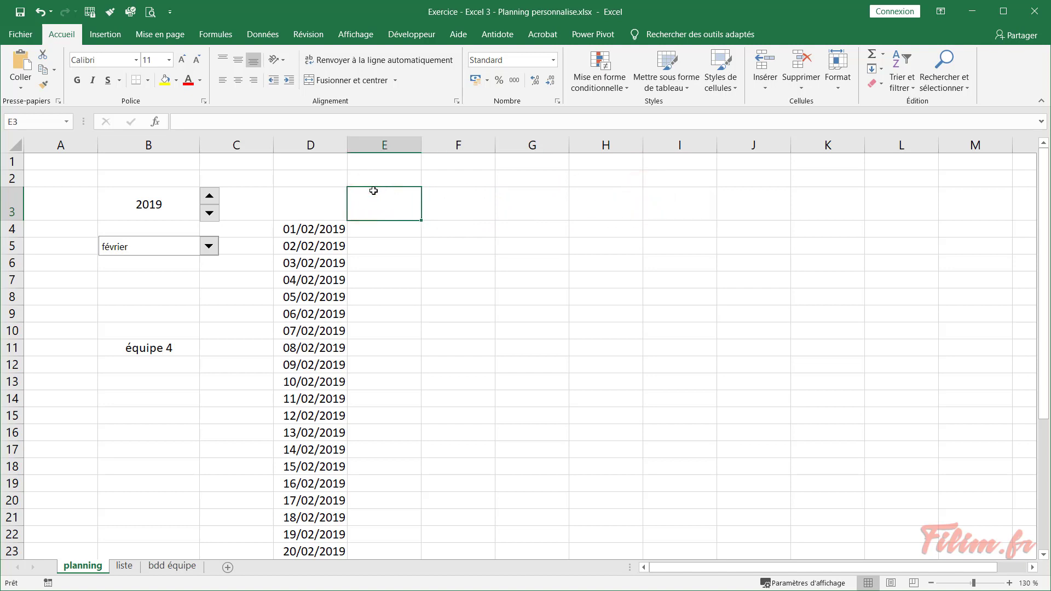
Insert RECHERCHEV into E3 from the function list and move its arguments dialog aside
left_click(155, 121)
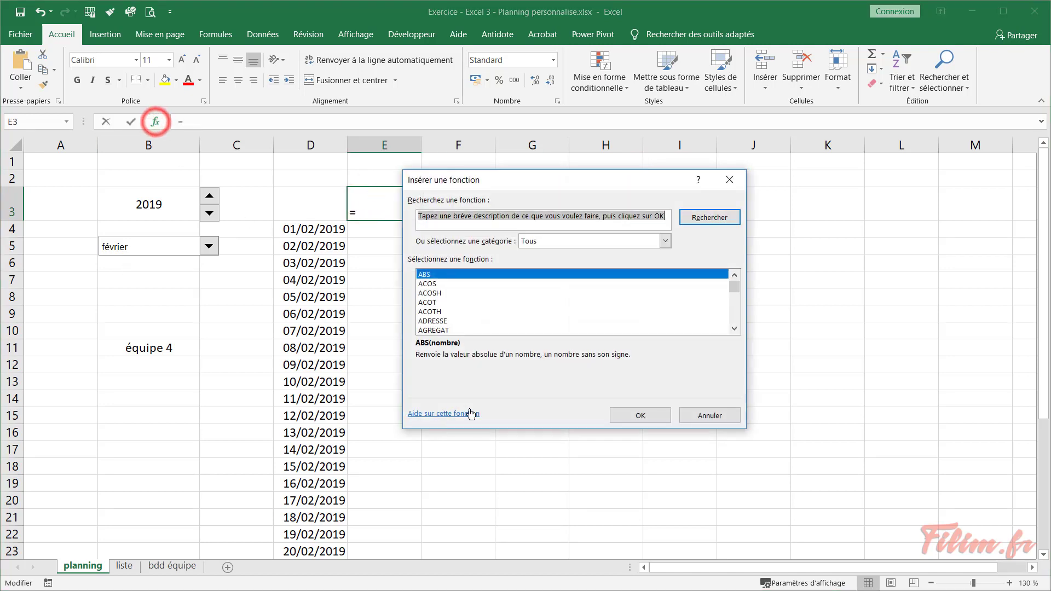
left_click(499, 303)
type("r")
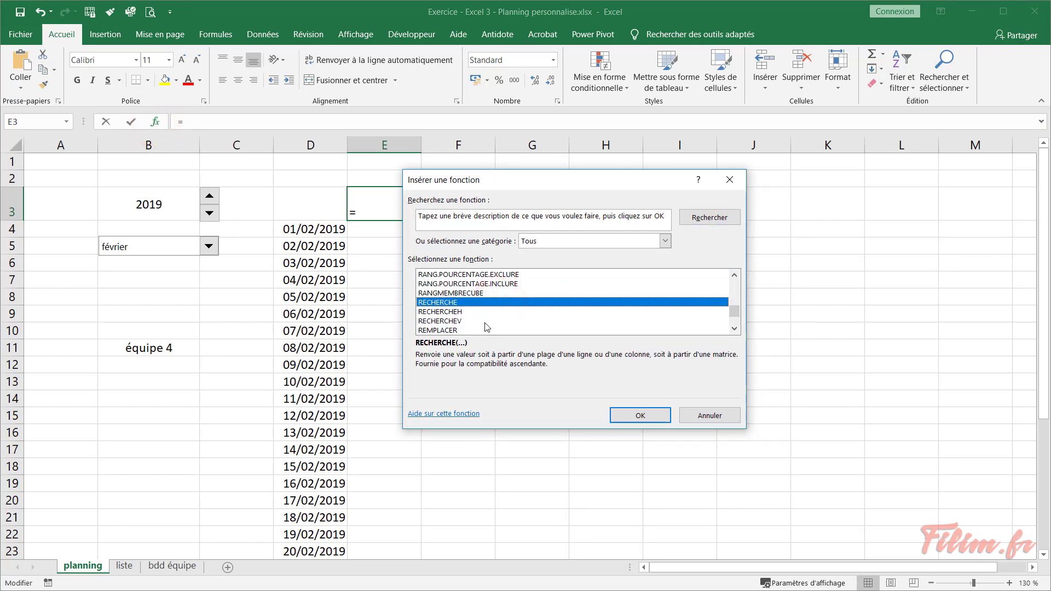
double_click(484, 324)
mouse_move(470, 192)
left_mouse_down()
mouse_move(479, 256)
mouse_move(386, 239)
mouse_move(467, 221)
mouse_move(412, 234)
left_mouse_up()
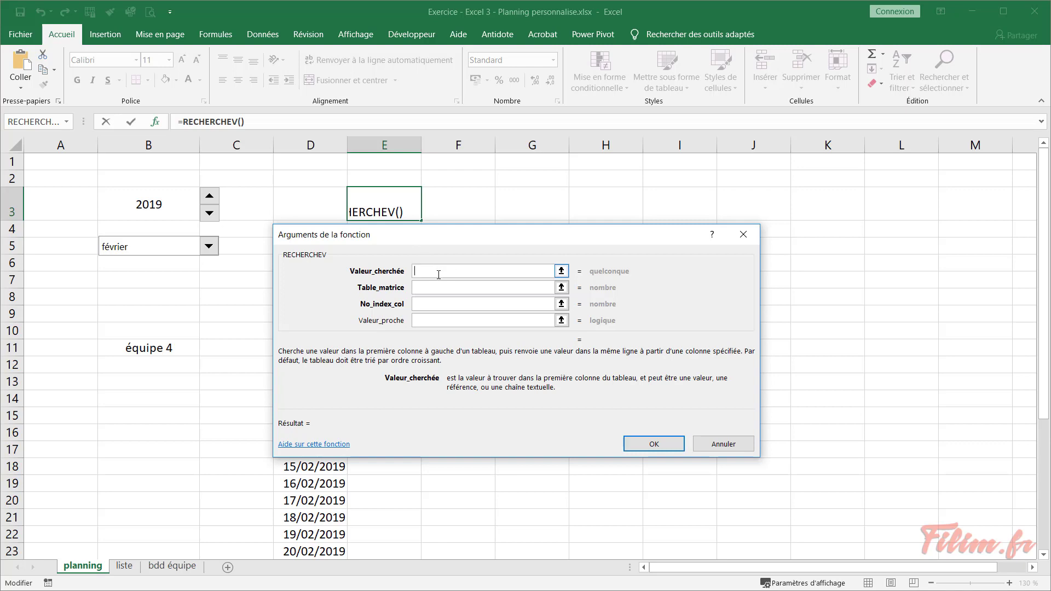
Complete E3 as =RECHERCHEV(B11;Tableau1;2;0), returning équipe 4's first member
left_click(167, 349)
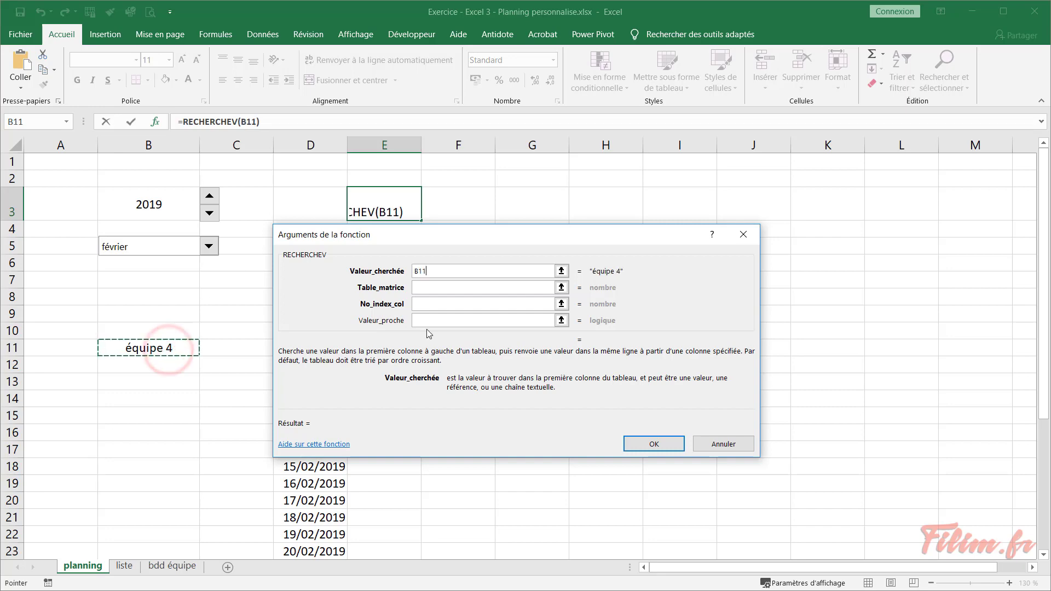
left_click(422, 288)
left_click(124, 567)
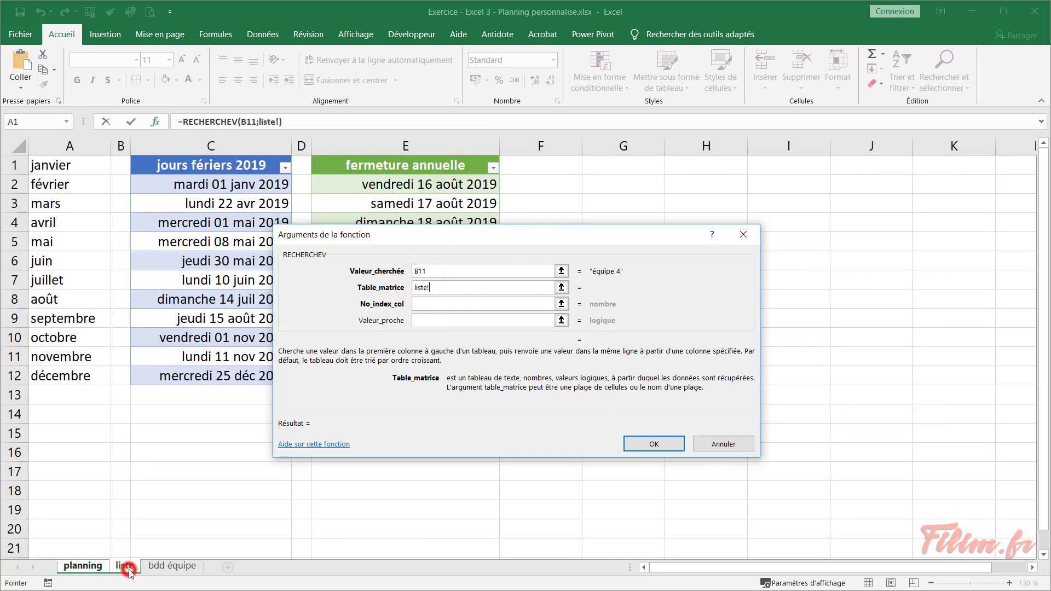
left_click(164, 567)
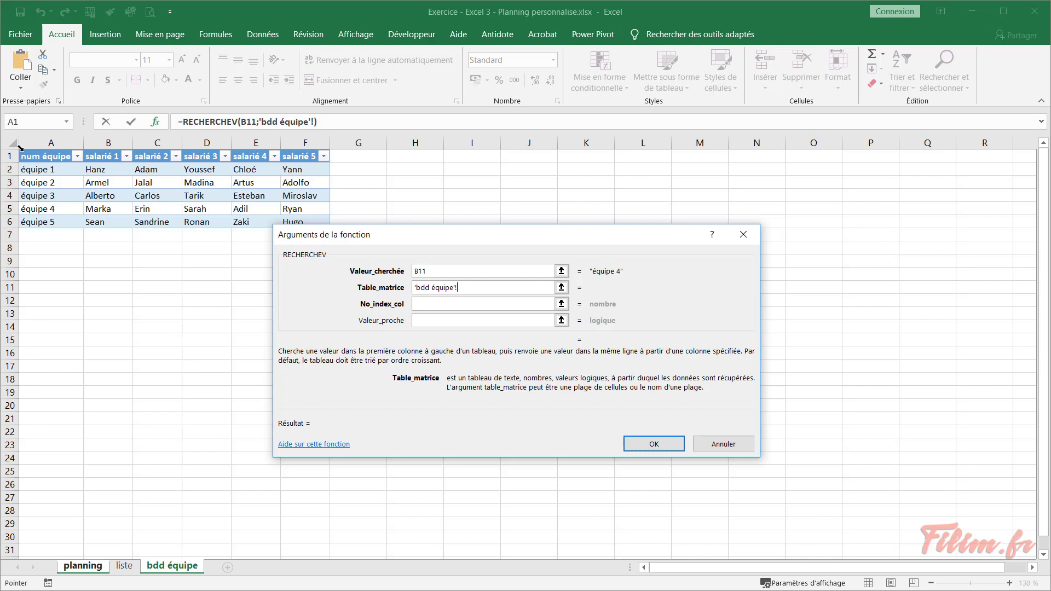
left_click(21, 151)
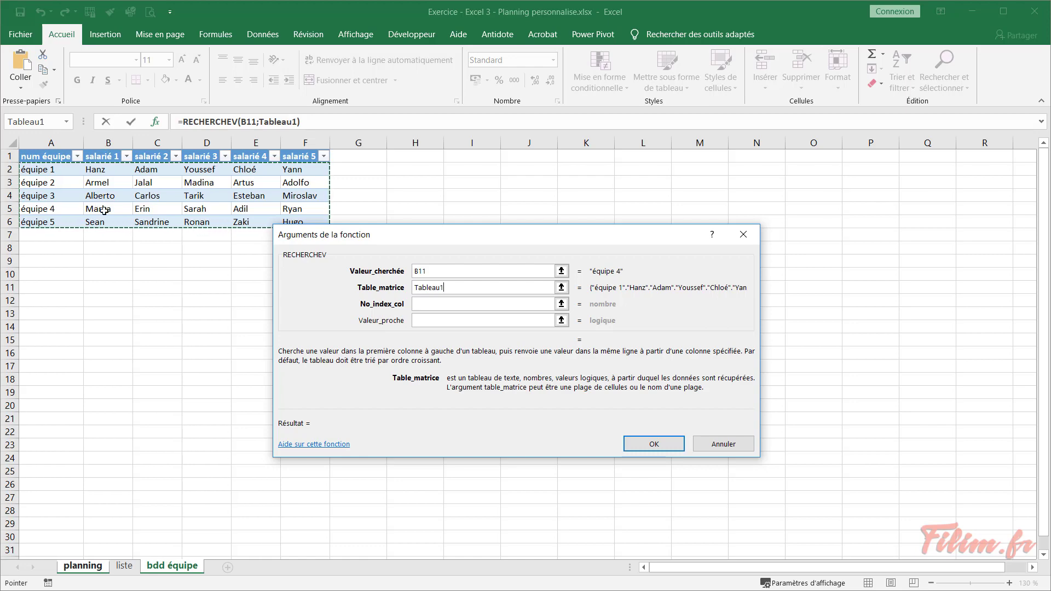
left_click(424, 304)
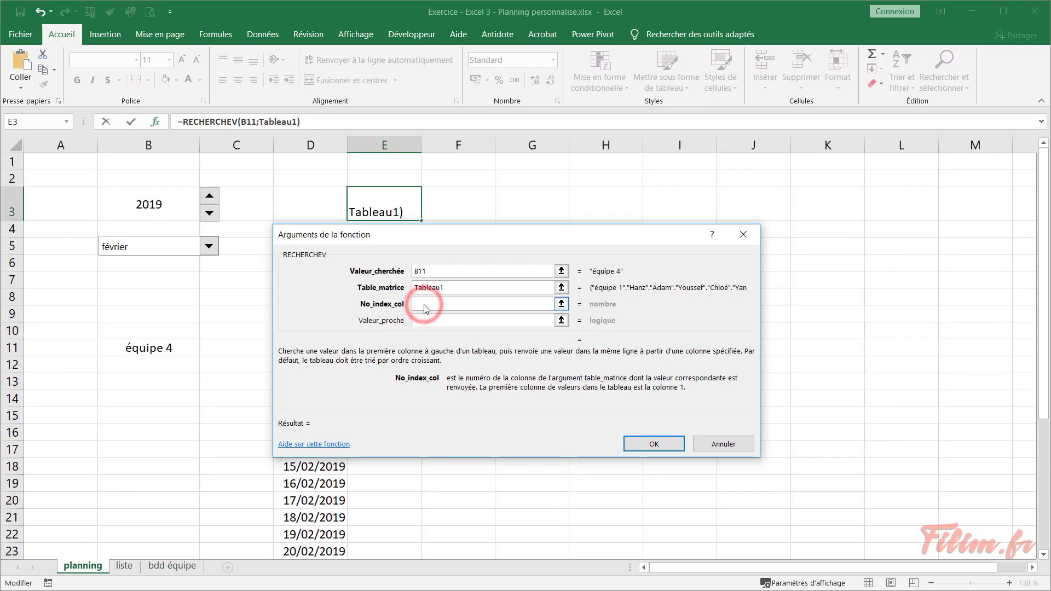
type("2")
key("Tab")
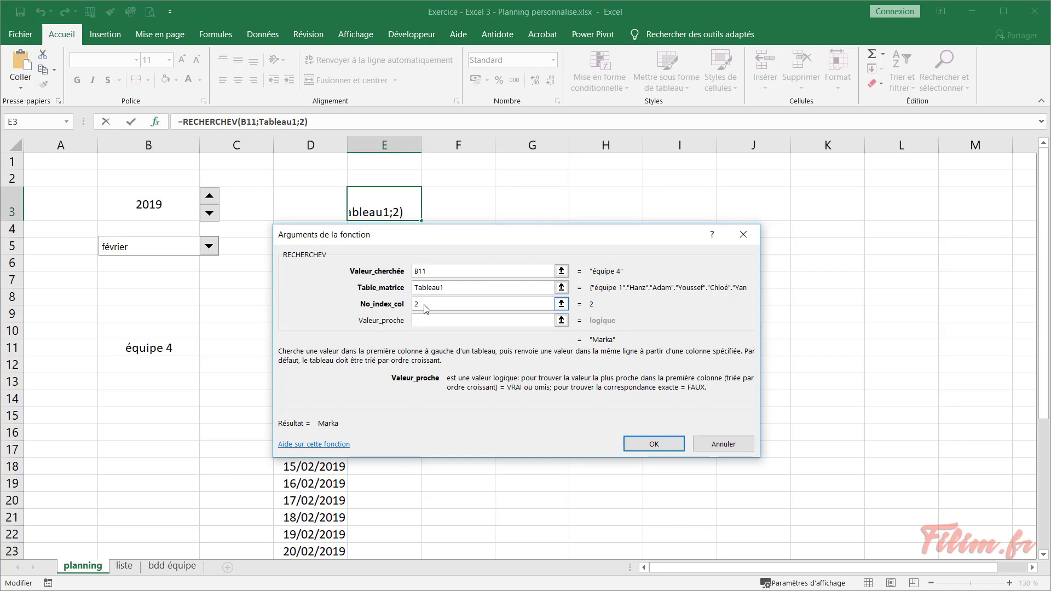
type("0")
key("Return")
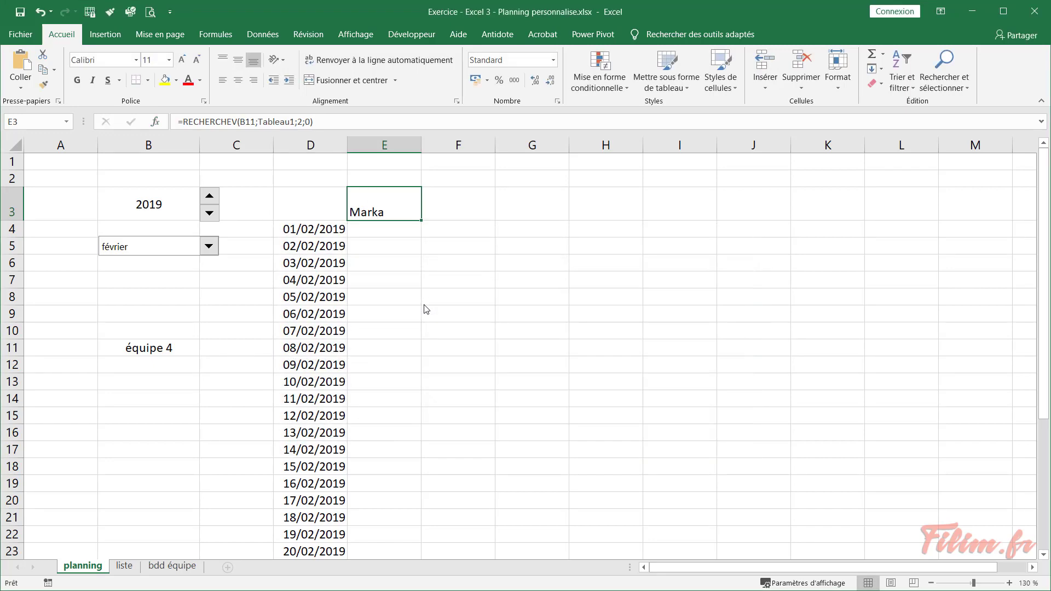
Centre Marka horizontally and vertically in E3, then check the still-empty cells F3 to I3
left_click(237, 81)
left_click(237, 60)
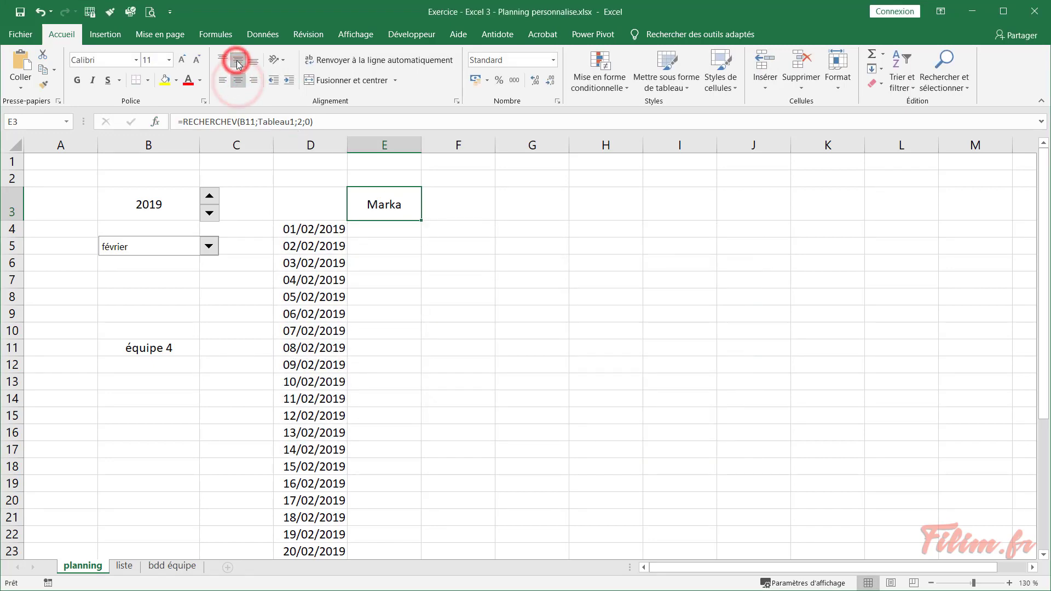
left_click(464, 204)
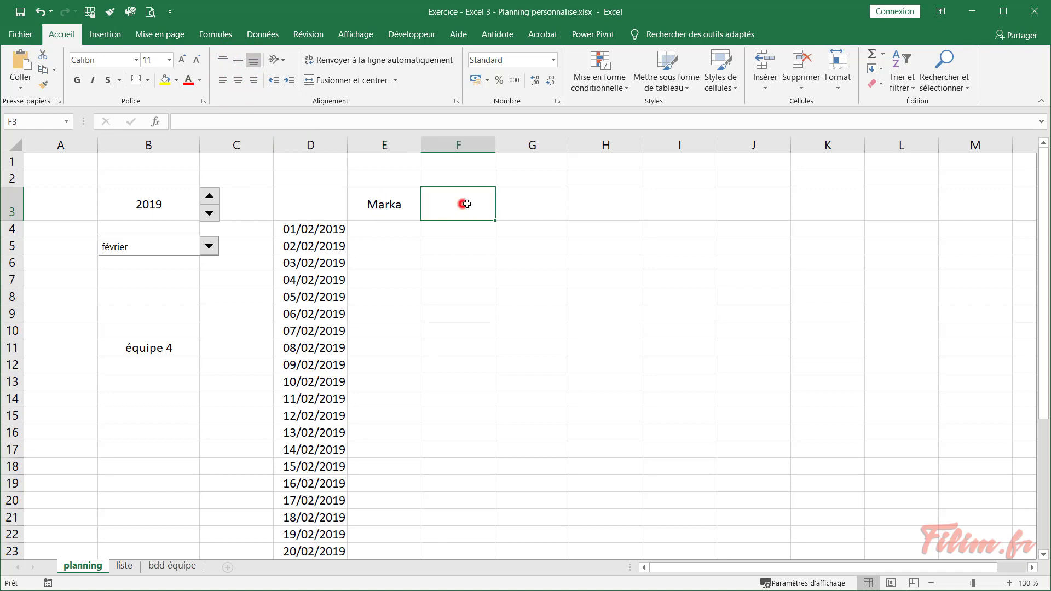
left_click(531, 205)
left_click(584, 205)
left_click(666, 206)
Re-enter E3's RECHERCHEV formula unchanged to confirm it still returns Marka
left_click(395, 208)
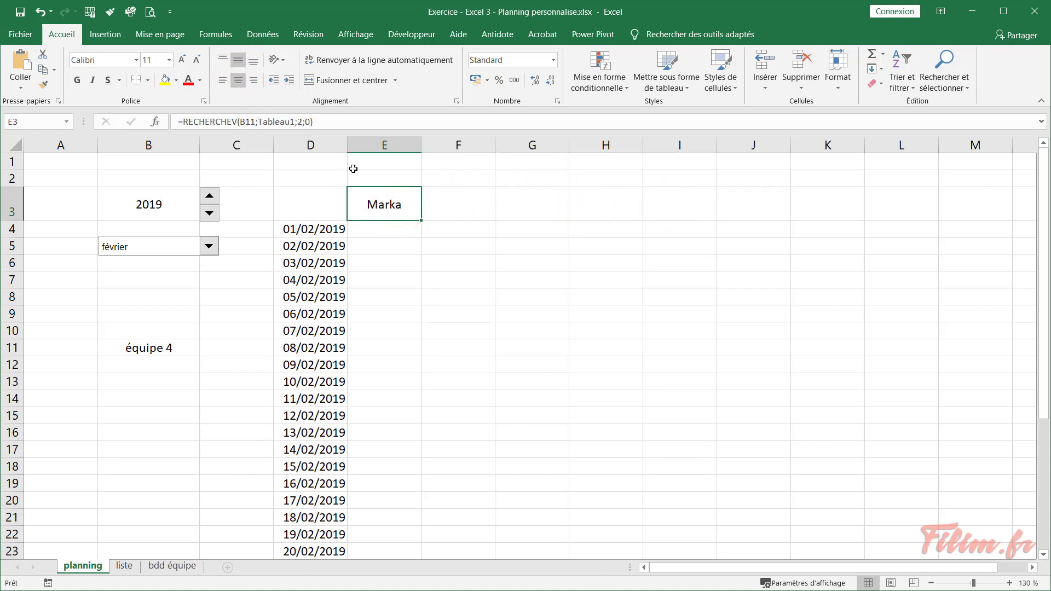
double_click(300, 122)
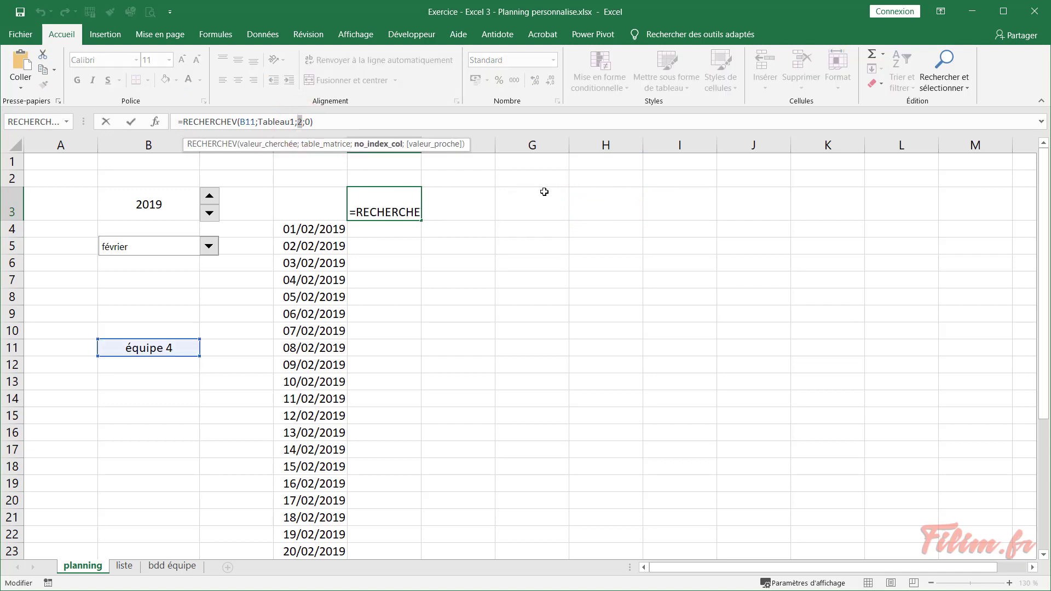
key("Return")
left_click(672, 204)
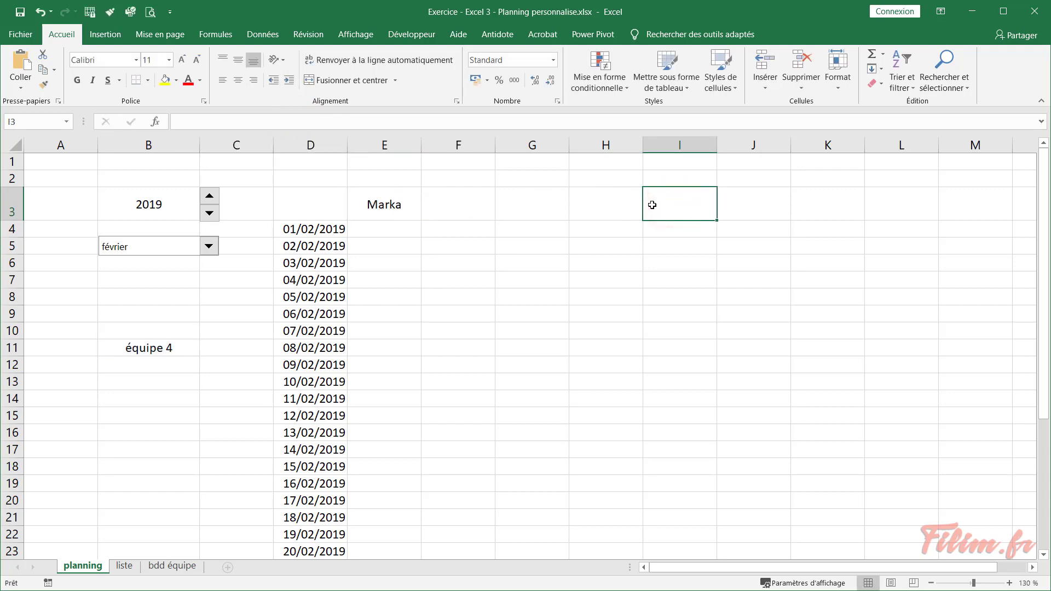
left_click(405, 205)
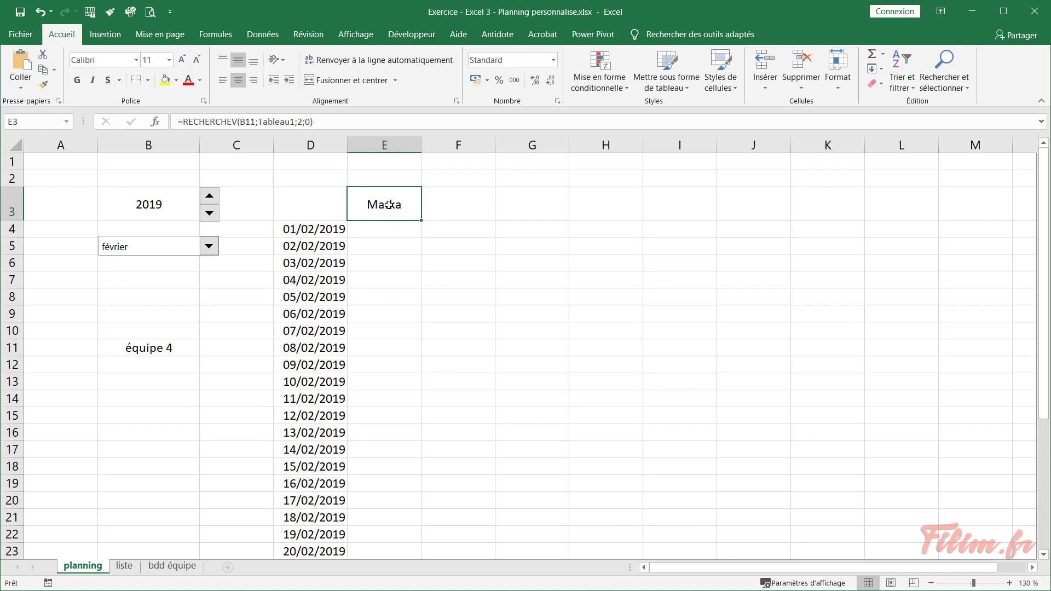
Enter 2 in E2, centre it, and fill it across to I2 as the series 2 to 6
left_click(403, 179)
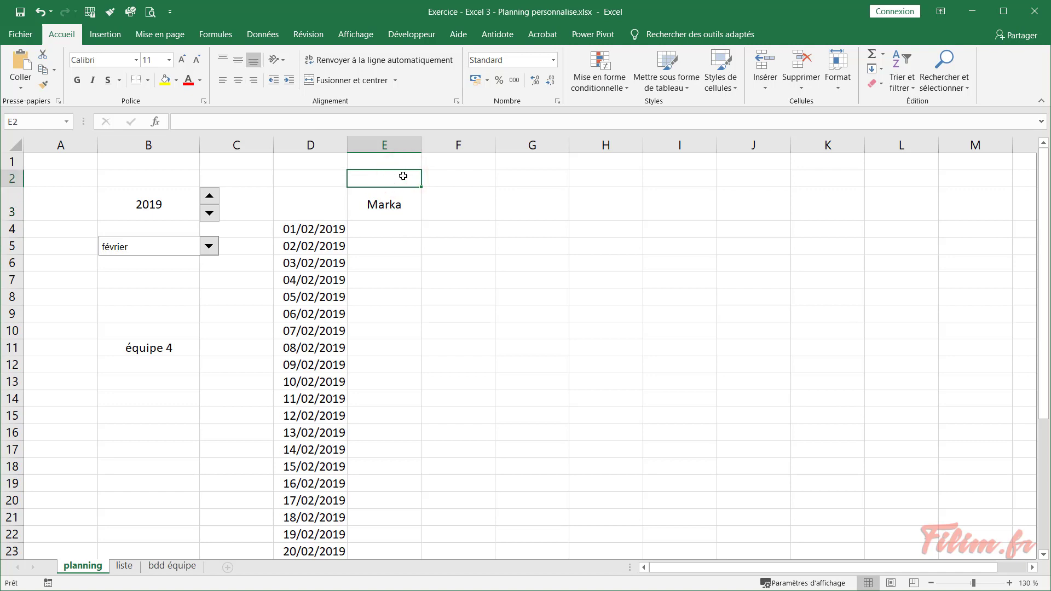
type("2")
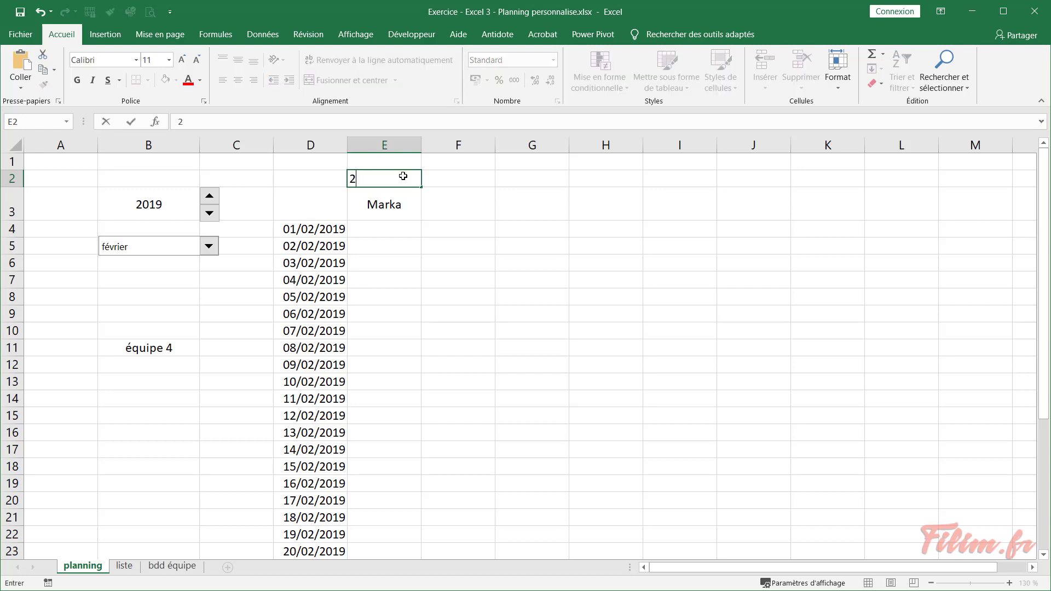
key("Return")
left_click(403, 175)
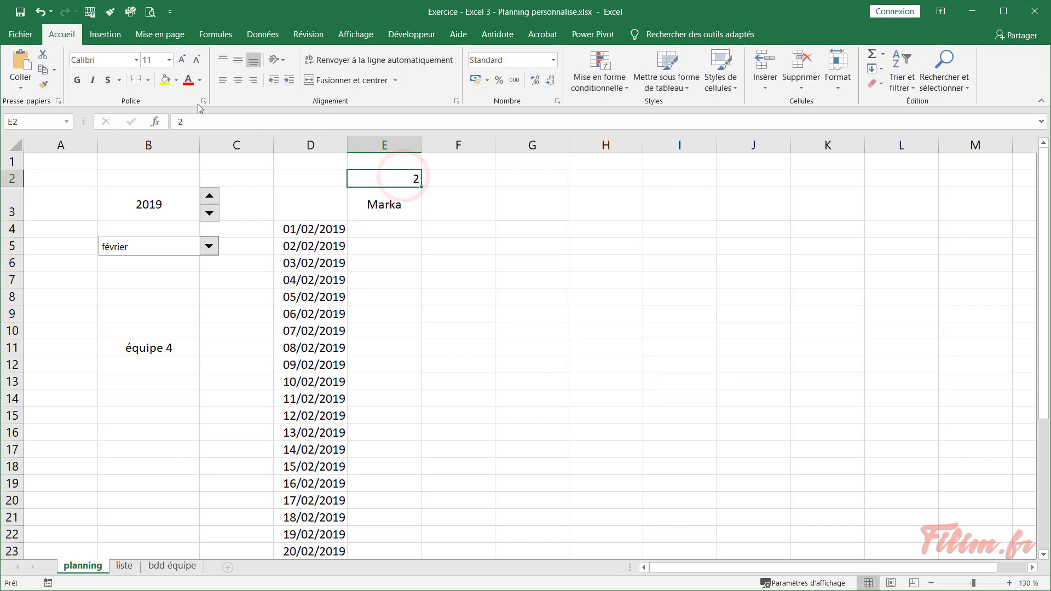
left_click(237, 80)
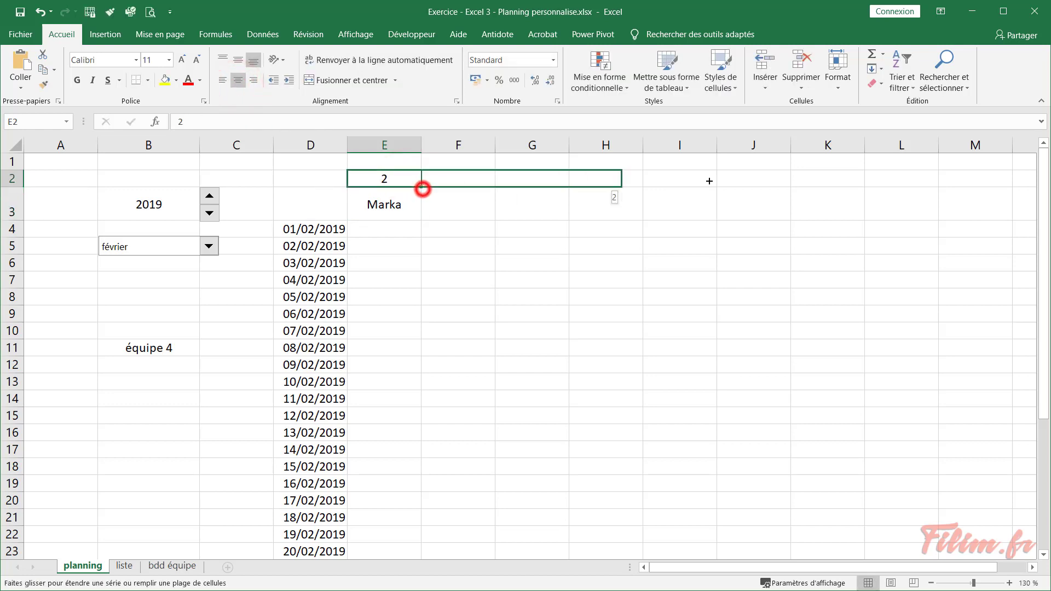
left_click_drag(423, 189, 717, 192)
left_click(725, 196)
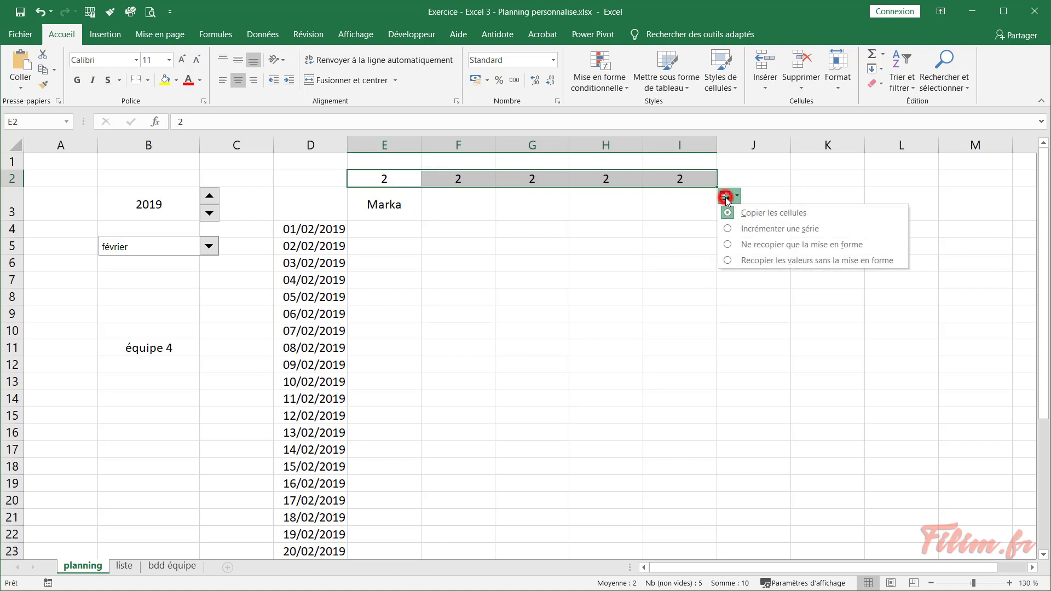
left_click(738, 229)
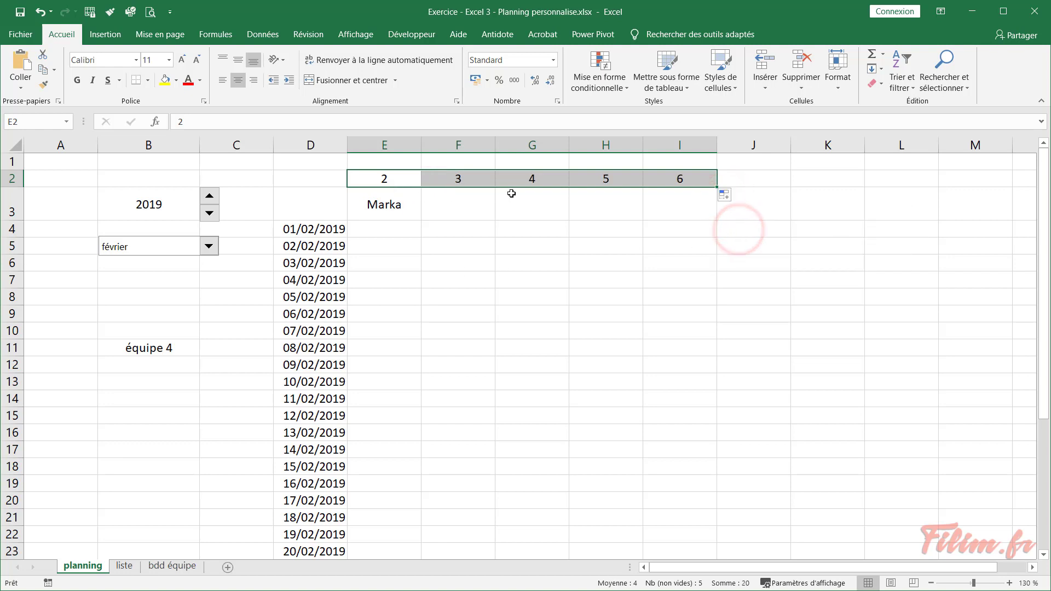
left_click(373, 213)
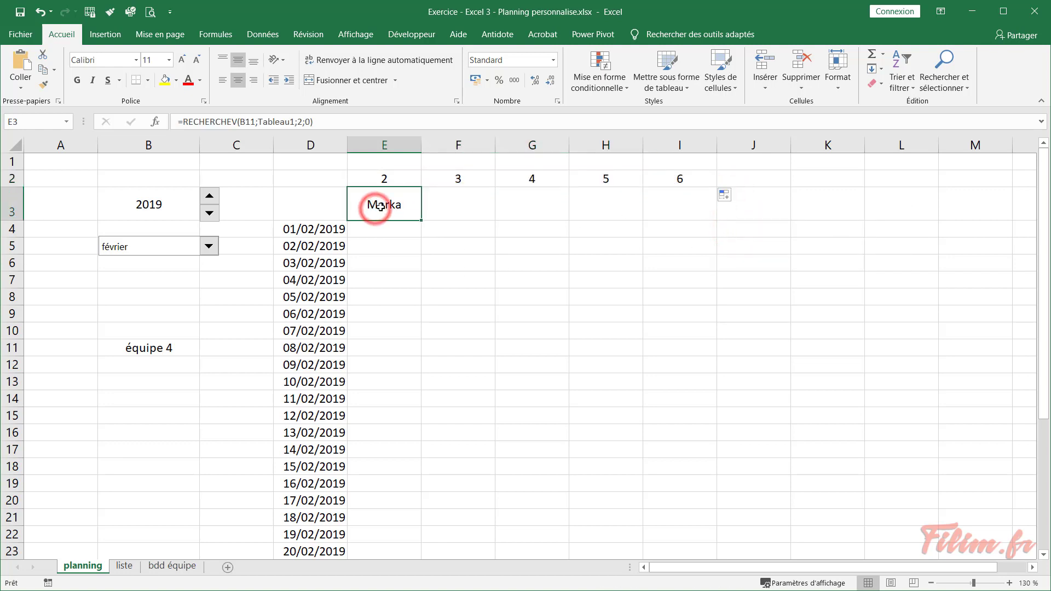
In E3's lookup, take the column number from E2 and make the team reference $B$11
left_click(159, 121)
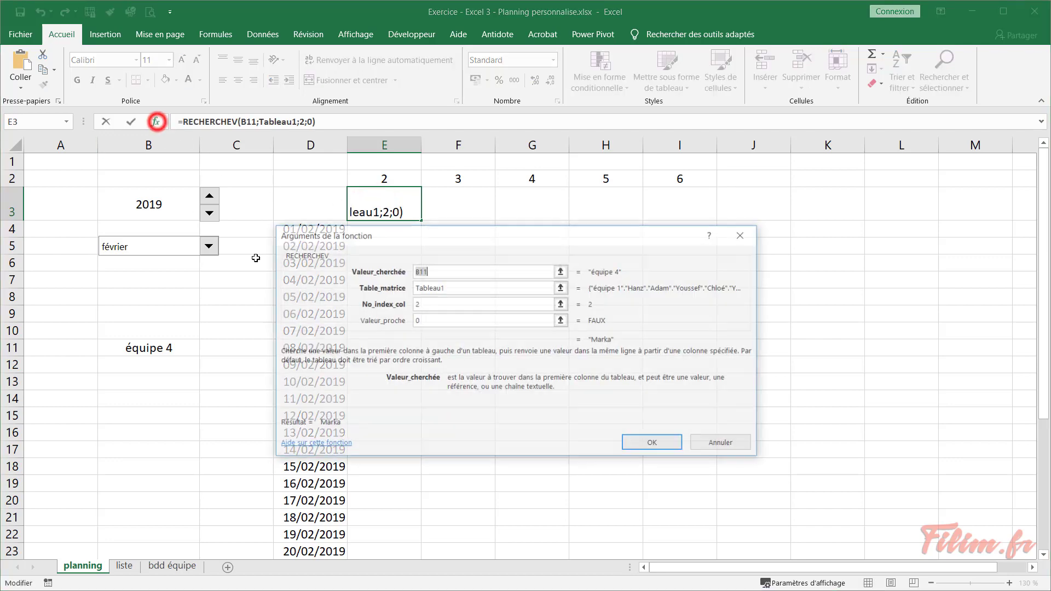
left_click(427, 302)
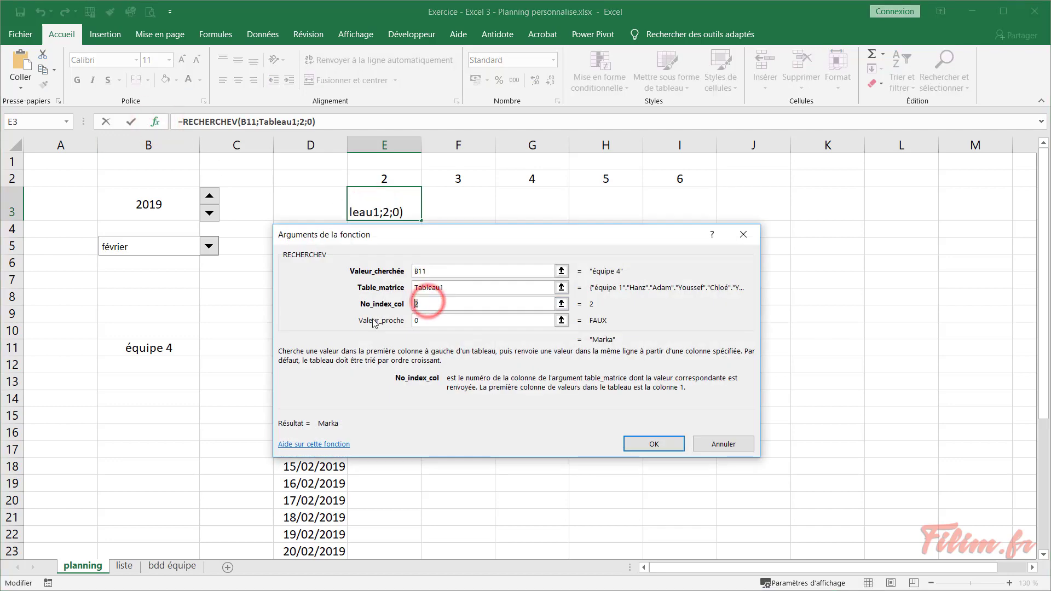
left_click(374, 182)
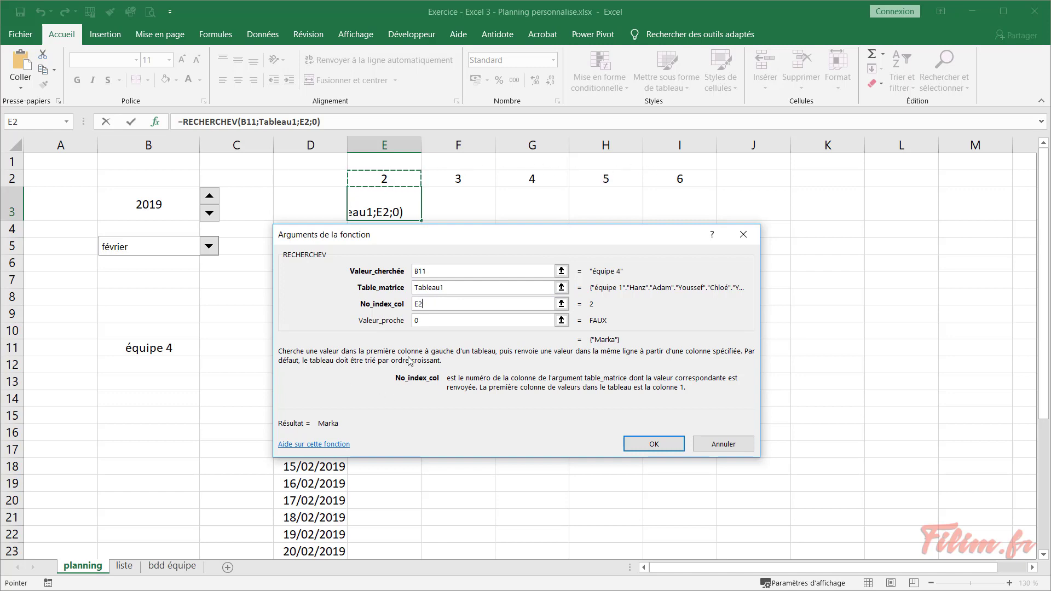
double_click(430, 271)
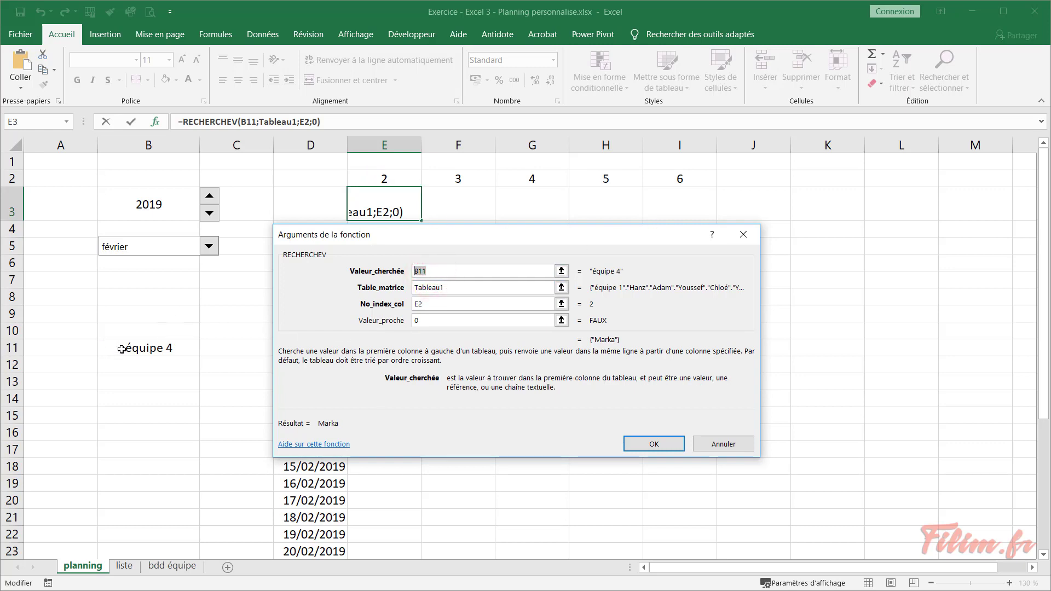
double_click(428, 271)
key("F4")
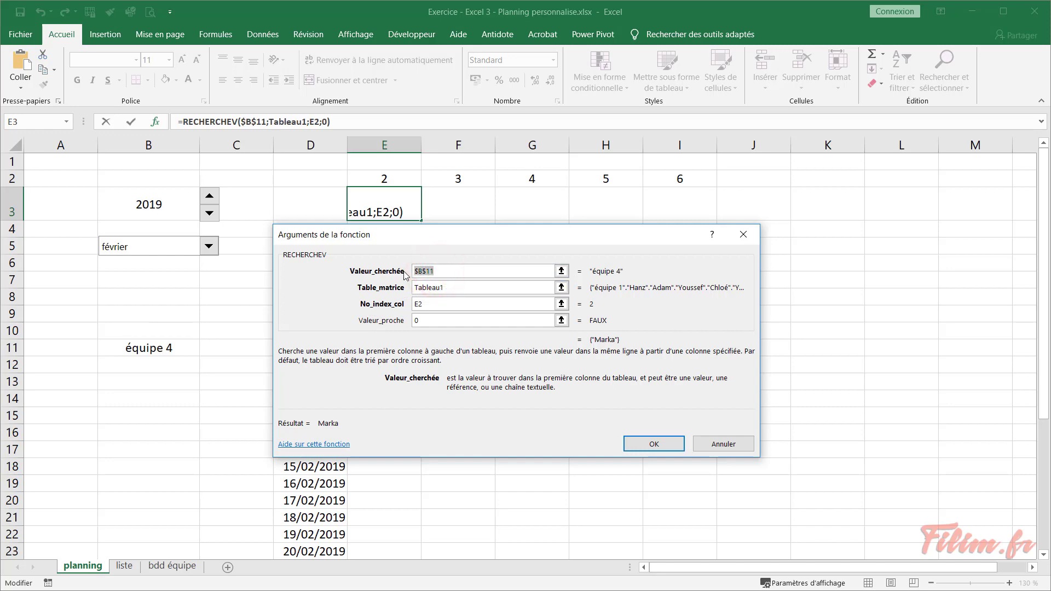
Reset the lookup table argument to the whole team table Tableau1 and confirm the formula
left_click(456, 289)
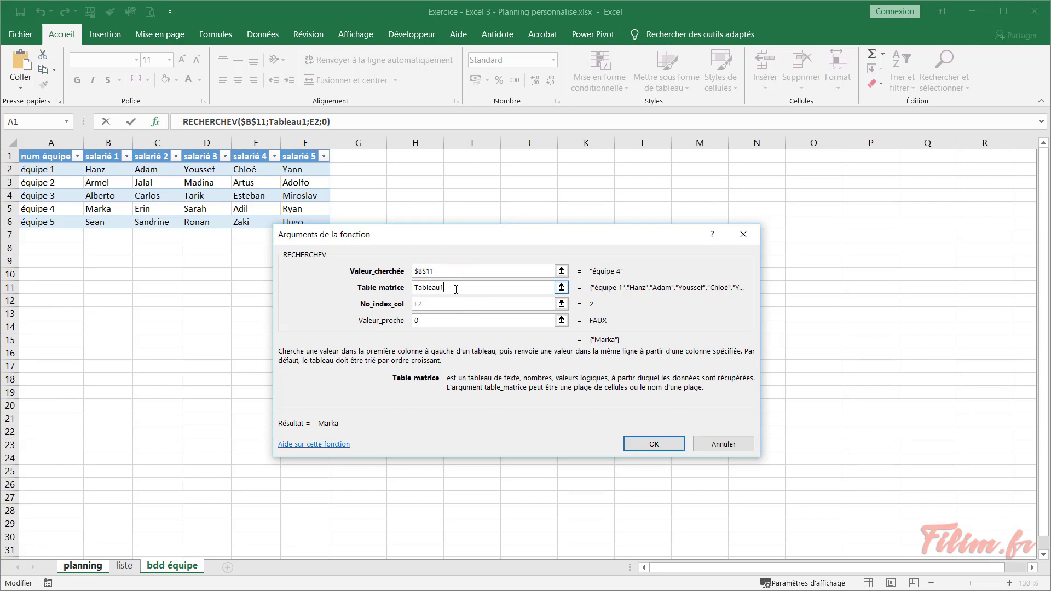
double_click(456, 288)
key("BackSpace")
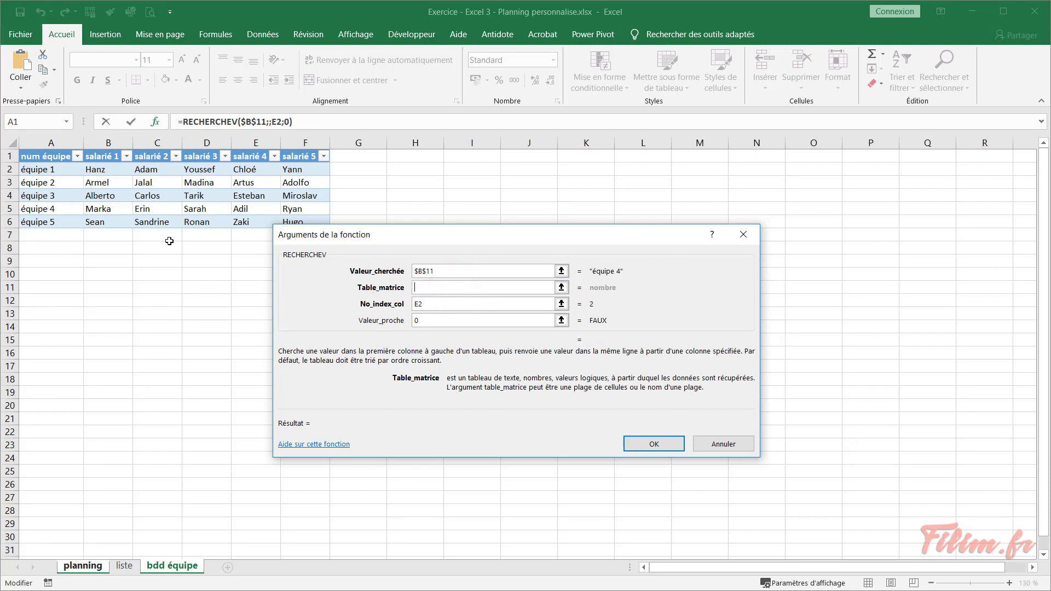
left_click_drag(64, 169, 289, 222)
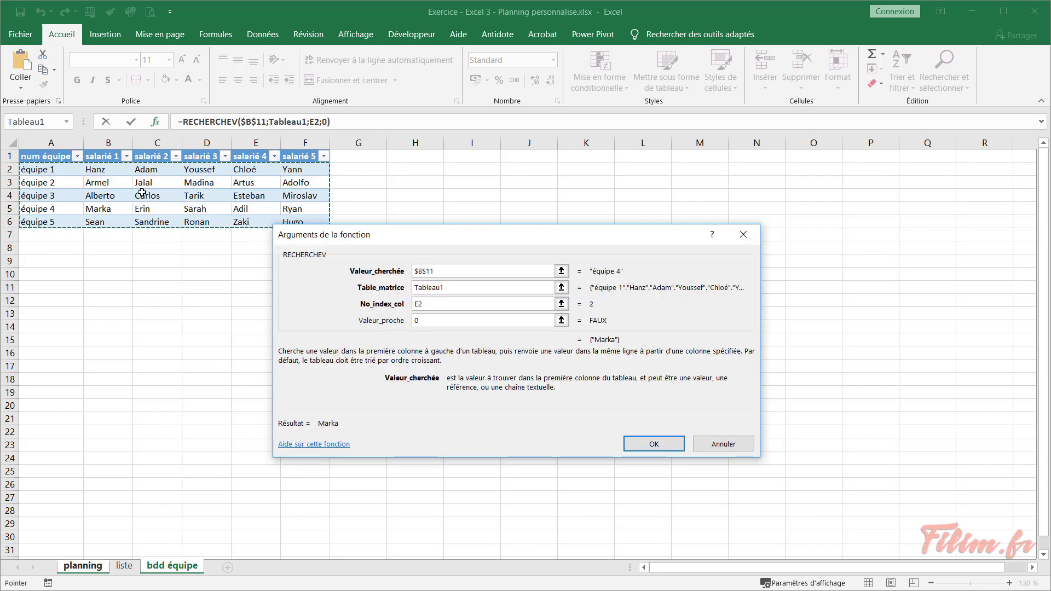
left_click_drag(40, 176, 293, 251)
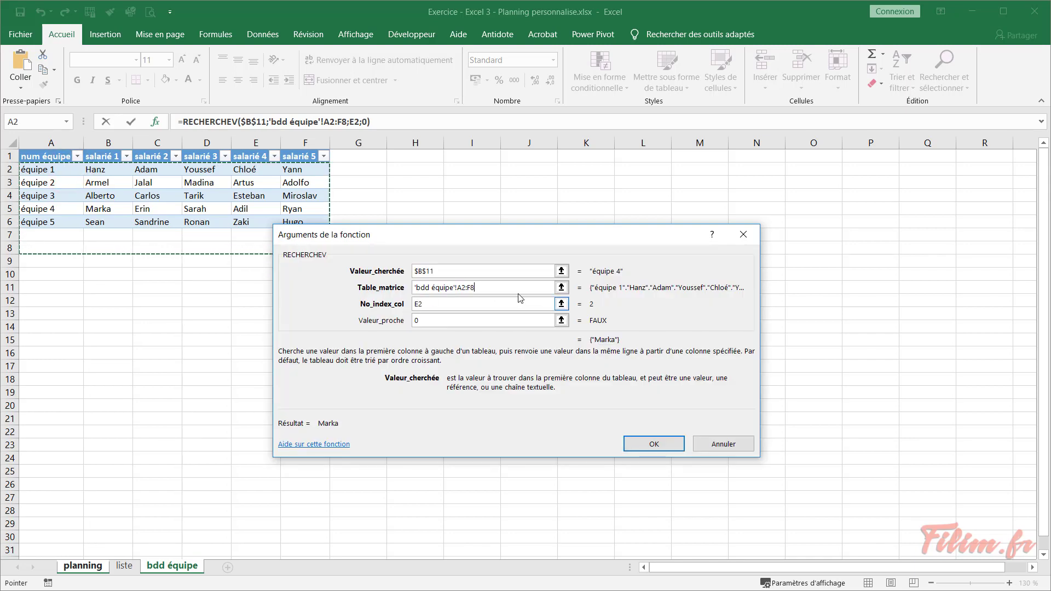
left_click_drag(482, 286, 400, 292)
key("F4")
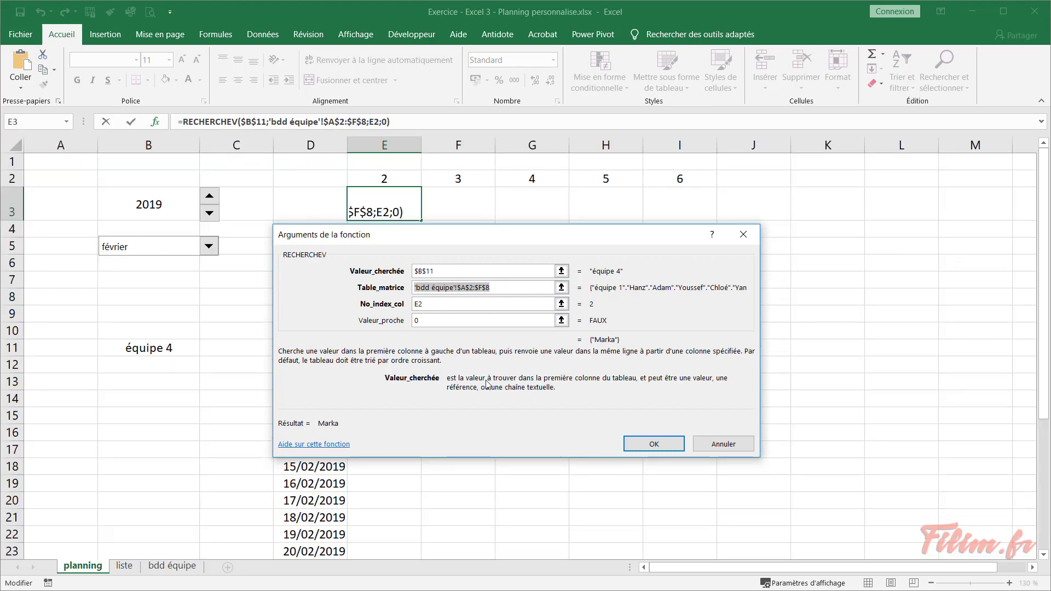
key("Delete")
left_click(172, 565)
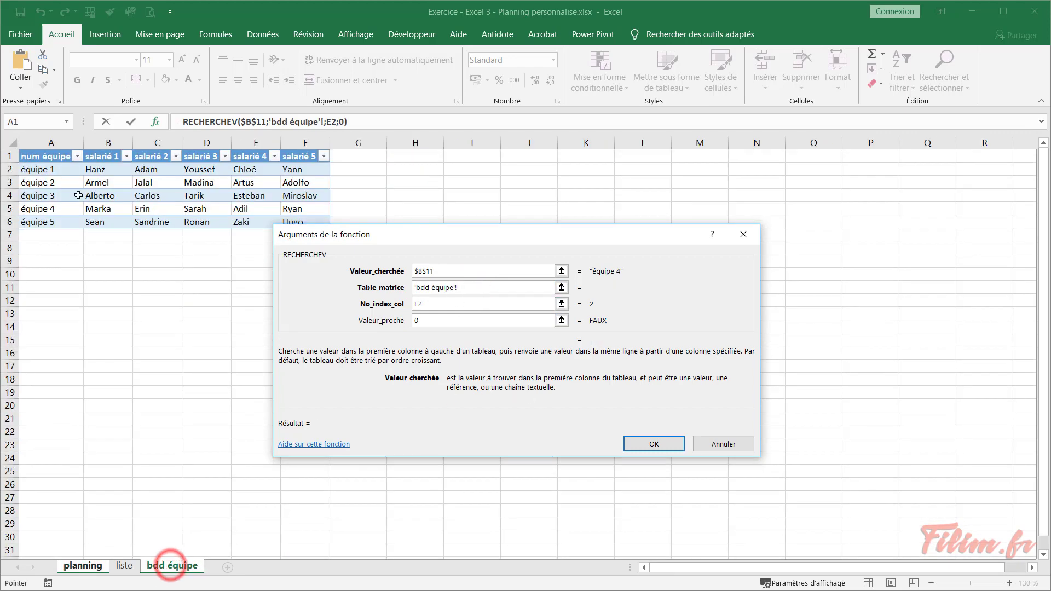
left_click(20, 148)
left_click(645, 442)
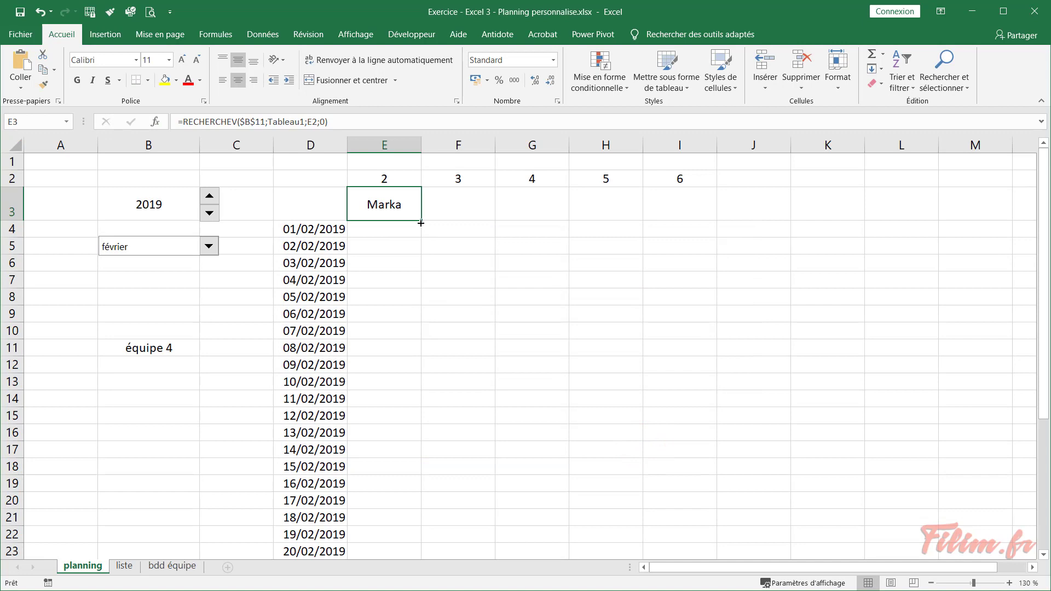
Copy the name lookup across E3:I3 and set the team in B11 to équipe 2
left_click_drag(420, 223, 717, 221)
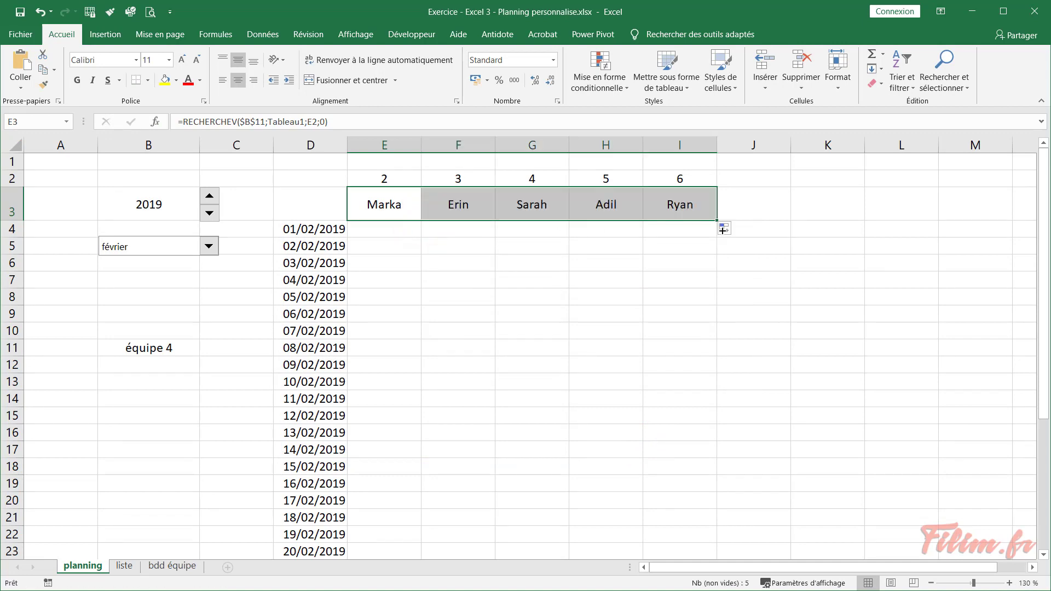
left_click(169, 348)
left_click(206, 350)
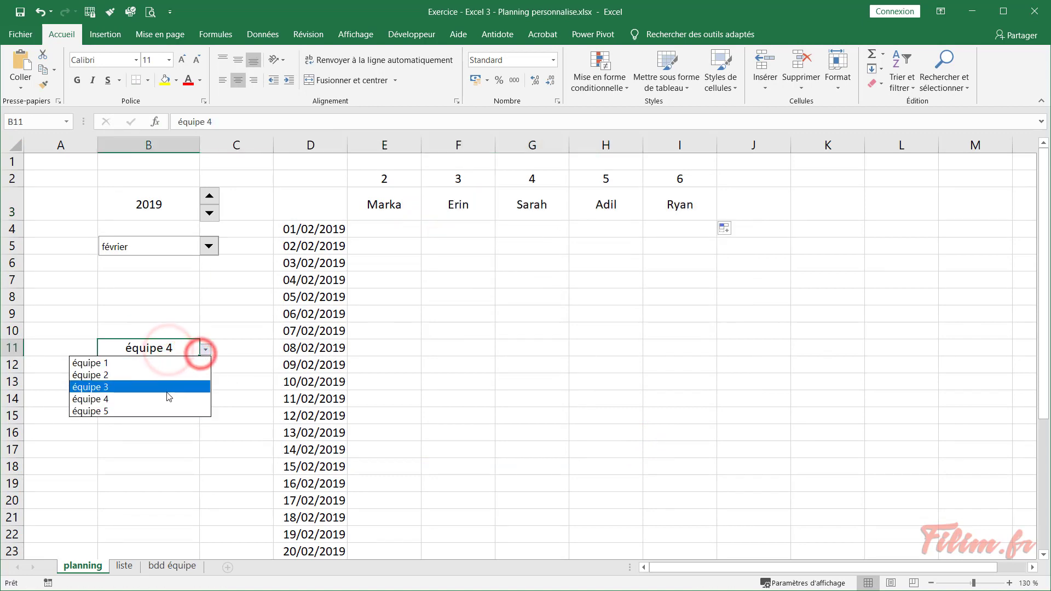
left_click(166, 387)
left_click(204, 345)
left_click(197, 345)
left_click(206, 349)
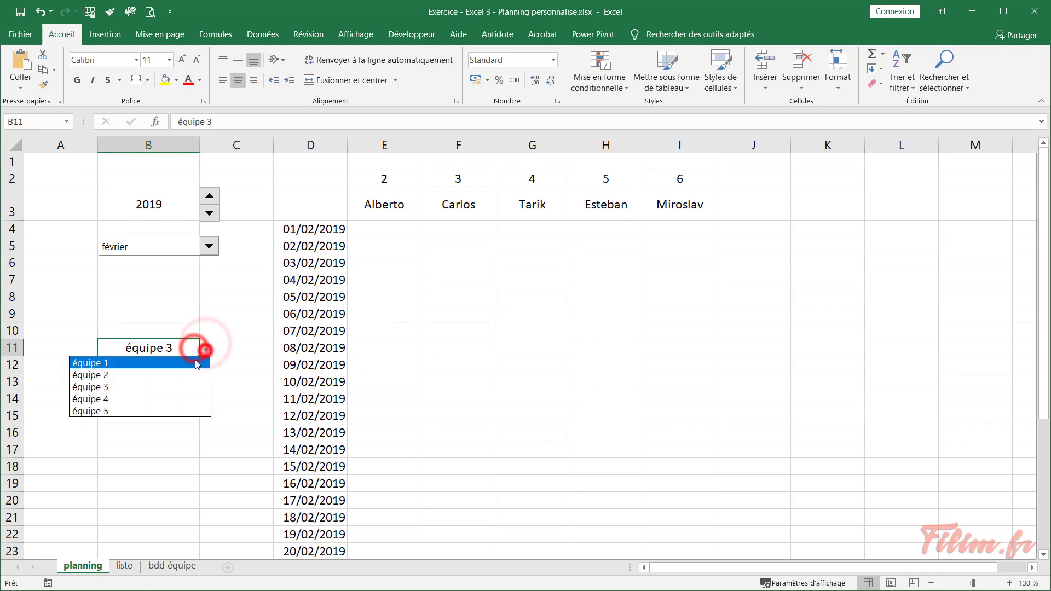
left_click(179, 376)
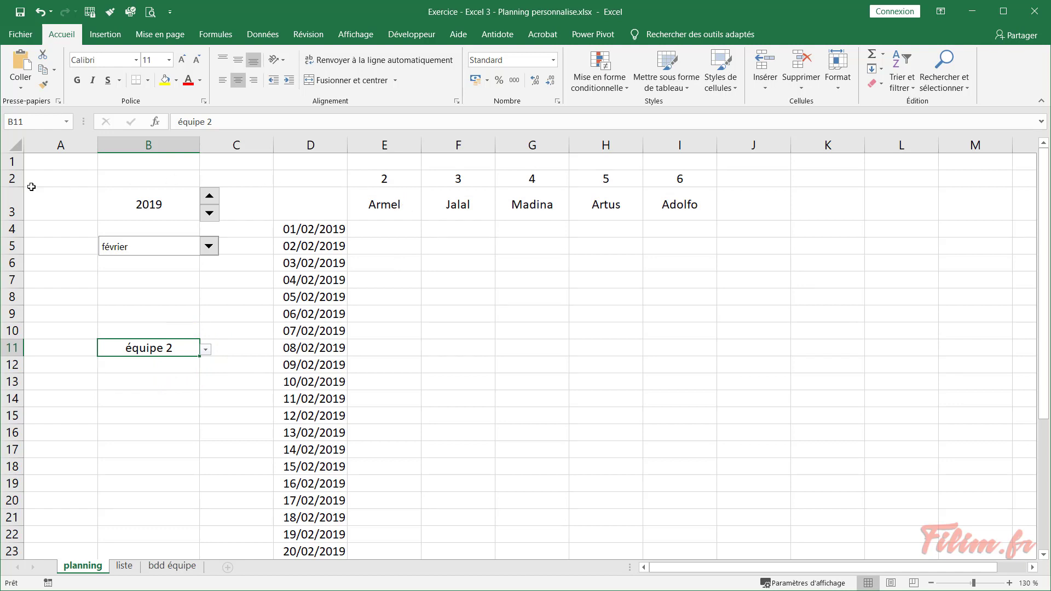
Hide row 2 of column numbers, then insert and delete a blank top row
right_click(13, 180)
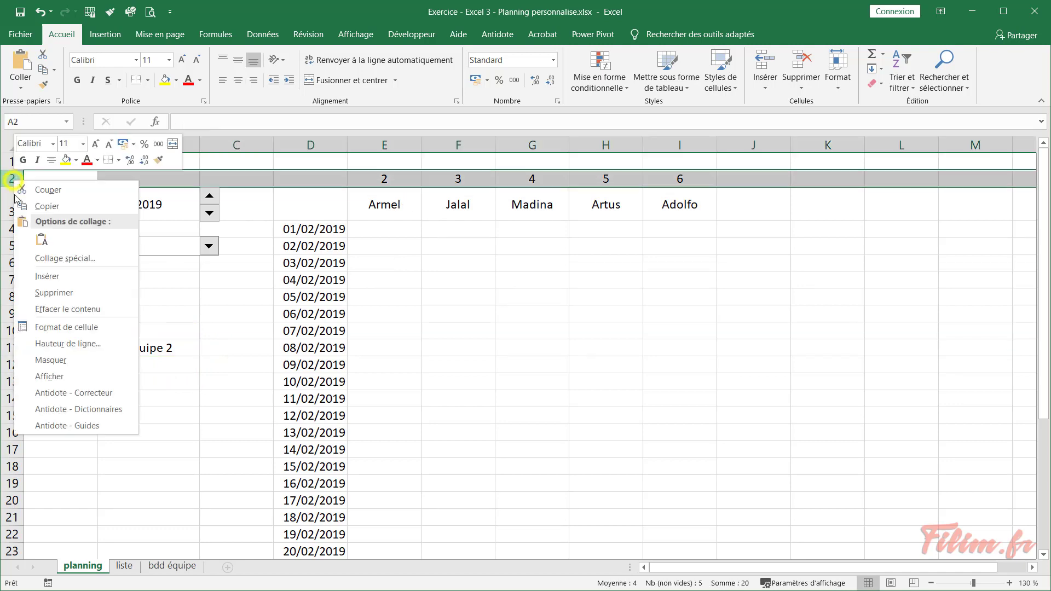
left_click(57, 364)
right_click(12, 161)
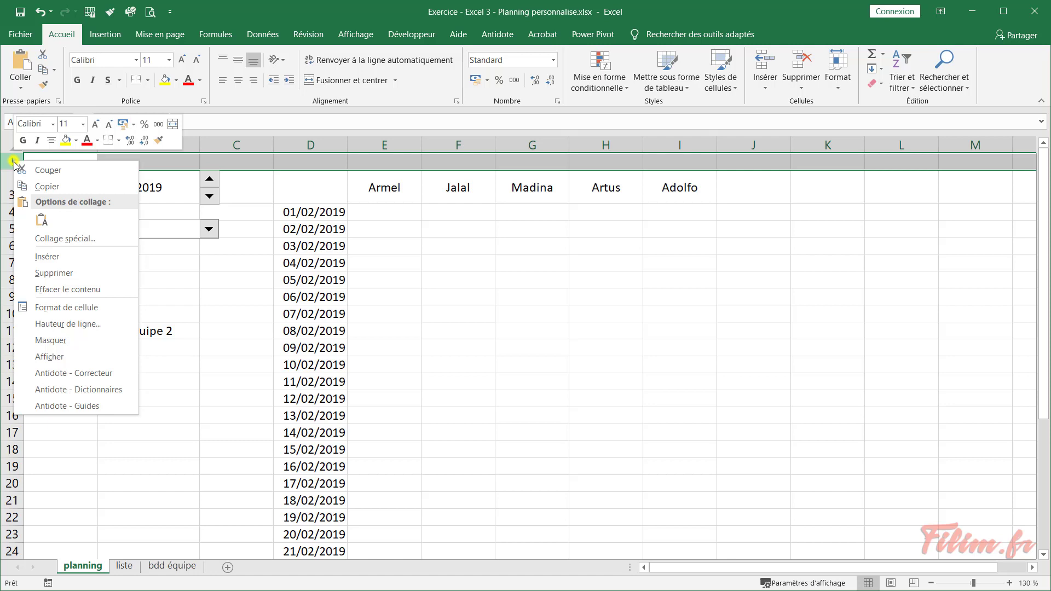
left_click(33, 262)
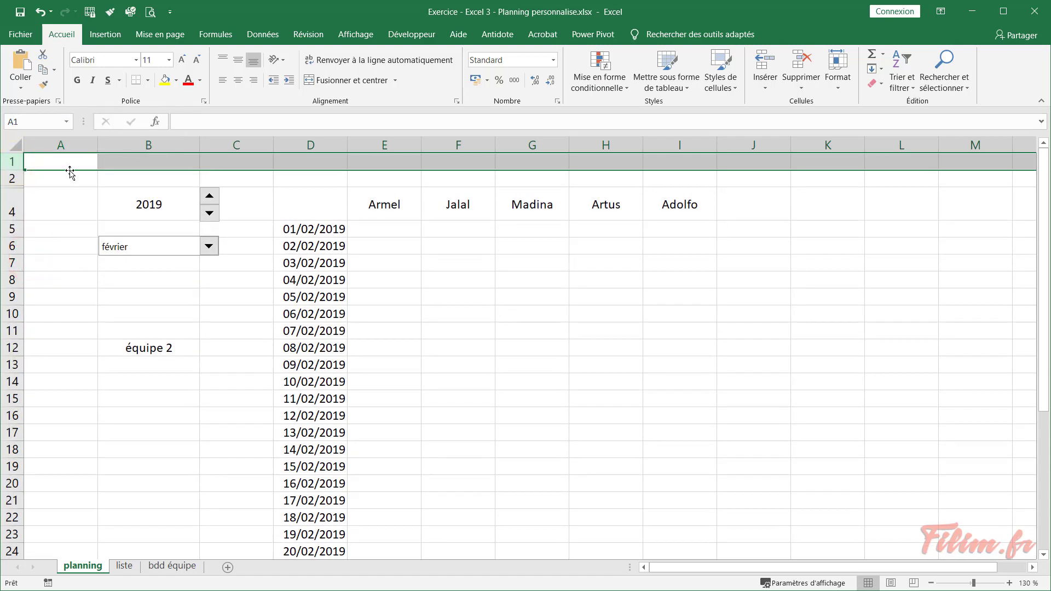
right_click(12, 161)
left_click(71, 278)
left_click(477, 276)
left_click(383, 187)
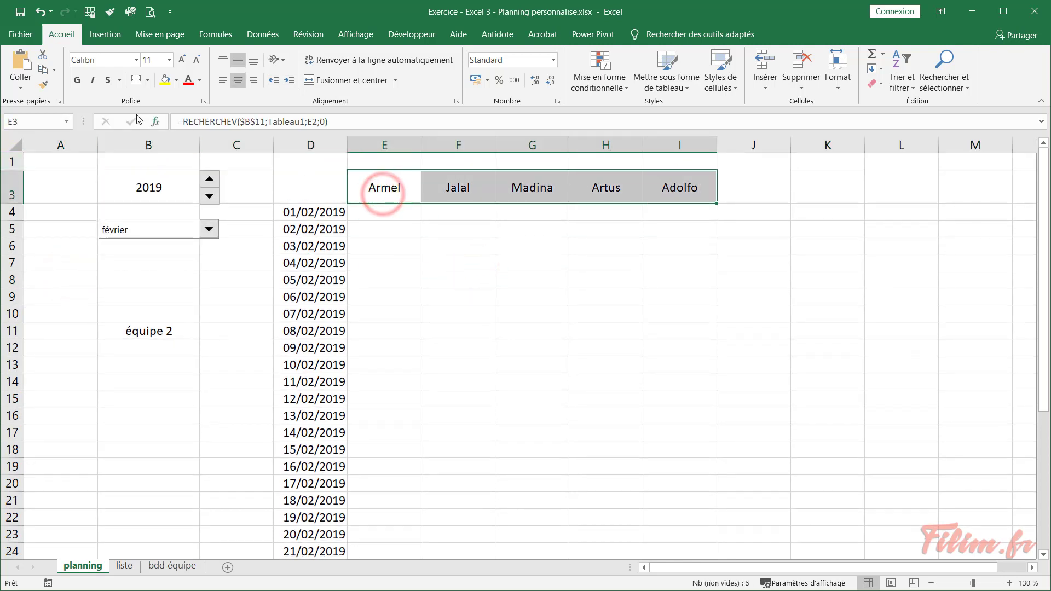
Apply all borders to every cell of the planning table
left_click(148, 80)
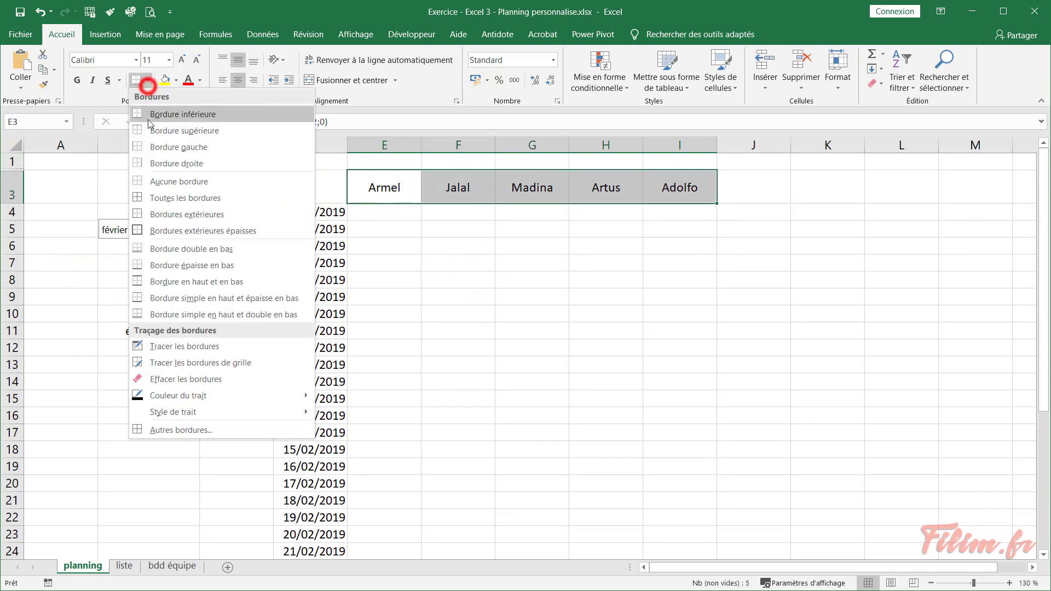
left_click(357, 256)
left_click(332, 246)
key("ctrl+a")
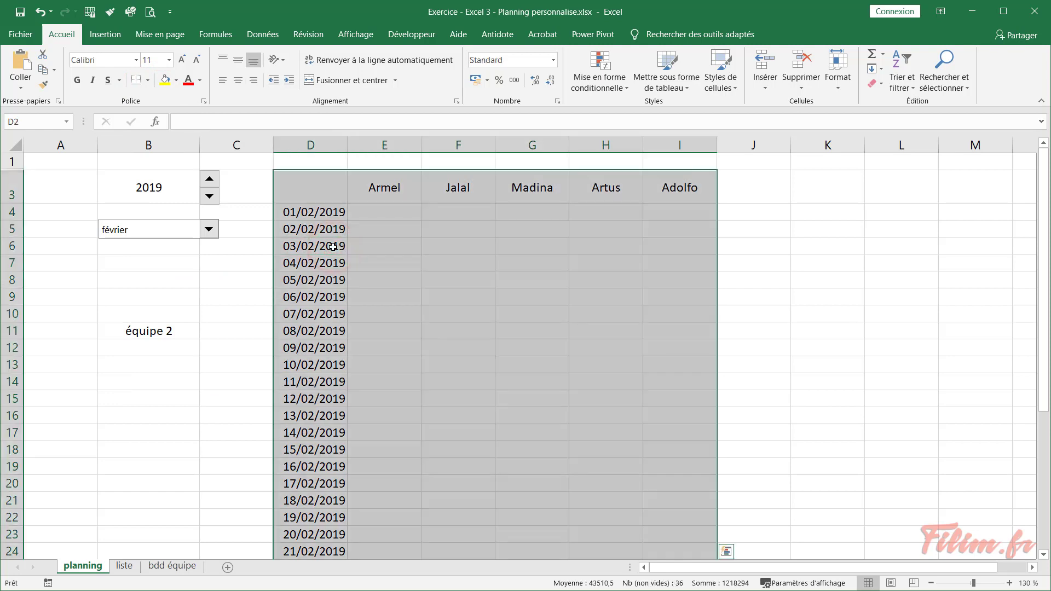
left_click(148, 79)
left_click(153, 189)
left_click(409, 253)
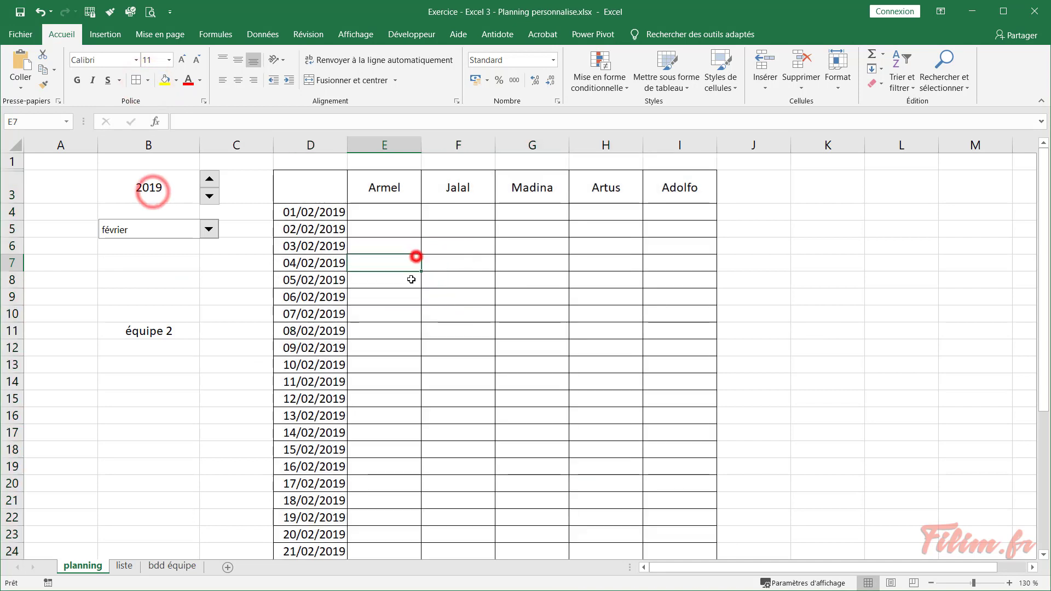
Clear all contents and formatting from the empty corner cell D3
left_click(312, 183)
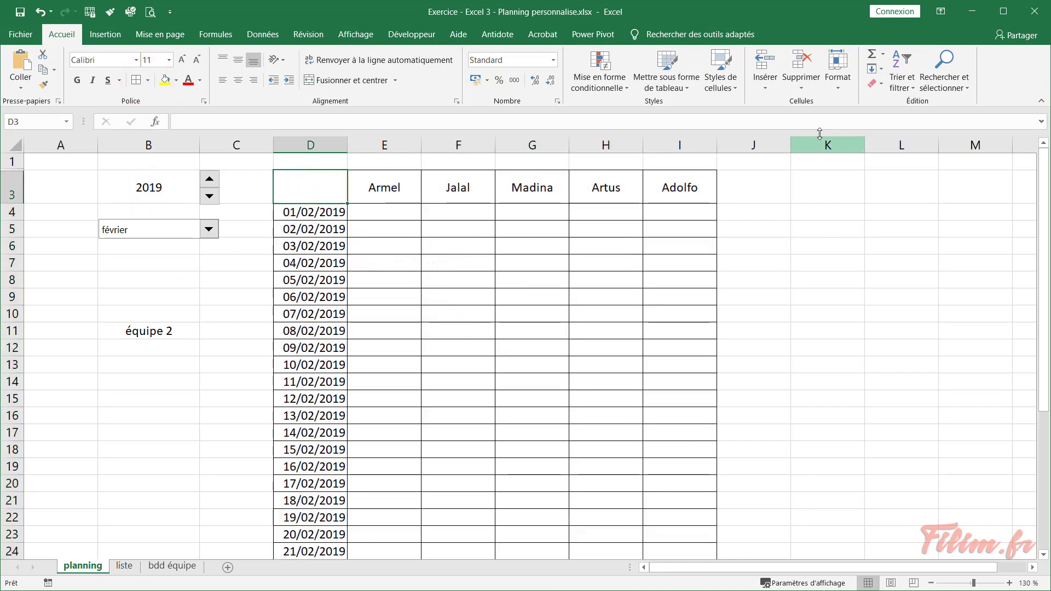
left_click(874, 83)
left_click(906, 101)
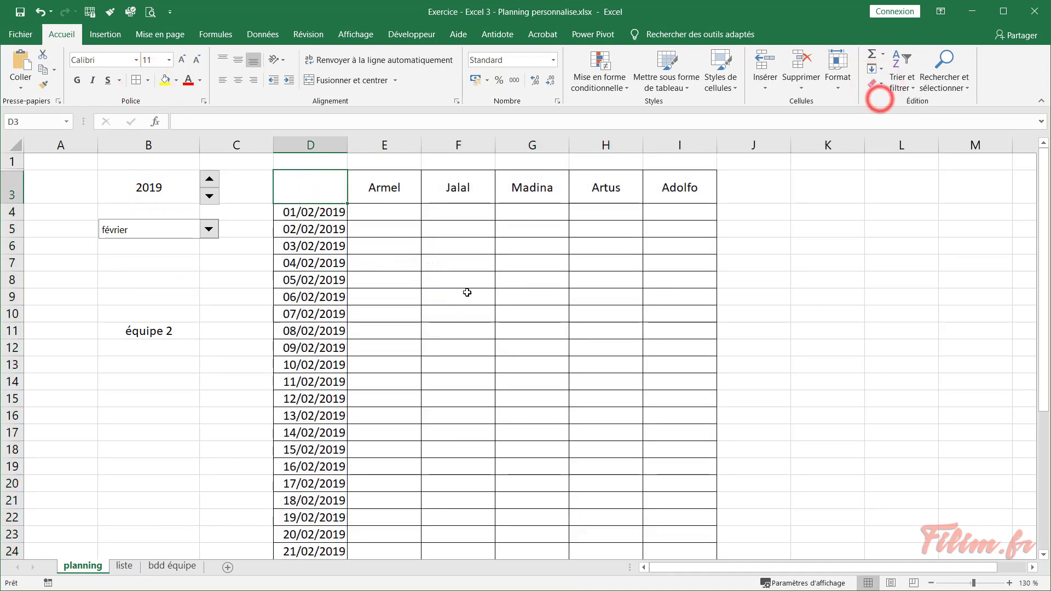
left_click(466, 293)
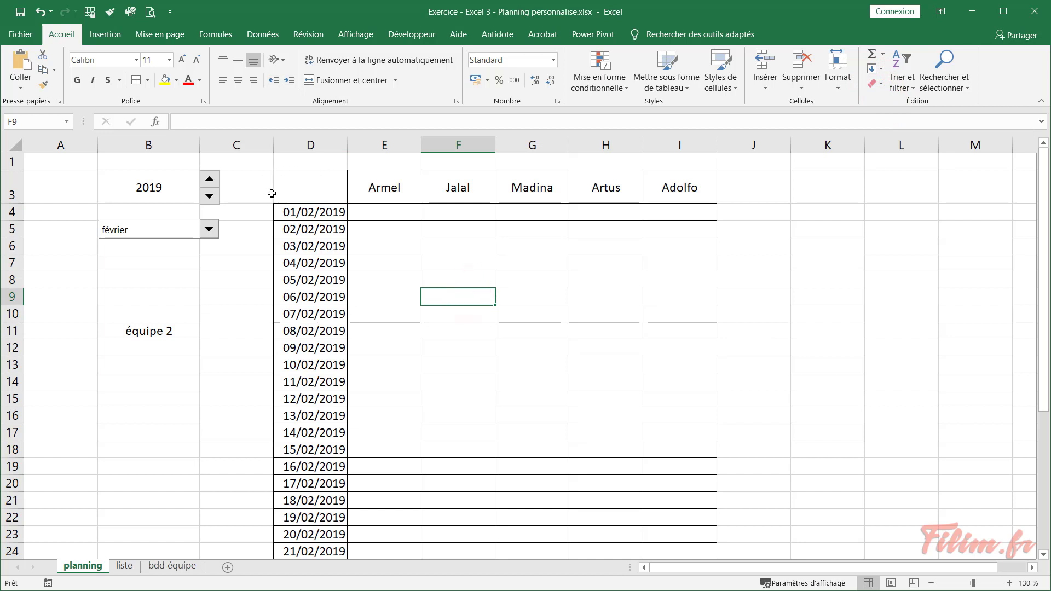
scroll(411, 383, "down", 3)
scroll(413, 412, "down", 3)
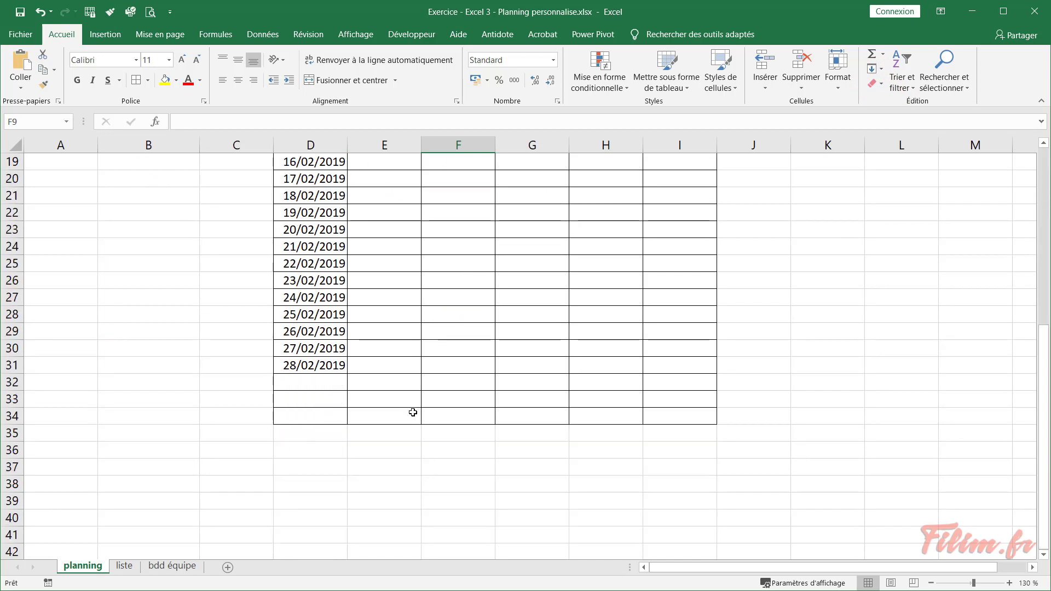
scroll(414, 413, "up", 6)
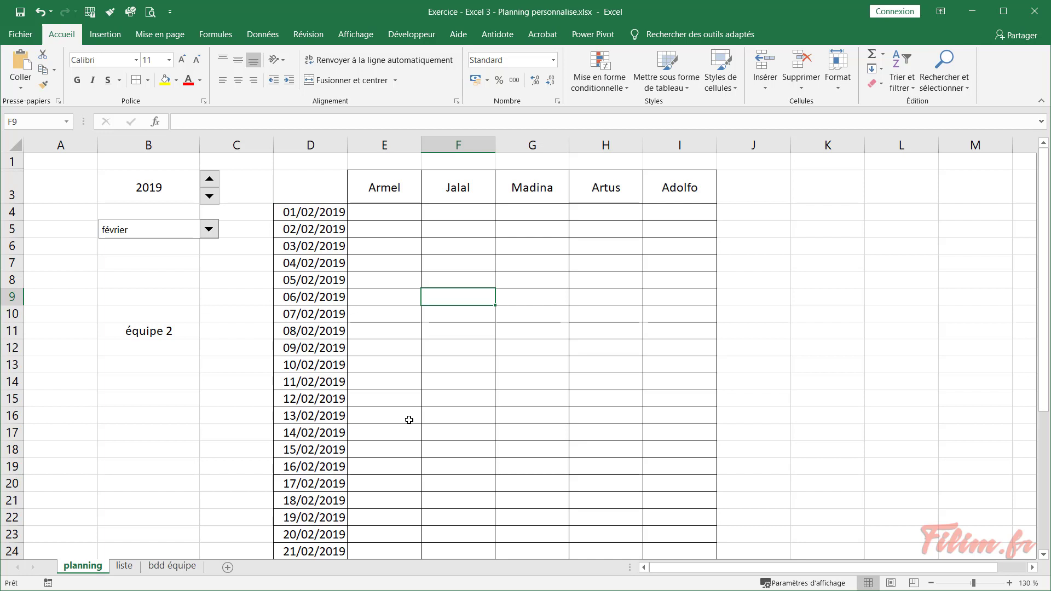
Narrow columns C and A, autofit column D to the dates, and select D4:D34
left_click_drag(273, 144, 255, 151)
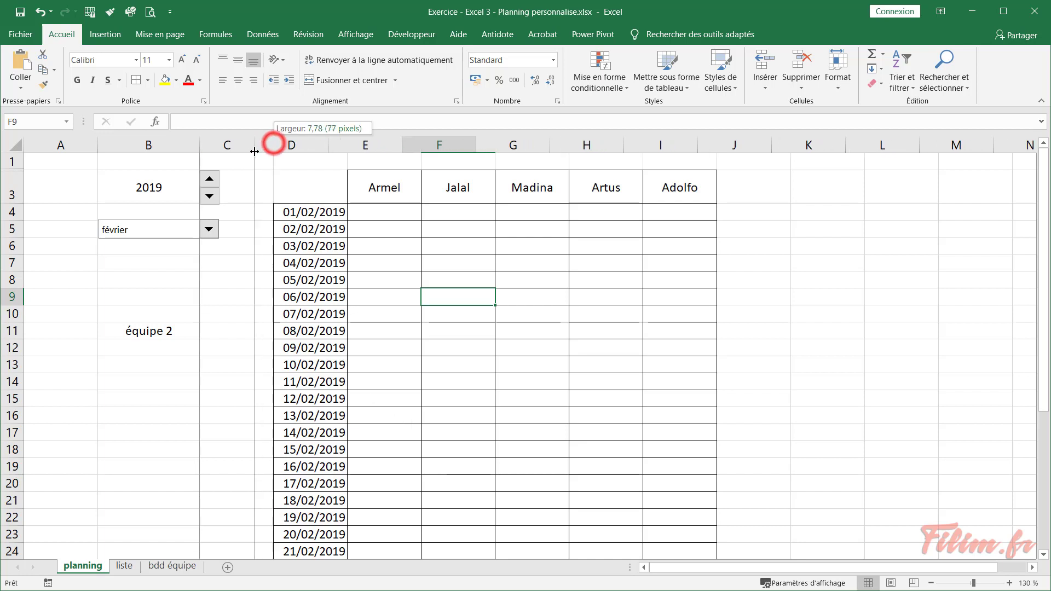
left_click_drag(98, 145, 61, 153)
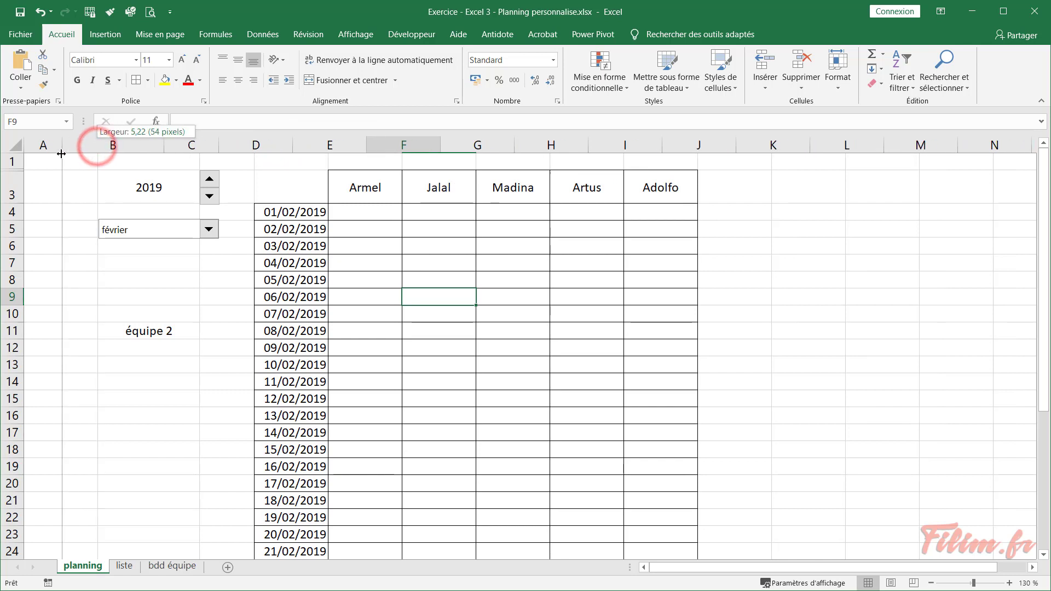
left_click(403, 262)
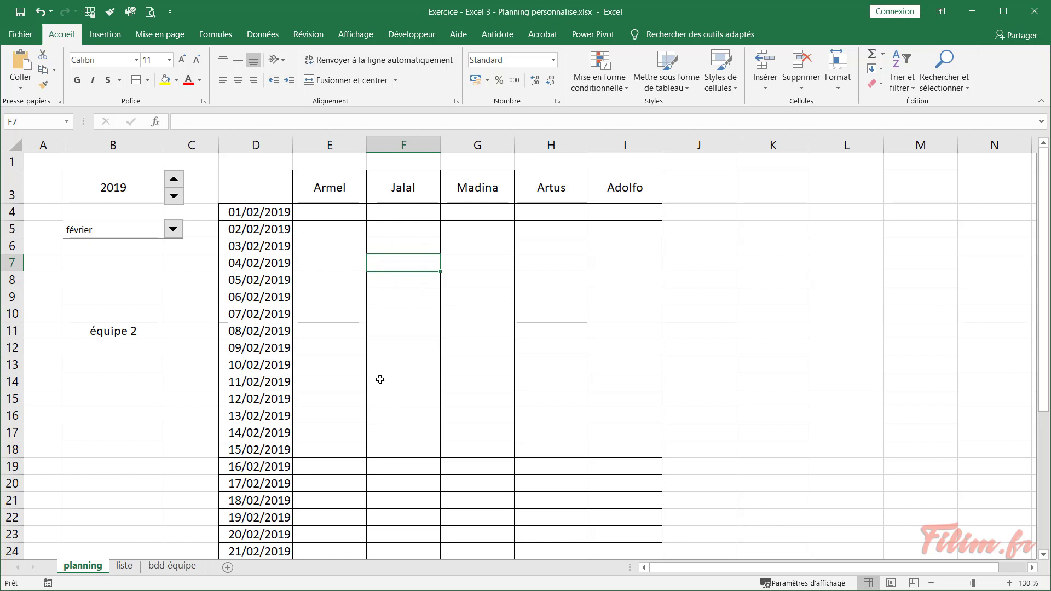
double_click(293, 147)
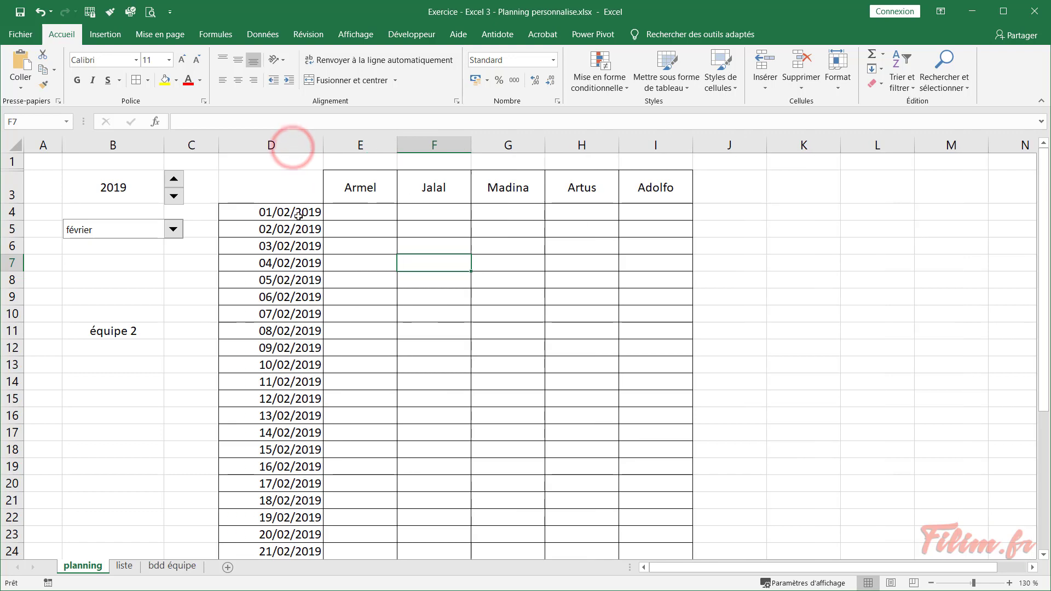
left_click_drag(298, 211, 298, 402)
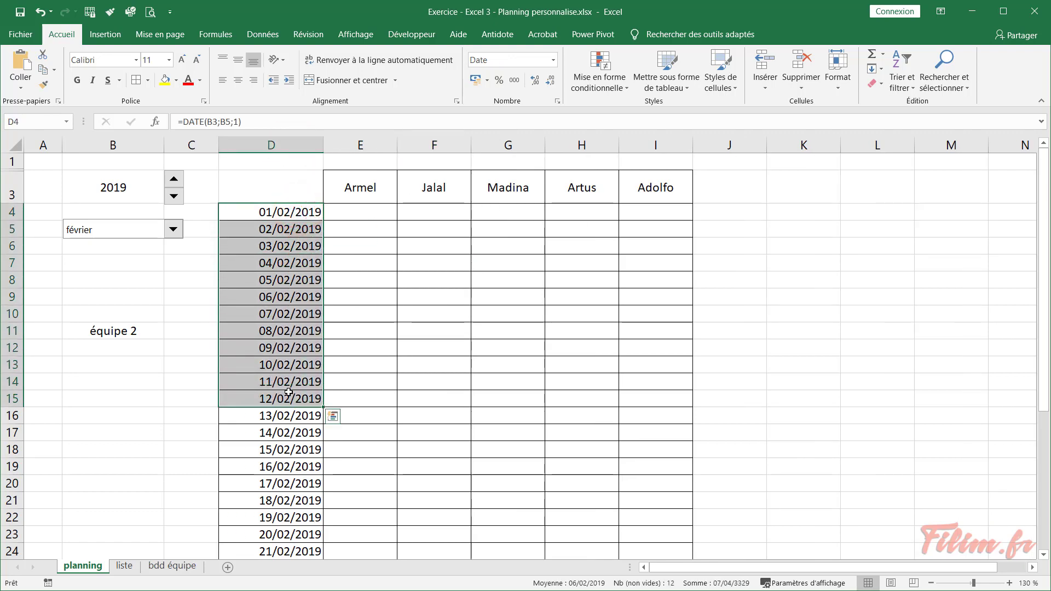
left_click(384, 379)
mouse_move(263, 211)
left_mouse_down()
mouse_move(259, 553)
mouse_move(282, 514)
left_mouse_up()
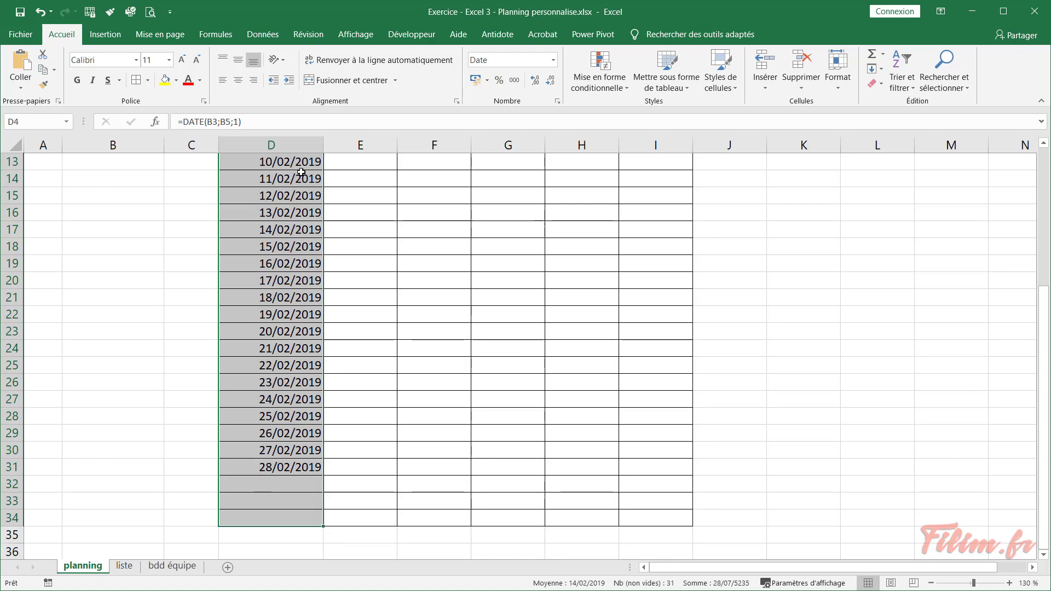
In Format Cells > Personnalisée, replace the jj/mm/aaaa date code with a new code starting jj
right_click(305, 196)
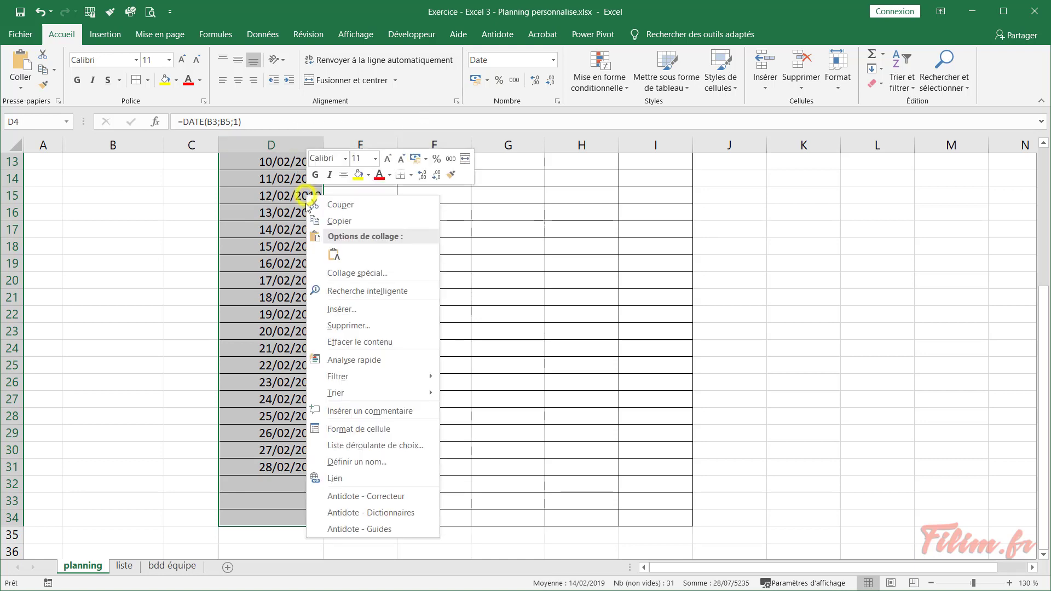
left_click(362, 428)
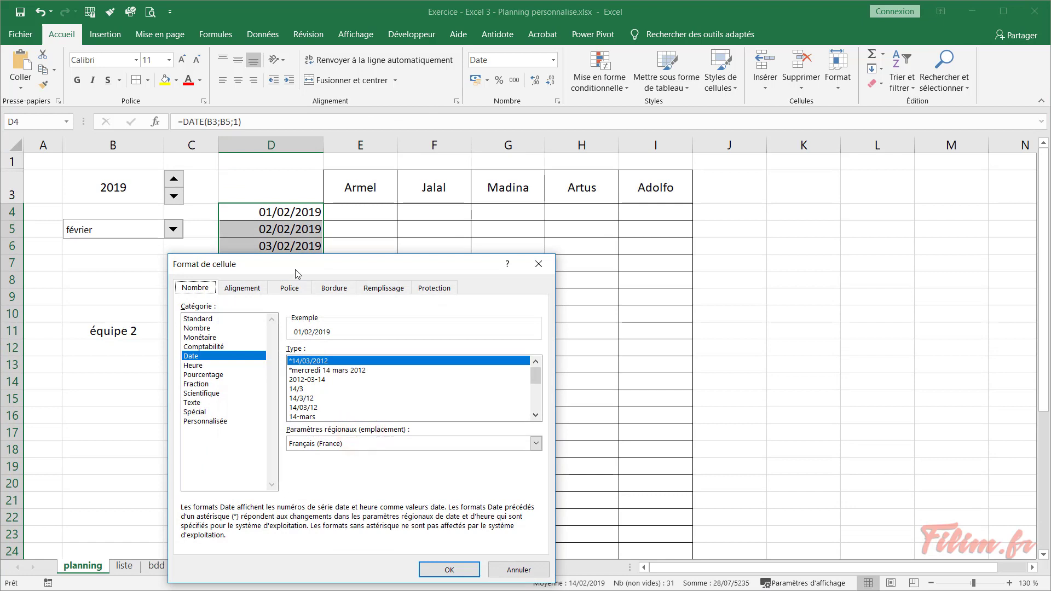
left_click_drag(293, 264, 476, 153)
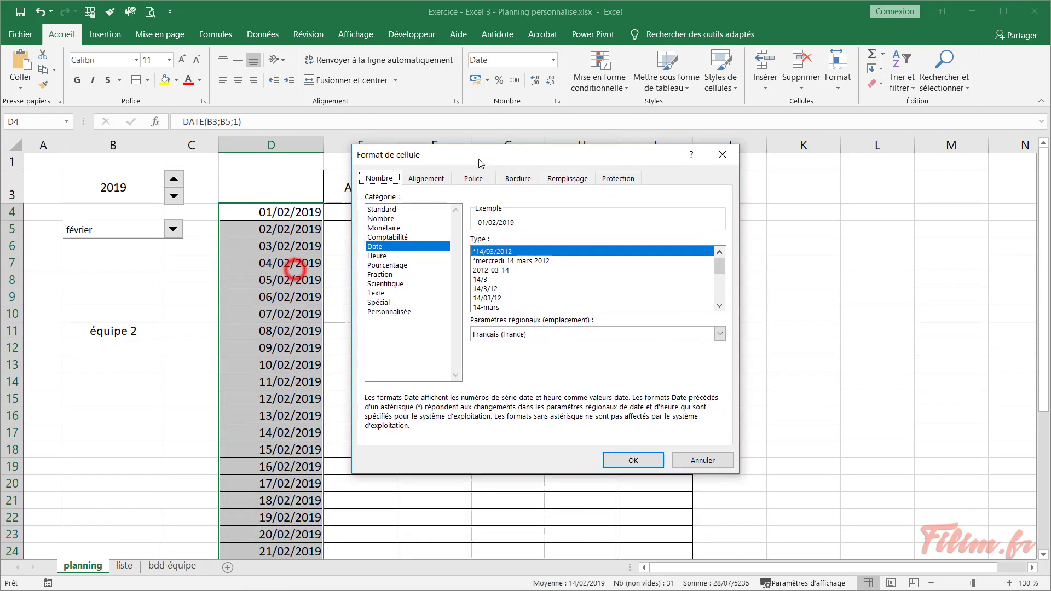
left_click(385, 311)
double_click(520, 251)
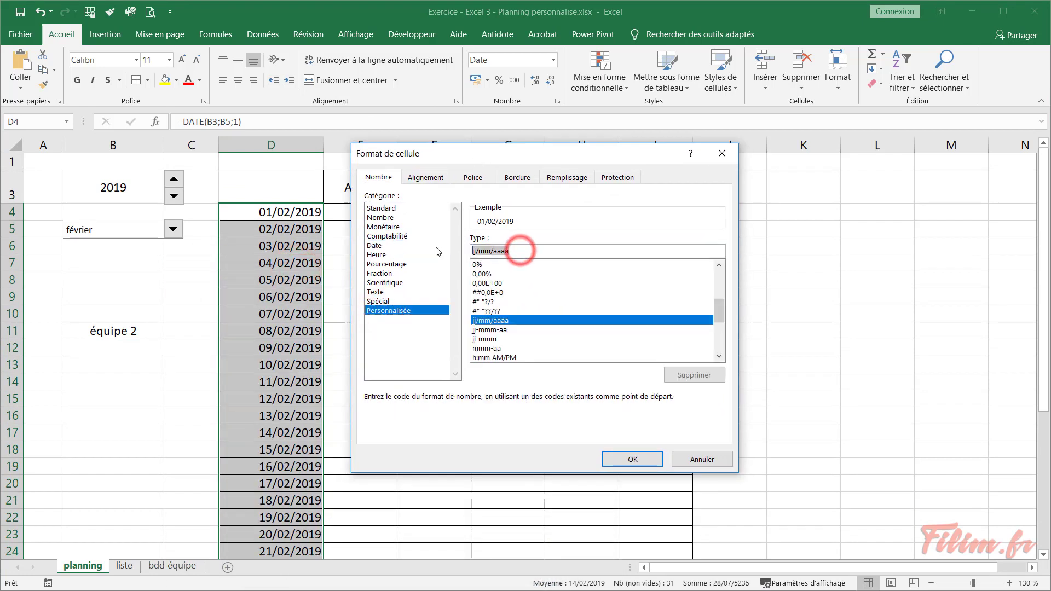
key("Delete")
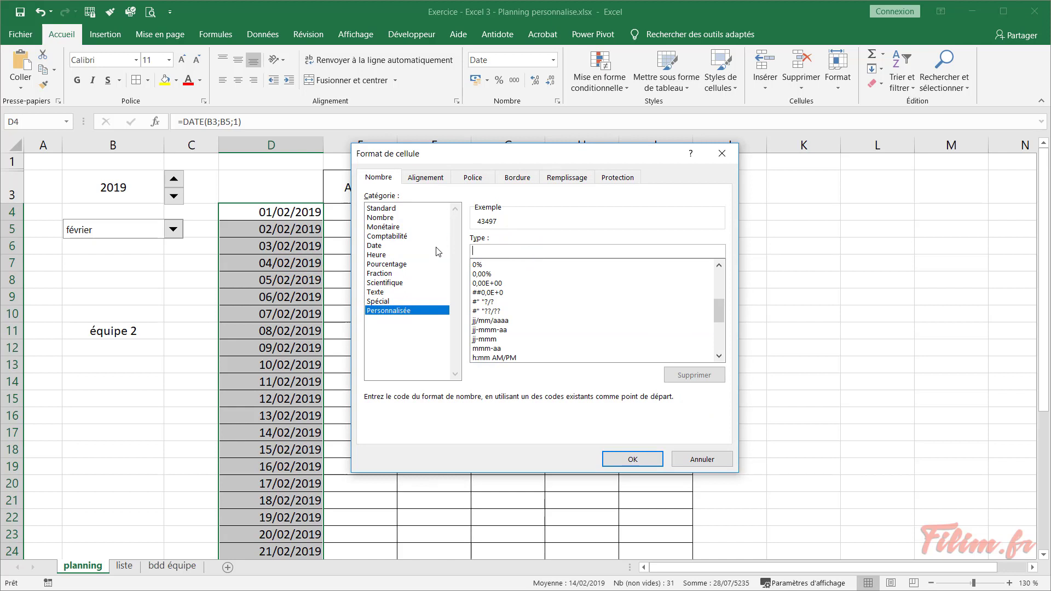
type("jjj jj mmm")
Apply the custom format jjj jj mmm so dates read like ven 01 févr
left_click(624, 462)
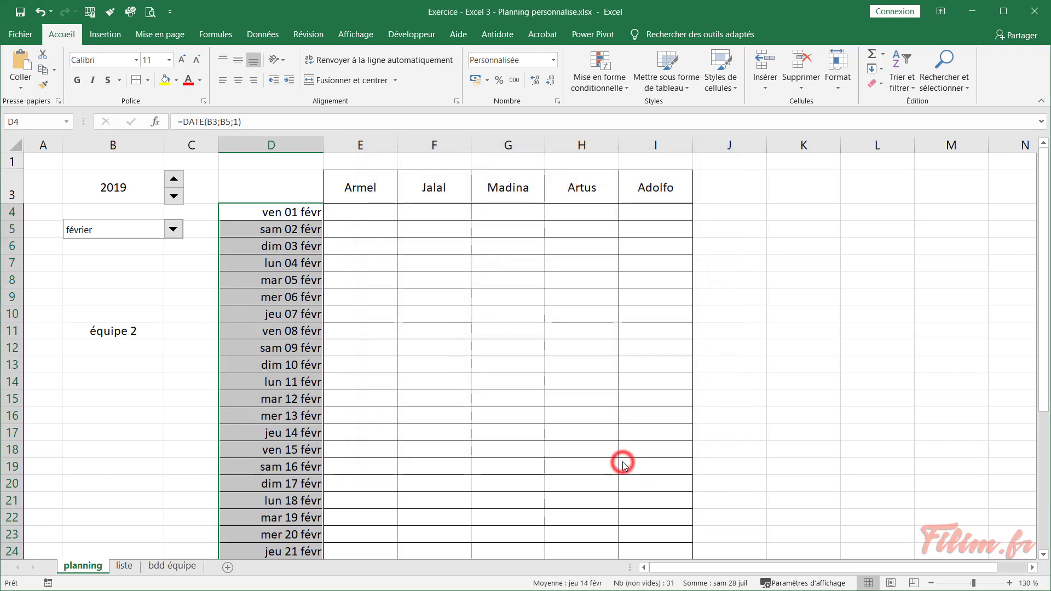
scroll(432, 410, "down", 3)
scroll(433, 409, "down", 3)
Clear all formulas and borders from the surplus rows D32:I34 below the month
left_click(430, 264)
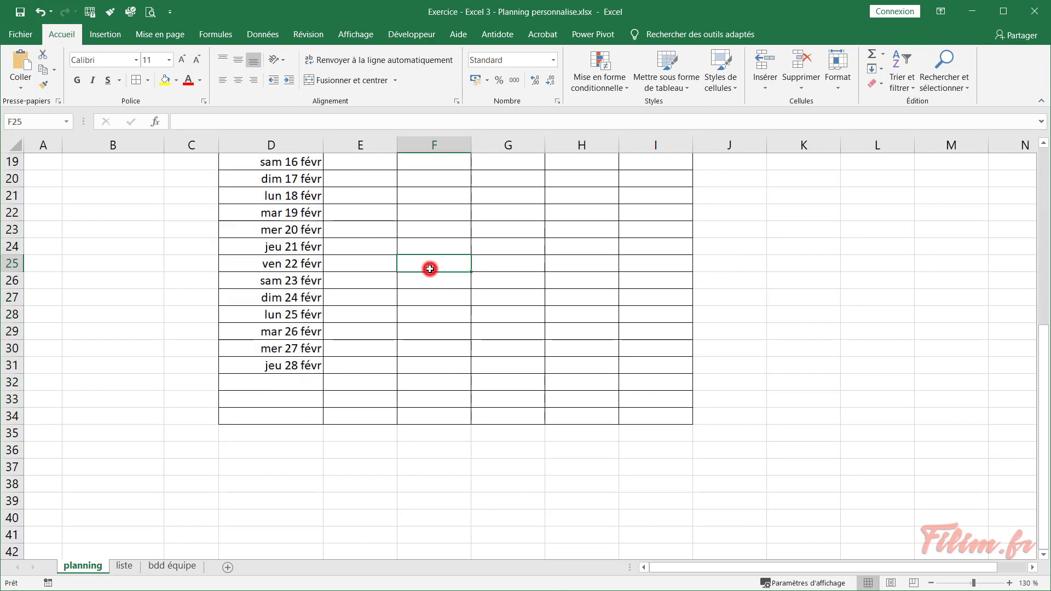
left_click(305, 384)
left_click_drag(328, 388, 665, 418)
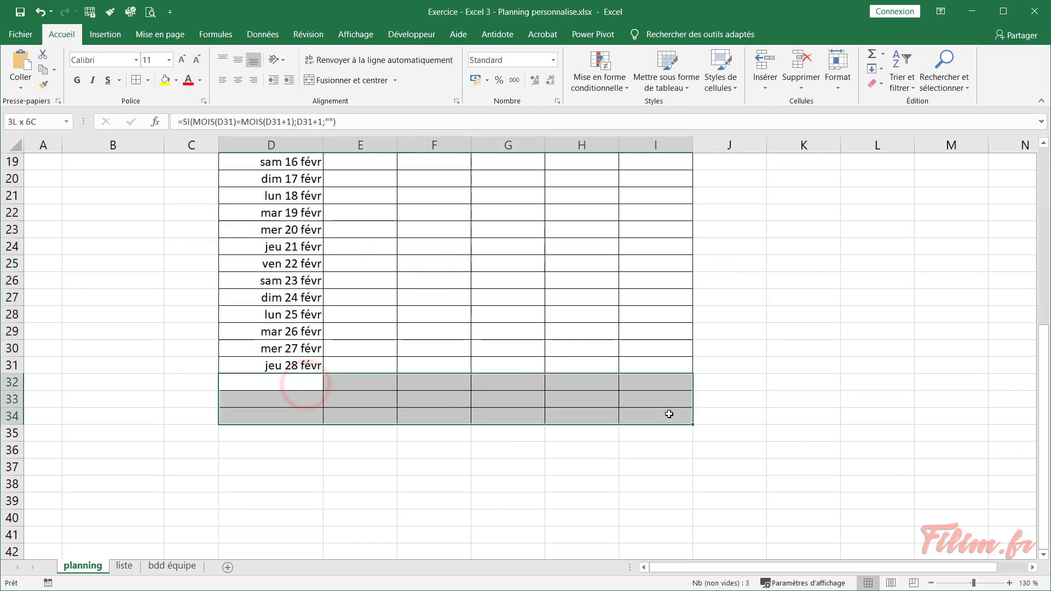
left_click(879, 83)
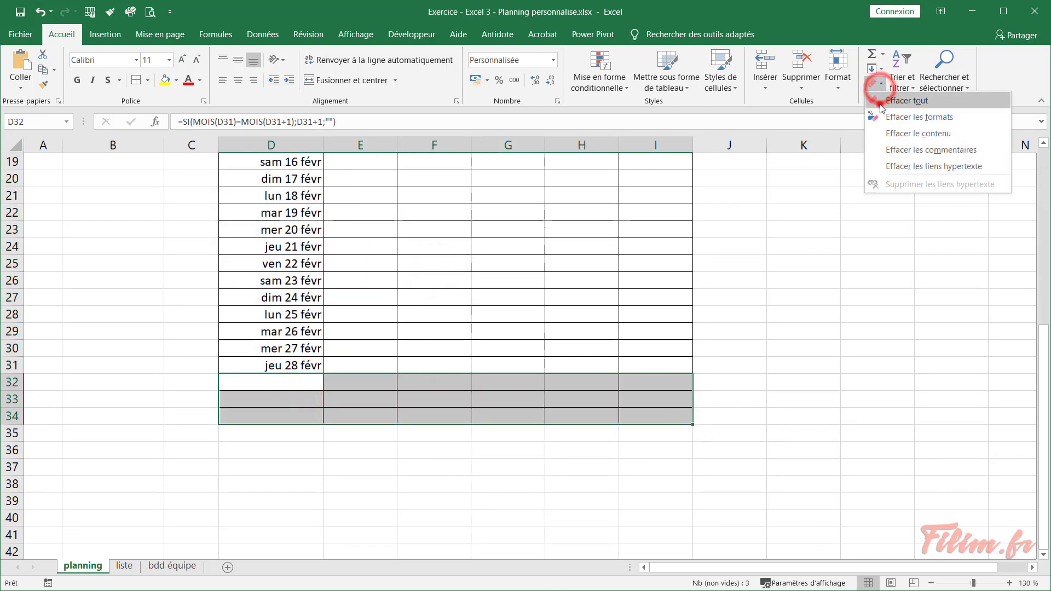
left_click(879, 104)
left_click(541, 279)
scroll(383, 438, "up", 1)
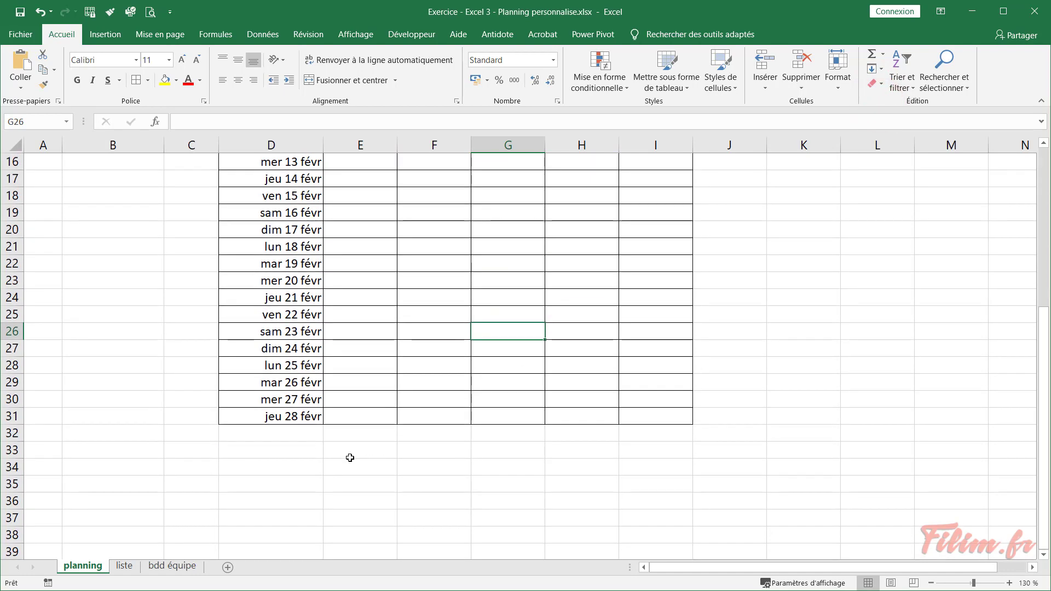
left_click_drag(314, 434, 620, 459)
left_click_drag(664, 458, 665, 467)
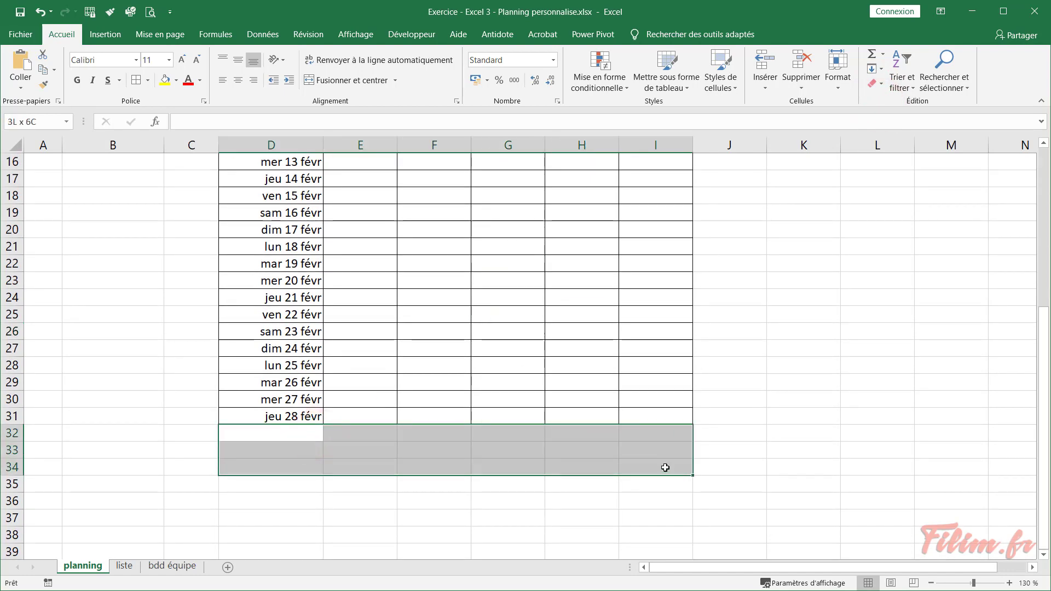
left_click(339, 439)
scroll(331, 436, "up", 5)
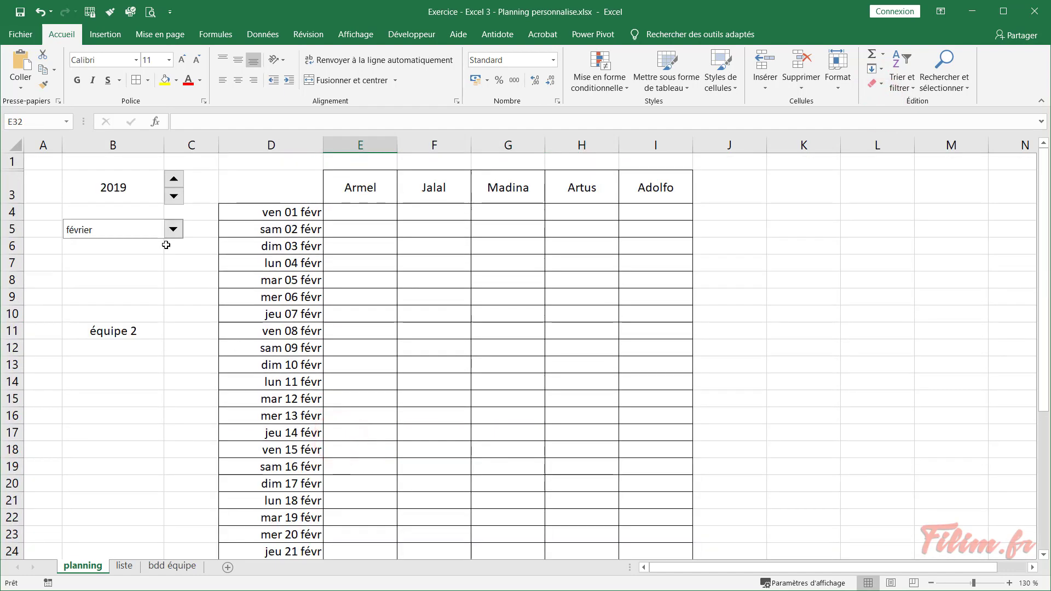
Switch the planning month in B5 to janvier and check the dates end at row 31
left_click(176, 229)
left_click(173, 262)
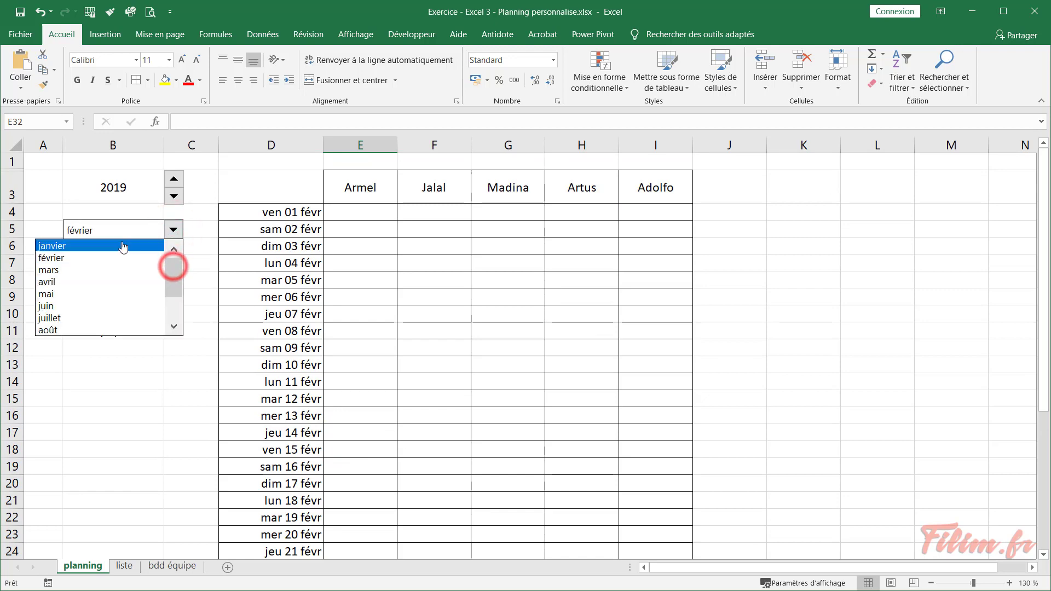
left_click(122, 241)
scroll(347, 364, "down", 3)
scroll(327, 416, "down", 3)
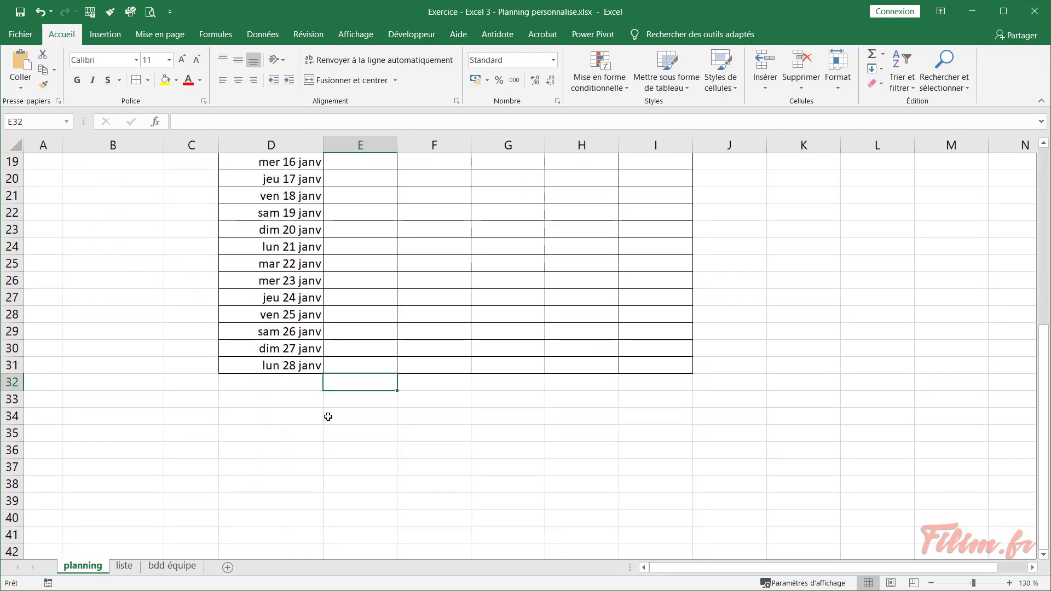
left_click(301, 386)
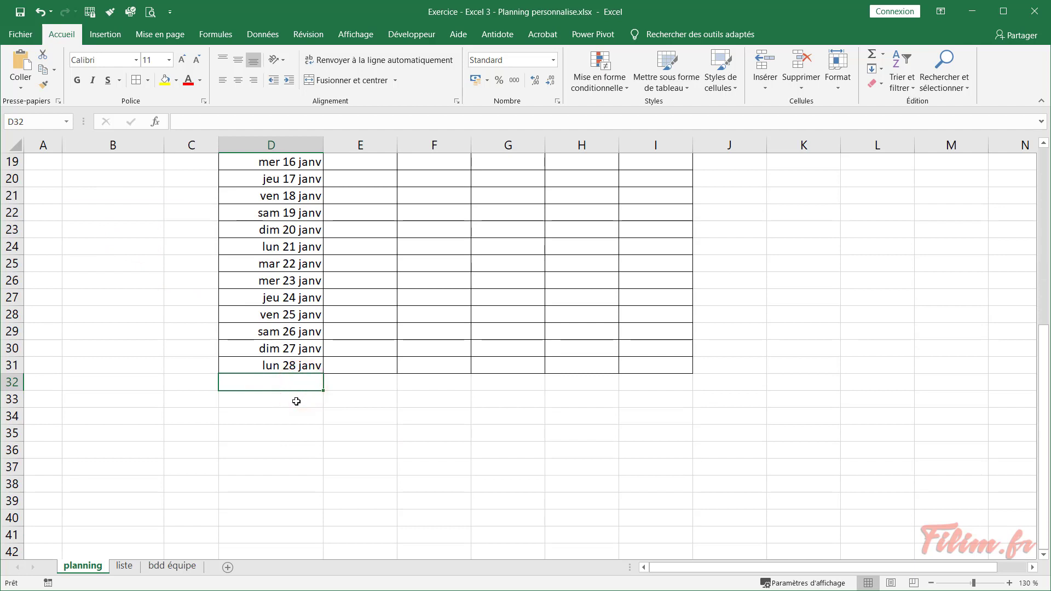
left_click(295, 365)
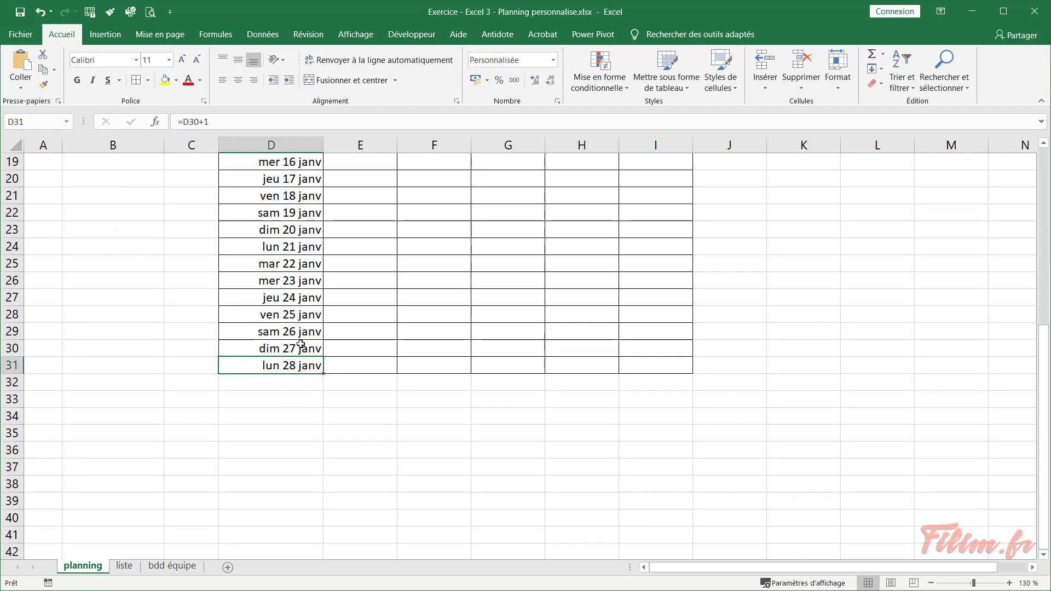
left_click(301, 348)
left_click(304, 331)
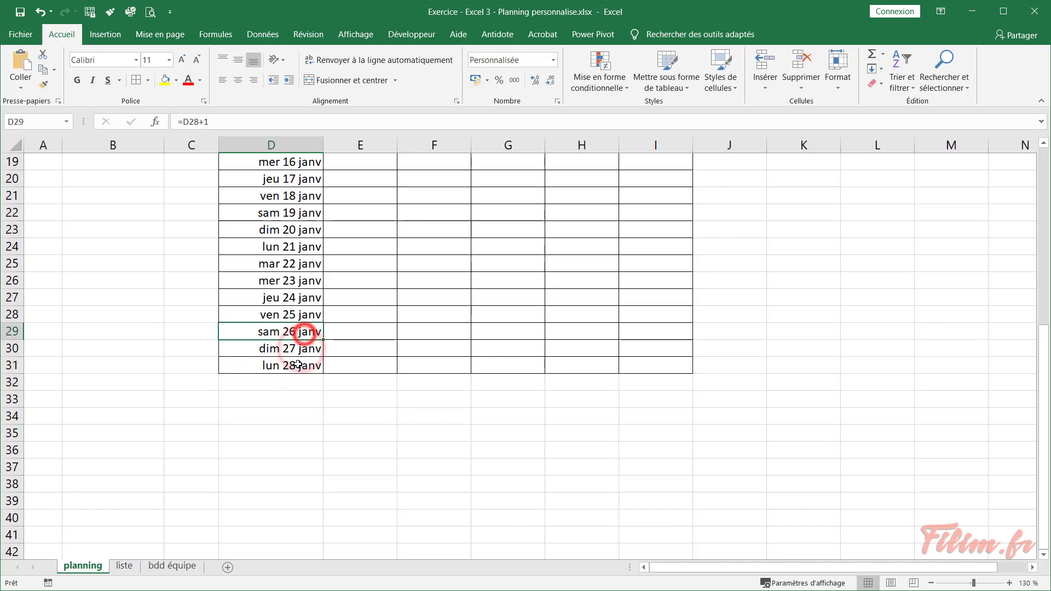
left_click(299, 365)
left_click(290, 388)
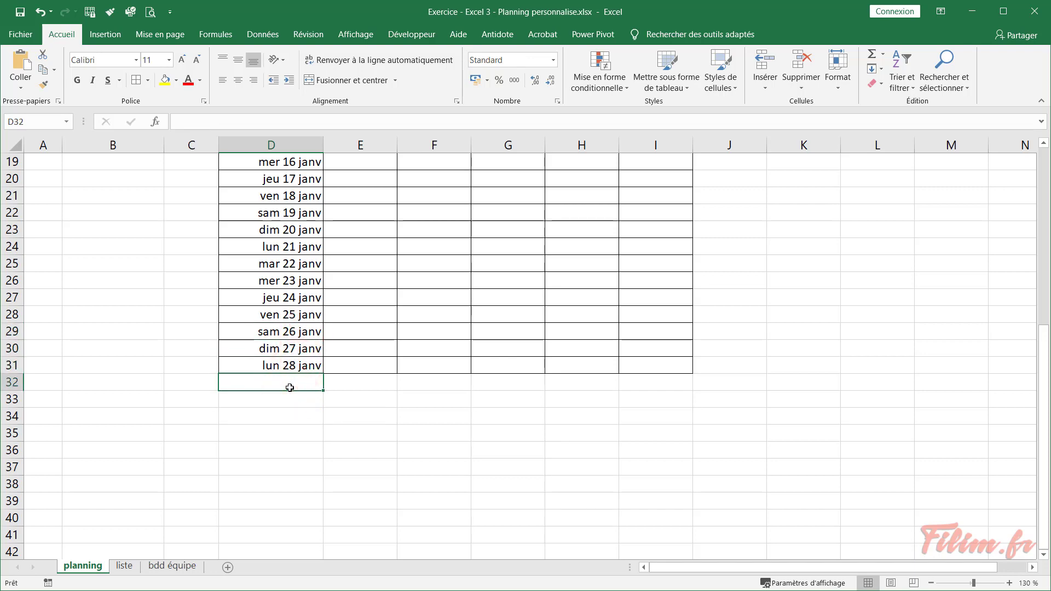
Go to the liste sheet and back to planning, then select empty cell D32
key("ctrl+Page_Down")
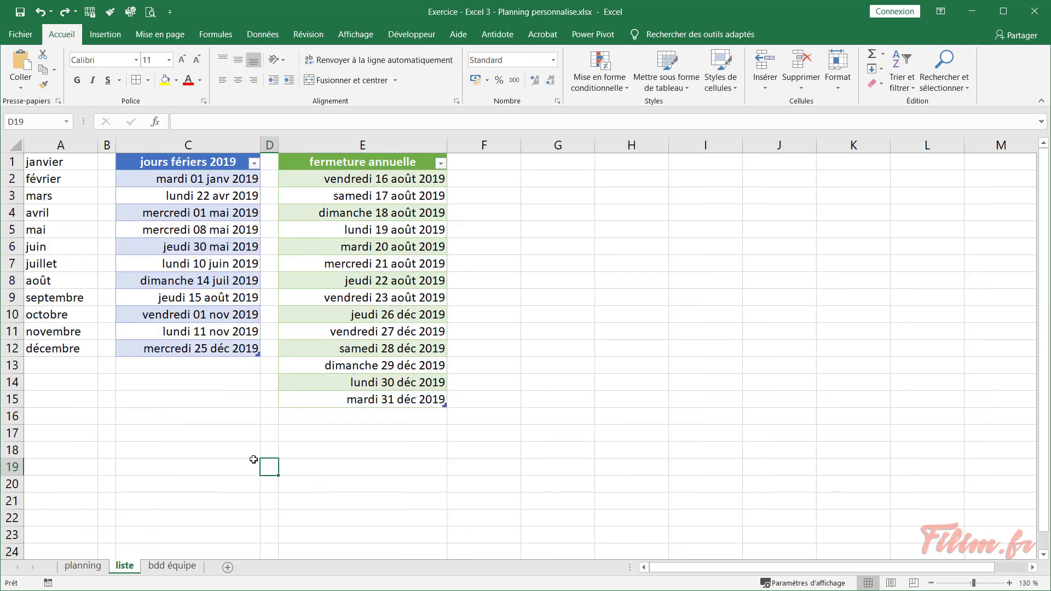
left_click(99, 565)
left_click(301, 389)
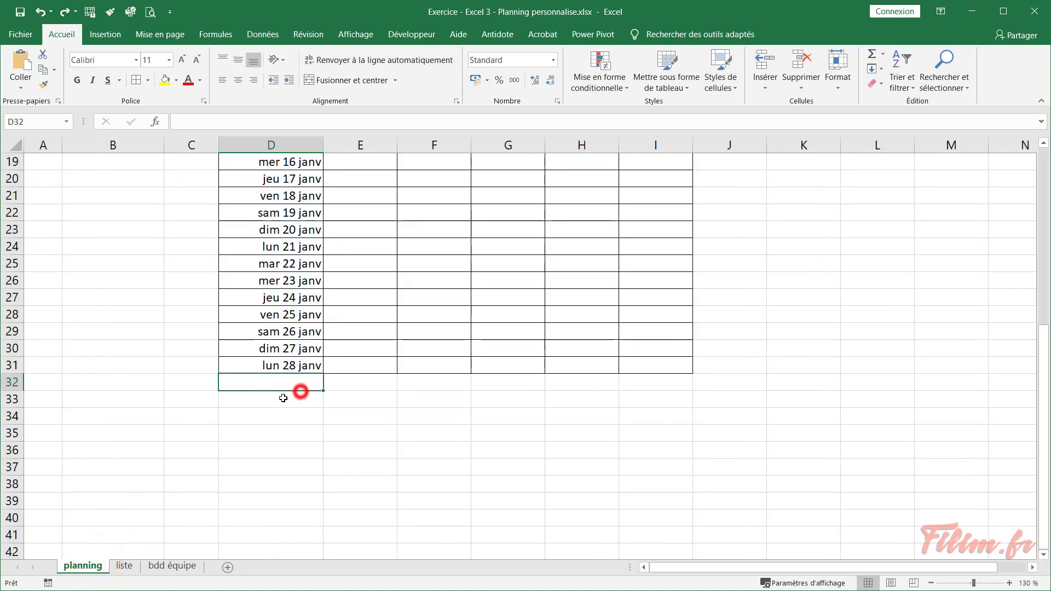
left_click(281, 401)
key("ctrl+Page_Down")
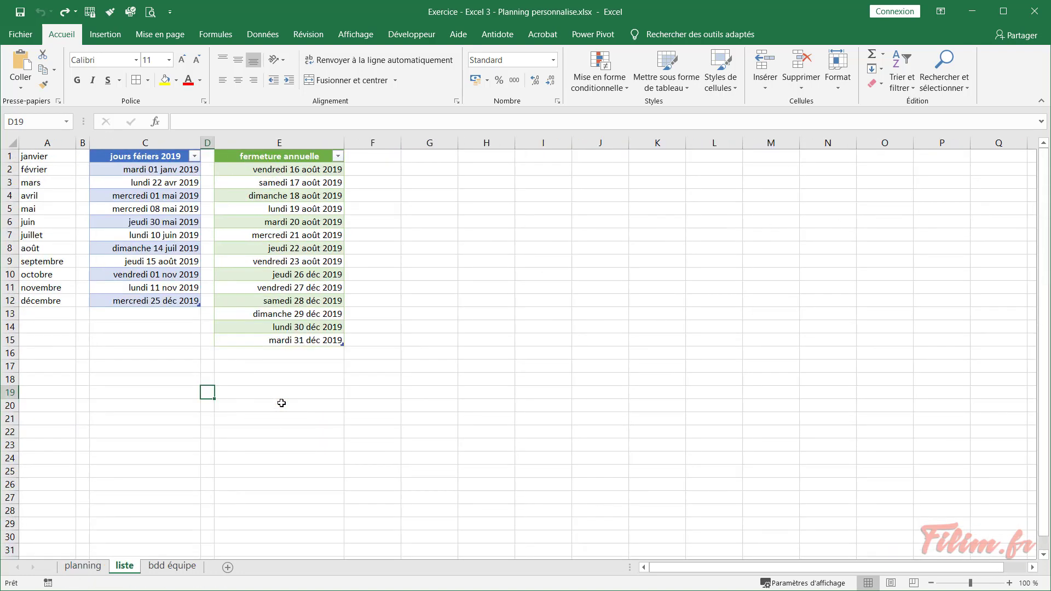
left_click(91, 564)
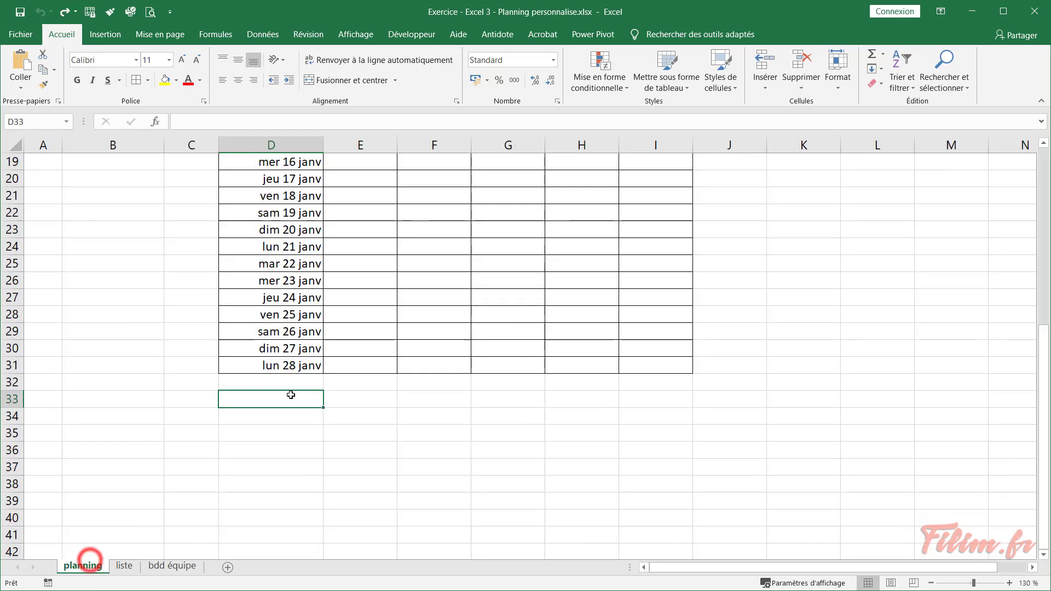
left_click(303, 382)
left_click(292, 402)
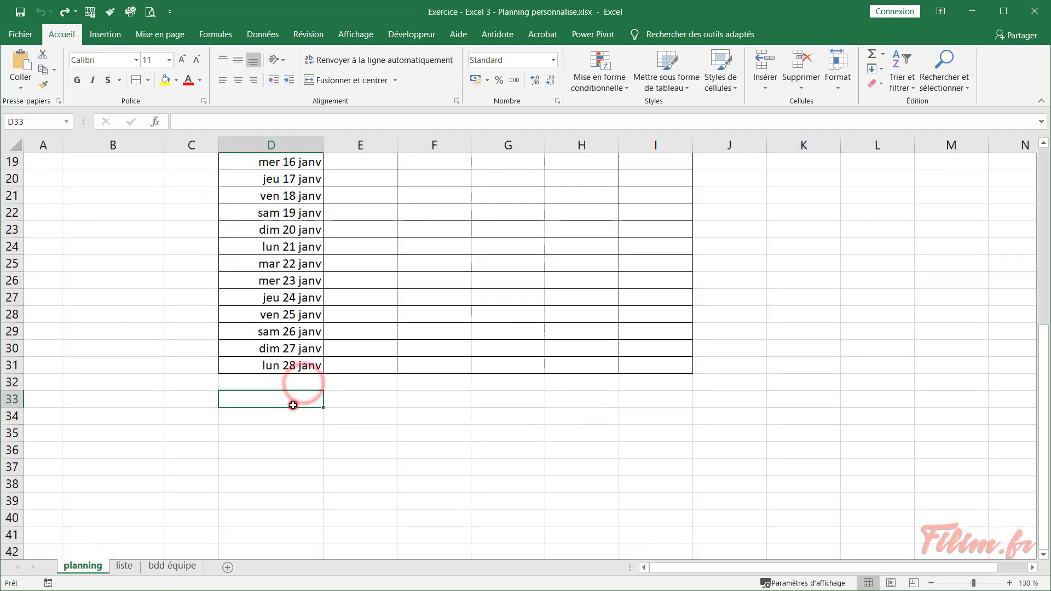
left_click(873, 84)
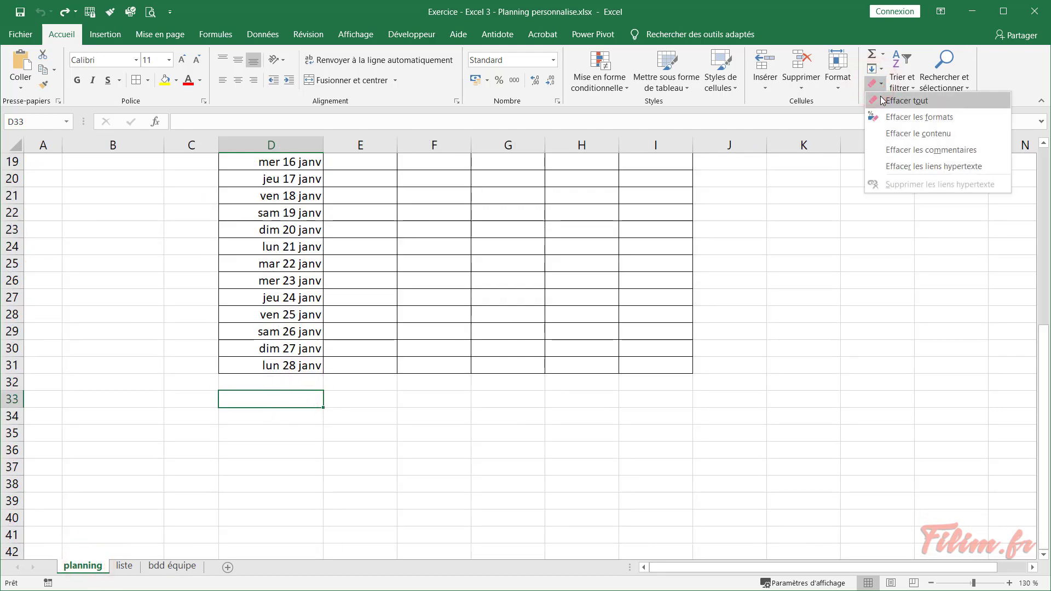
left_click(314, 350)
left_click(285, 382)
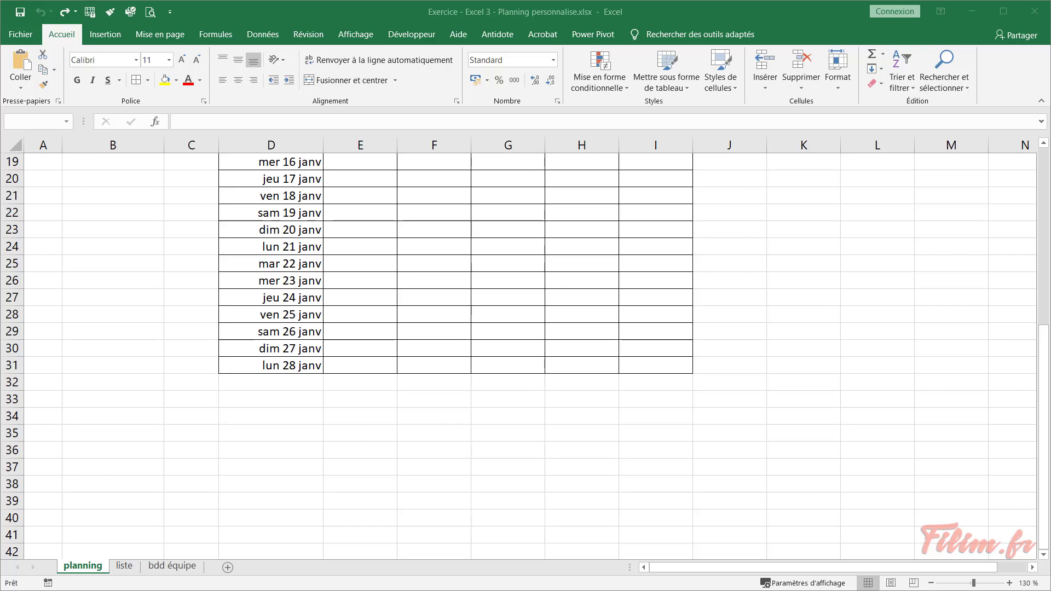
left_click(272, 384)
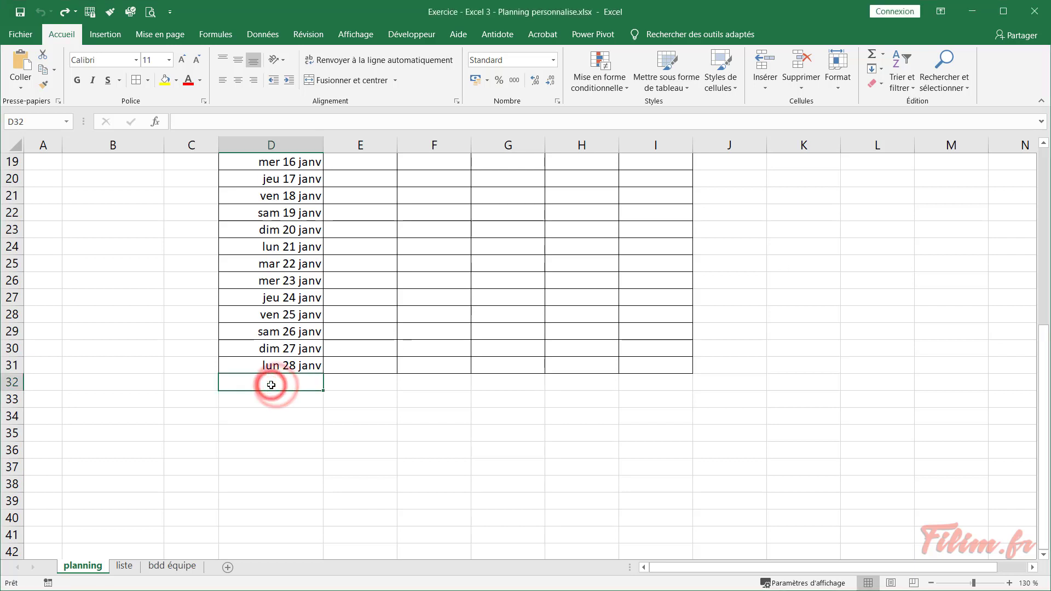
Insert the SI function into cell D32
left_click(156, 126)
left_click(419, 331)
type("si")
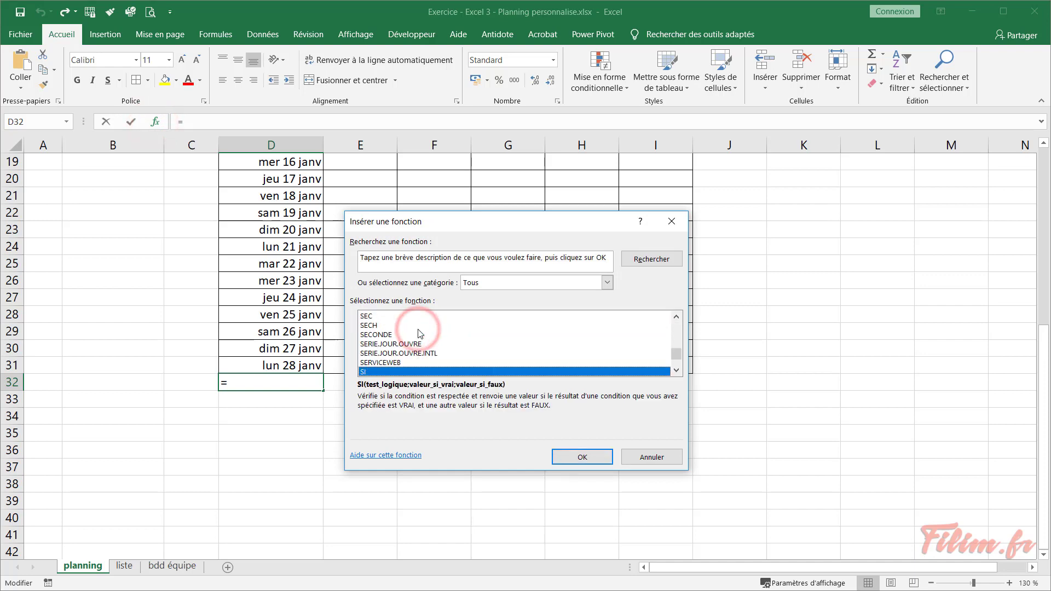
left_click(572, 458)
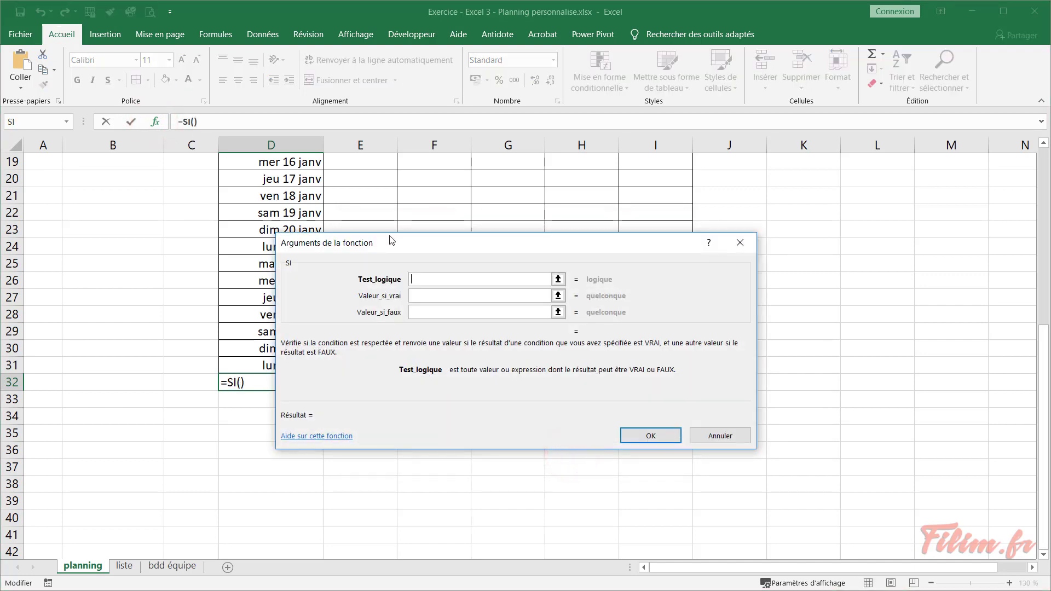
mouse_move(395, 241)
left_mouse_down()
mouse_move(423, 258)
mouse_move(314, 411)
mouse_move(365, 410)
left_mouse_up()
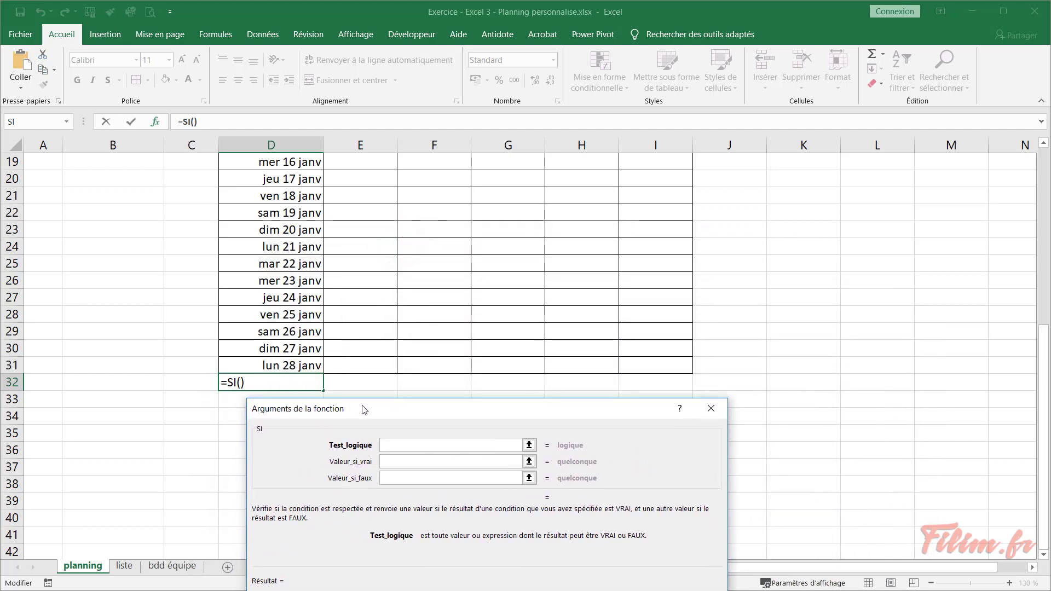
Give SI the test MOIS(D31)=MOIS(D31+1), true value D31+1 and false value ""
type("mois(")
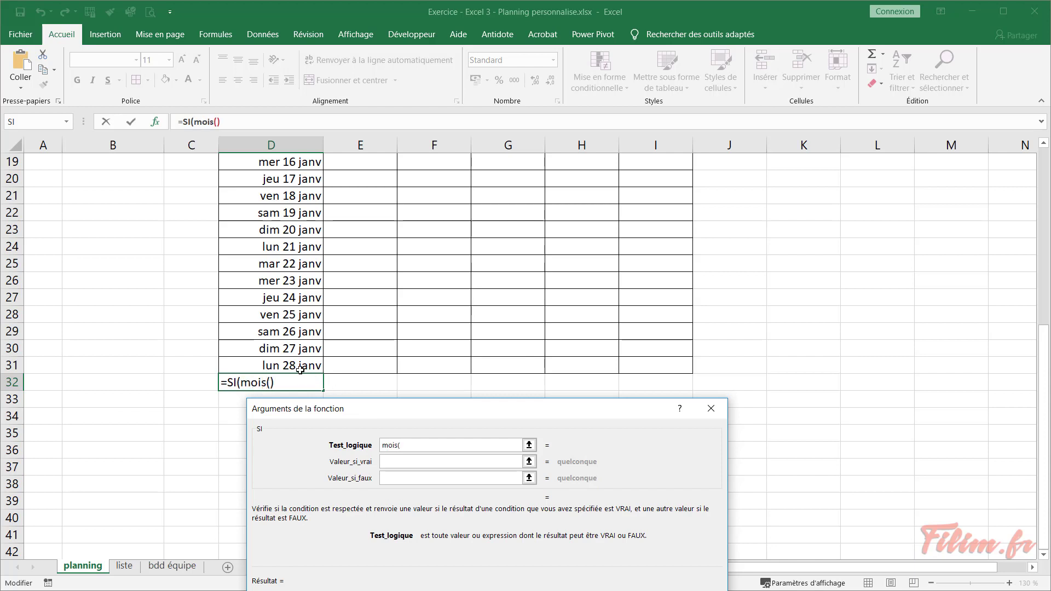
left_click(299, 367)
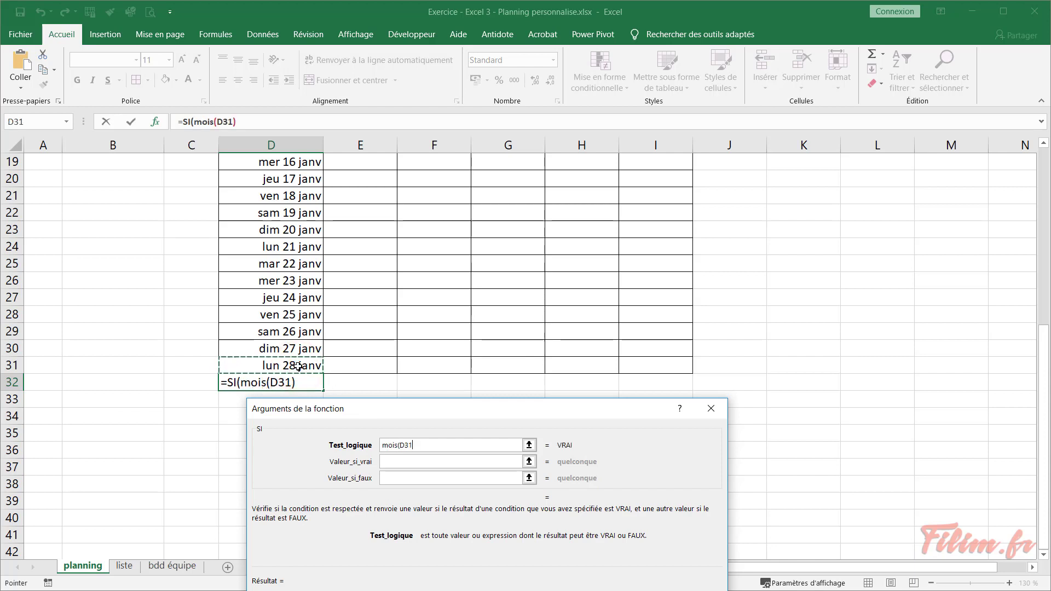
type(")=mois(")
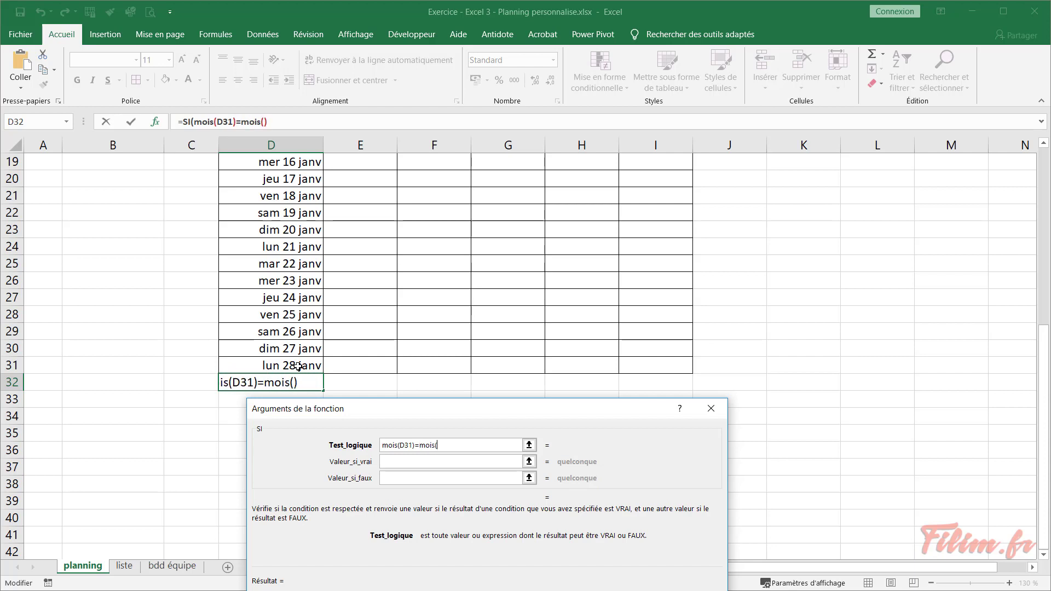
left_click(298, 366)
type("+1")
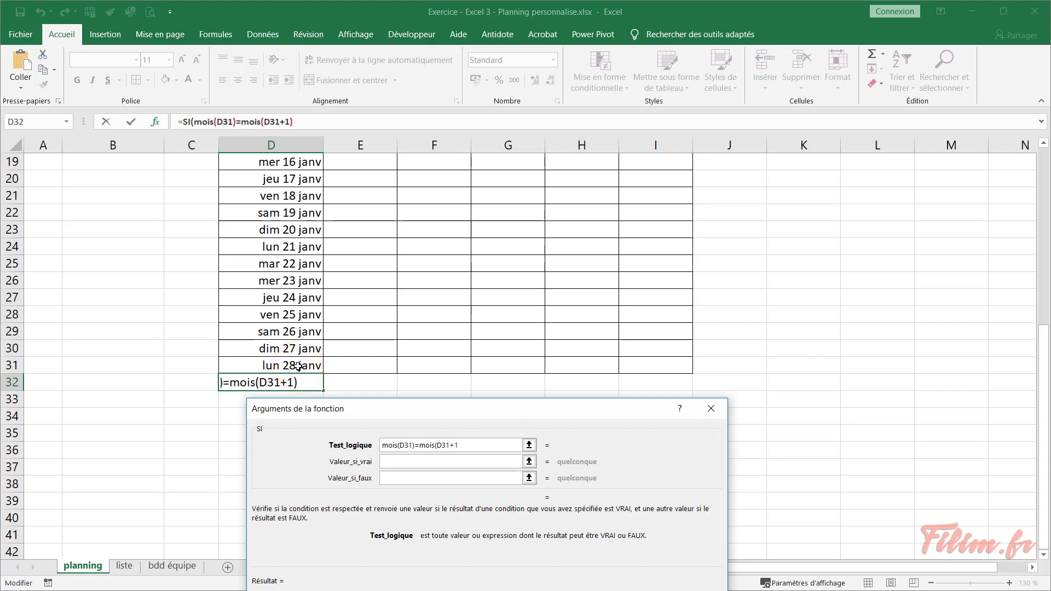
type(")")
left_click(395, 459)
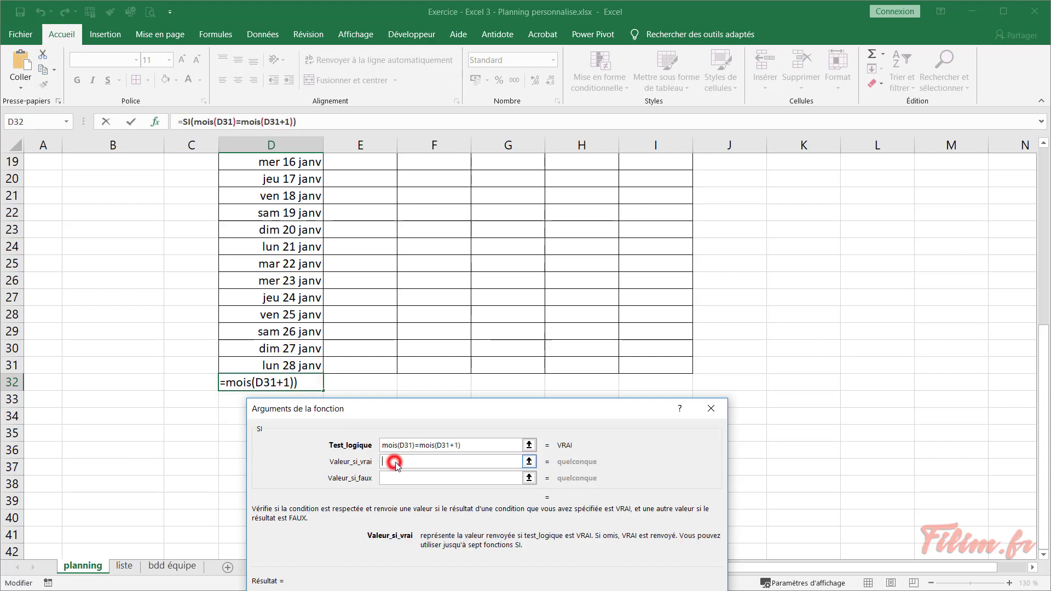
left_click(306, 368)
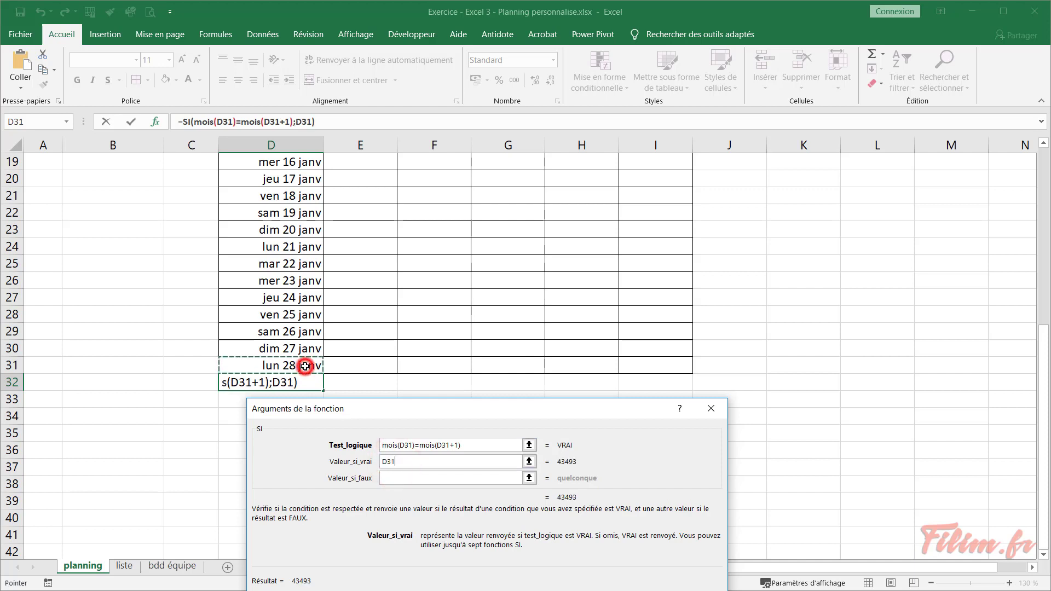
type("+1")
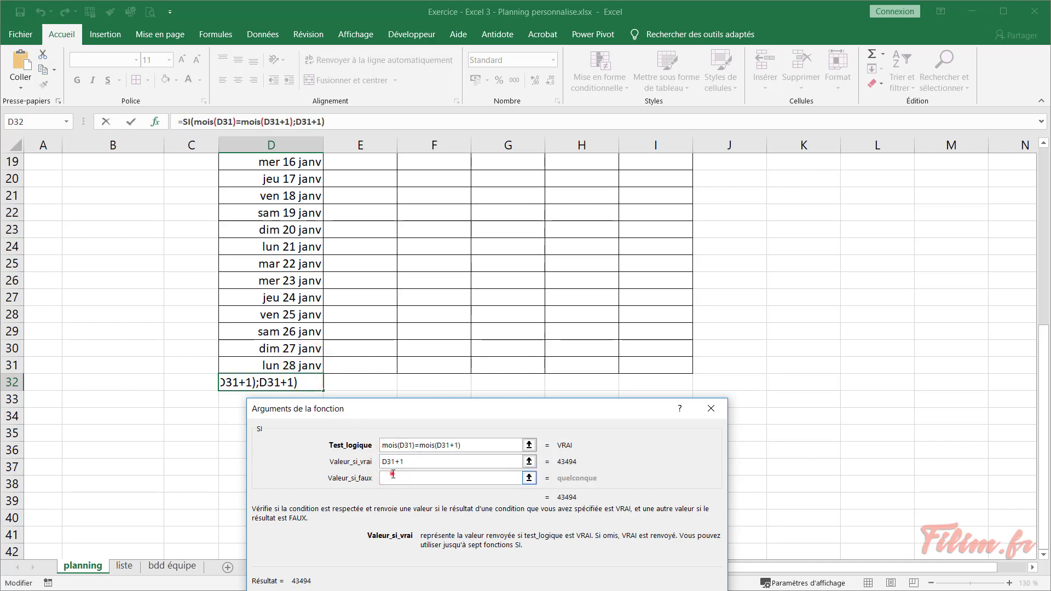
left_click(395, 478)
type("\"\"")
key("Return")
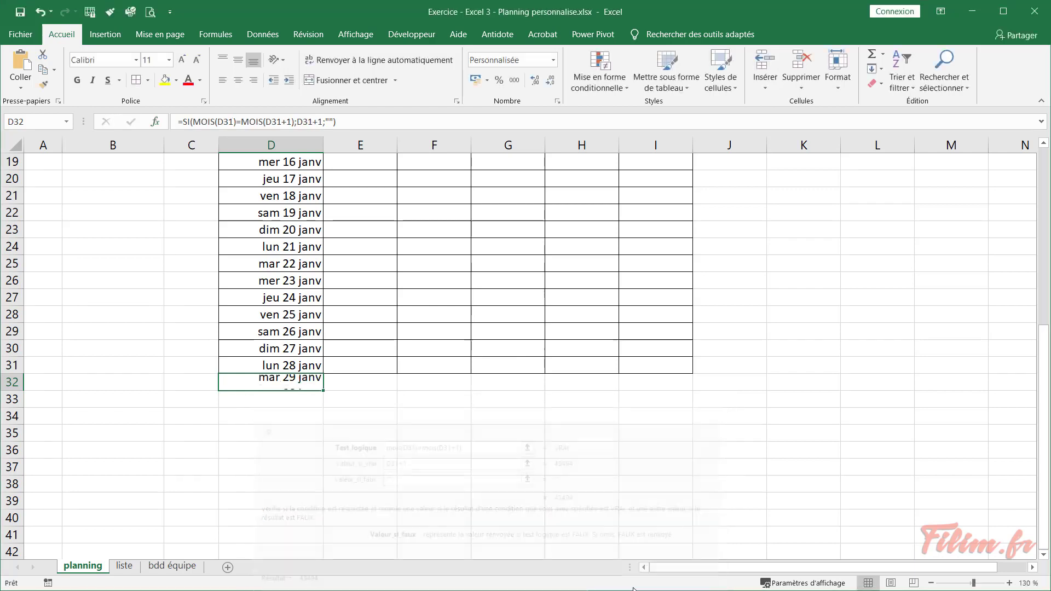
Copy D32's formula into D33 and change its day offset to 2, giving mer 30 janv
left_click(350, 122)
left_click_drag(353, 121, 118, 115)
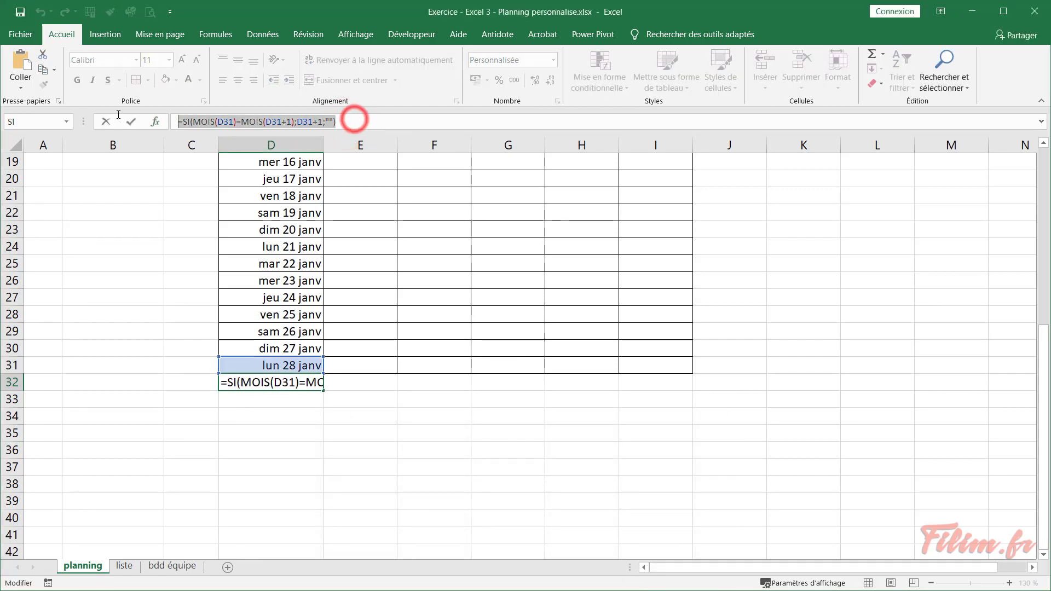
key("Escape")
left_click(270, 401)
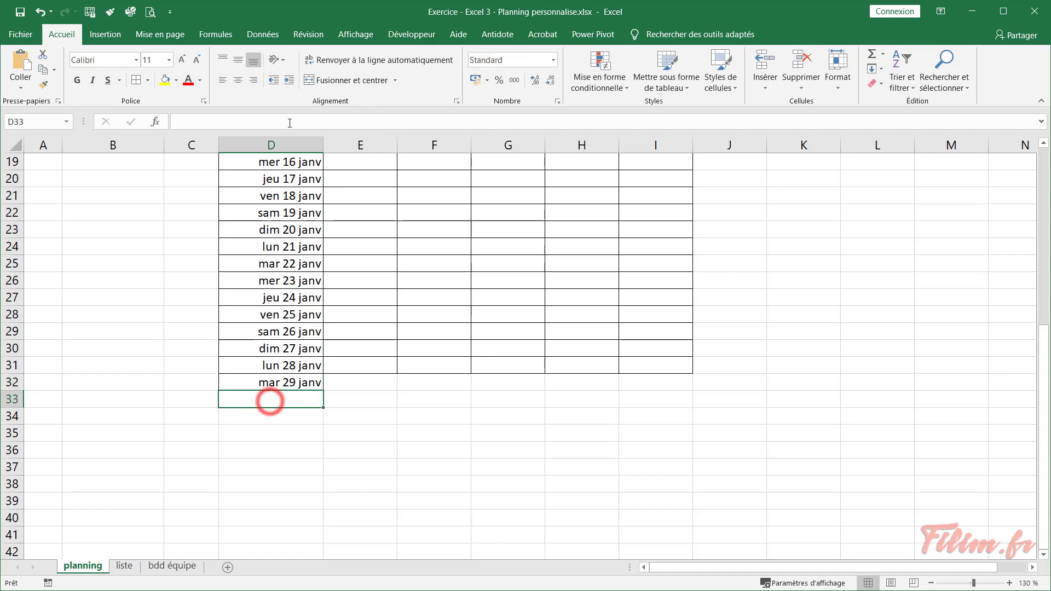
left_click(284, 122)
key("ctrl+v")
double_click(288, 121)
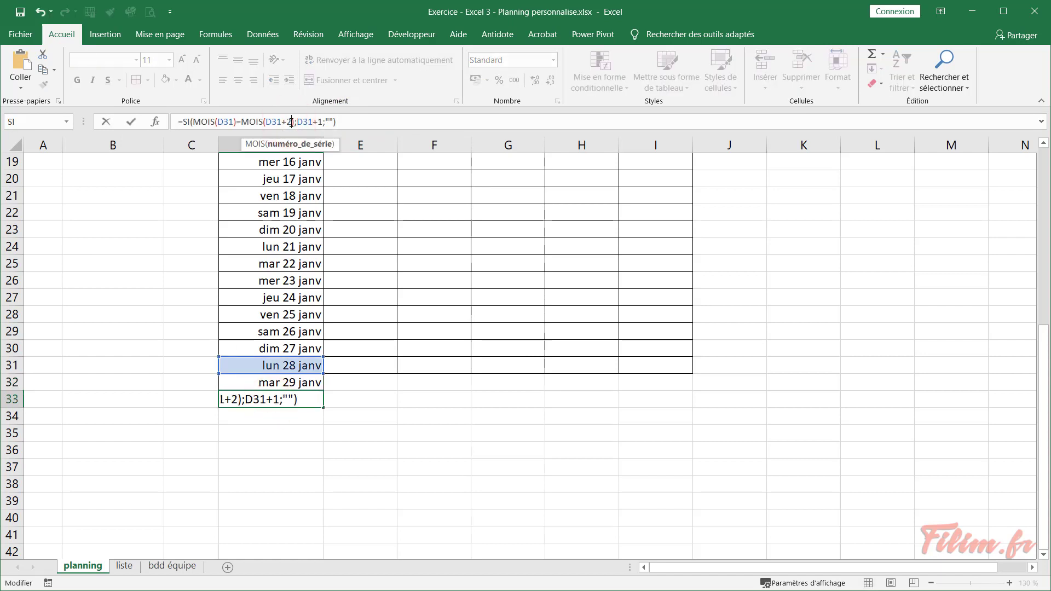
double_click(319, 122)
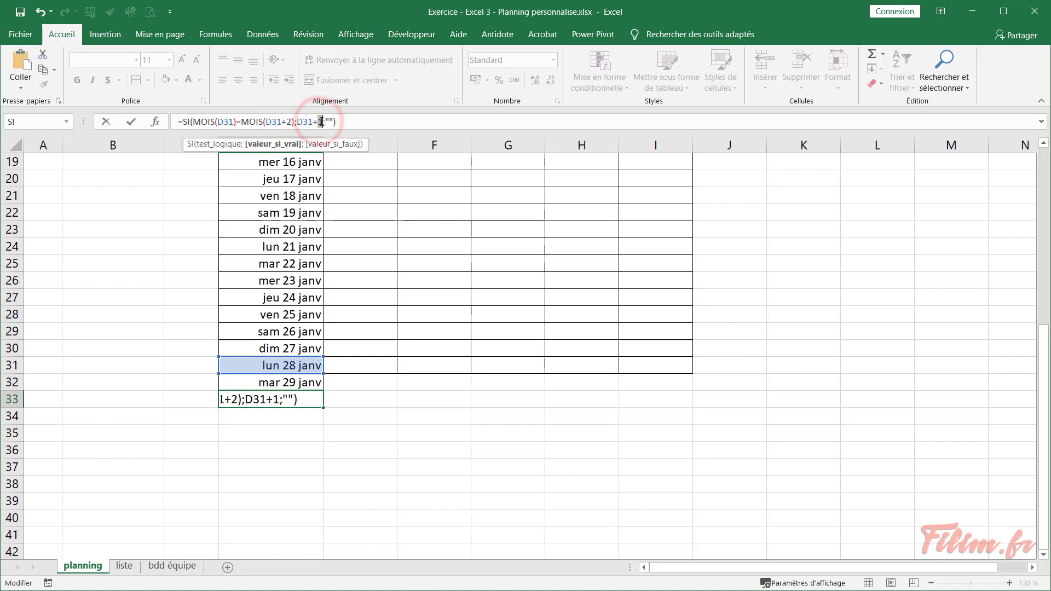
type("2")
key("Return")
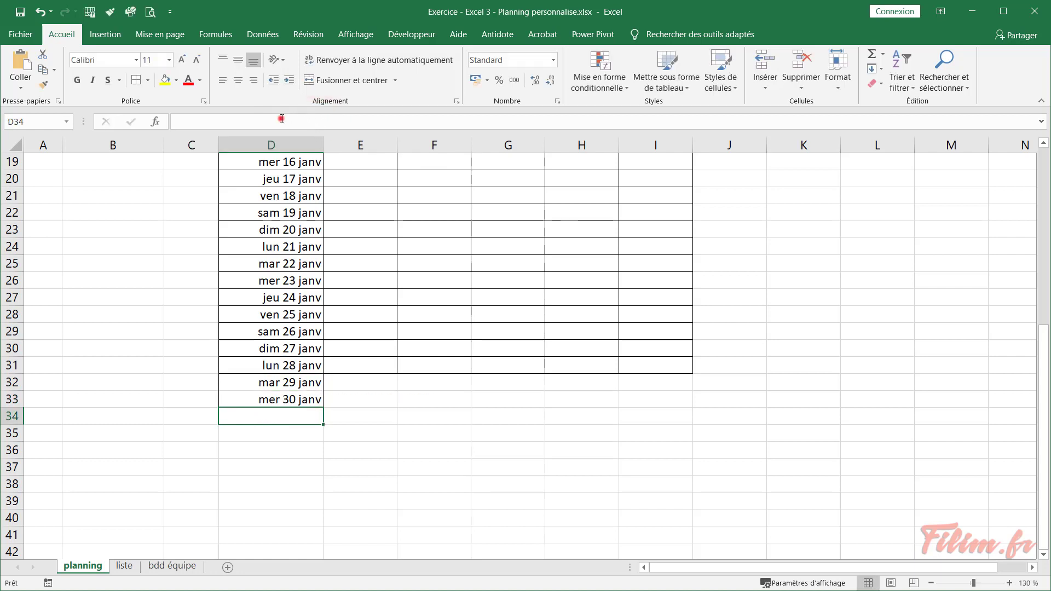
Paste the formula into D34 with both offsets set to 3 for jeu 31 janv
left_click(281, 120)
key("ctrl+v")
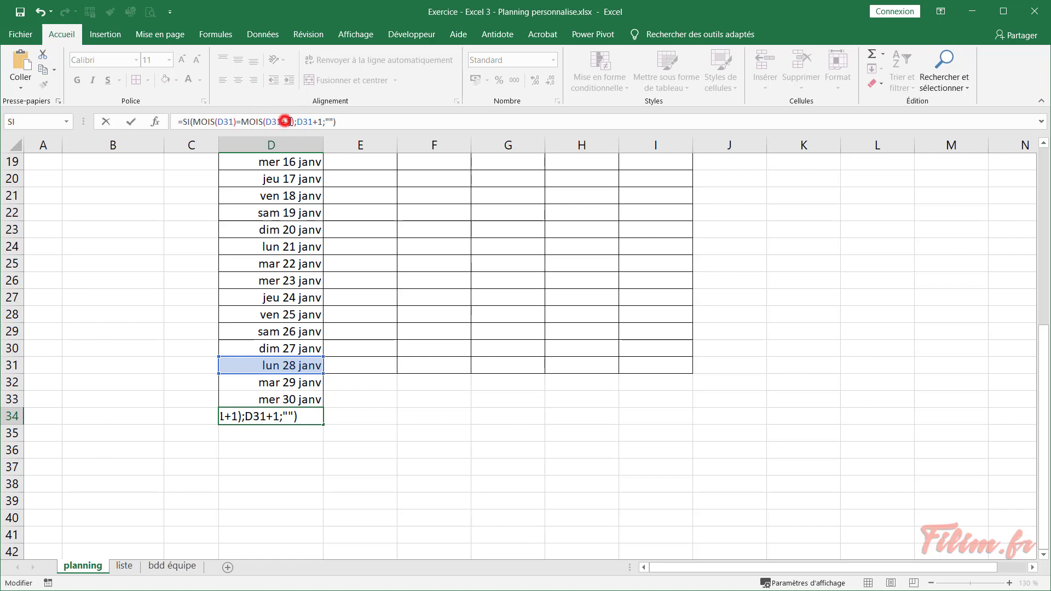
double_click(285, 121)
type("3")
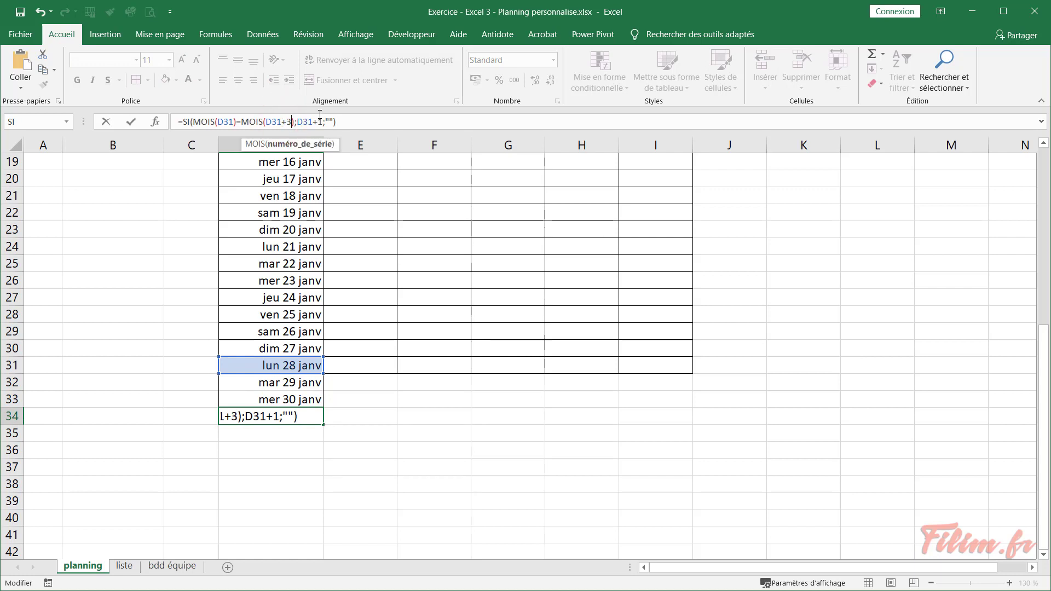
double_click(319, 122)
type("3")
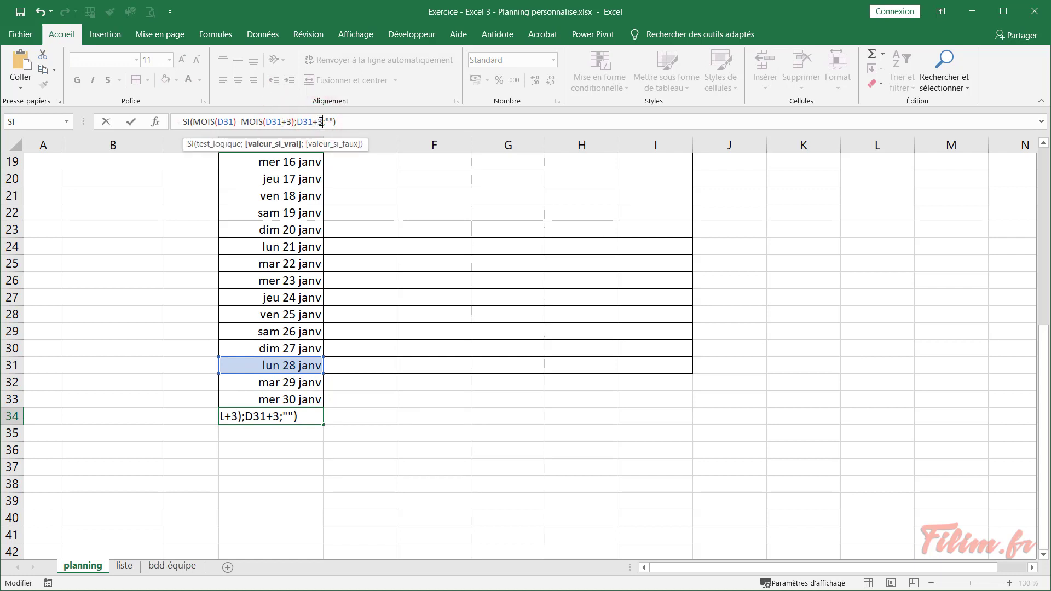
key("Return")
Copy D33's date format onto D34 with the format painter
left_click(290, 403)
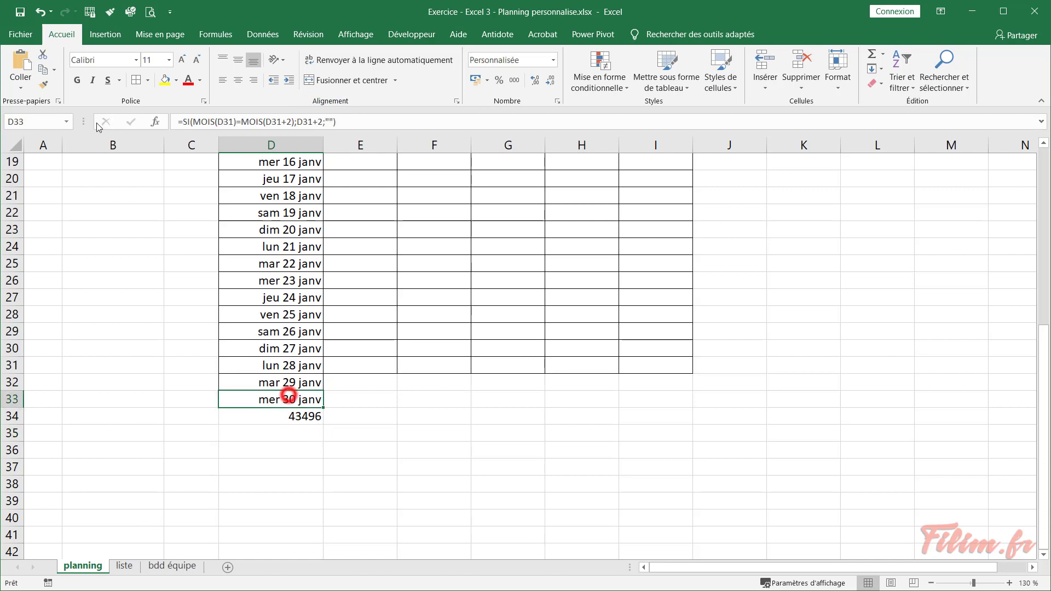
left_click(43, 84)
left_click(267, 420)
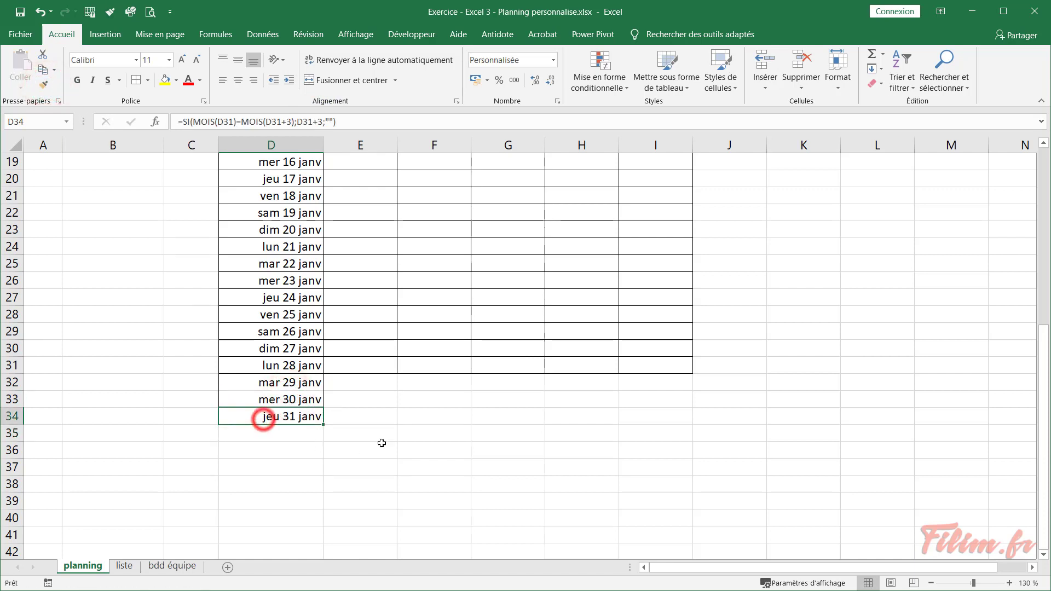
left_click(385, 432)
Clear all formatting from the three new dates D32:D34
left_click_drag(274, 384, 285, 417)
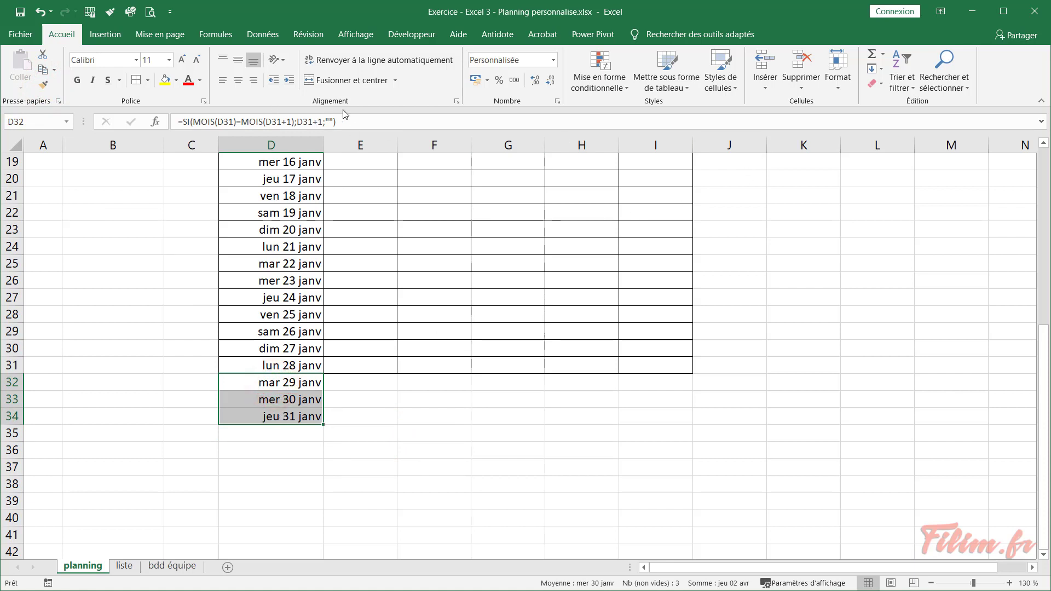
left_click(876, 83)
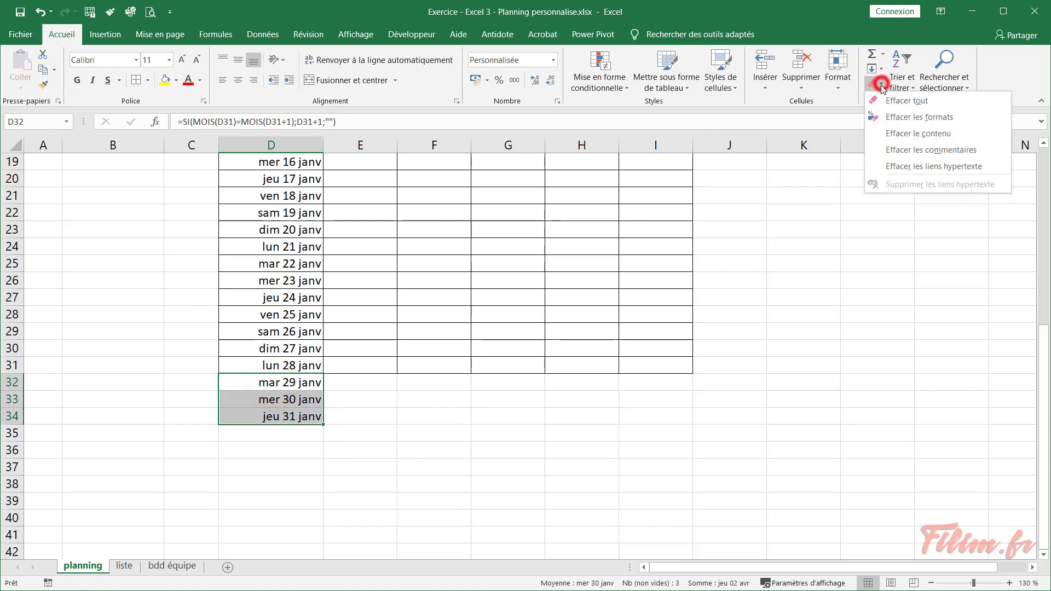
left_click(895, 118)
left_click(468, 433)
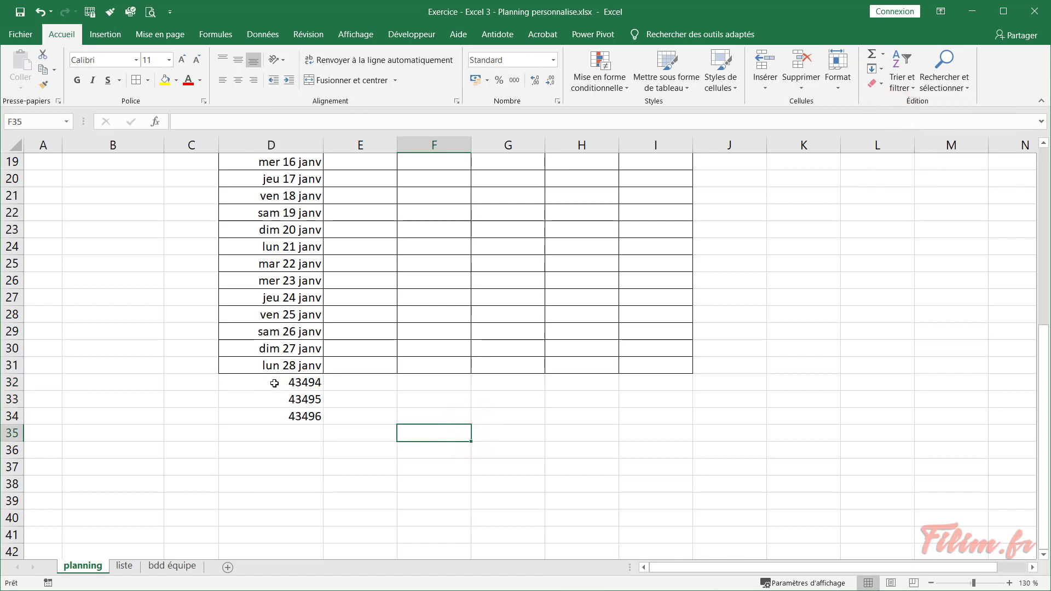
Remove all borders from rows 32–34 in Format de cellule > Bordure
left_click_drag(275, 383, 274, 415)
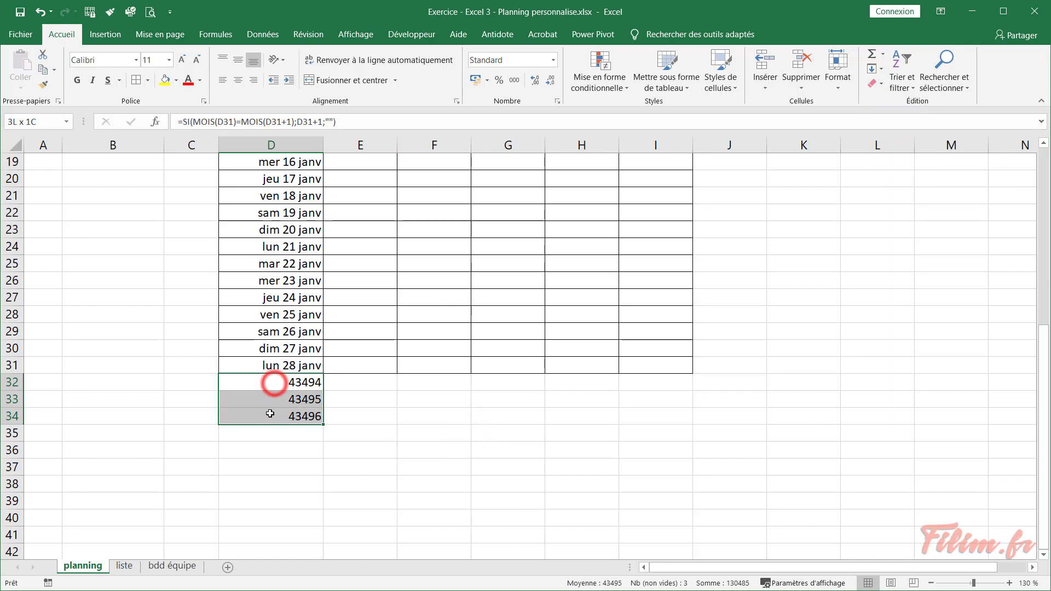
left_click(266, 364)
left_click_drag(266, 364, 279, 418)
left_click(403, 469)
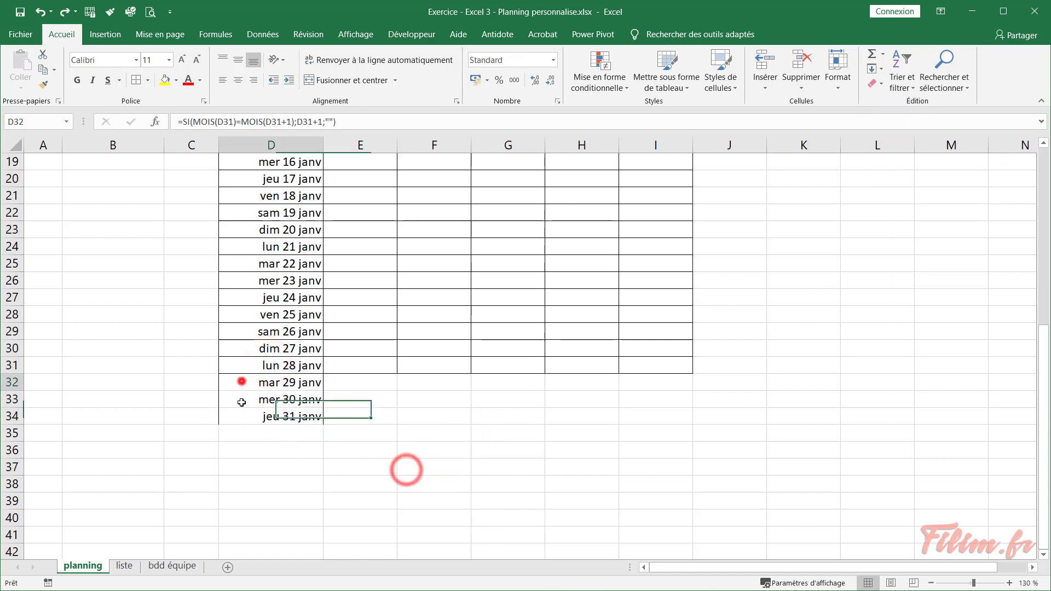
left_click_drag(242, 381, 267, 409)
right_click(267, 409)
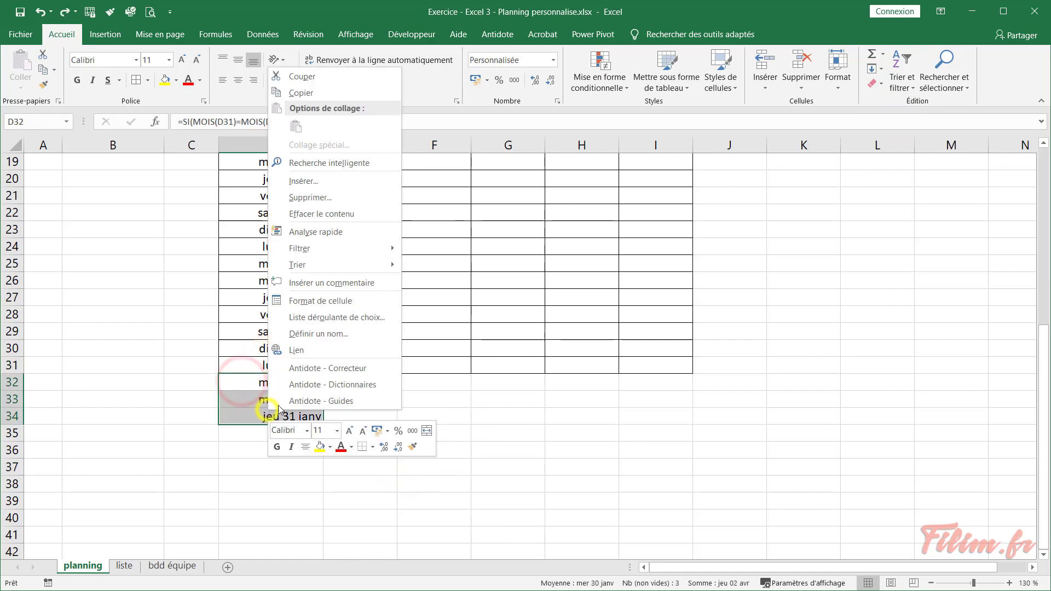
left_click(337, 301)
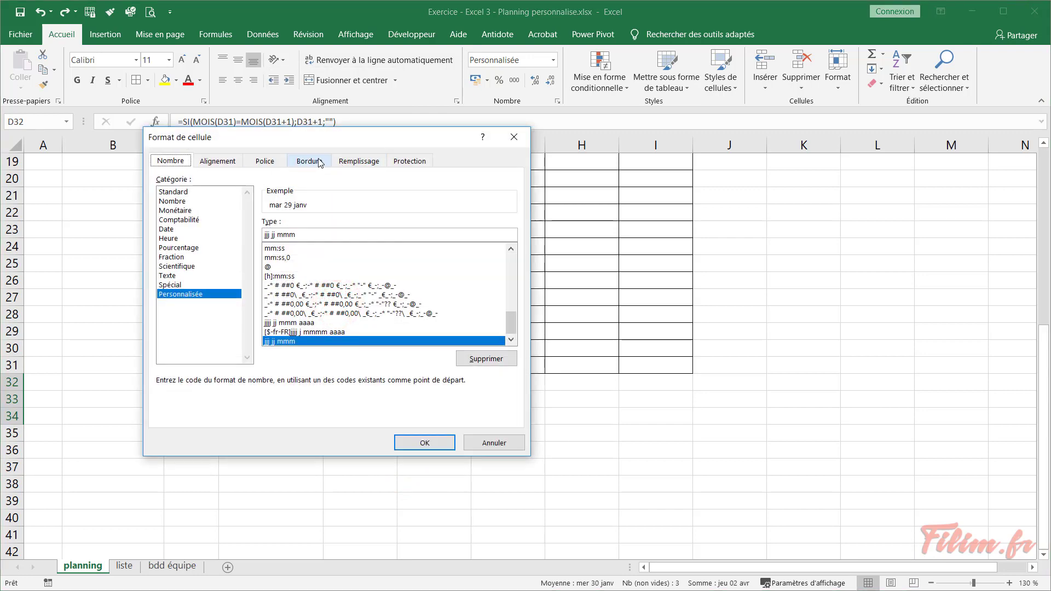
left_click(310, 159)
left_click(315, 257)
left_click(427, 271)
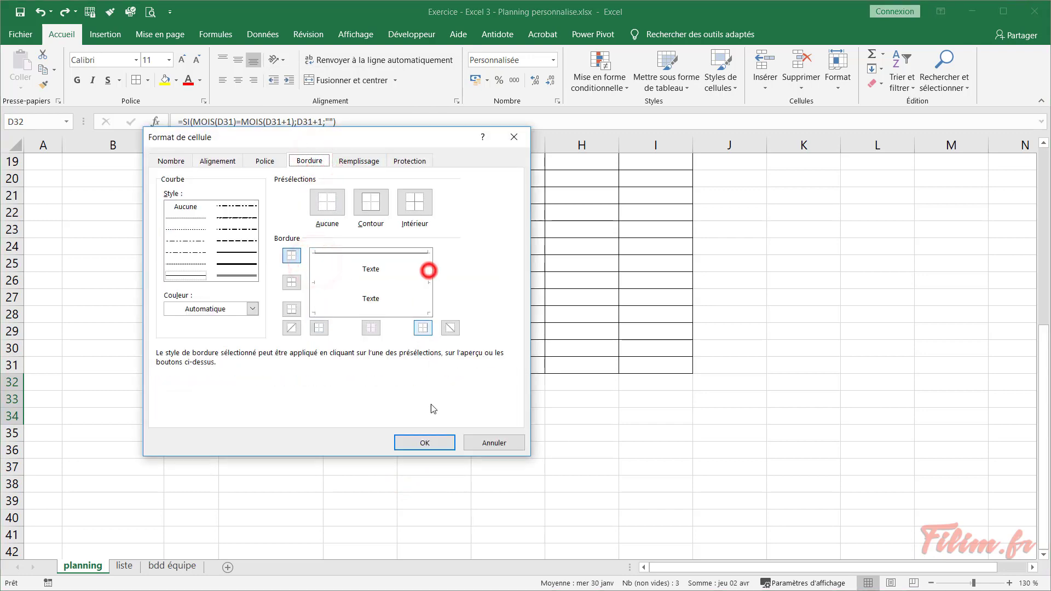
left_click(424, 441)
left_click(539, 418)
left_click(777, 327)
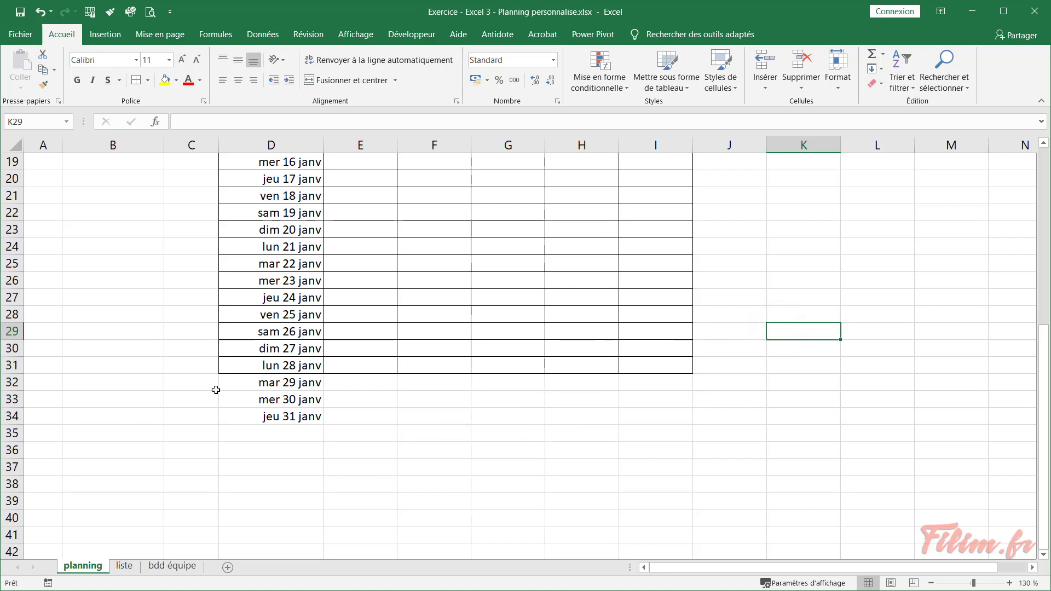
Check the SI(MOIS…) formulas behind 28, 29, 30 and 31 janv
scroll(201, 400, "up", 1)
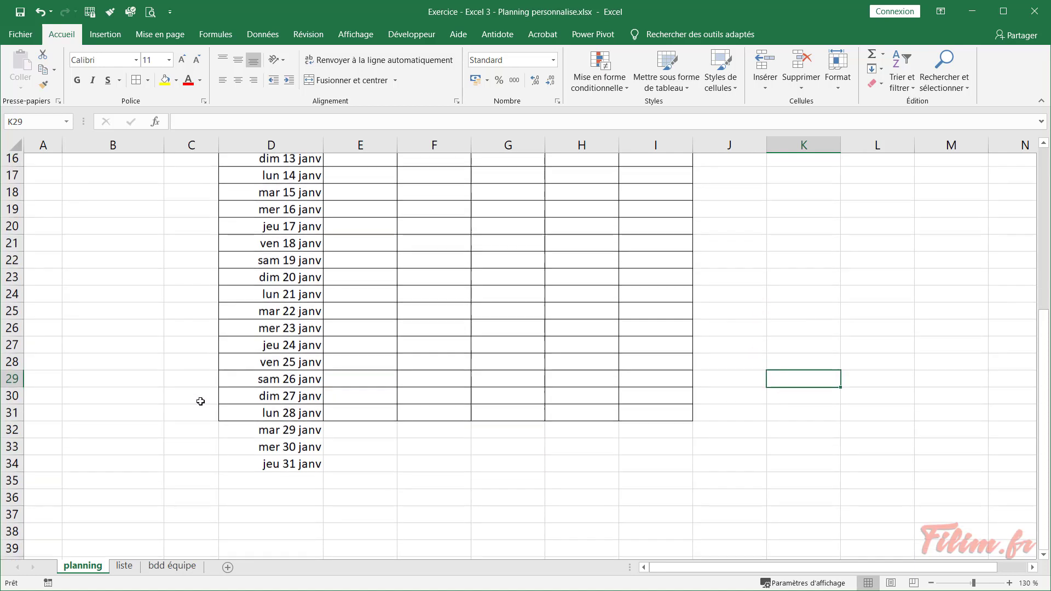
scroll(199, 399, "up", 2)
scroll(196, 399, "down", 2)
left_click(288, 441)
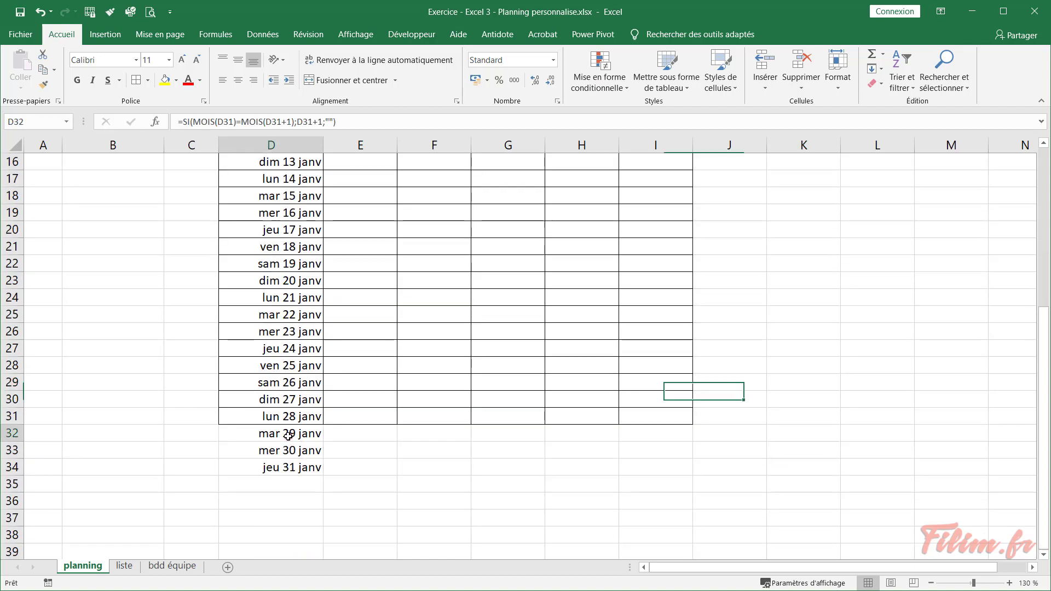
left_click(289, 449)
left_click(280, 467)
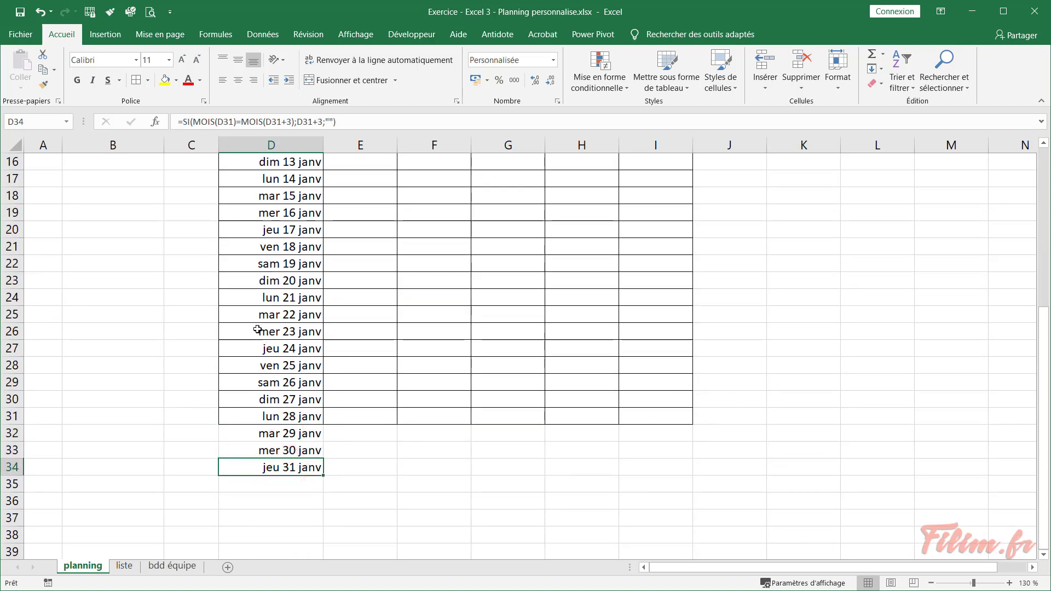
left_click_drag(252, 313, 316, 421)
left_click(316, 421)
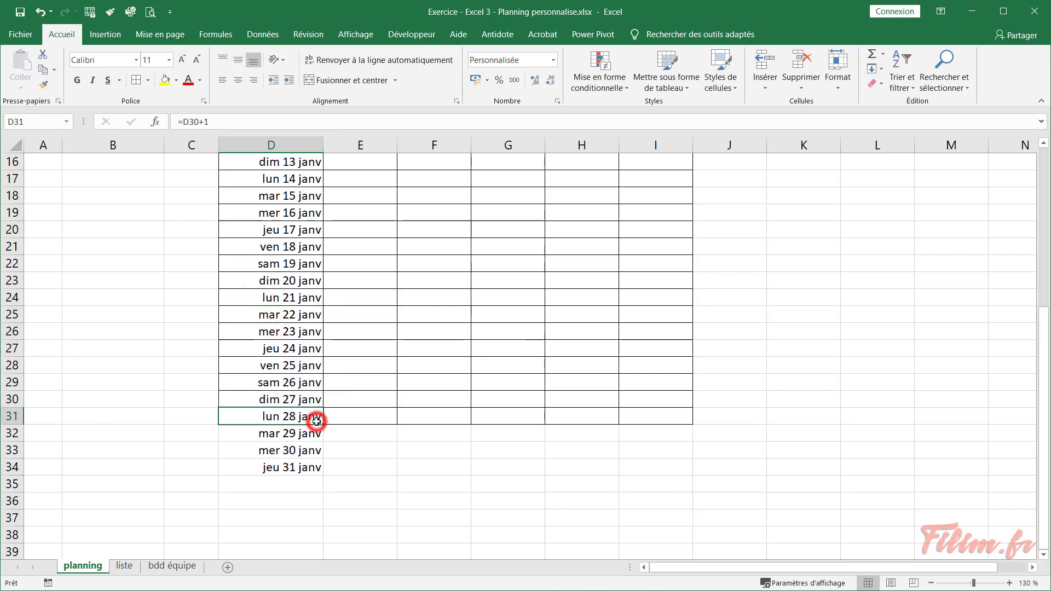
Select the planning grid from D4 down to row 34
left_click_drag(294, 433, 656, 465)
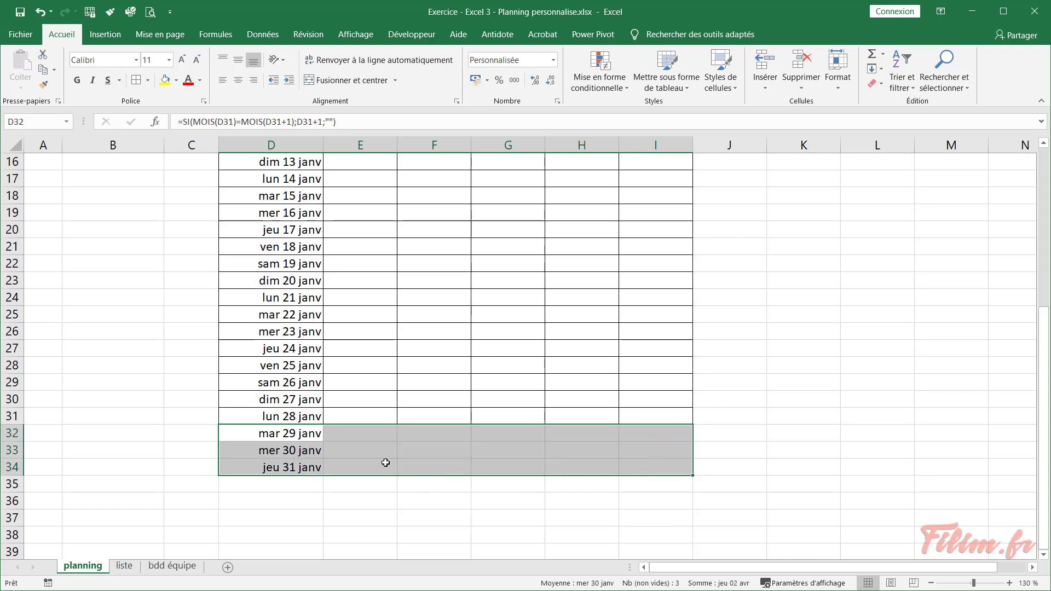
left_click(356, 447)
scroll(351, 443, "up", 5)
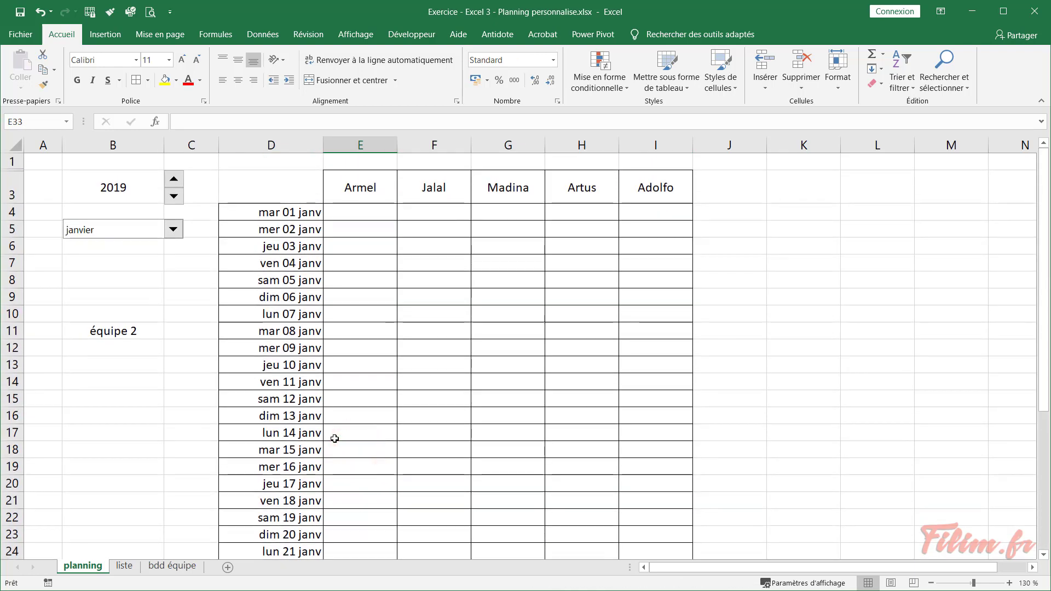
left_click(353, 314)
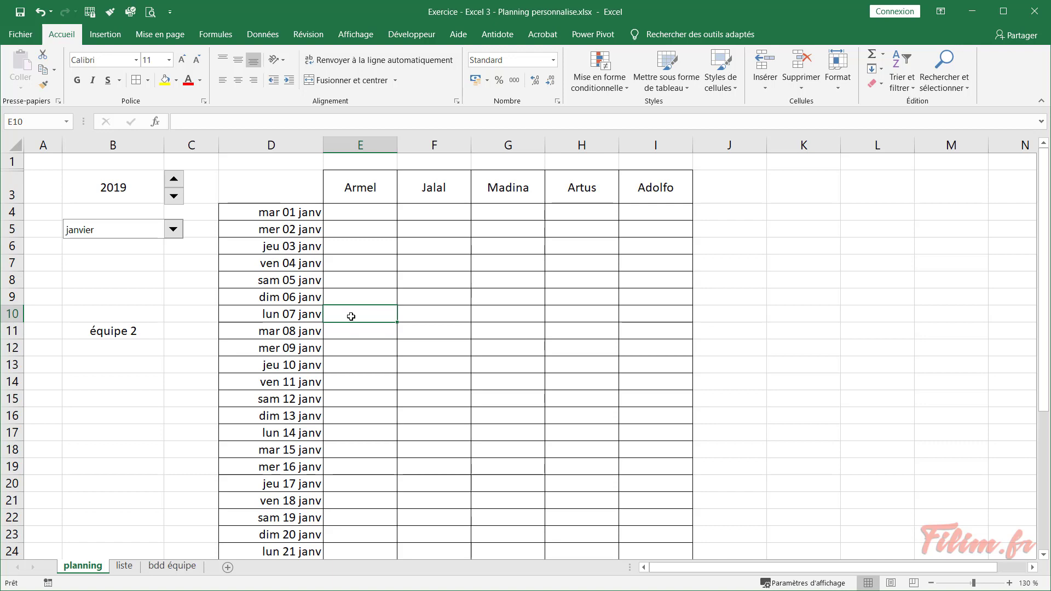
mouse_move(279, 213)
left_mouse_down()
mouse_move(692, 531)
mouse_move(648, 501)
left_mouse_up()
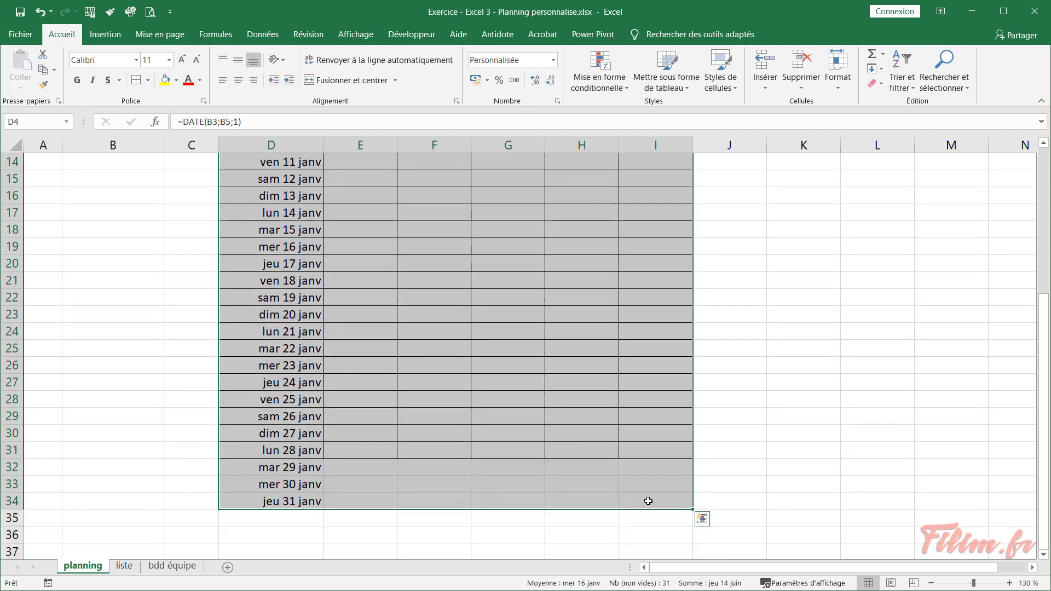
scroll(648, 500, "up", 5)
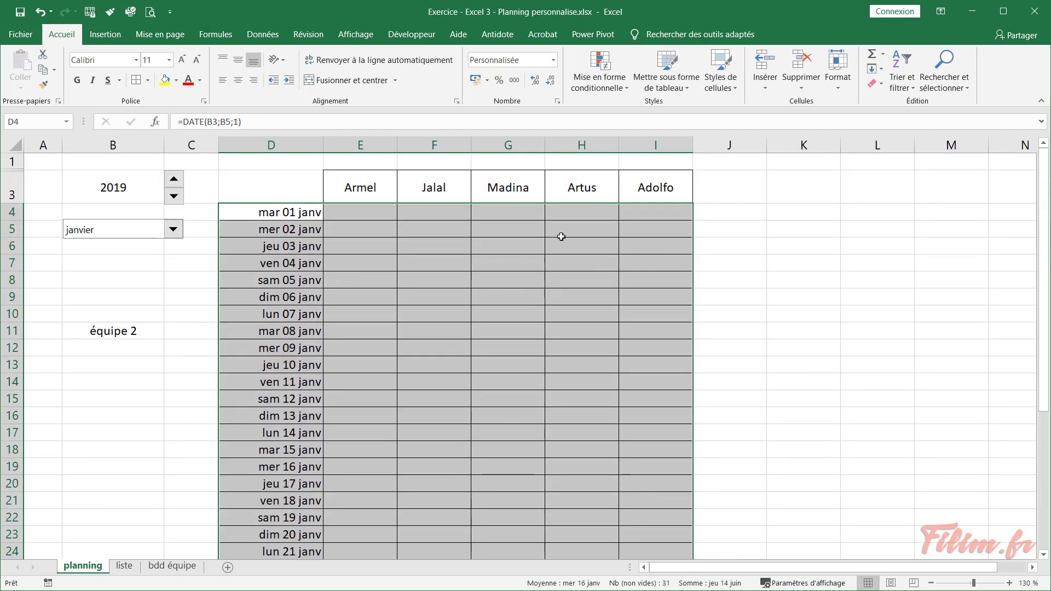
left_click(602, 83)
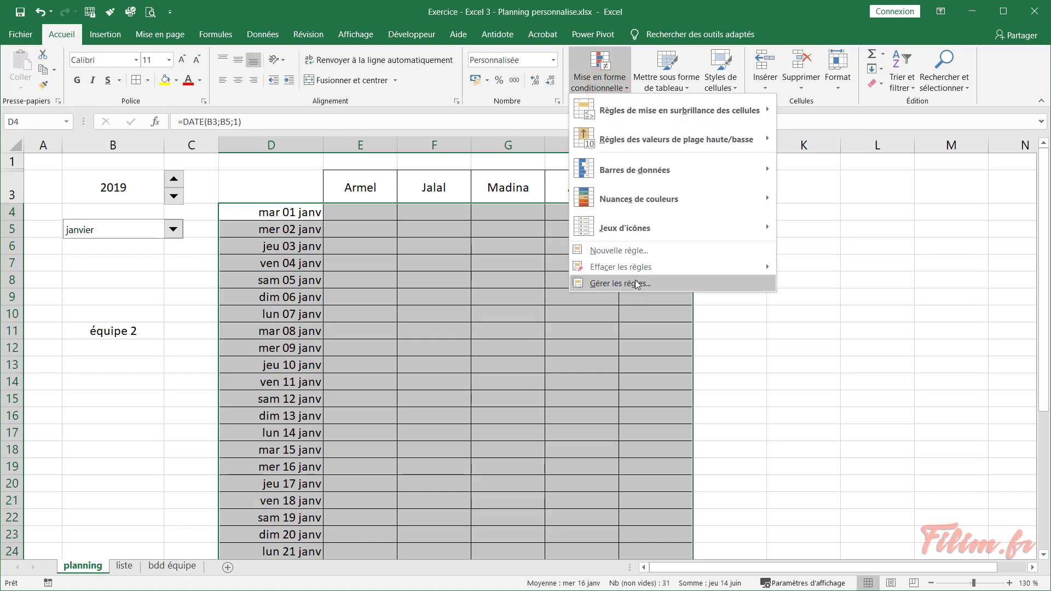
left_click(635, 250)
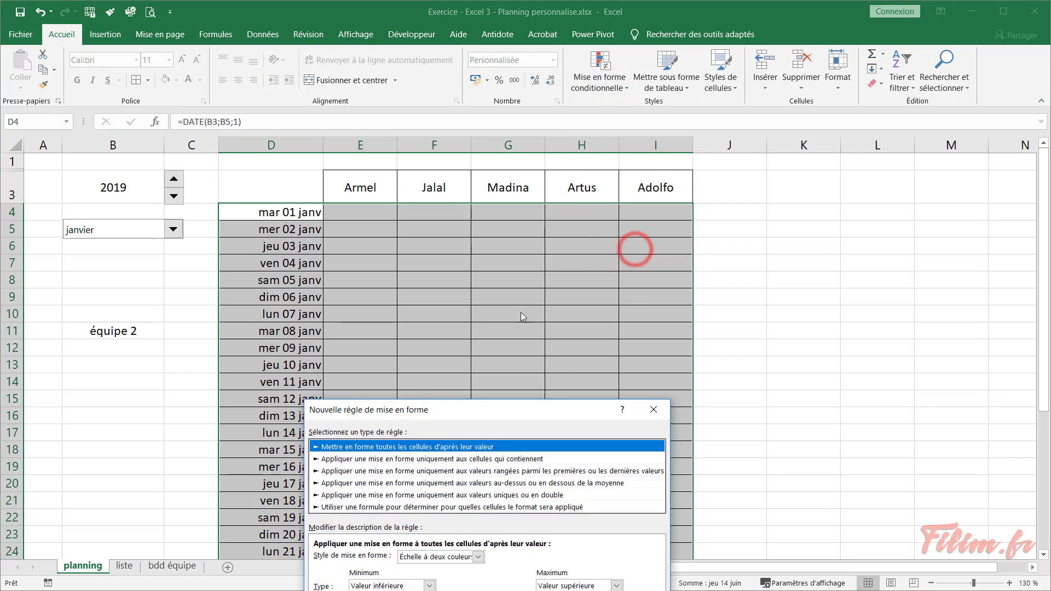
left_click_drag(567, 194, 562, 177)
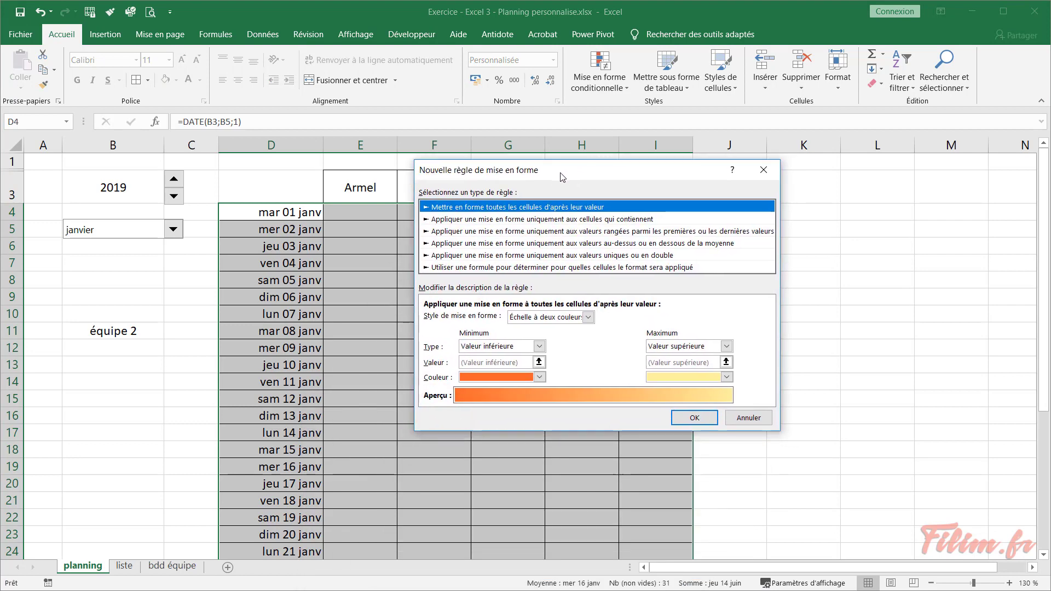
left_click(553, 268)
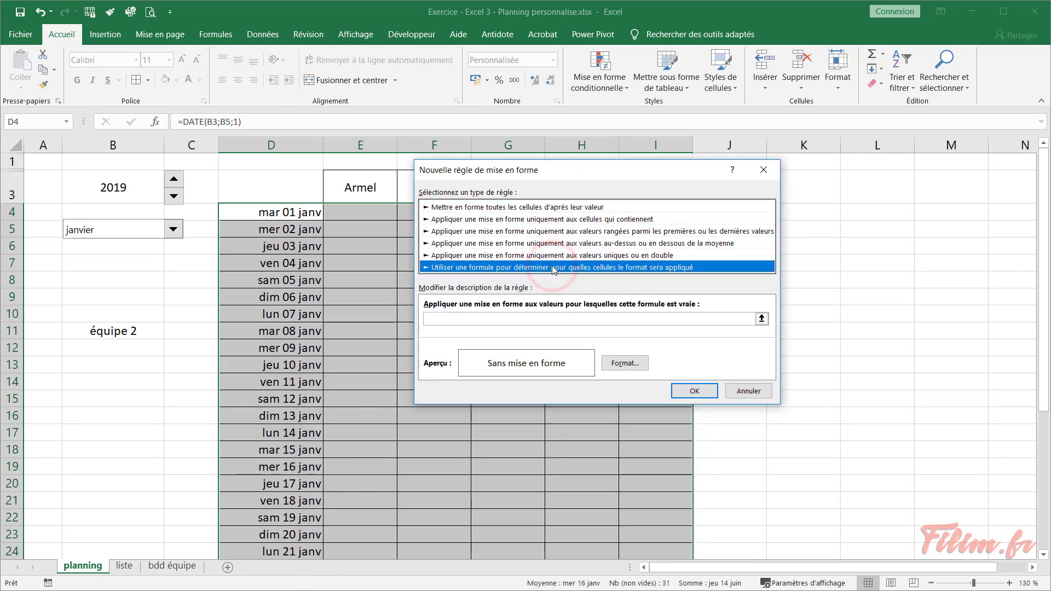
left_click(449, 321)
type("=joursem(")
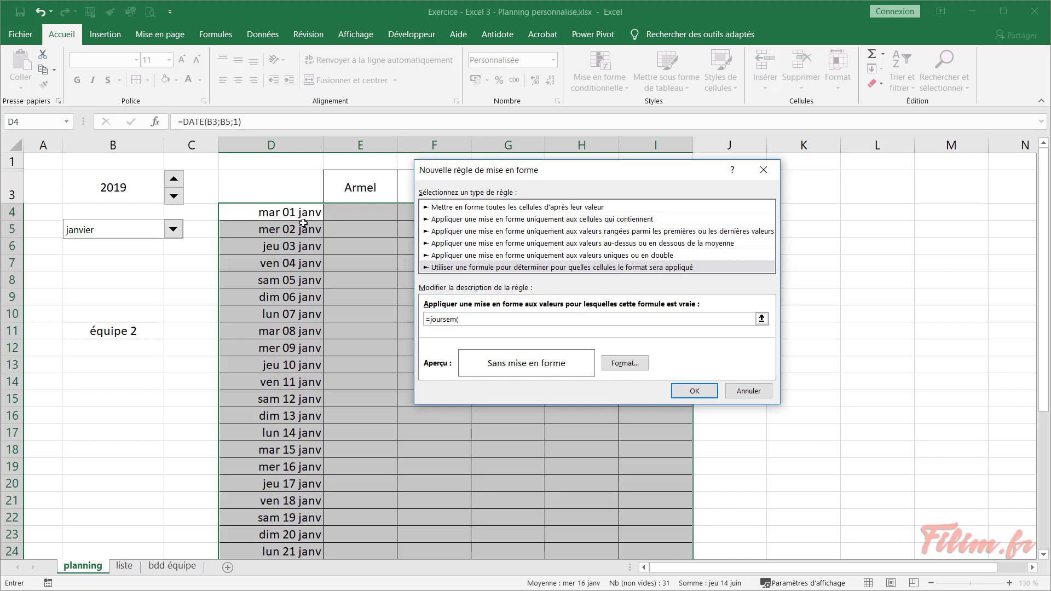
left_click(273, 212)
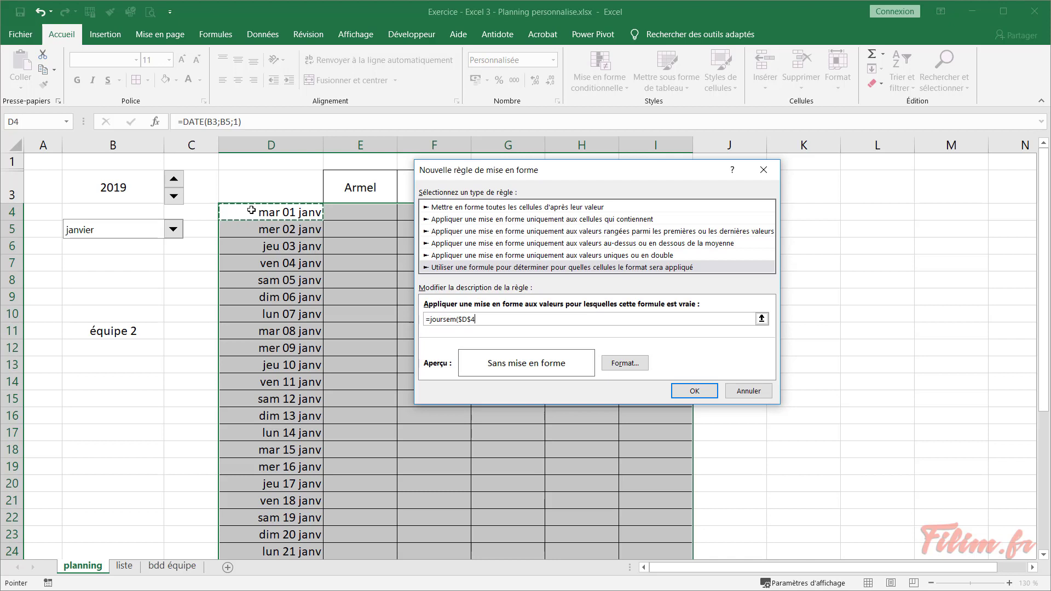
left_click(484, 320)
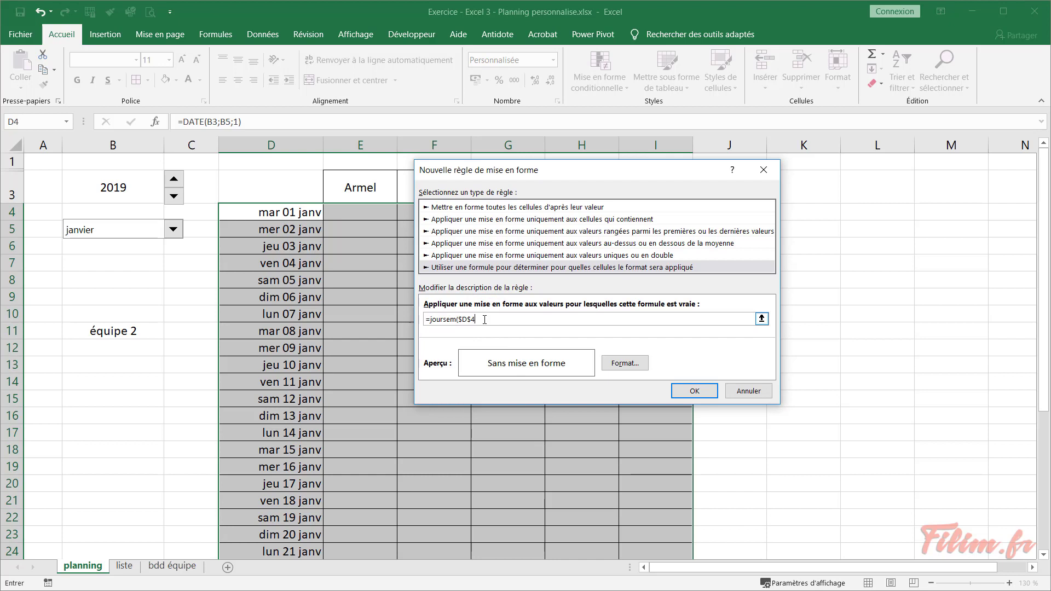
type(";2")
Dismiss the unfinished rule and pick JOURSEM from Insérer une fonction for cell J4
left_click(741, 392)
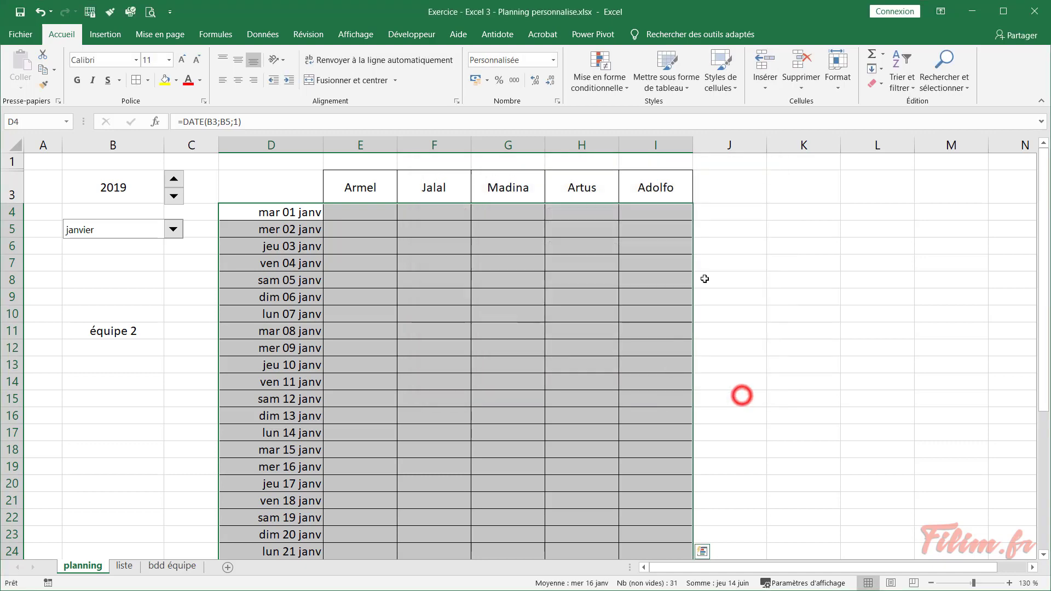
left_click(739, 214)
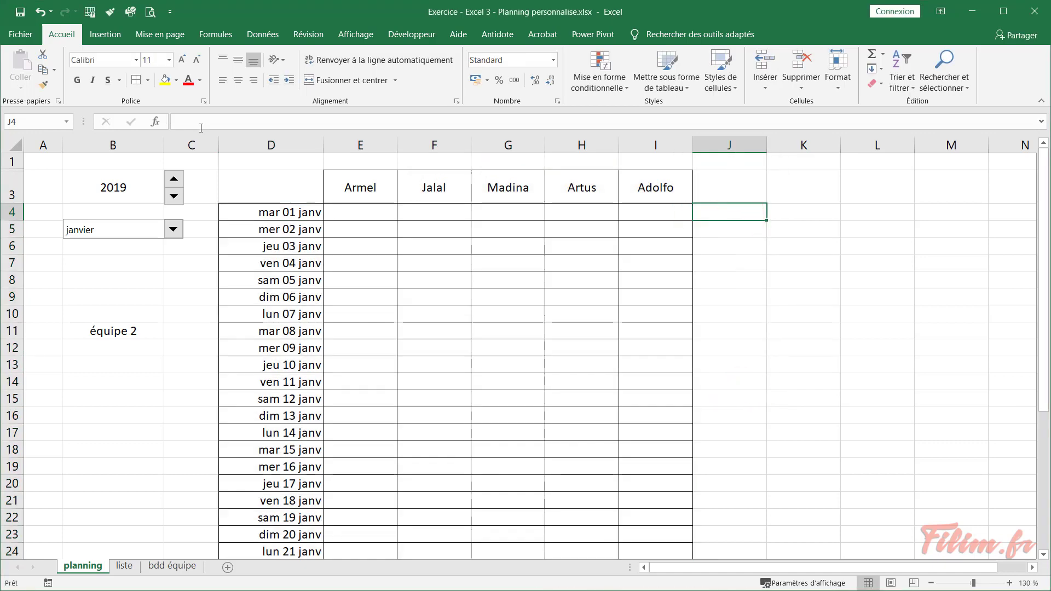
left_click(155, 121)
left_click(528, 256)
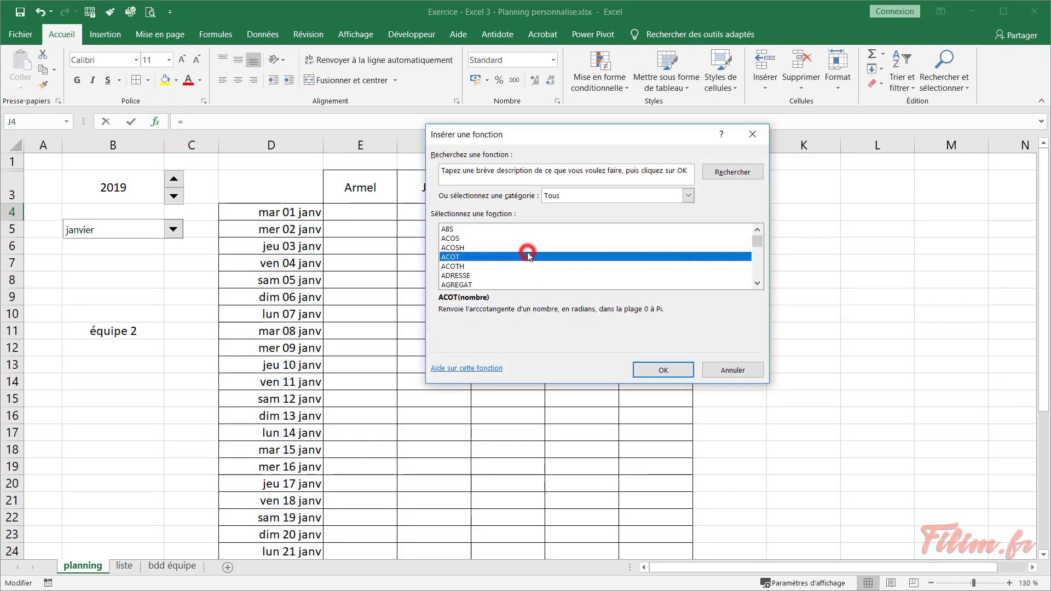
type("jour")
scroll(529, 256, "down", 1)
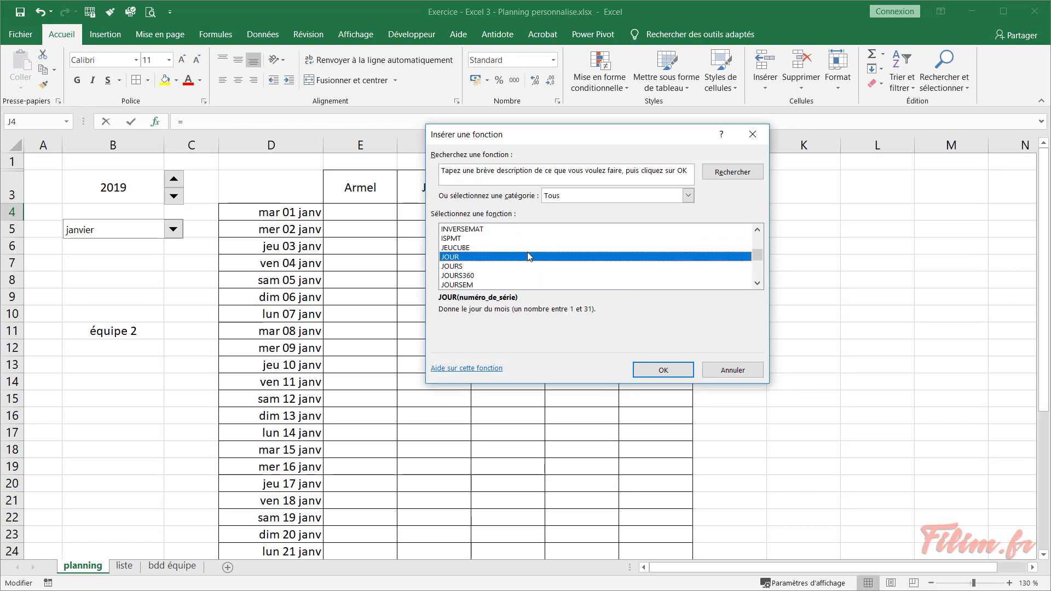
scroll(524, 271, "down", 1)
left_click(524, 256)
left_click(524, 257)
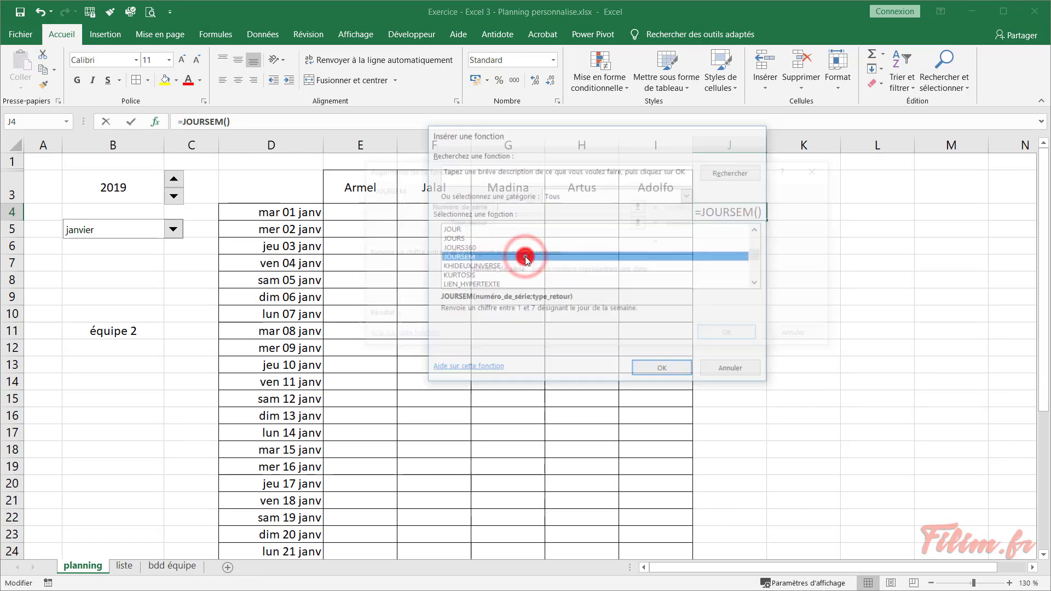
Set Numéro_de_série to D4 and Type_retour to 1, returning 3 for mar 01 janv
left_click_drag(459, 276, 425, 242)
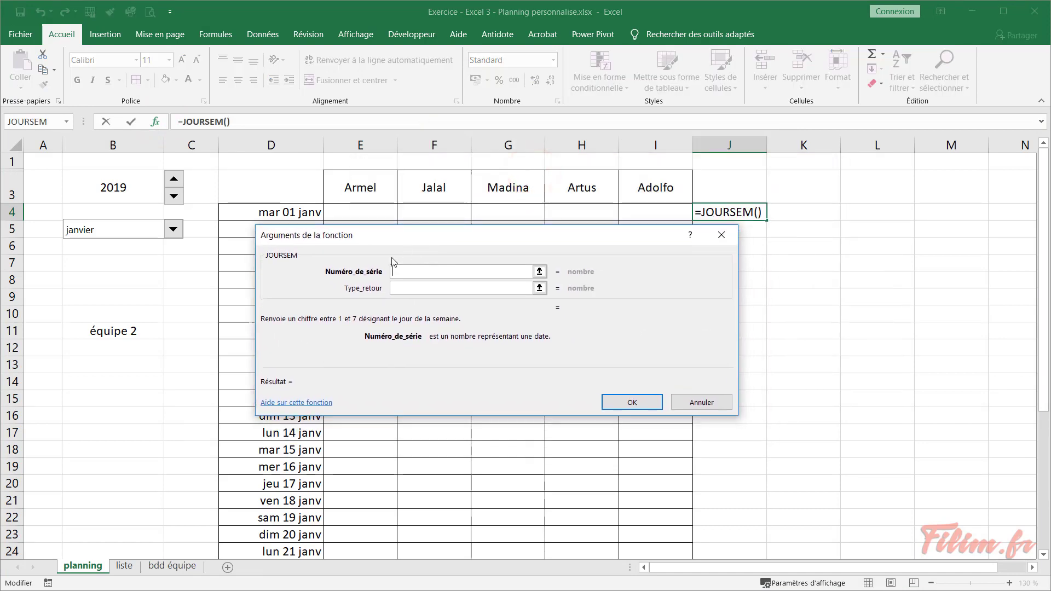
left_click(293, 213)
left_click(414, 288)
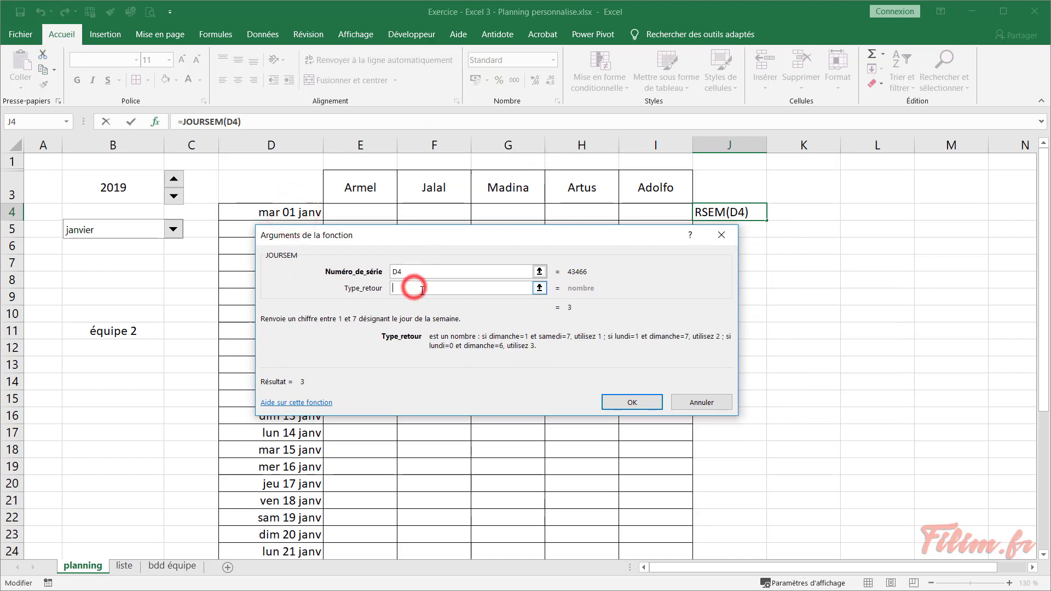
left_click(718, 340)
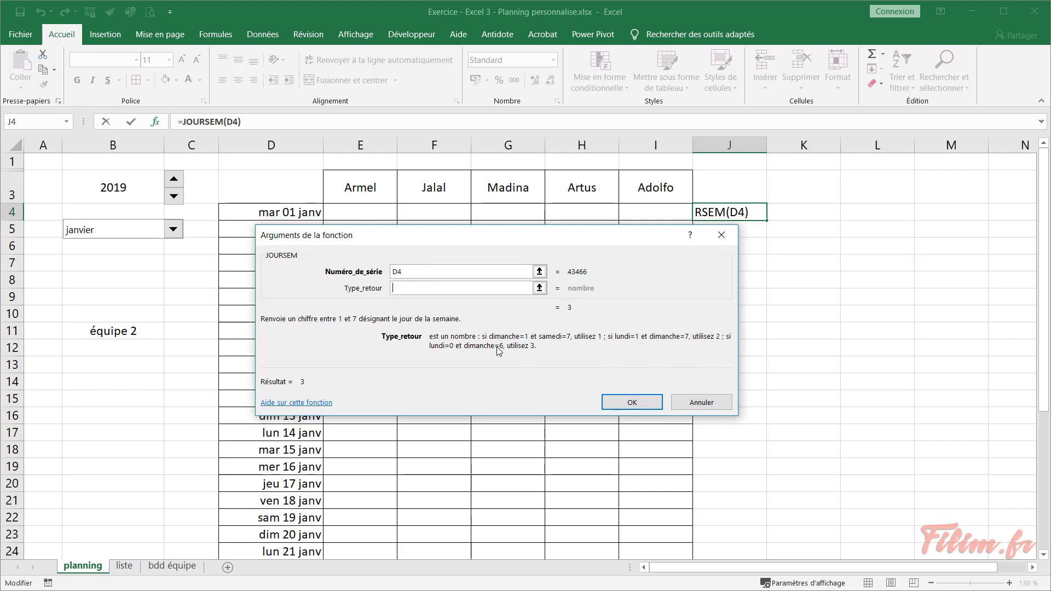
left_click(601, 338)
left_click(634, 339)
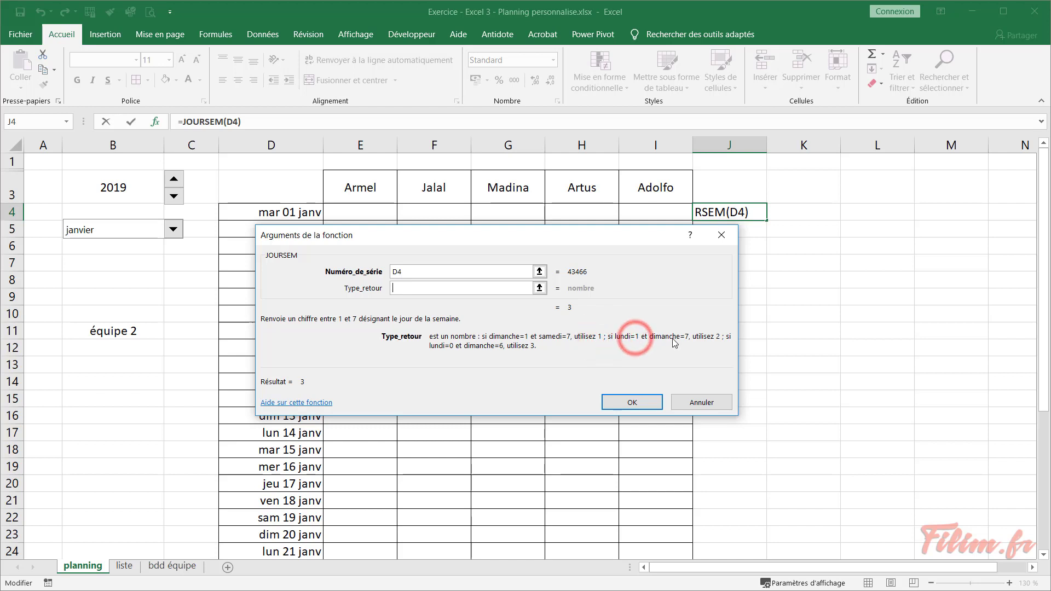
left_click(422, 288)
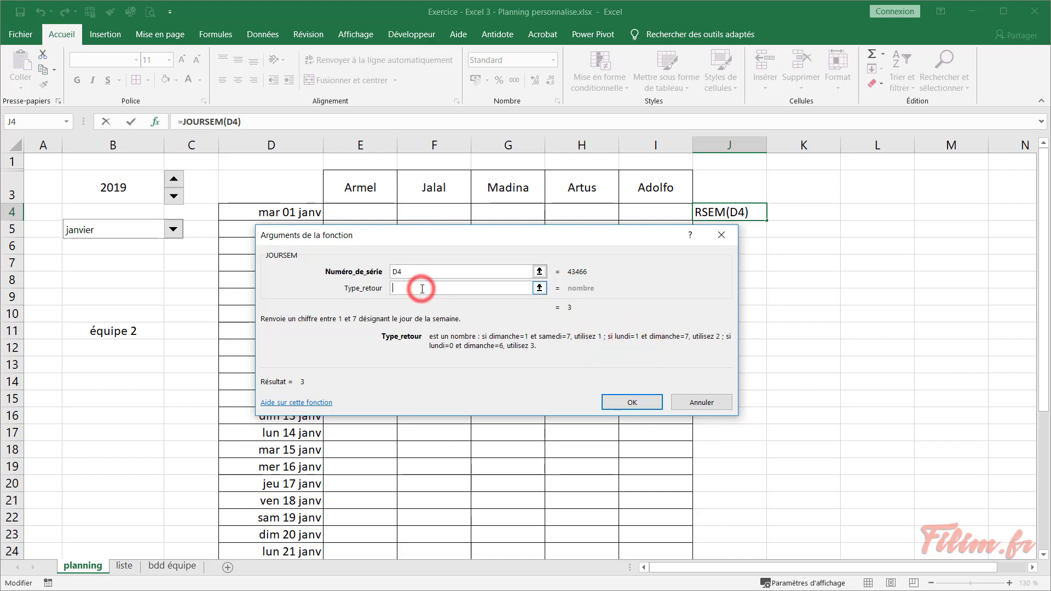
type("1")
key("Return")
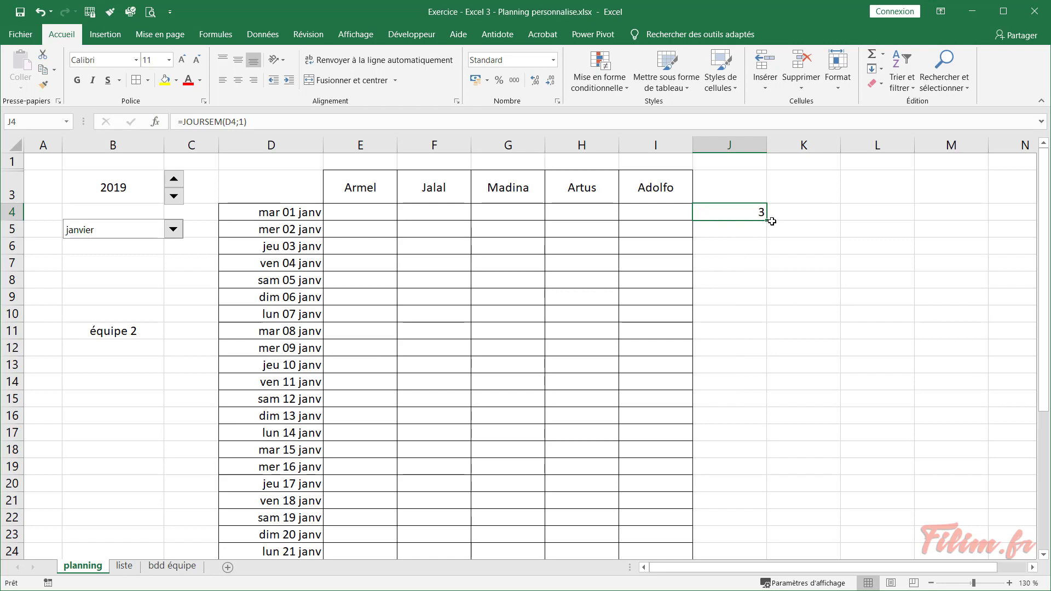
Change J4's formula to =JOURSEM(D4;2) so Monday counts as 1
left_click_drag(767, 220, 765, 350)
left_click_drag(741, 264, 738, 276)
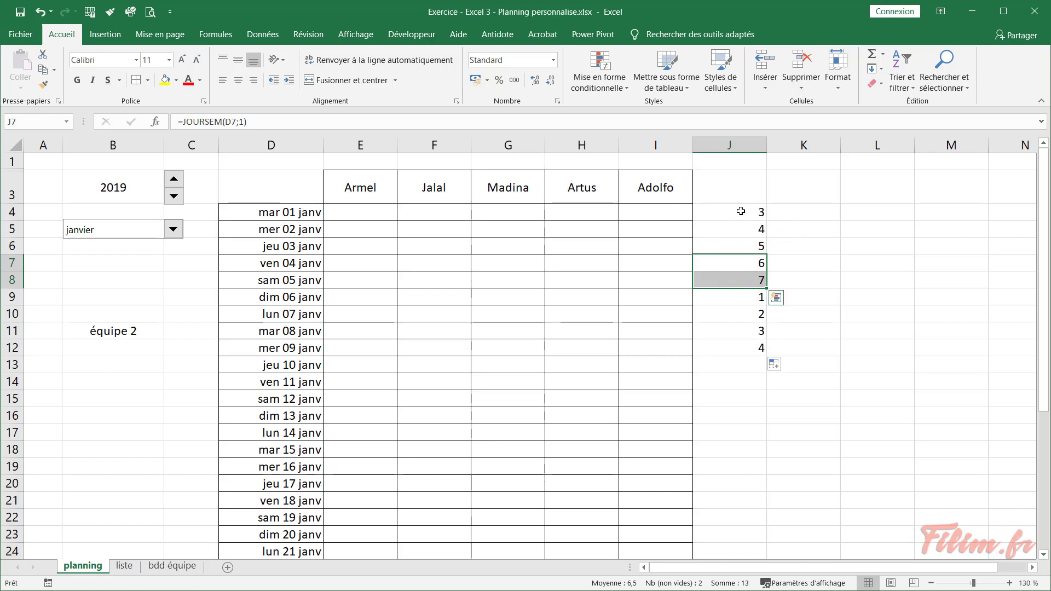
left_click(741, 211)
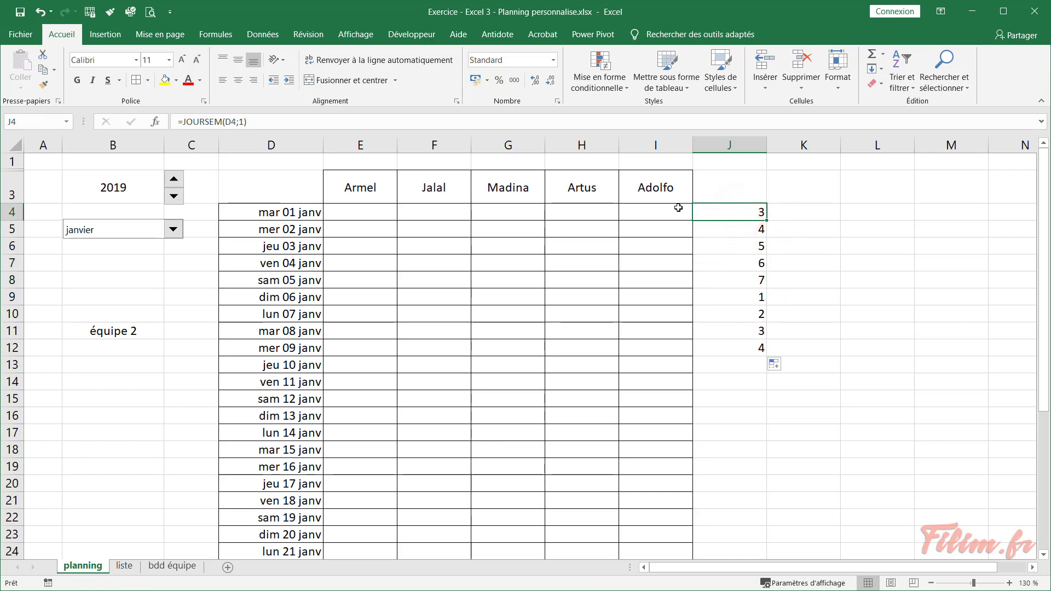
left_click(242, 121)
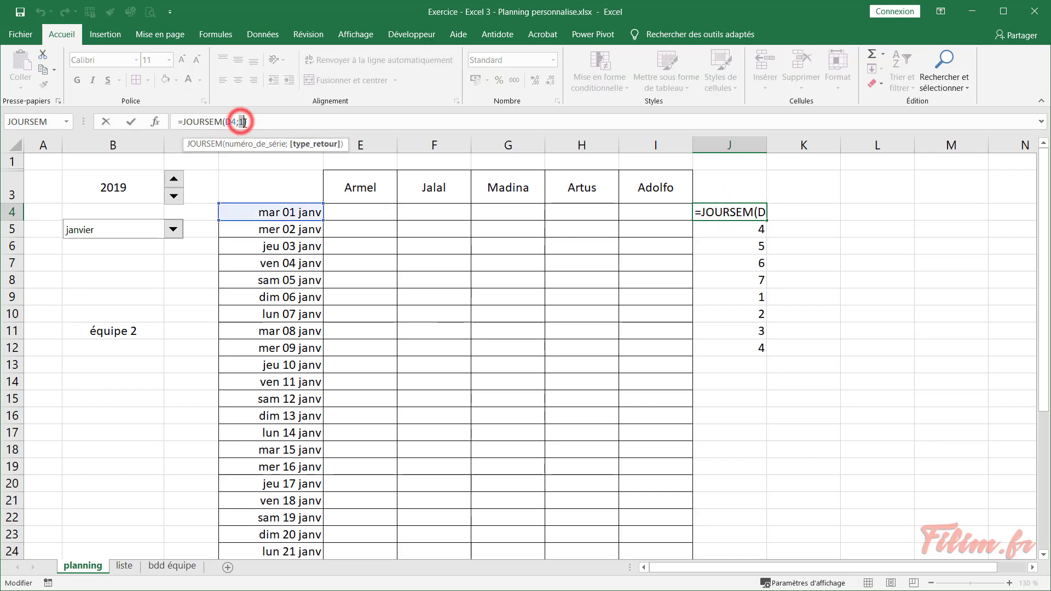
key("BackSpace")
type("2")
key("Return")
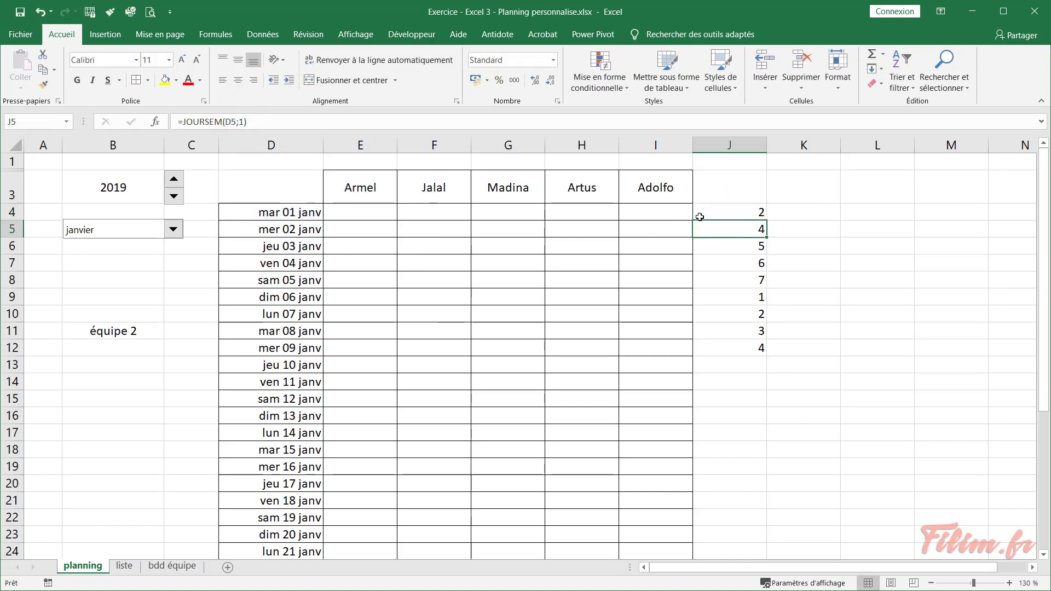
Fill =JOURSEM(D4;2) down to J13 and check the Saturday and Sunday numbers
left_click(709, 212)
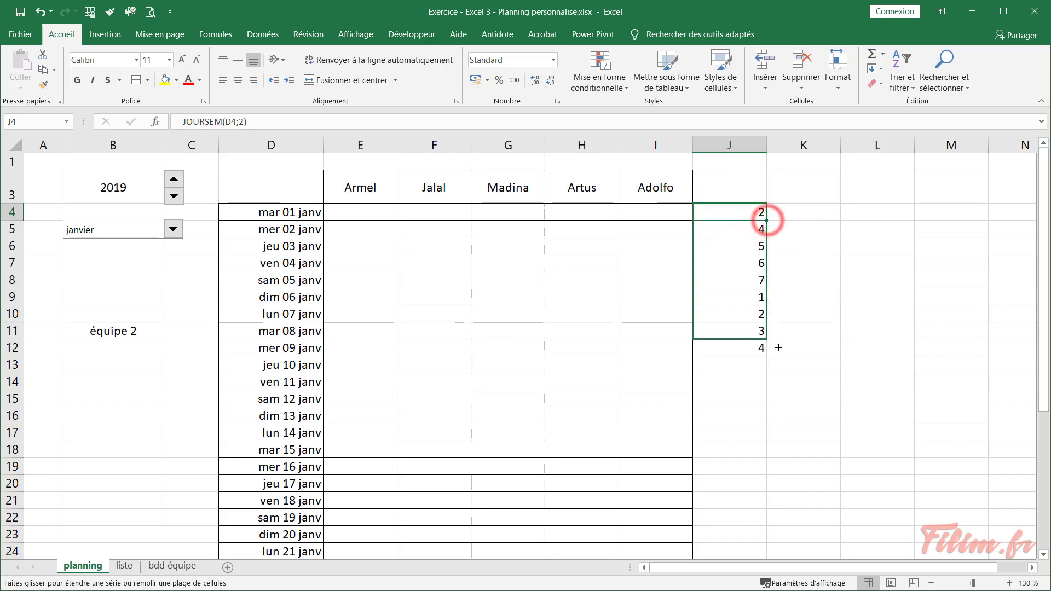
left_click_drag(768, 220, 766, 365)
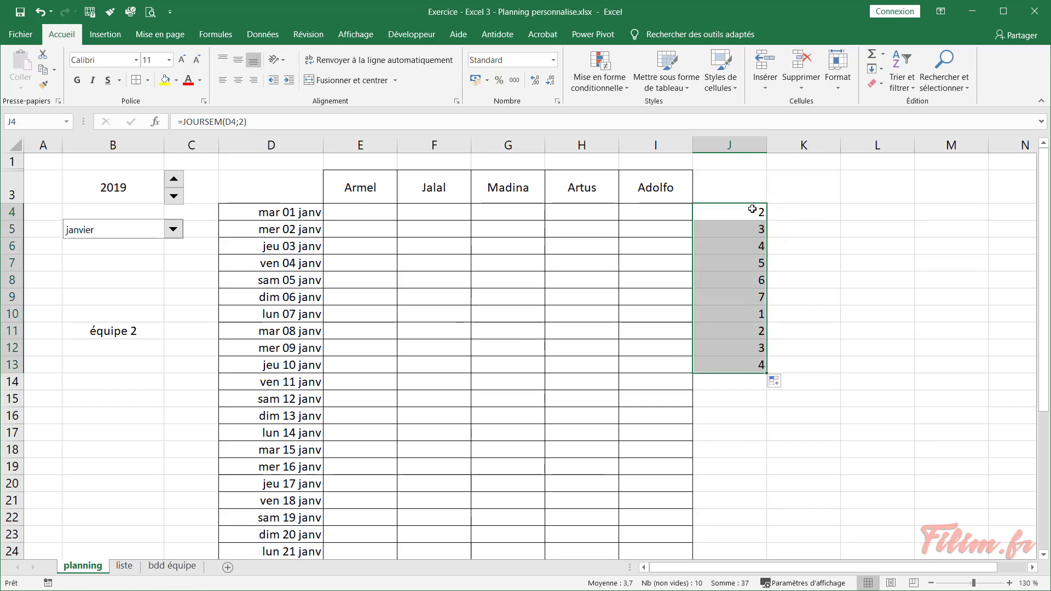
left_click(734, 215)
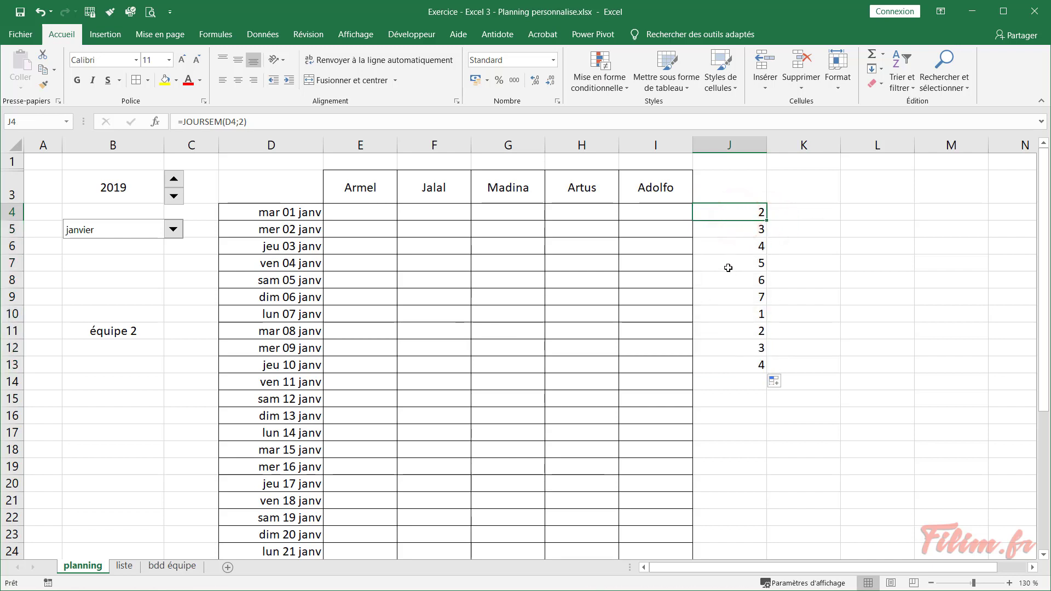
mouse_move(730, 280)
left_mouse_down()
mouse_move(575, 296)
mouse_move(291, 295)
left_mouse_up()
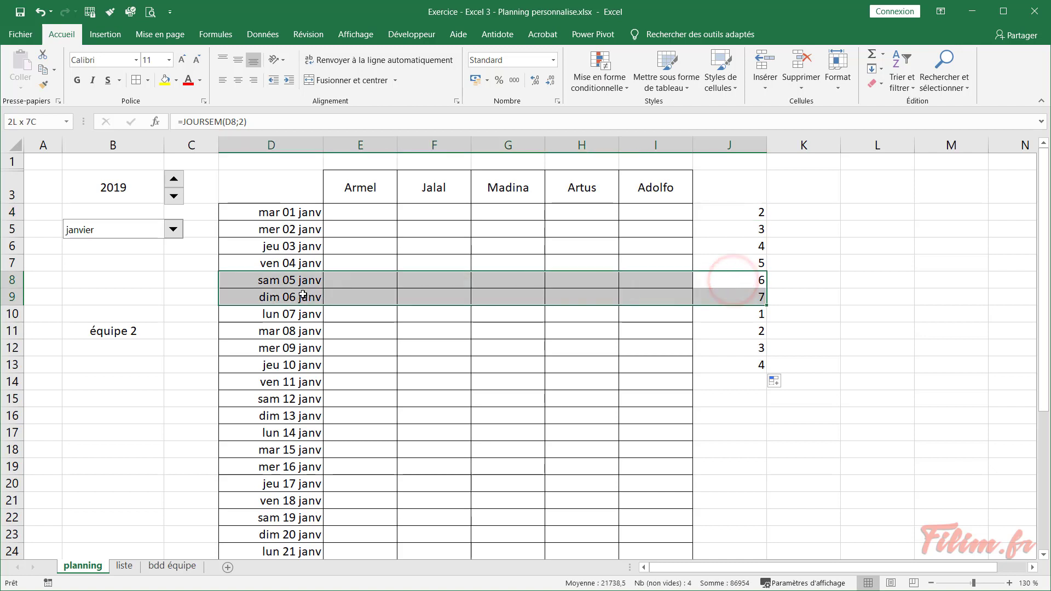
left_click(810, 265)
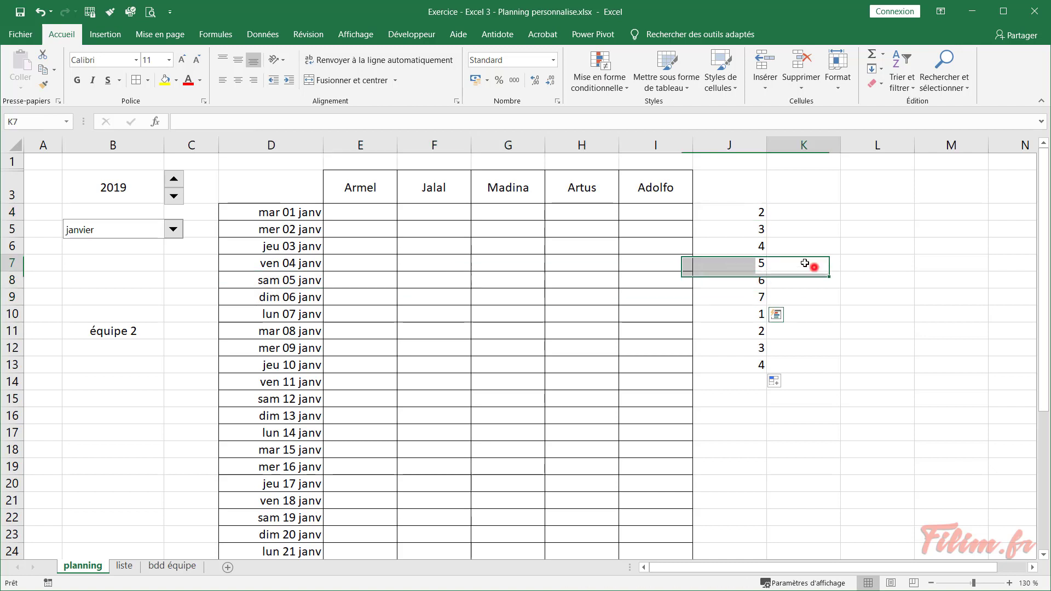
double_click(752, 212)
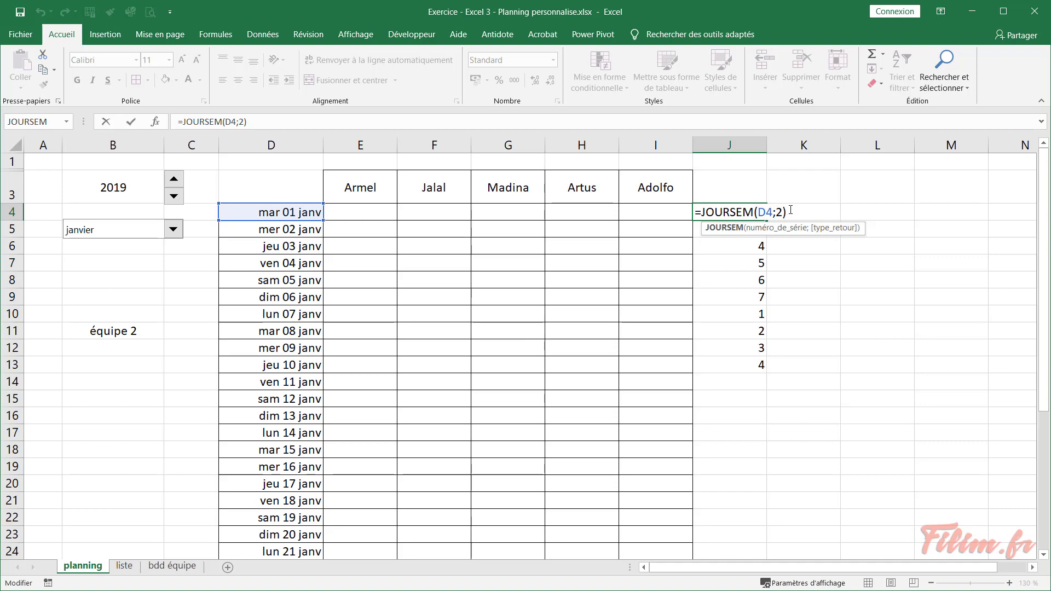
key("Return")
Delete the helper values in J4:J13 and select the grid D4:I35
left_click_drag(744, 184, 770, 400)
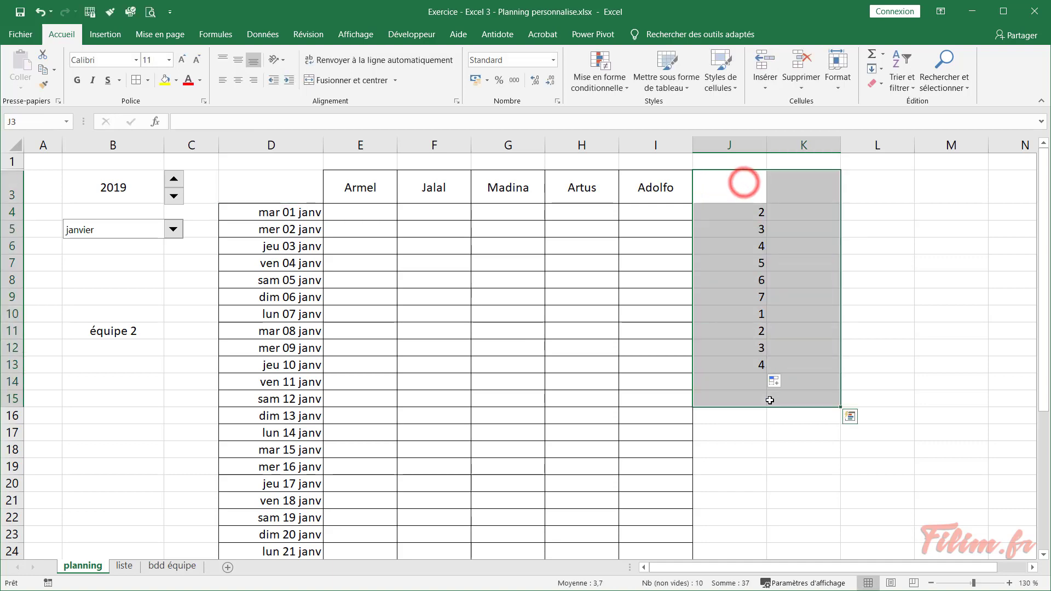
key("Delete")
mouse_move(288, 212)
left_mouse_down()
mouse_move(766, 528)
mouse_move(678, 519)
left_mouse_up()
Create a formula-based conditional formatting rule =joursem($D4;2)=6
scroll(445, 375, "up", 4)
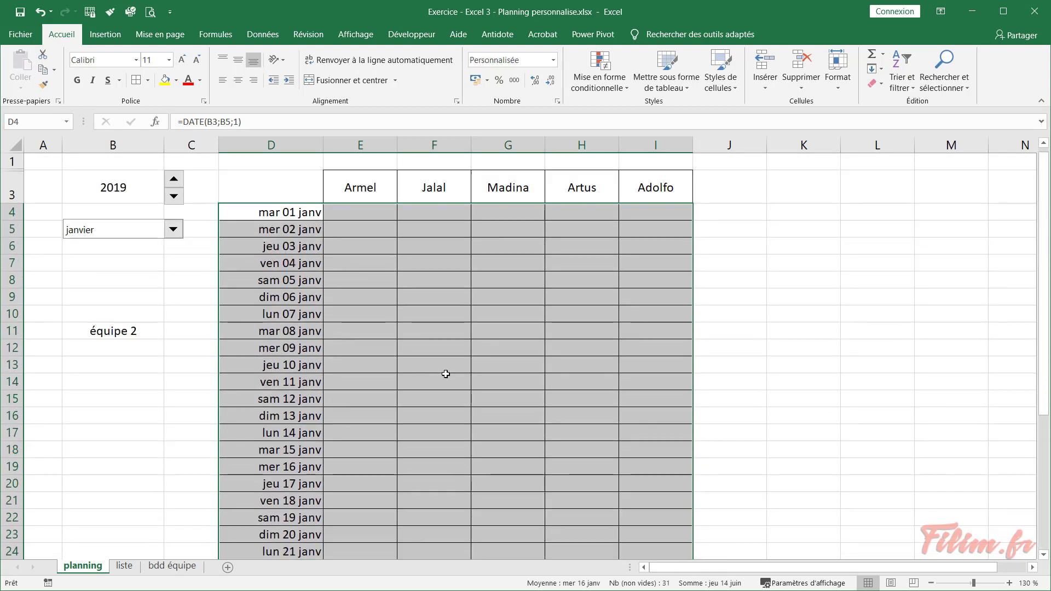
left_click(600, 77)
left_click(617, 251)
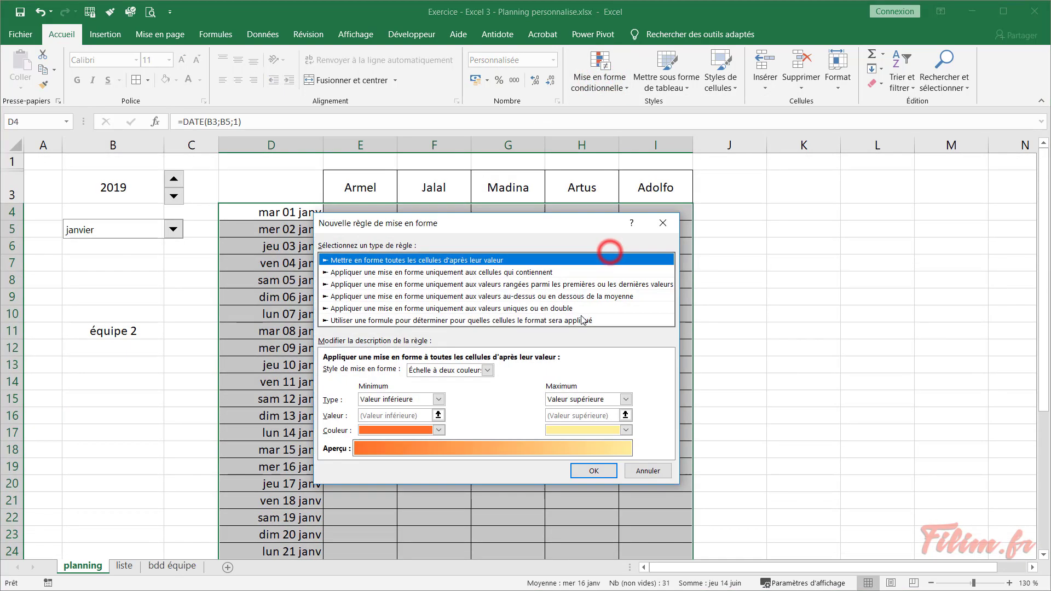
left_click(525, 320)
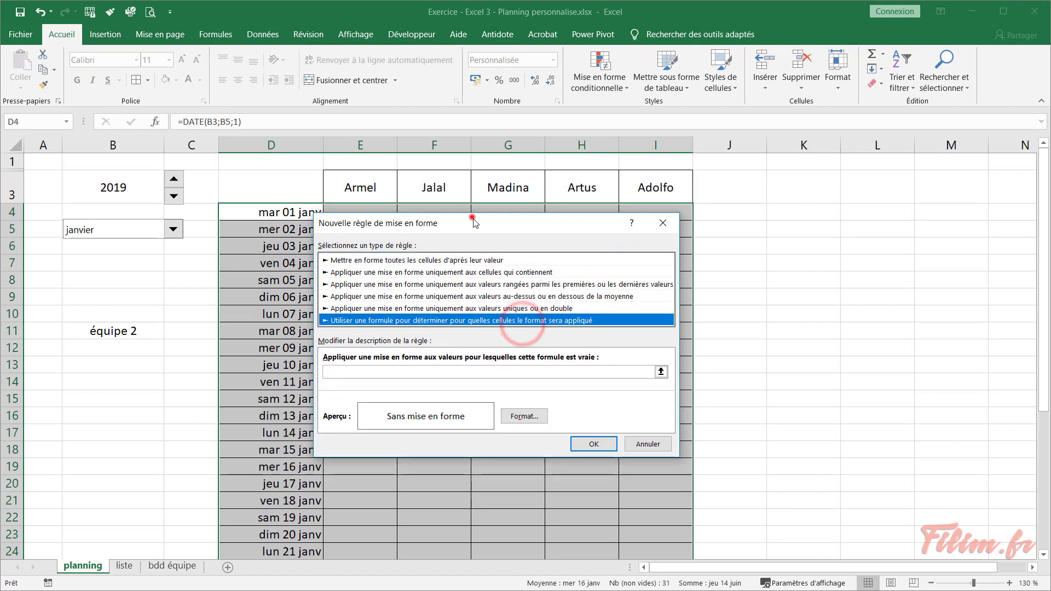
left_click_drag(472, 218, 640, 177)
left_click(571, 332)
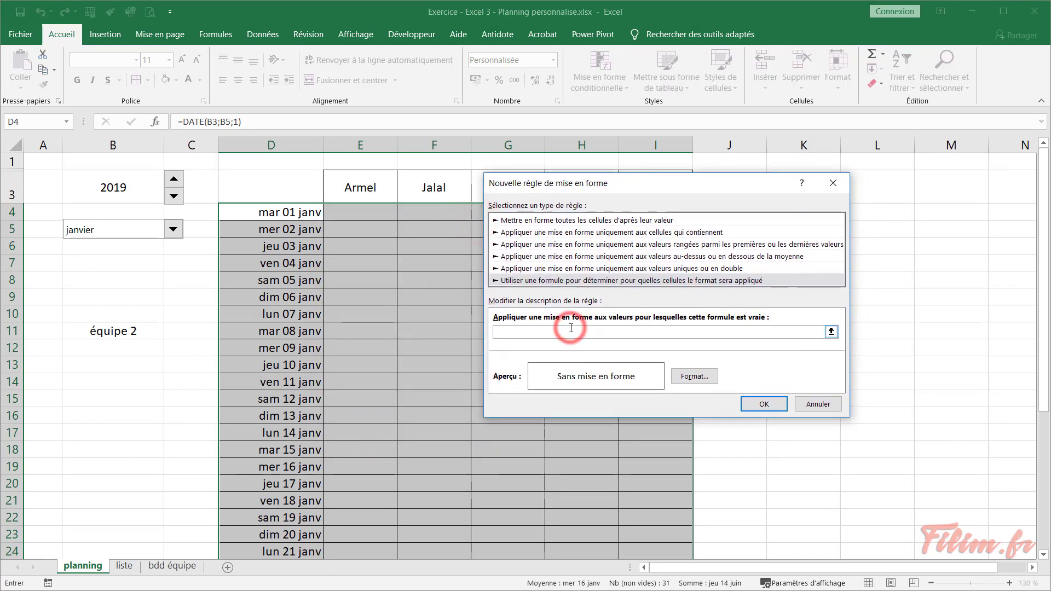
type("=joursem(")
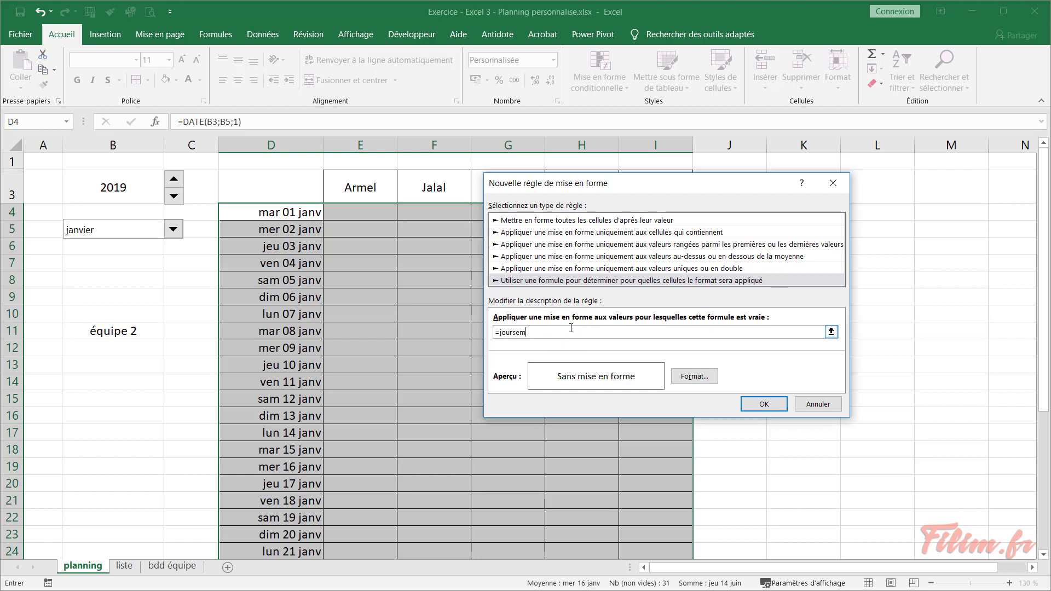
left_click(300, 212)
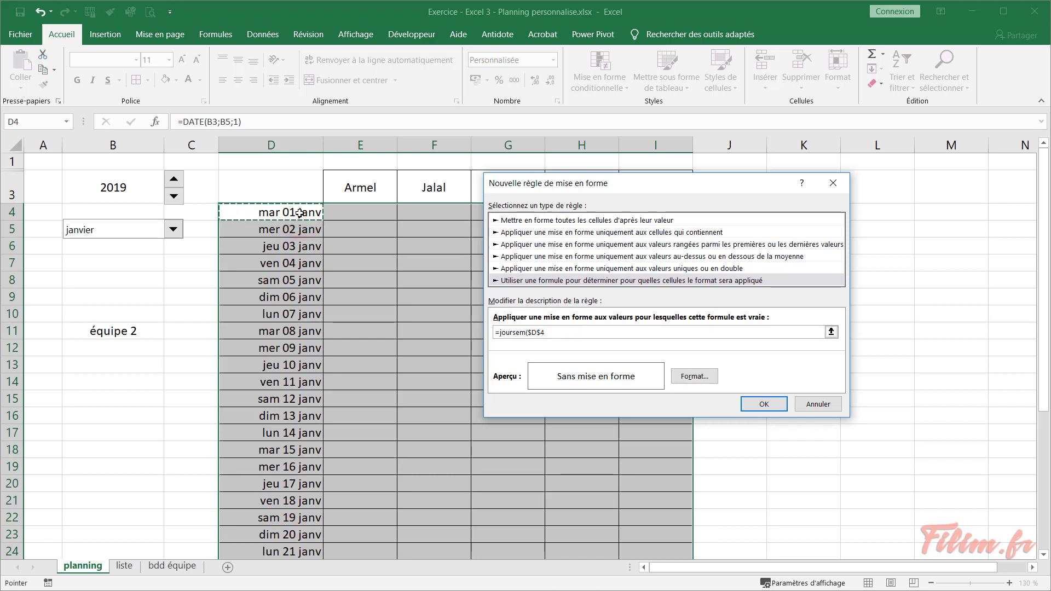
type(";2")
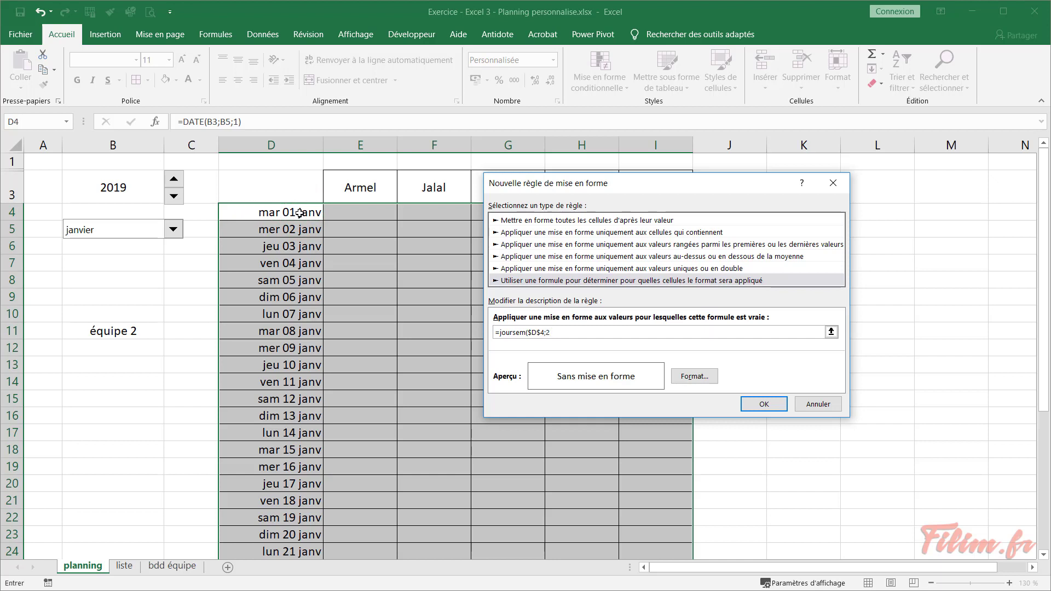
type(")=6")
Give the Saturday rule a light grey fill, keep D4's row relative, and apply it
left_click(711, 376)
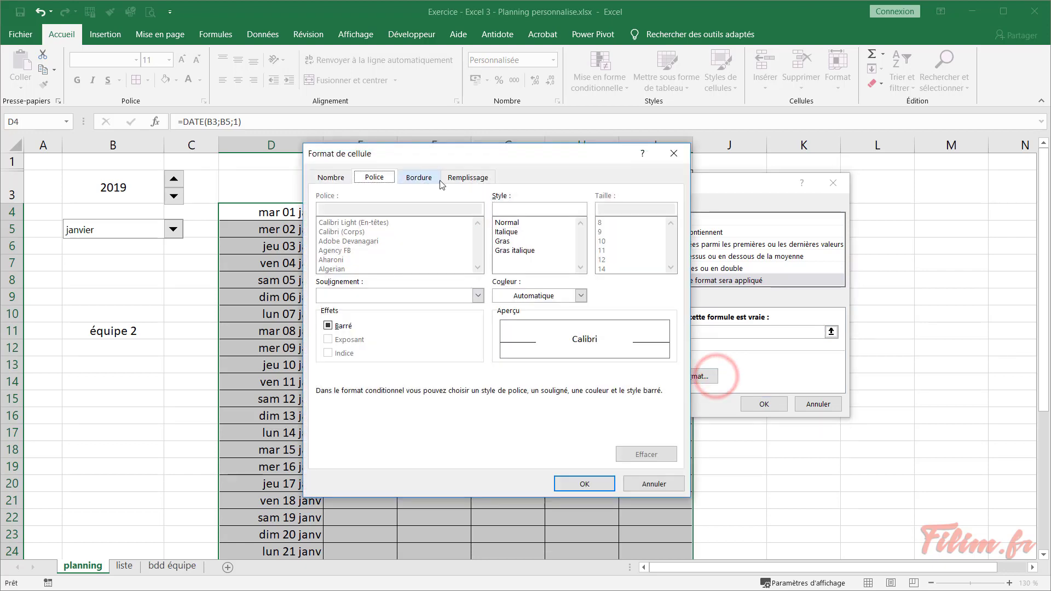
left_click(468, 176)
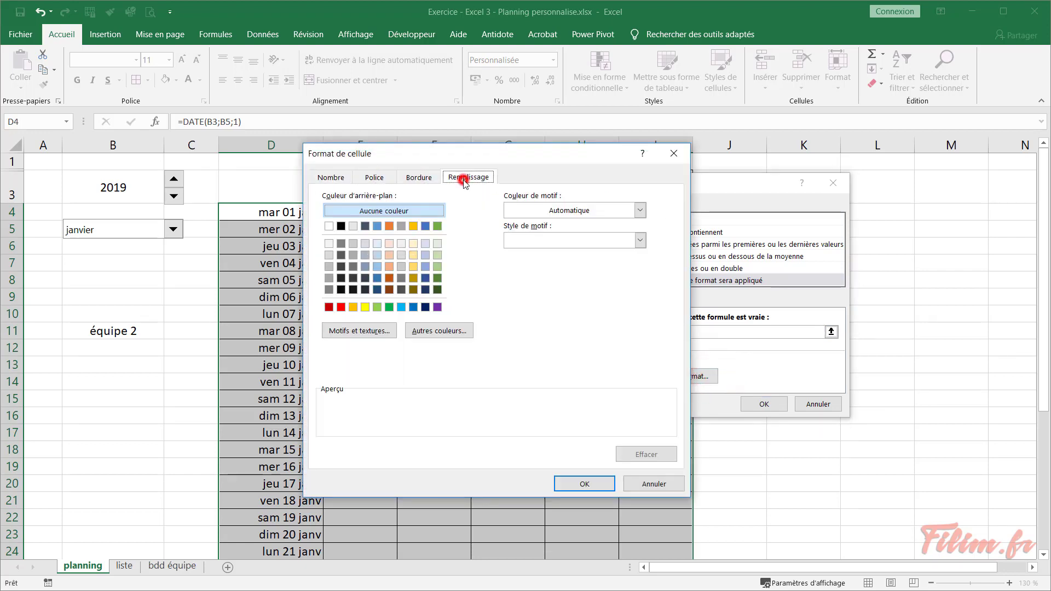
left_click(328, 267)
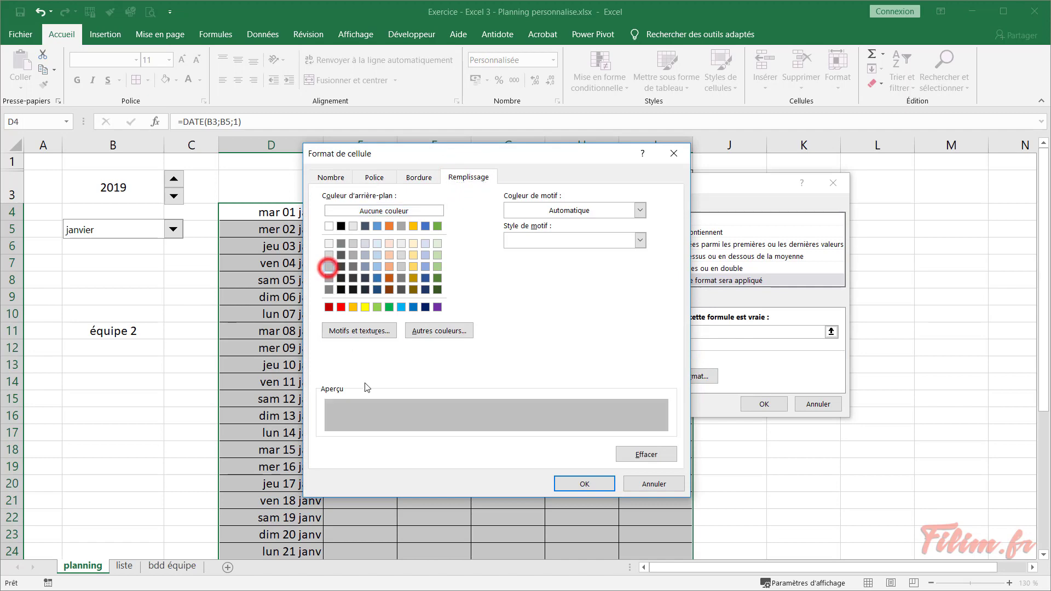
left_click(555, 488)
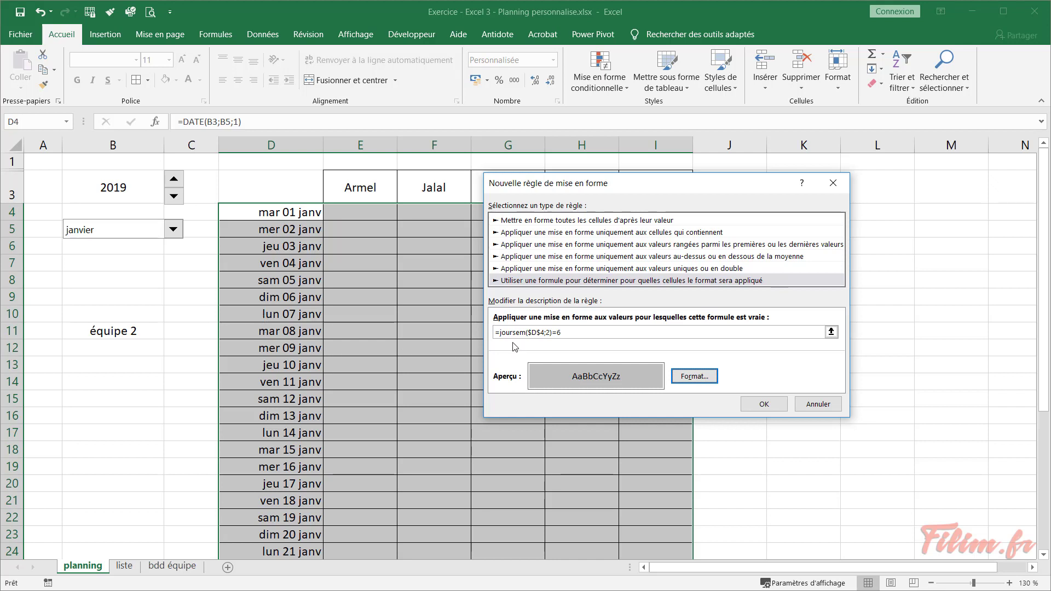
left_click(538, 333)
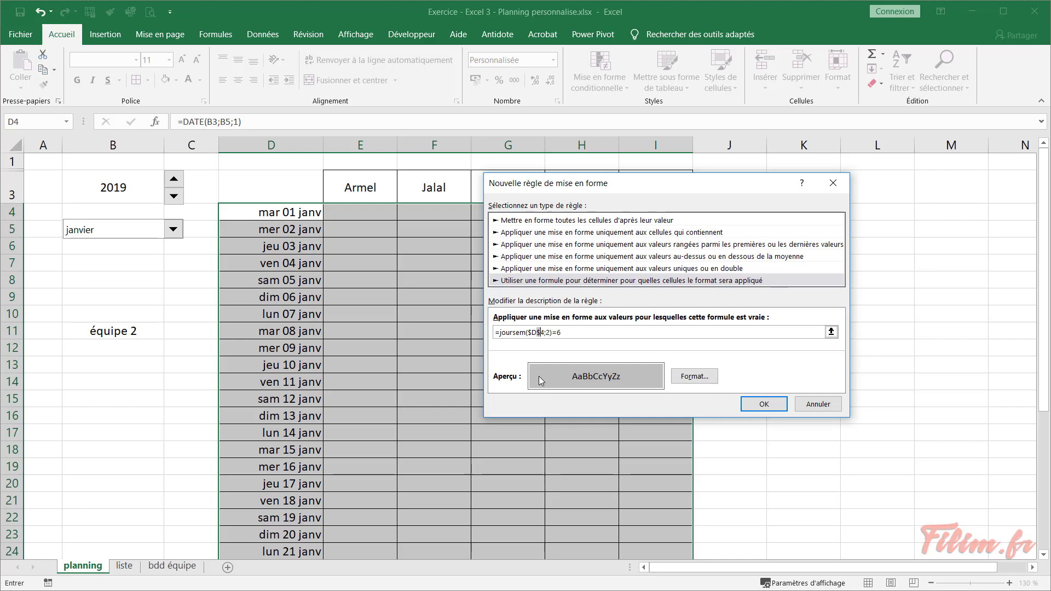
key("BackSpace")
left_click(767, 405)
left_click(498, 340)
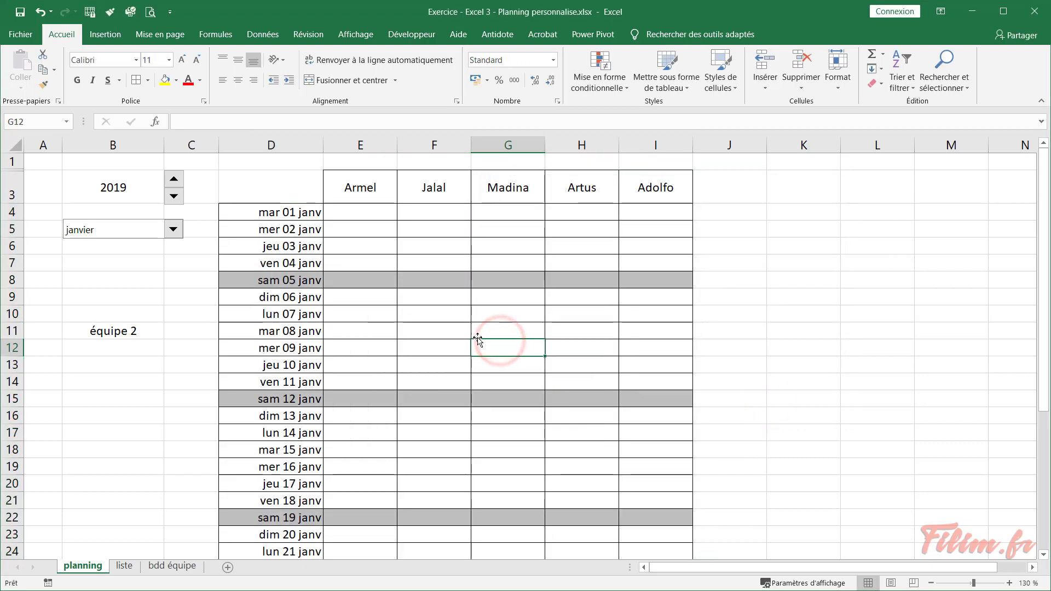
Switch the B5 month to février and select the February grid
left_click(173, 229)
left_click(130, 257)
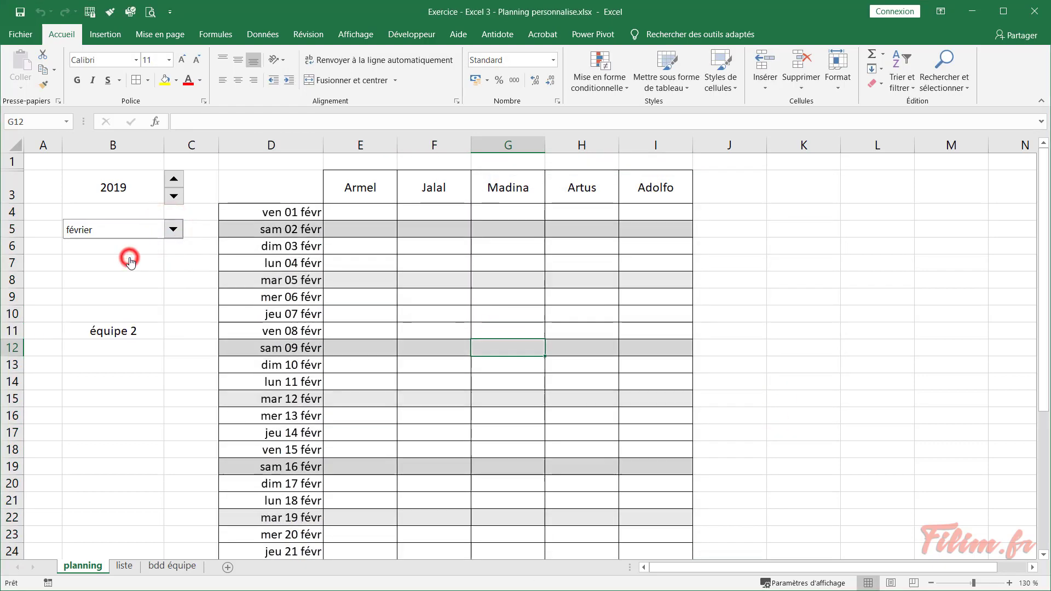
left_click(270, 210)
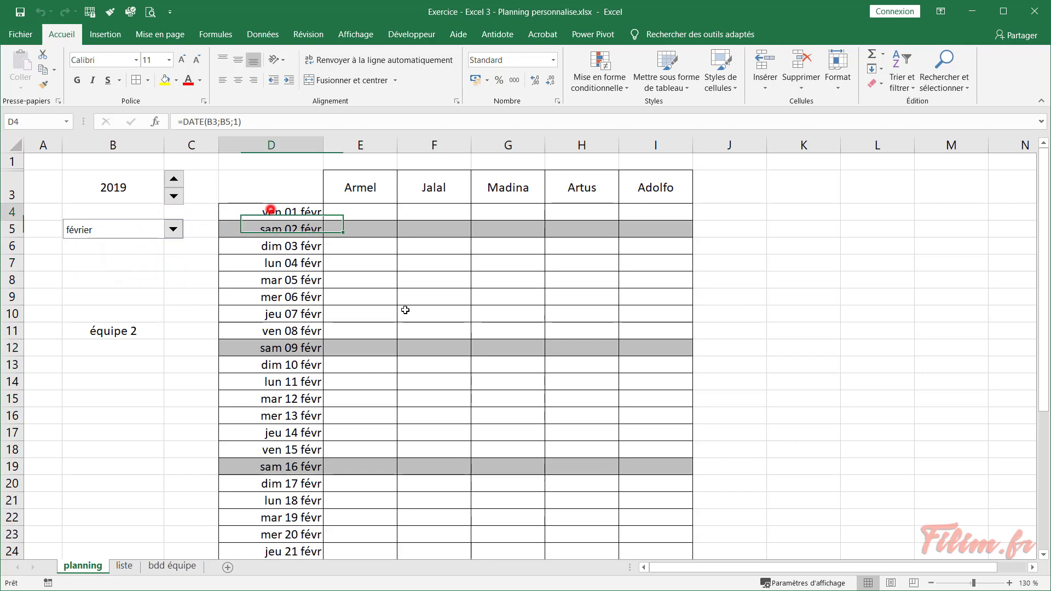
left_click_drag(405, 310, 644, 551)
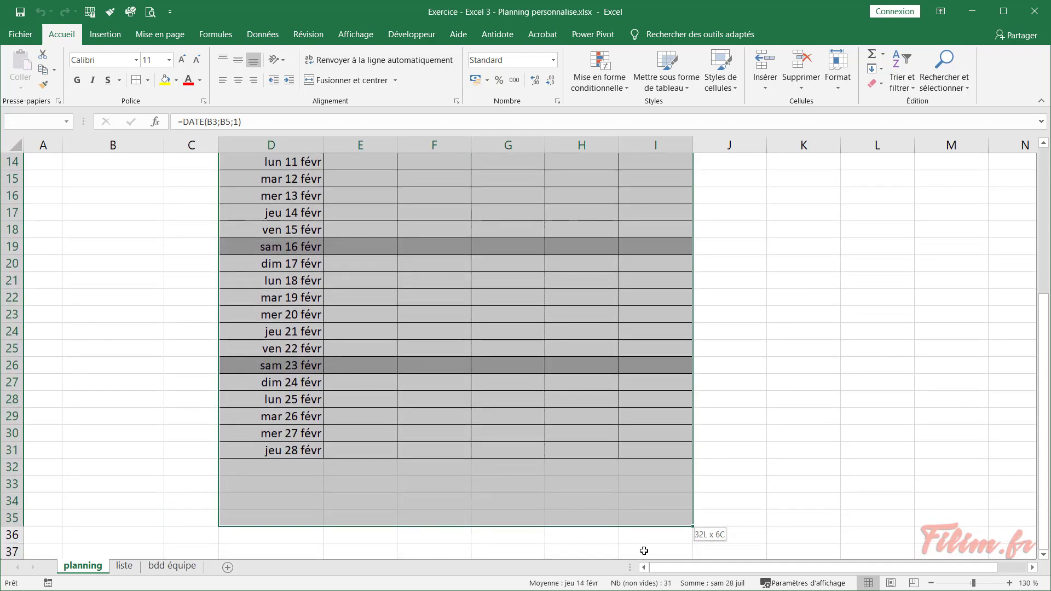
Switch the month to mars and select the March grid D4:I34
scroll(399, 434, "up", 5)
left_click(164, 229)
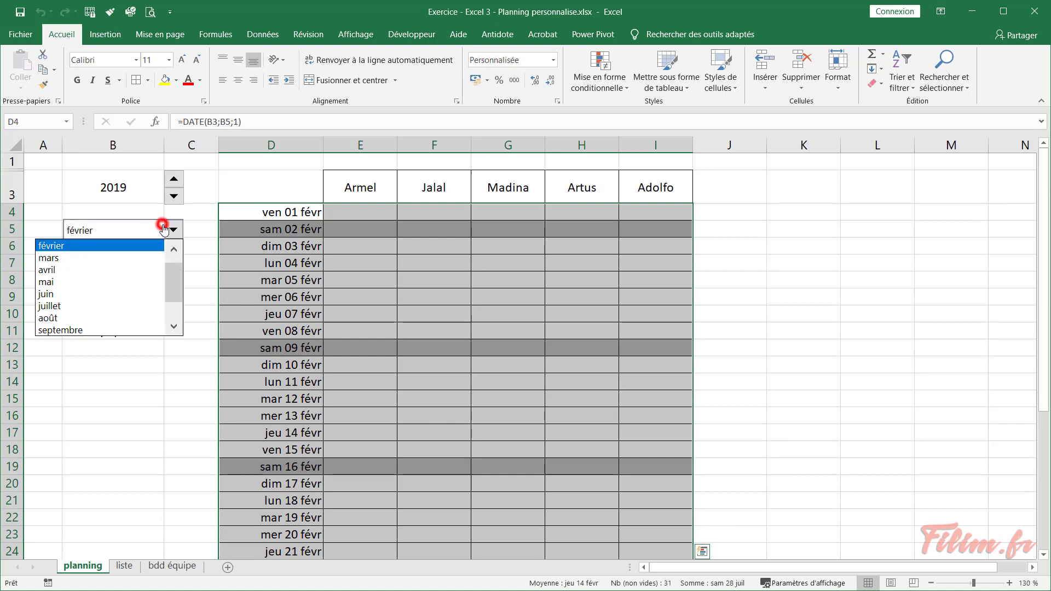
left_click(110, 258)
mouse_move(276, 212)
left_mouse_down()
mouse_move(588, 445)
mouse_move(638, 503)
mouse_move(639, 519)
left_mouse_up()
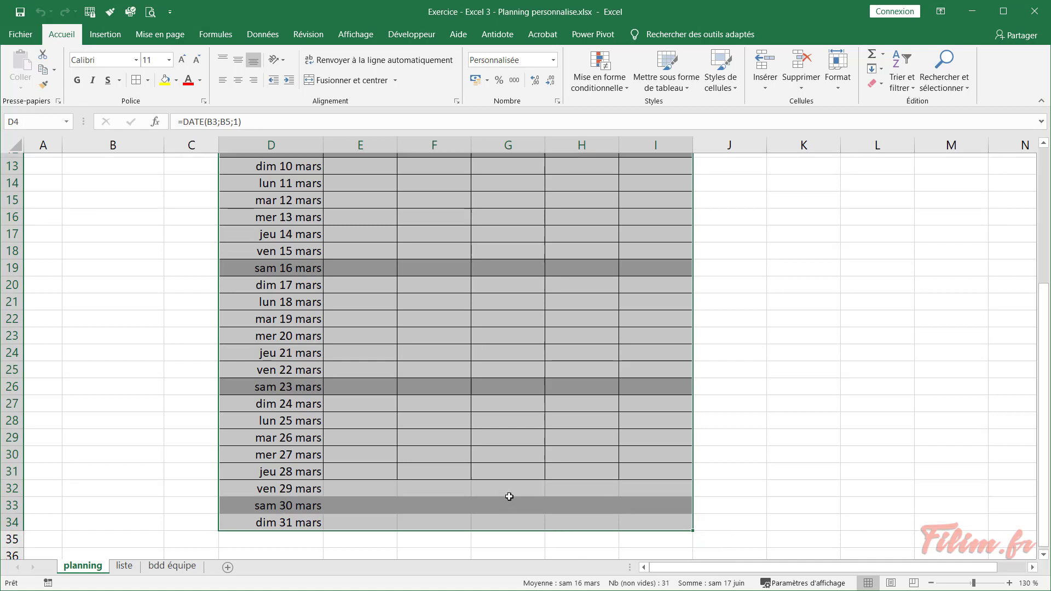
scroll(488, 483, "up", 4)
left_click(590, 93)
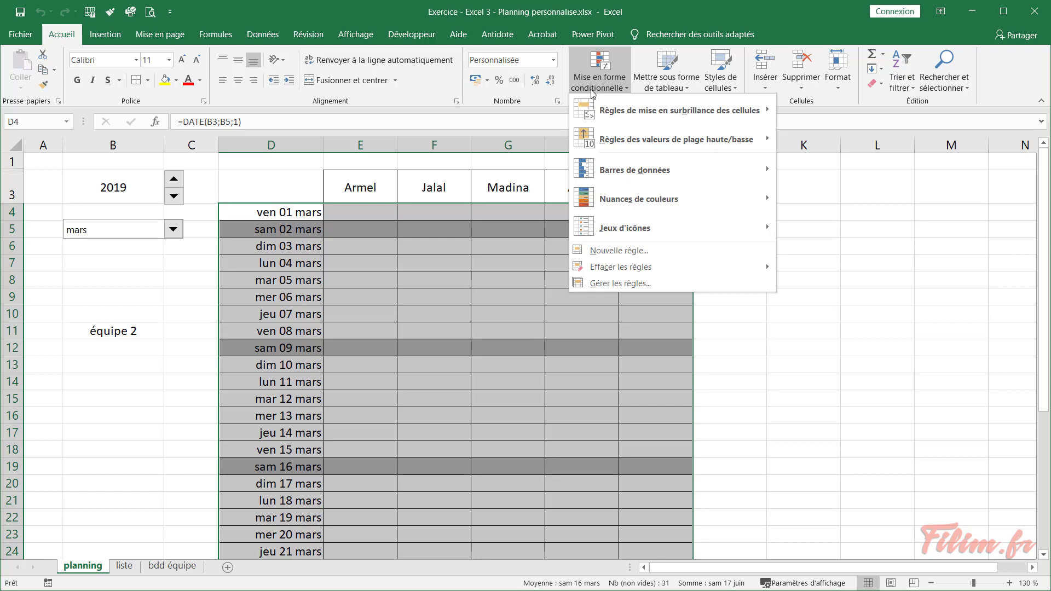
Start a new formula rule referencing $D4, removing the stray C4 and row lock
left_click(610, 253)
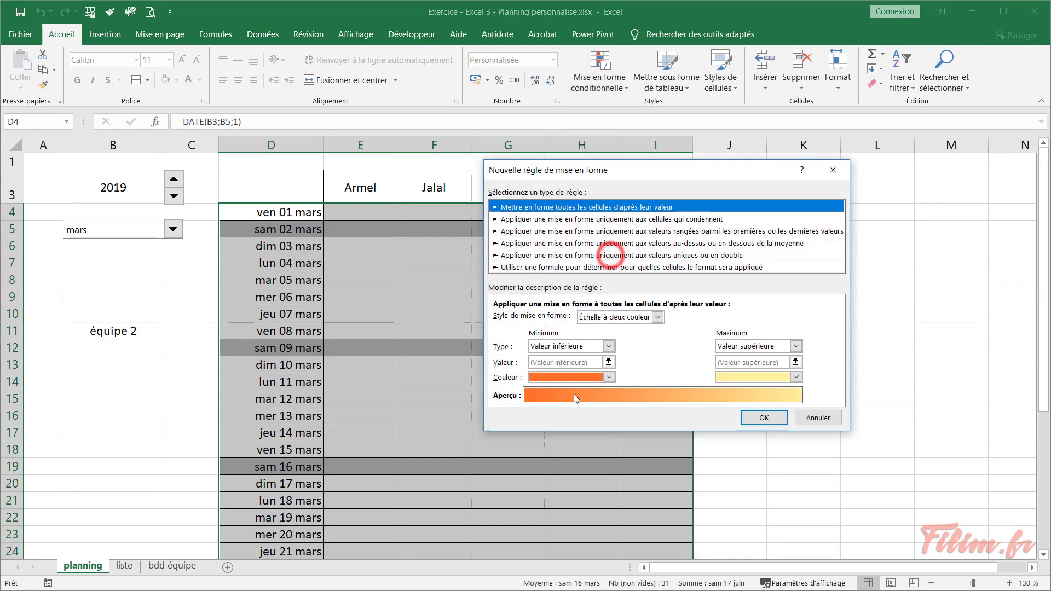
left_click(684, 268)
left_click(523, 318)
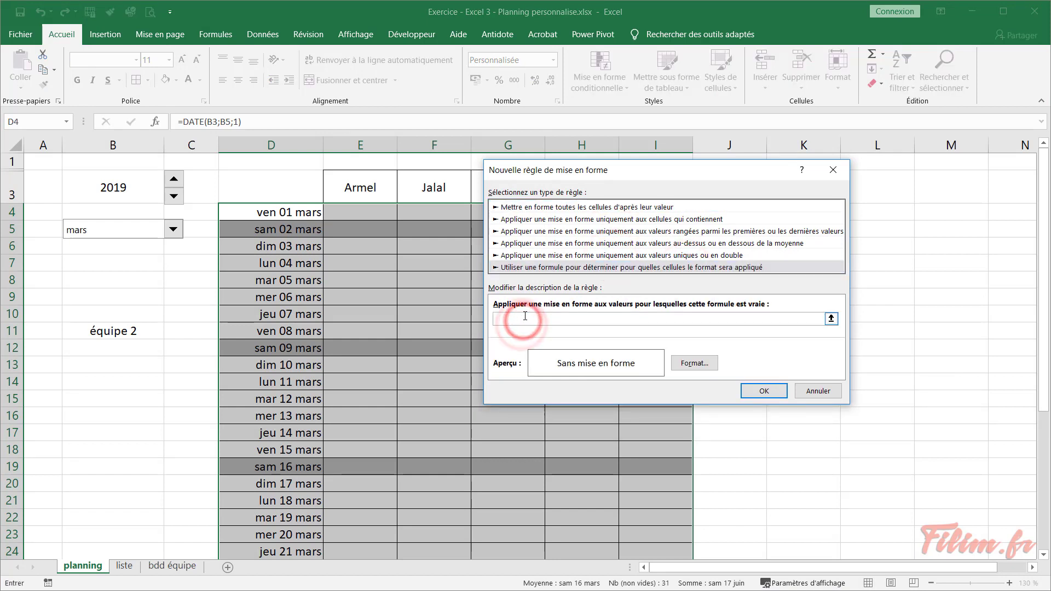
type("=joursem(")
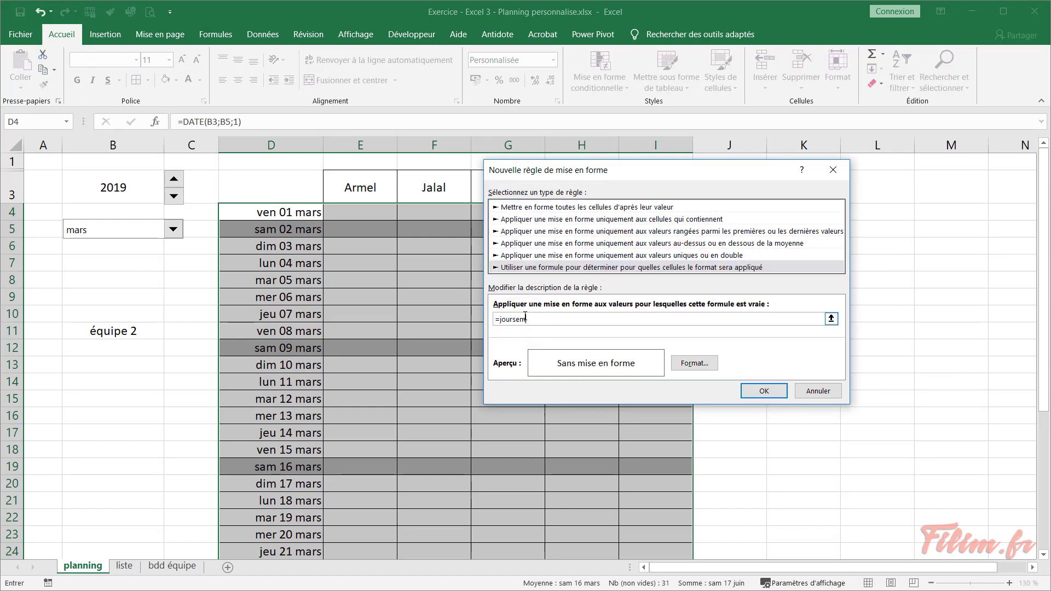
left_click(293, 213)
left_click(539, 320)
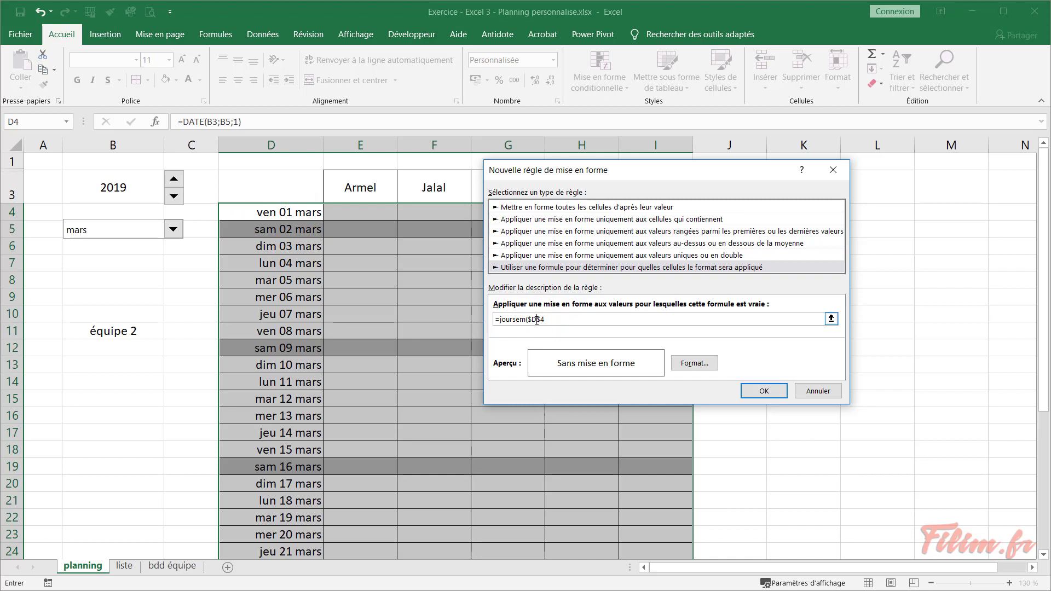
left_click_drag(535, 319, 540, 319)
type("+")
left_click(194, 212)
left_click(571, 320)
left_click_drag(572, 321, 545, 320)
key("BackSpace")
left_click(539, 320)
key("BackSpace")
Complete the rule as =JOURSEM($D4;2)=7 with a grey fill and apply it
left_click_drag(646, 175, 627, 197)
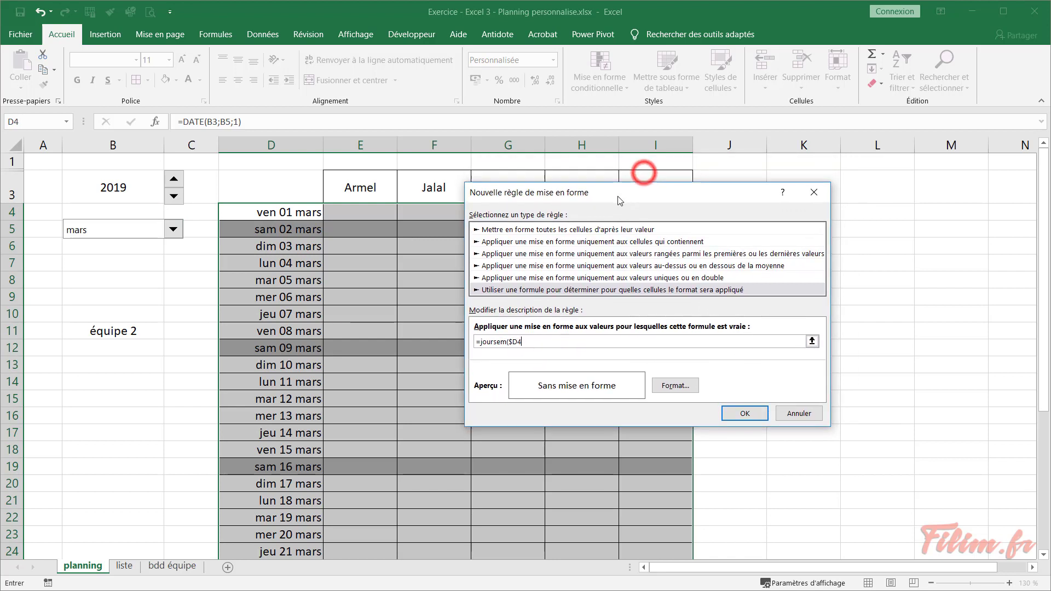
left_click(493, 341)
left_click(505, 343)
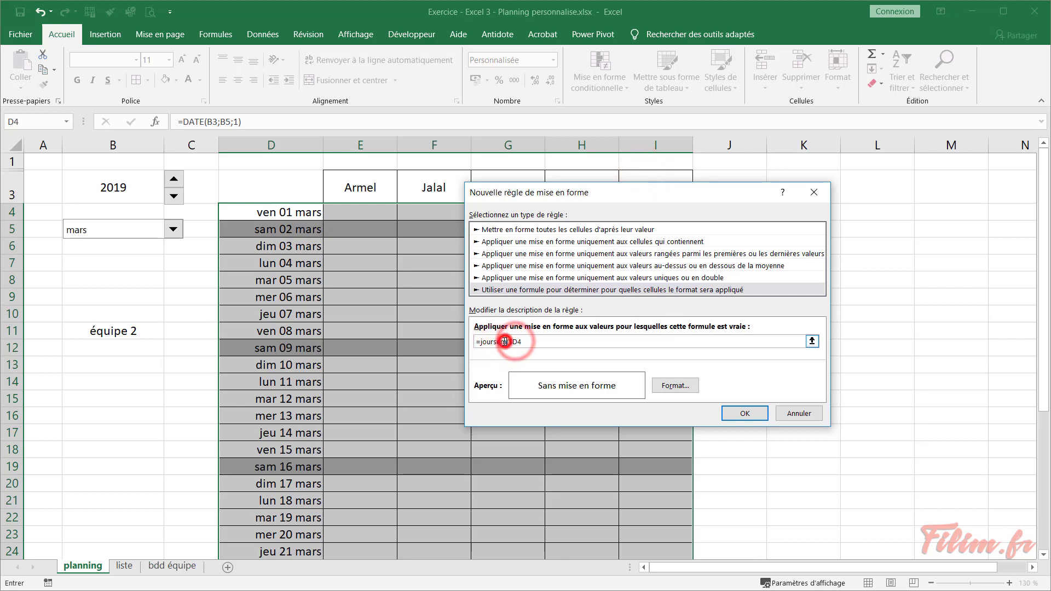
type(";2)=7")
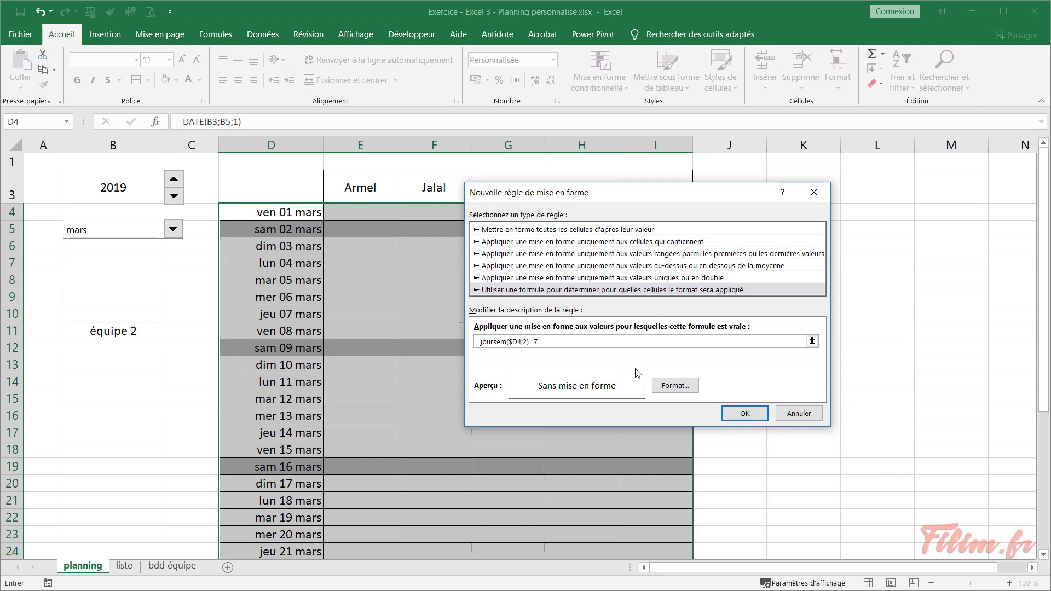
left_click(673, 385)
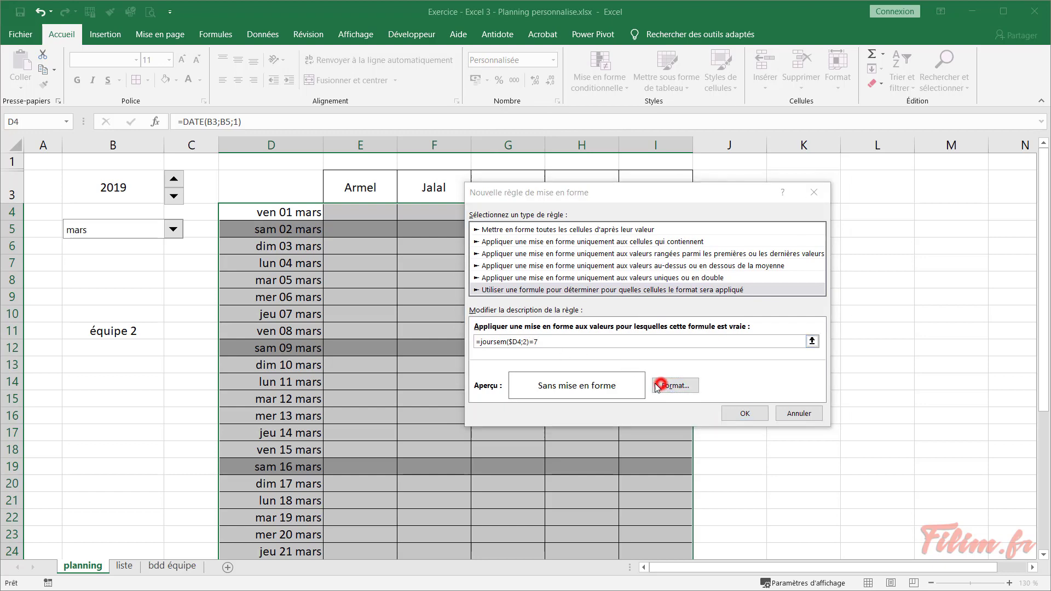
left_click(502, 216)
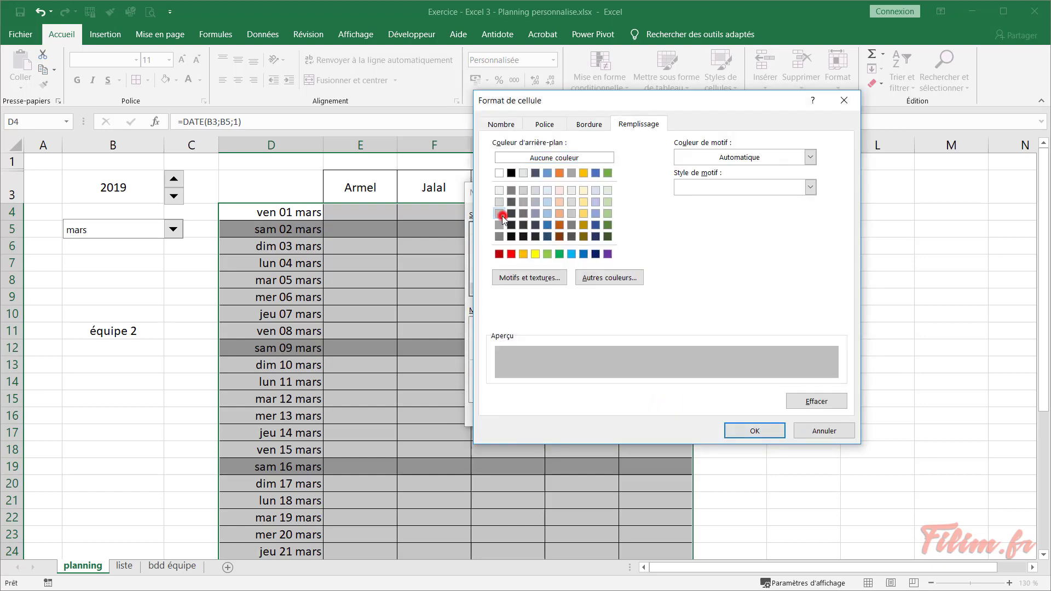
left_click(747, 431)
left_click(749, 411)
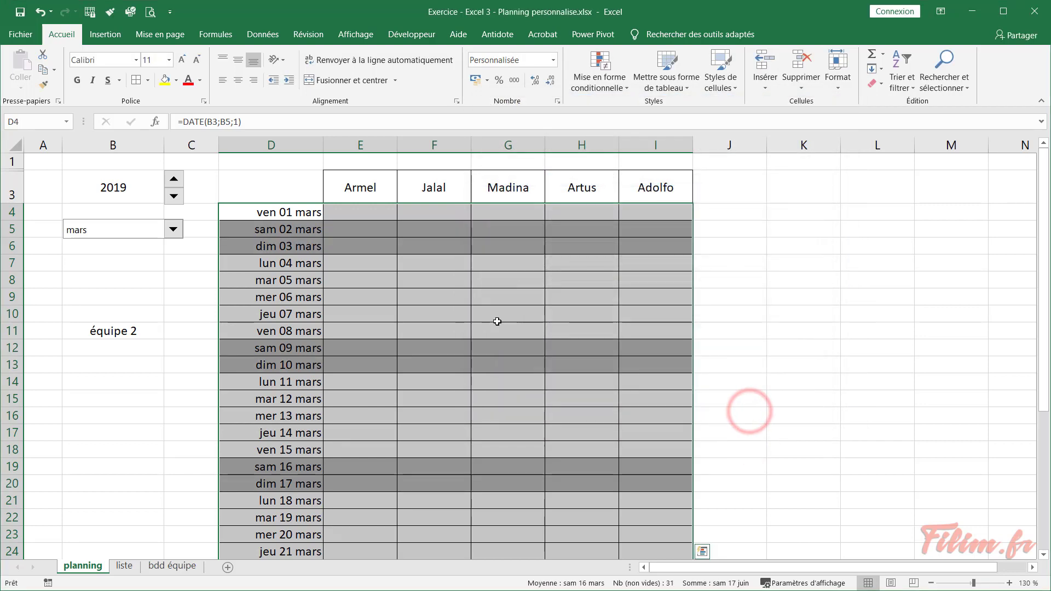
Switch the planning month to janvier
left_click(392, 303)
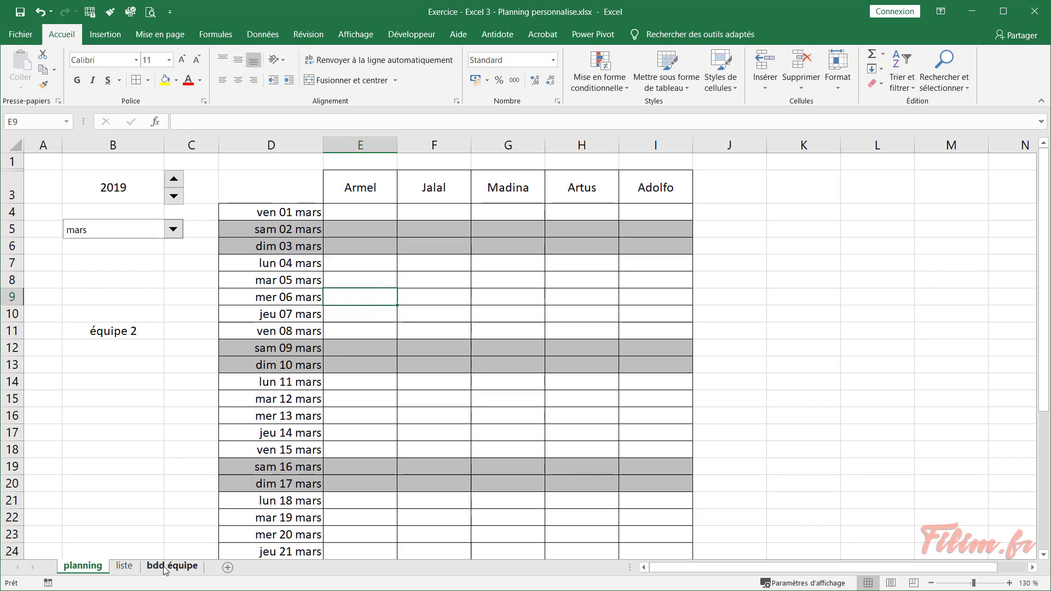
left_click(173, 230)
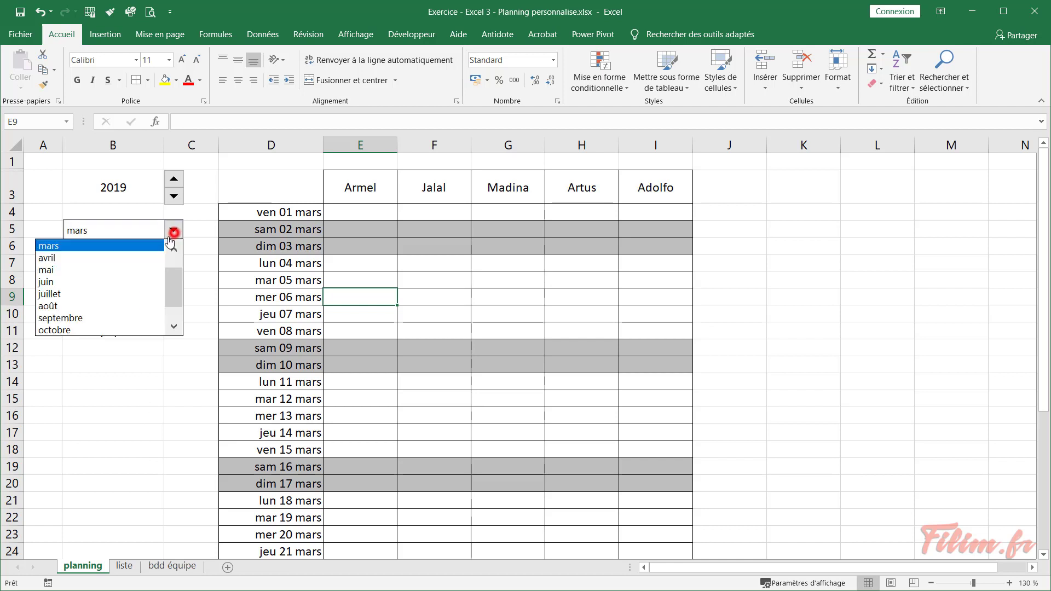
scroll(164, 258, "up", 2)
left_click(122, 242)
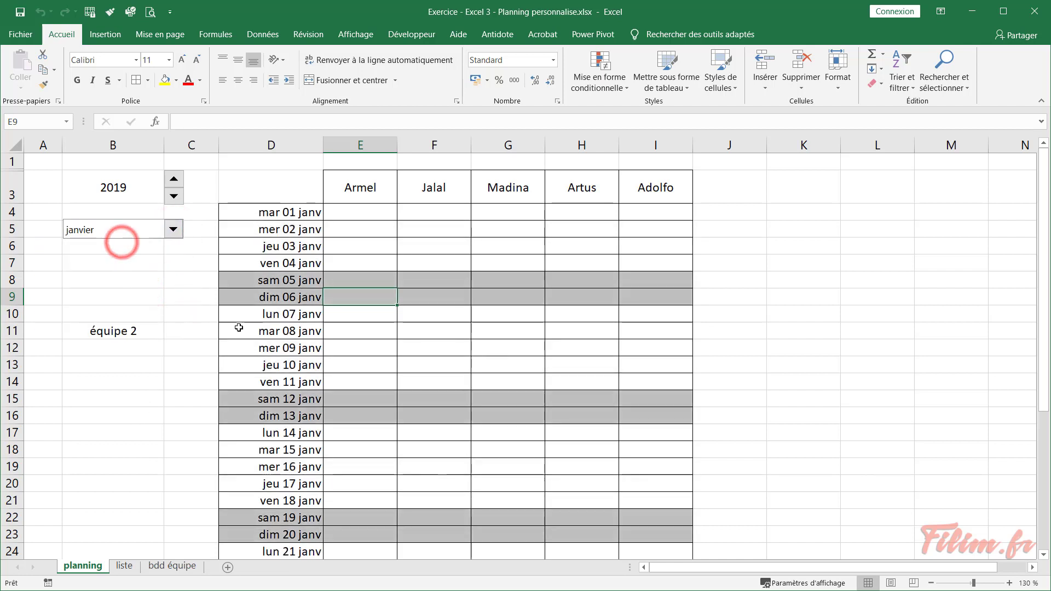
Inspect the D4 date formula and B3 year, then look over the bdd équipe and liste sheets
left_click(260, 215)
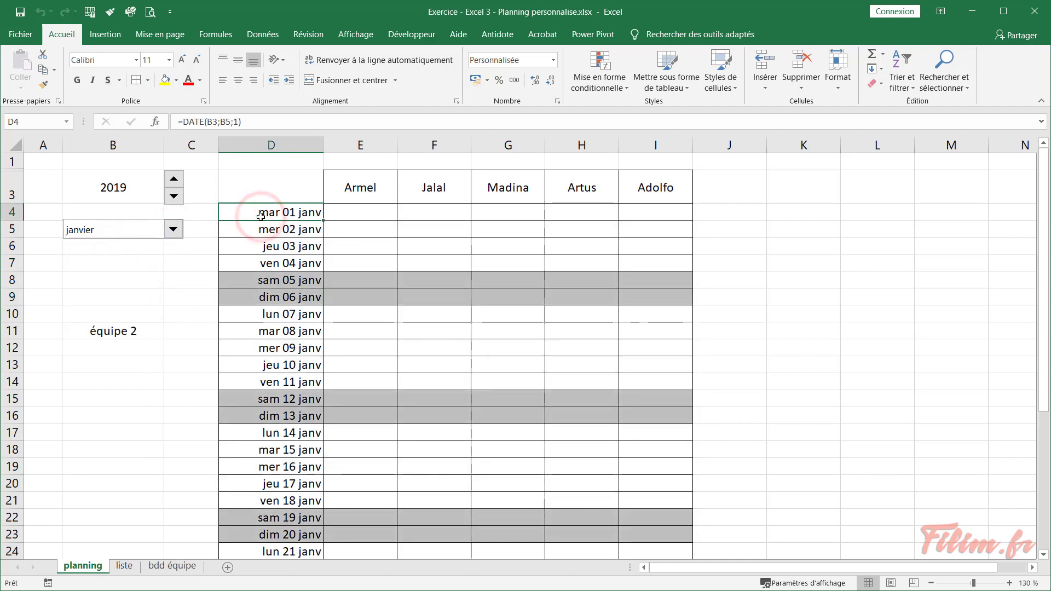
left_click(122, 188)
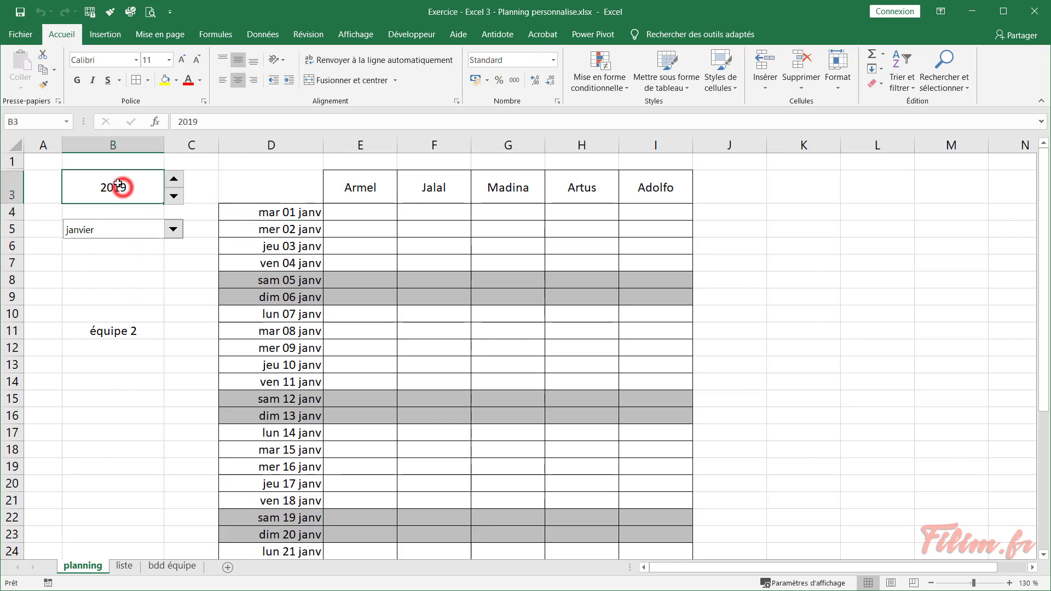
left_click(154, 567)
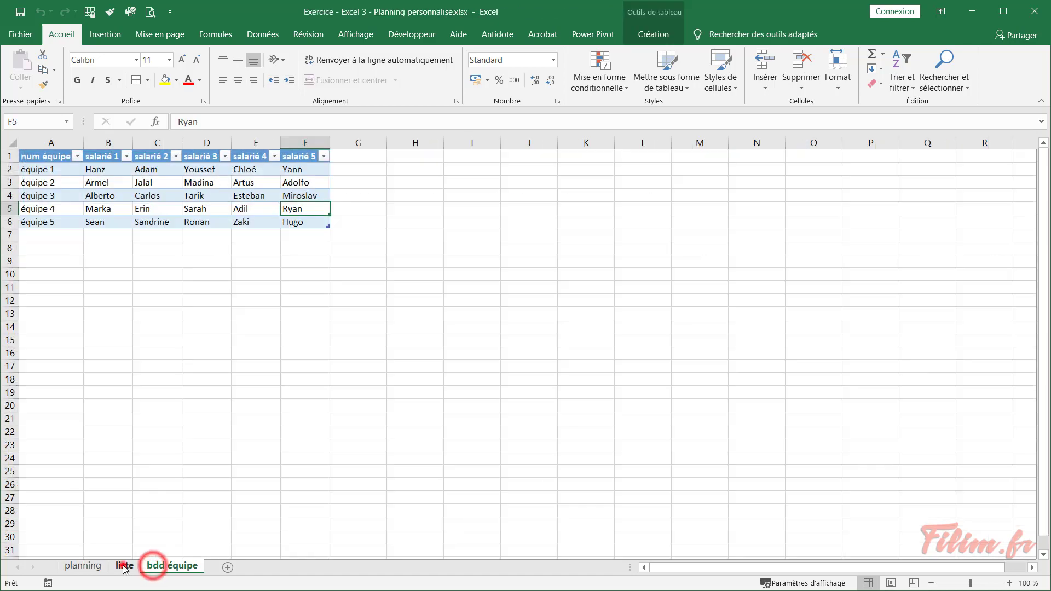
left_click(124, 565)
scroll(154, 439, "up", 6, "ctrl")
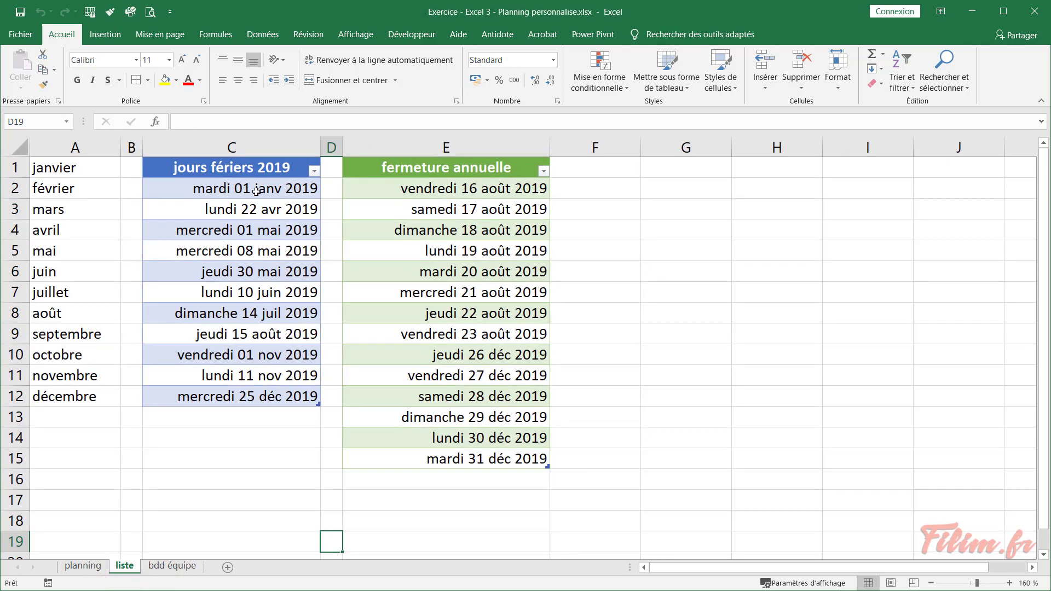
left_click(83, 567)
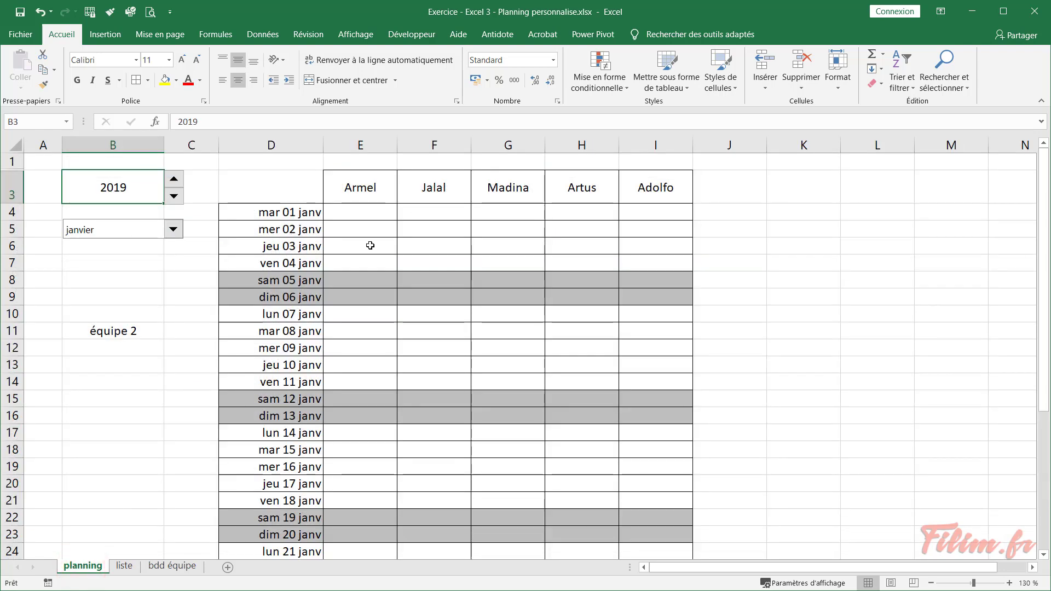
Compare D4 with the holiday dates C2:C12 on liste, then select J4 for a test
left_click(271, 210)
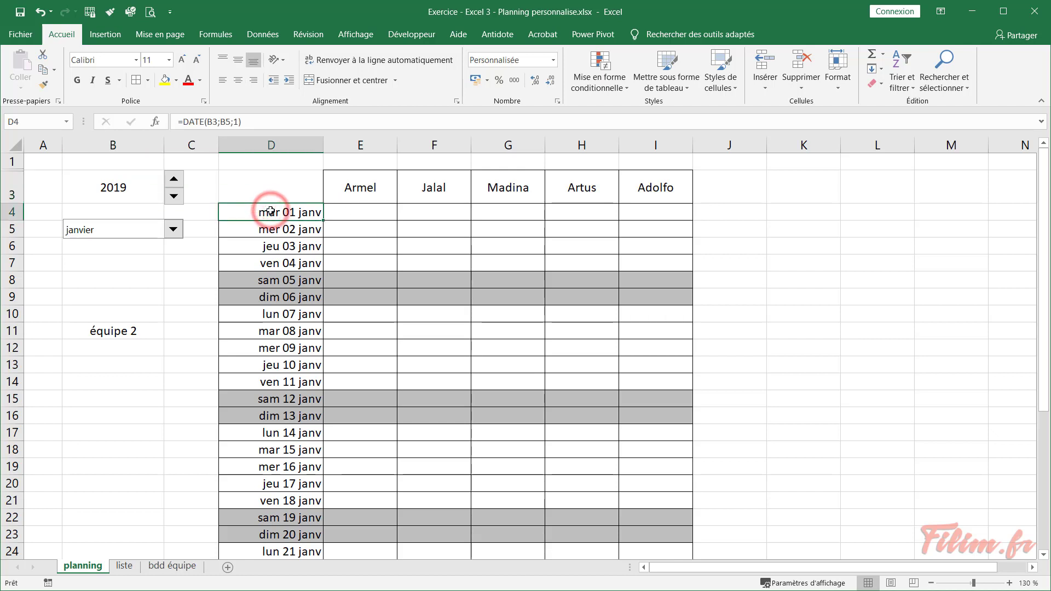
left_click(124, 566)
left_click_drag(239, 194, 249, 388)
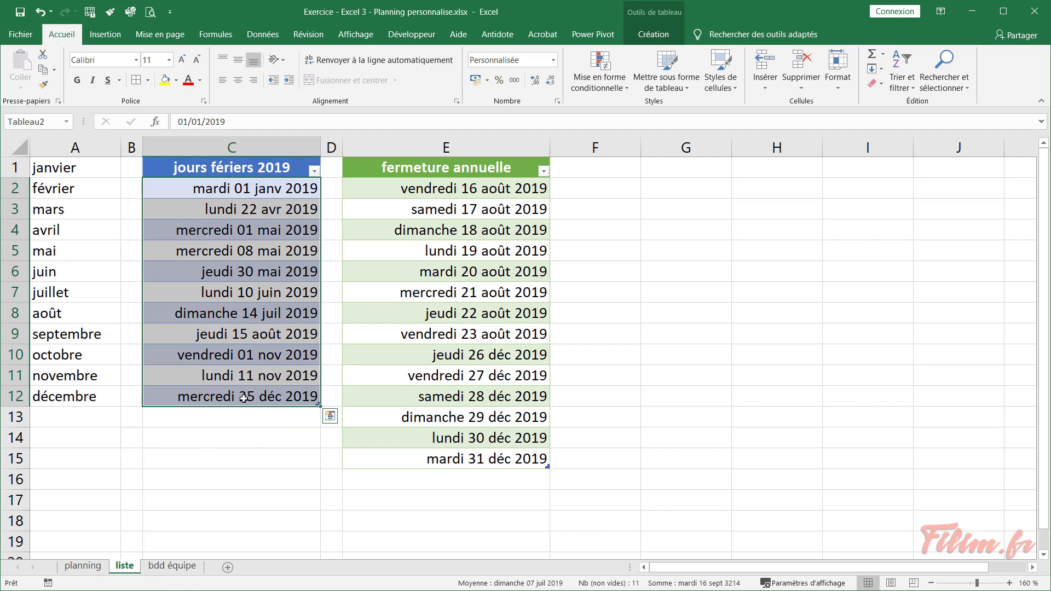
left_click(84, 567)
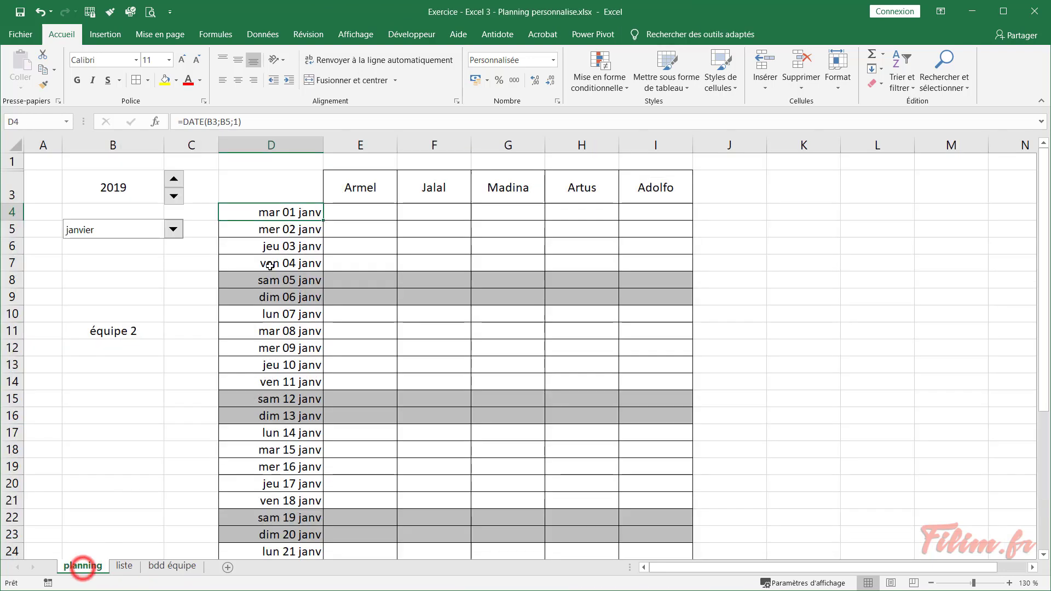
left_click(123, 567)
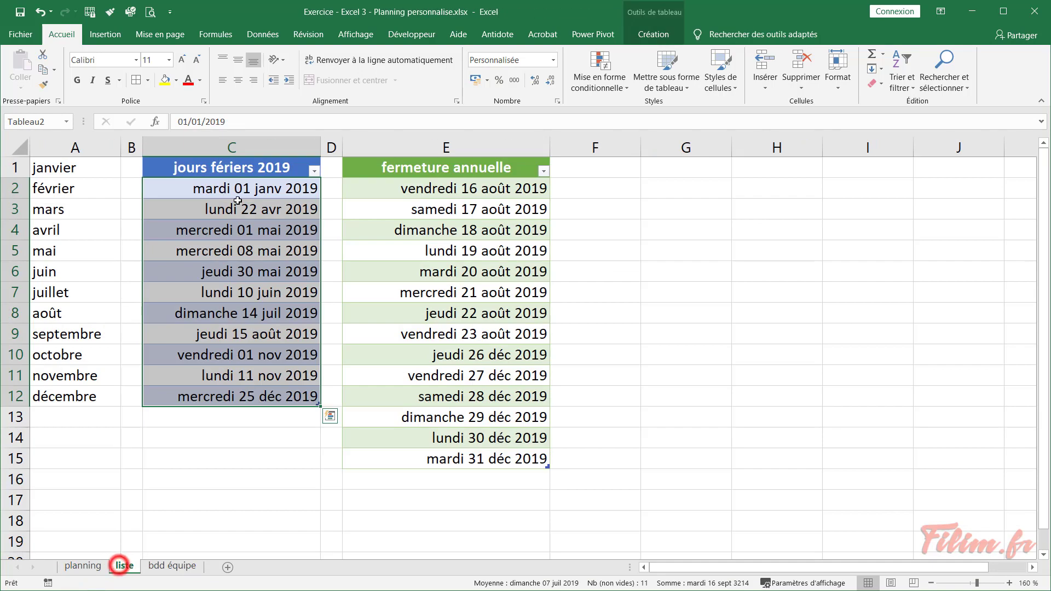
left_click(73, 567)
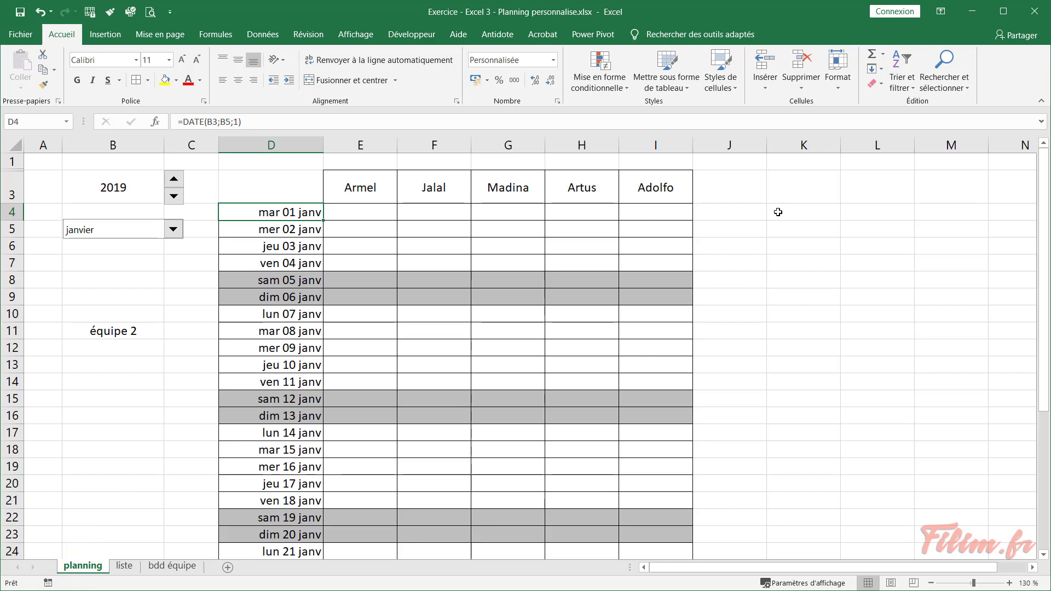
left_click(766, 210)
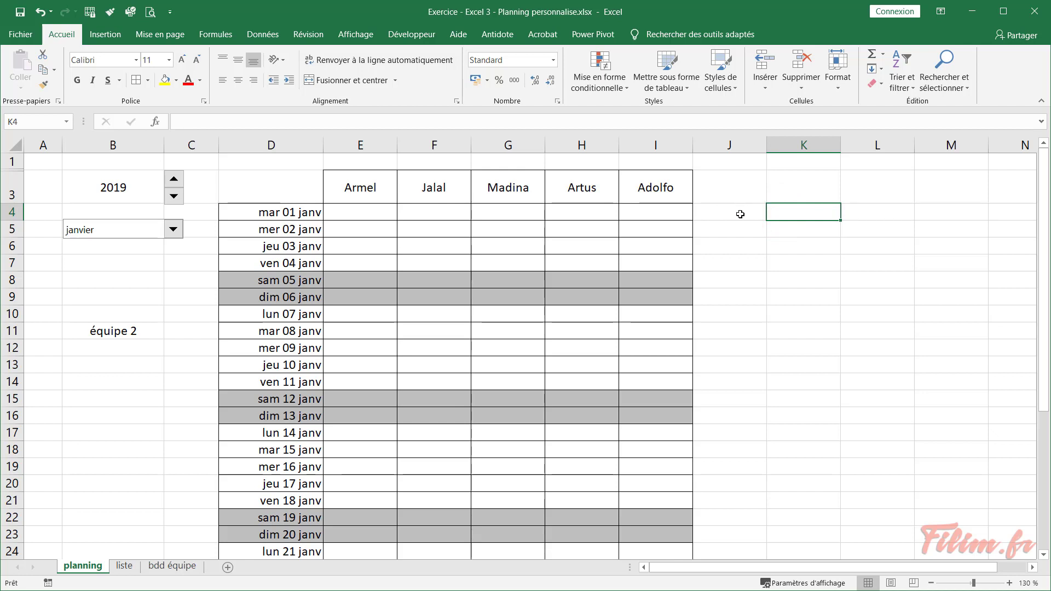
left_click(740, 214)
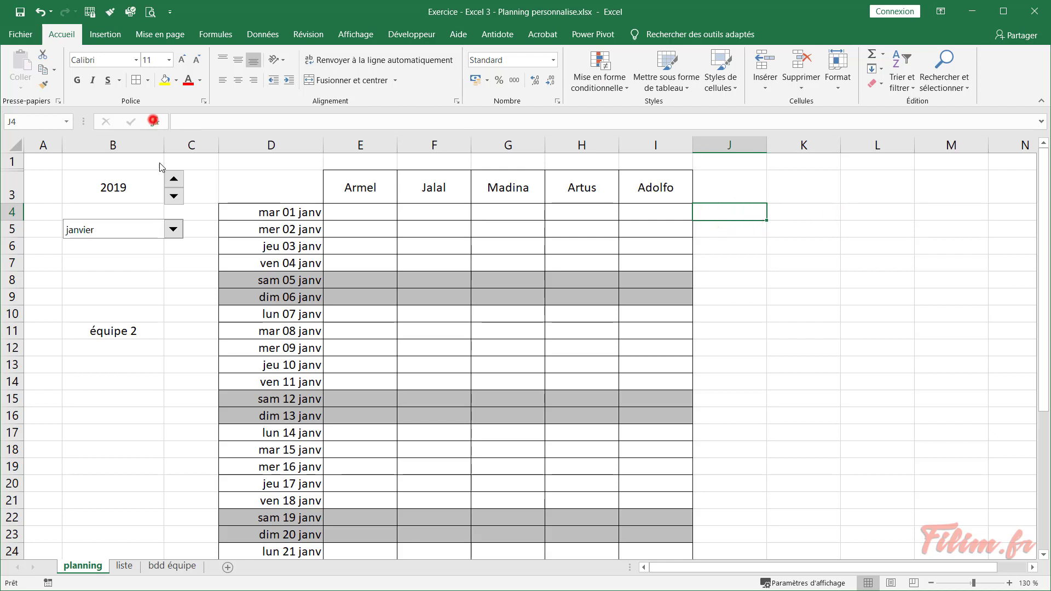
Enter =NB.SI(Tableau2[jours fériers 2019];D4) in J4 using the holiday column and D4
left_click(153, 121)
left_click(569, 280)
key("n")
key("b")
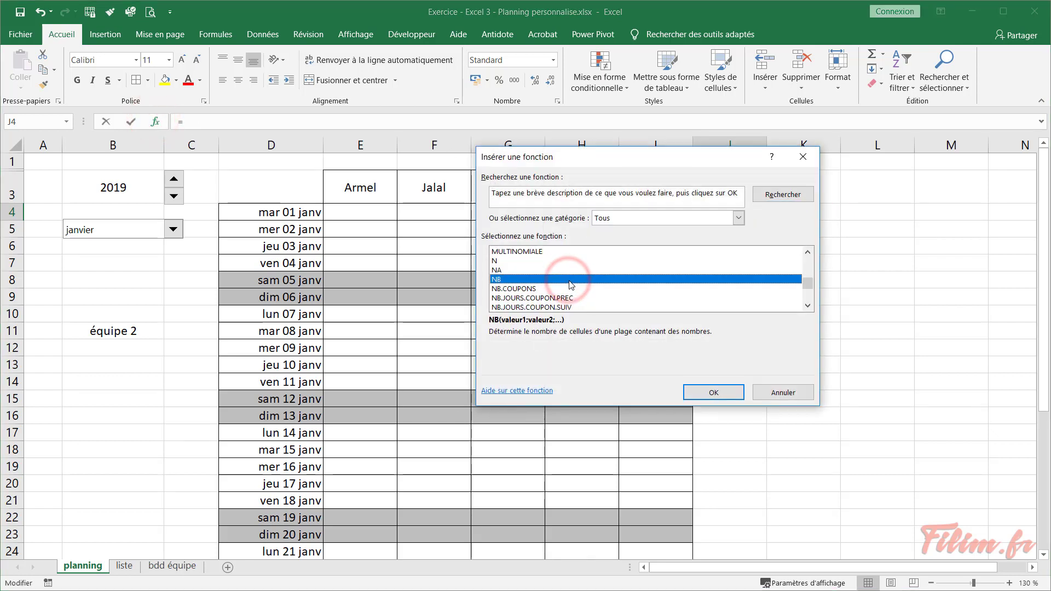
scroll(569, 284, "down", 3)
double_click(574, 262)
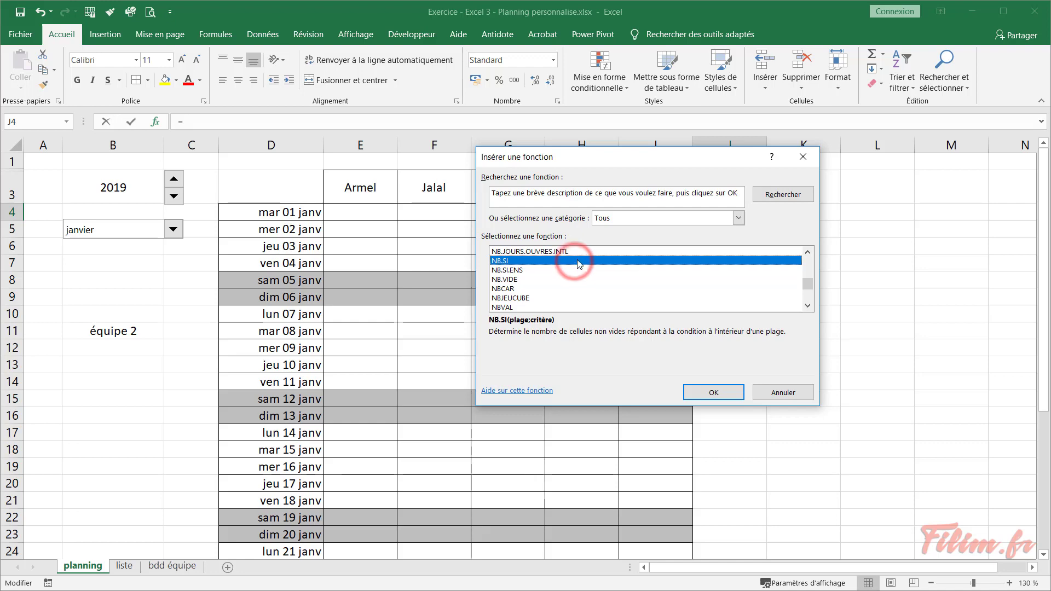
left_click_drag(646, 196, 499, 240)
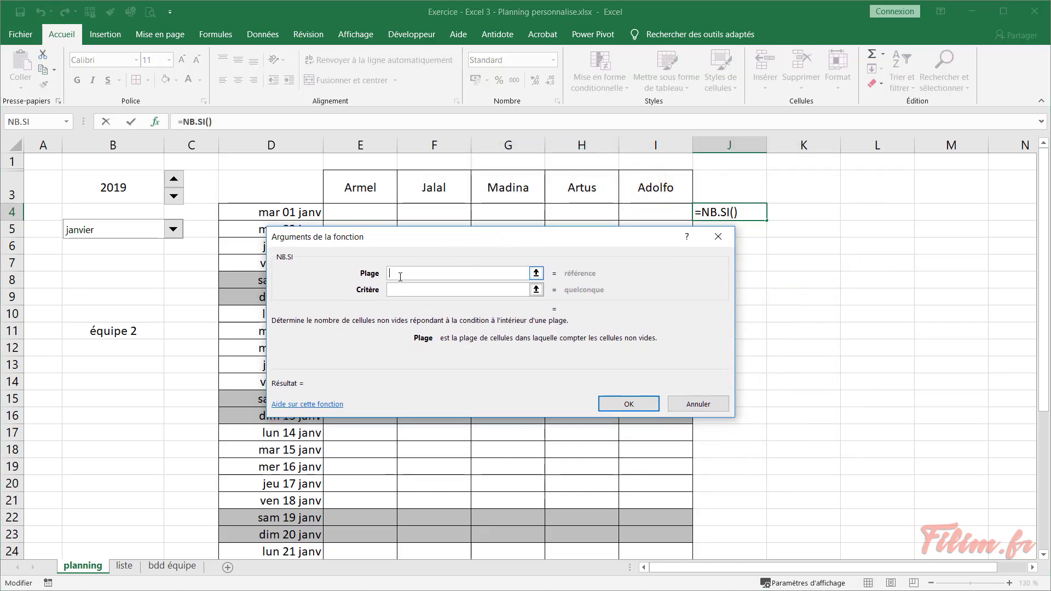
left_click(169, 567)
left_click(124, 567)
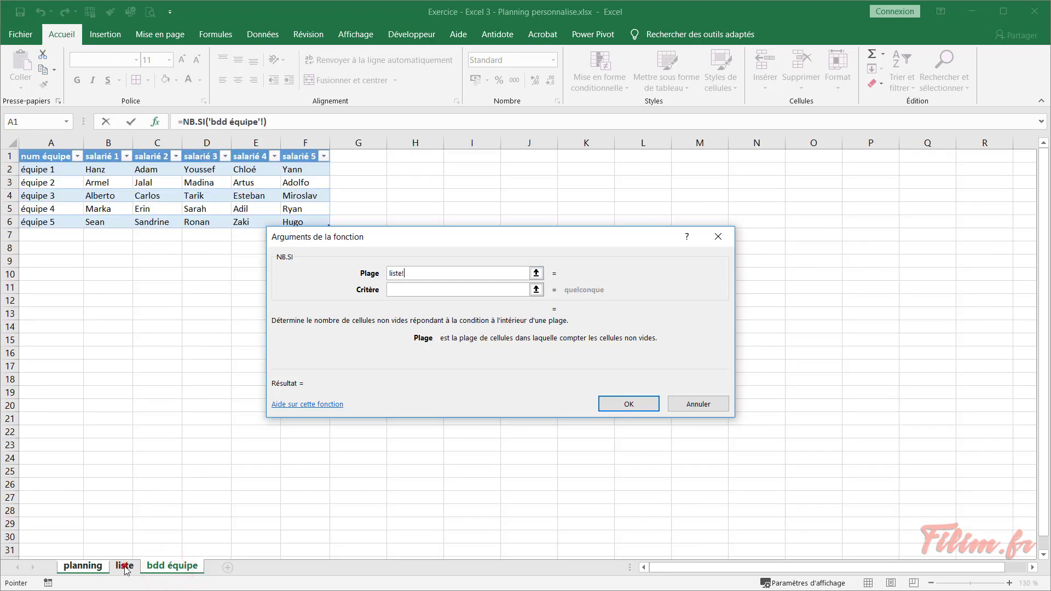
left_click_drag(227, 187, 221, 394)
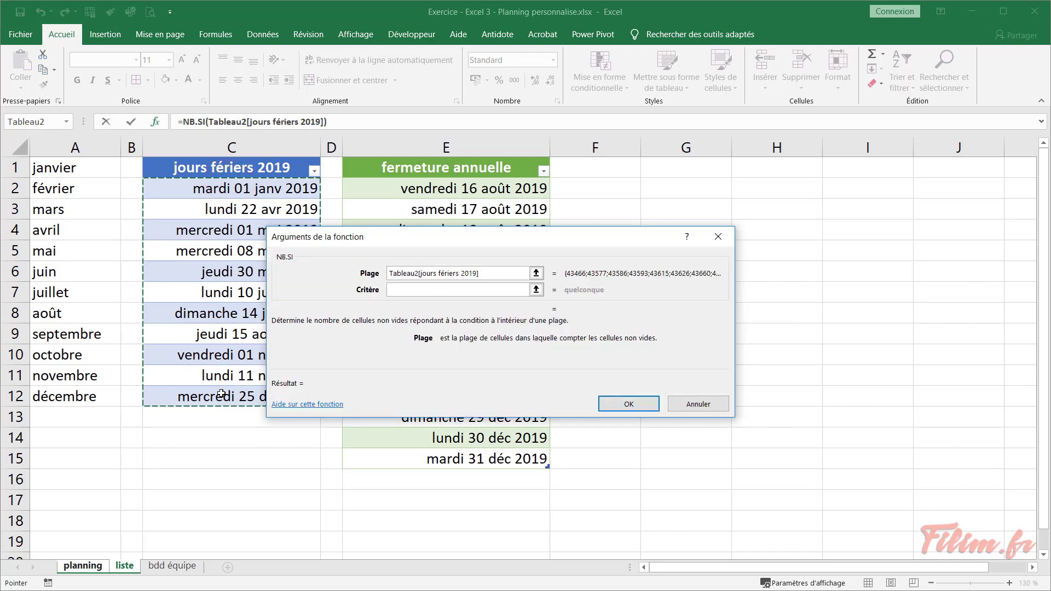
left_click(412, 285)
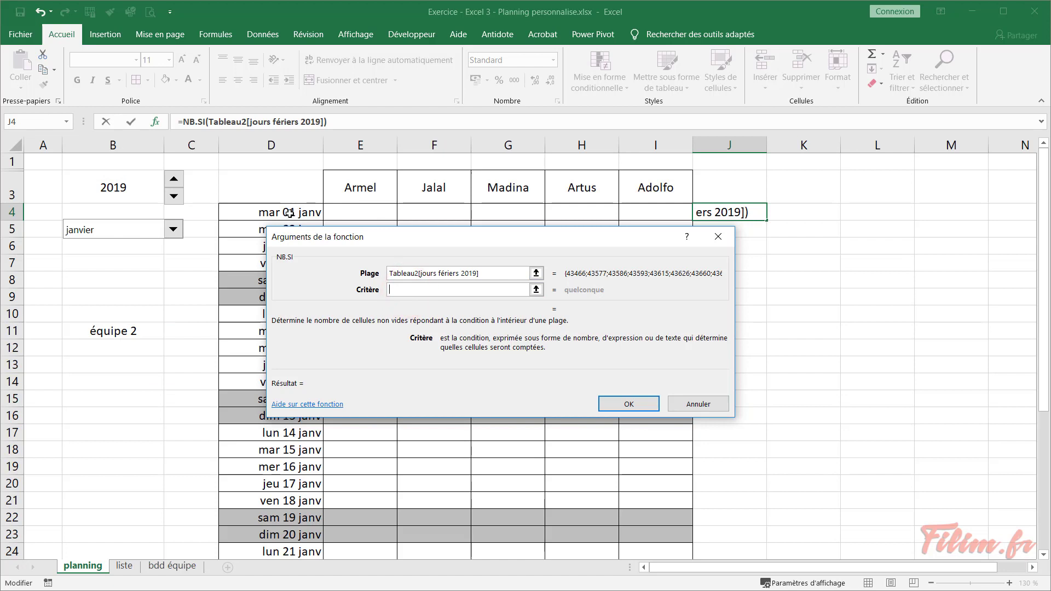
left_click(289, 213)
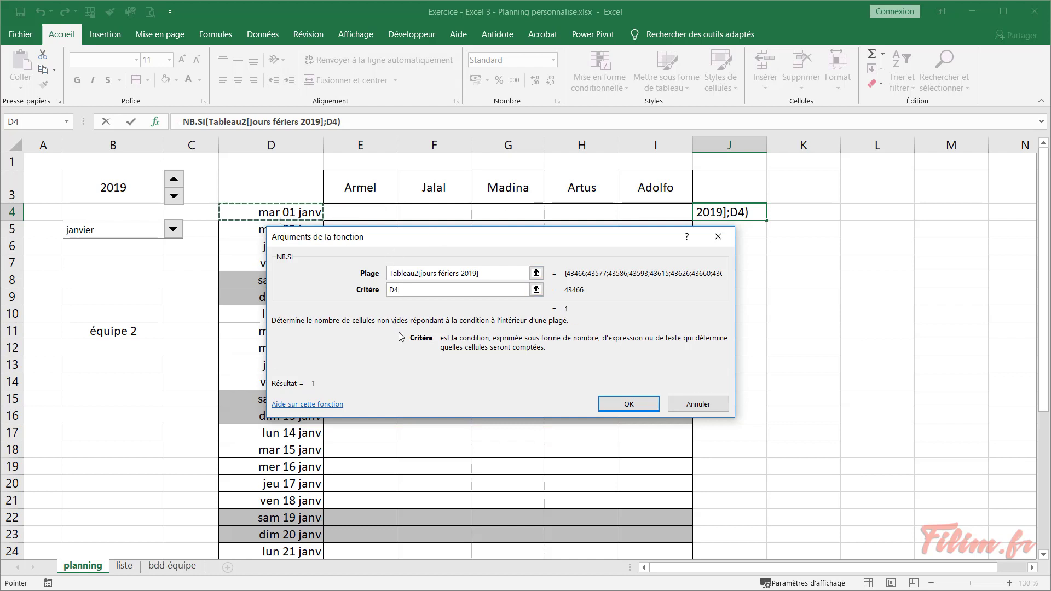
left_click(629, 403)
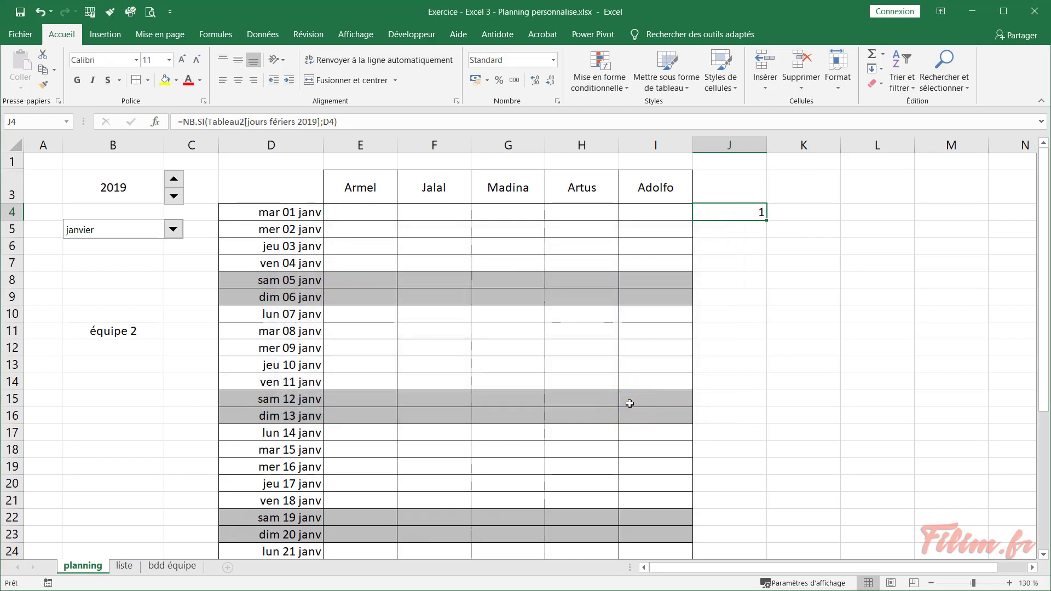
Copy the count down to J9, check D5's formula, then clear the copies below J4
left_click_drag(768, 221, 766, 305)
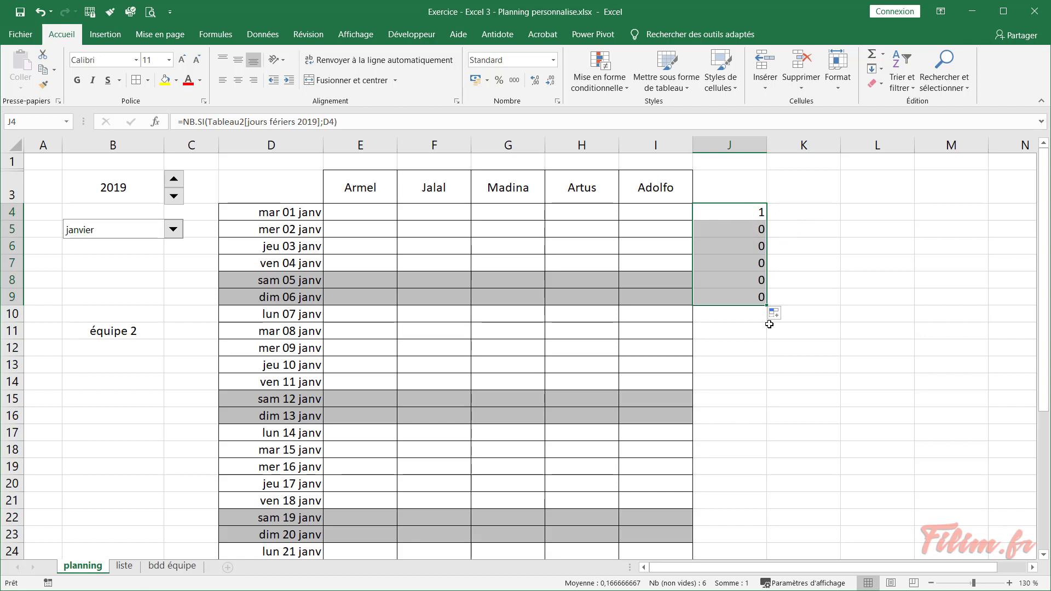
left_click(282, 225)
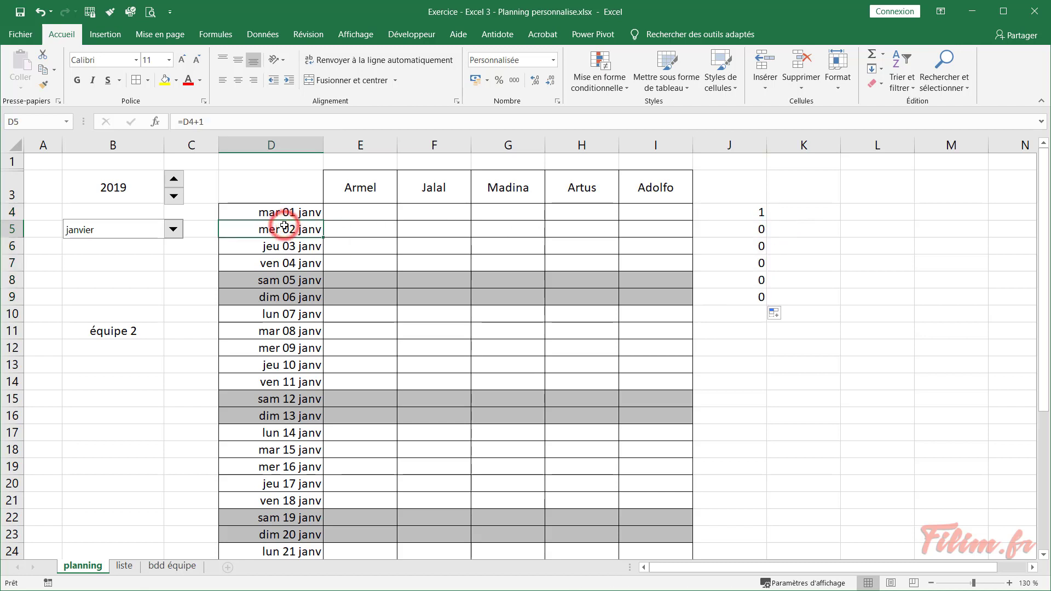
left_click_drag(754, 229, 737, 328)
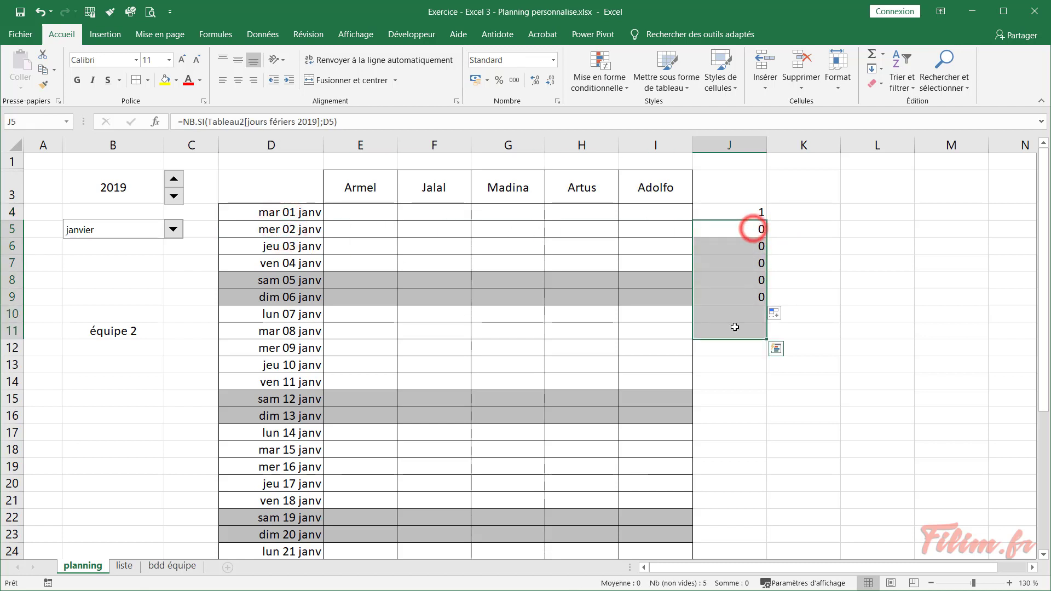
key("Delete")
Inspect the J4 formula's holiday table reference, leaving it returning 1 for 1 January
left_click(737, 213)
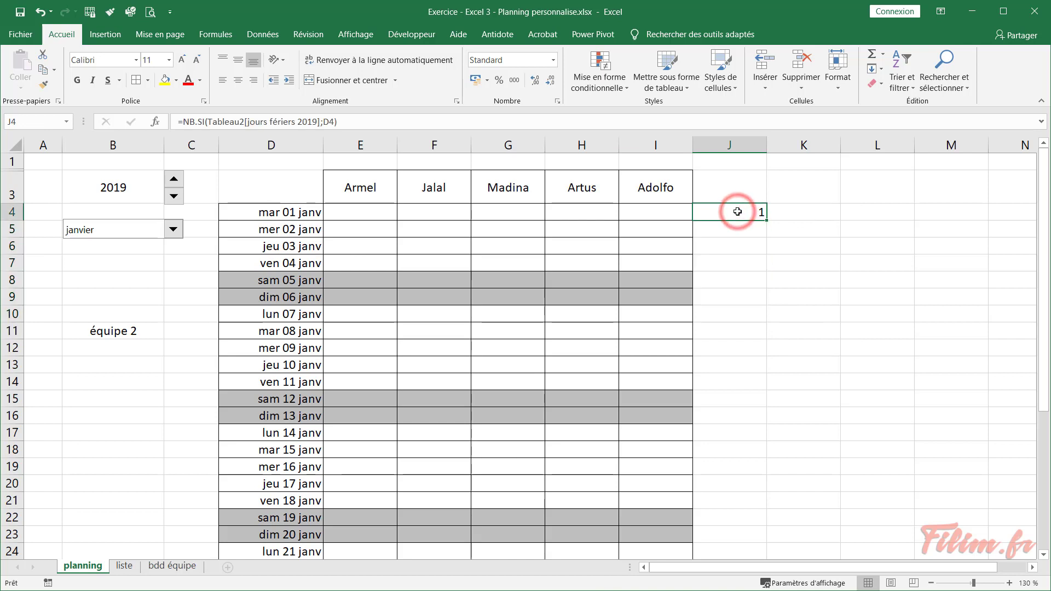
double_click(739, 212)
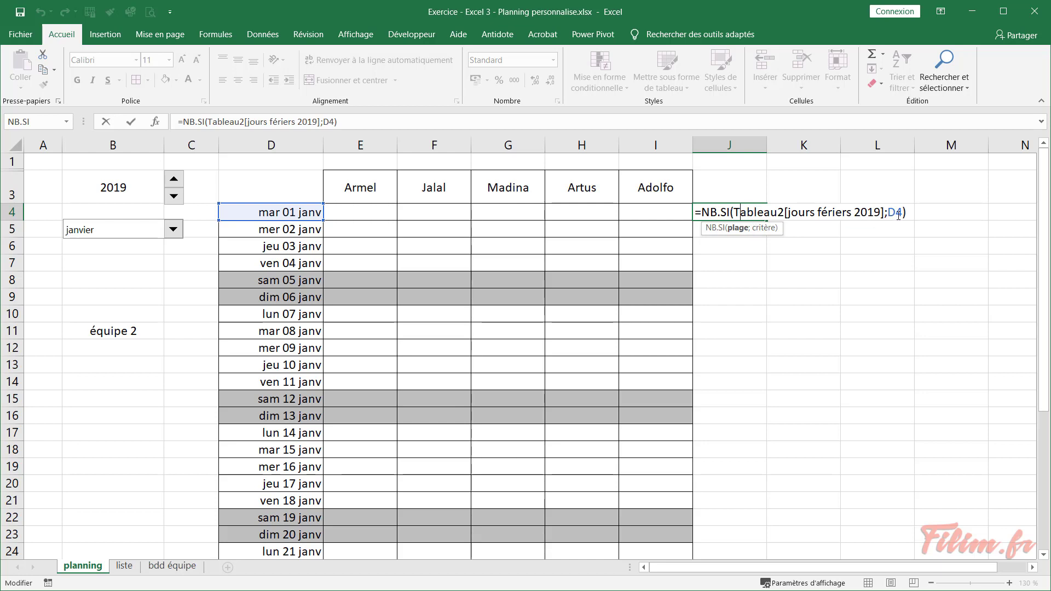
left_click_drag(885, 210, 735, 214)
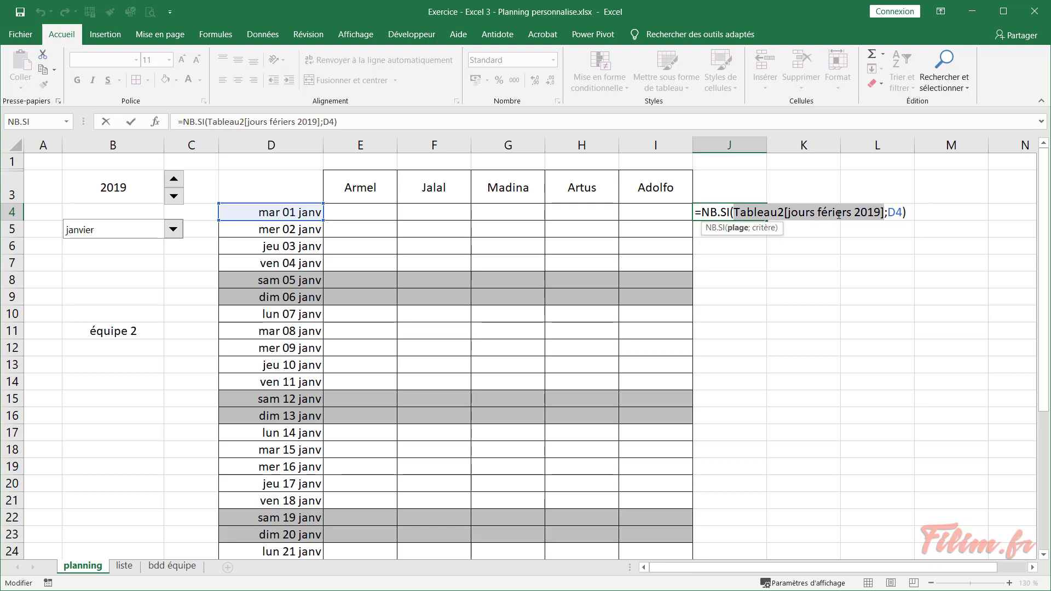
key("ctrl+Return")
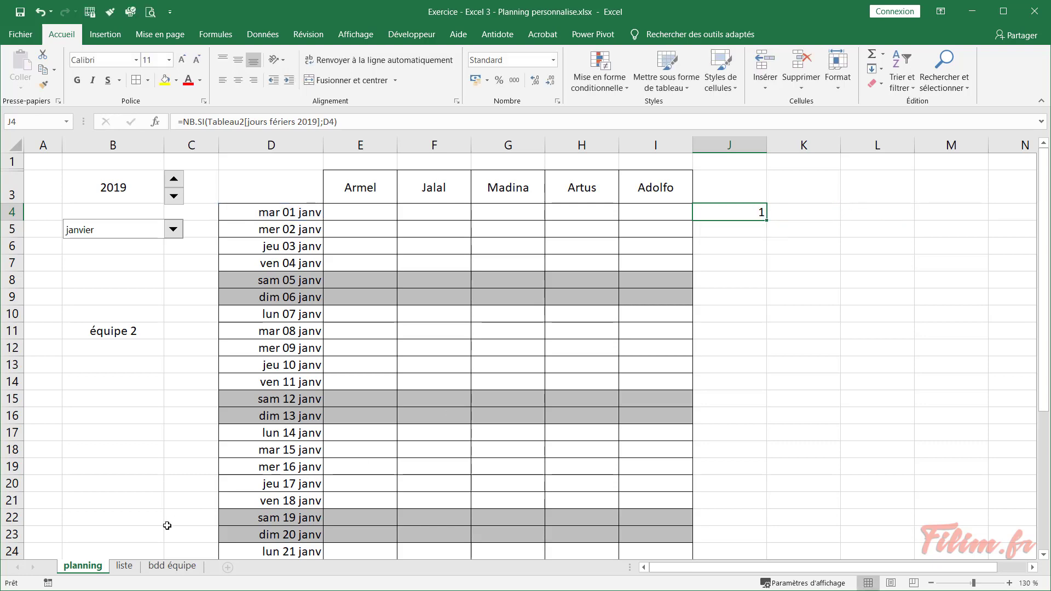
Review holiday dates like jeudi 30 mai on liste, then empty J4
left_click(171, 566)
left_click(121, 567)
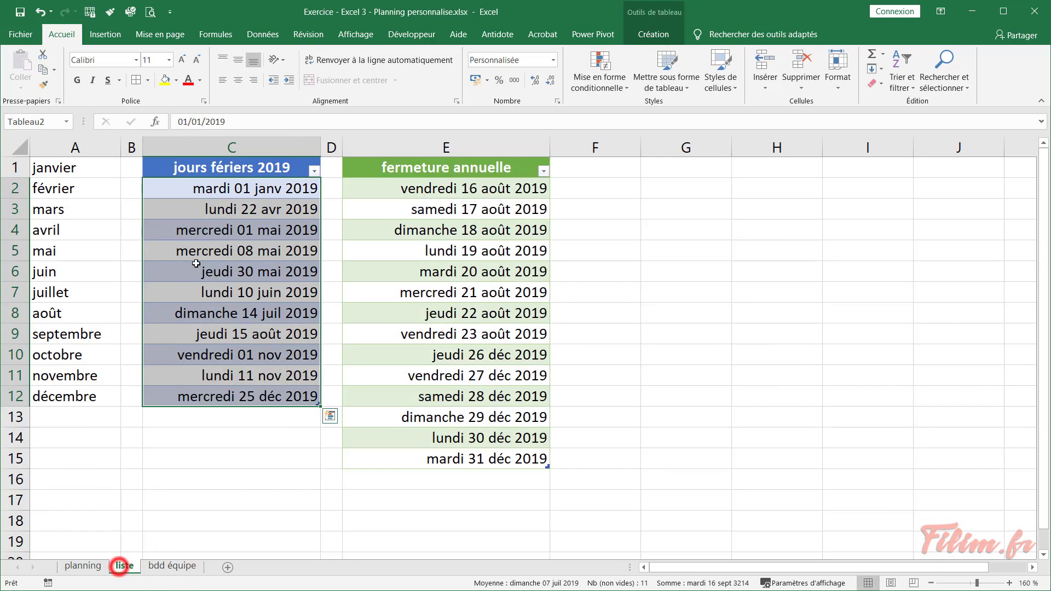
left_click(221, 208)
left_click(234, 266)
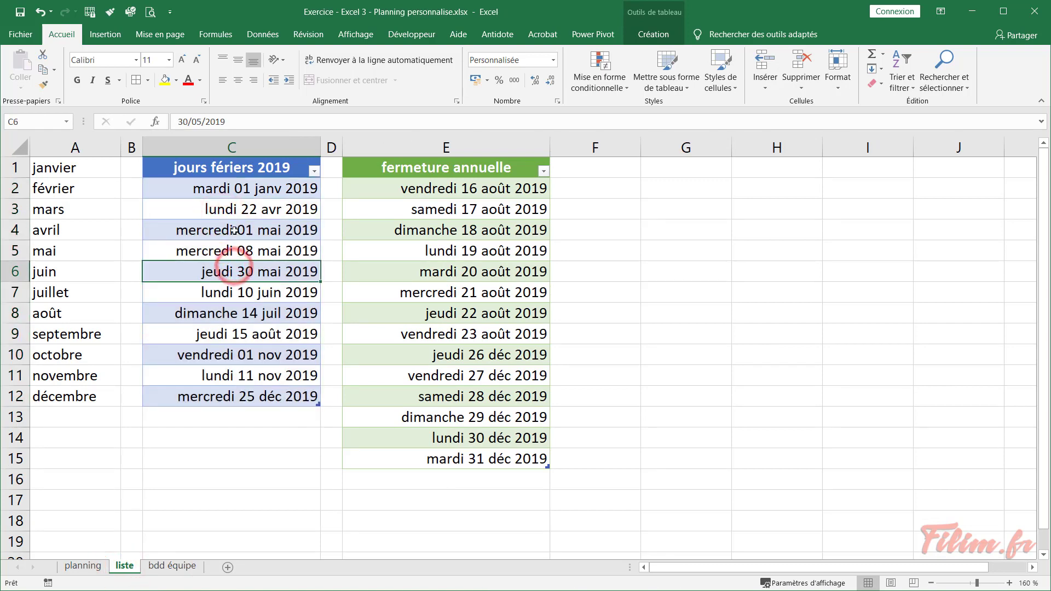
left_click(83, 565)
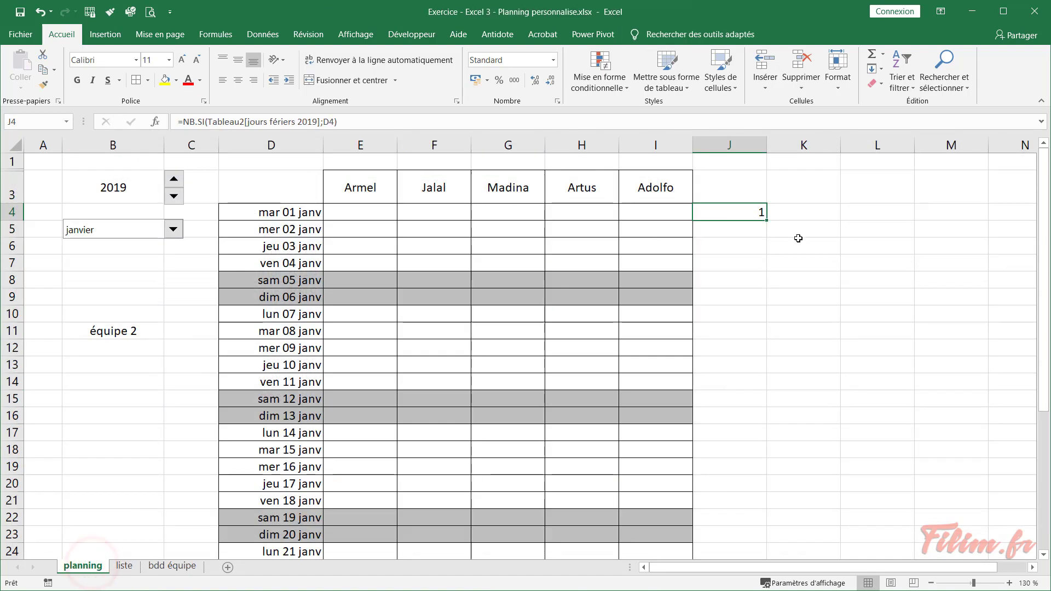
key("Delete")
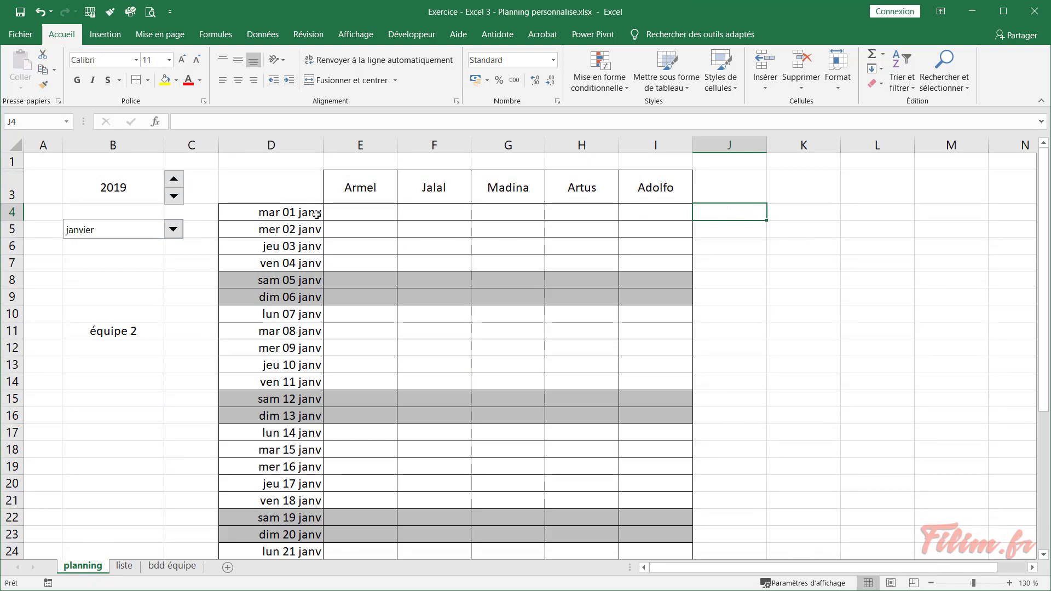
Select D4:I34 and start a new formula-based conditional formatting rule
left_click_drag(317, 214, 691, 525)
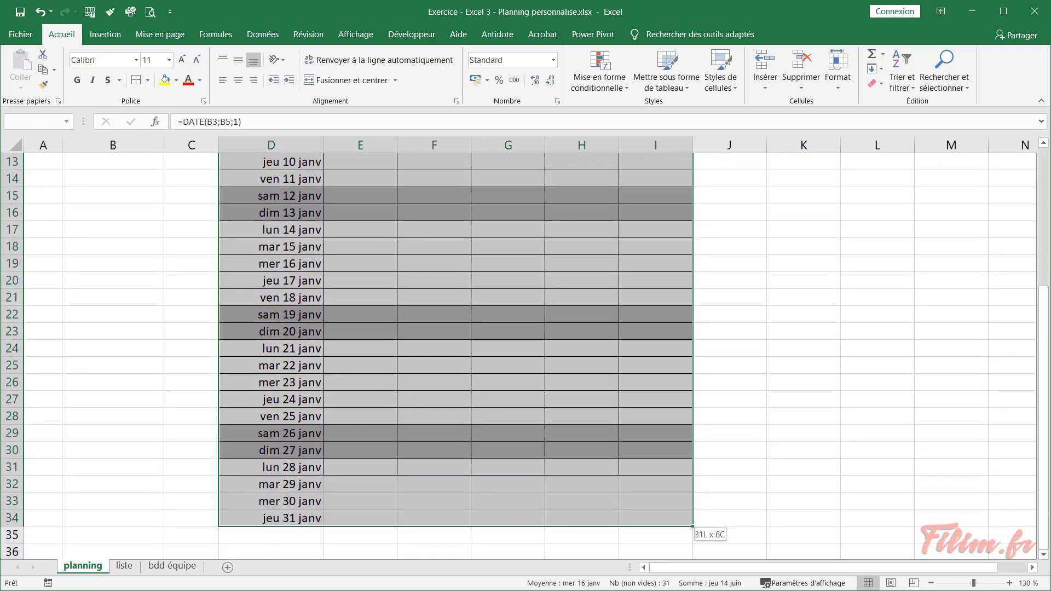
left_click_drag(692, 525, 655, 512)
scroll(412, 367, "up", 4)
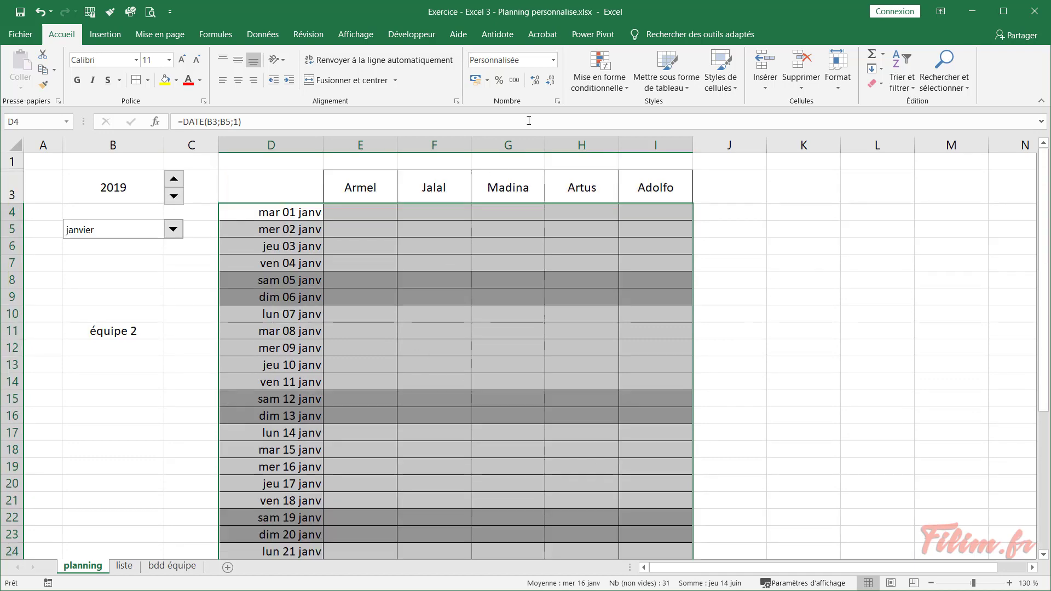
left_click(600, 71)
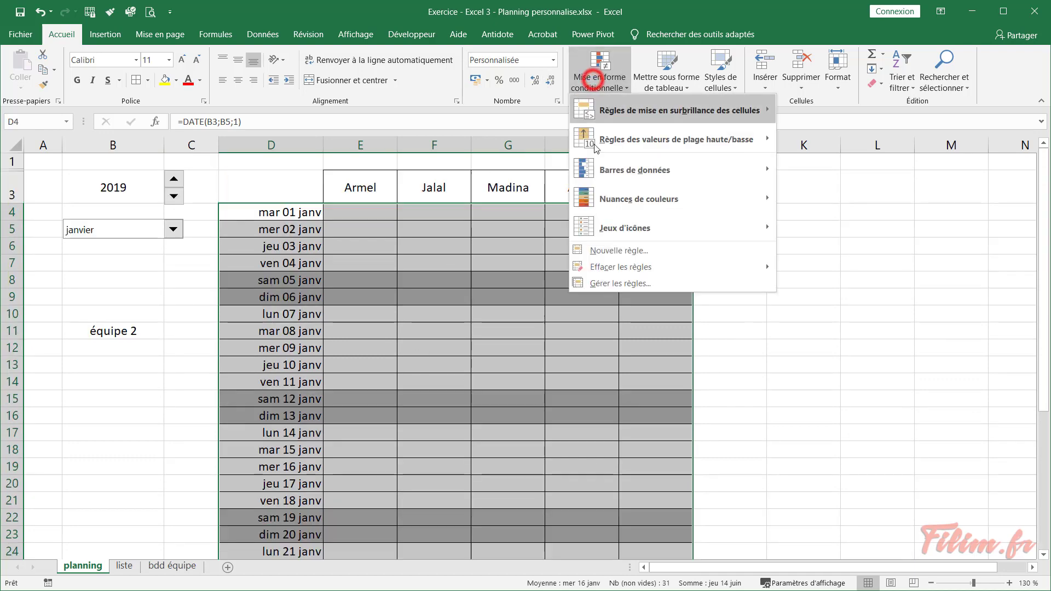
left_click(597, 249)
left_click(415, 323)
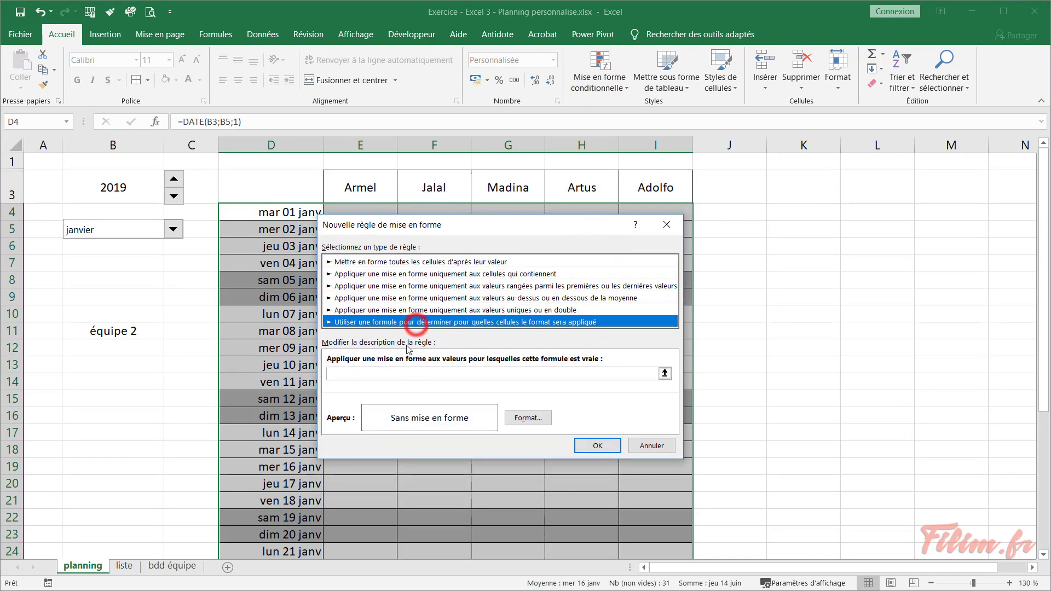
Begin the rule formula referencing the holiday dates liste!$C$2:$C$12
left_click(395, 372)
type("=nb.si(")
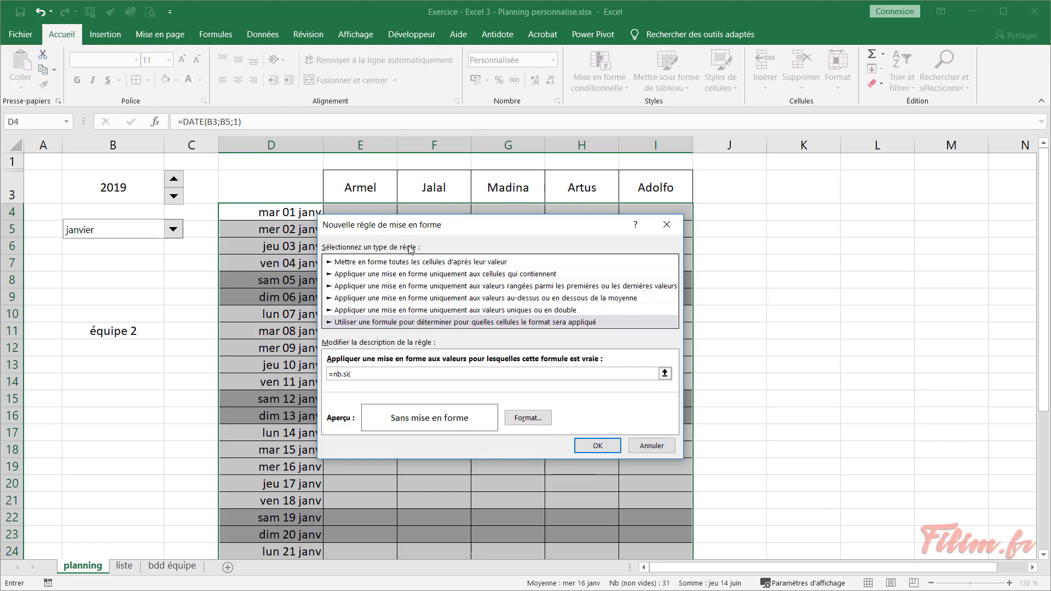
left_click_drag(415, 225, 558, 208)
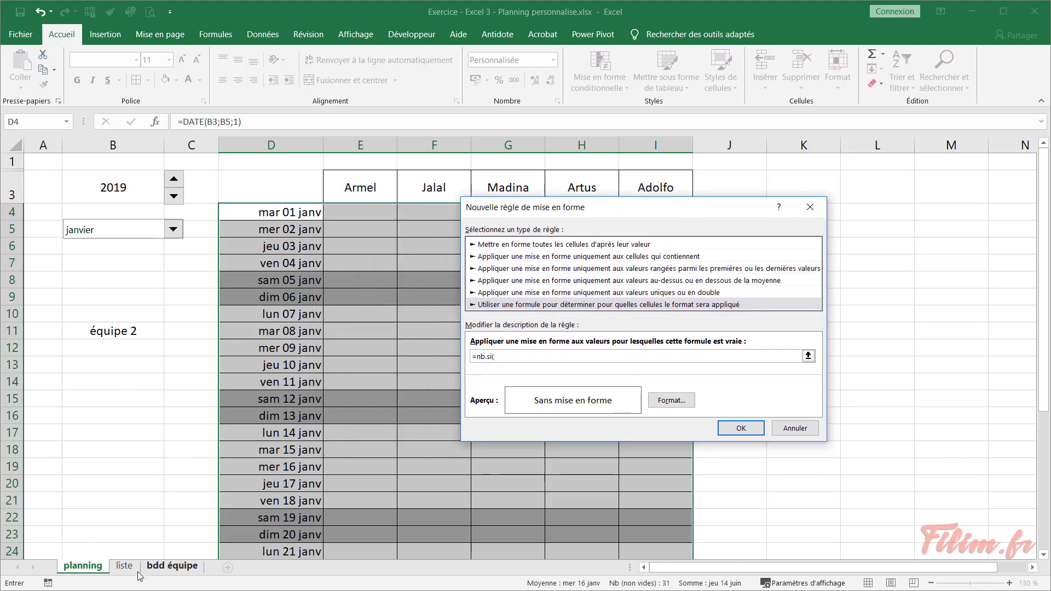
left_click(124, 566)
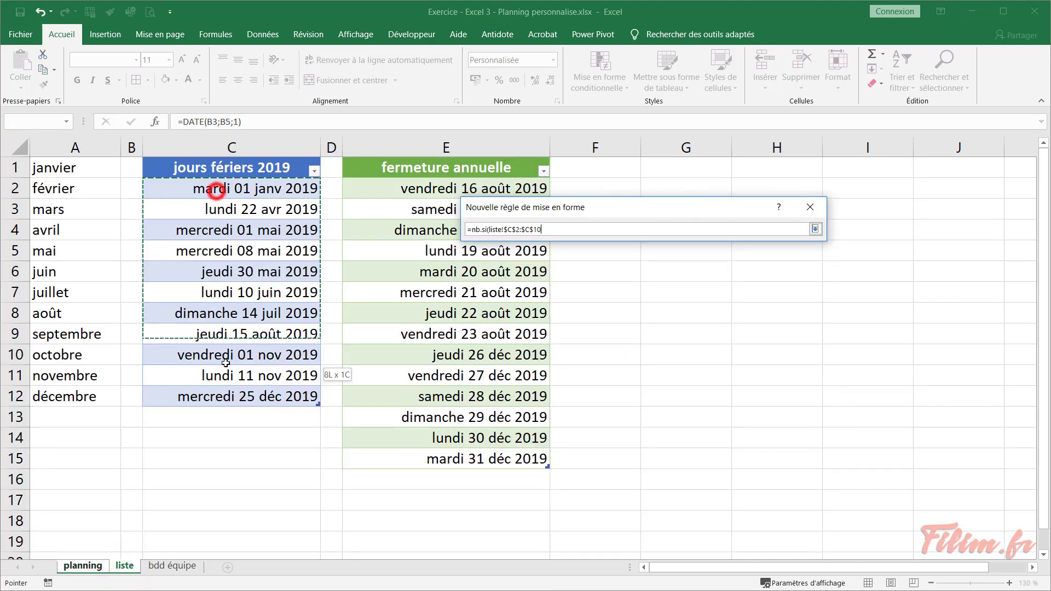
left_click_drag(214, 192, 246, 396)
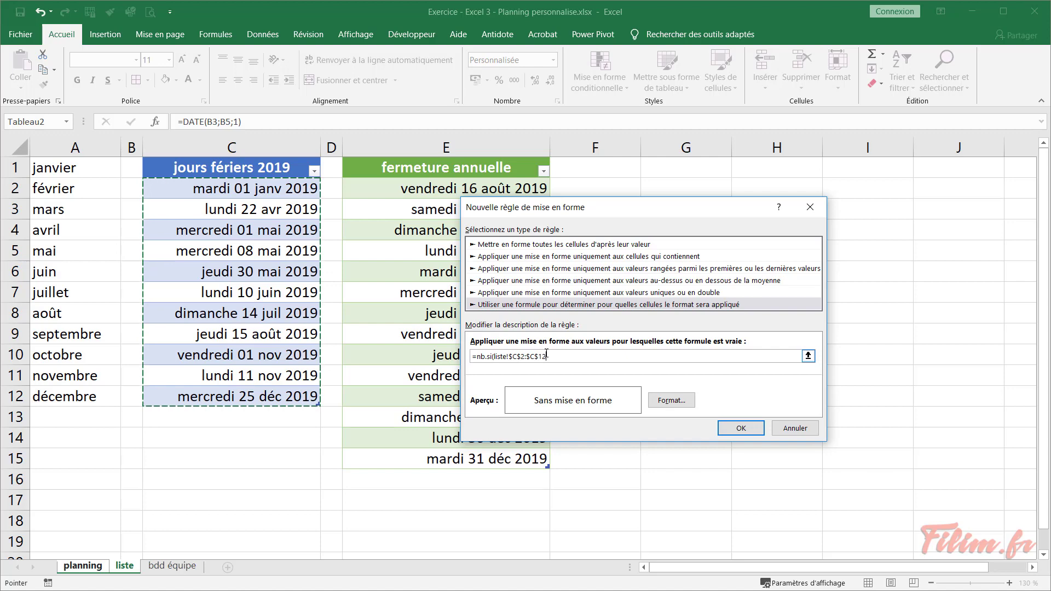
Complete the rule as =NB.SI(liste!$C$2:$C$12;$D4)=1 with a relative row
type(";")
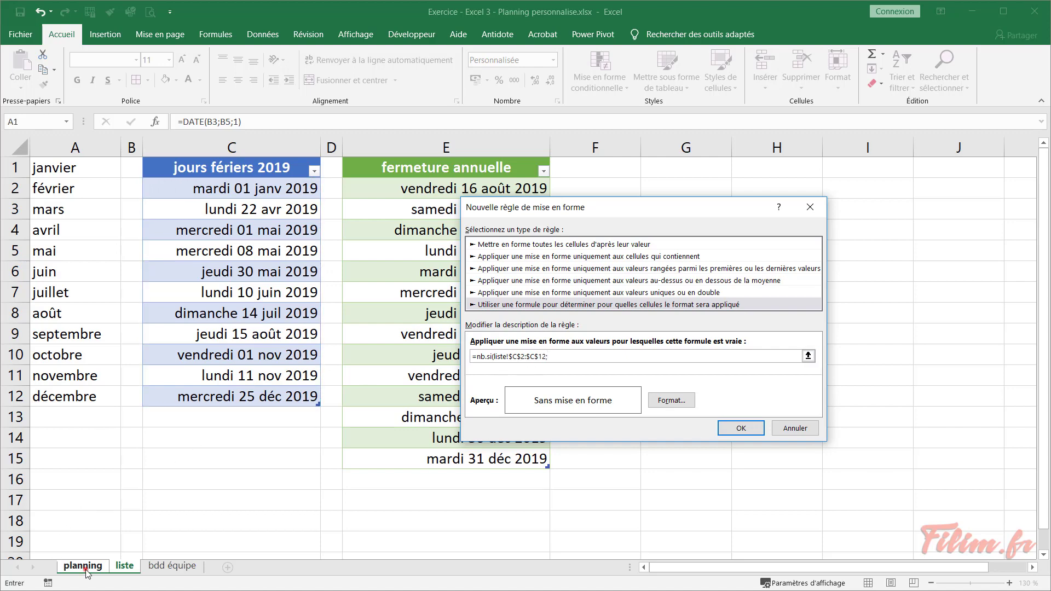
left_click(84, 570)
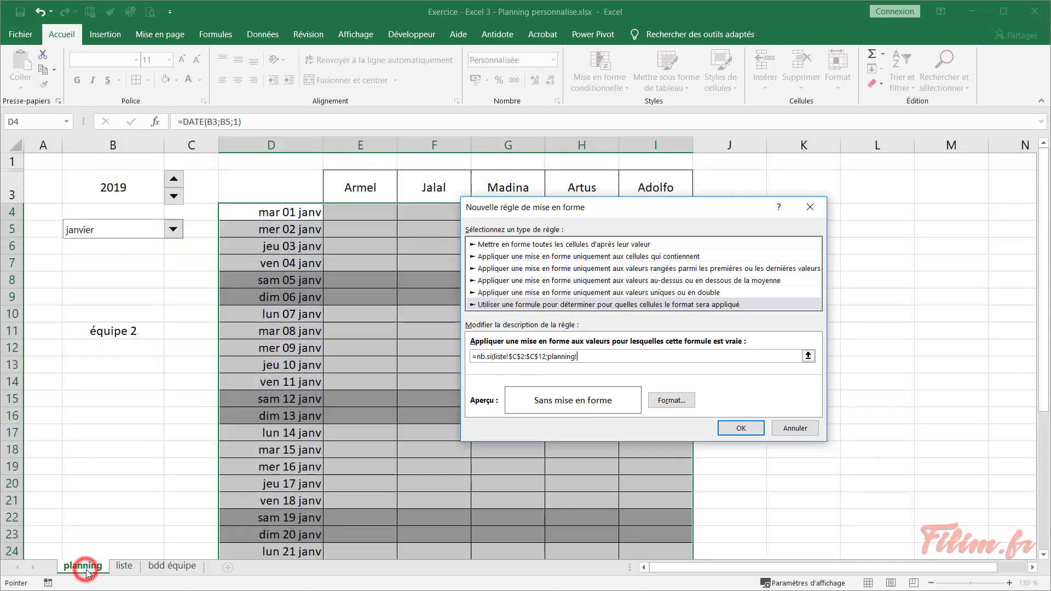
left_click(274, 214)
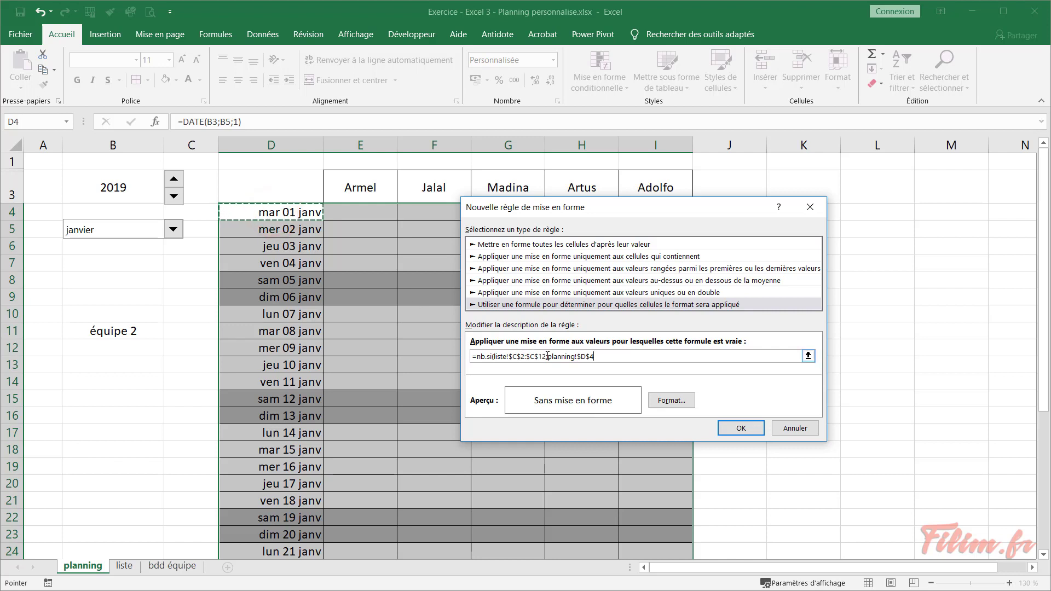
left_click_drag(548, 356, 577, 357)
key("BackSpace")
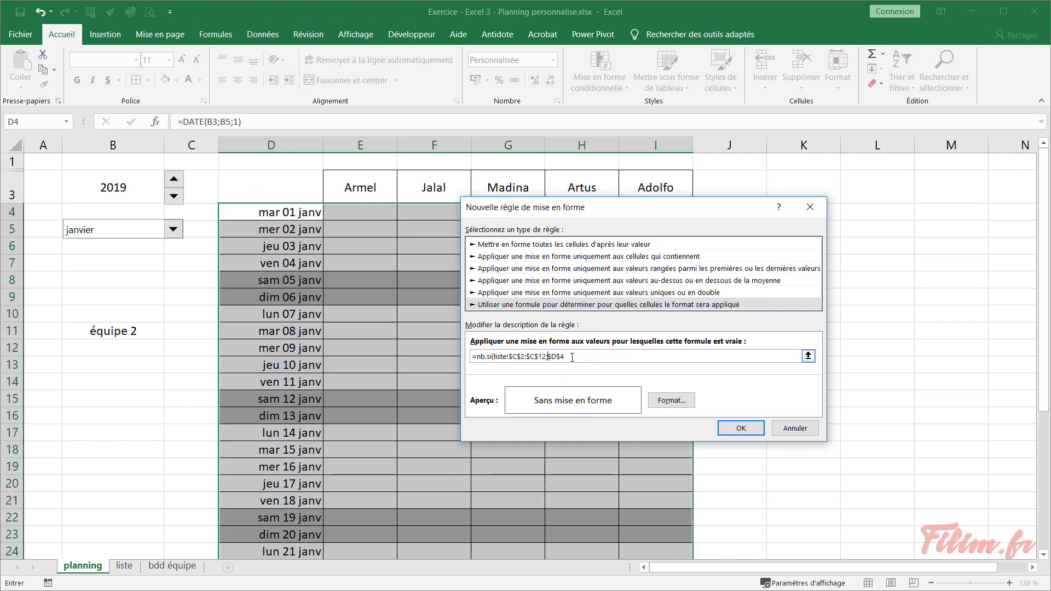
left_click(559, 356)
key("BackSpace")
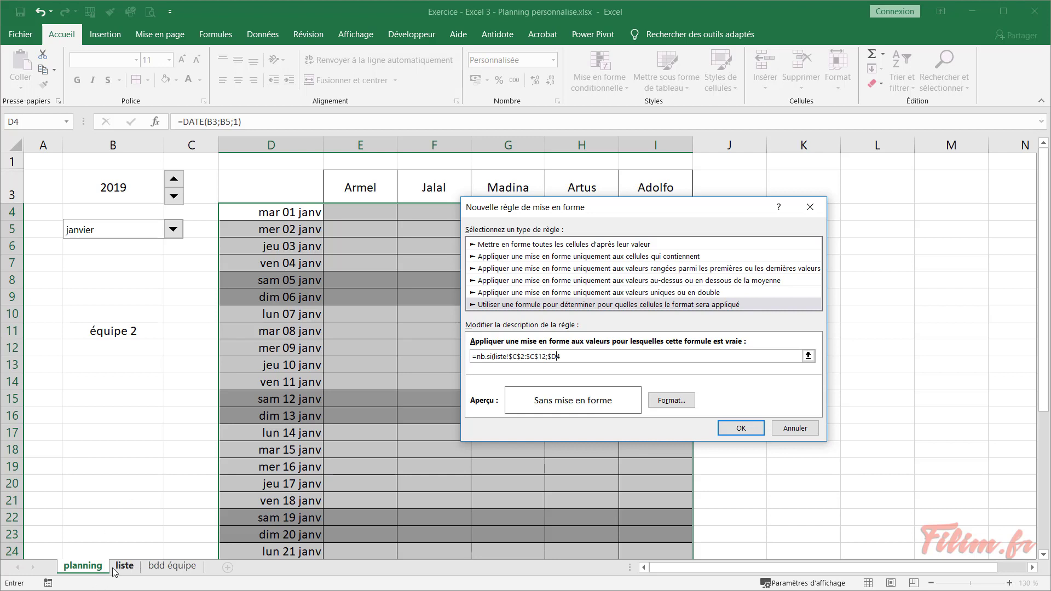
left_click(580, 355)
type(")")
type("=1")
Give the holiday rule a light grey fill and confirm it
left_click(678, 400)
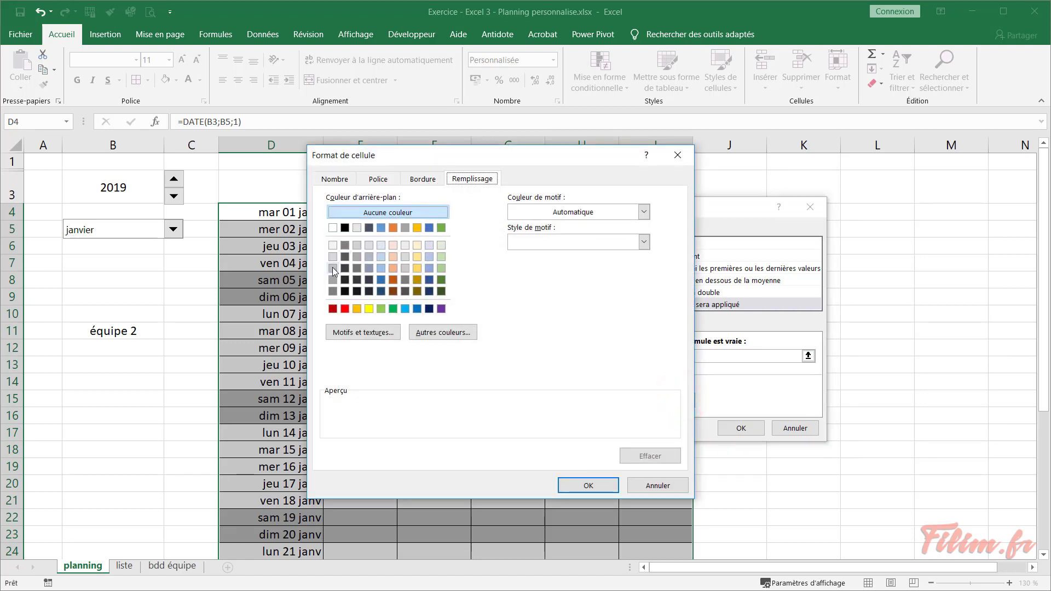
left_click(332, 268)
left_click(583, 485)
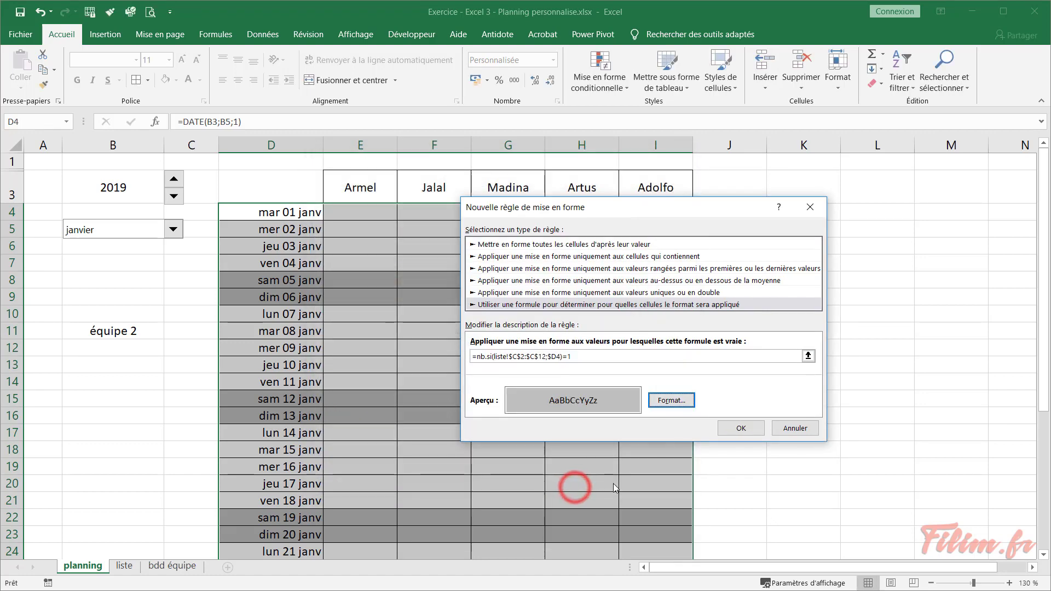
left_click(740, 428)
left_click(475, 353)
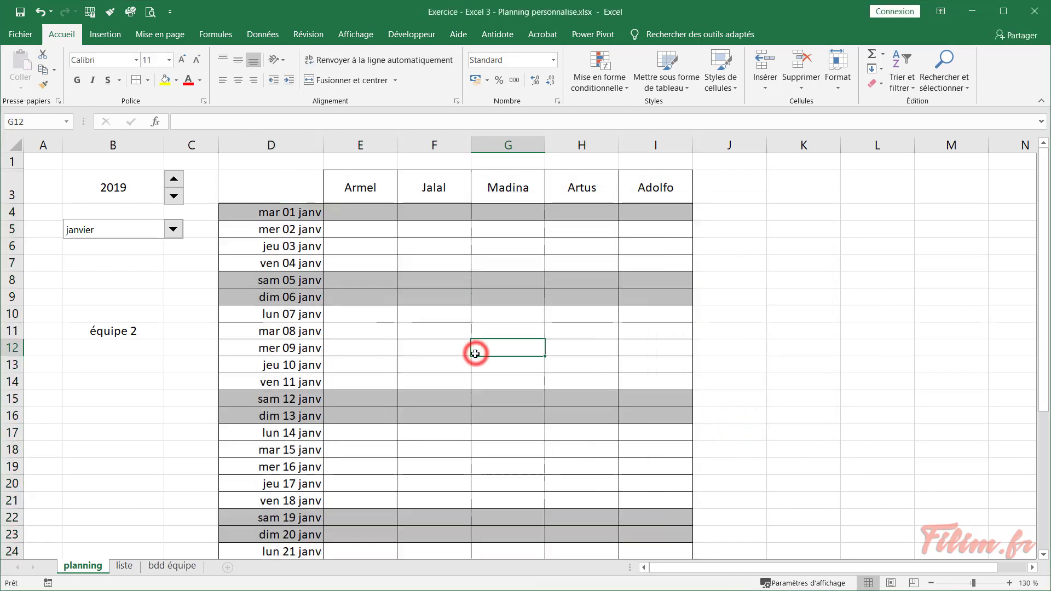
left_click(130, 571)
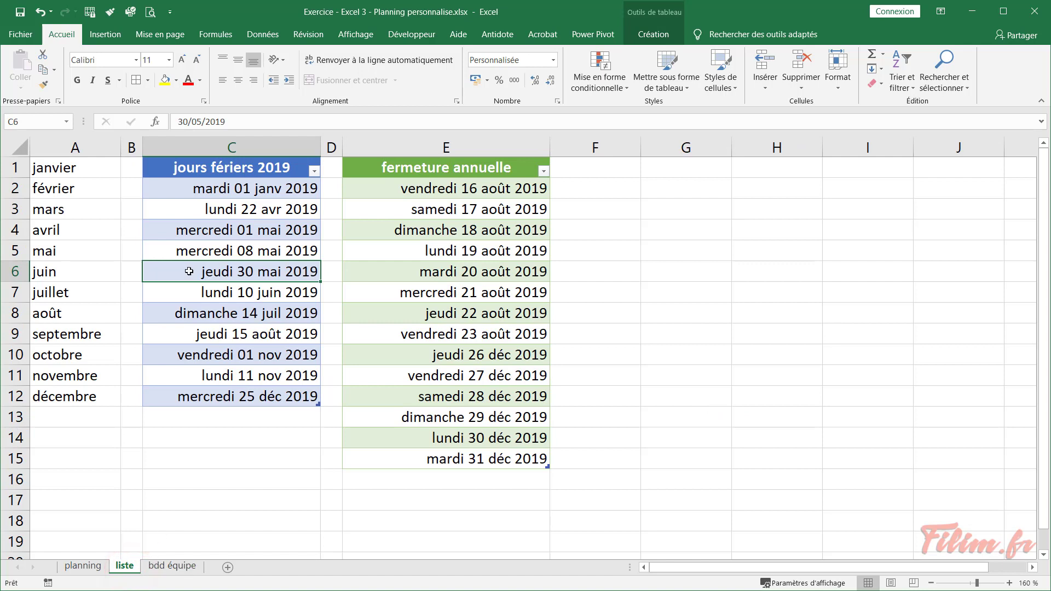
double_click(216, 189)
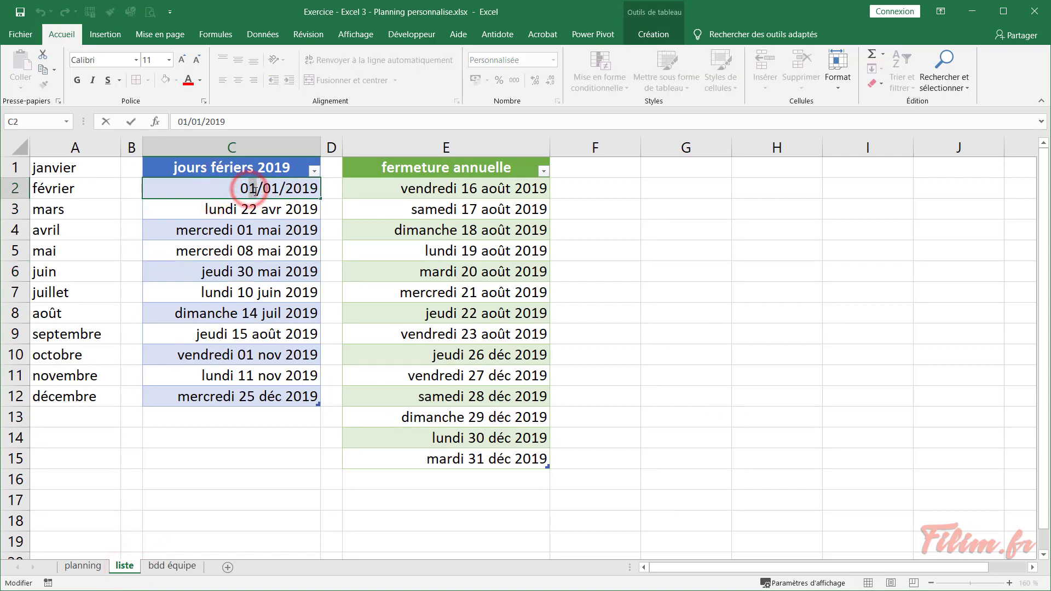
left_click(181, 525)
left_click(90, 565)
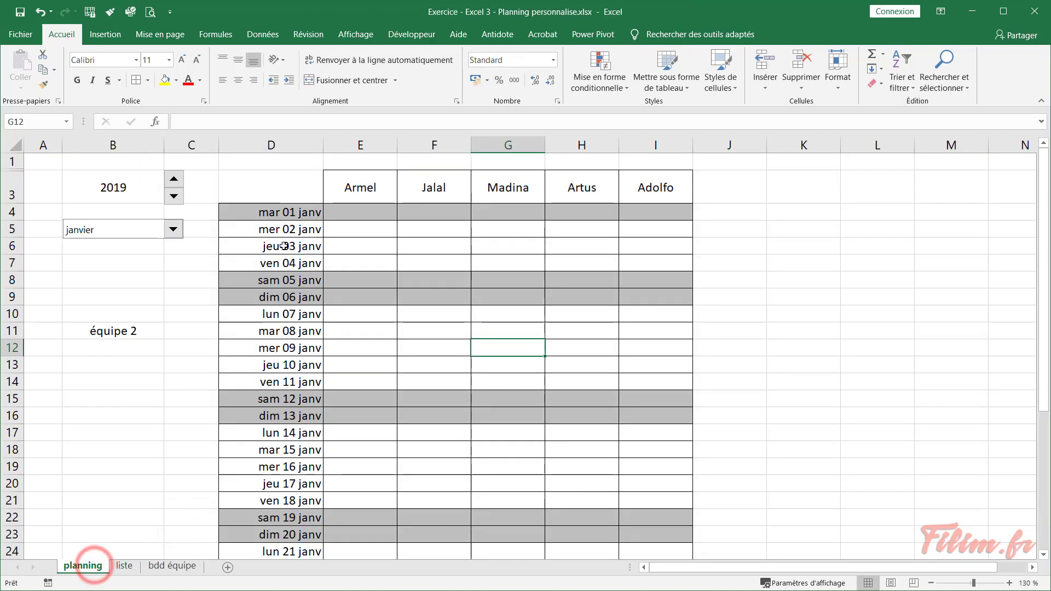
left_click(124, 565)
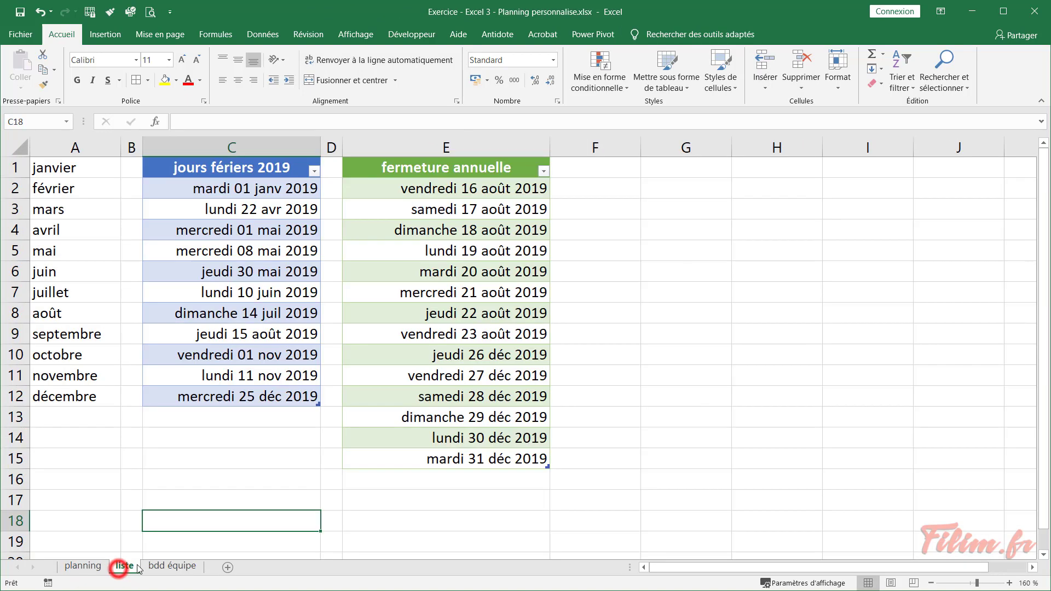
left_click(248, 191)
double_click(247, 190)
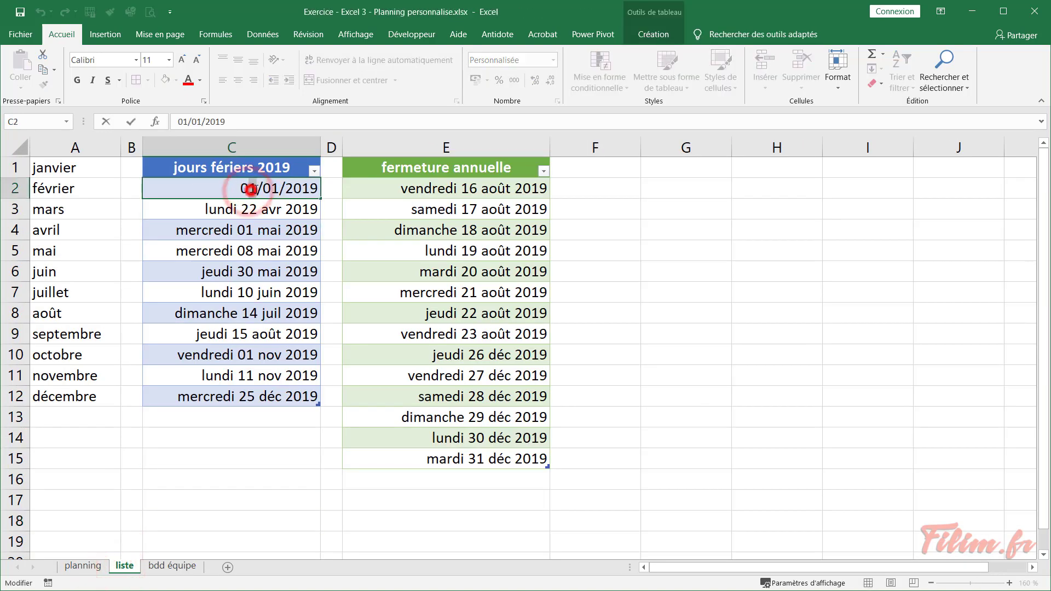
double_click(246, 188)
type("03")
key("Return")
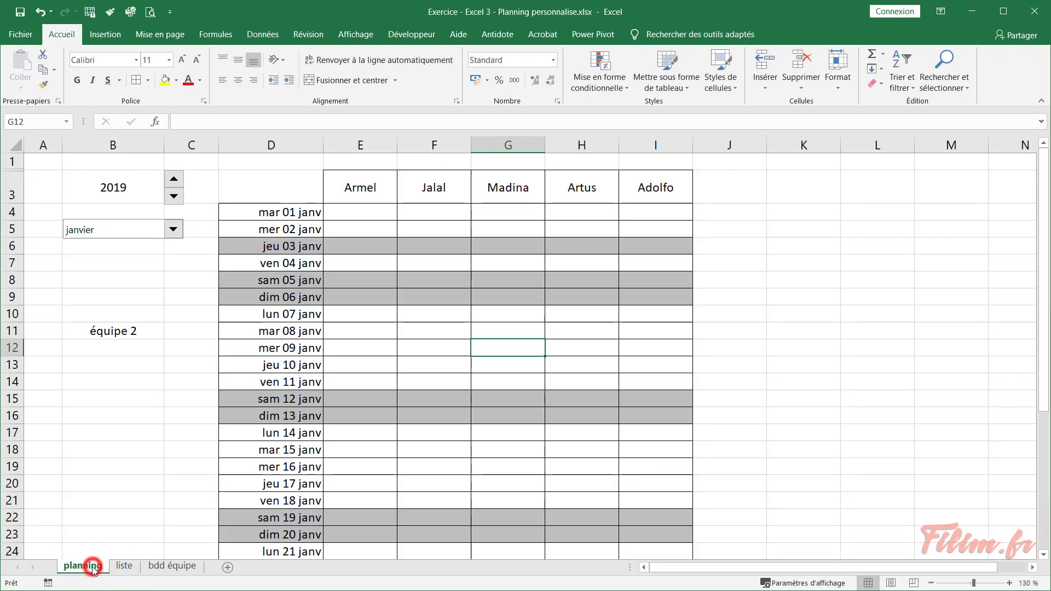
left_click(93, 568)
left_click(125, 565)
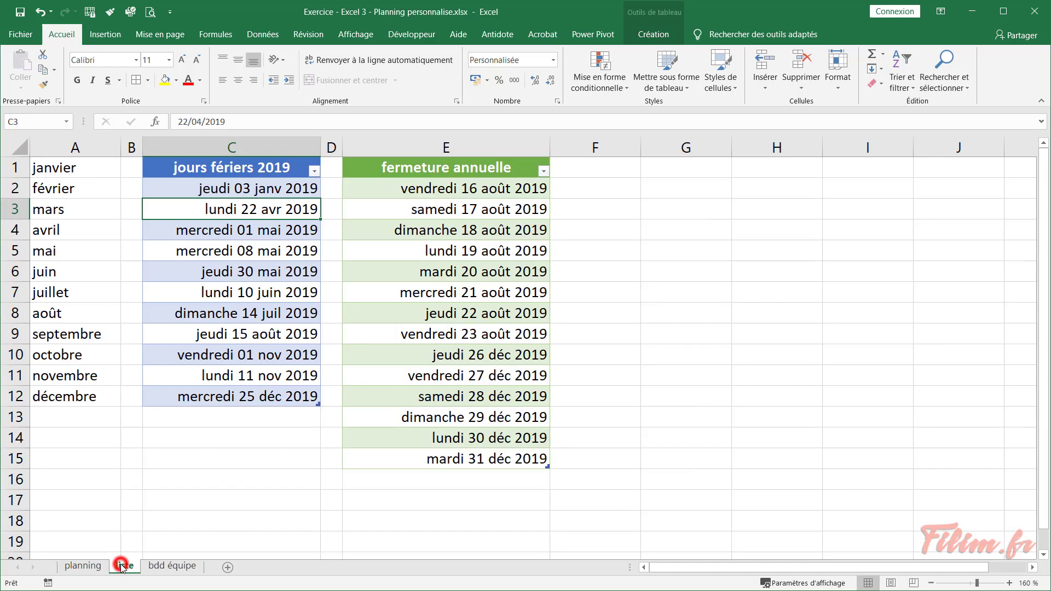
left_click(221, 187)
double_click(221, 187)
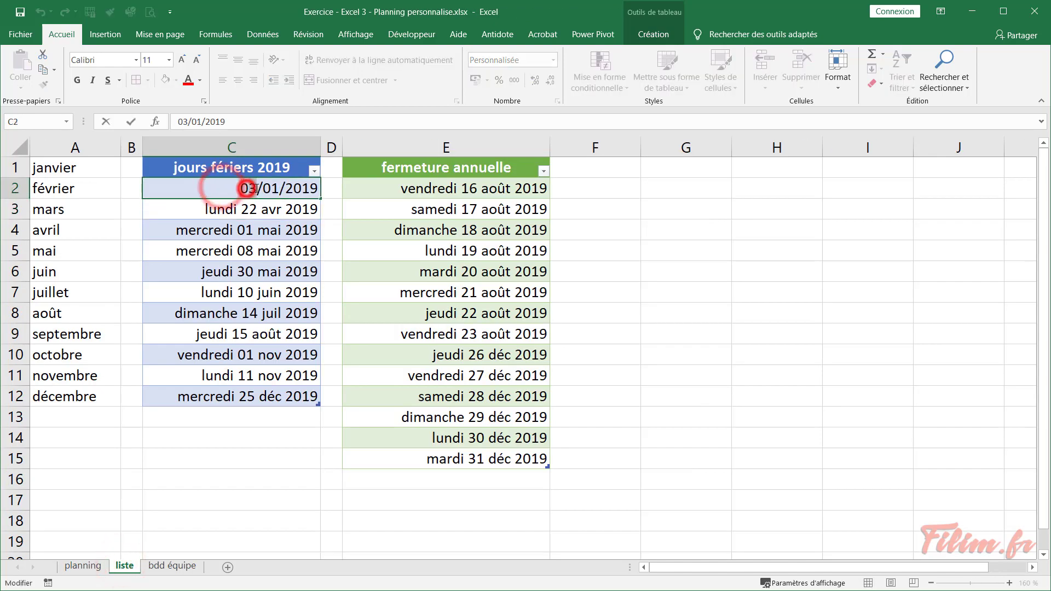
double_click(235, 187)
type("01")
key("Return")
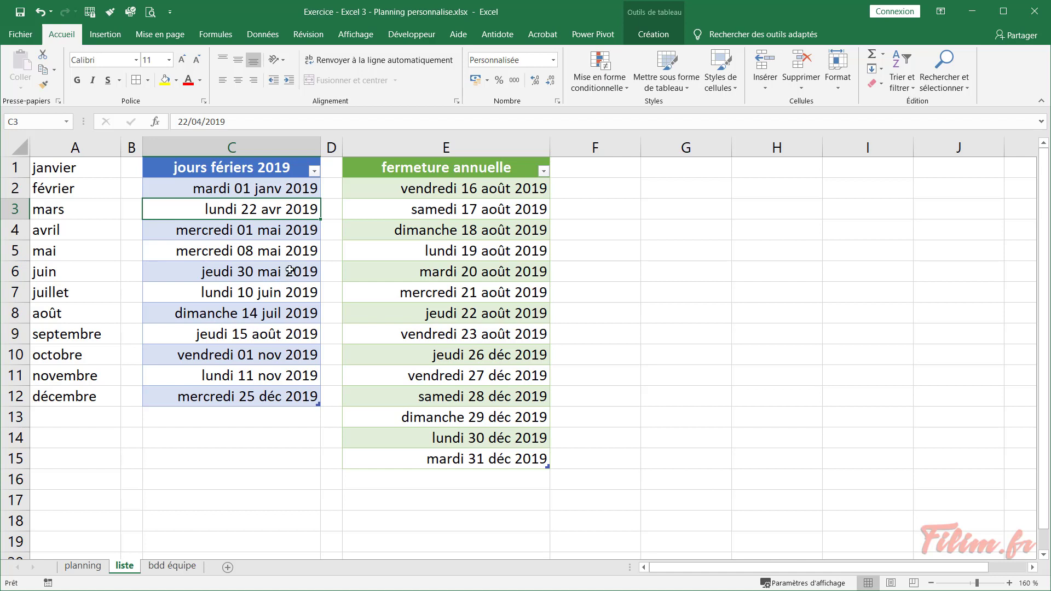
left_click_drag(278, 231, 274, 272)
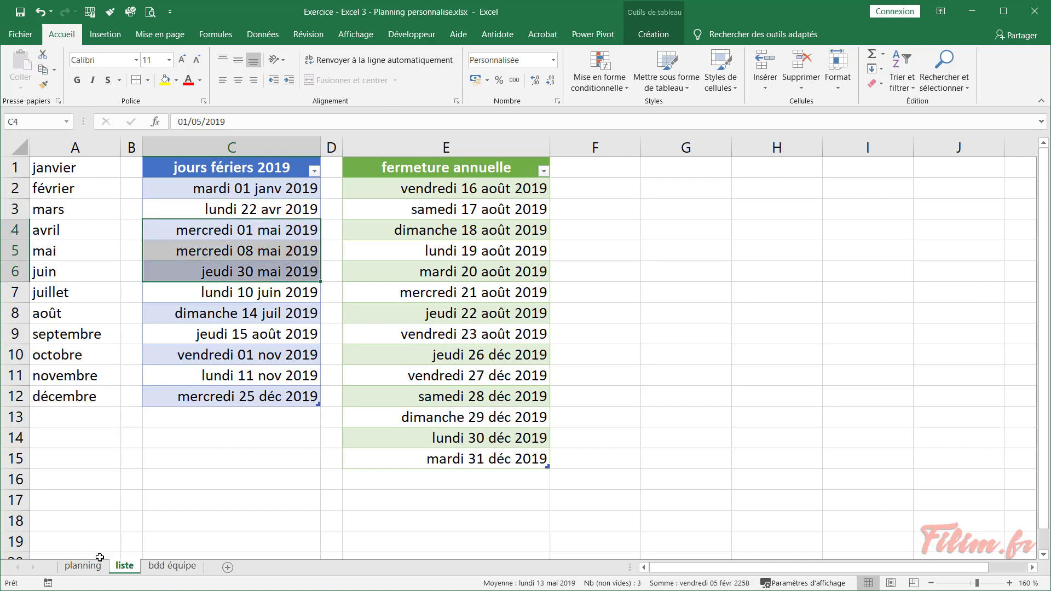
Show the mai planning, confirm 01, 08 and 30 mai are grey, then open liste
left_click(228, 464)
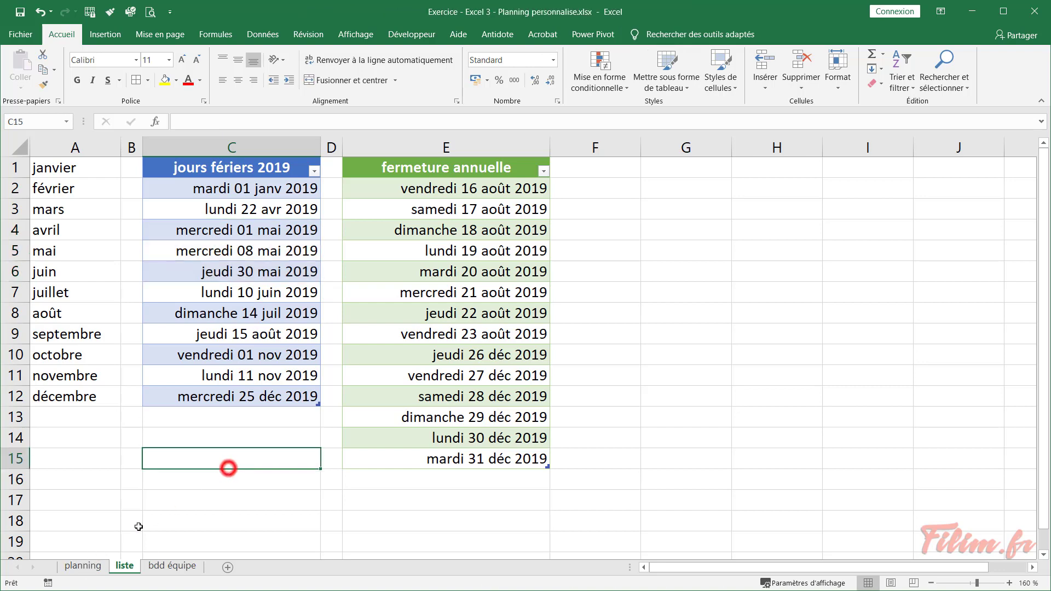
left_click(83, 565)
left_click(174, 322)
left_click(173, 229)
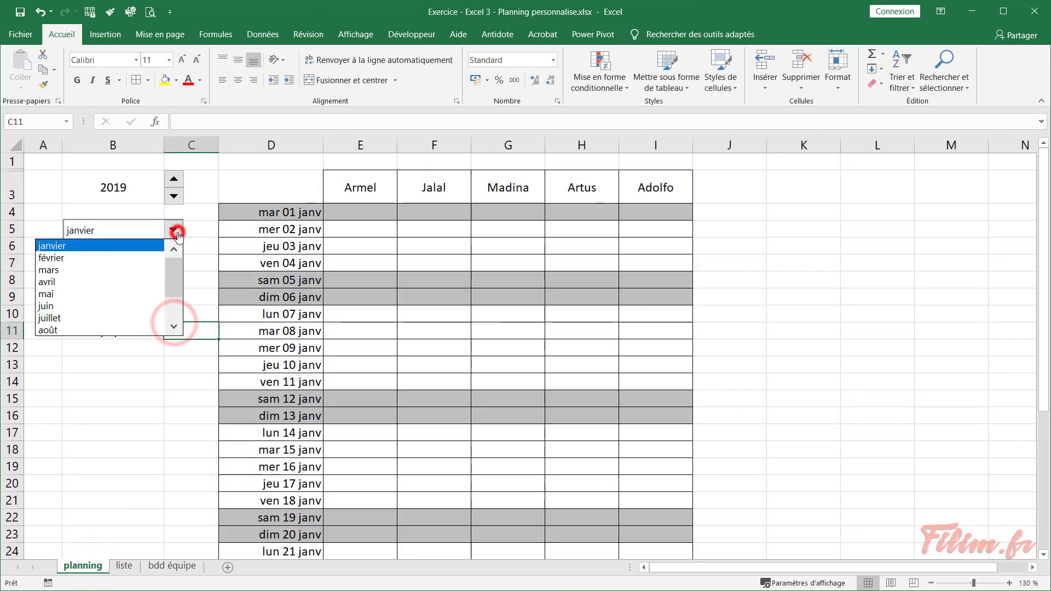
left_click(128, 290)
scroll(297, 348, "down", 5)
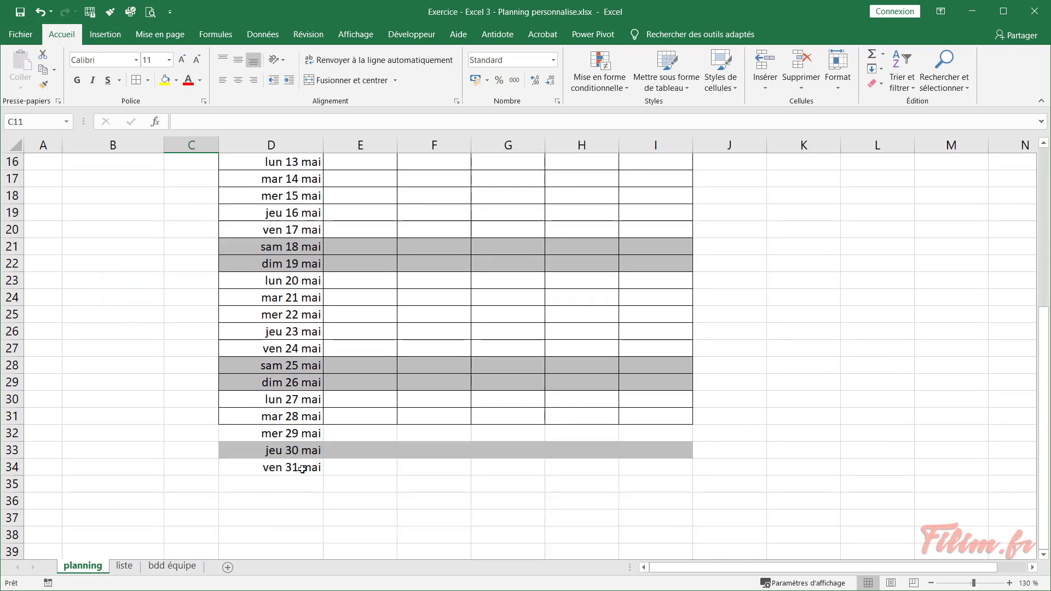
scroll(309, 476, "up", 3)
scroll(333, 347, "up", 2)
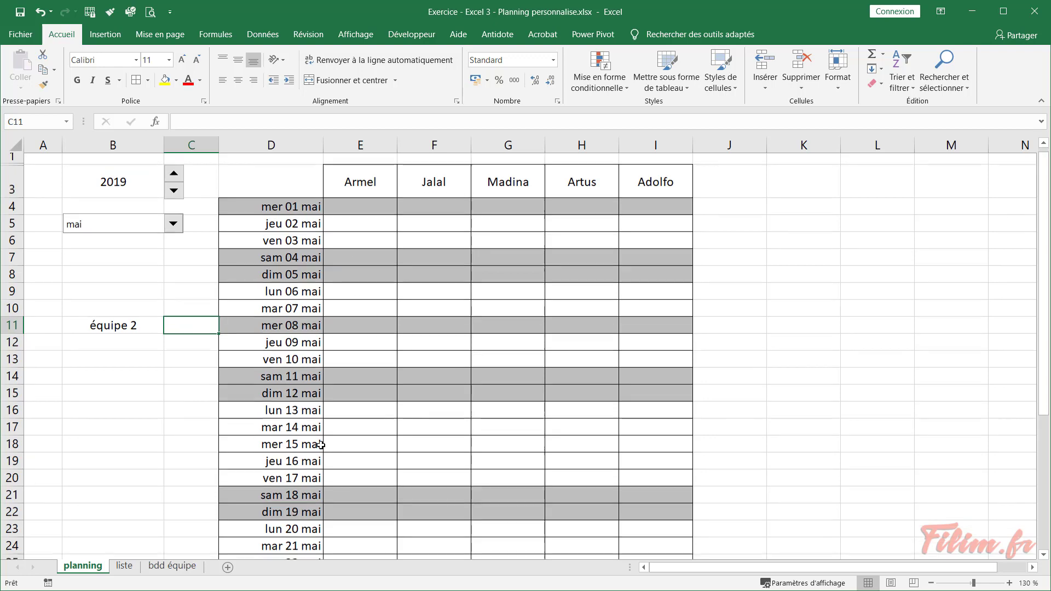
scroll(310, 446, "down", 5)
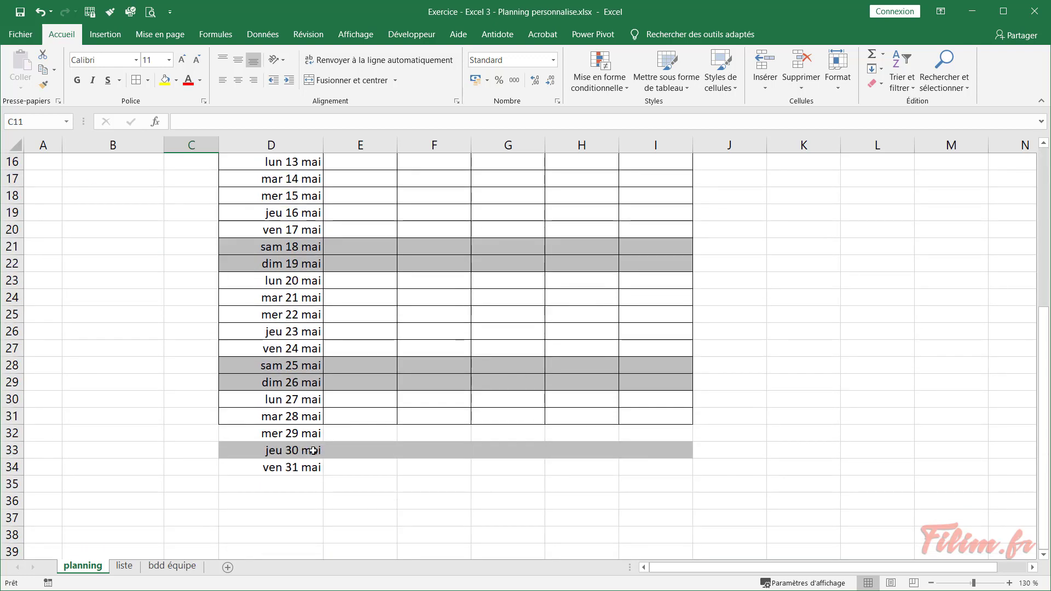
scroll(313, 450, "up", 5)
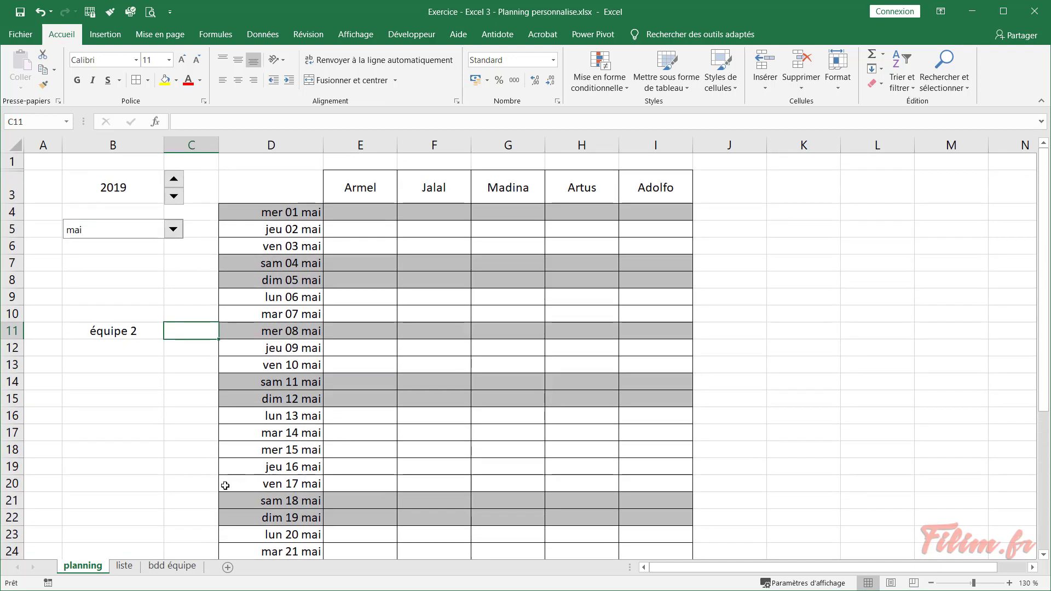
left_click(124, 565)
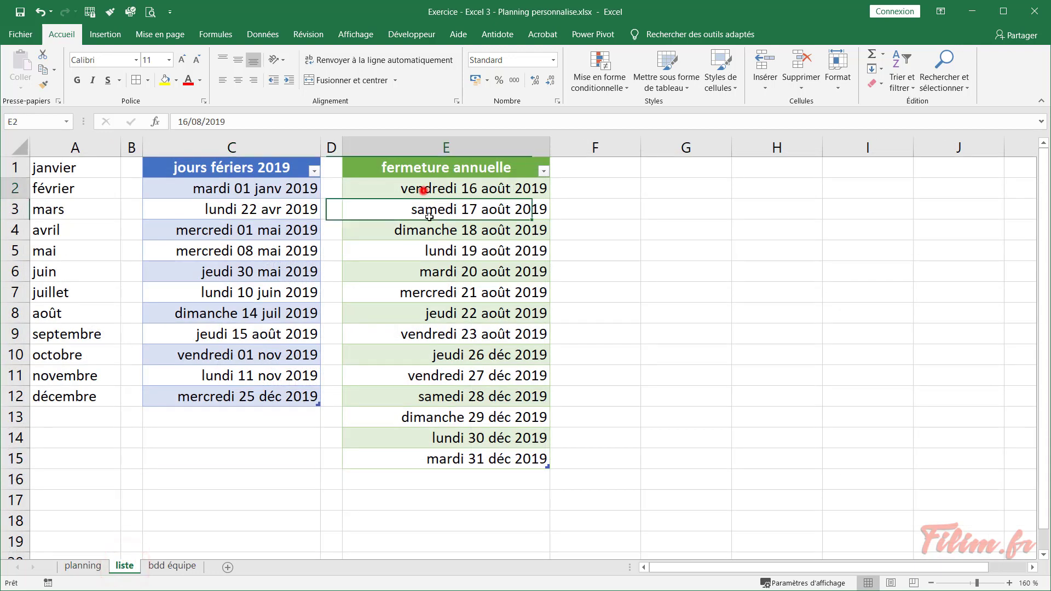
left_click_drag(424, 189, 437, 459)
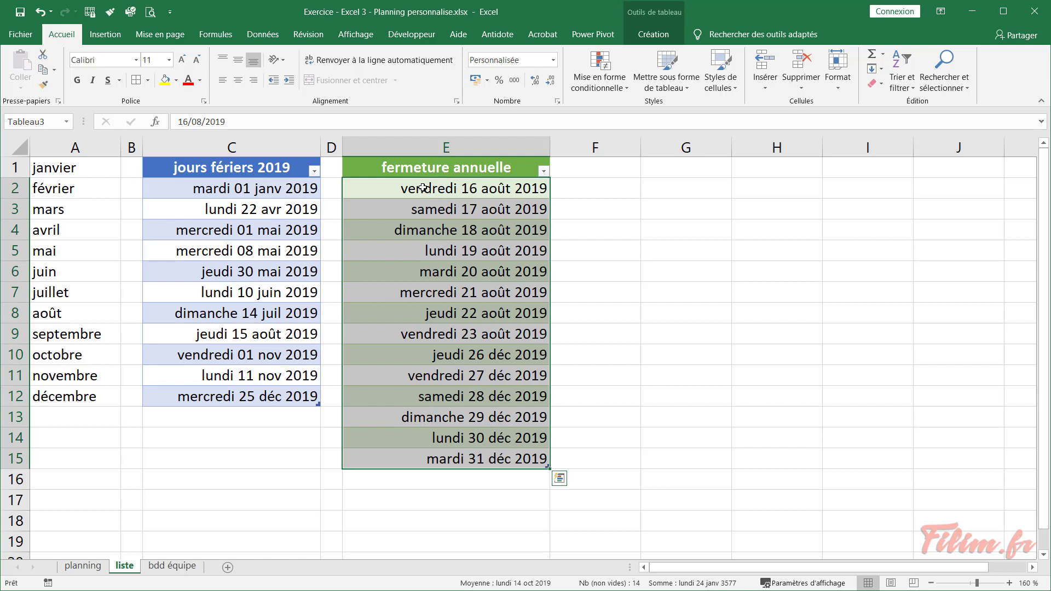
left_click(423, 188)
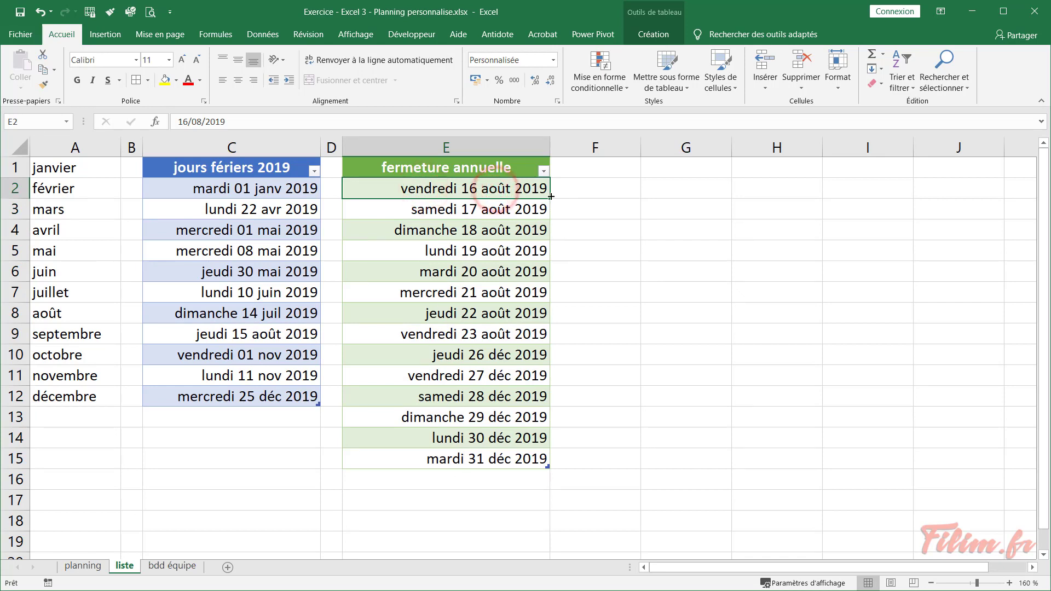
left_click_drag(549, 197, 554, 341)
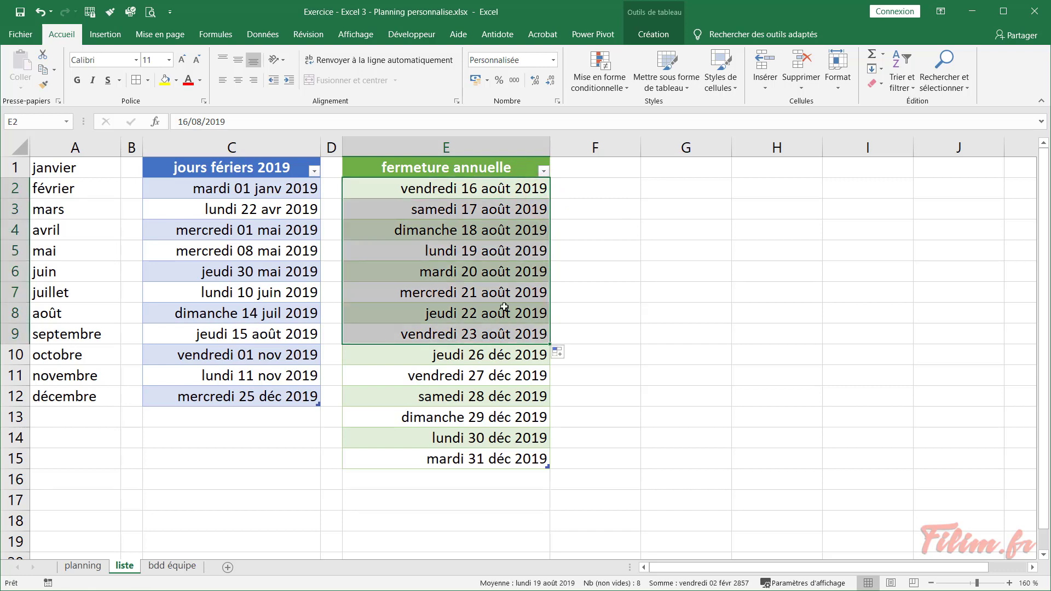
Return to the planning sheet and select the D4:I34 May grid
left_click(443, 379)
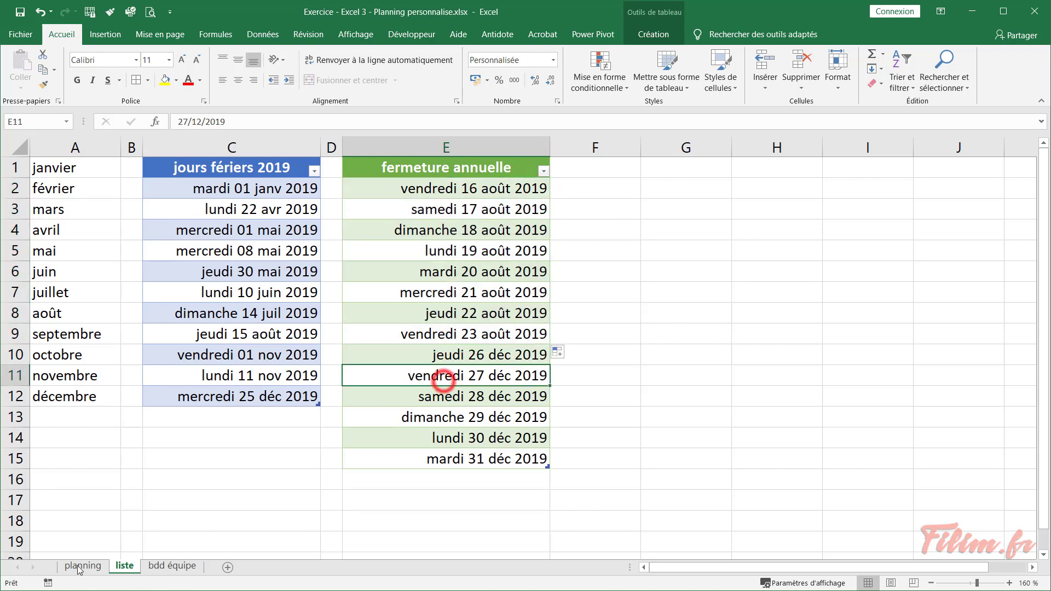
left_click(76, 565)
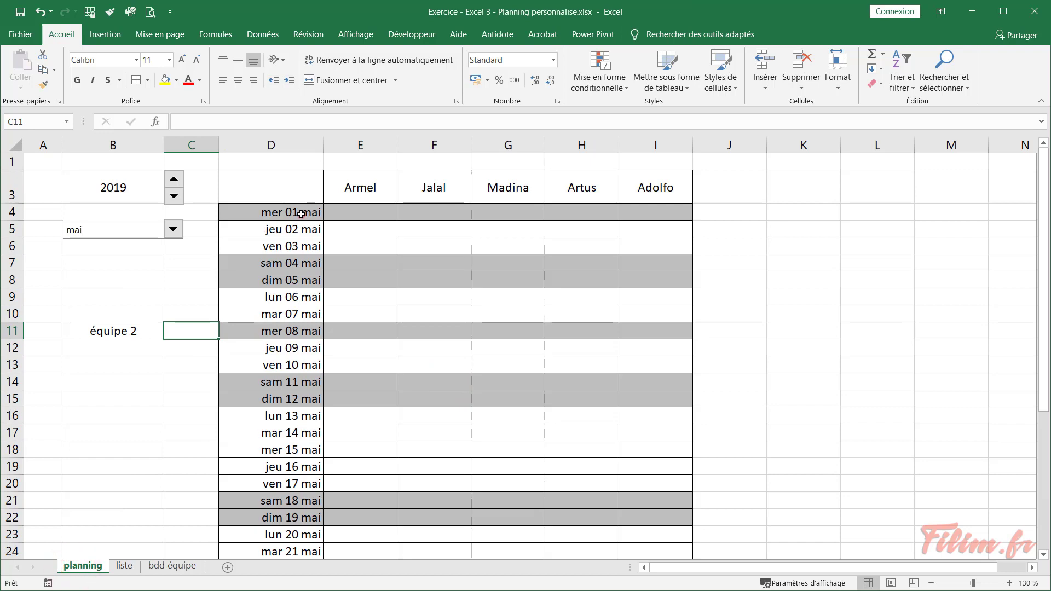
mouse_move(301, 215)
left_mouse_down()
mouse_move(693, 531)
mouse_move(632, 520)
left_mouse_up()
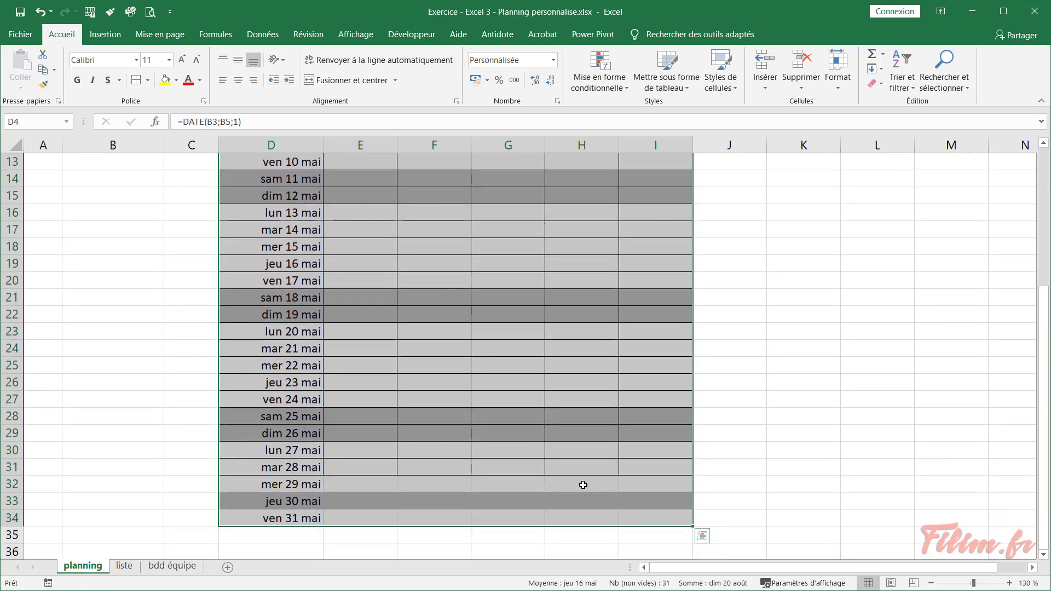
scroll(503, 427, "up", 4)
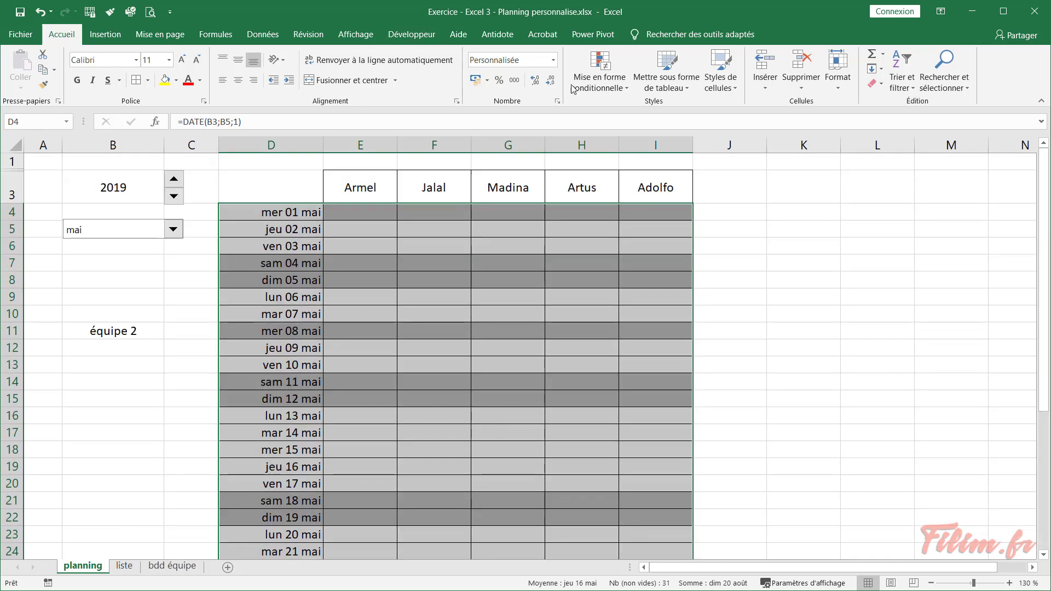
Start a new formula-based conditional formatting rule on the grid
left_click(600, 79)
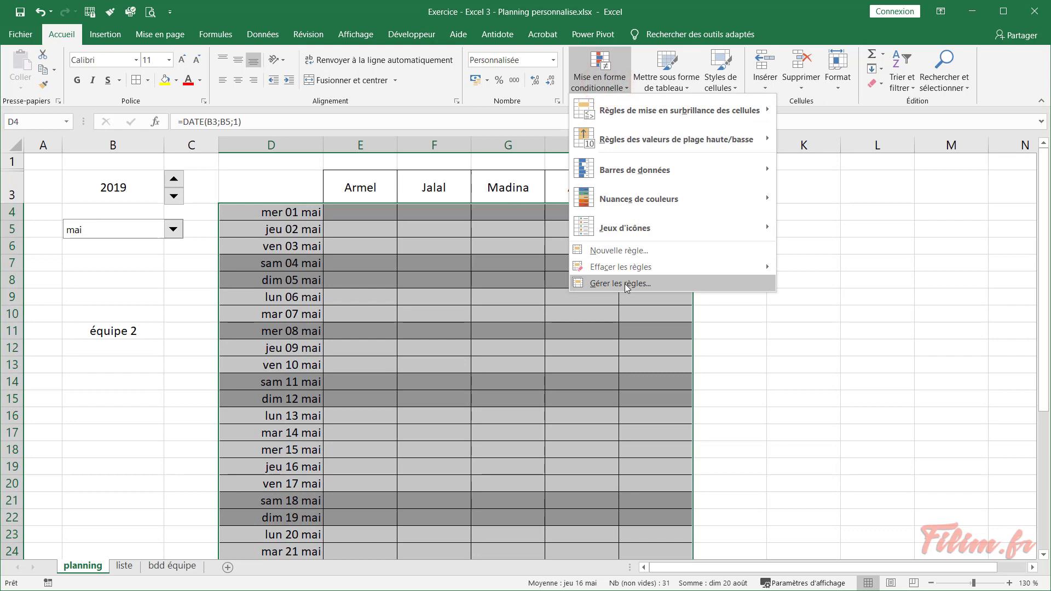
left_click(622, 251)
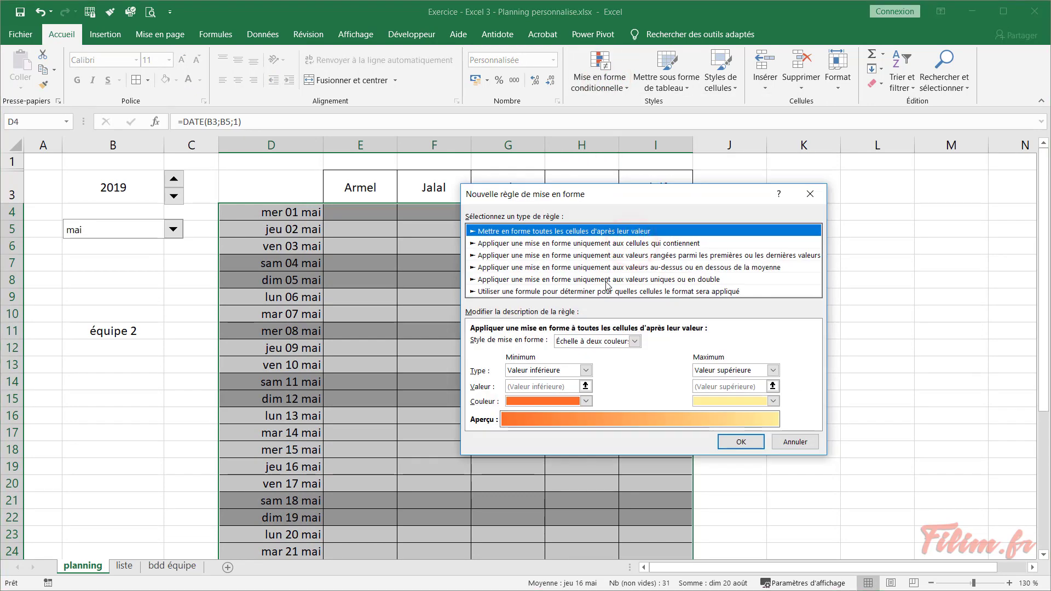
left_click(604, 294)
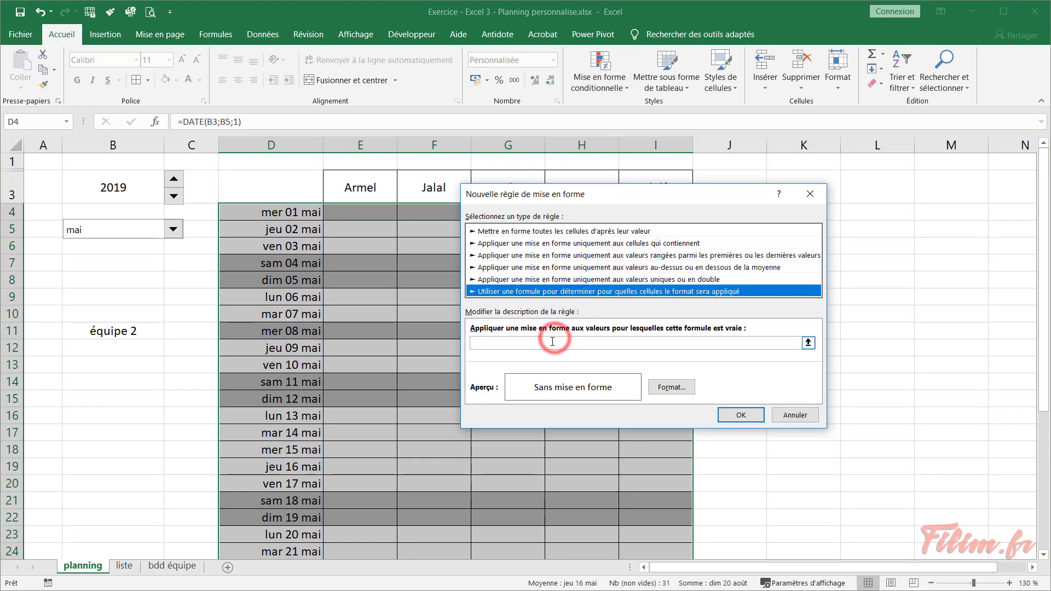
left_click(549, 343)
type("=nb.si(")
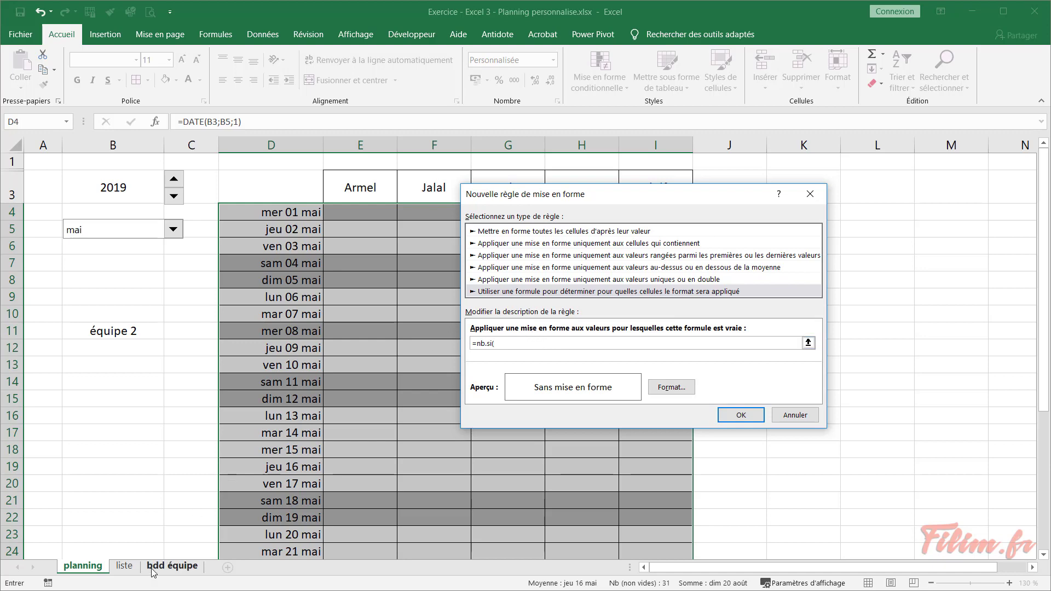
Enter the rule formula =nb.si(liste!$E$2:$E$15;$D4)=1 for the closure dates
left_click(125, 566)
left_click_drag(396, 185, 414, 459)
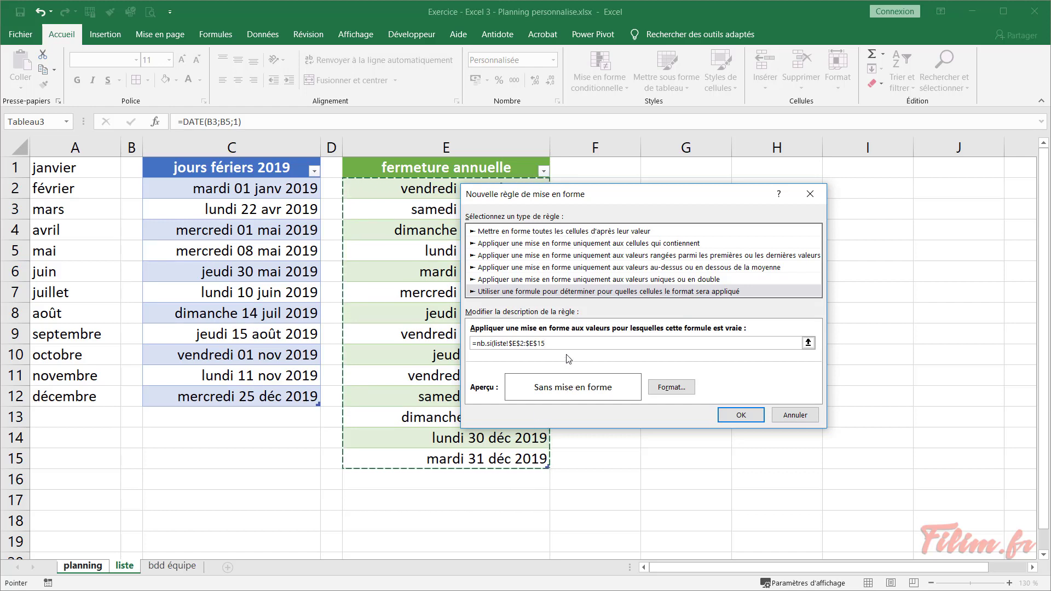
type(";")
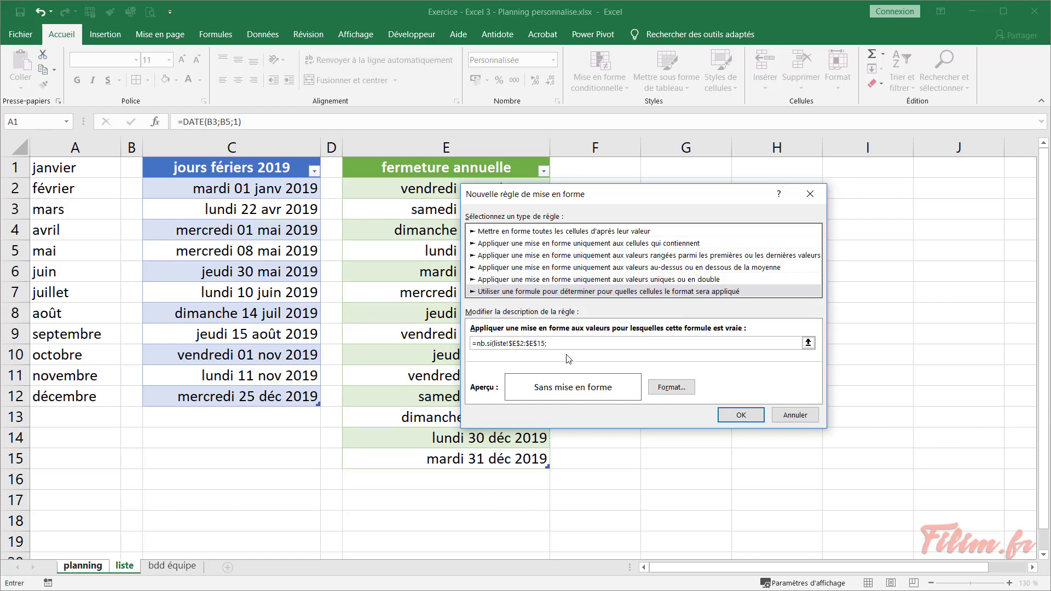
left_click(83, 565)
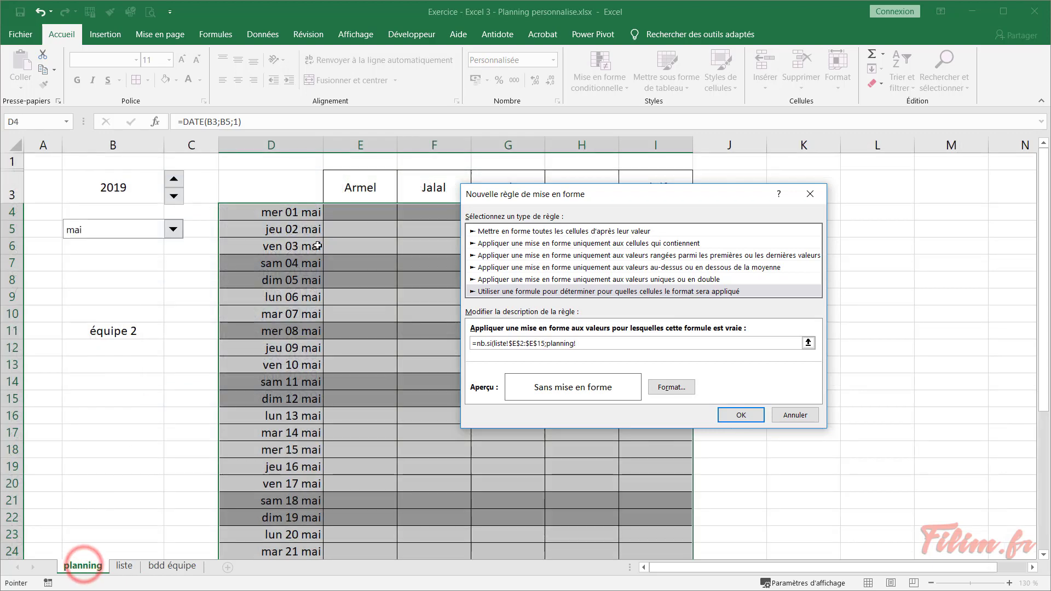
left_click(298, 212)
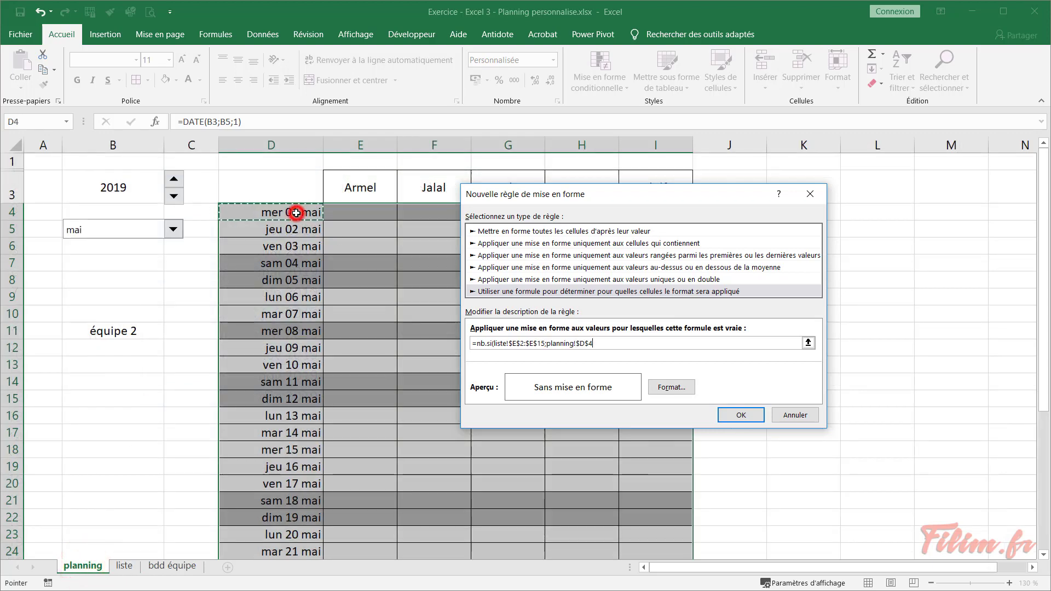
double_click(554, 344)
key("BackSpace")
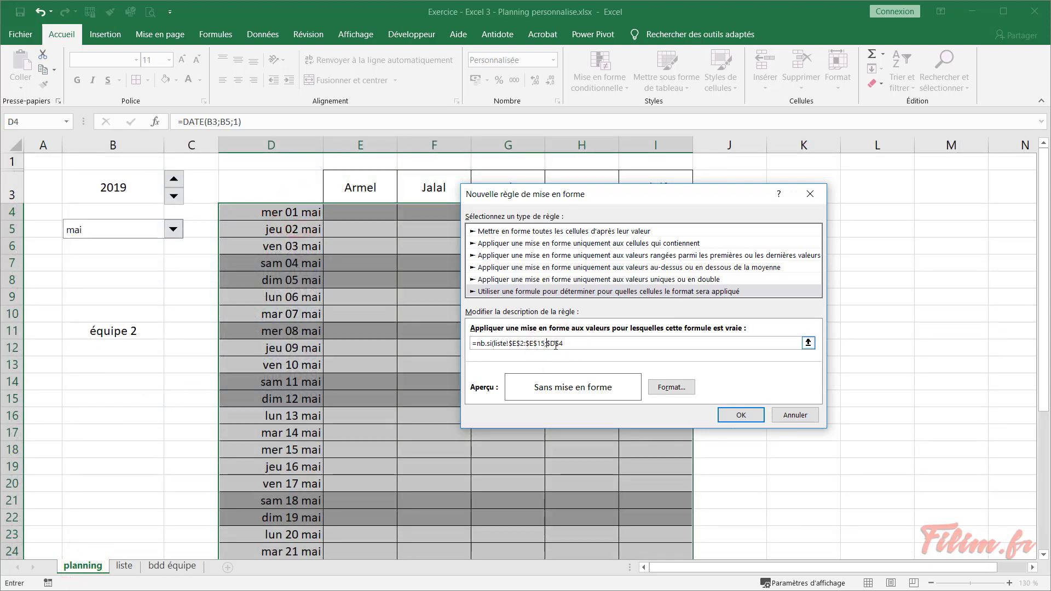
left_click(554, 344)
key("BackSpace")
left_click(568, 344)
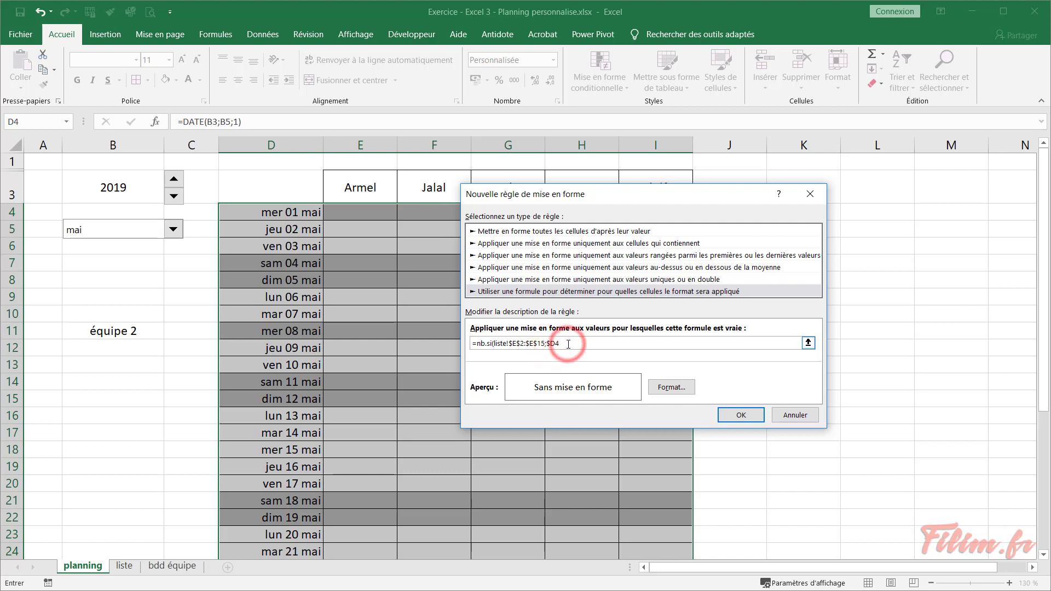
type(")=")
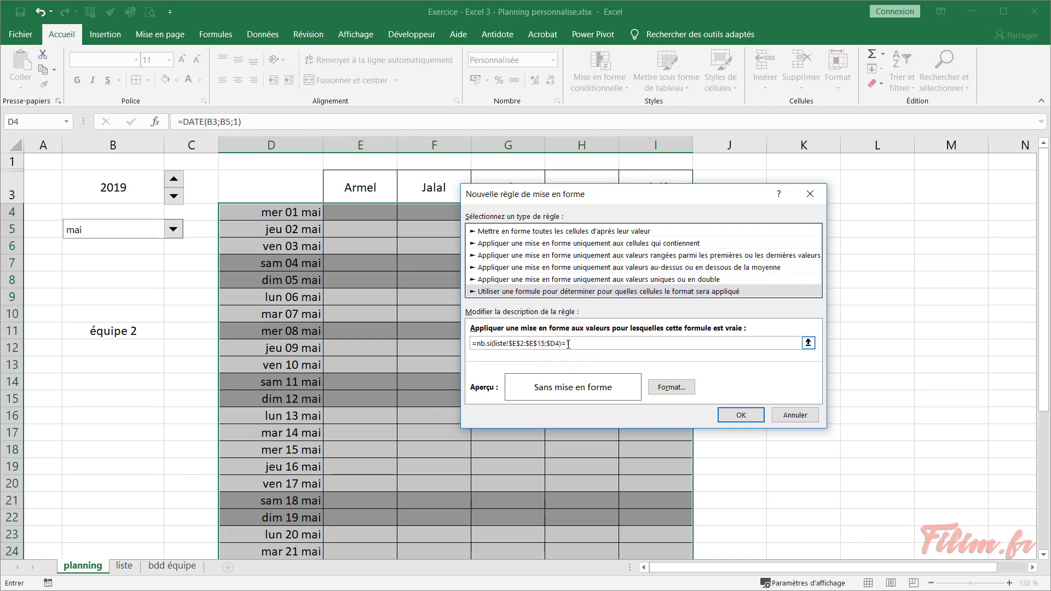
type("1")
Give the closure-day rule a light grey fill and confirm it
left_click(681, 388)
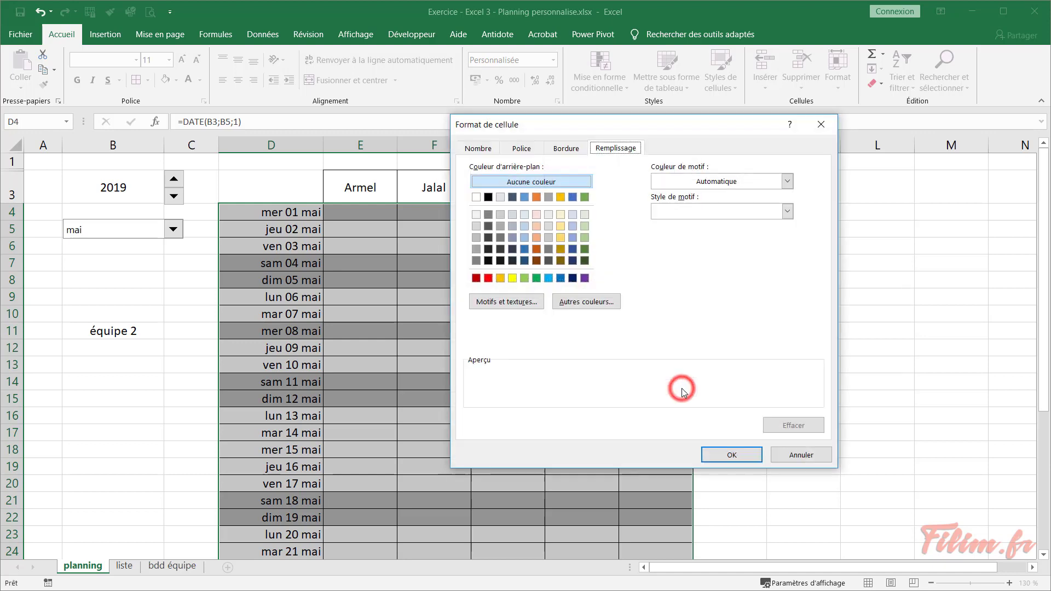
left_click(475, 237)
left_click(732, 455)
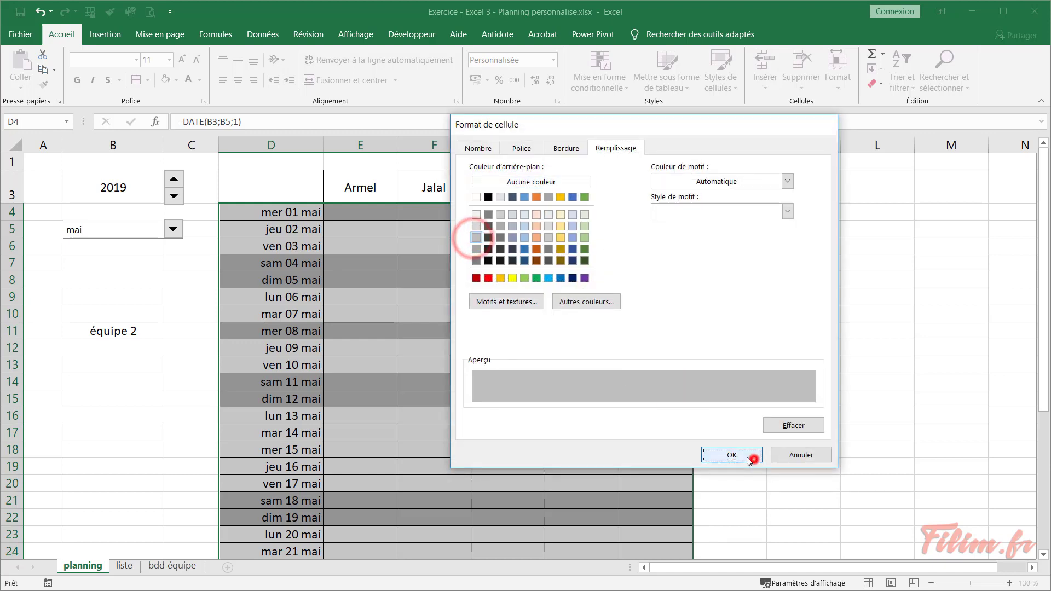
left_click(733, 417)
Switch the planning to August, check the greyed 16–23 août closure rows, then open liste
left_click(432, 414)
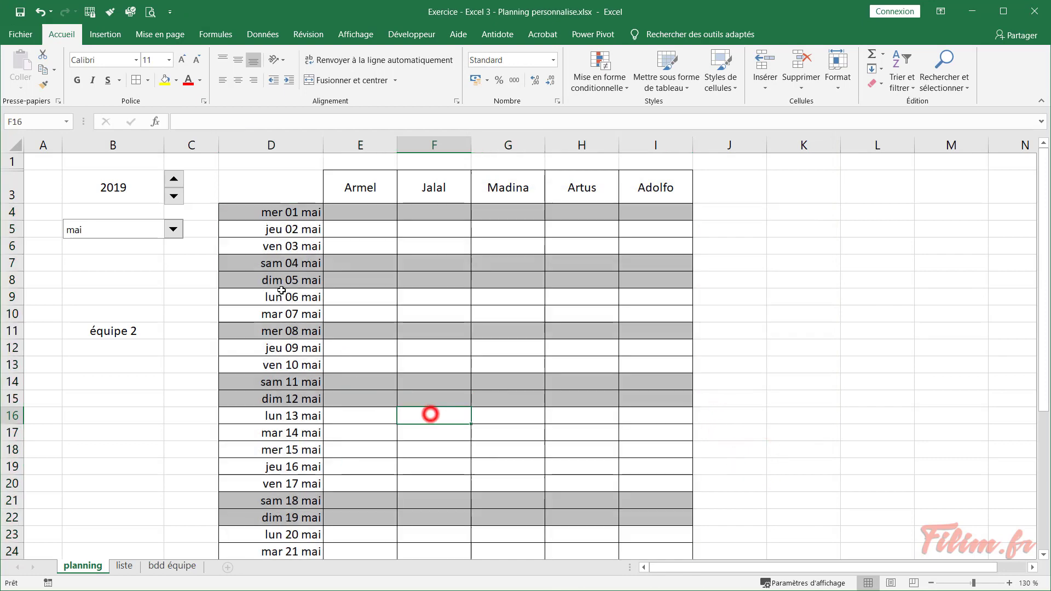
left_click(173, 229)
left_click(133, 281)
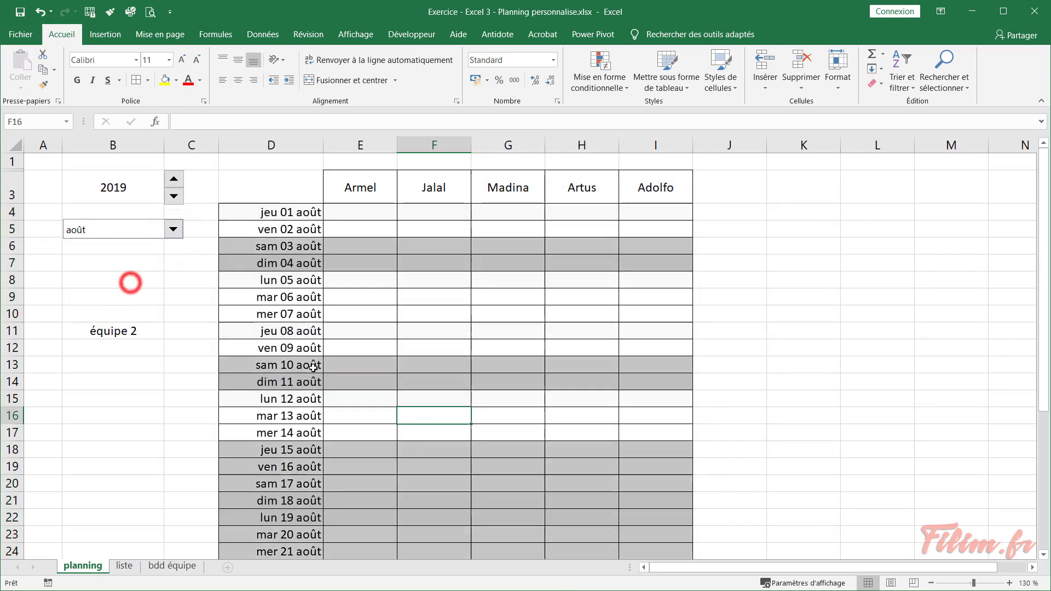
scroll(376, 376, "down", 1)
scroll(376, 376, "down", 2)
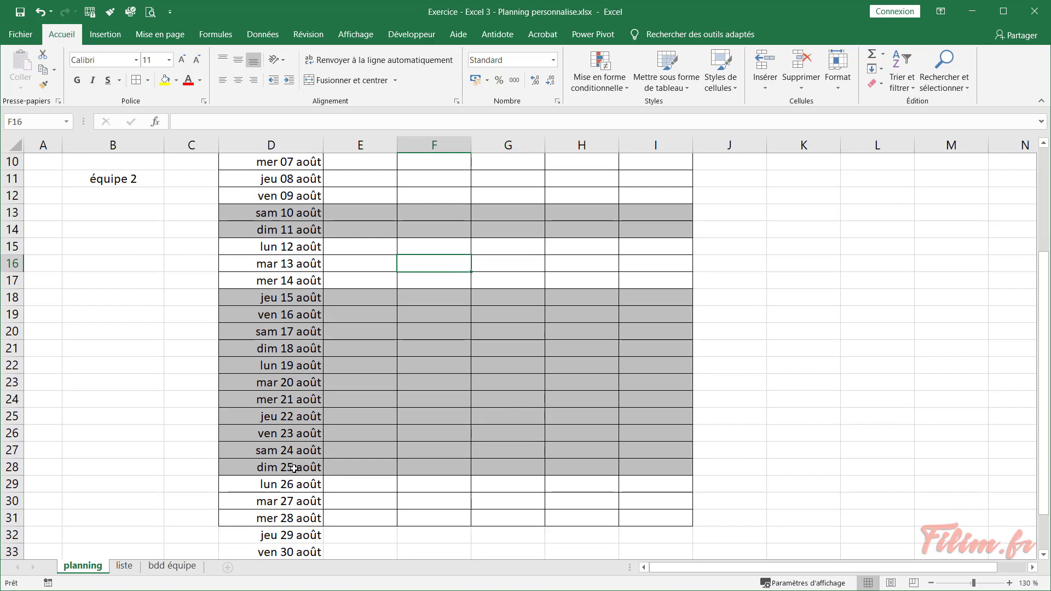
scroll(332, 481, "down", 1)
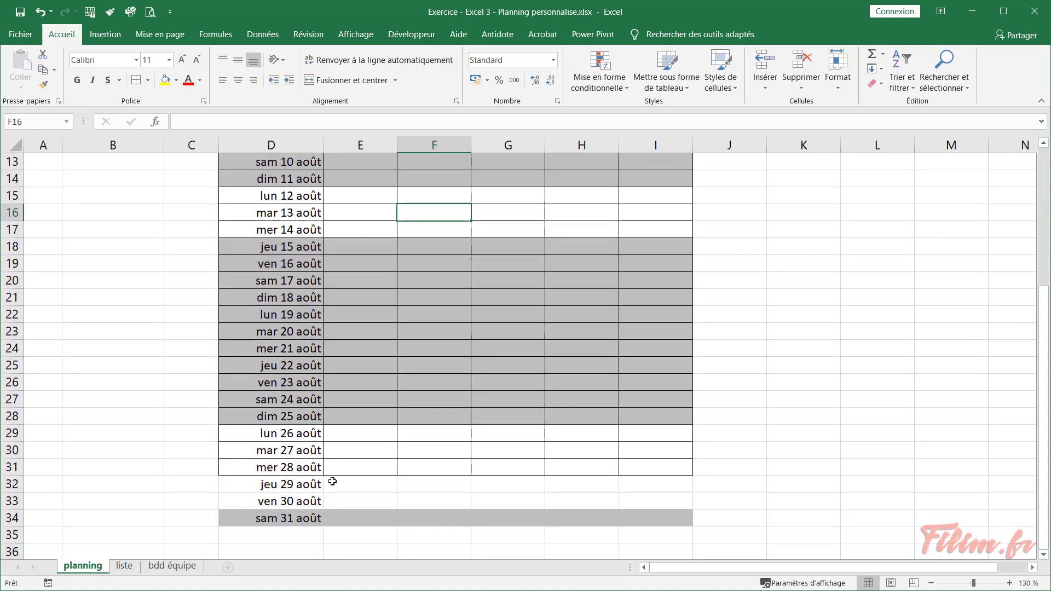
left_click(305, 435)
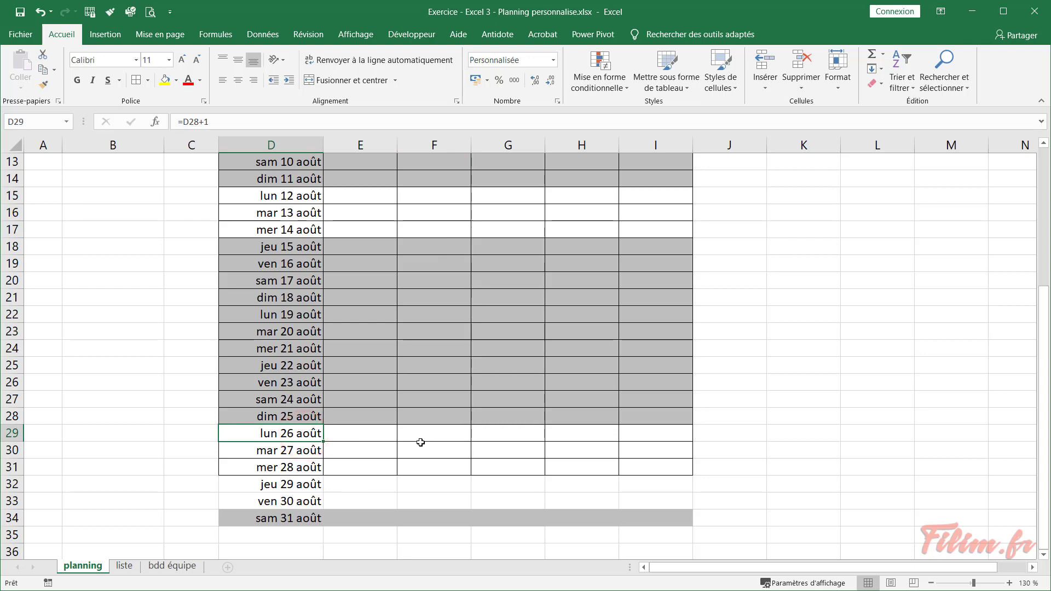
left_click(172, 565)
left_click(125, 565)
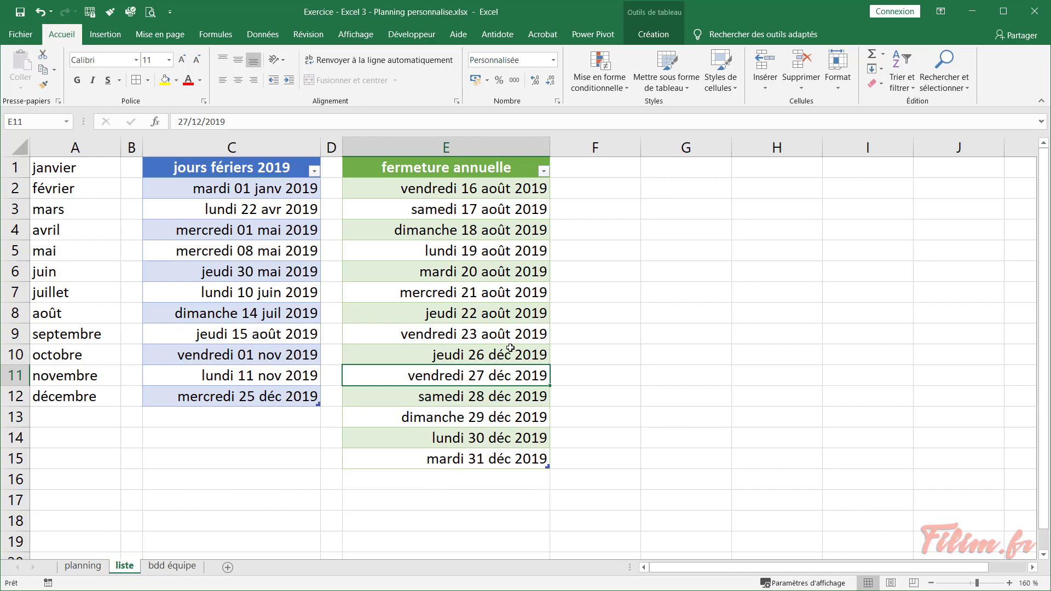
Change closure date E9 from 23 to 26 août 2019 and check the planning grid
left_click(456, 334)
double_click(456, 334)
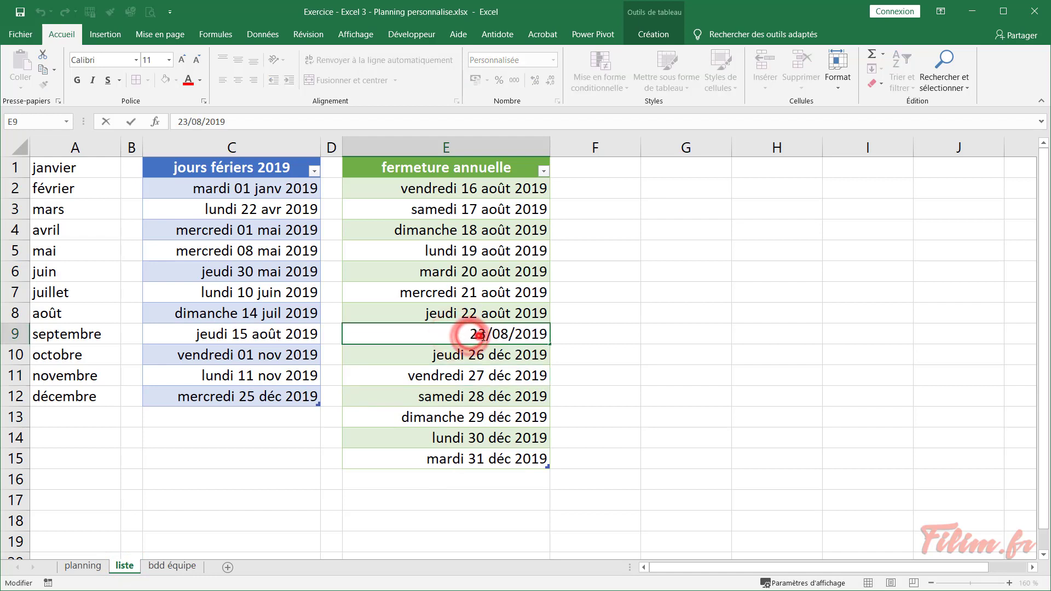
double_click(482, 335)
type("26")
key("Return")
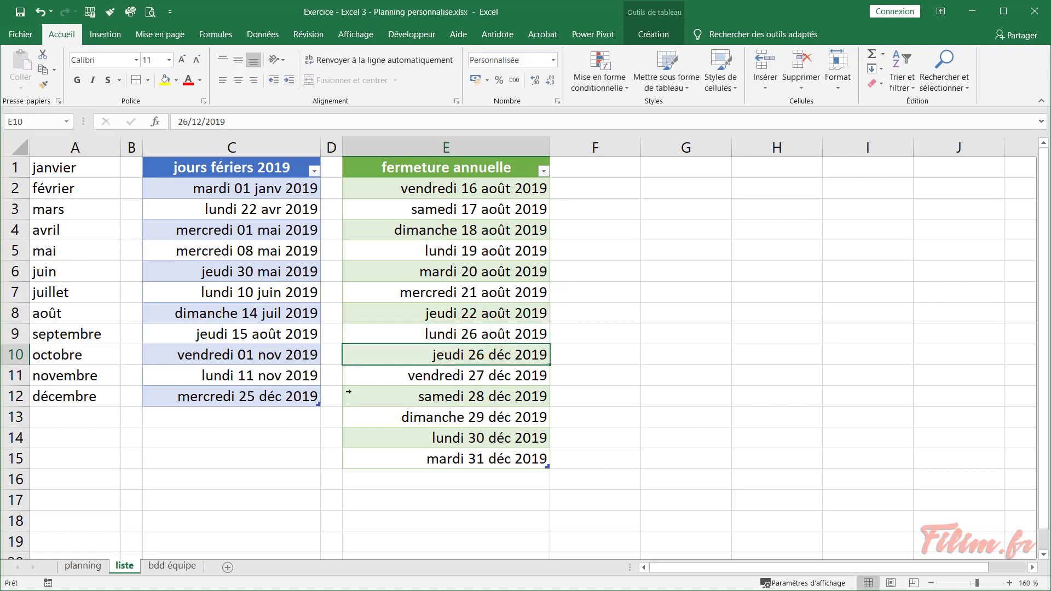
left_click(82, 565)
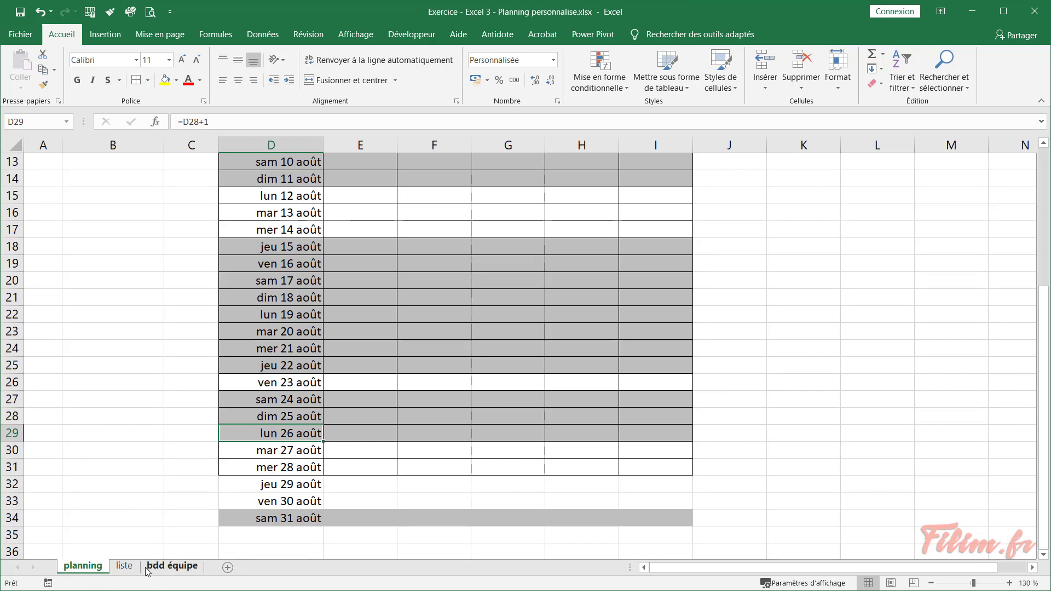
Undo the closure date back to 23 août, then return to the planning grid's formatting rules
left_click(156, 567)
left_click(125, 565)
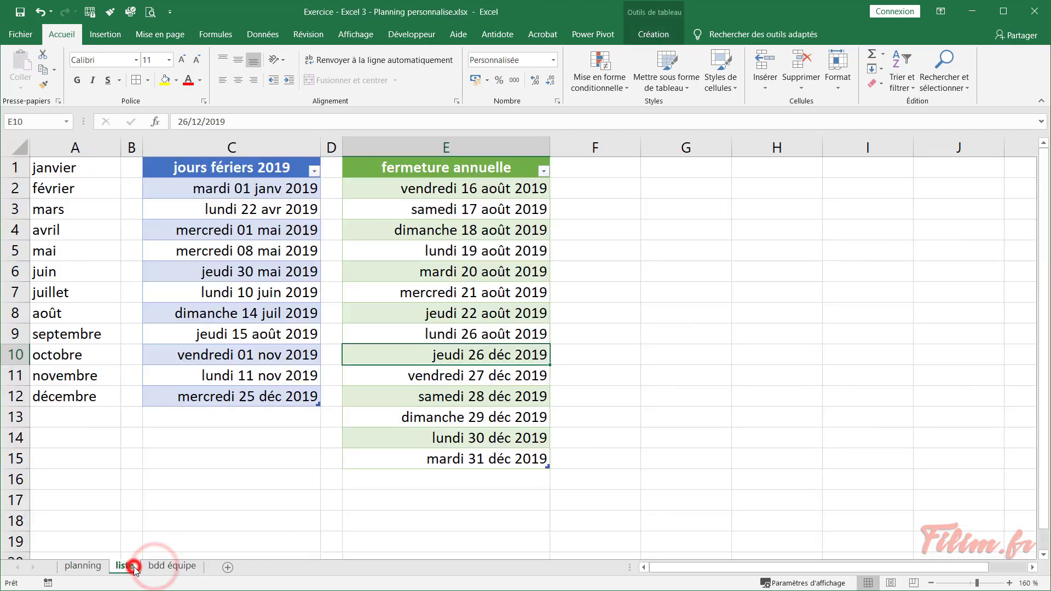
key("ctrl+z")
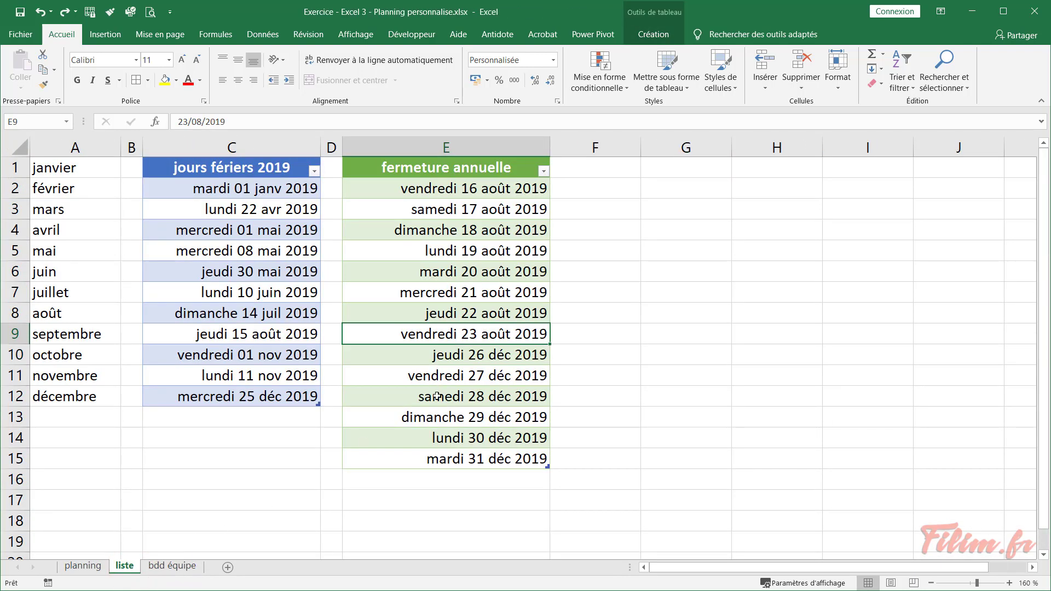
left_click(445, 480)
left_click(446, 500)
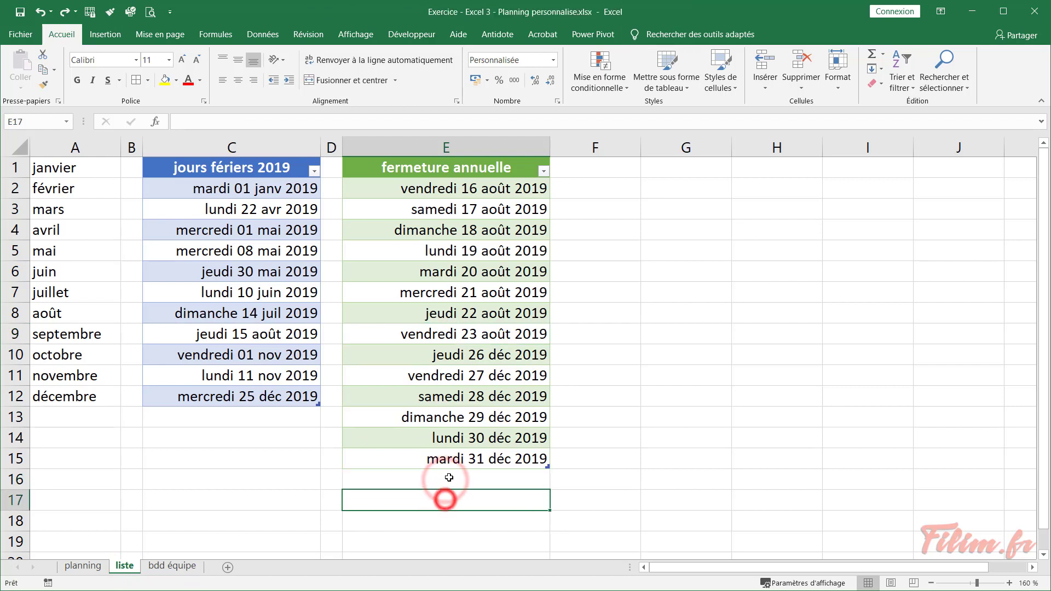
left_click(445, 478)
left_click(448, 499)
left_click(441, 519)
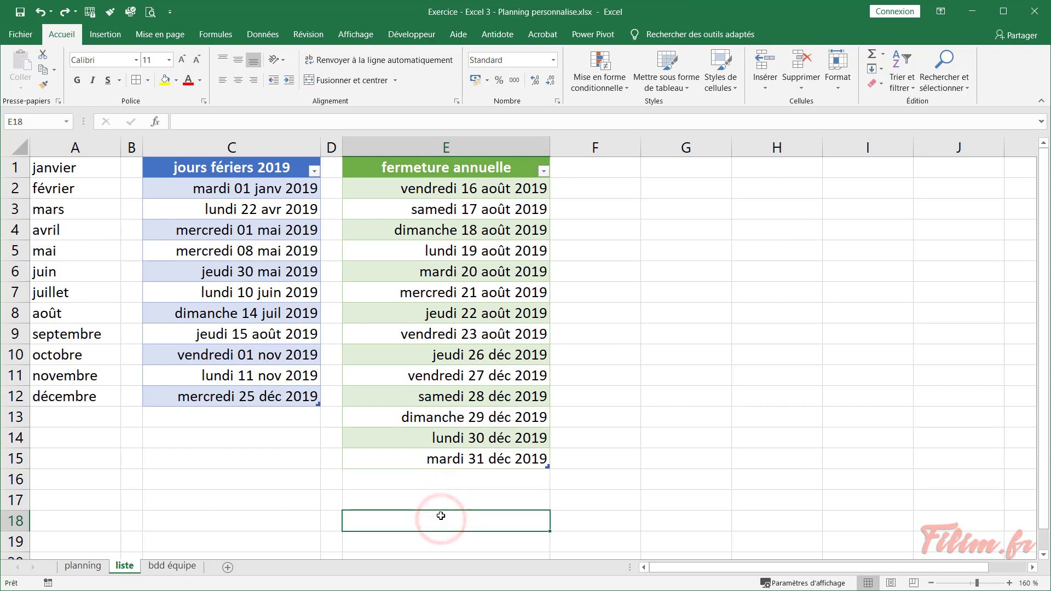
left_click(85, 565)
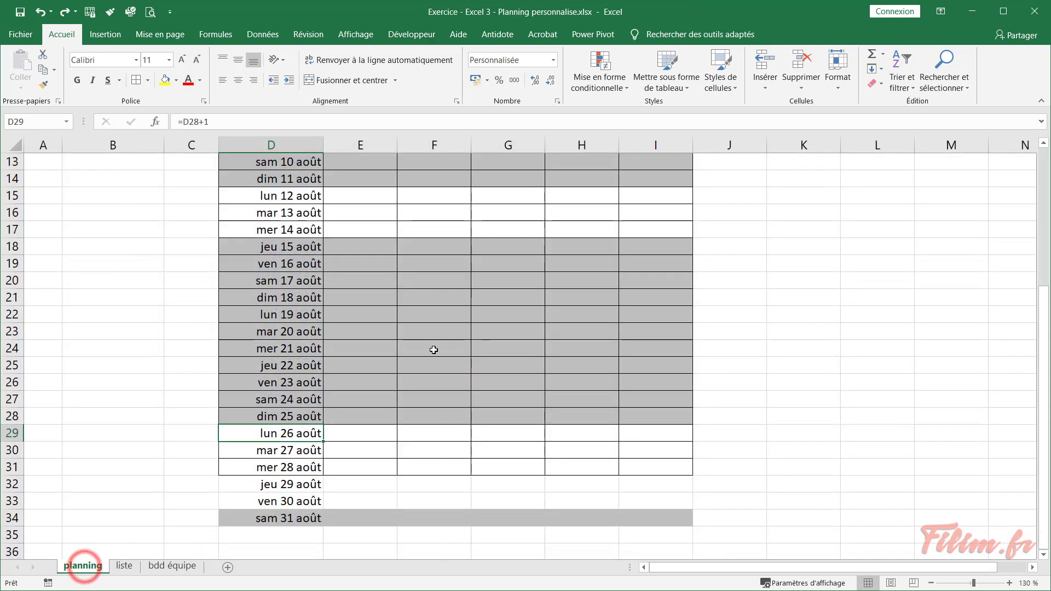
left_click(433, 349)
left_click(609, 82)
Open the annual-closure shading rule for editing, then cancel an accidental formula edit
left_click(625, 281)
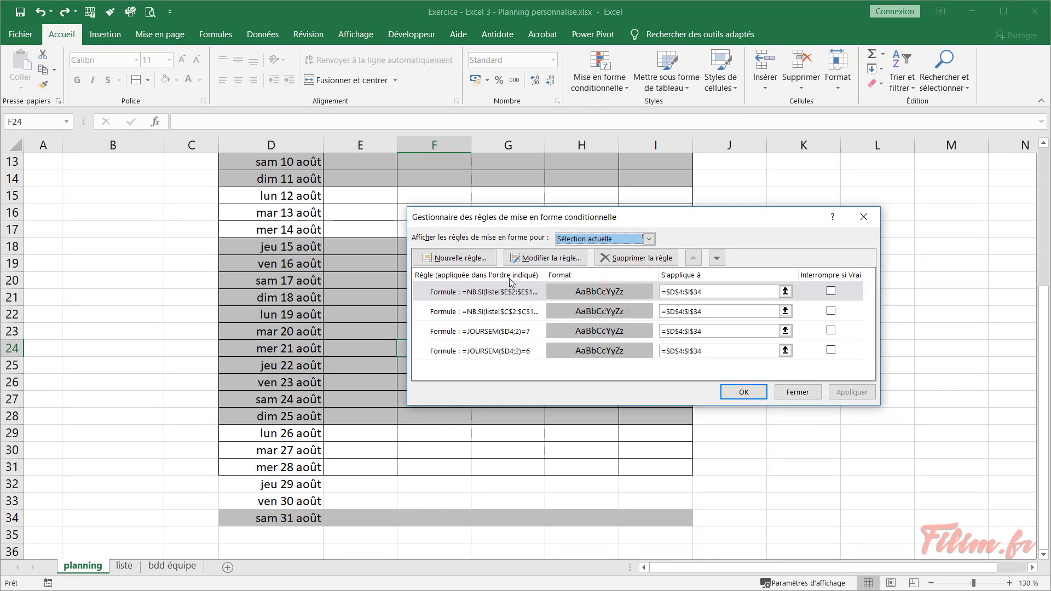
left_click(510, 296)
double_click(510, 296)
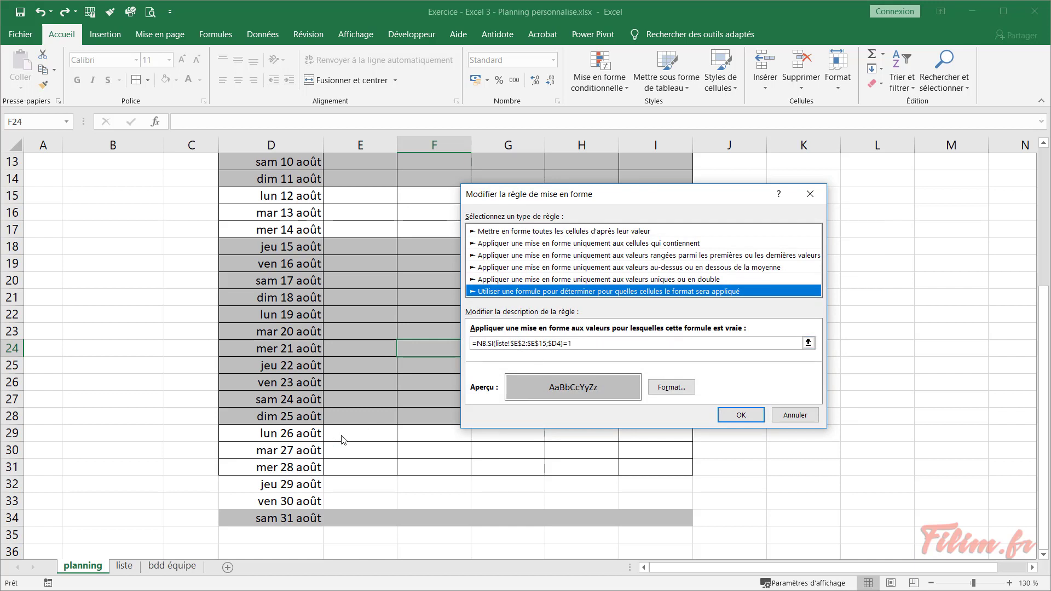
left_click(166, 571)
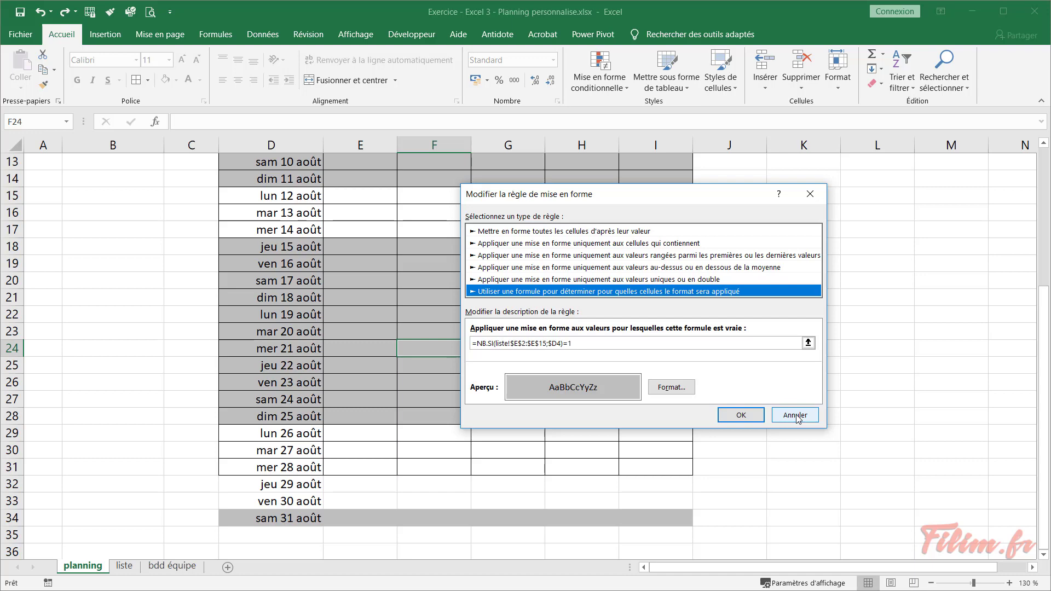
left_click(529, 343)
left_click(126, 566)
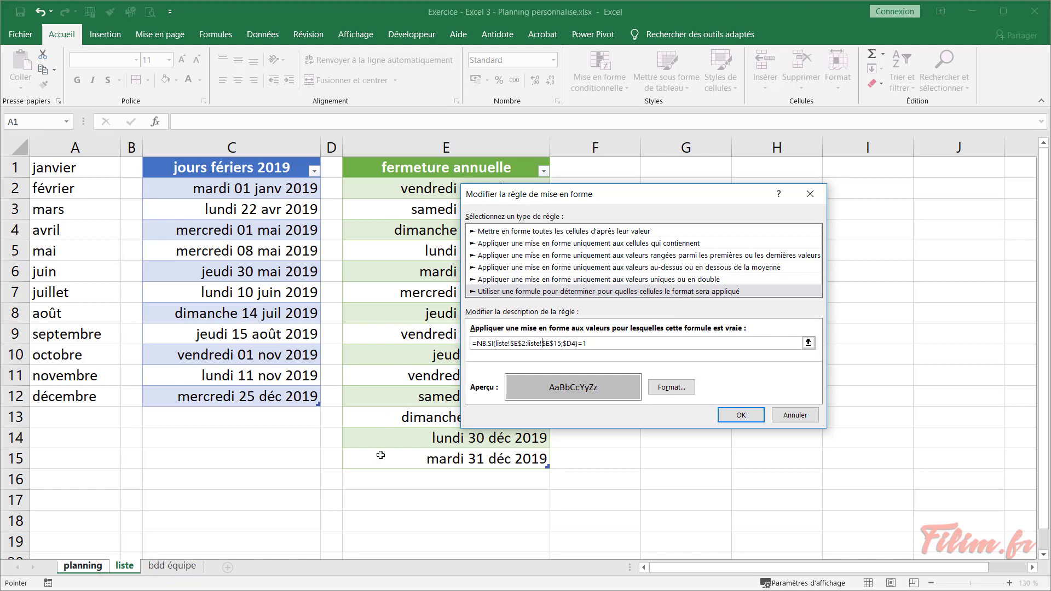
left_click(799, 417)
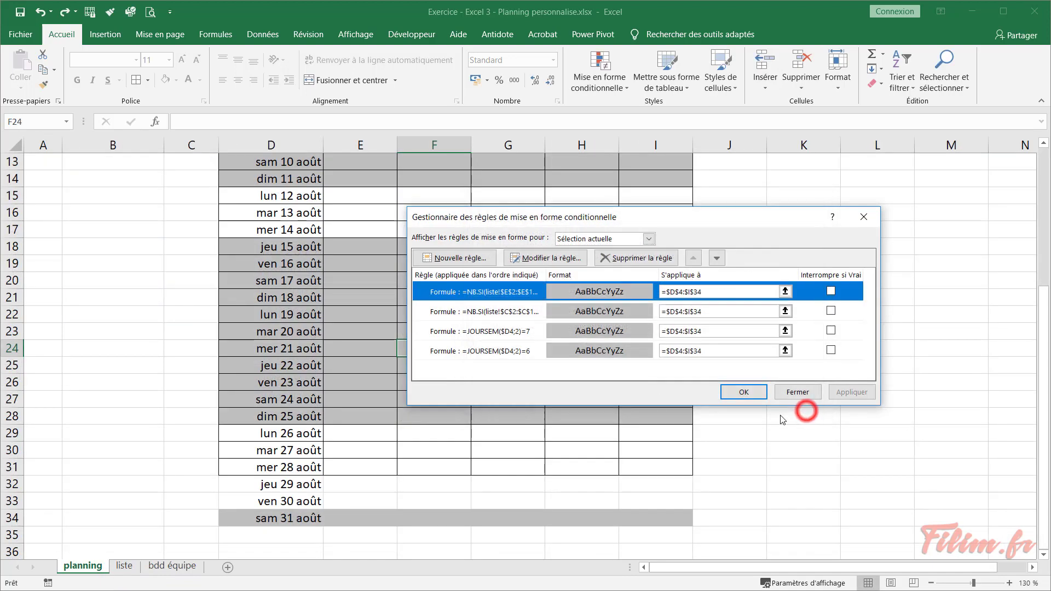
Change the rule's range end from $E$15 to $E$150 and apply the updated rules
left_click(490, 292)
double_click(490, 293)
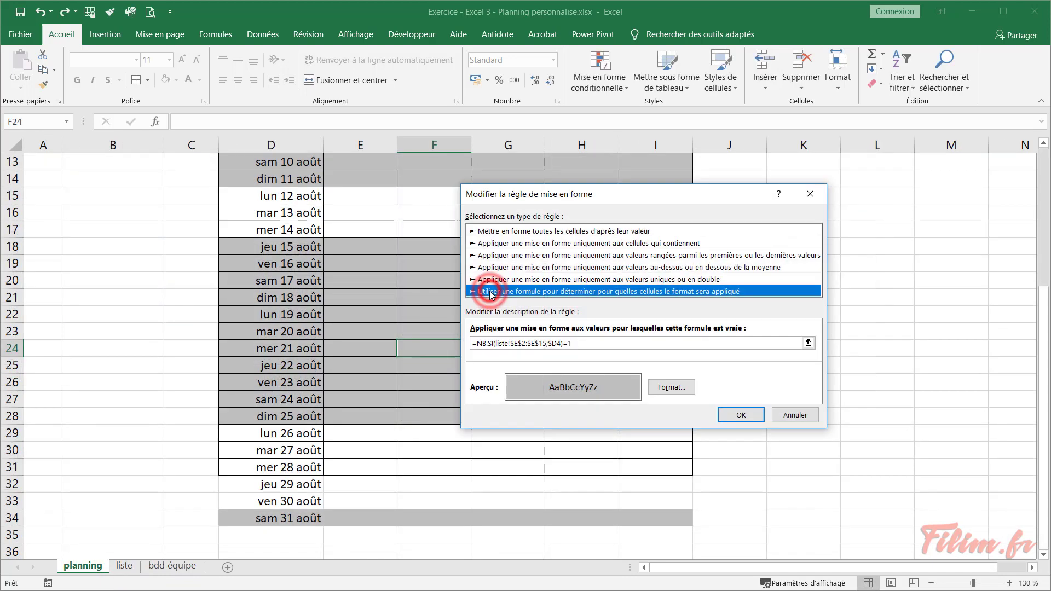
left_click(545, 343)
type("0")
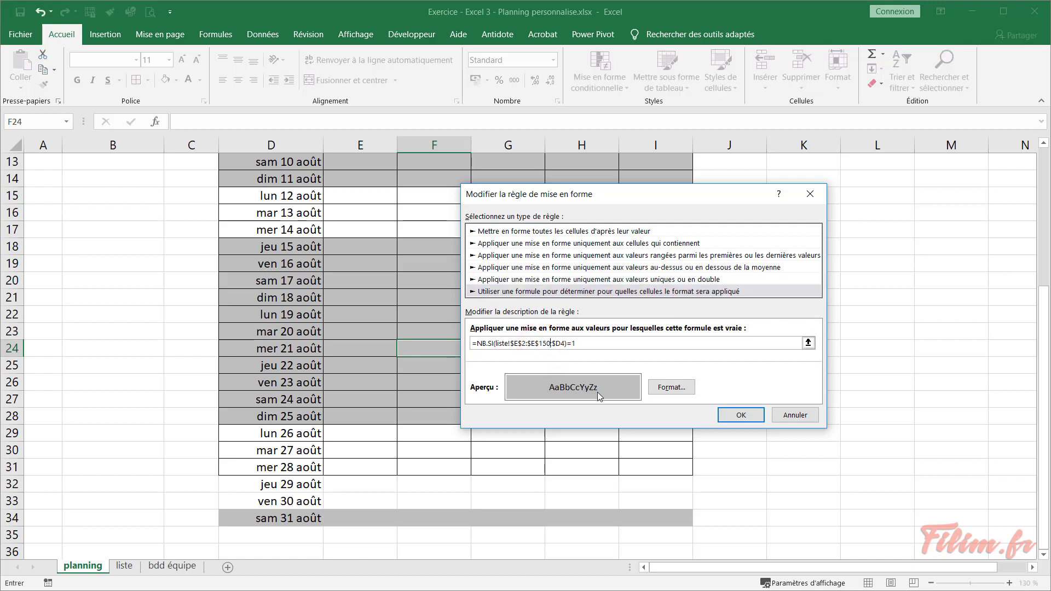
left_click(740, 415)
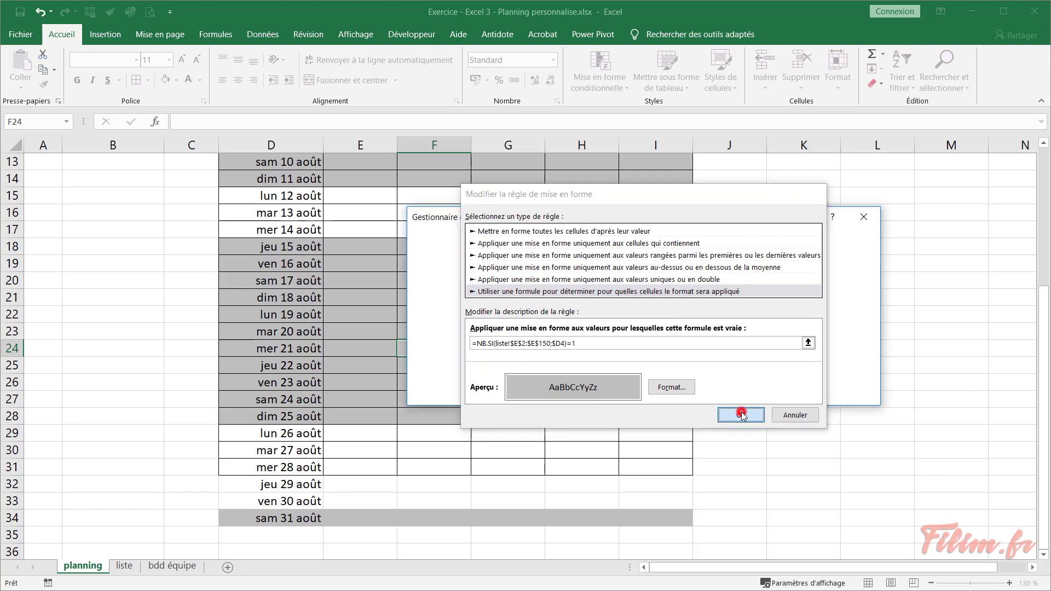
left_click(843, 392)
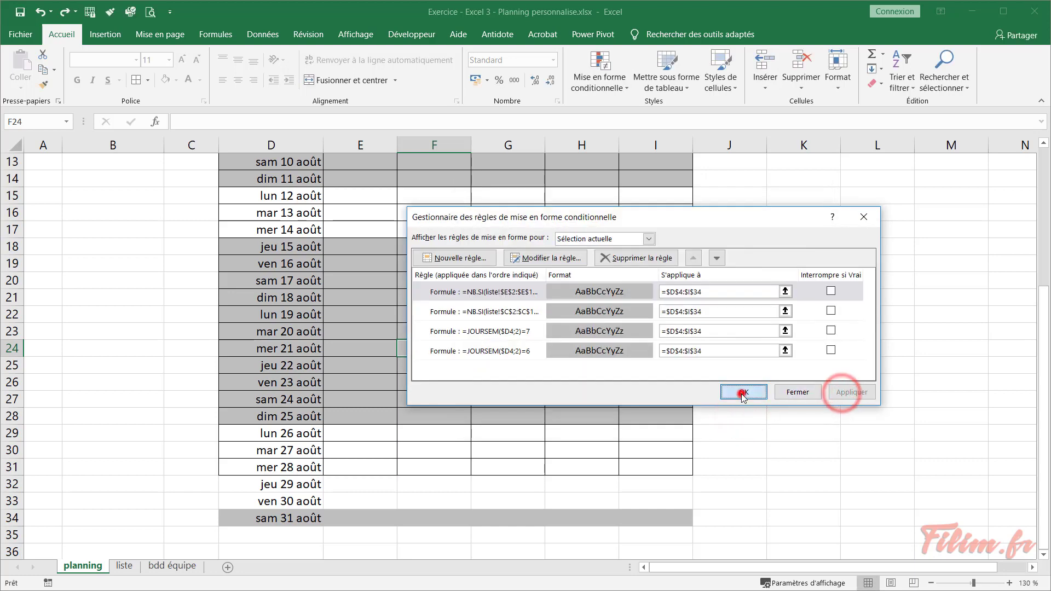
left_click(742, 393)
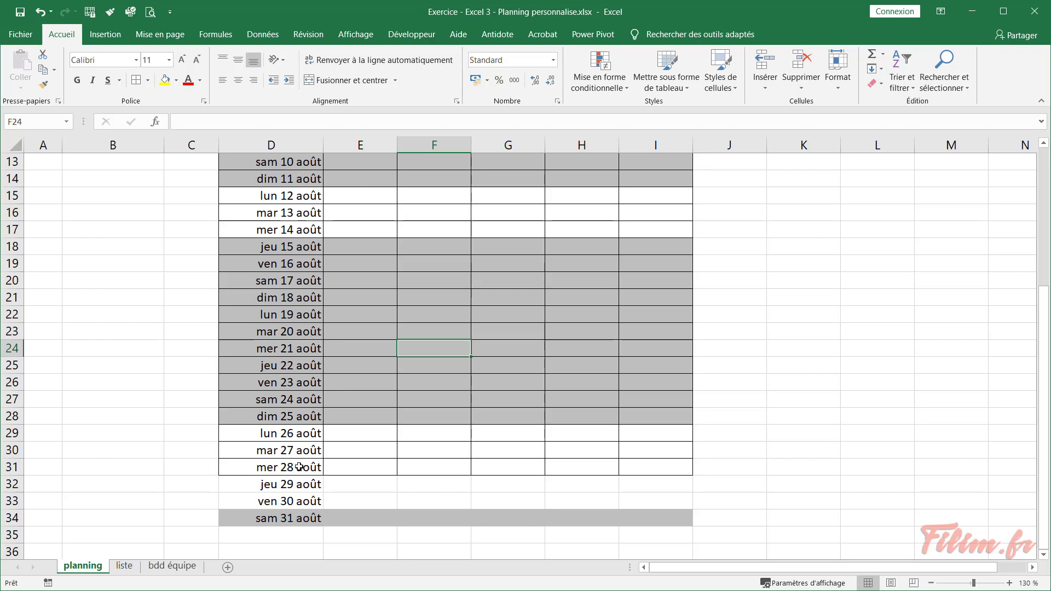
Enter 28/8 in liste!E16 as a closure date, verify 28 August greys in planning, select column E
left_click(124, 566)
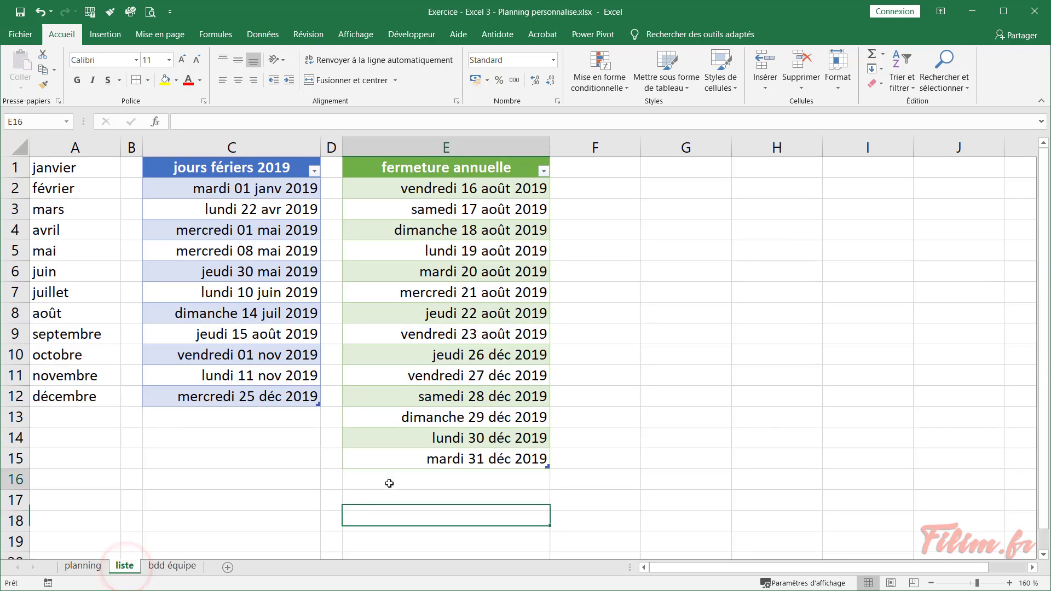
left_click(389, 483)
type("28/")
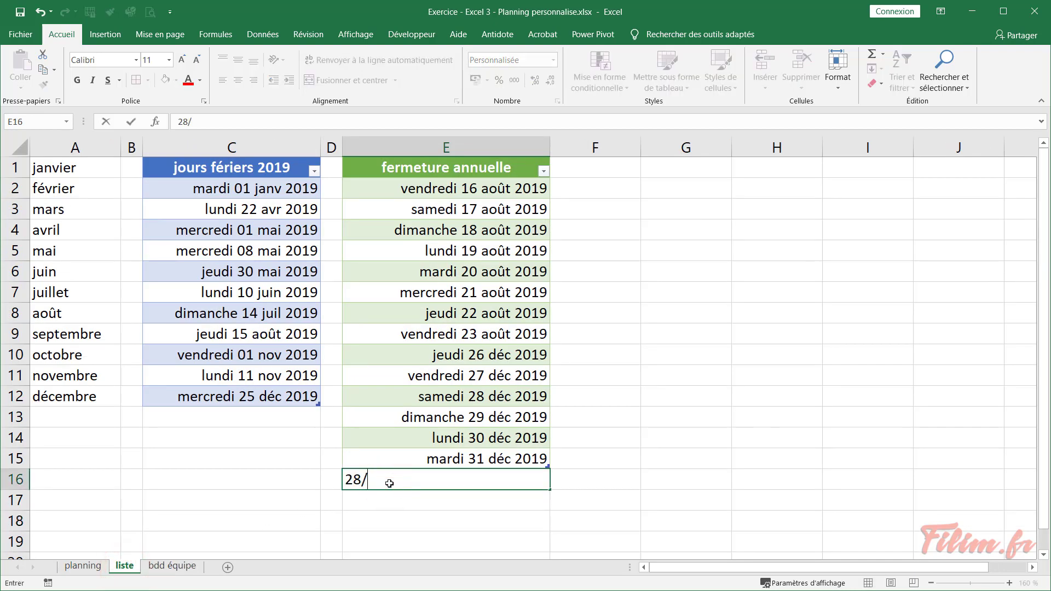
type("8 août 2019")
key("Return")
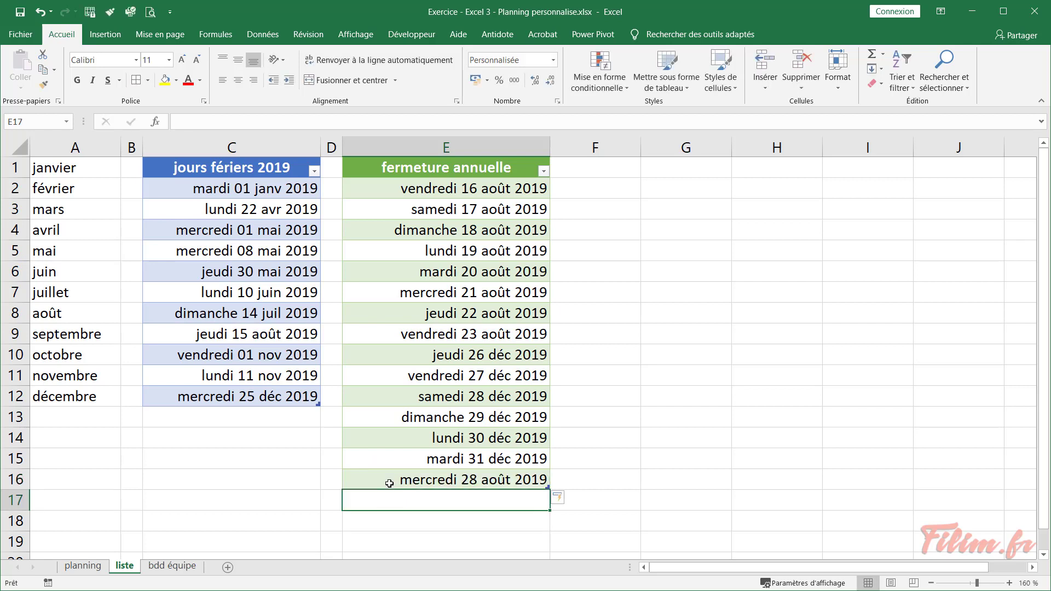
left_click(82, 565)
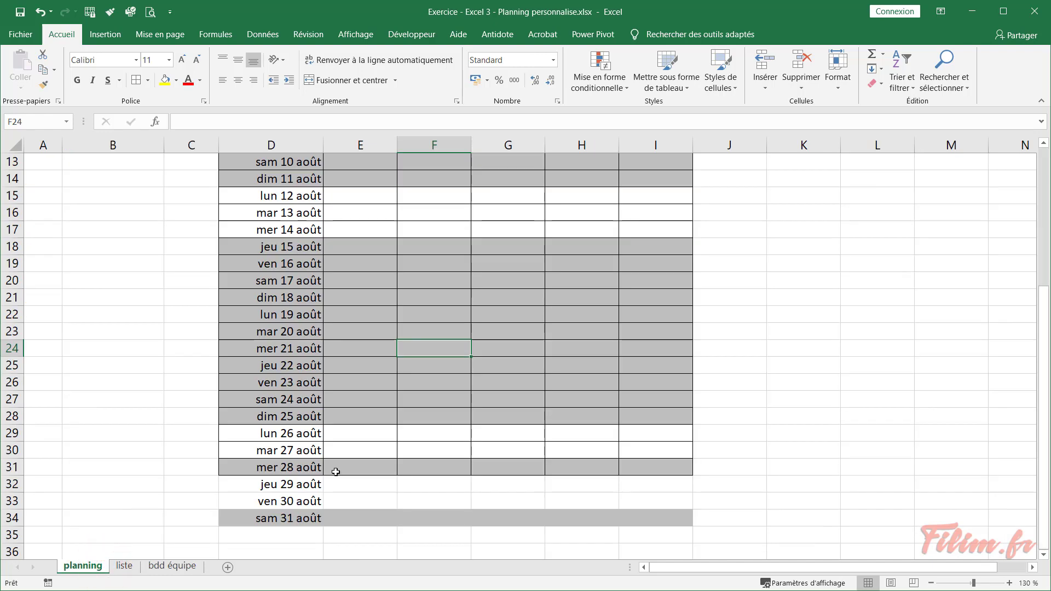
left_click(124, 566)
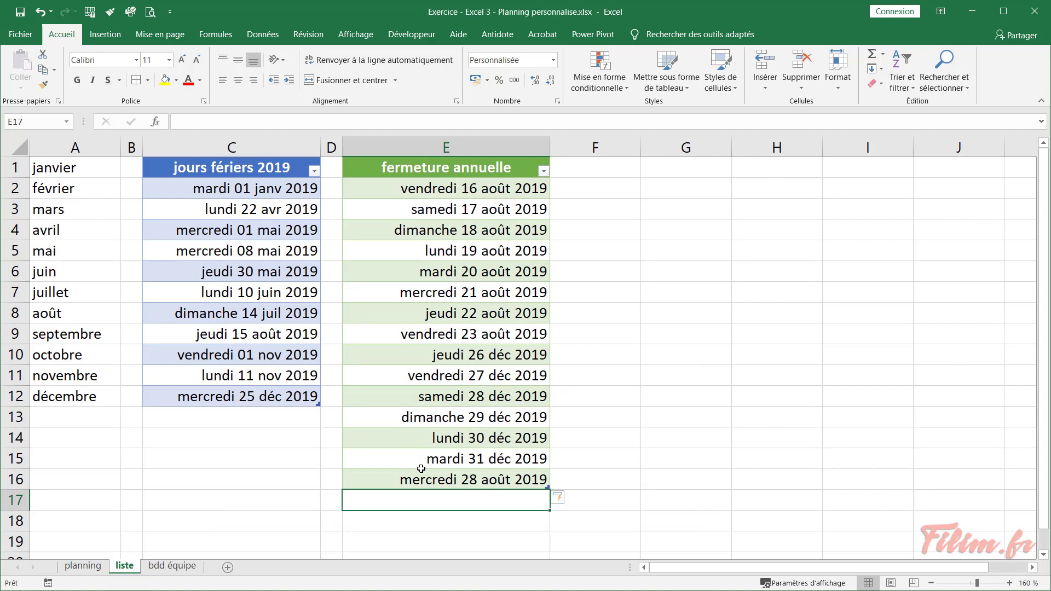
left_click(418, 147)
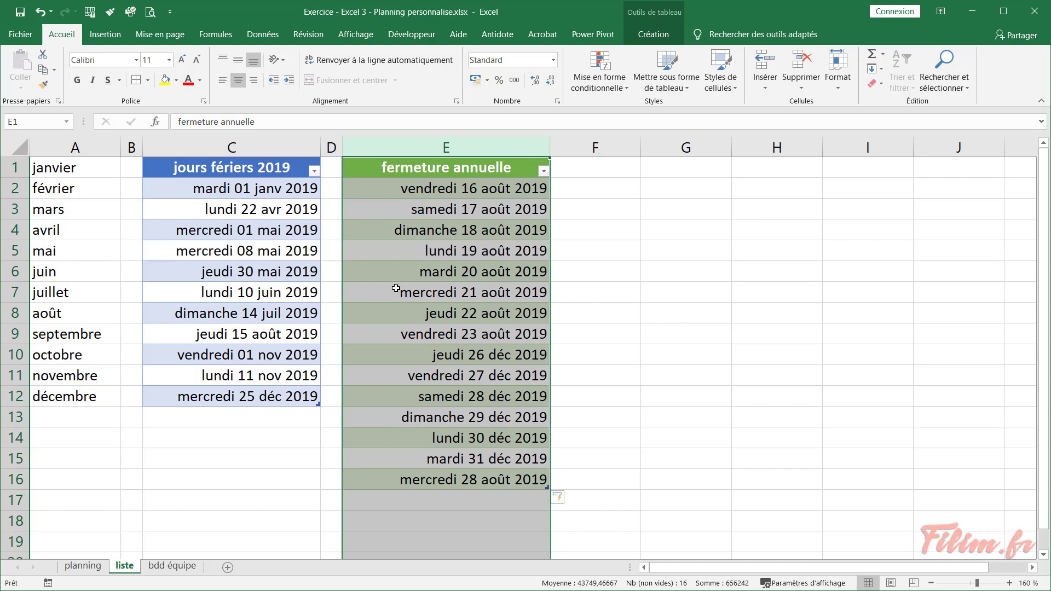
Delete the stray 28 août 2019 date from cell E16 on the liste sheet
left_click(394, 317)
left_click(389, 360)
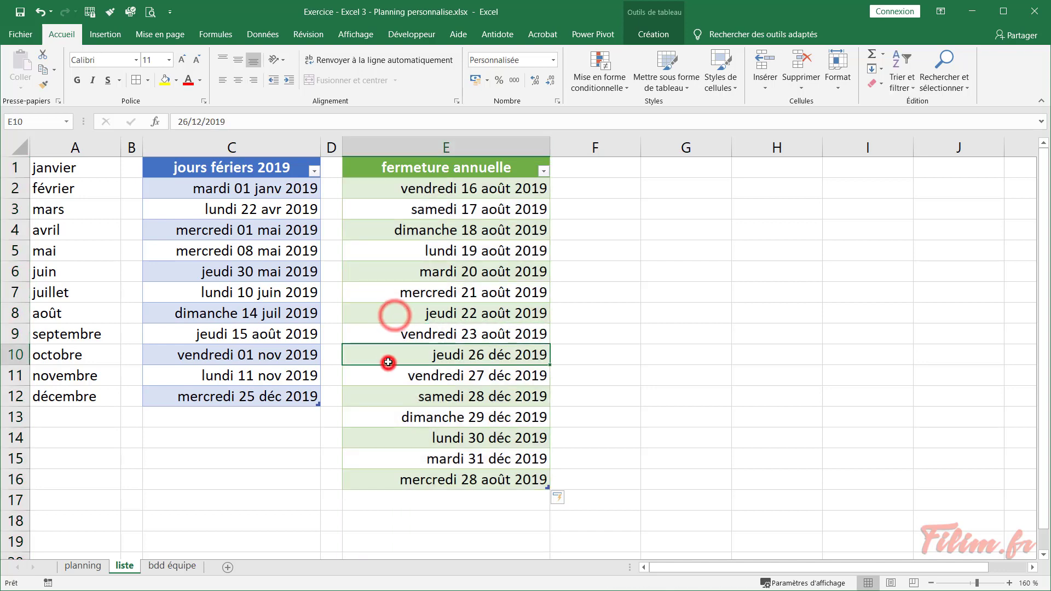
left_click(84, 568)
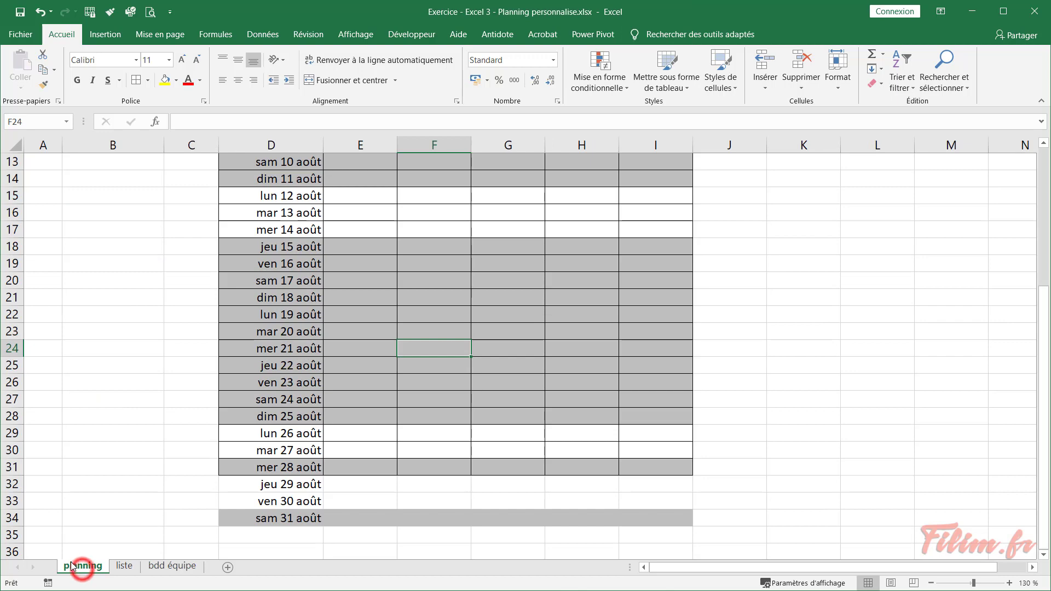
left_click(162, 567)
left_click(124, 566)
left_click(450, 475)
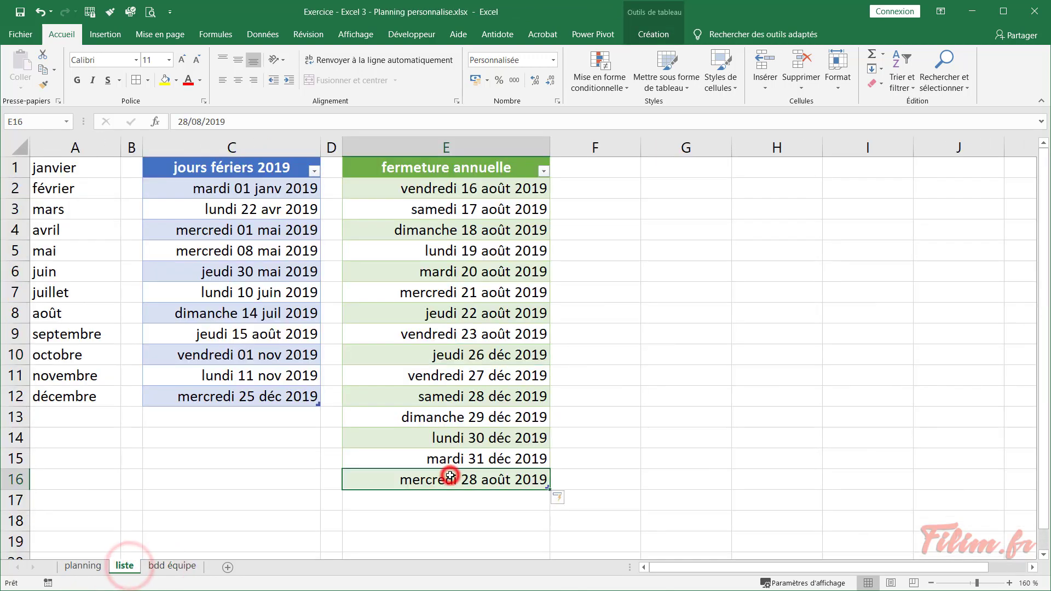
key("Delete")
left_click(331, 475)
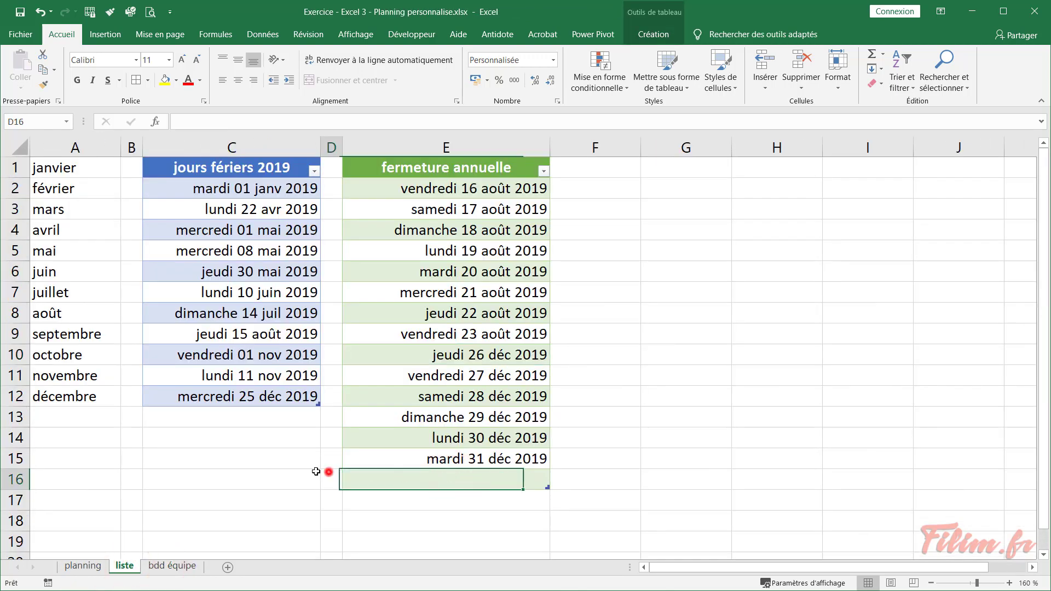
Go back to the planning sheet, scrolled to the top with E10 selected
left_click(88, 566)
scroll(295, 299, "up", 3)
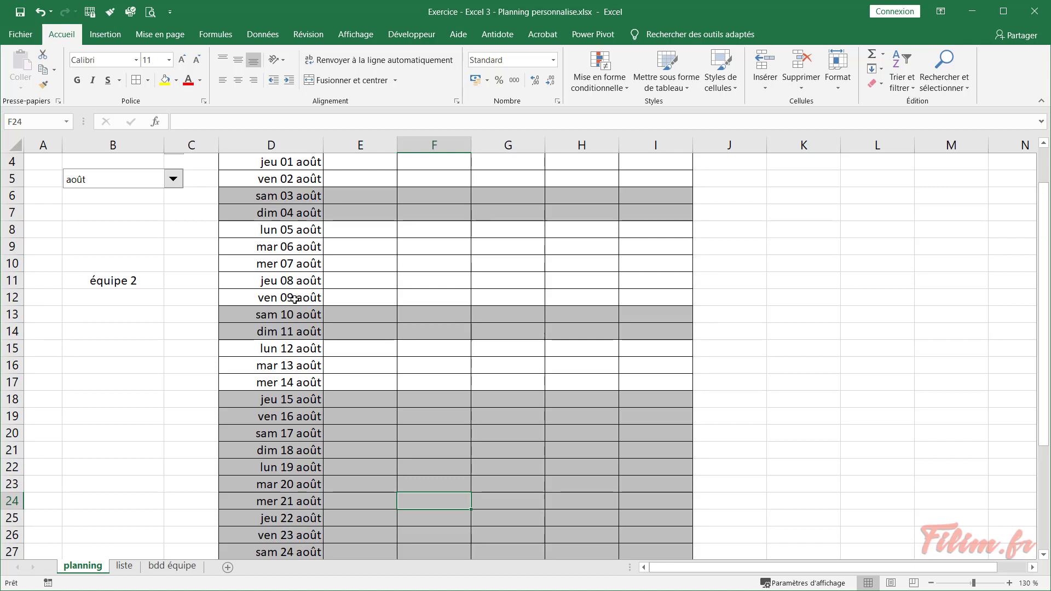
scroll(295, 299, "up", 1)
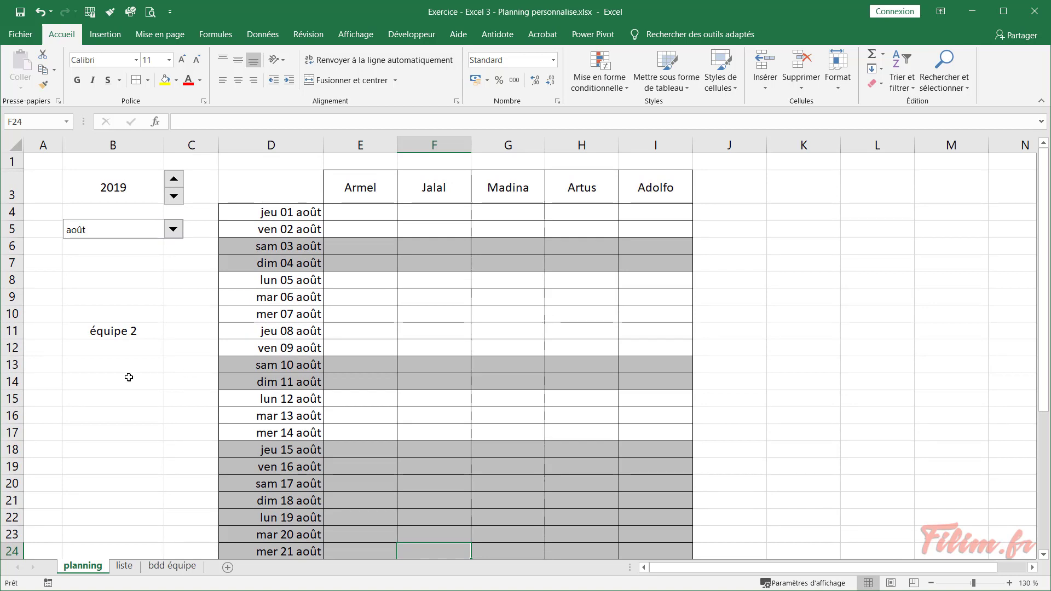
left_click(366, 315)
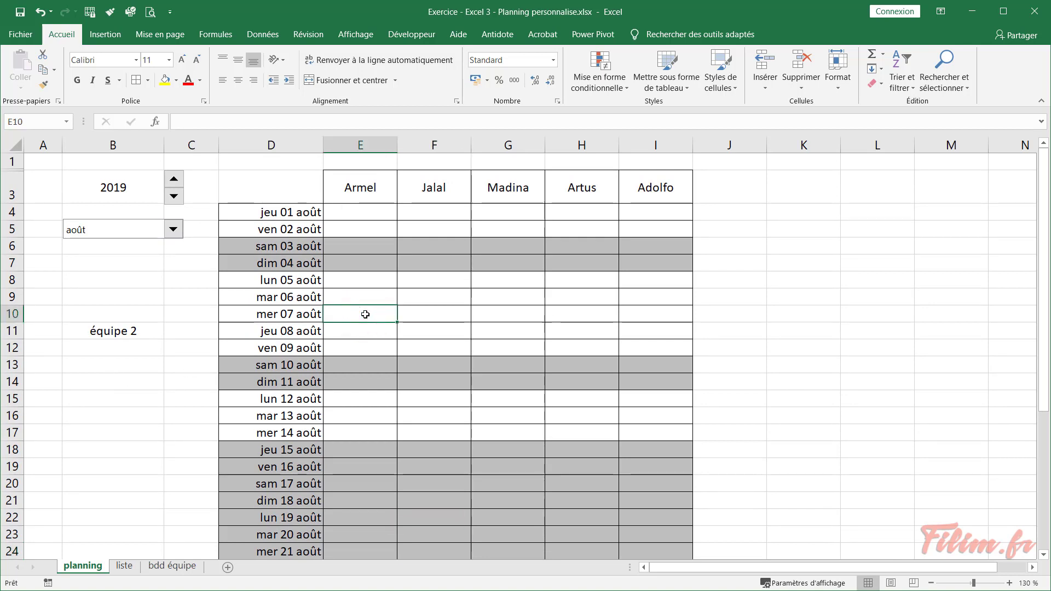
Insert a form-control checkbox drawn in column B around row 16
left_click(404, 39)
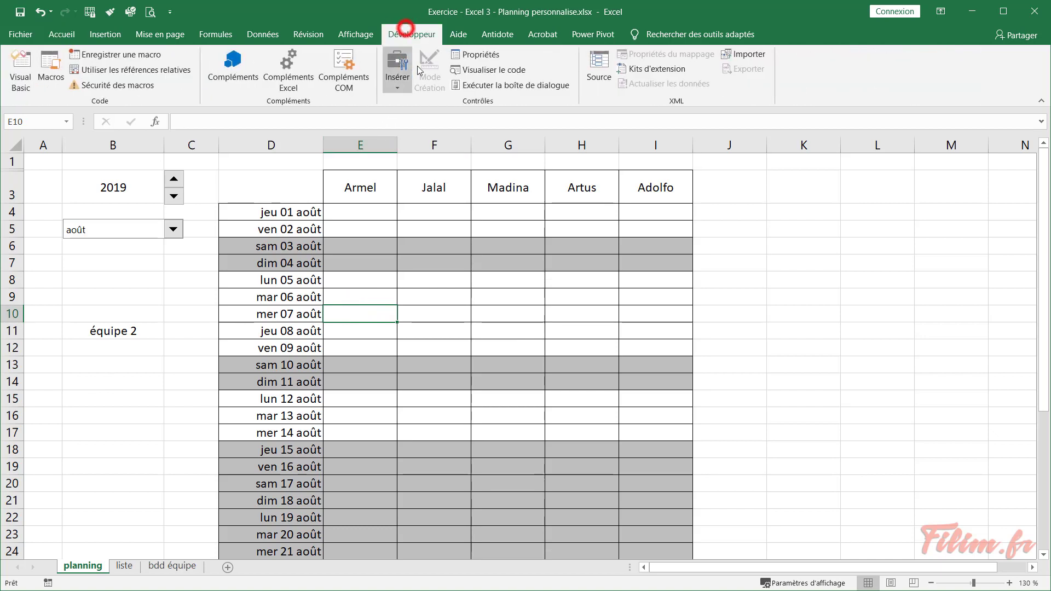
left_click(397, 90)
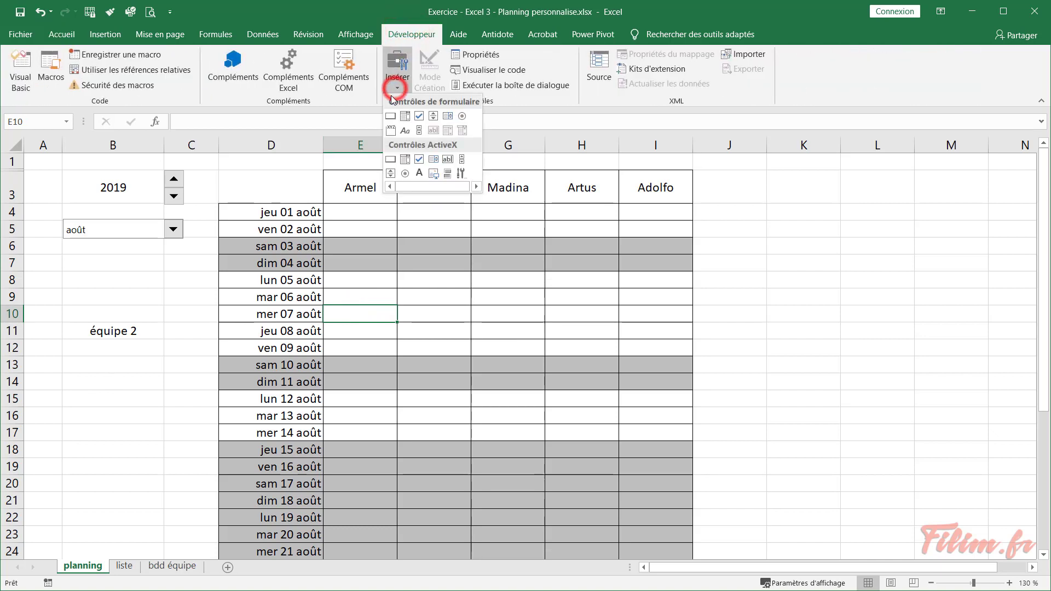
left_click(419, 118)
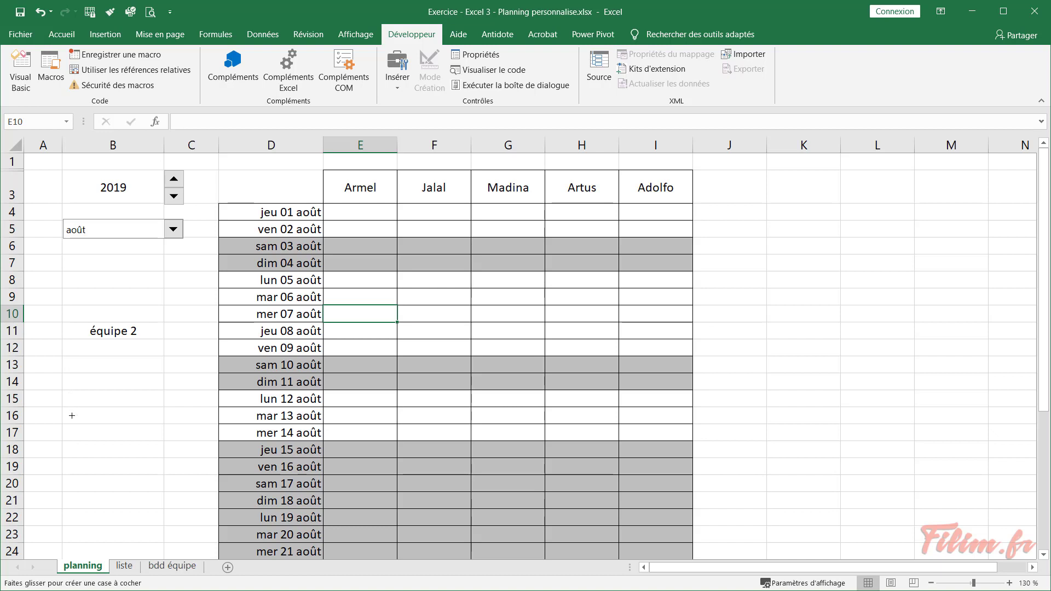
left_click_drag(70, 409, 157, 431)
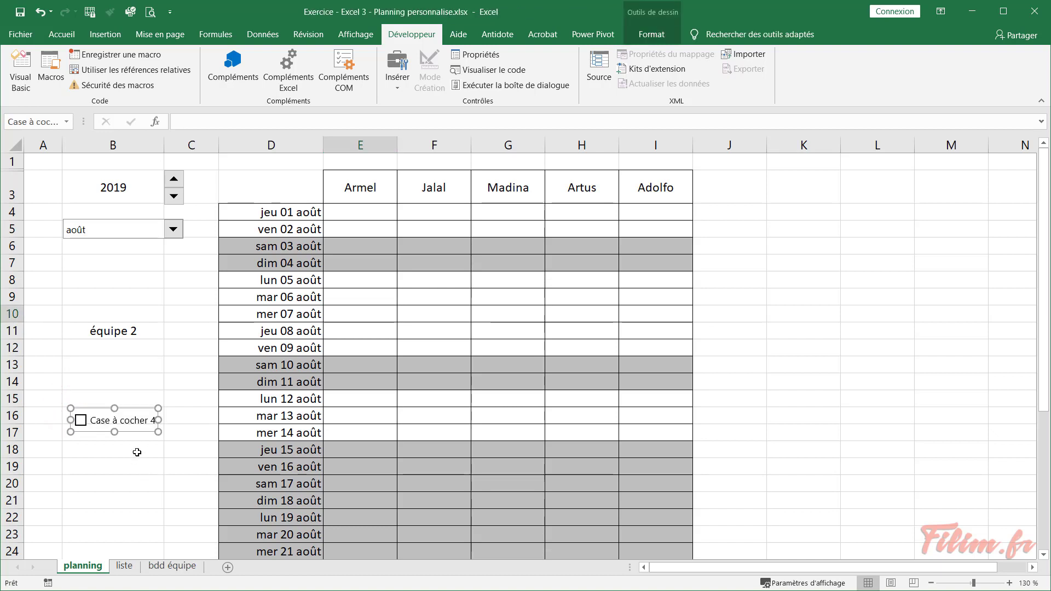
Rename the checkbox label to mercredi and nudge it slightly up and right
left_click(123, 421)
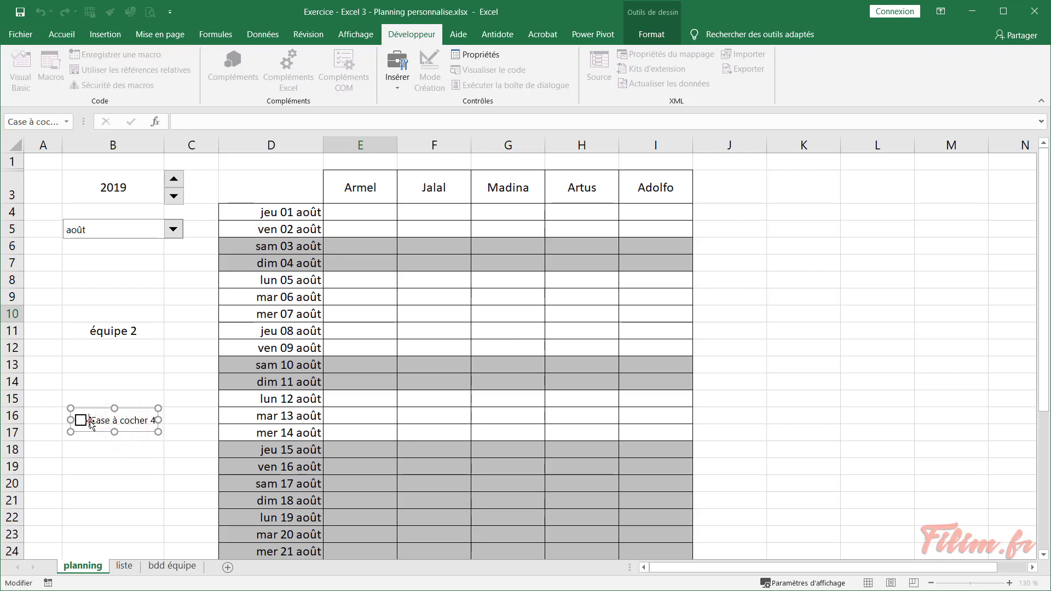
left_click_drag(89, 420, 148, 422)
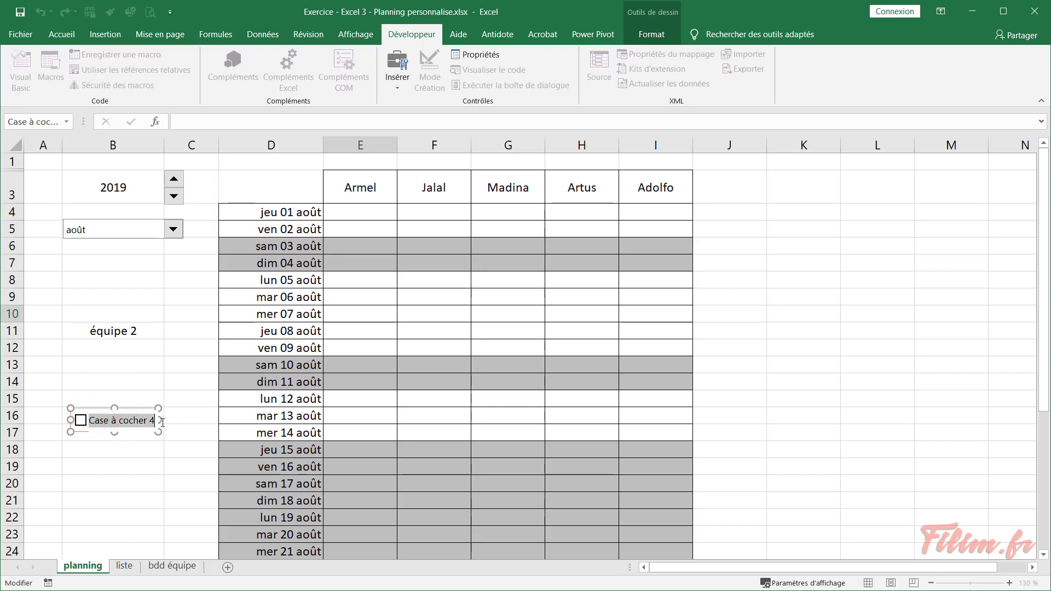
type("mercredi")
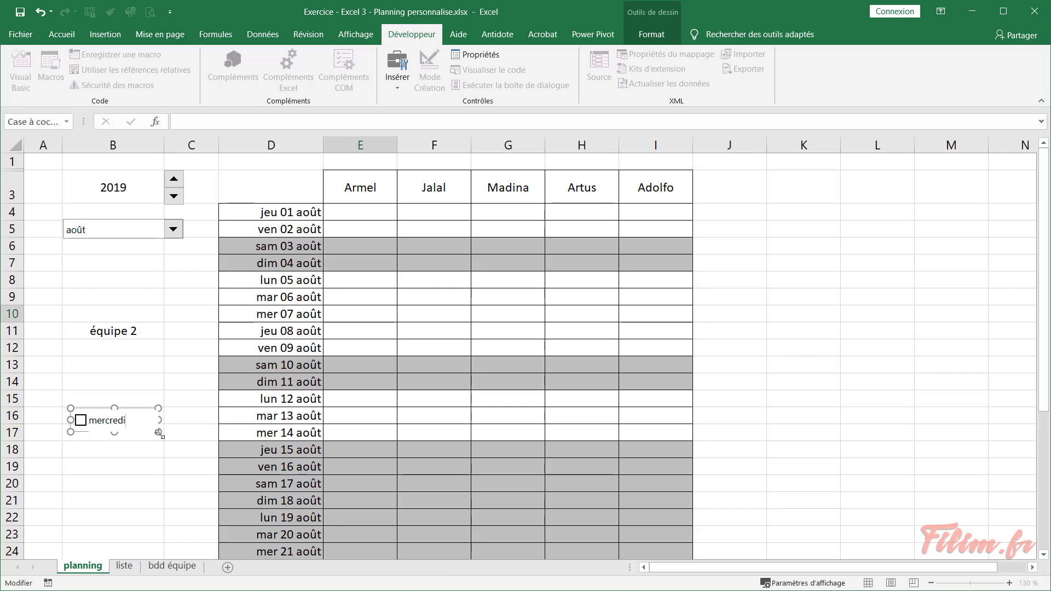
left_click(158, 450)
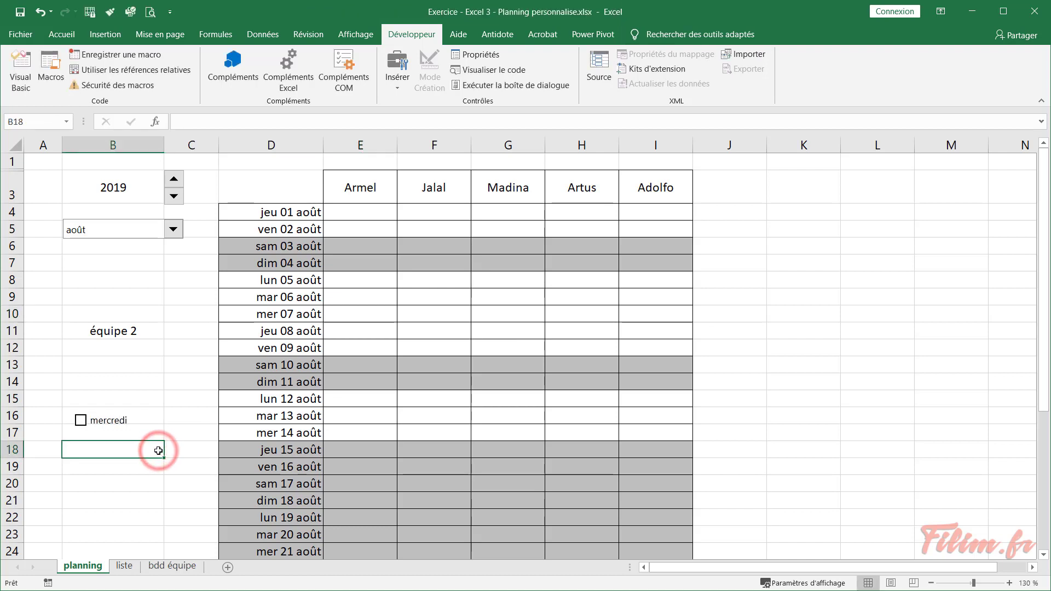
right_click(101, 427)
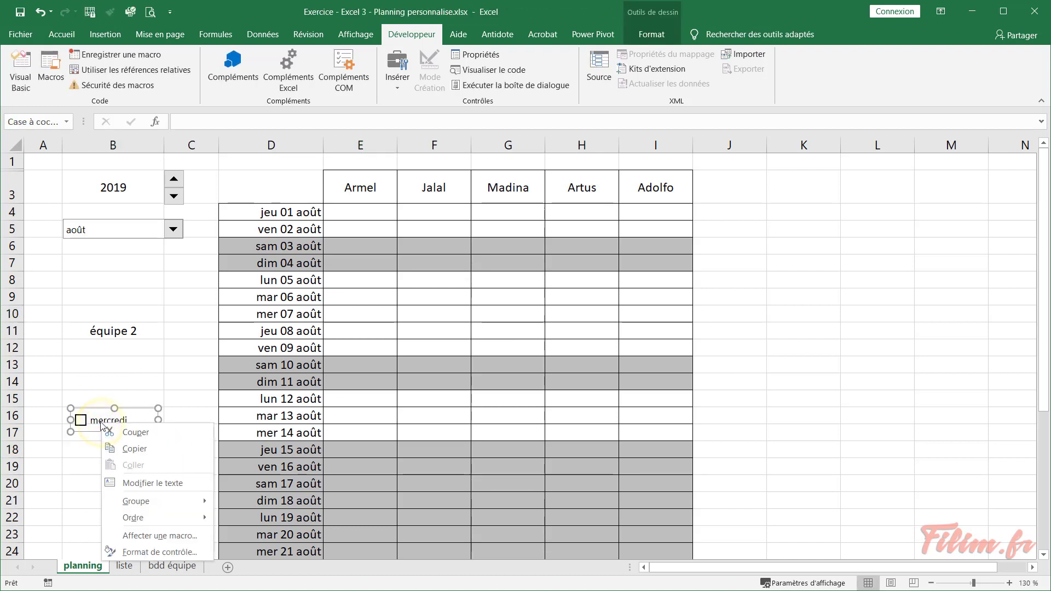
left_click(99, 411)
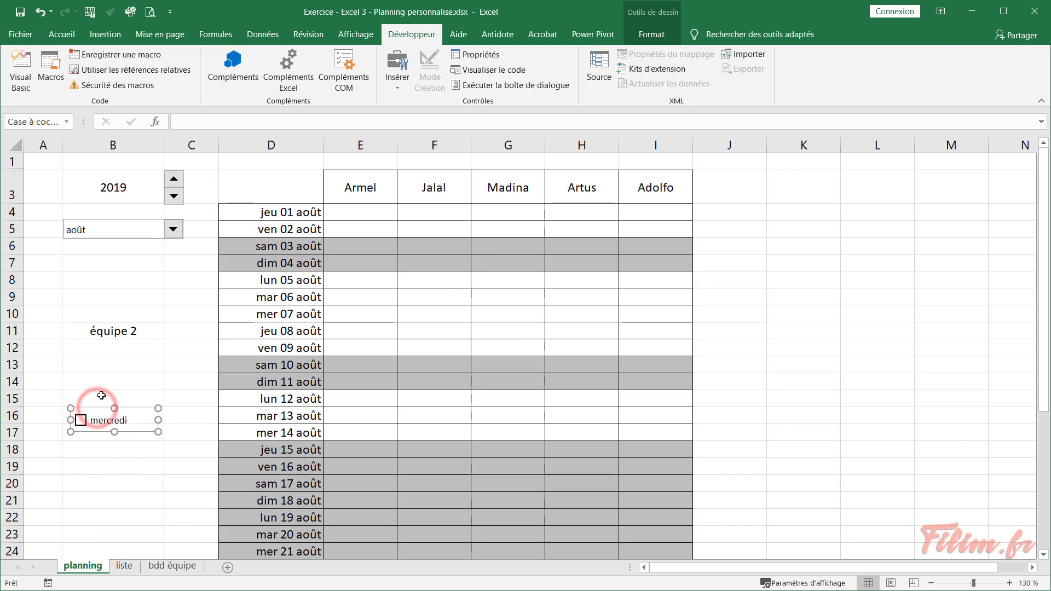
left_click_drag(100, 411, 108, 405)
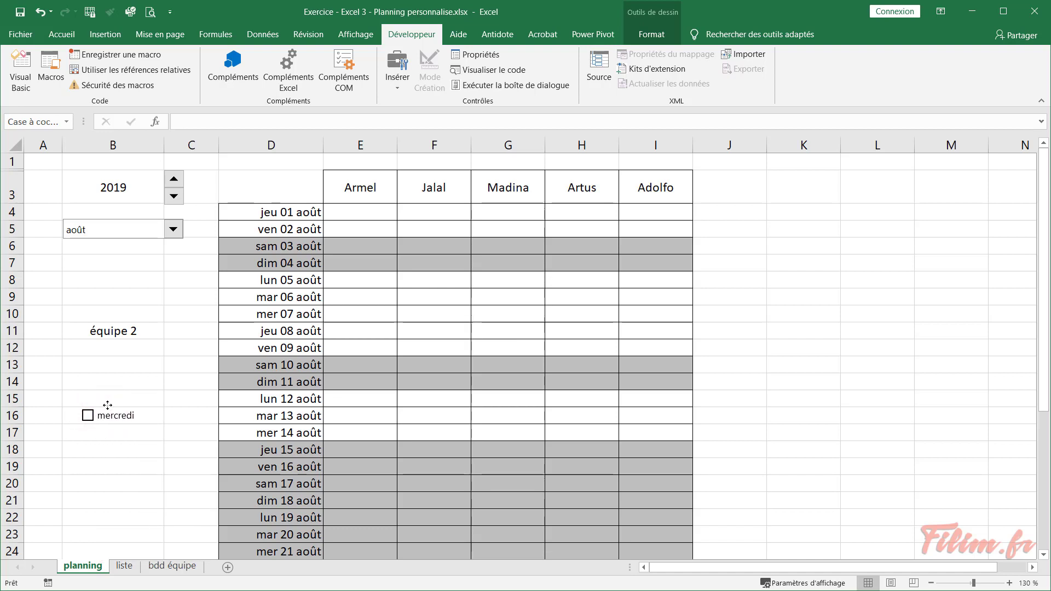
right_click(141, 426)
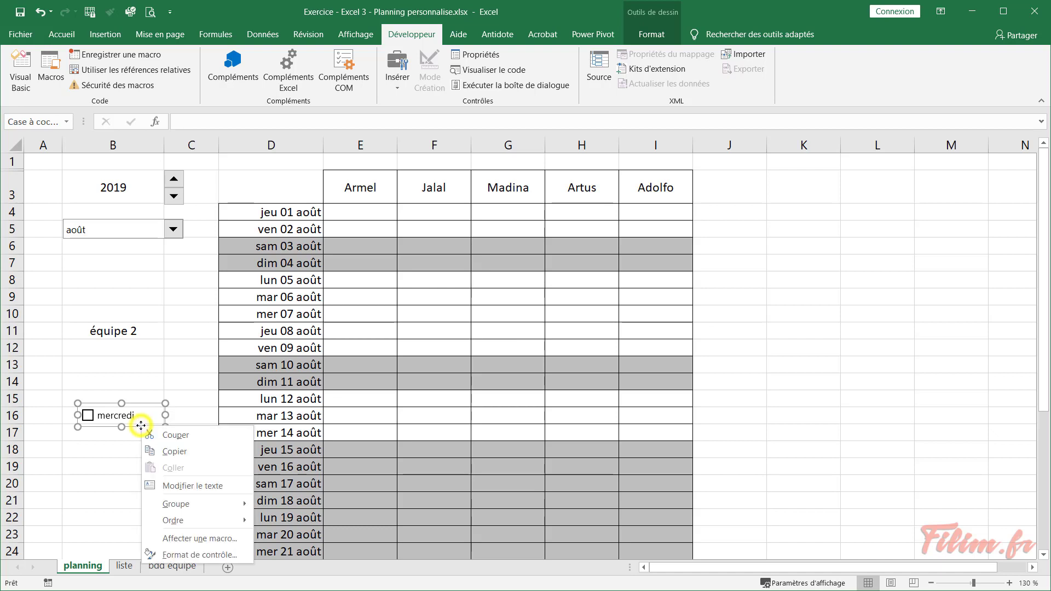
Link the mercredi checkbox to cell B16 and tick it to test
left_click(186, 554)
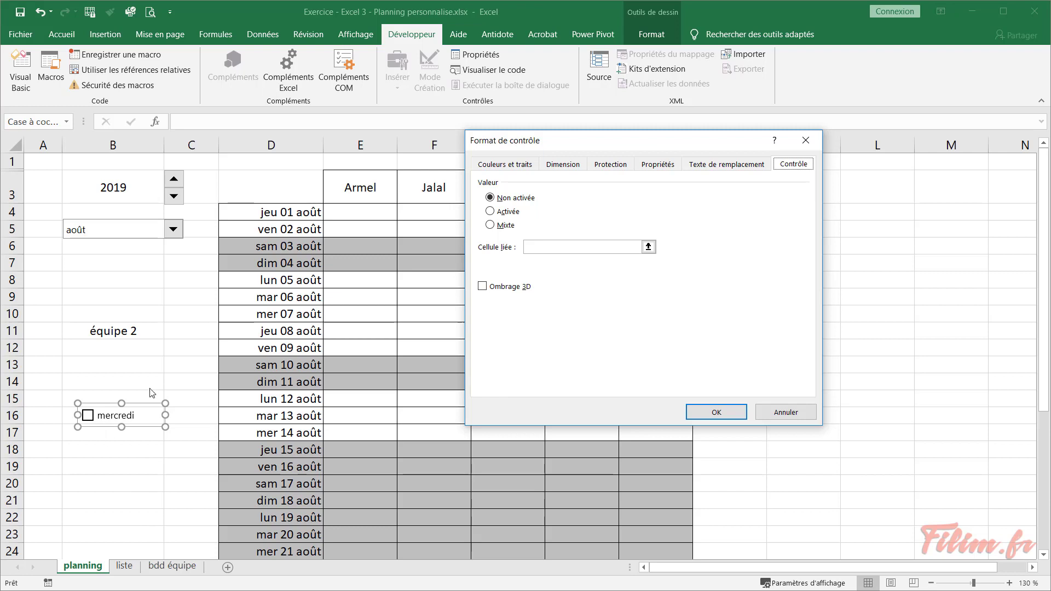
left_click(565, 246)
type("b16")
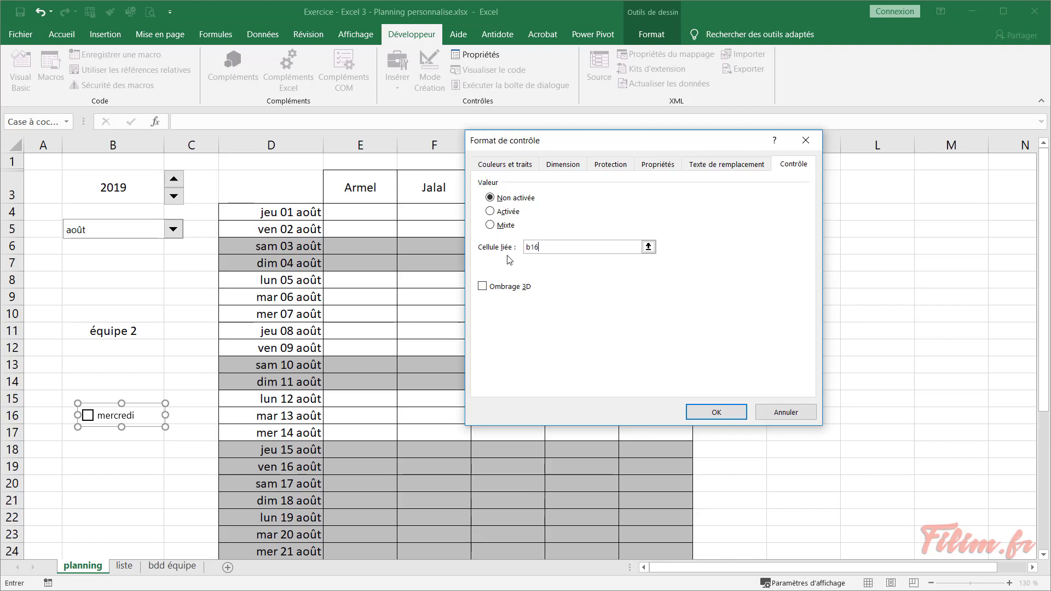
left_click(738, 413)
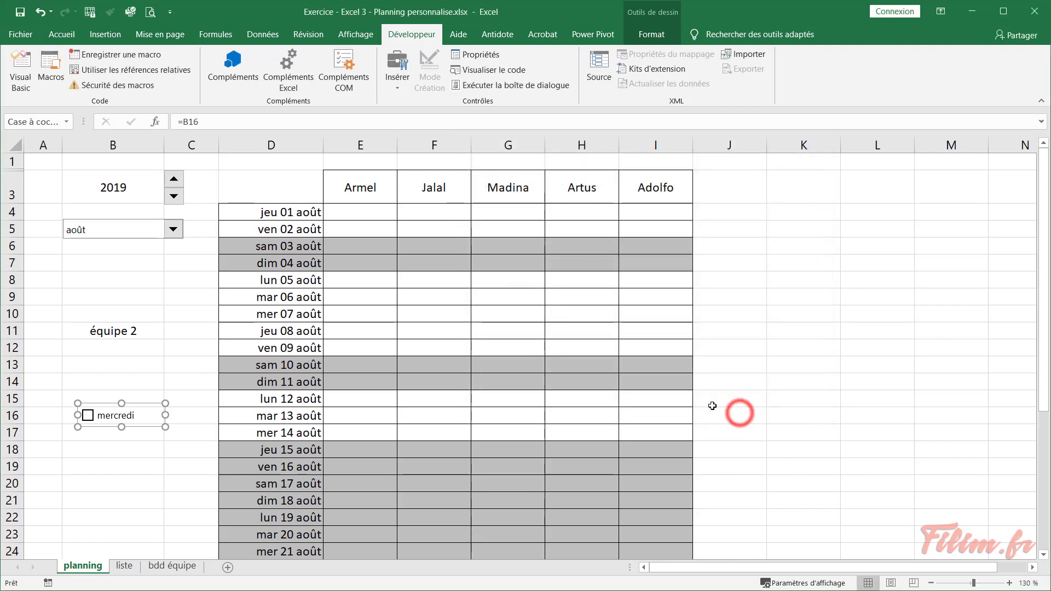
left_click(91, 498)
left_click(87, 417)
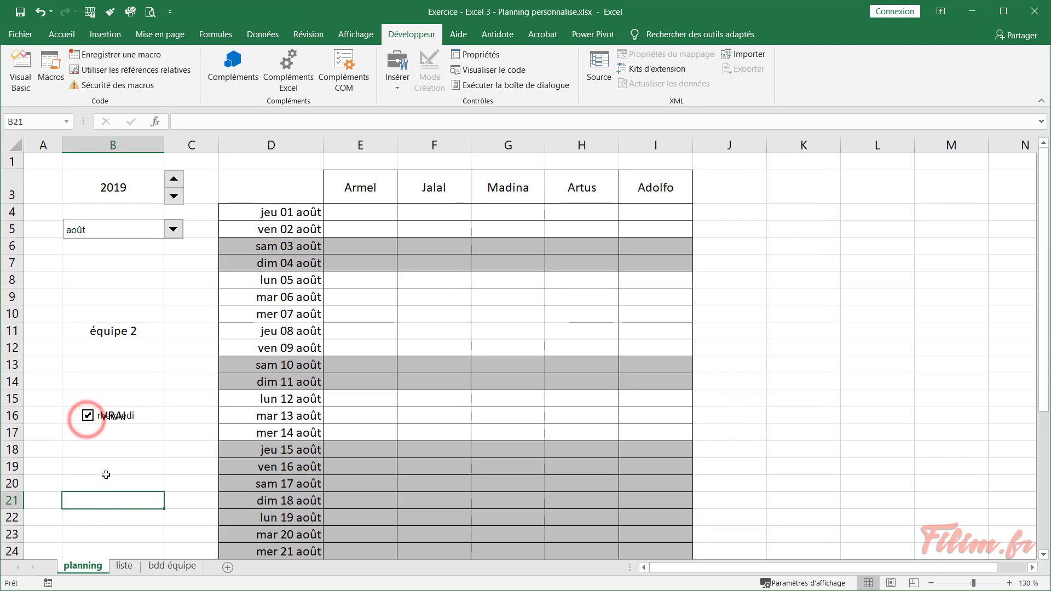
Move the checkbox down to row 18, toggle it, and leave B16 reading VRAI
right_click(121, 422)
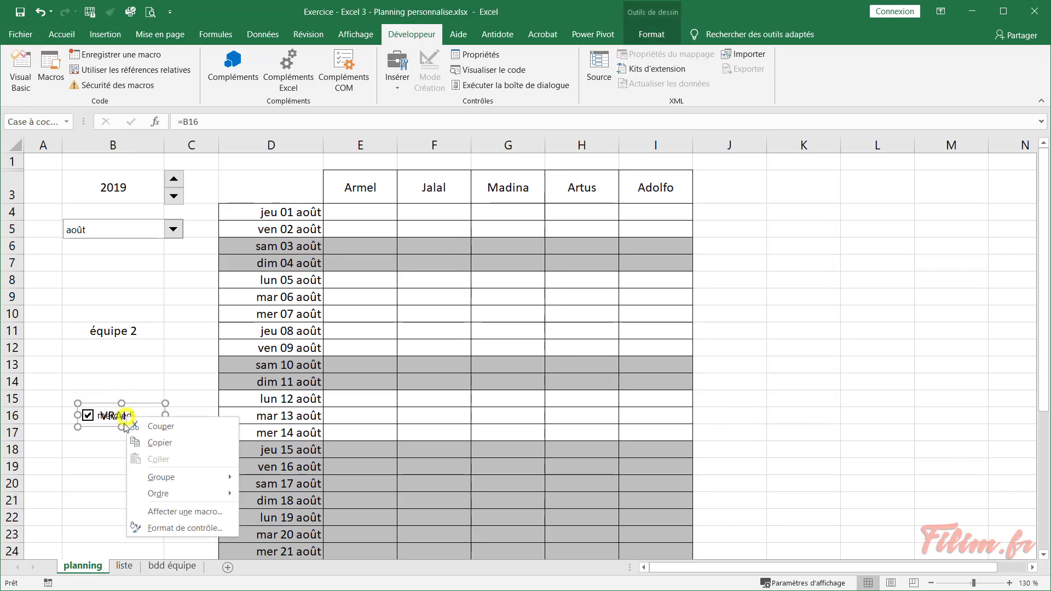
left_click(109, 427)
left_click_drag(109, 438, 111, 465)
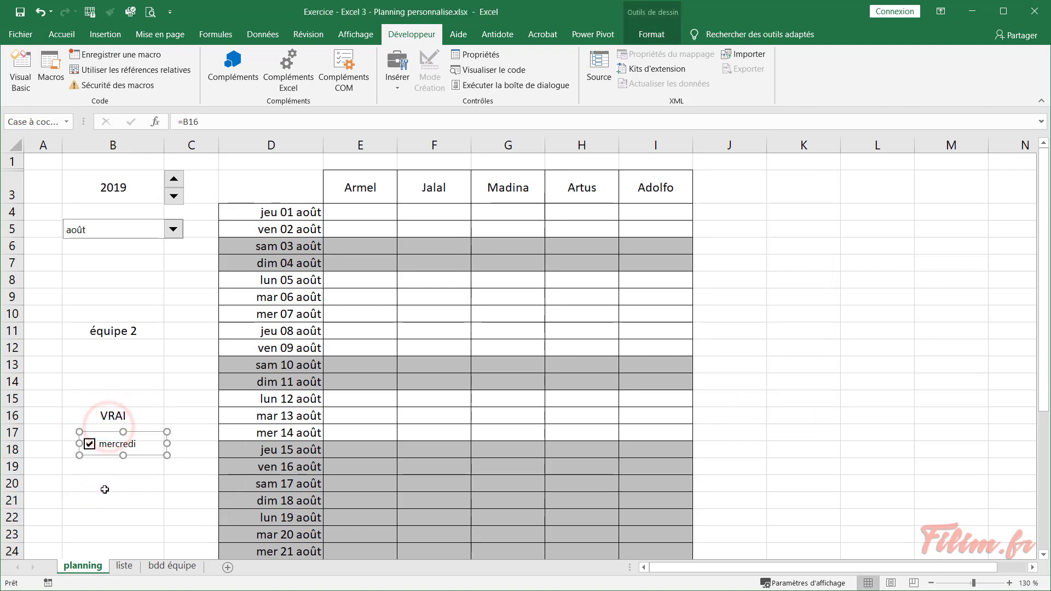
left_click(104, 487)
left_click(90, 444)
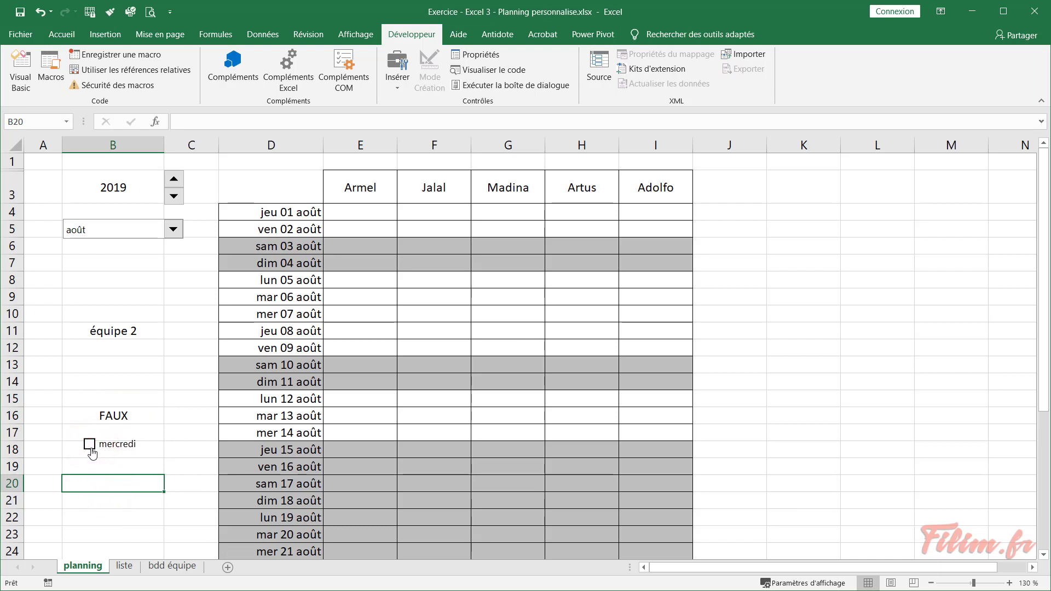
left_click(90, 444)
left_click(90, 444)
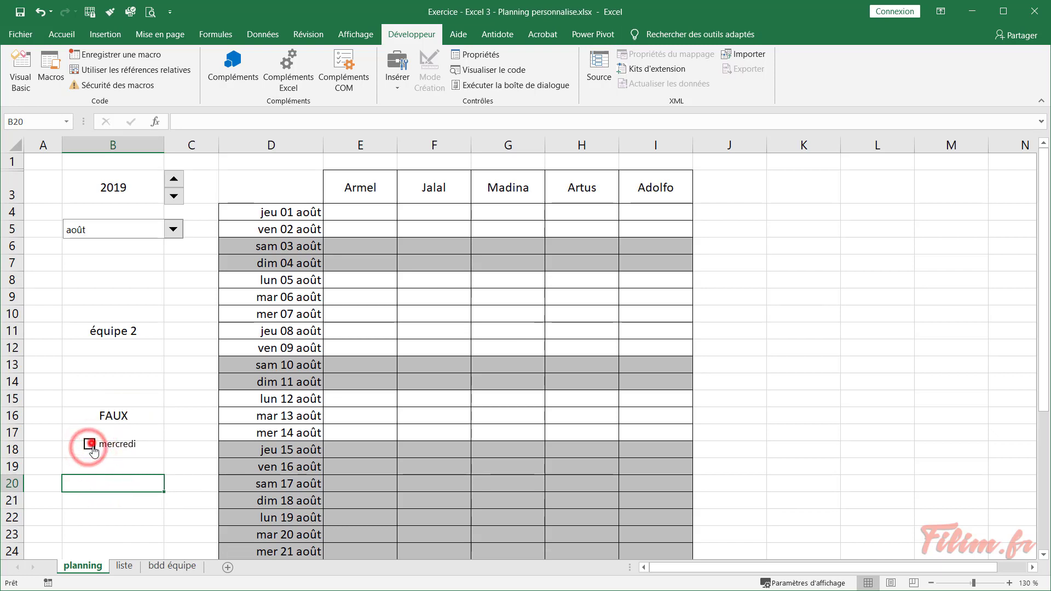
left_click(91, 444)
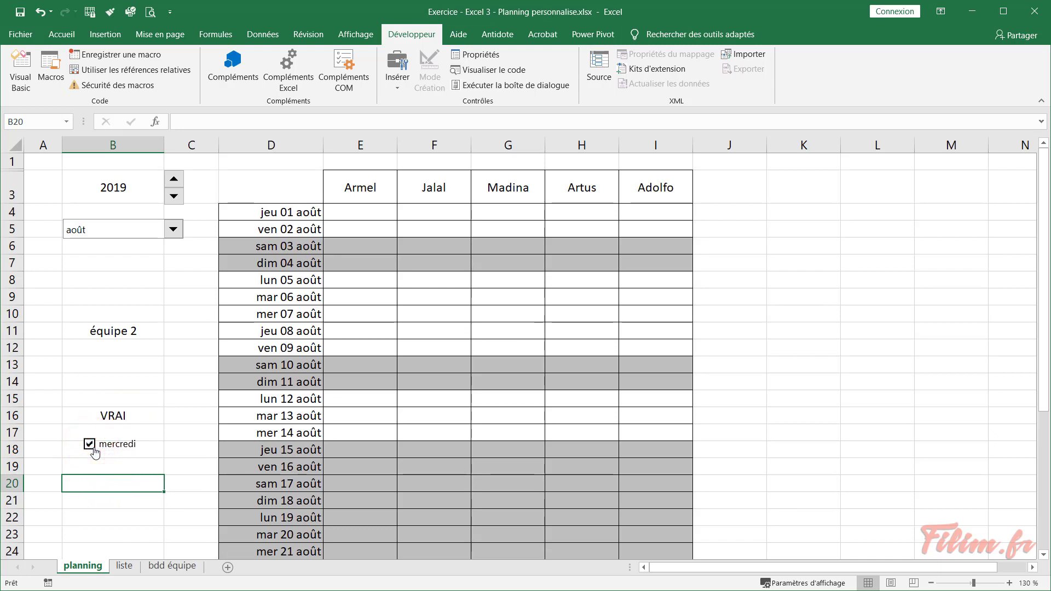
left_click(120, 414)
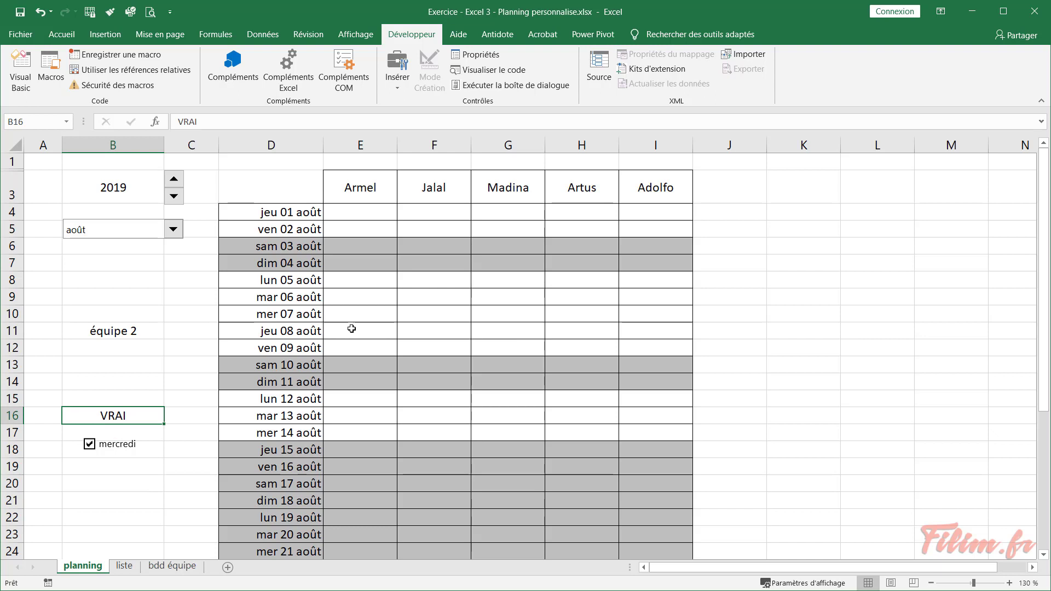
Move the mercredi checkbox up over cell B16
right_click(126, 447)
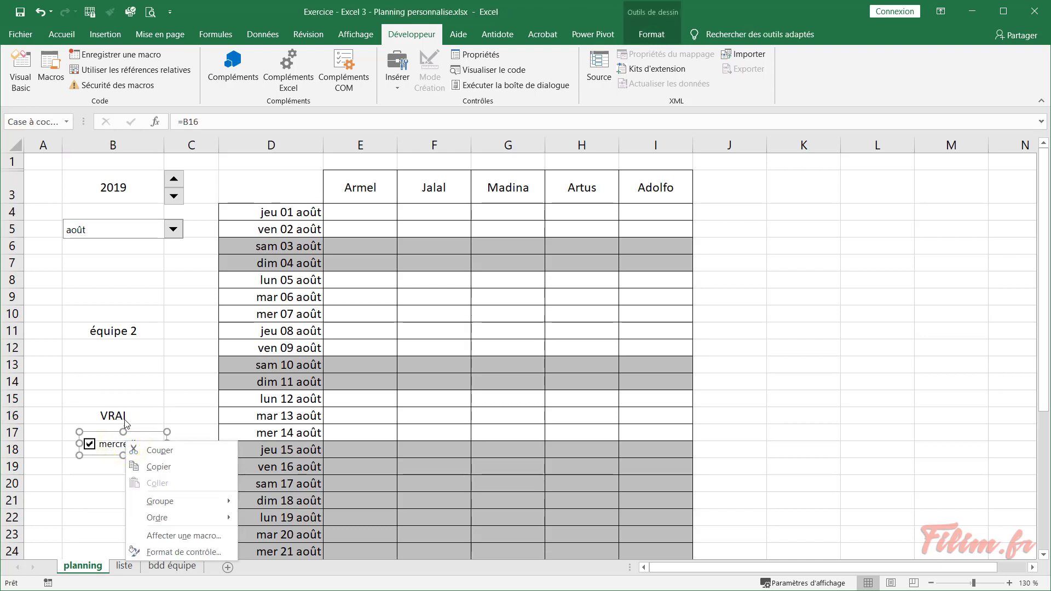
left_click(105, 432)
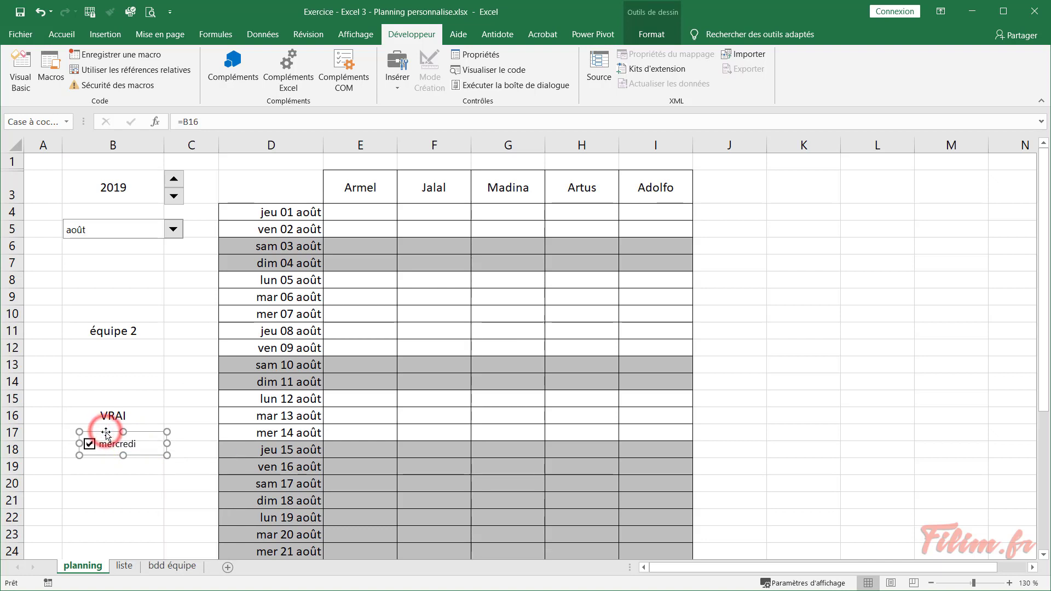
left_click_drag(105, 432, 101, 416)
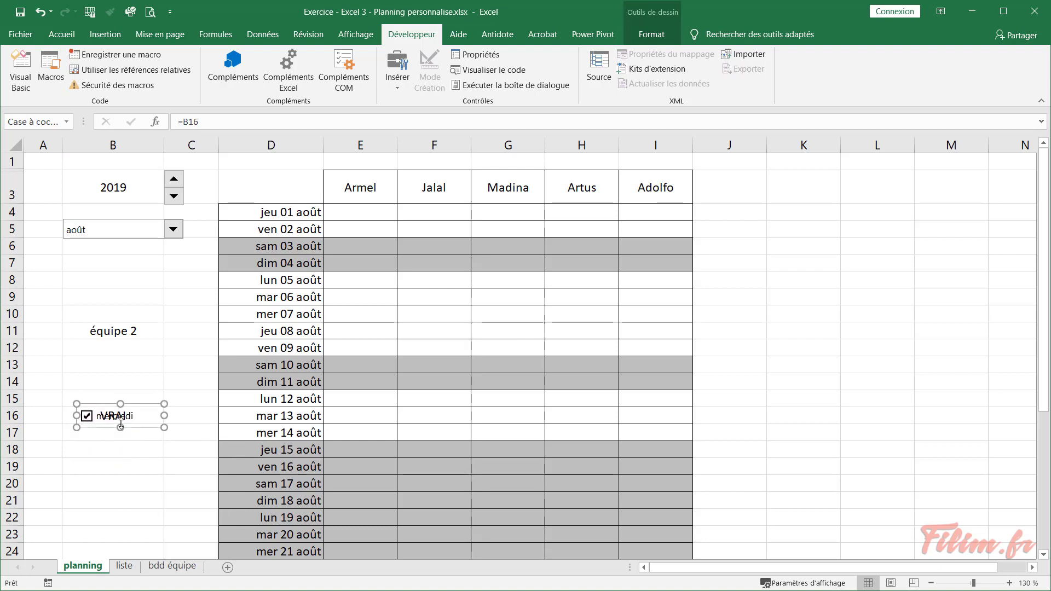
Give the checkbox a white fill and nudge it into place within B16
right_click(142, 427)
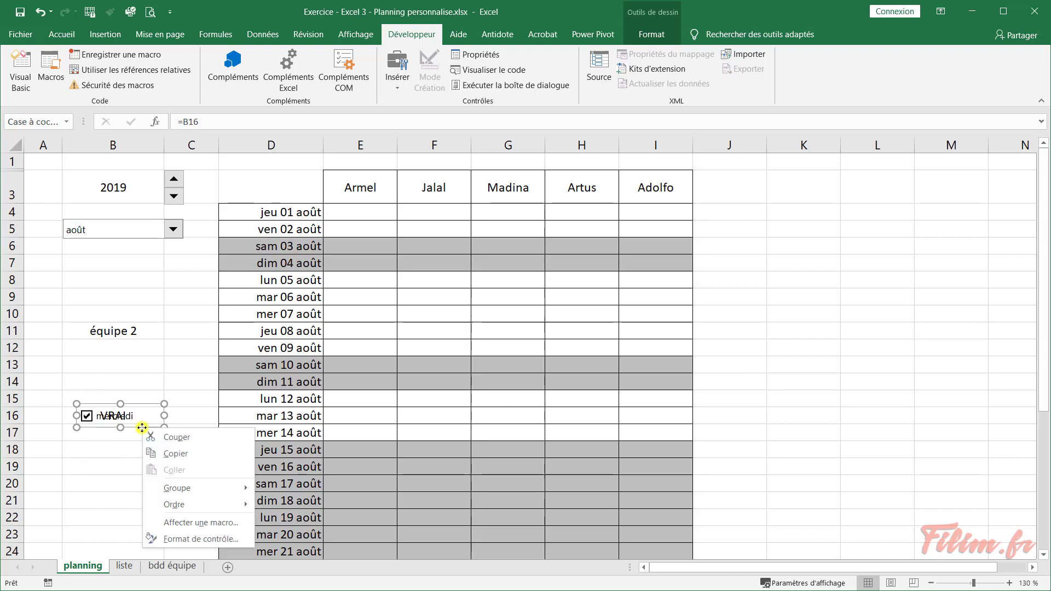
left_click(186, 542)
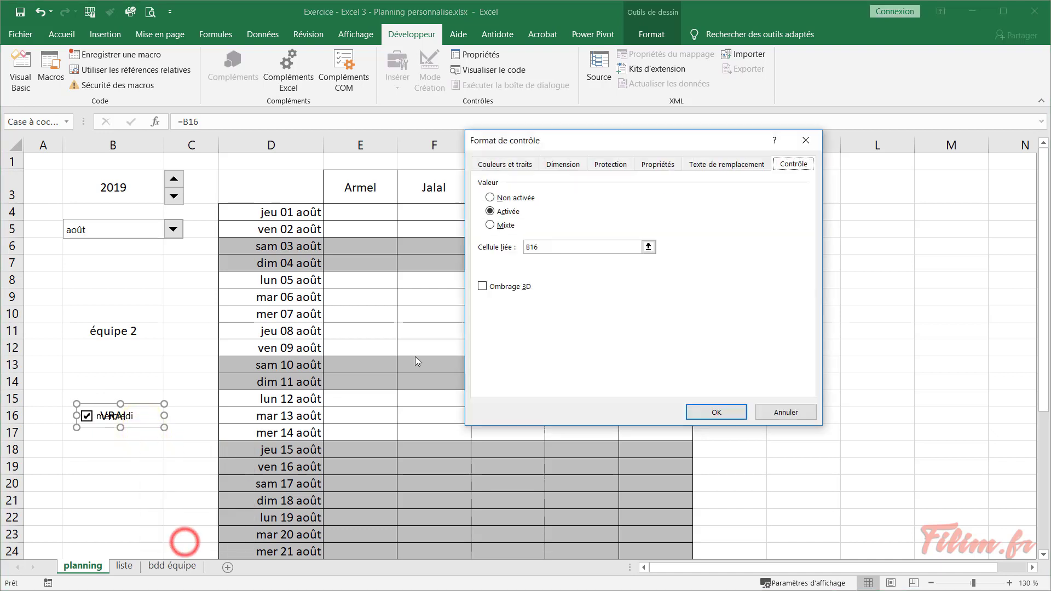
left_click(529, 167)
left_click(599, 206)
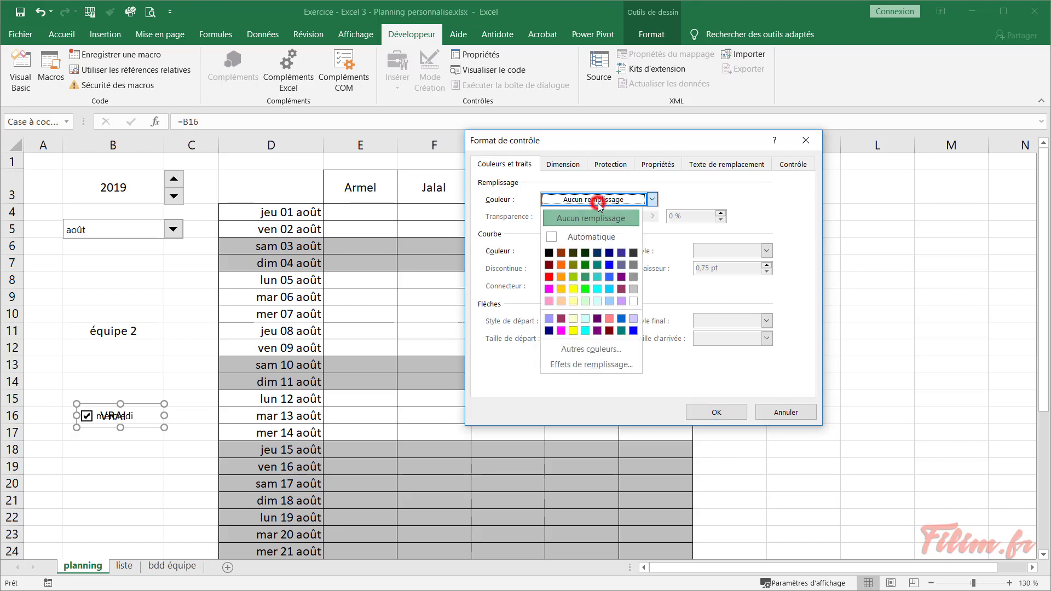
left_click(632, 301)
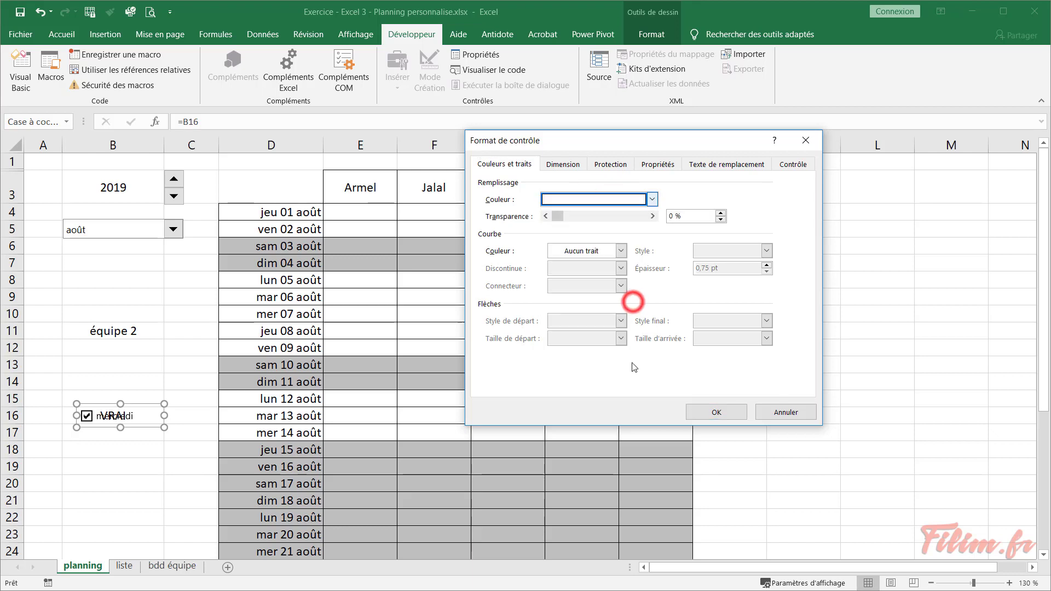
left_click(695, 409)
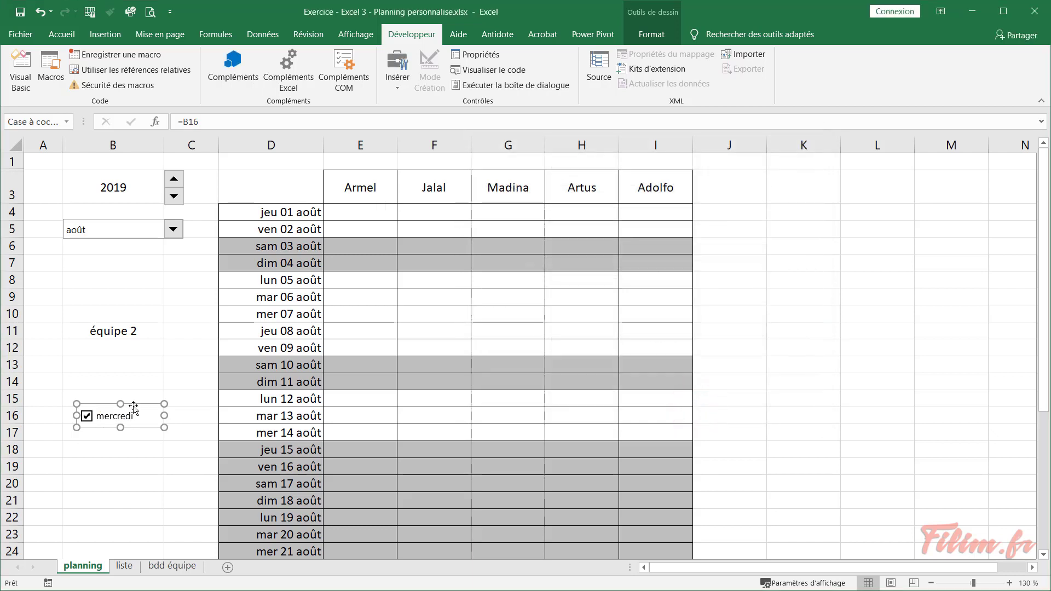
left_click_drag(129, 404, 124, 407)
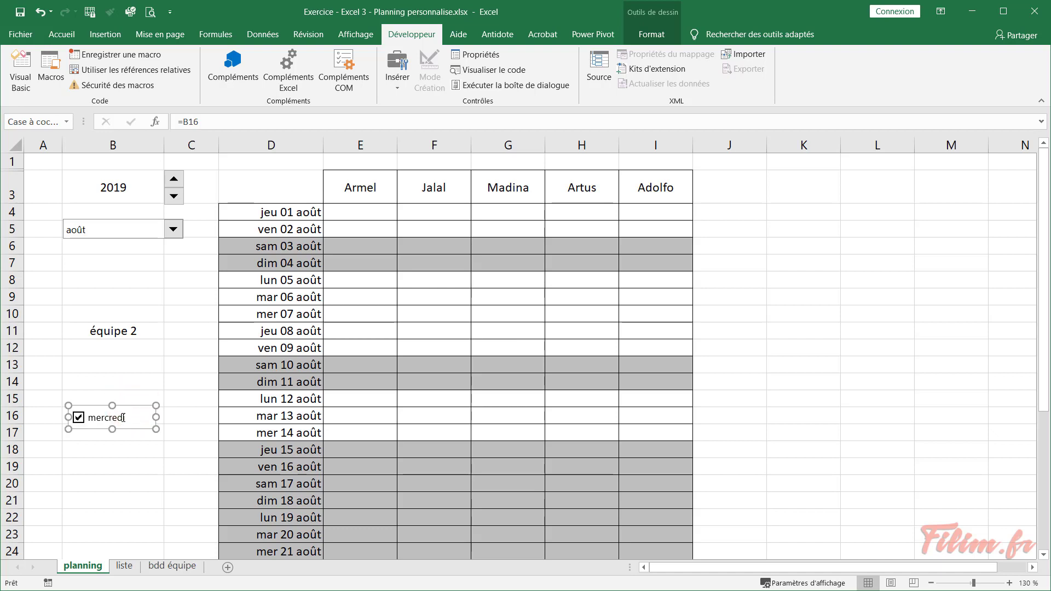
left_click(192, 417)
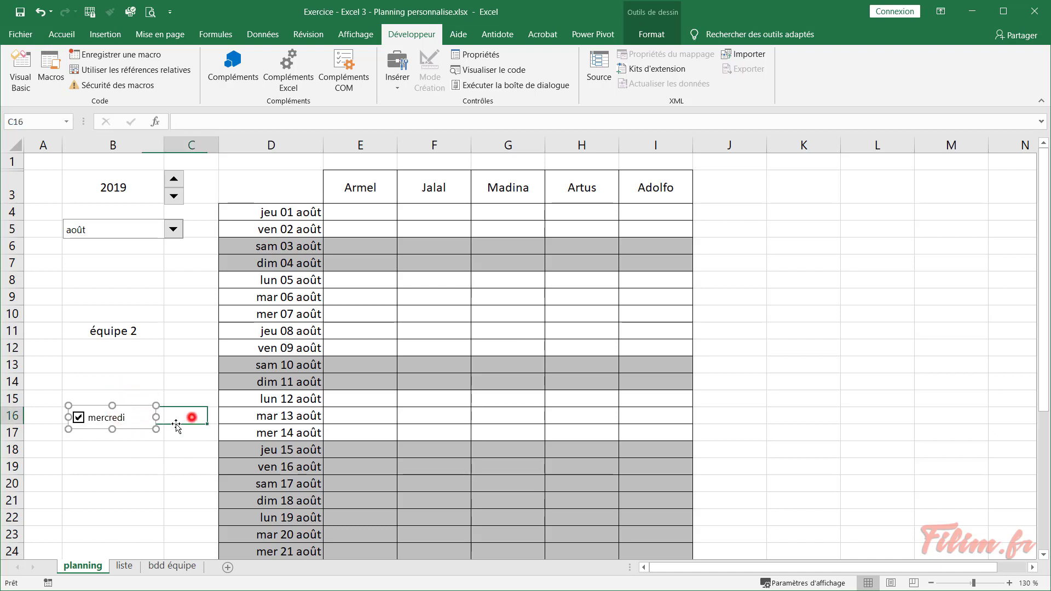
Select the planning grid D4:I34 and start a formula-based conditional formatting rule
left_click(133, 420)
left_click(126, 421)
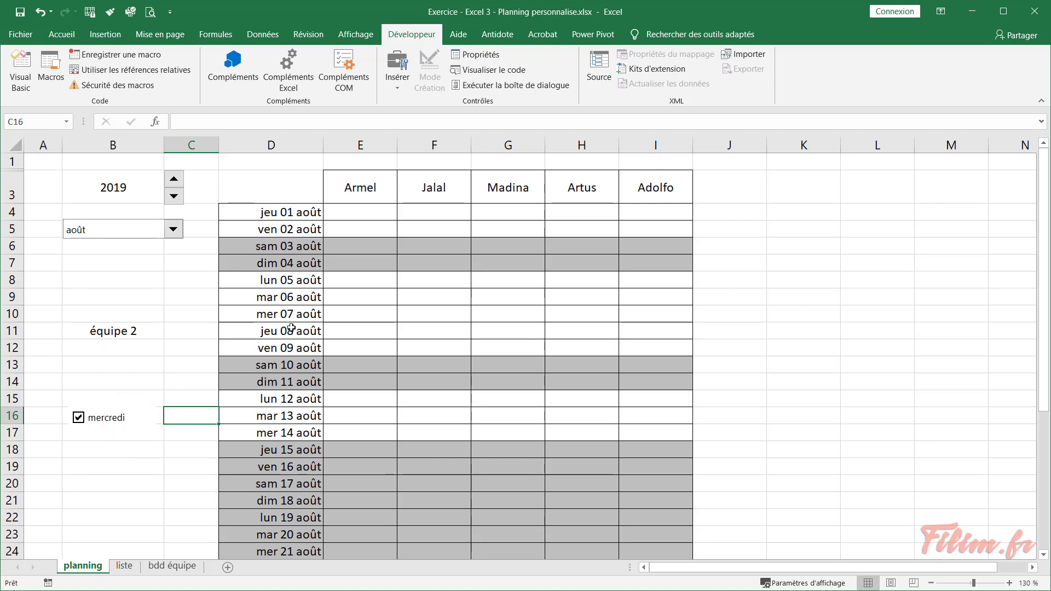
mouse_move(304, 212)
left_mouse_down()
mouse_move(691, 530)
mouse_move(640, 494)
left_mouse_up()
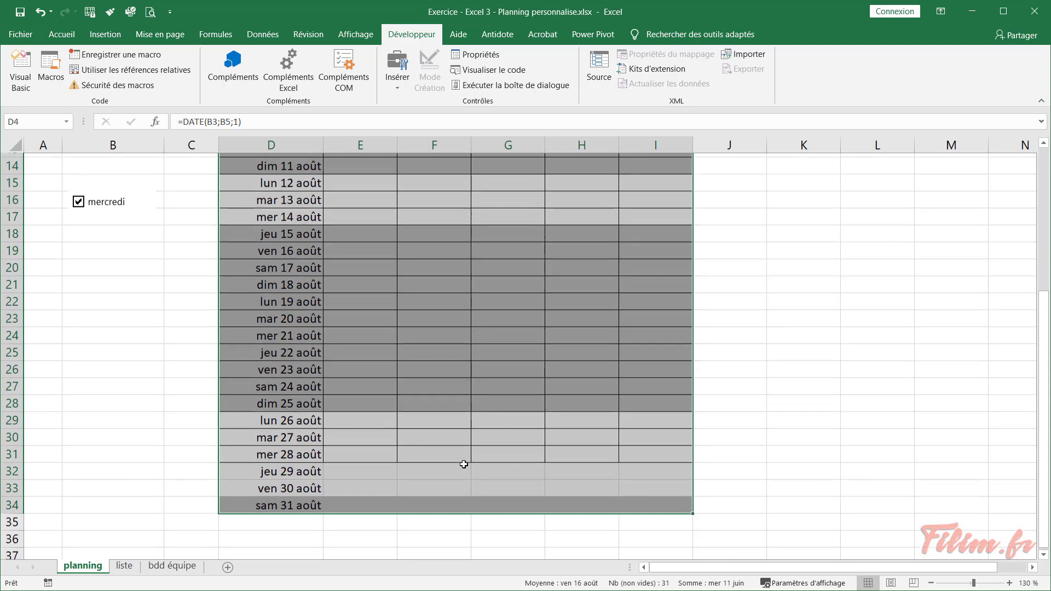
scroll(463, 463, "up", 5)
left_click(62, 37)
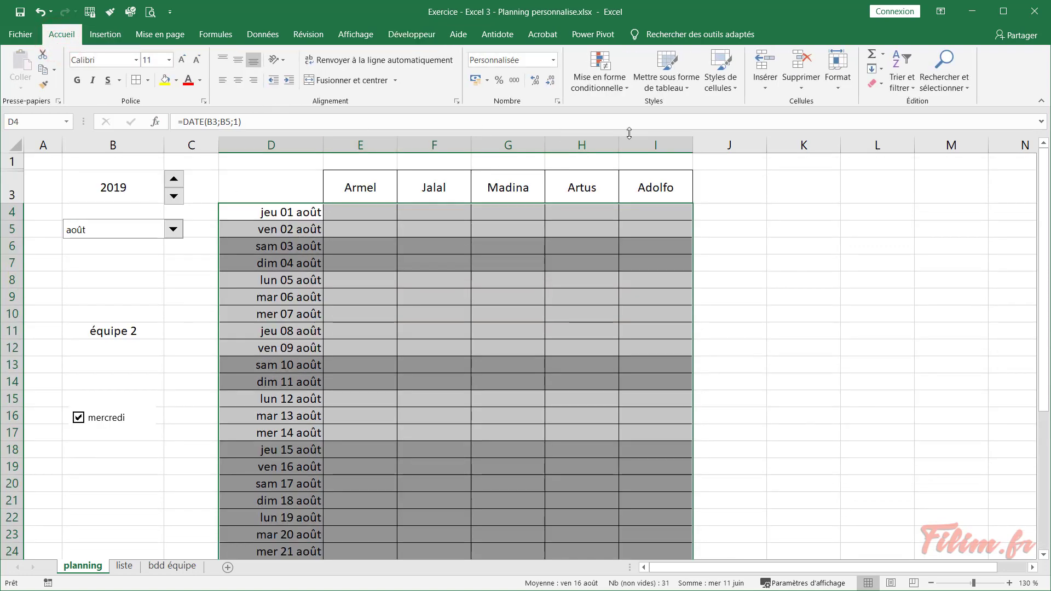
left_click(599, 74)
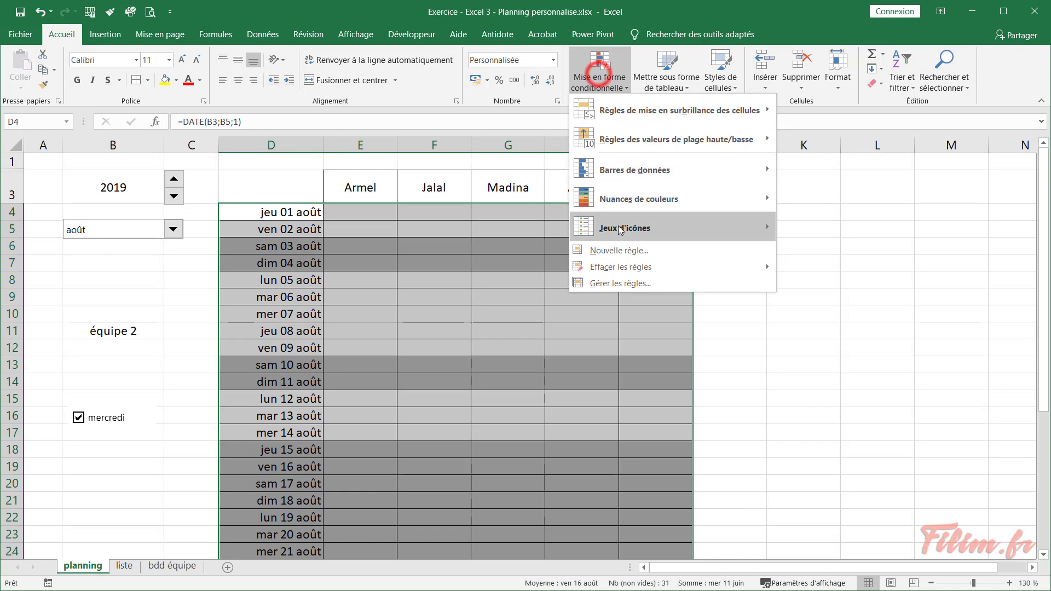
left_click(627, 252)
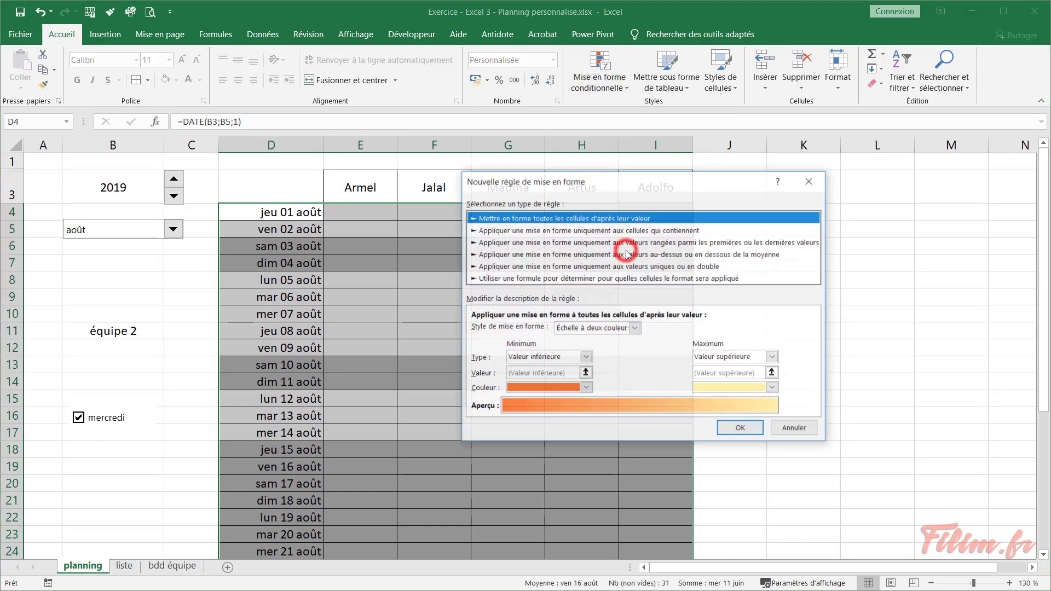
left_click(607, 278)
left_click(572, 328)
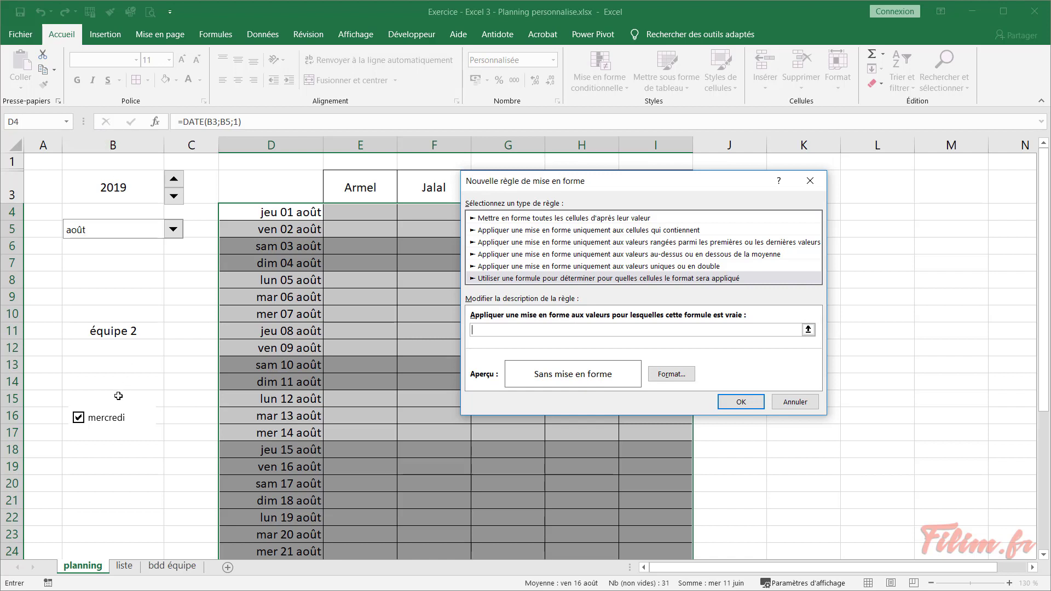
Set the rule's format to a grey fill
left_click(683, 376)
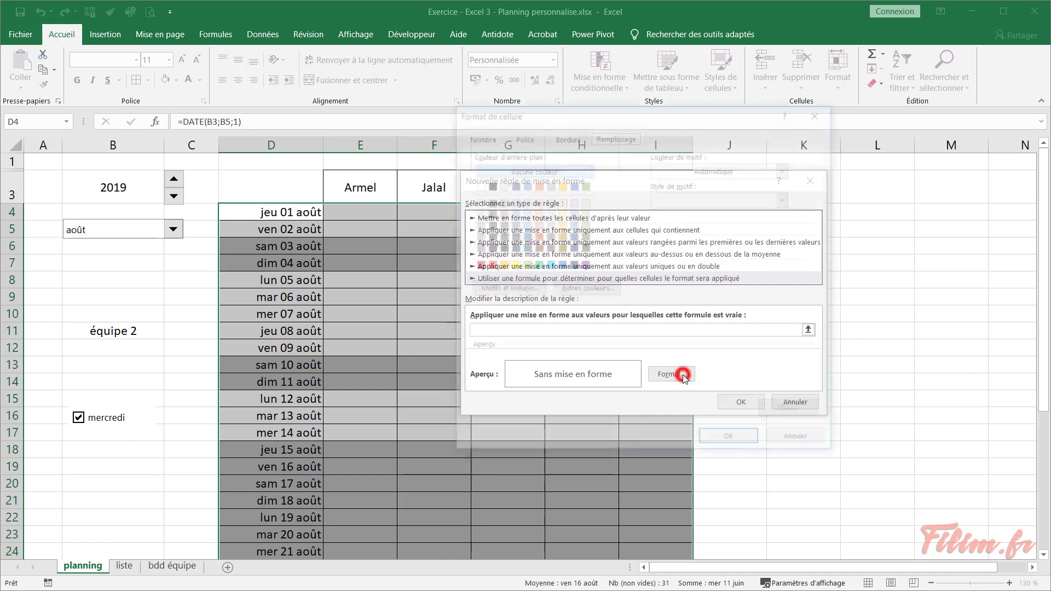
left_click(472, 222)
left_click(727, 438)
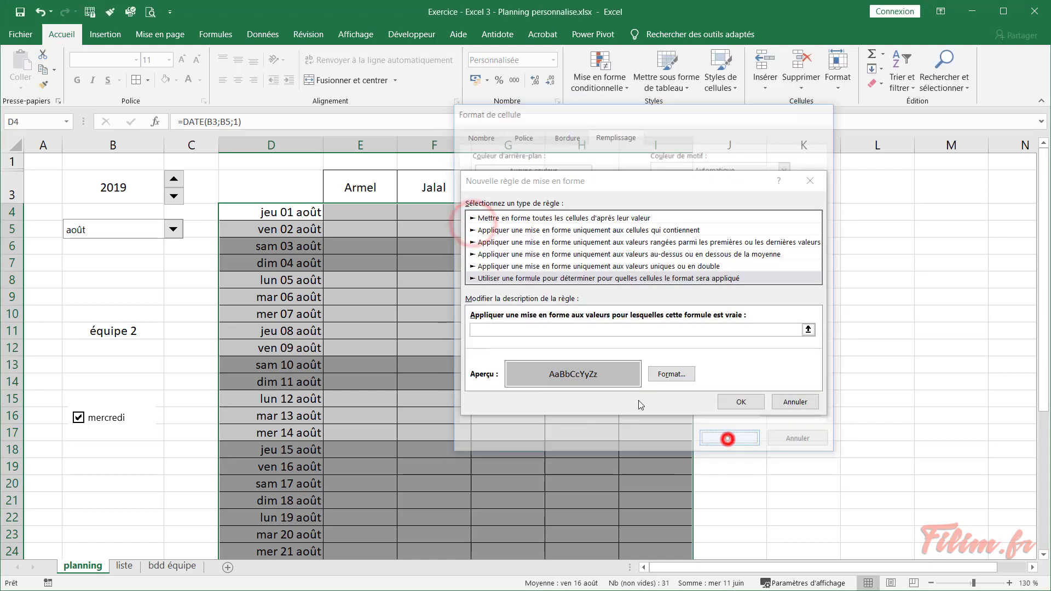
Begin the rule formula as =et(joursem( with a $D4 reference to cell D4
left_click(602, 330)
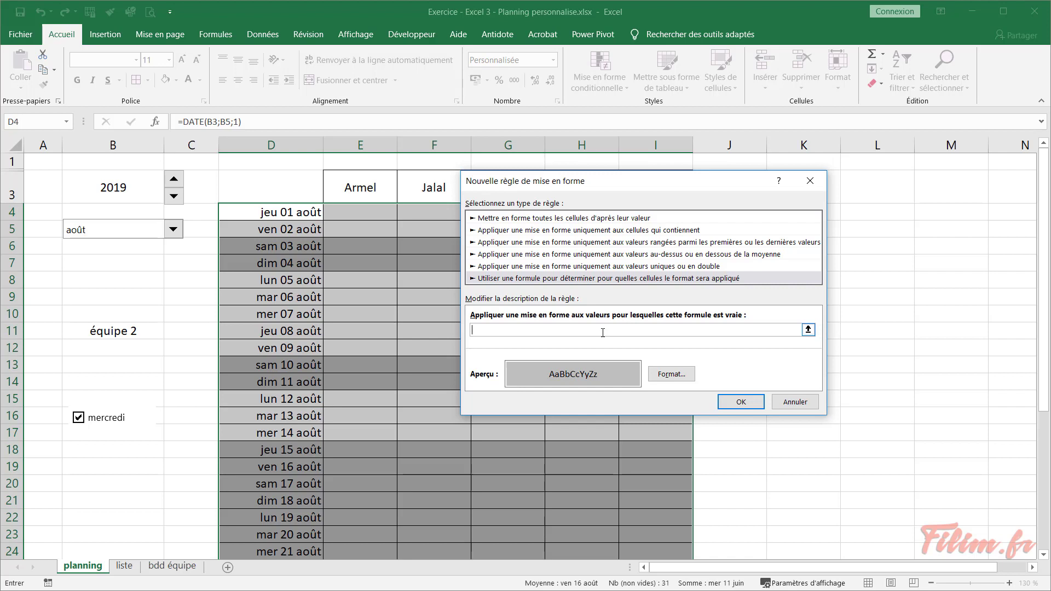
type("=")
type("et(")
type("joursem(")
left_click(292, 214)
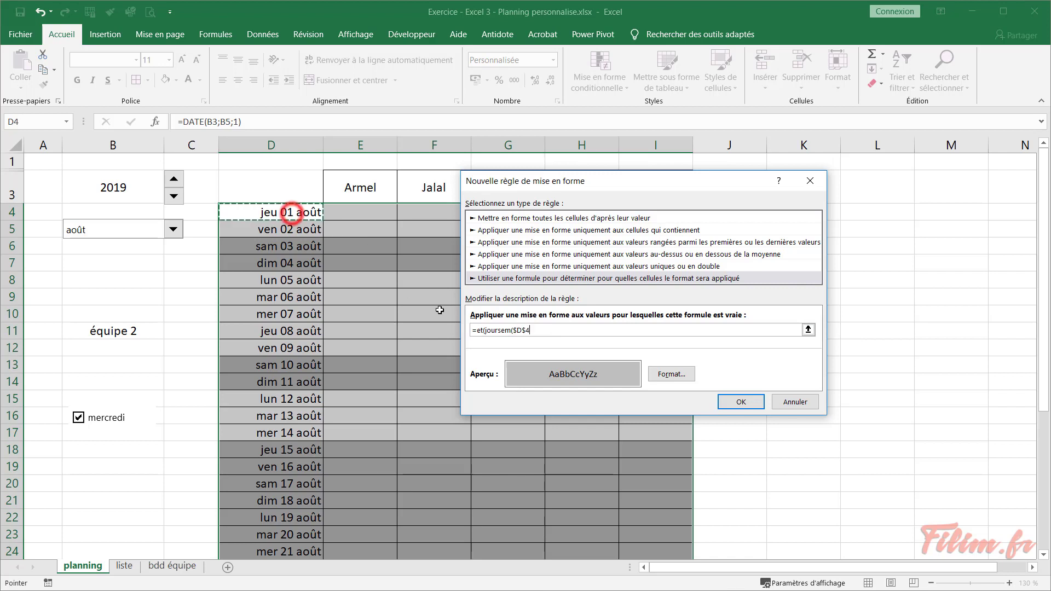
left_click(523, 330)
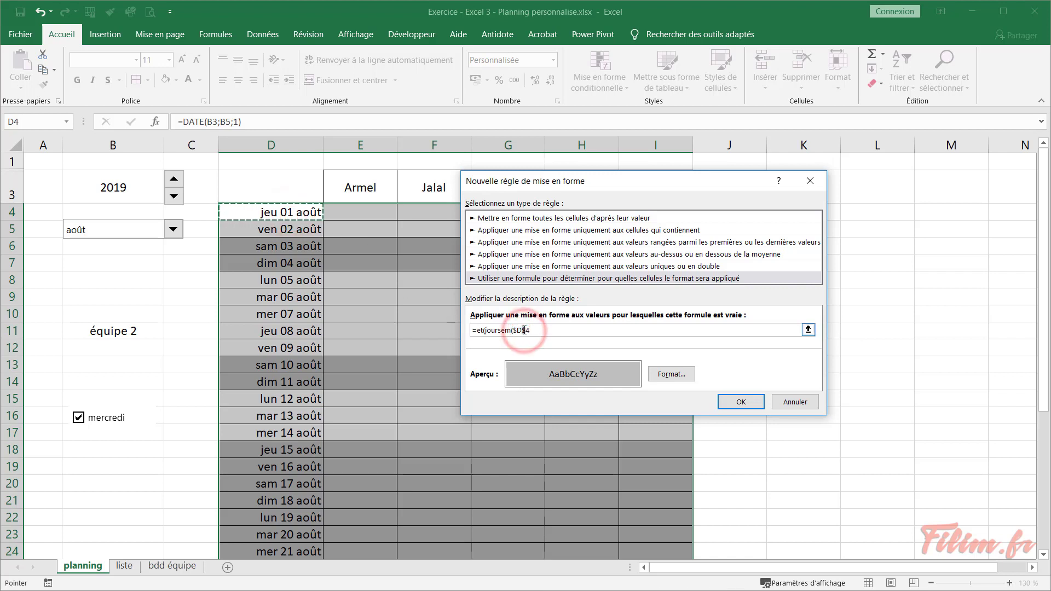
key("Delete")
key("Delete")
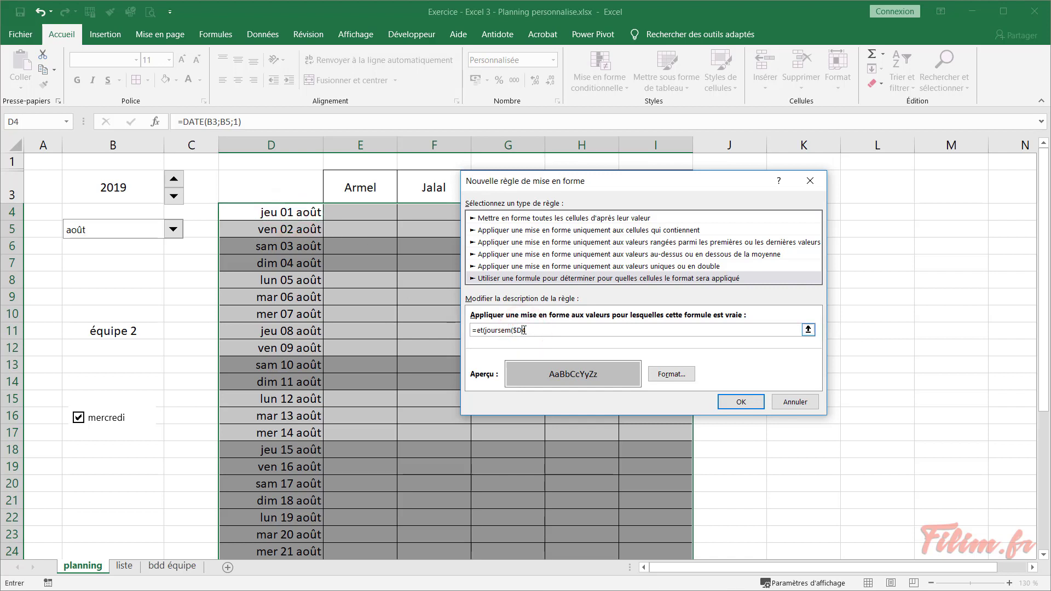
Complete the first condition joursem($D4;2)=3 in the rule formula
type("4")
left_click(538, 328)
type(";2")
type("=3")
left_click_drag(543, 330, 486, 331)
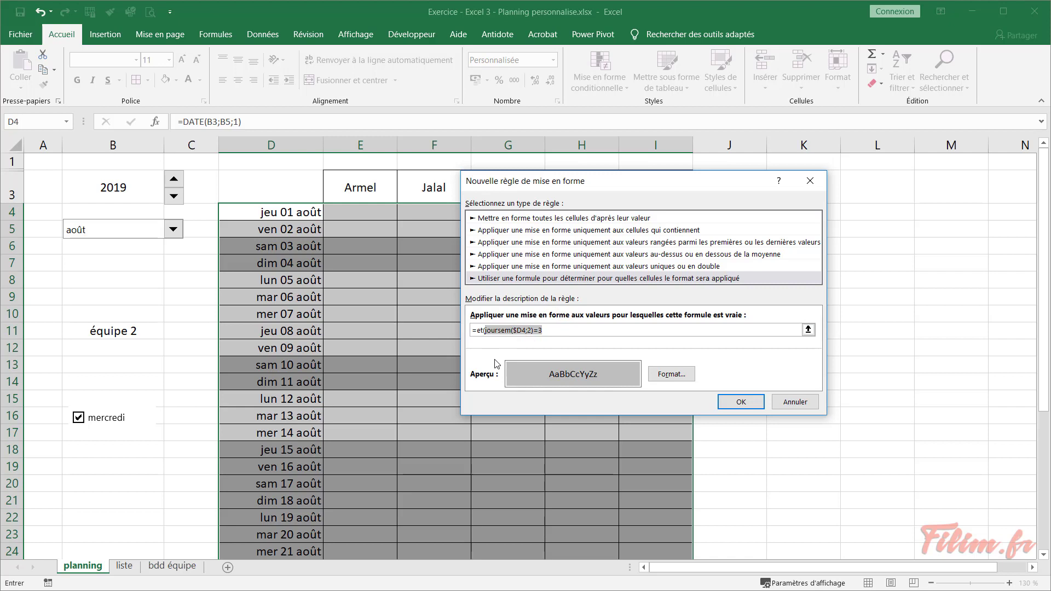
left_click(572, 331)
type(";")
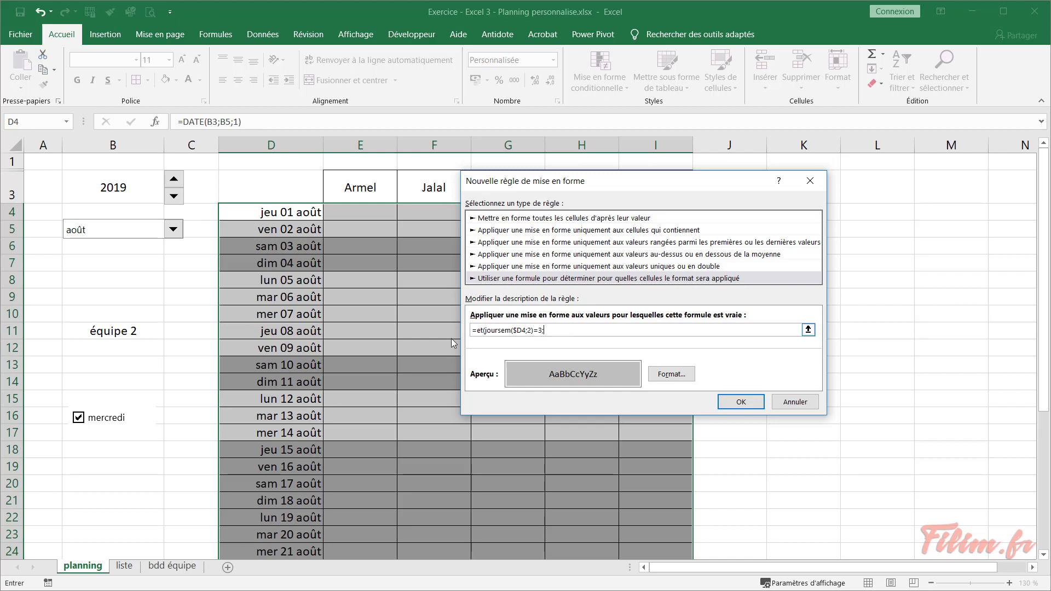
Add the second condition $B$16="vrai" and confirm the rule
left_click(161, 418)
type("=\"v")
type("rai")
left_click(739, 403)
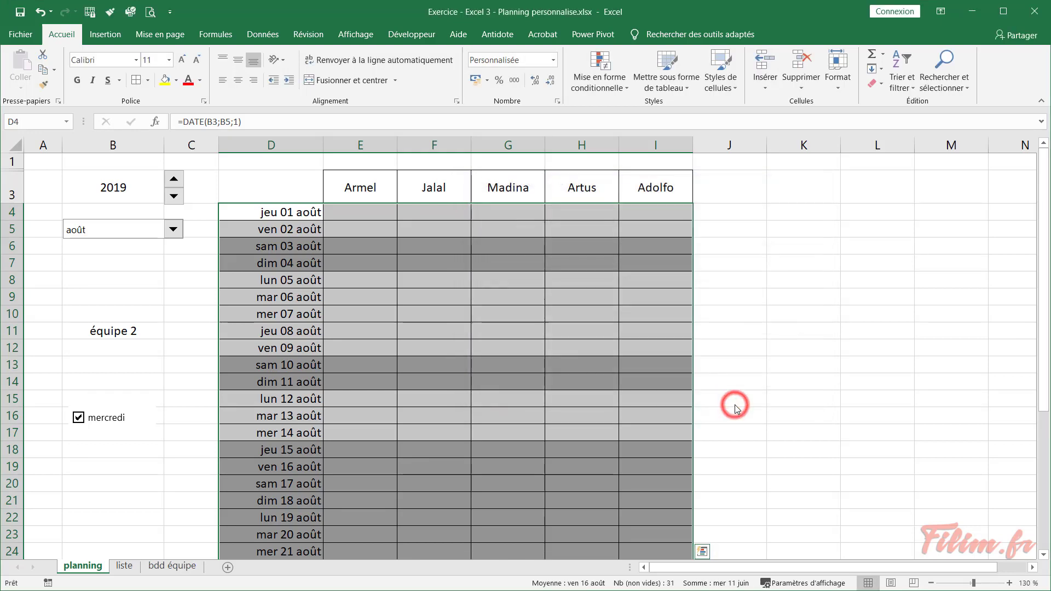
Check the Wednesday row for mer 07 août, selecting cell E10
left_click(550, 343)
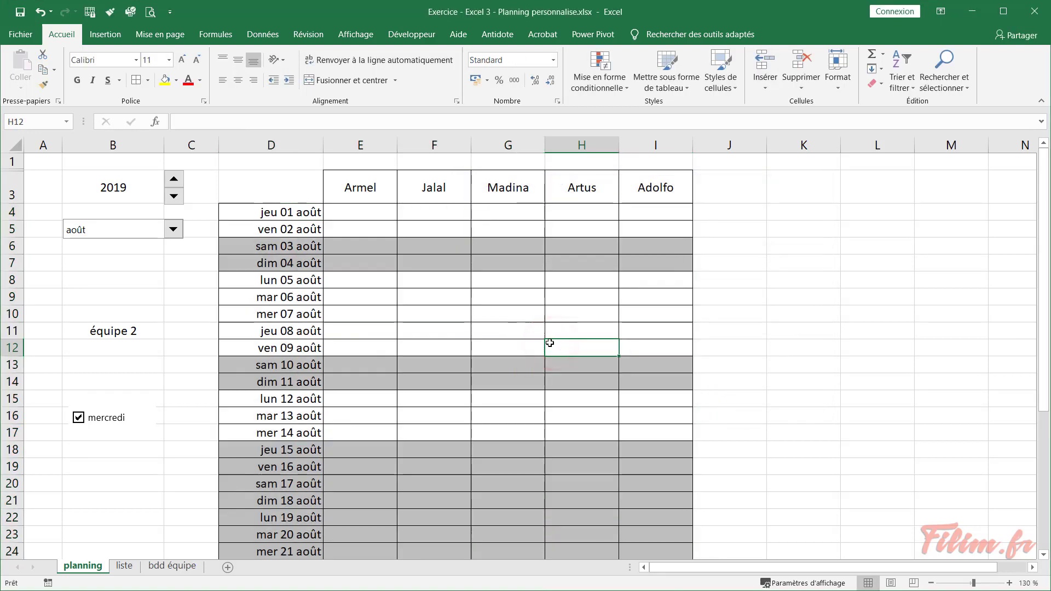
left_click(78, 418)
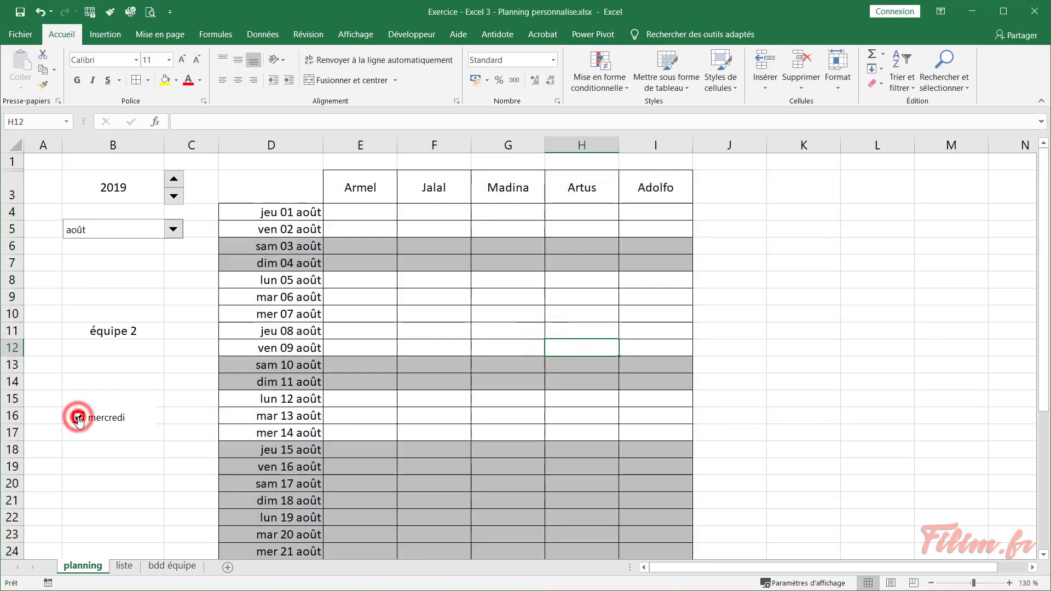
left_click(309, 318)
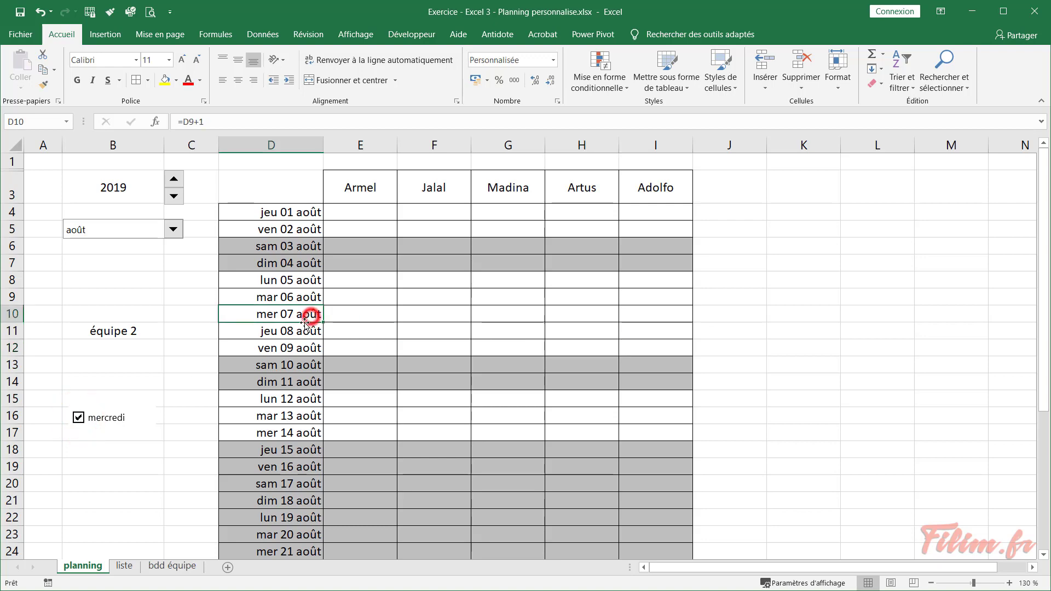
left_click(337, 313)
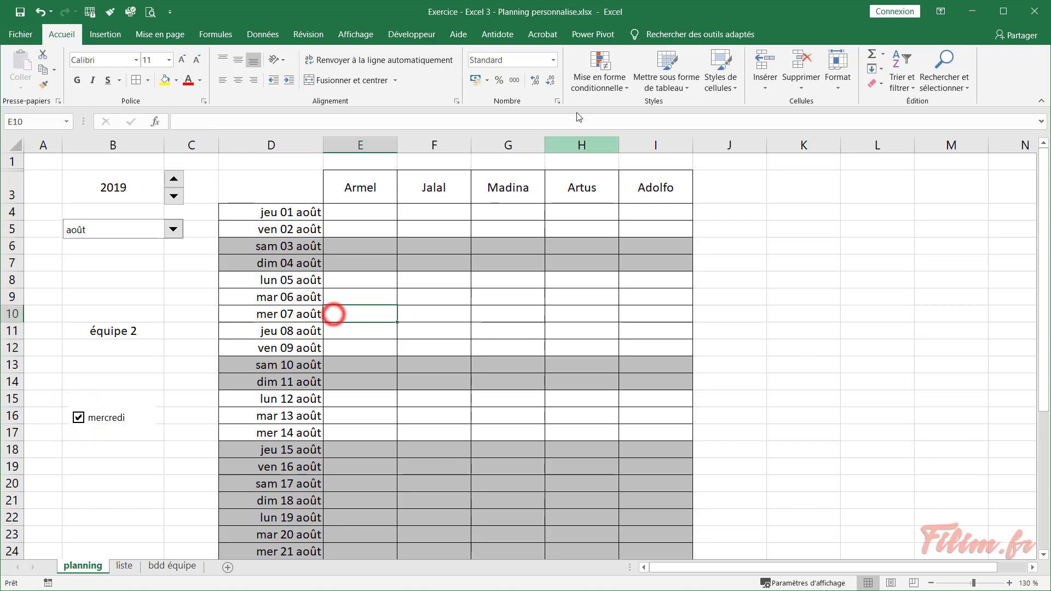
Change "vrai" to "VRAI" in the ET(JOURSEM…) rule formula and apply it
left_click(599, 82)
left_click(612, 284)
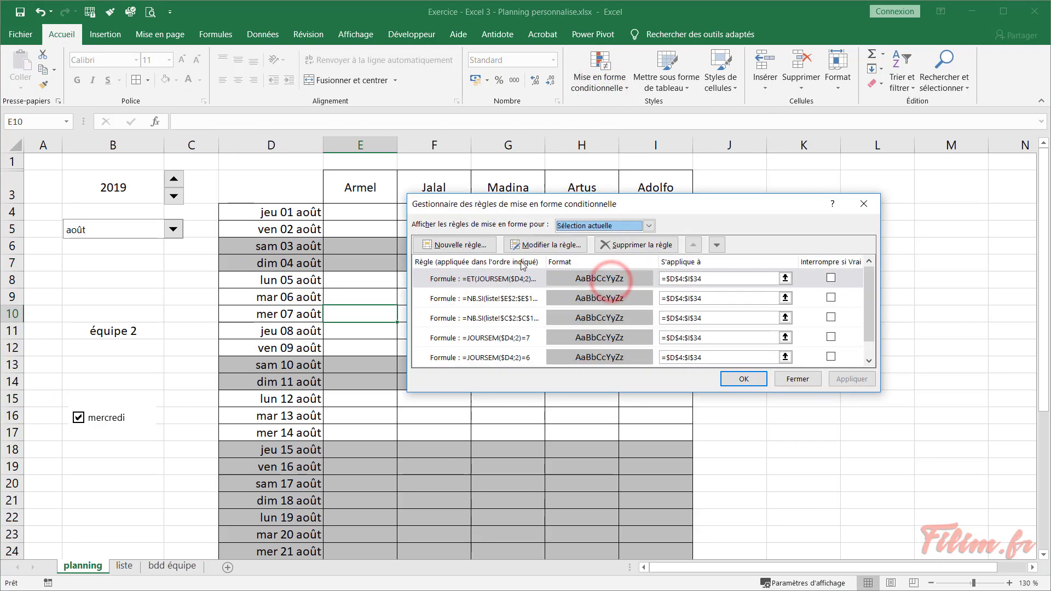
double_click(498, 284)
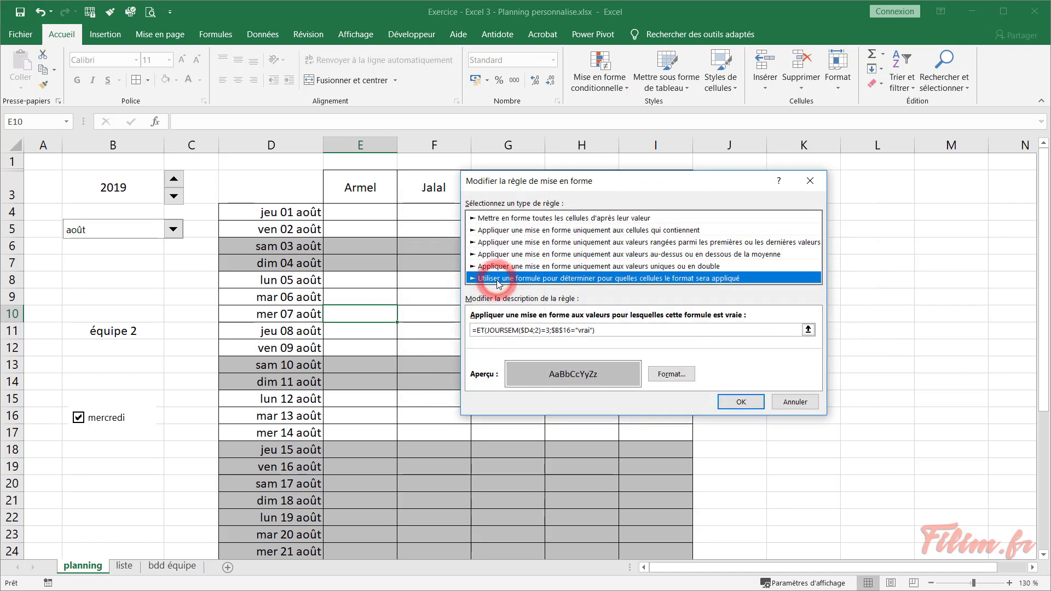
left_click(638, 332)
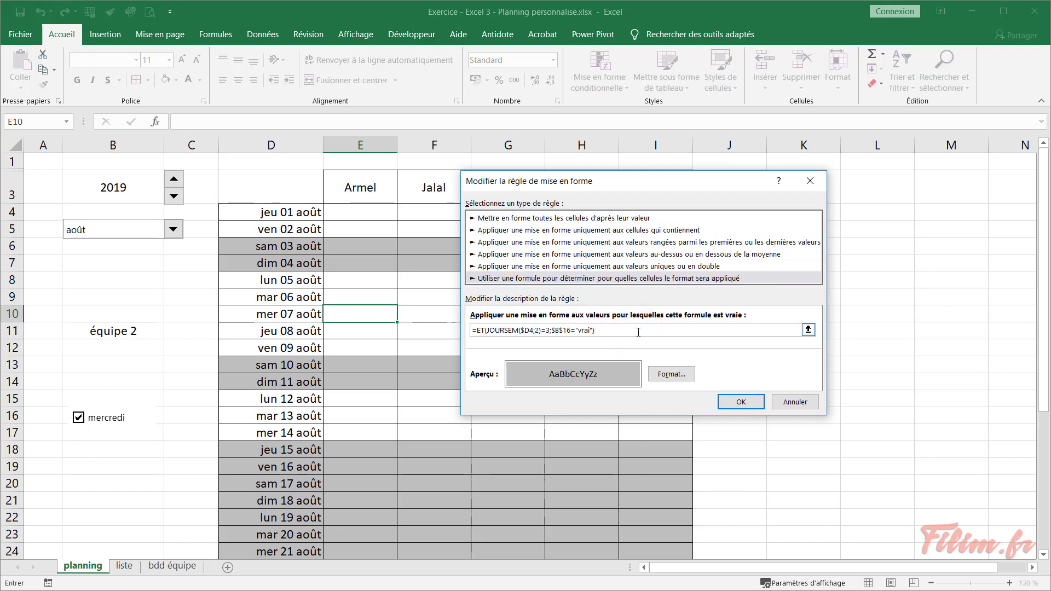
double_click(583, 329)
type("\"VRAI")
type("\"")
left_click(741, 402)
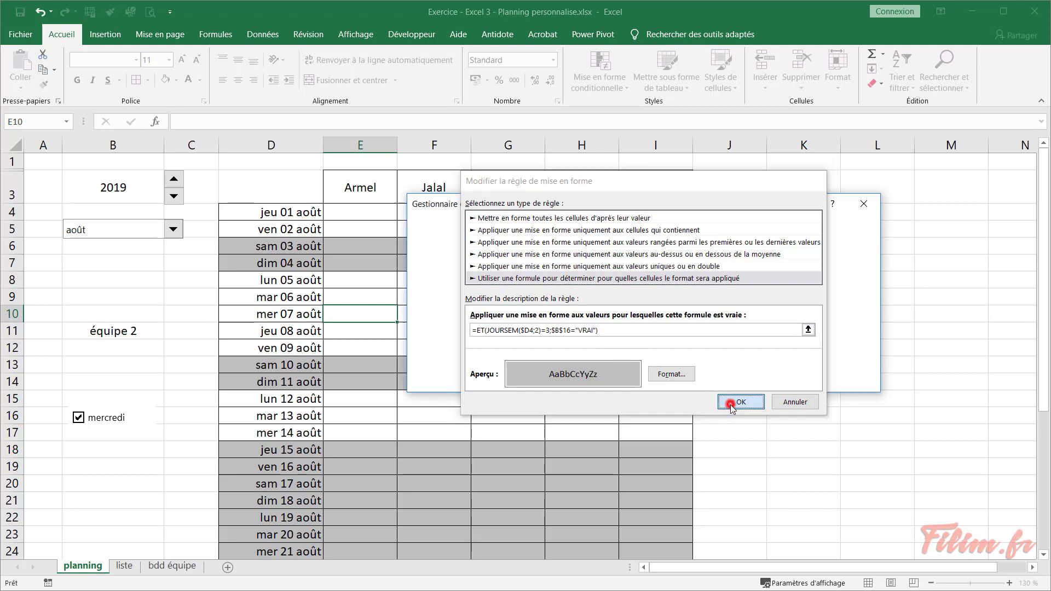
left_click(852, 380)
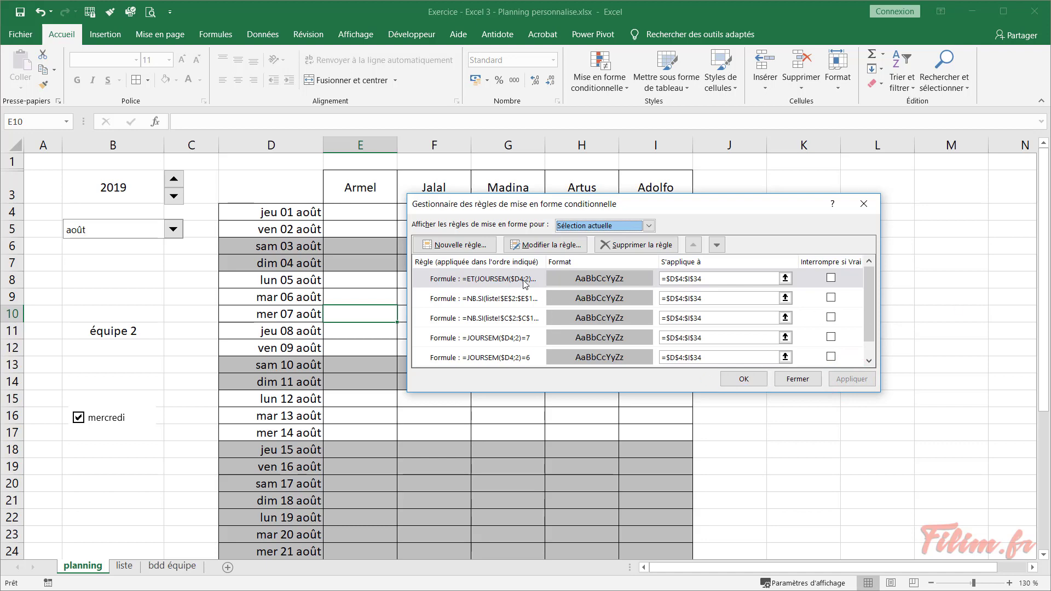
Review the Wednesday rule formula again, apply, and close the rules manager
double_click(525, 279)
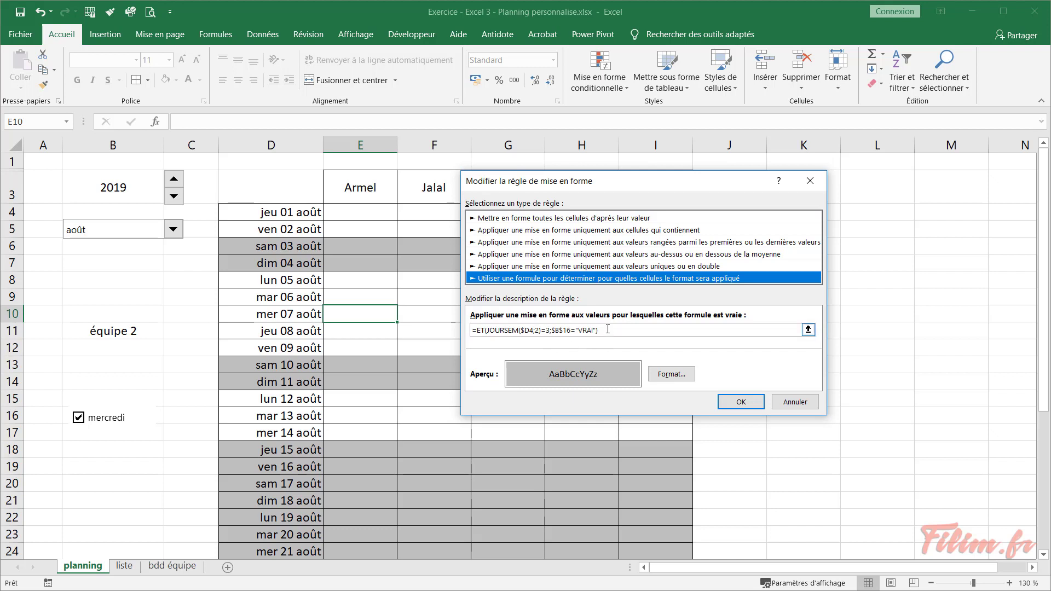
left_click_drag(607, 330, 477, 329)
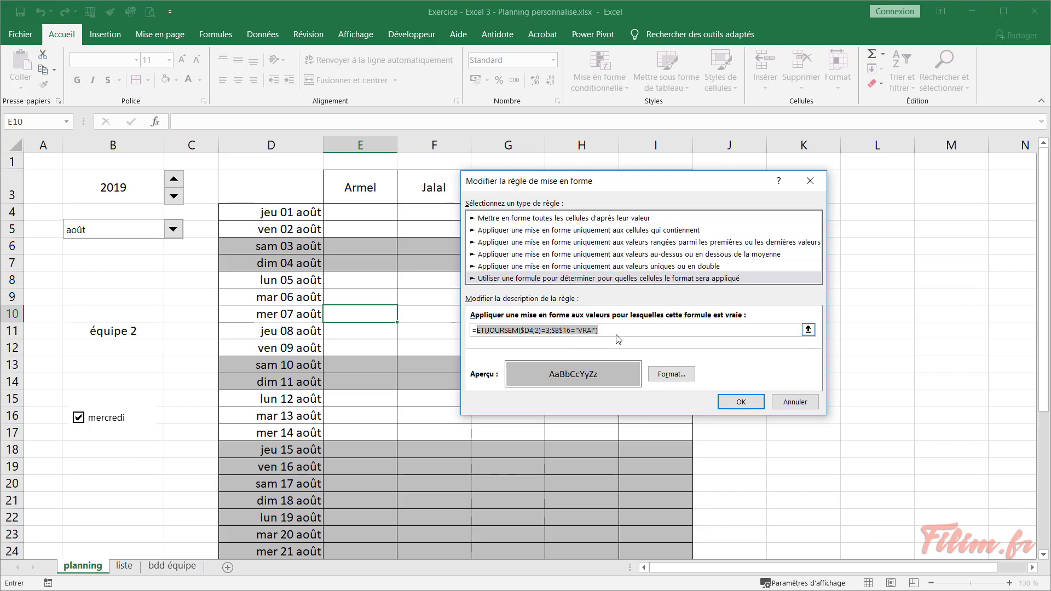
left_click(741, 402)
left_click(850, 378)
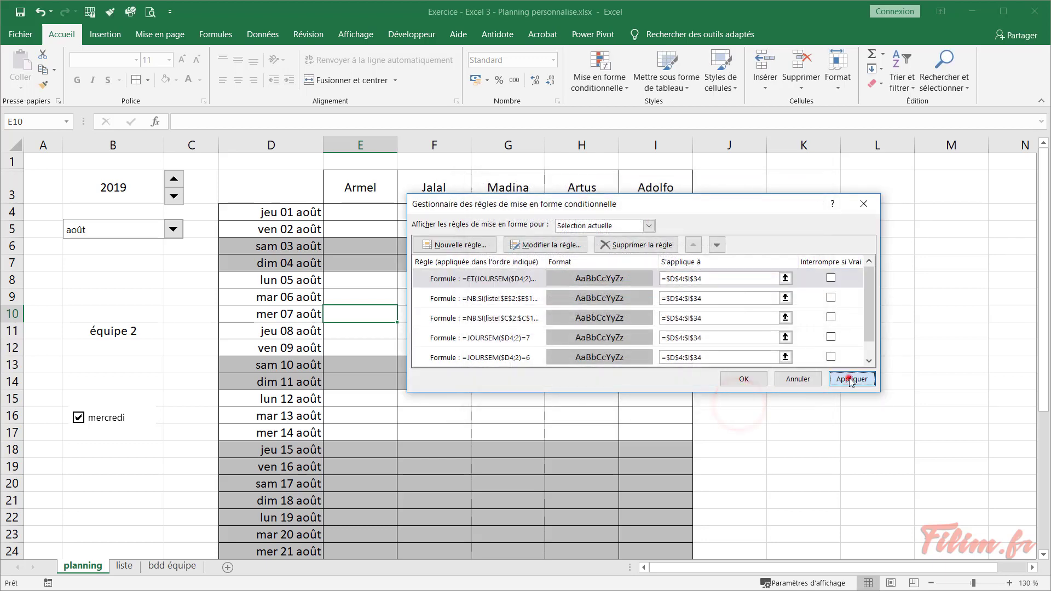
left_click(744, 378)
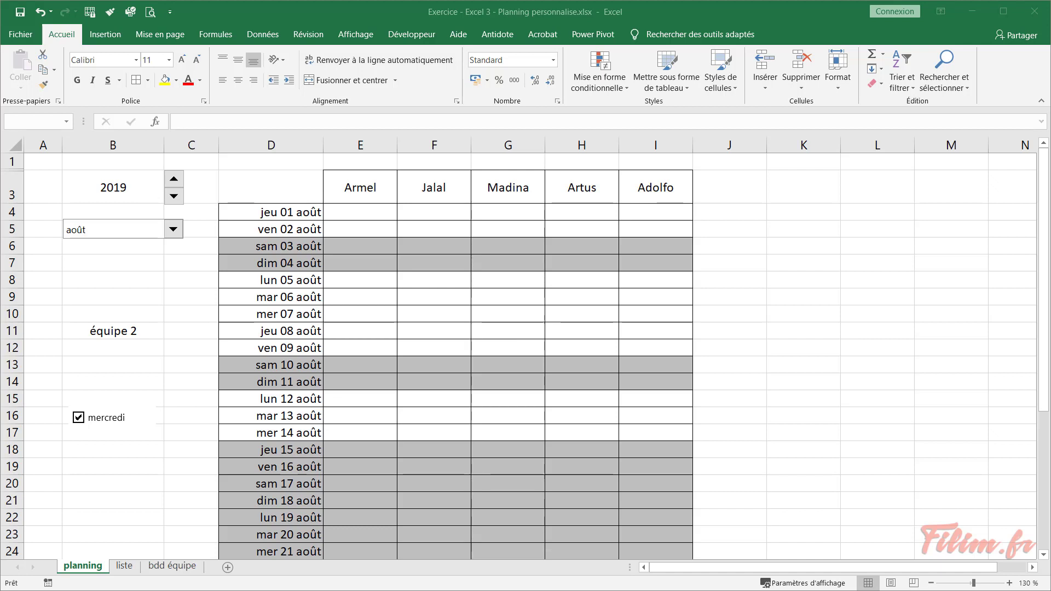
Move the mercredi checkbox down to reveal the VRAI value in B16
left_click(109, 419)
left_click(164, 419)
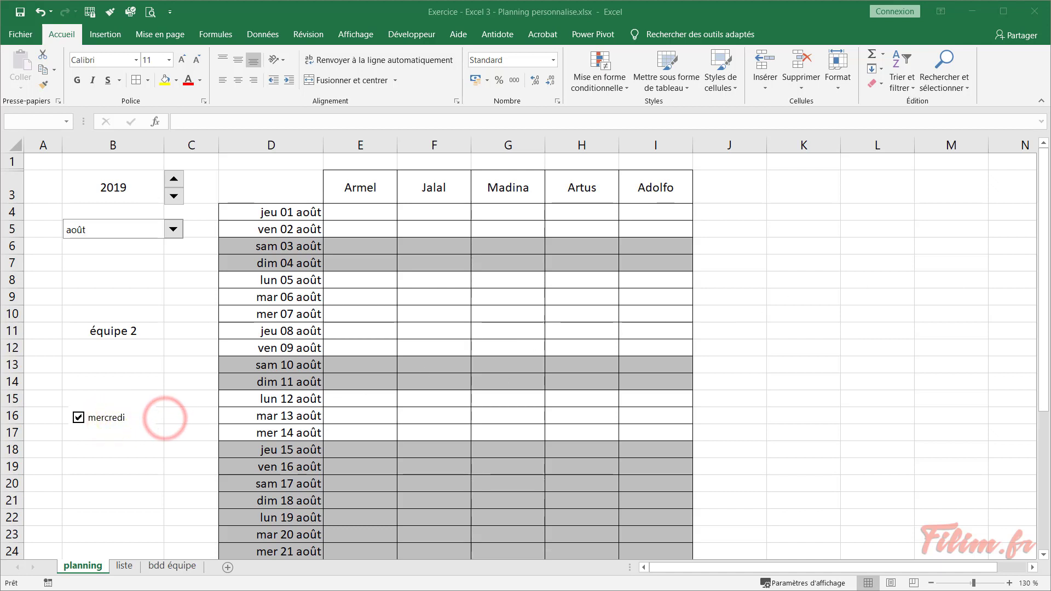
left_click(131, 419, "ctrl")
right_click(139, 410)
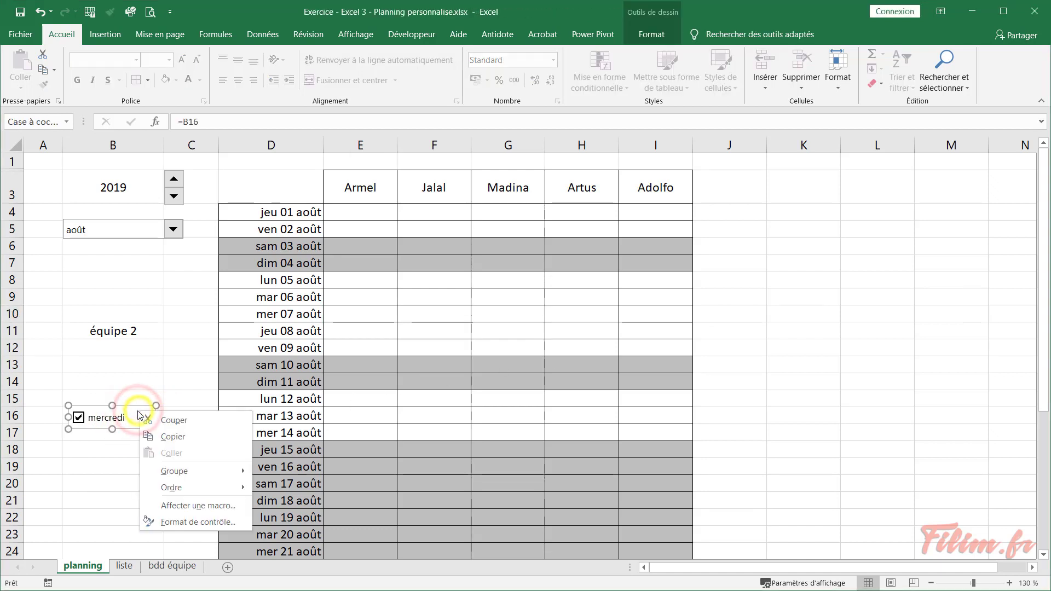
left_click(139, 411)
left_click_drag(144, 416, 142, 441)
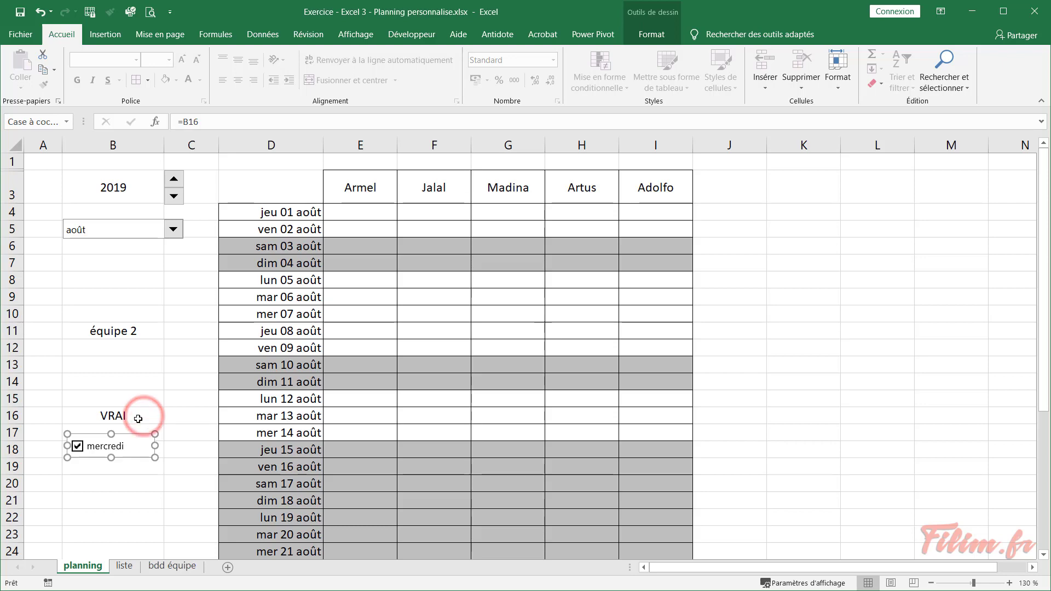
left_click(381, 241)
Edit the Wednesday rule to =ET(JOURSEM($D4;2)=3;$B$16=VRAI) and apply it
left_click(617, 80)
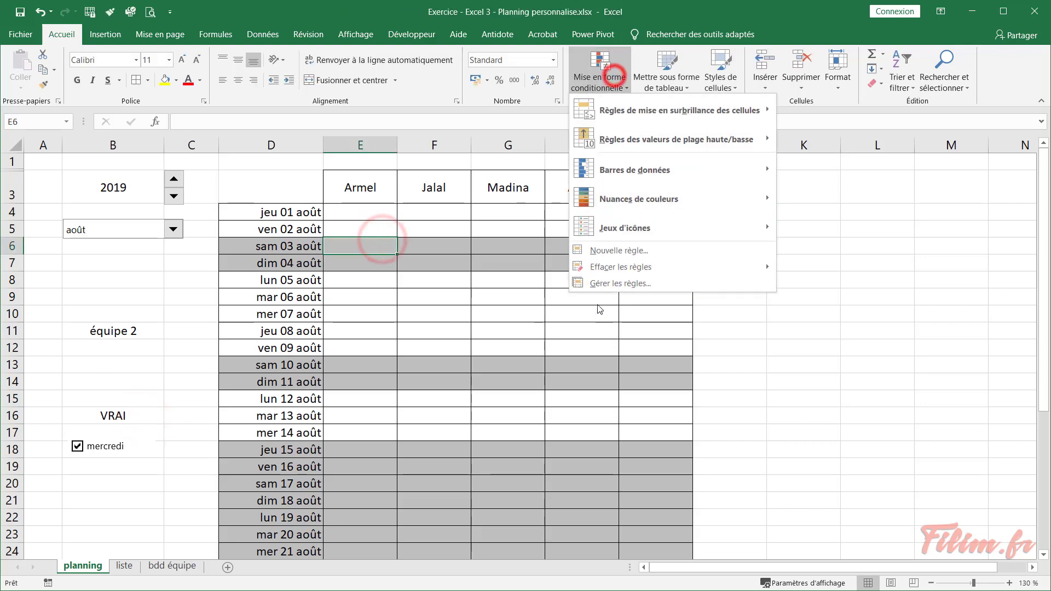
left_click(606, 285)
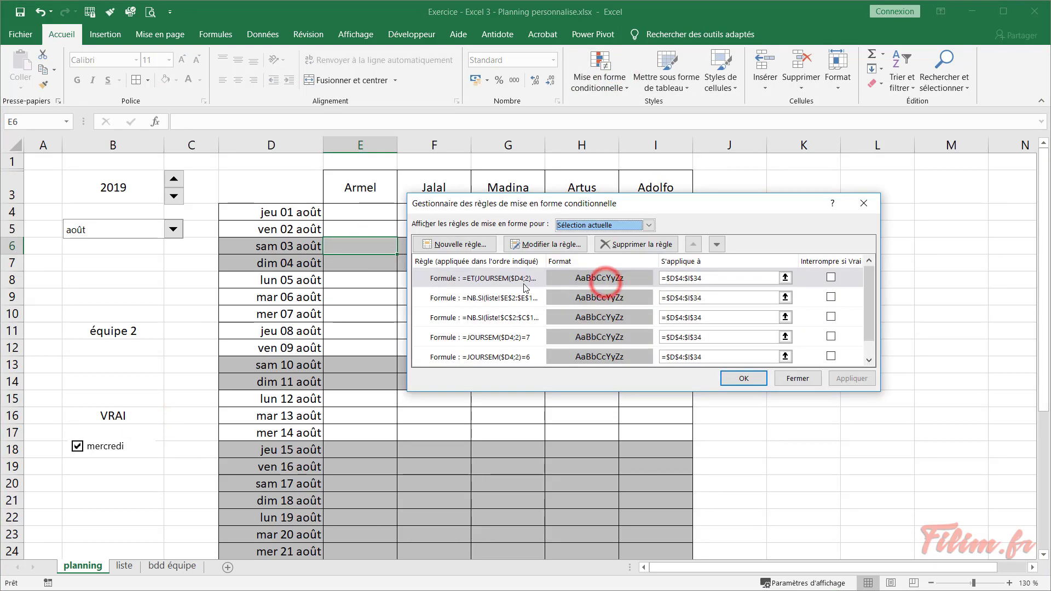
double_click(507, 281)
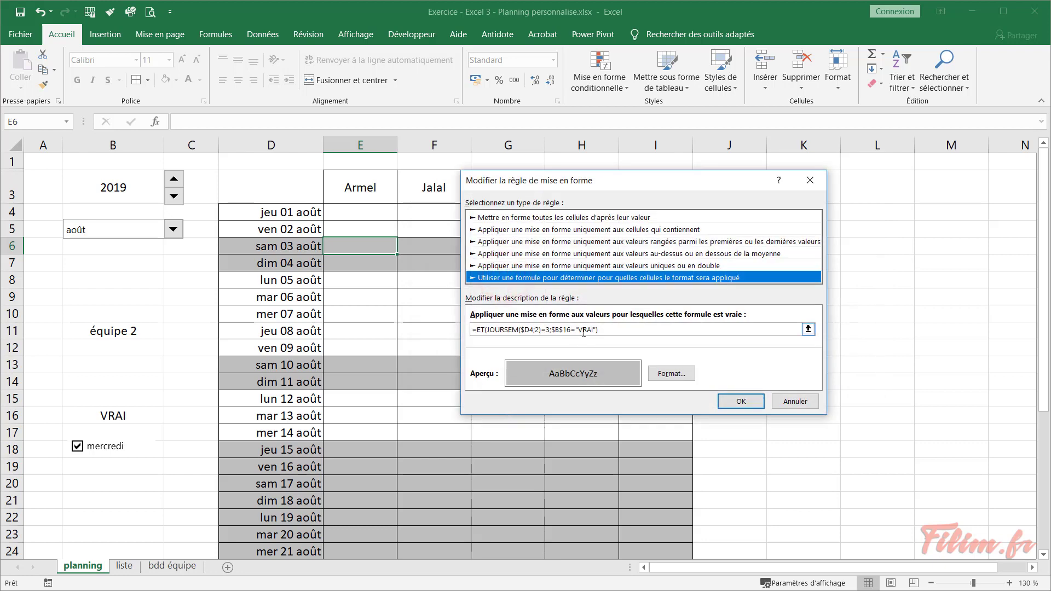
left_click(579, 331)
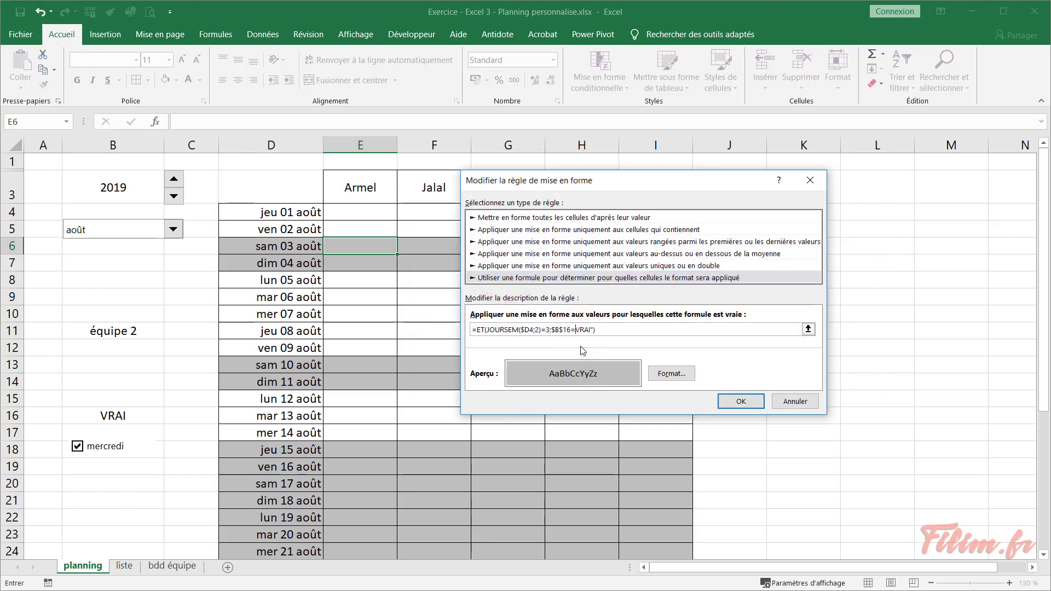
left_click_drag(582, 330, 588, 331)
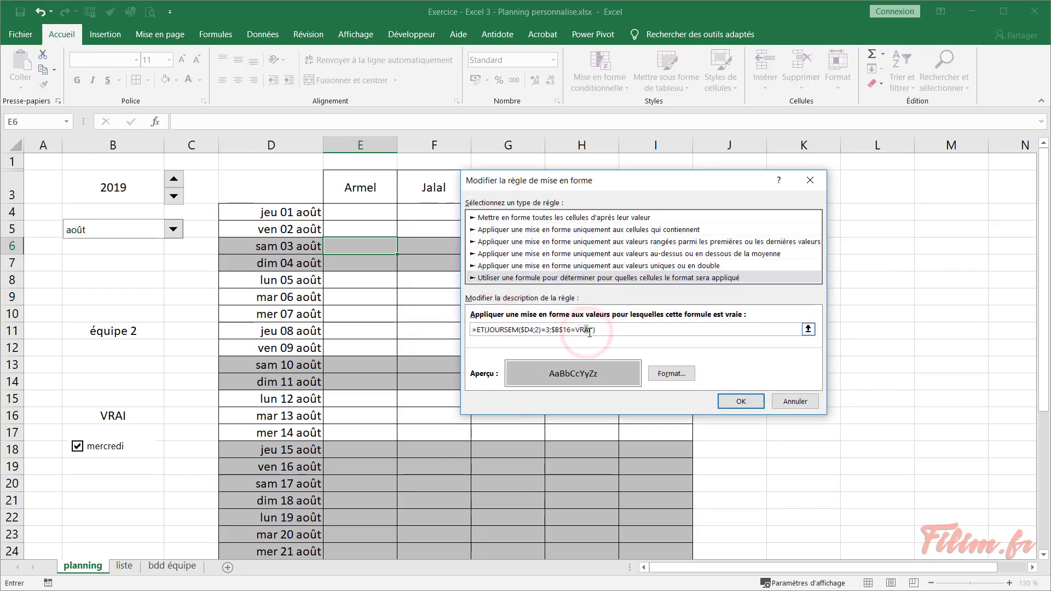
left_click(593, 331)
type(")")
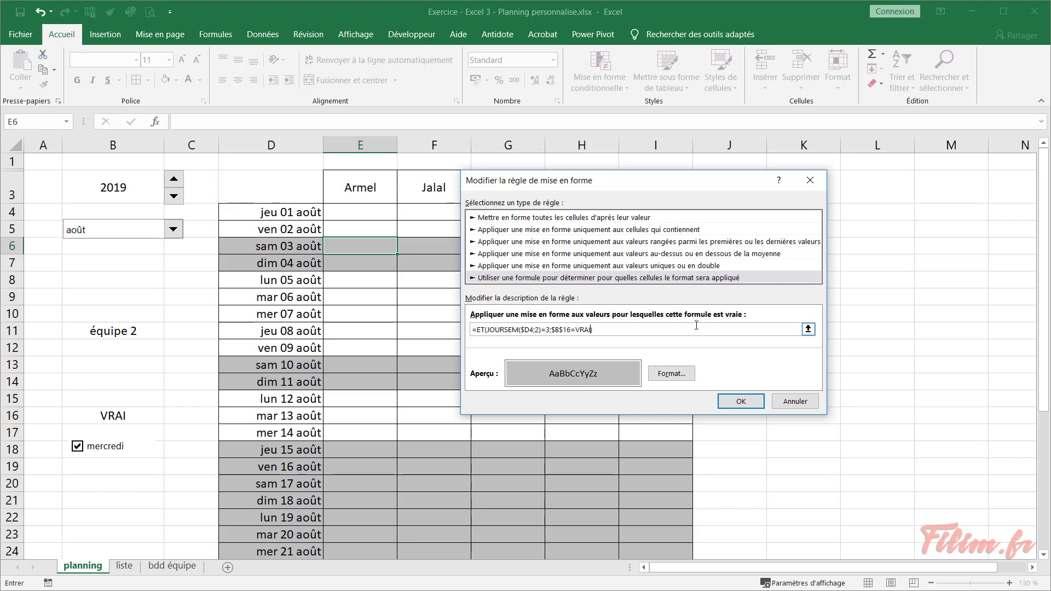
left_click(738, 405)
left_click(849, 379)
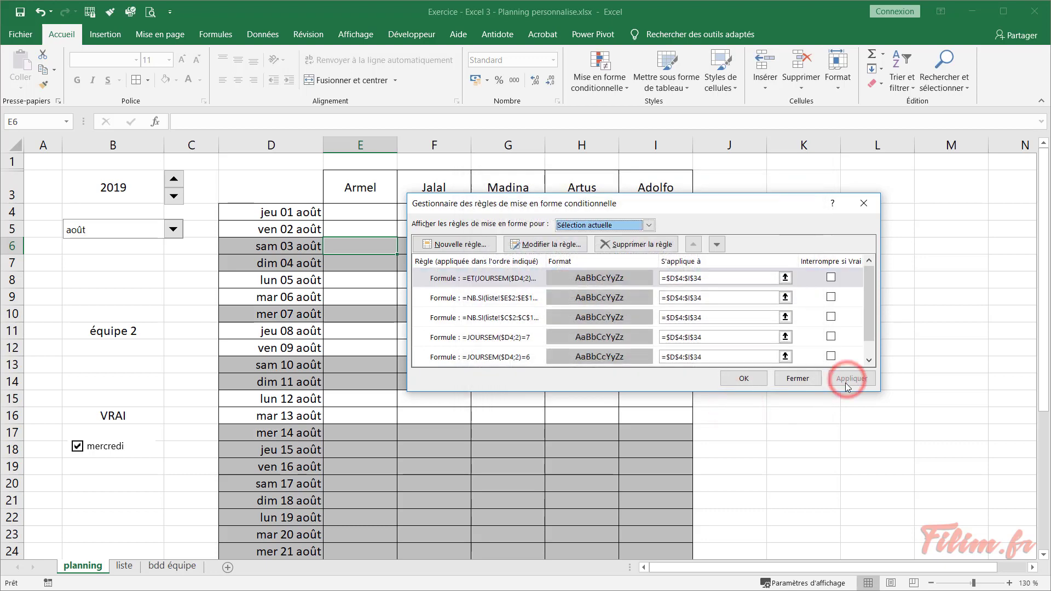
left_click(744, 379)
Move the mercredi checkbox back up over row 16 and tick it
right_click(134, 449)
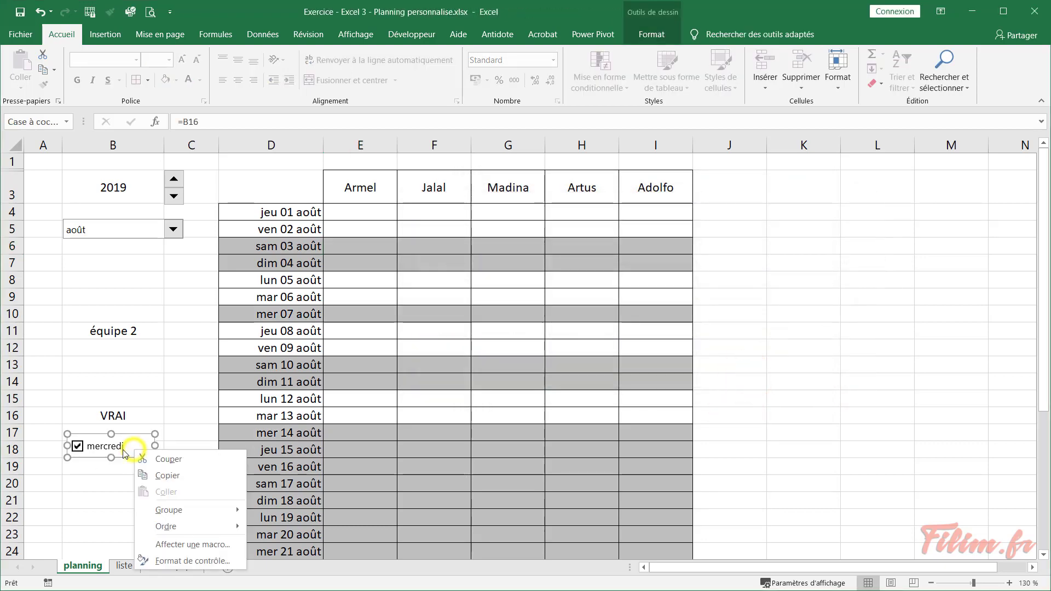
left_click_drag(123, 451, 135, 407)
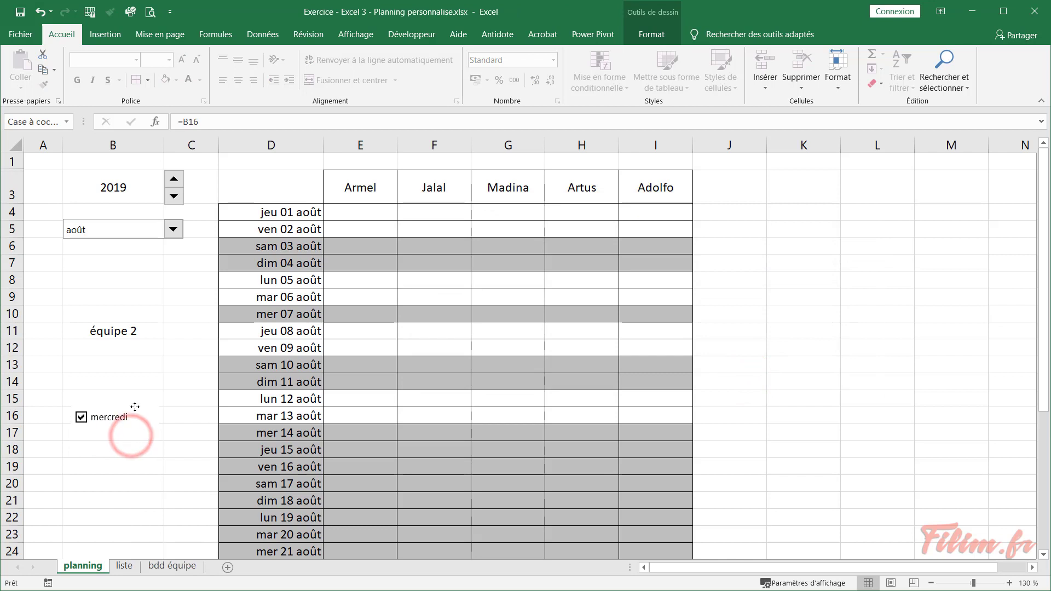
left_click(122, 455)
left_click(81, 417)
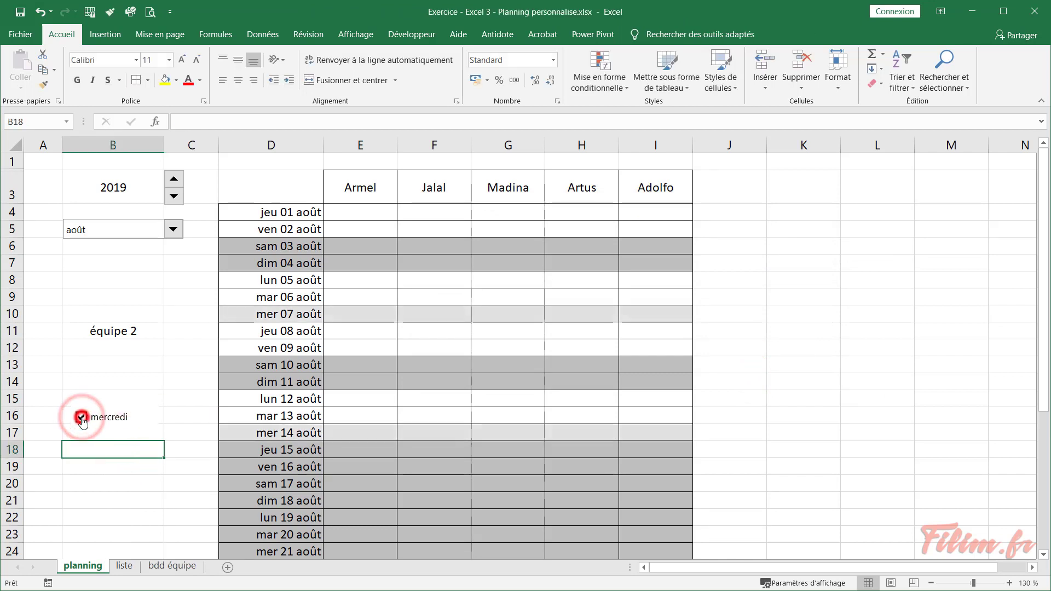
Switch the planning month to janvier and toggle the Wednesday highlighting to confirm
left_click(173, 229)
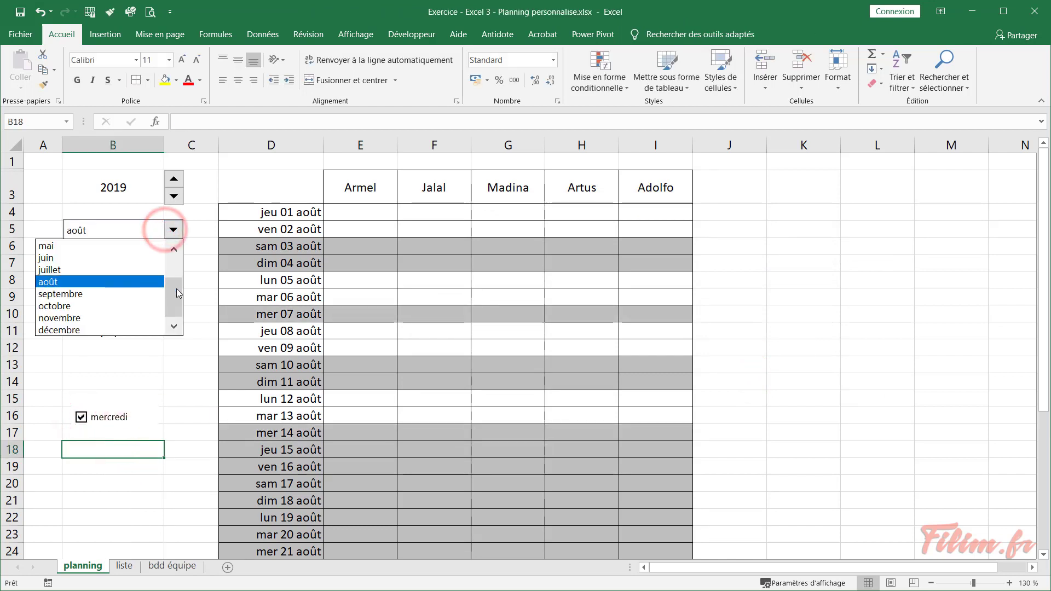
left_click_drag(176, 288, 176, 269)
left_click(129, 246)
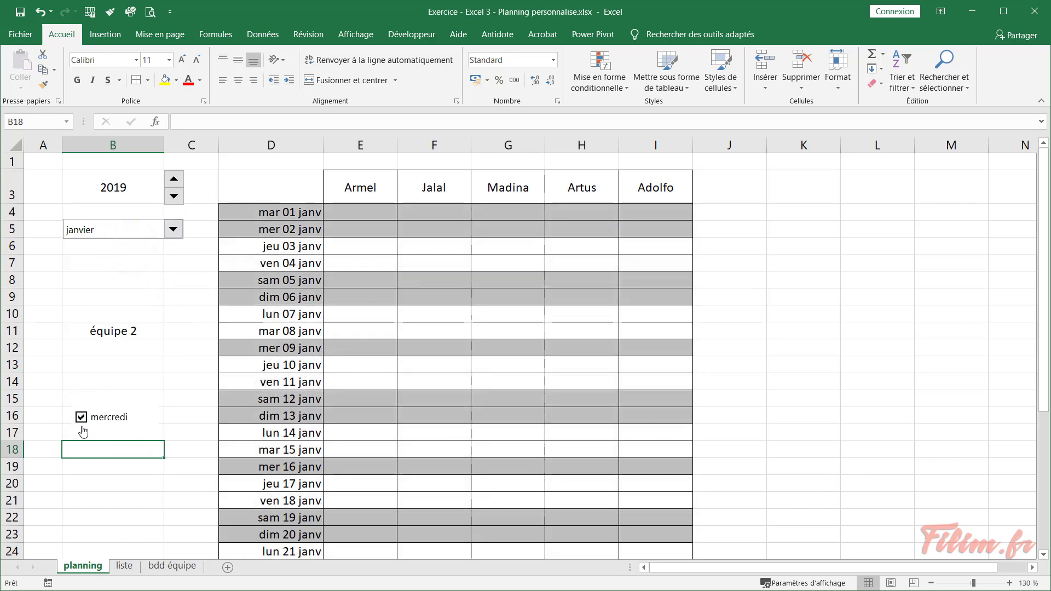
left_click(81, 417)
left_click(81, 418)
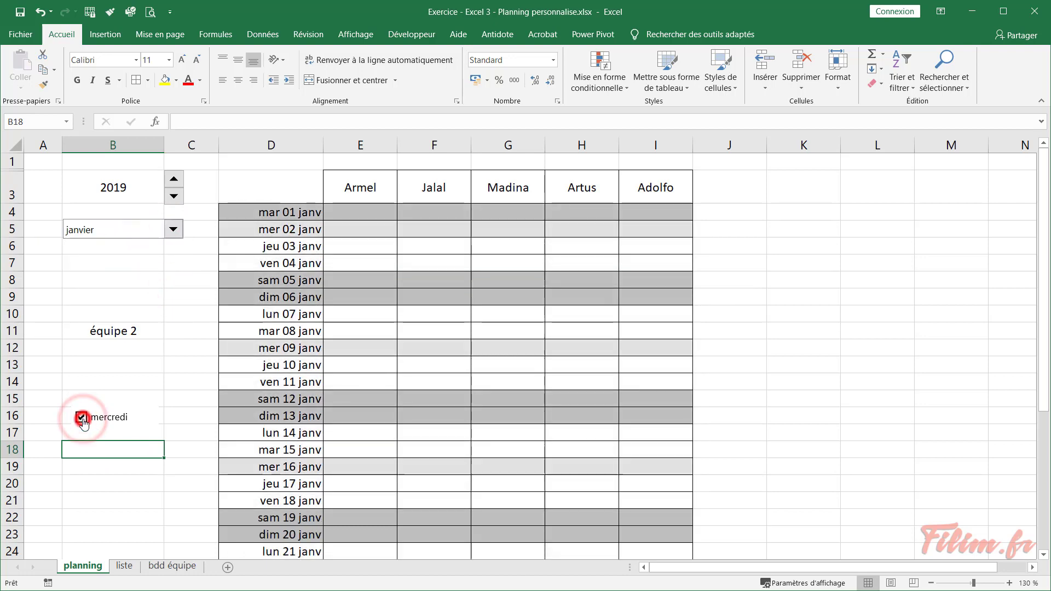
left_click(393, 386)
scroll(394, 386, "down", 3)
scroll(395, 386, "down", 3)
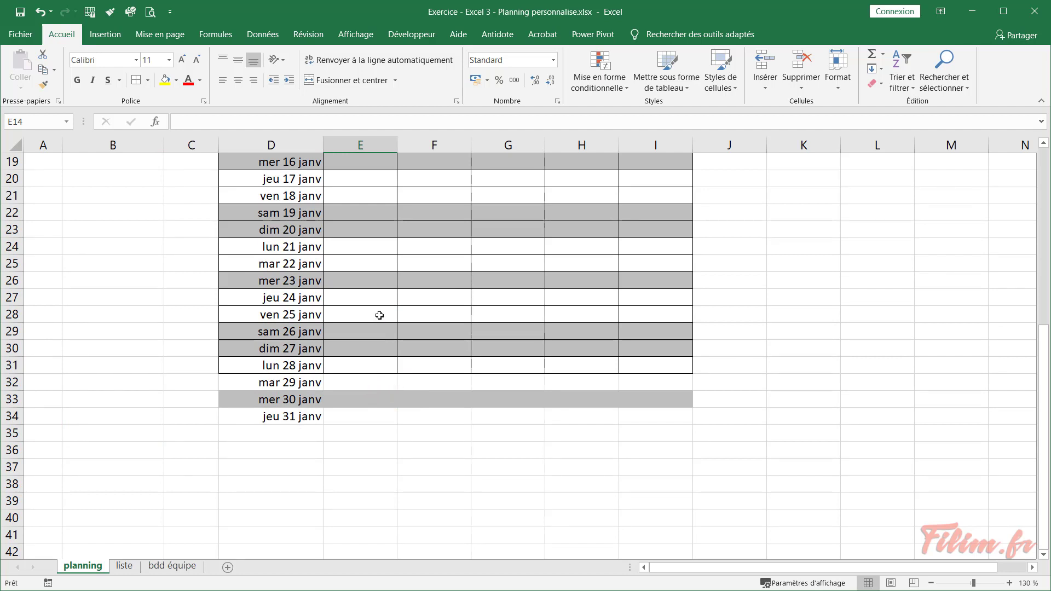
Select D32:I34 and start a new formula-based conditional formatting rule
left_click_drag(287, 382, 641, 413)
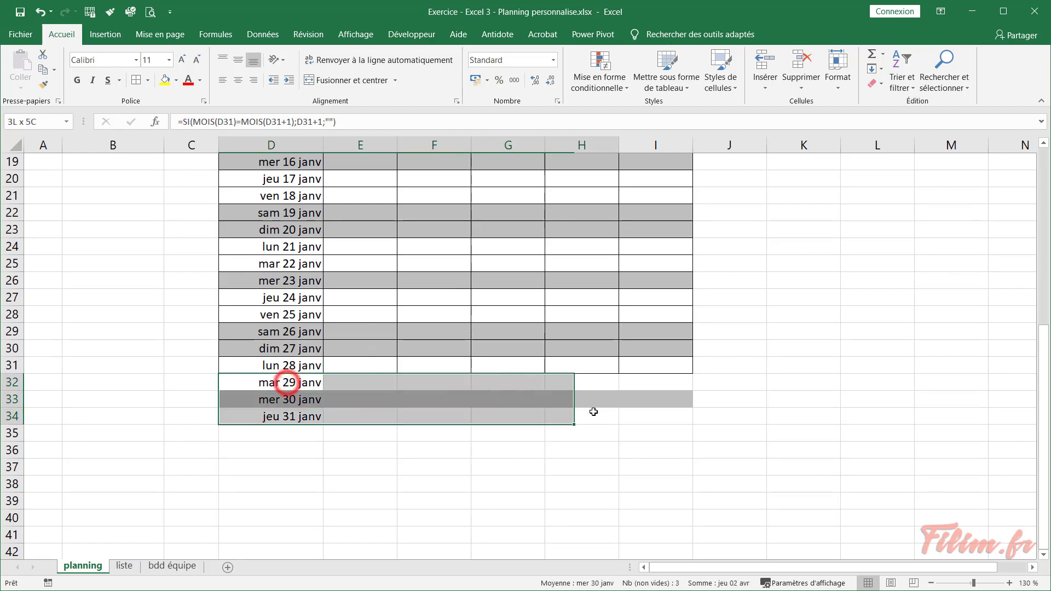
left_click(736, 386)
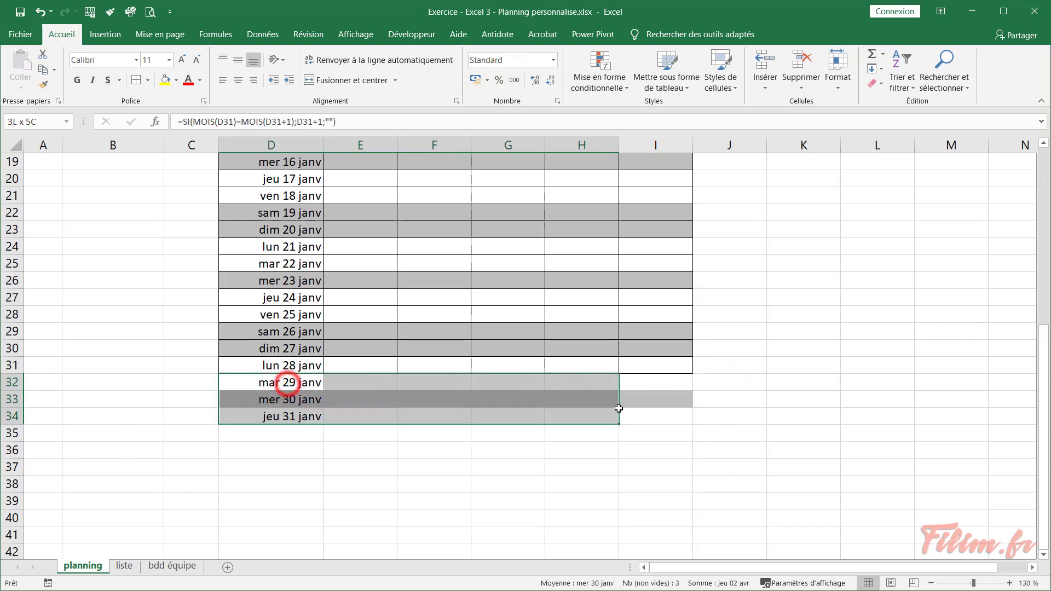
left_click_drag(295, 386, 633, 415)
left_click(597, 94)
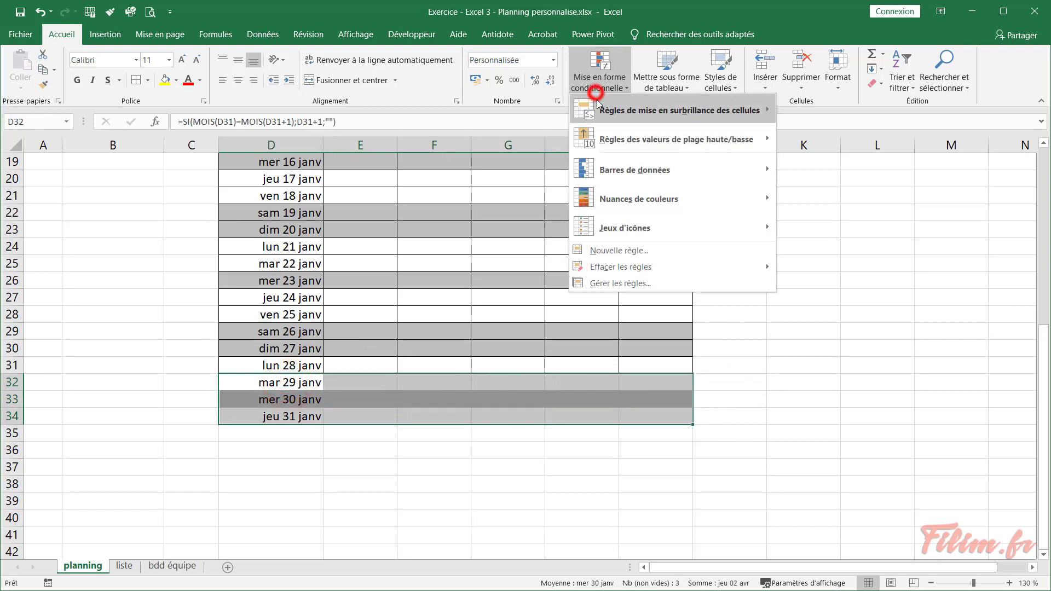
left_click(620, 283)
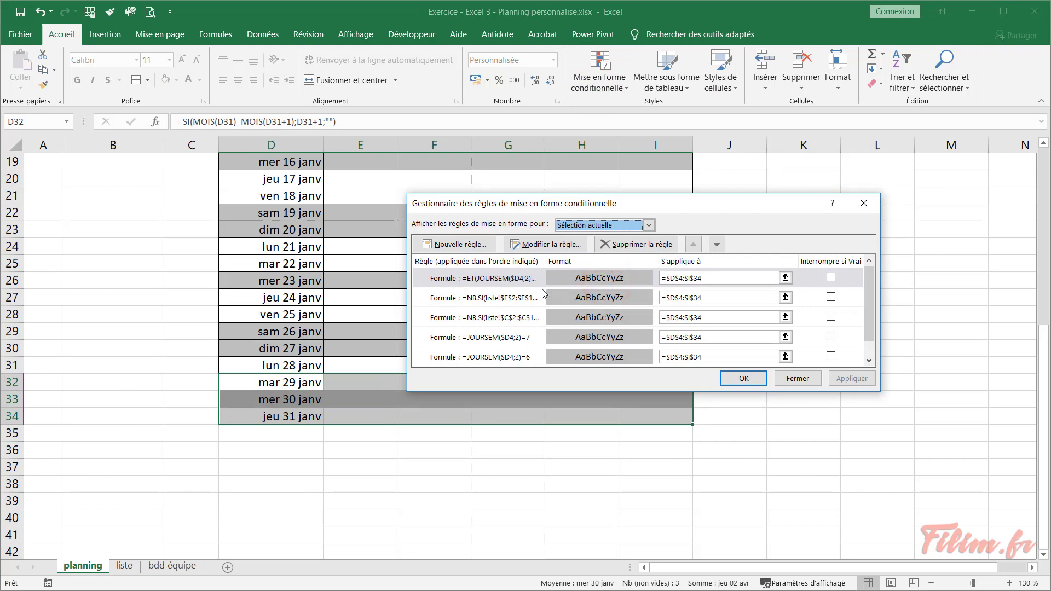
left_click(460, 244)
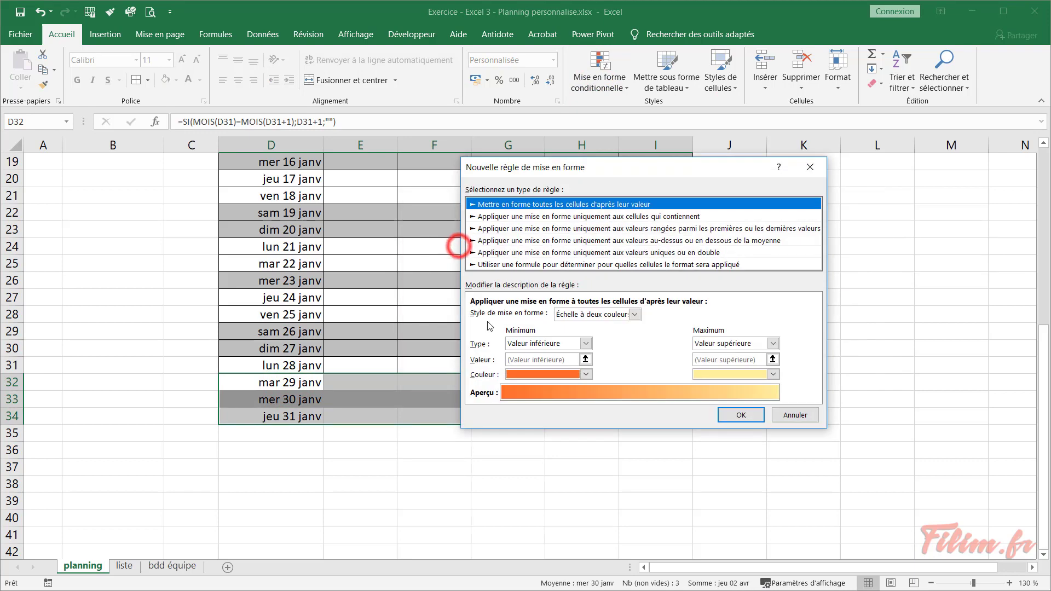
left_click(536, 265)
Give the new rule an outline border format
left_click(518, 315)
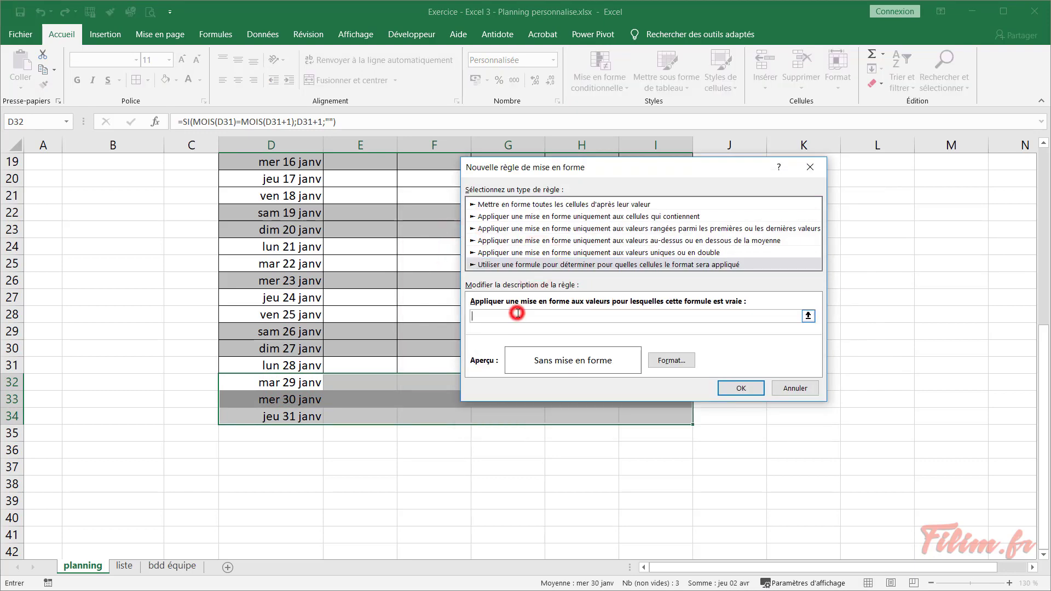
left_click(671, 360)
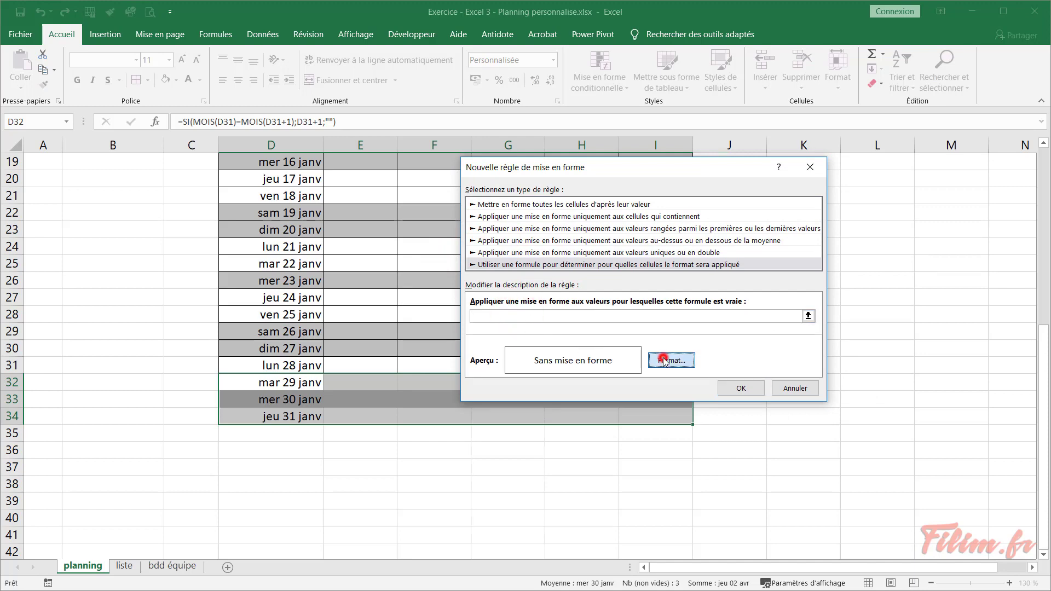
left_click(560, 125)
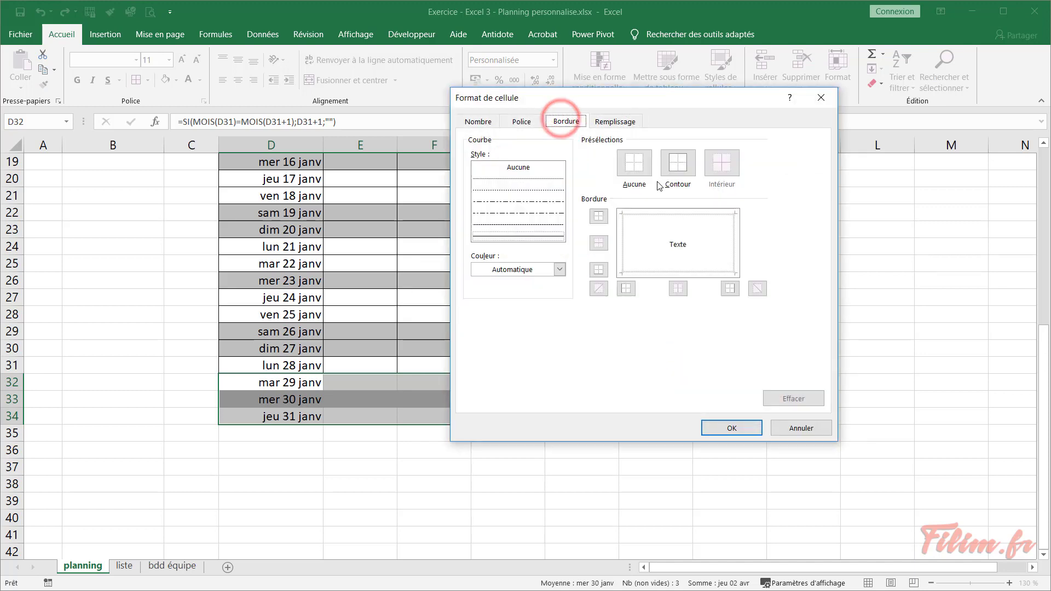
left_click(685, 165)
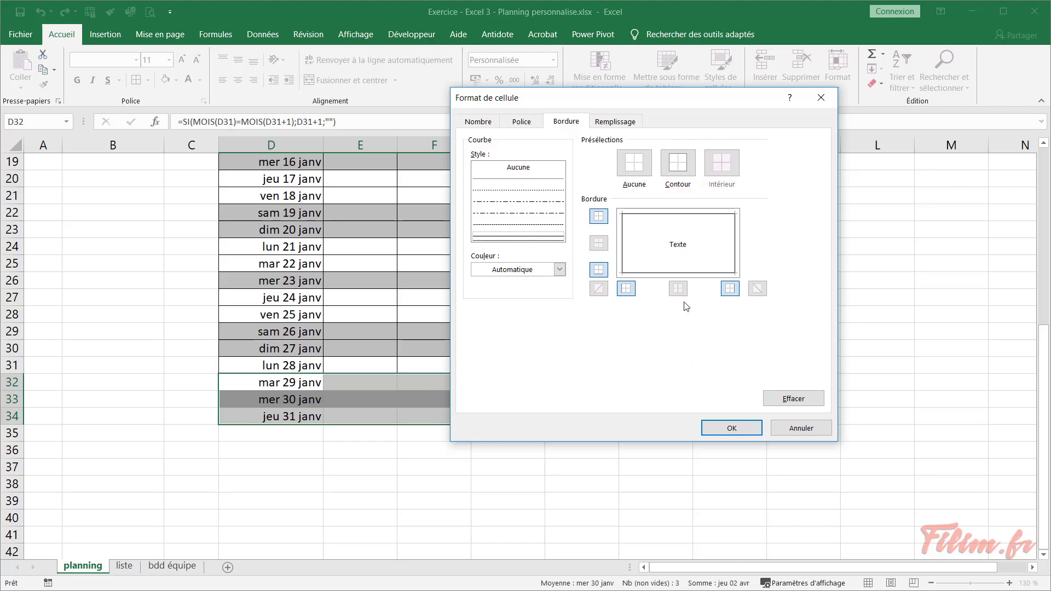
left_click(732, 429)
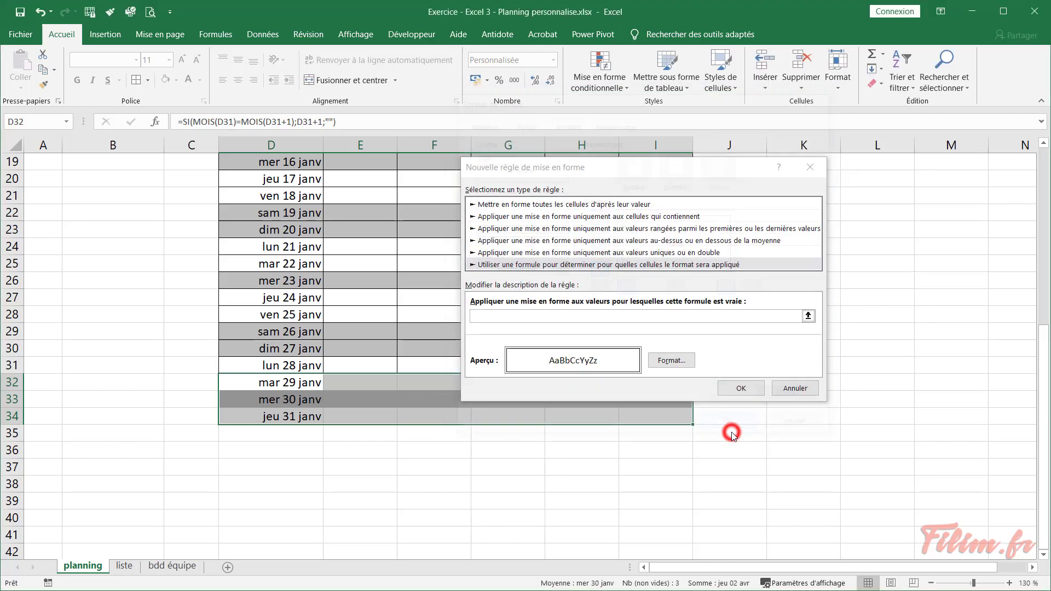
Enter the rule condition =MOIS($D32)=MOIS($D$31)
left_click(531, 316)
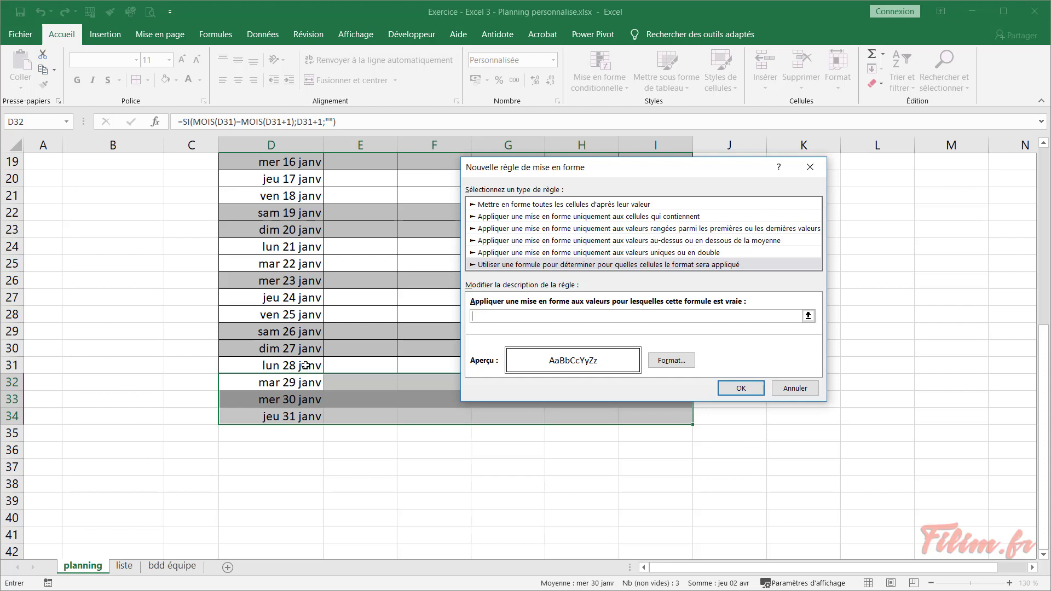
type("=mois(")
left_click(280, 382)
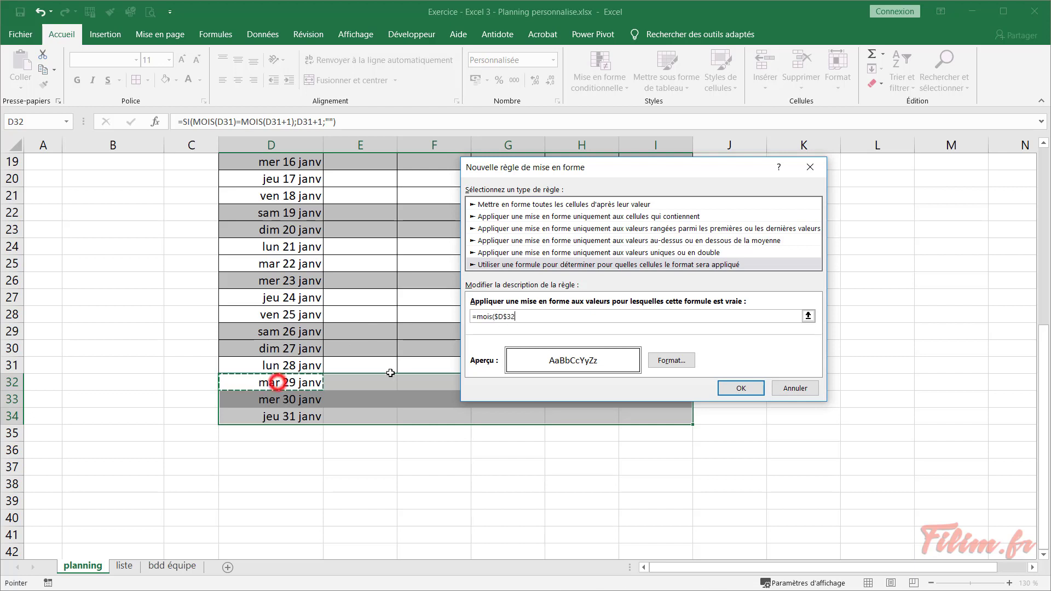
left_click(505, 316)
key("BackSpace")
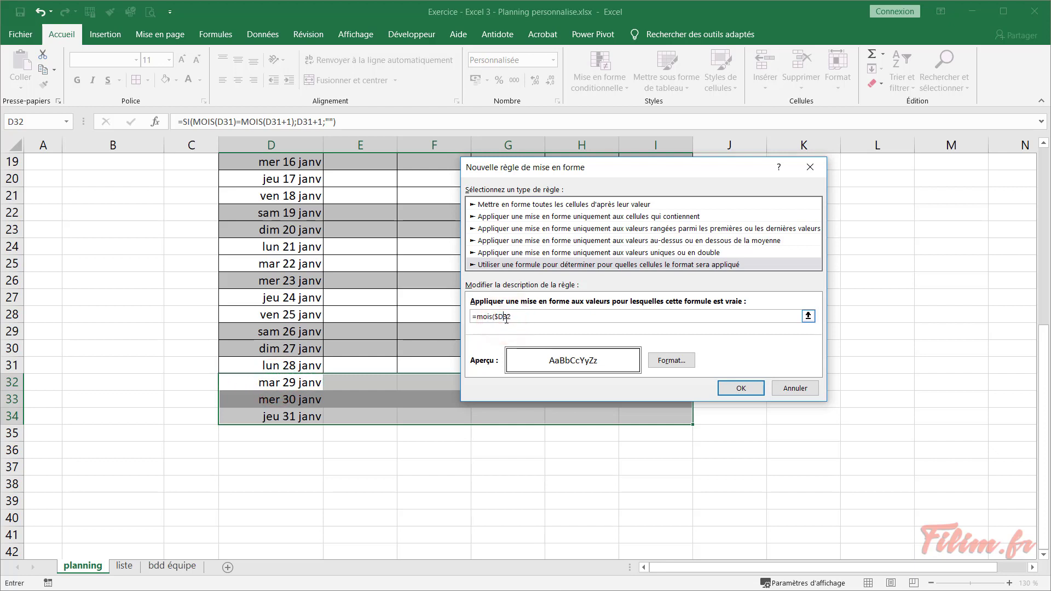
type(")=mois(")
left_click(279, 365)
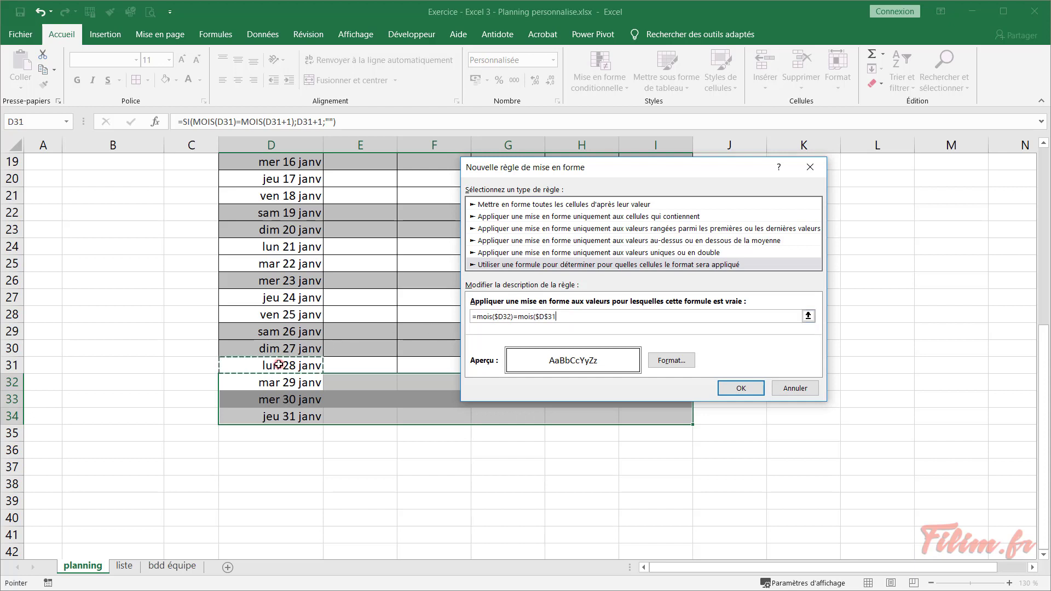
type(")")
Reset the outline border, then confirm the rule and apply it to $D$32:$I$34
left_click(671, 360)
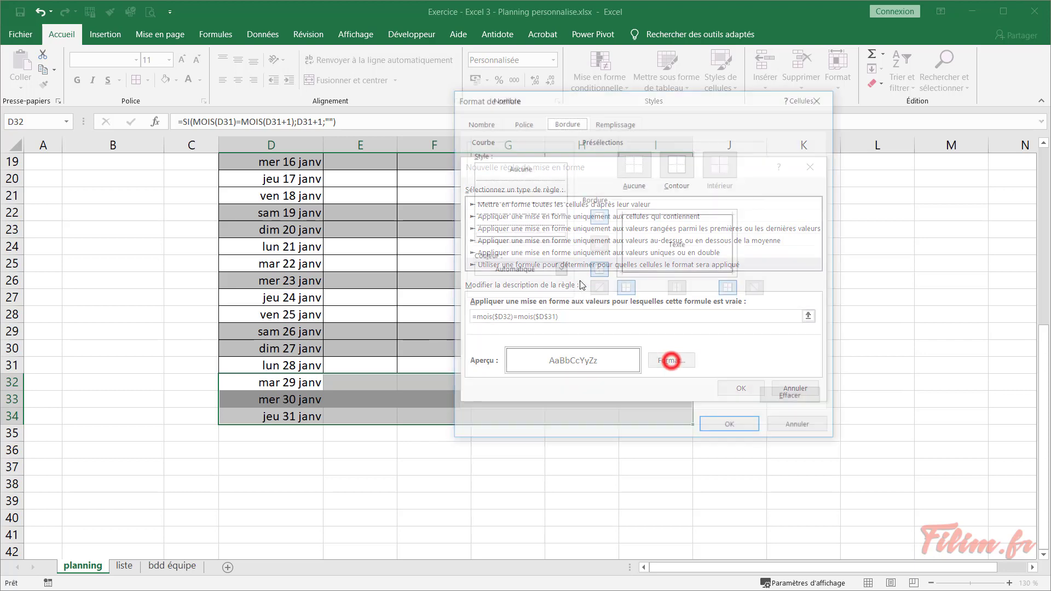
left_click(684, 163)
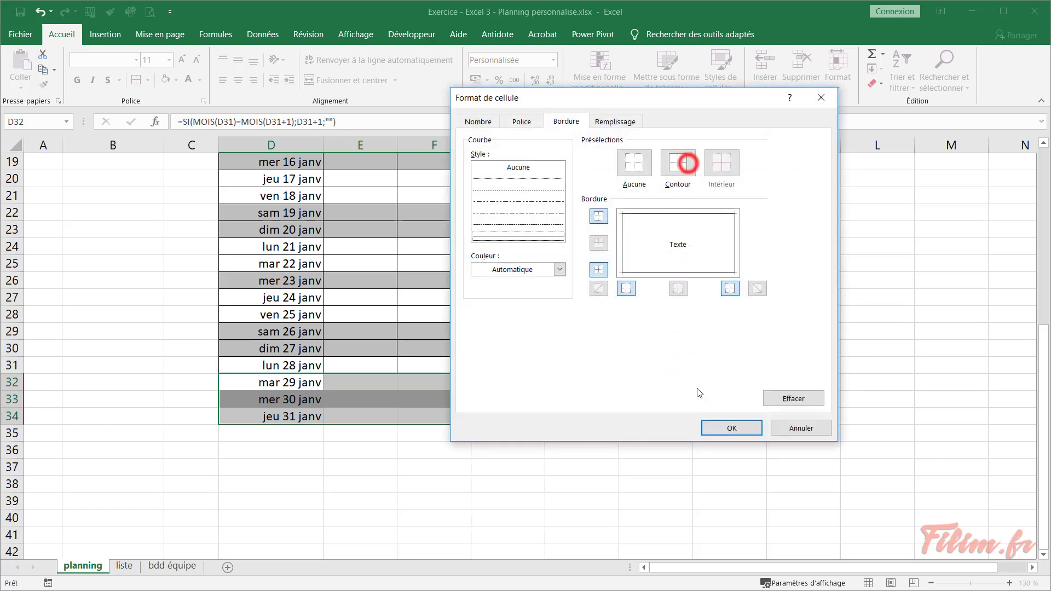
left_click(731, 428)
left_click(738, 384)
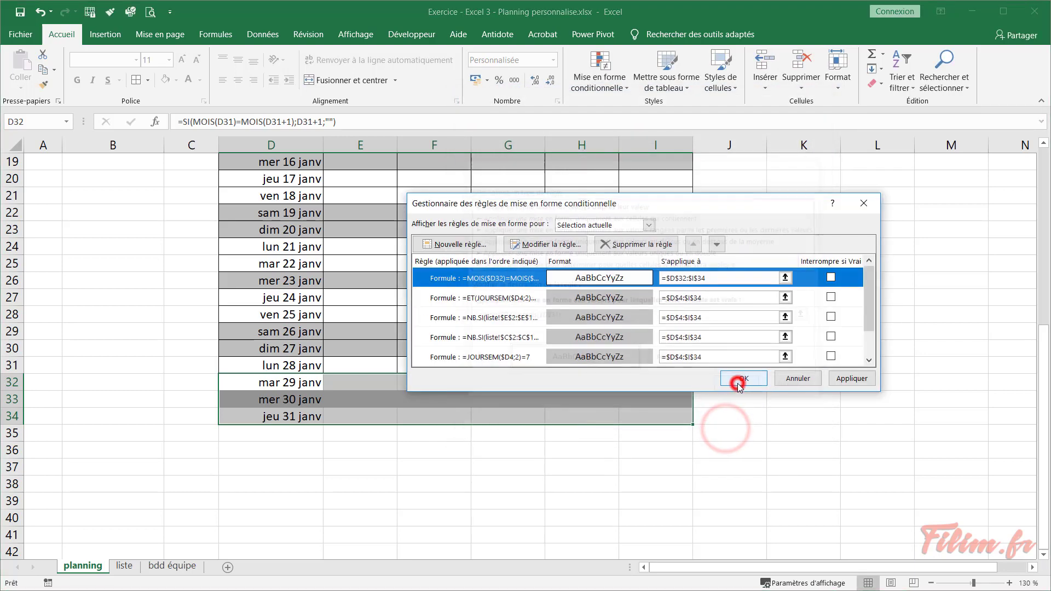
left_click(848, 379)
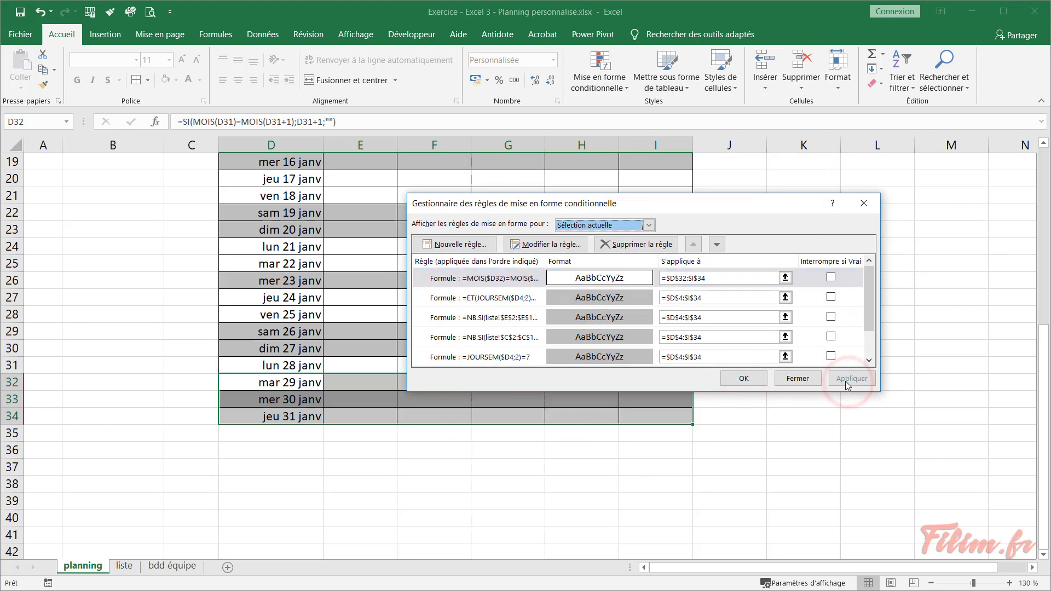
Close the rules manager and test the planning on février and avril
left_click(743, 378)
left_click(761, 333)
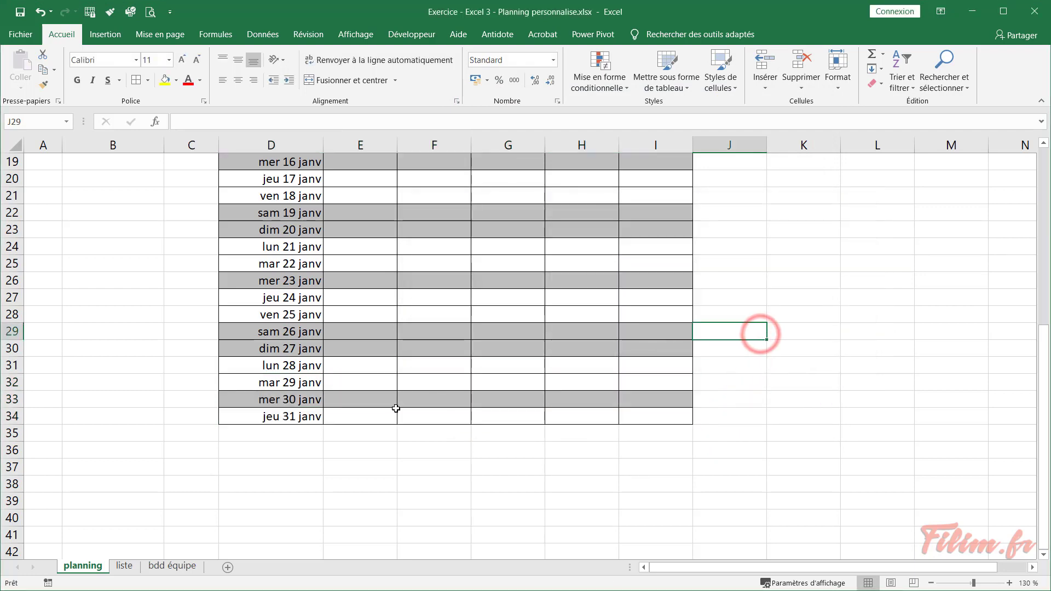
scroll(459, 411, "up", 5)
scroll(460, 413, "up", 1)
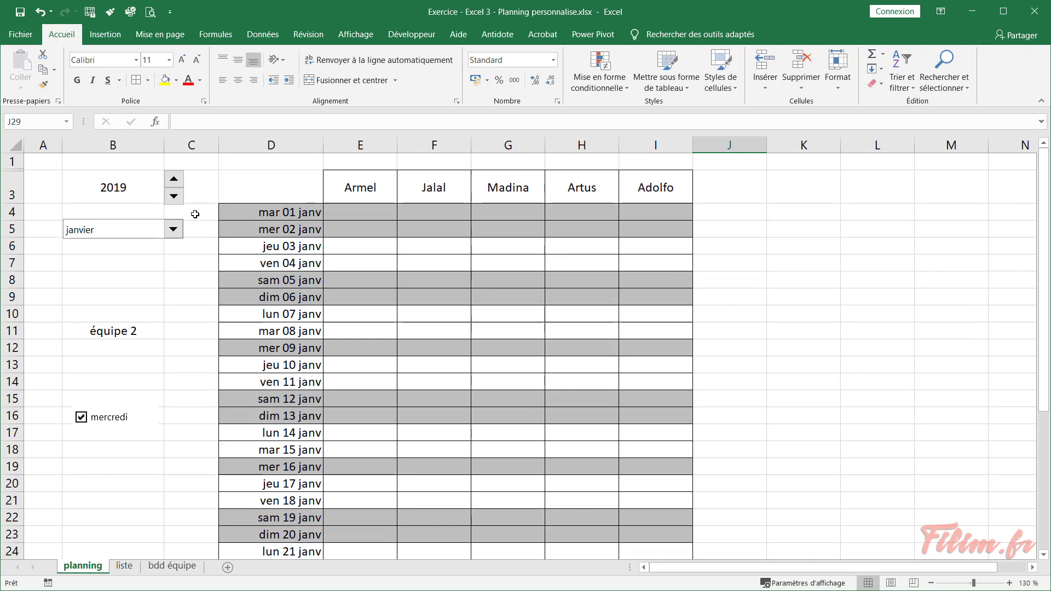
scroll(225, 380, "down", 2, "ctrl")
scroll(222, 376, "down", 1, "ctrl")
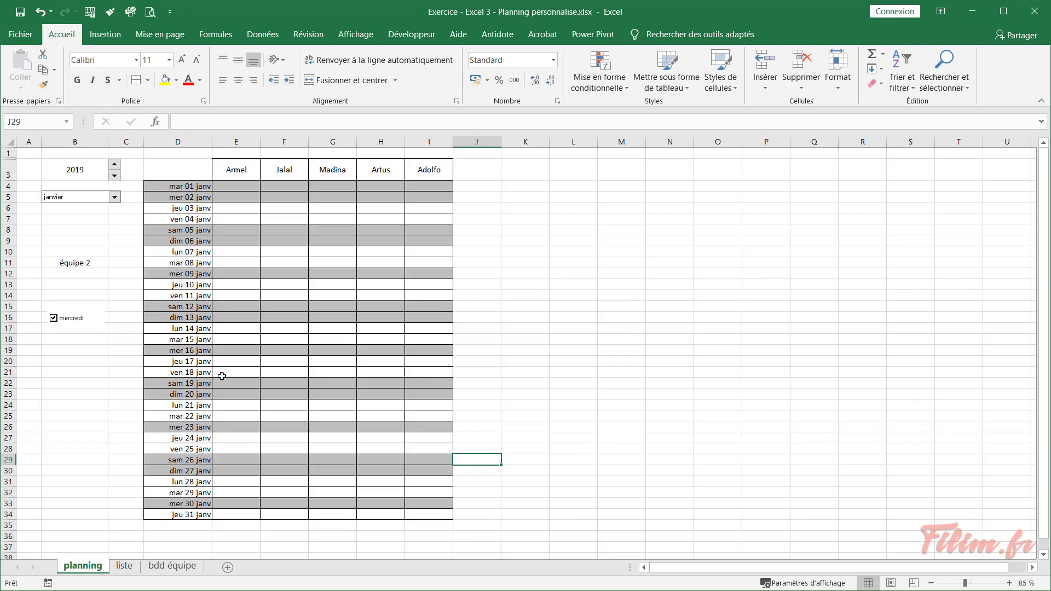
left_click(115, 197)
left_click(87, 211)
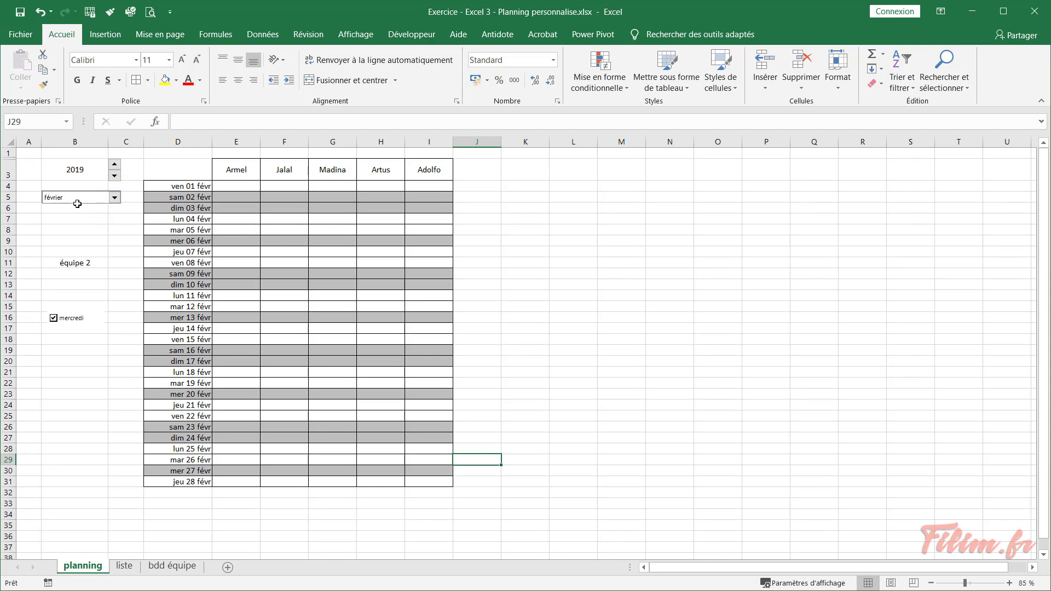
left_click(114, 197)
left_click(75, 227)
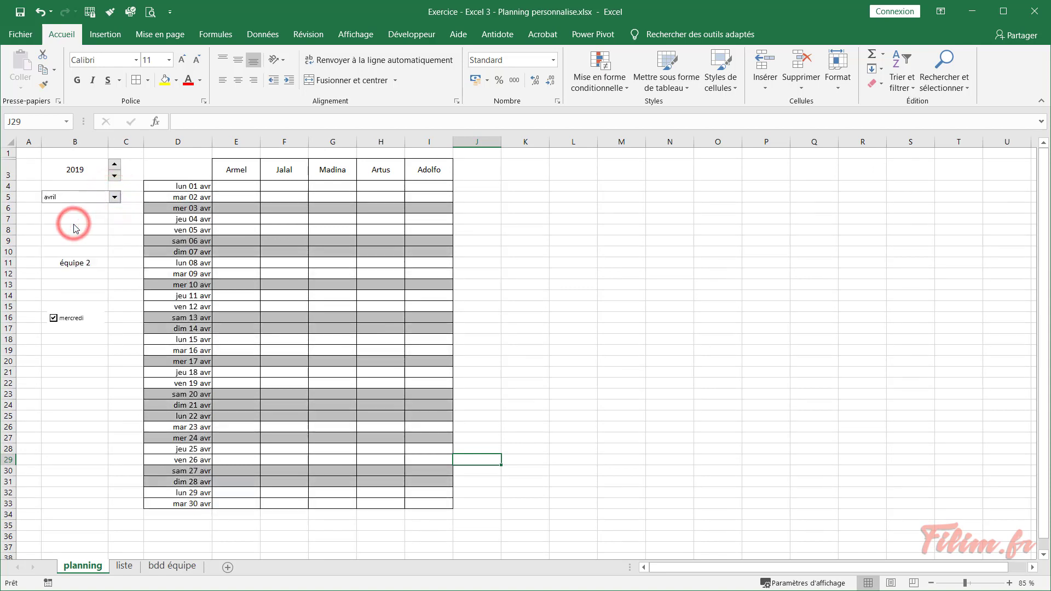
Untick mercredi, switch back to janvier, and zoom to 100 %
left_click(52, 318)
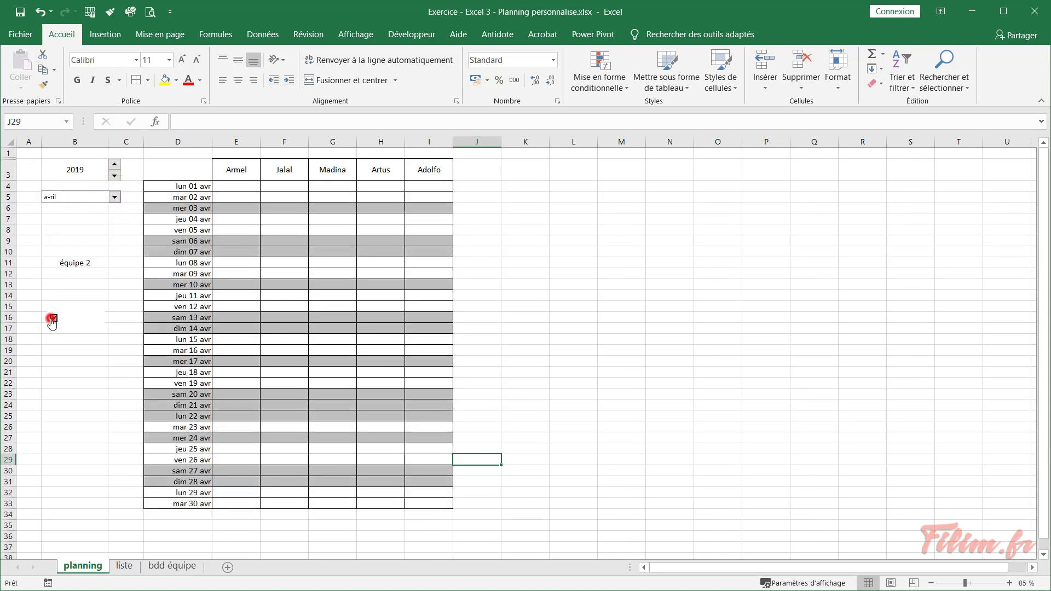
left_click(114, 197)
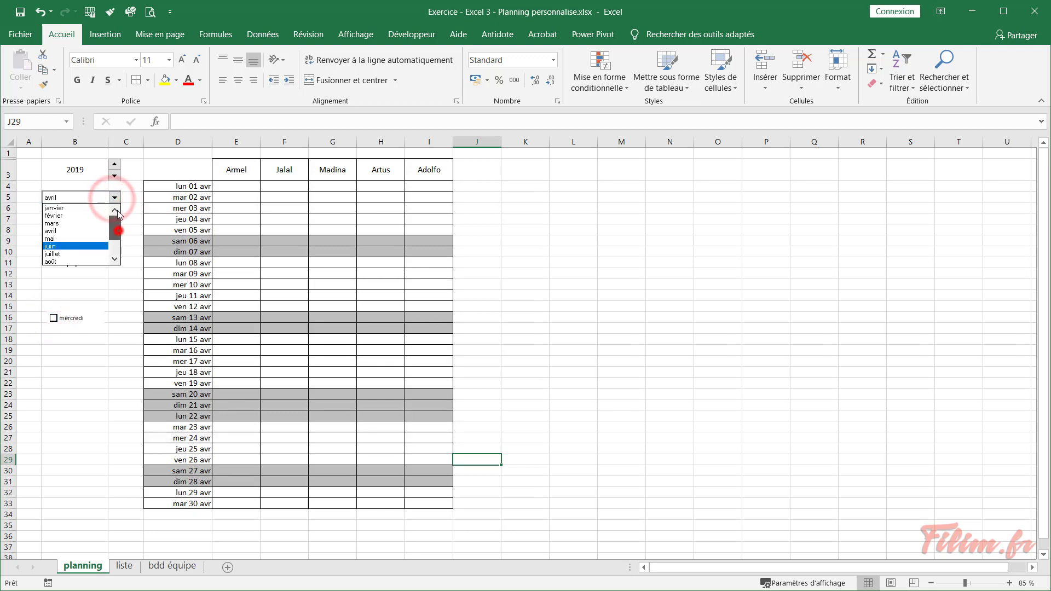
left_click(87, 208)
left_click(87, 253)
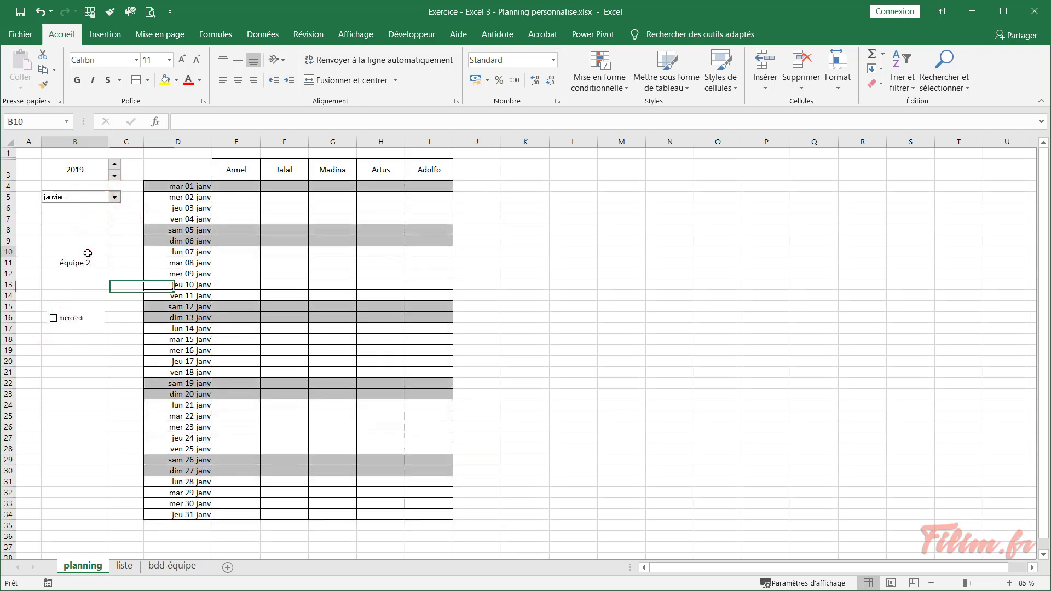
scroll(107, 288, "up", 1, "ctrl")
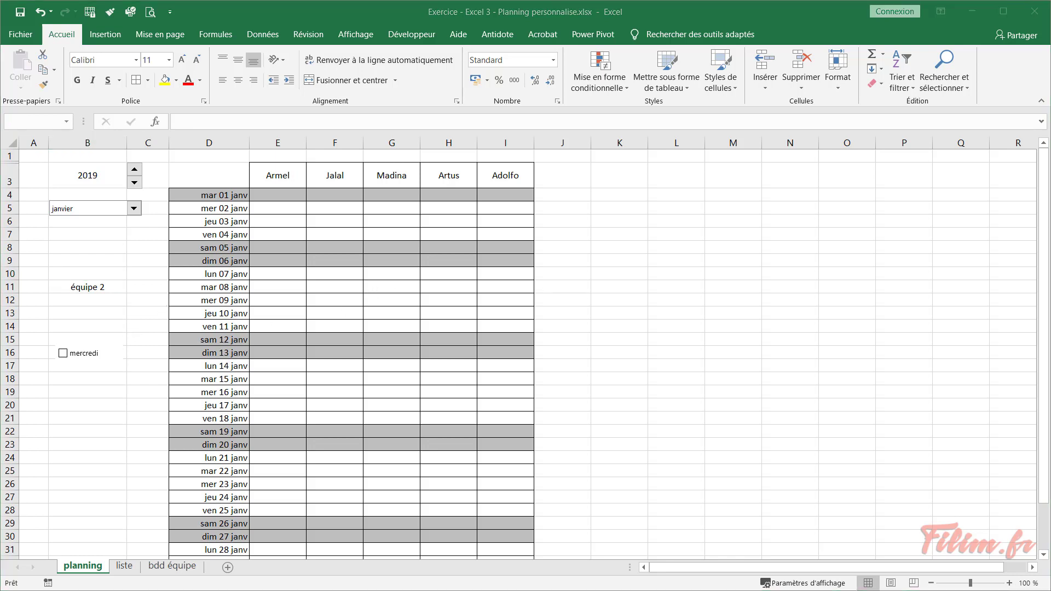
Make row 1 taller and merge D1:I1 into one centred cell
left_click(281, 277)
left_click(223, 155)
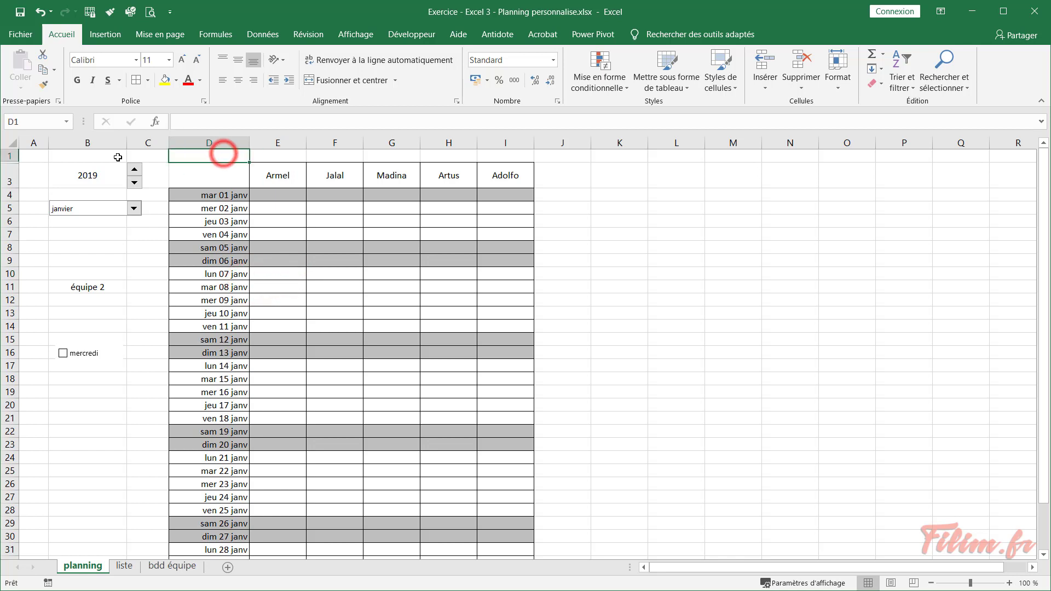
left_click_drag(10, 160, 10, 195)
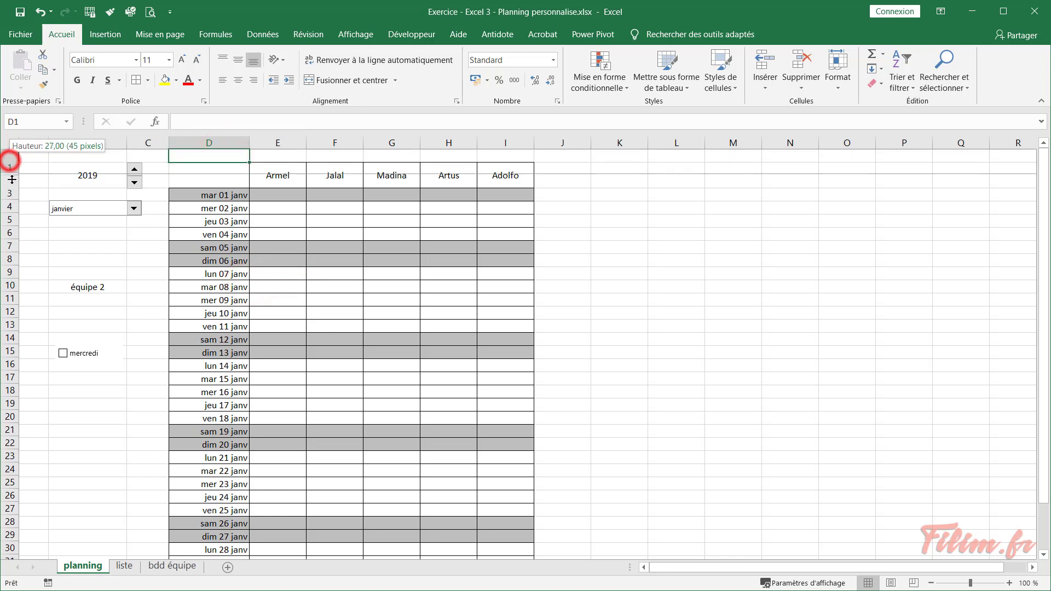
left_click_drag(230, 173, 520, 177)
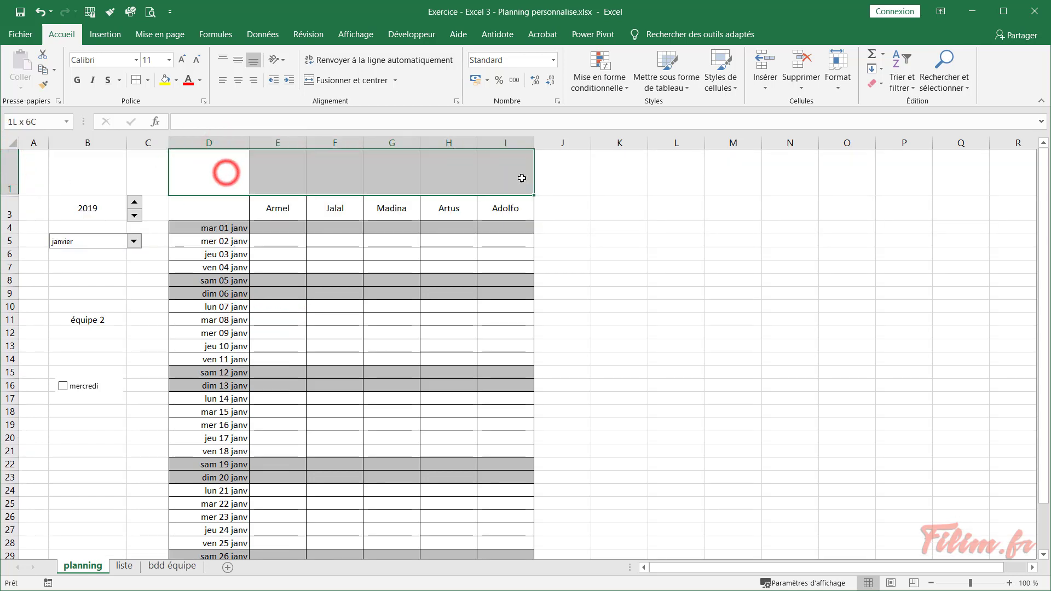
left_click(339, 80)
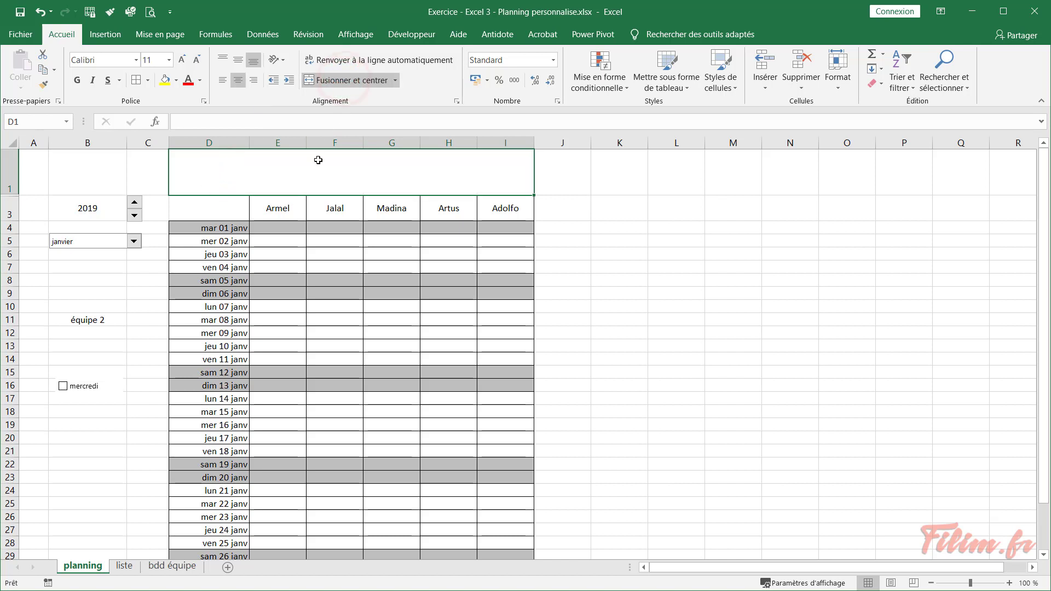
Enter the title 'Planning du service' in D1 and centre it vertically
type("Plannin")
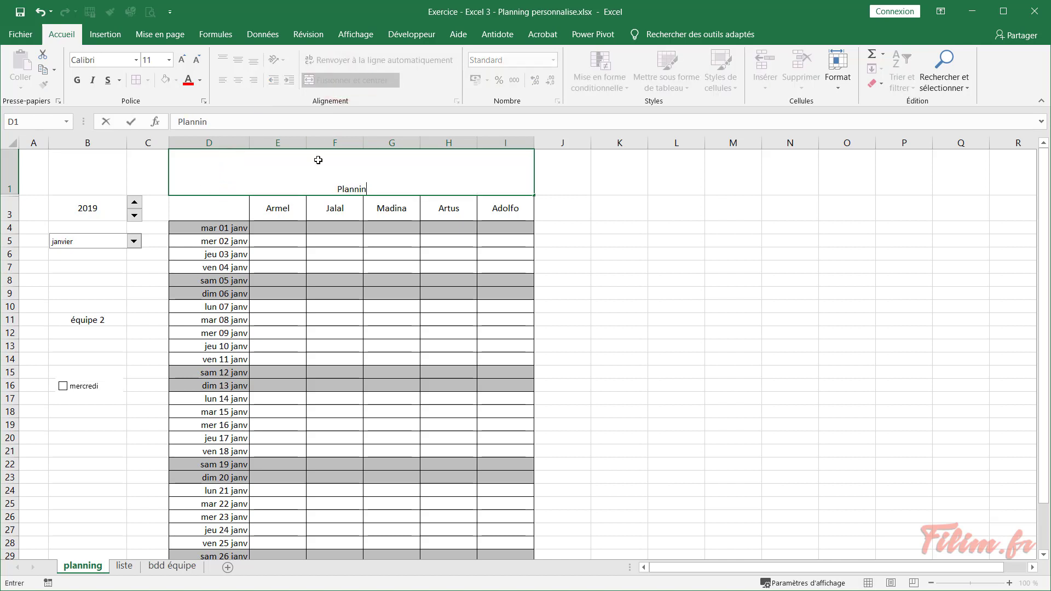
type("g du se")
type("rvice")
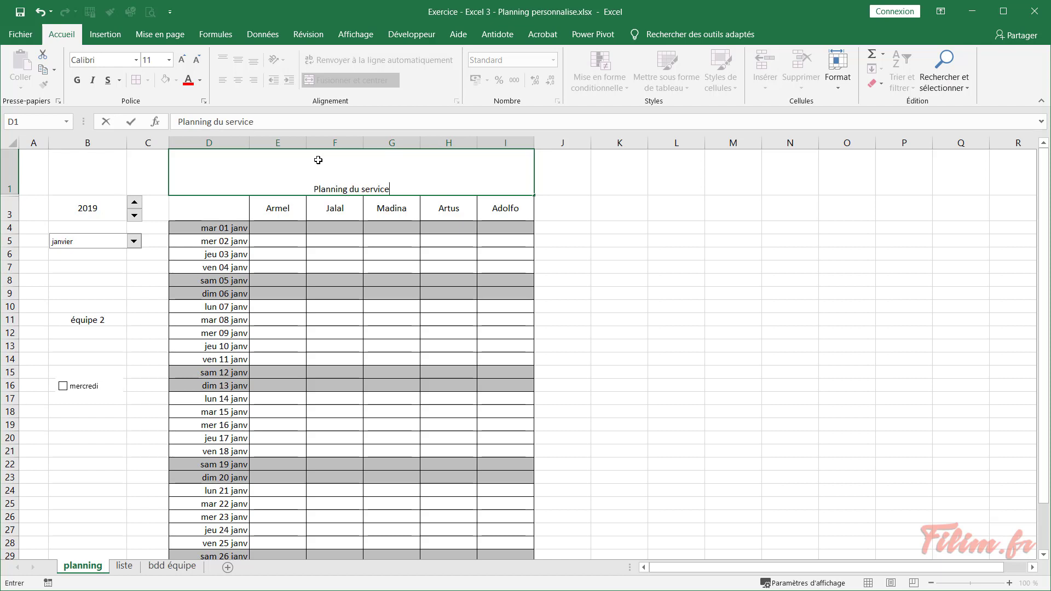
left_click(675, 217)
left_click(426, 171)
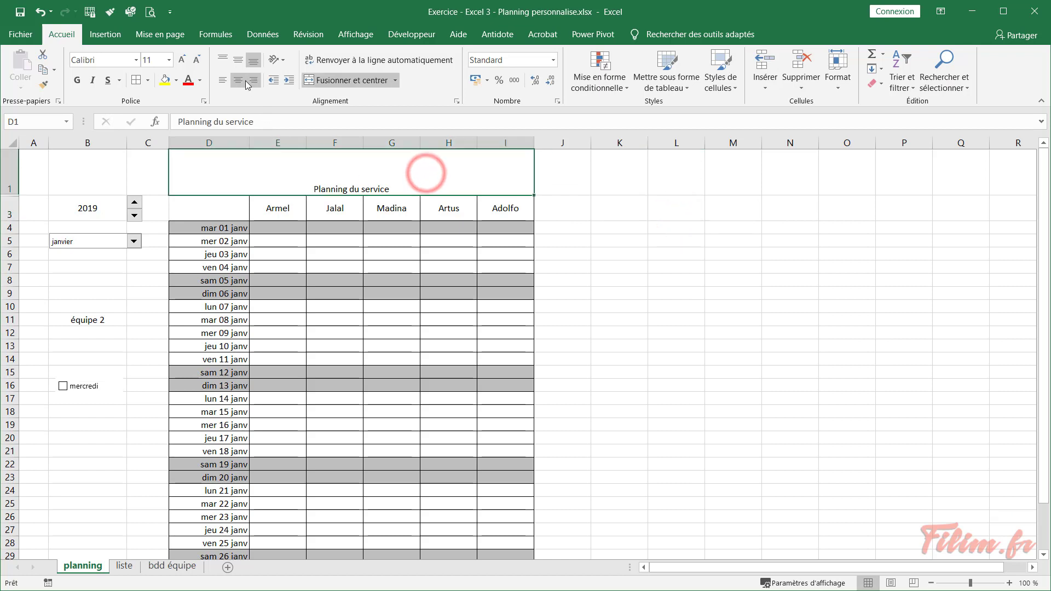
left_click(236, 61)
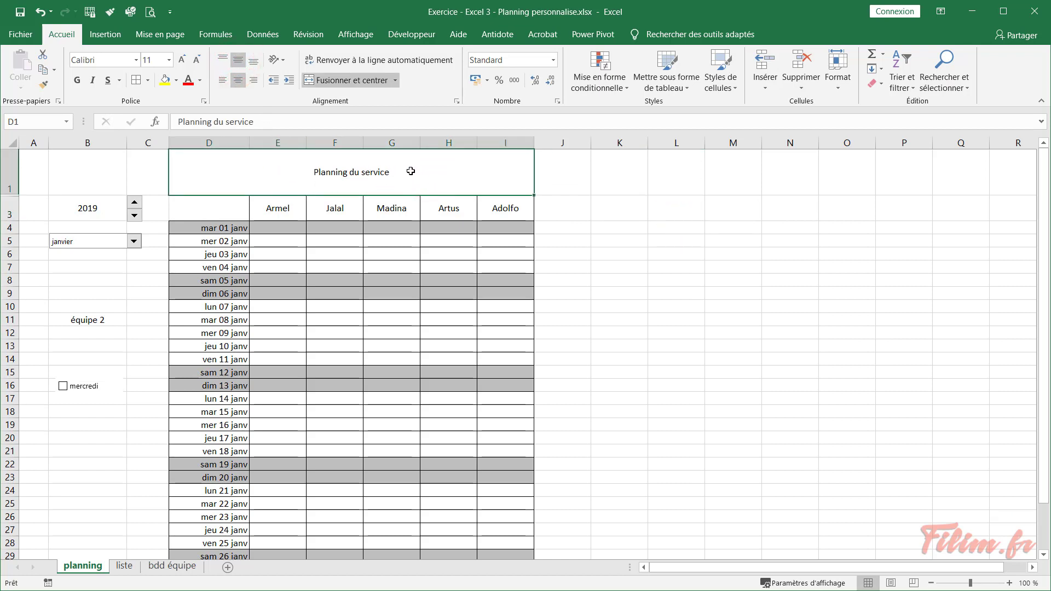
Turn the D1 title into the formula ="Planning du service "&D4
double_click(446, 171)
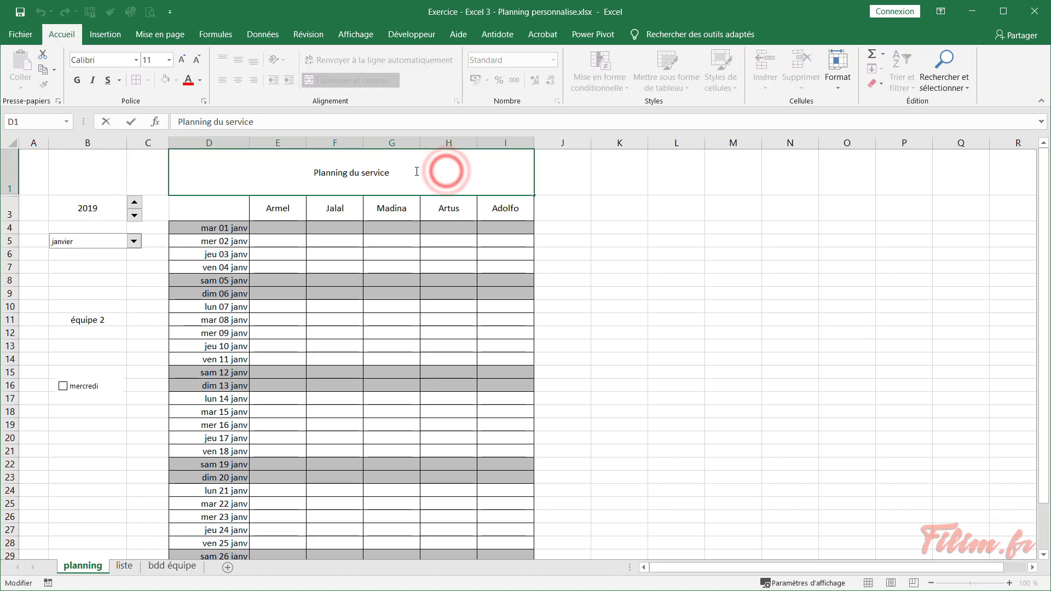
left_click(306, 176)
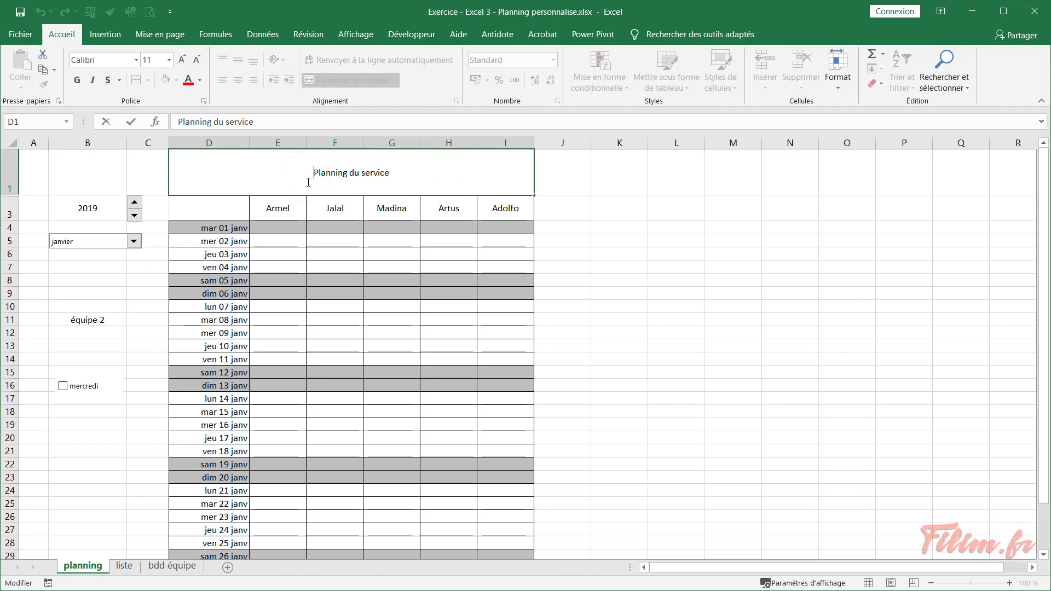
type("=")
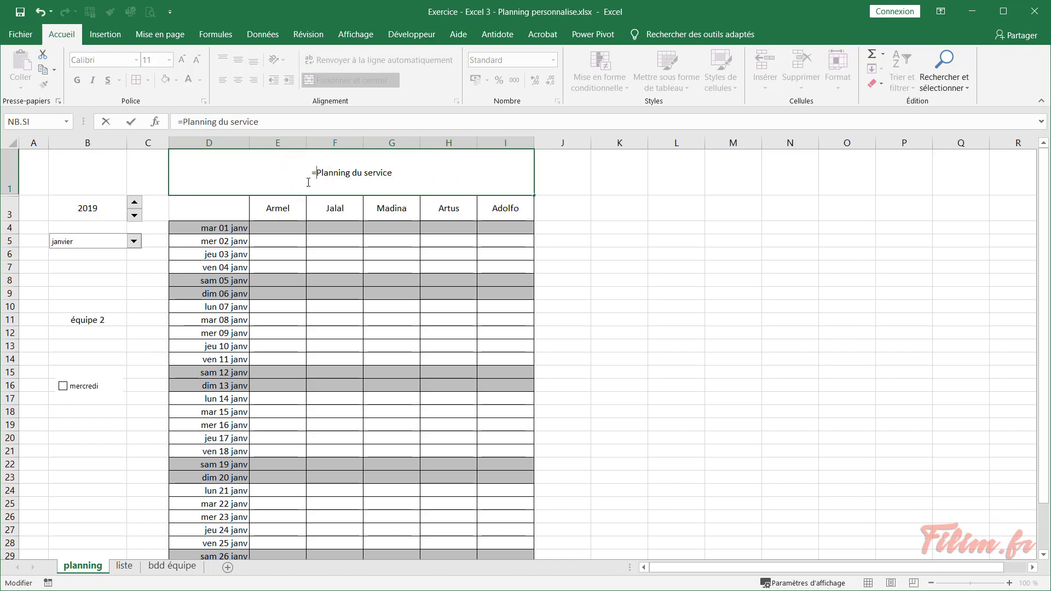
type("\"")
left_click(434, 176)
type("\"")
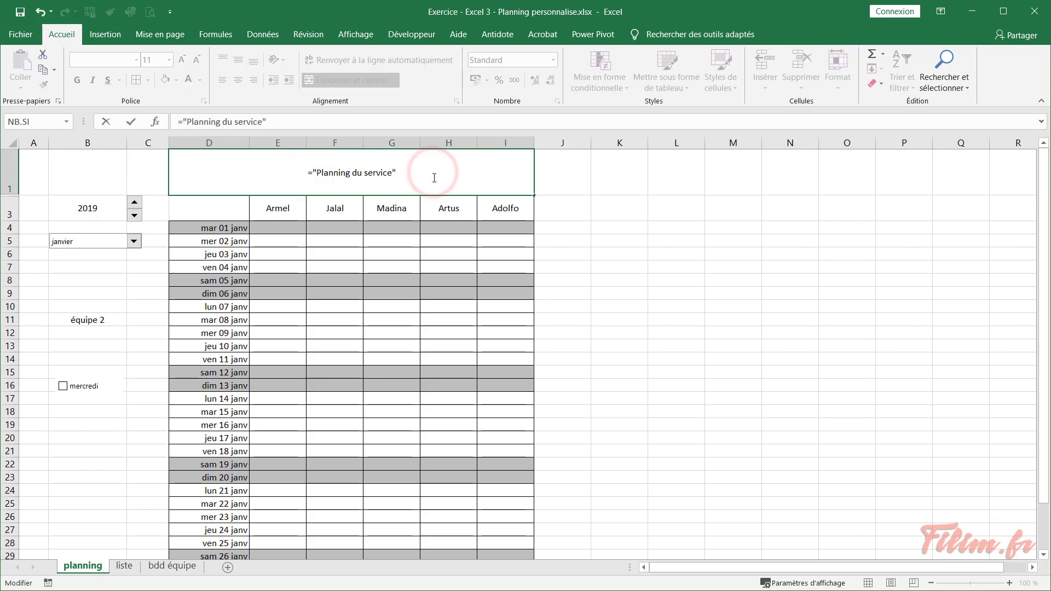
type("&")
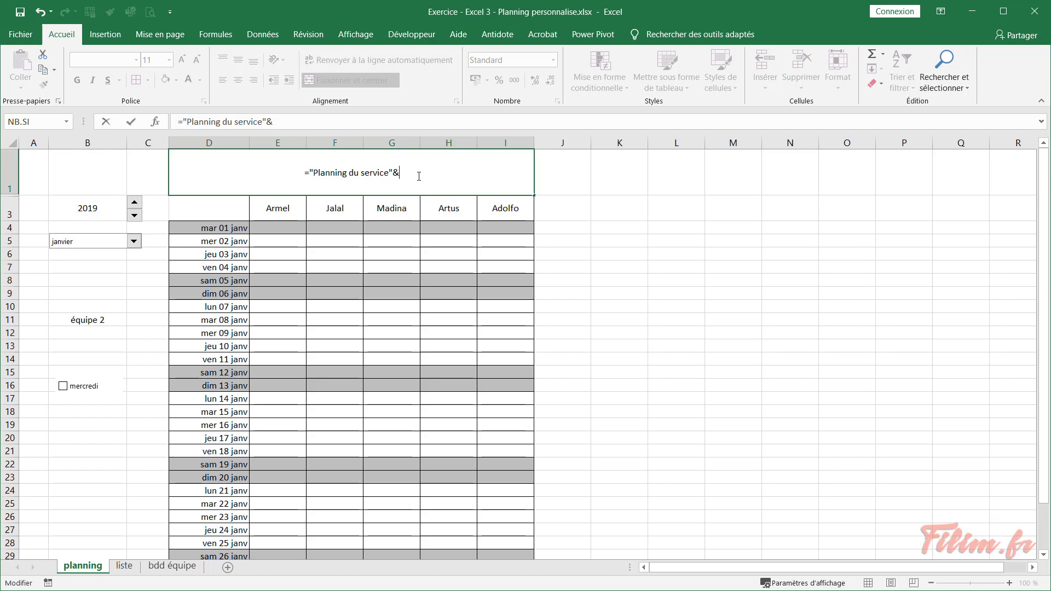
double_click(400, 175)
left_click(405, 173)
left_click(390, 173)
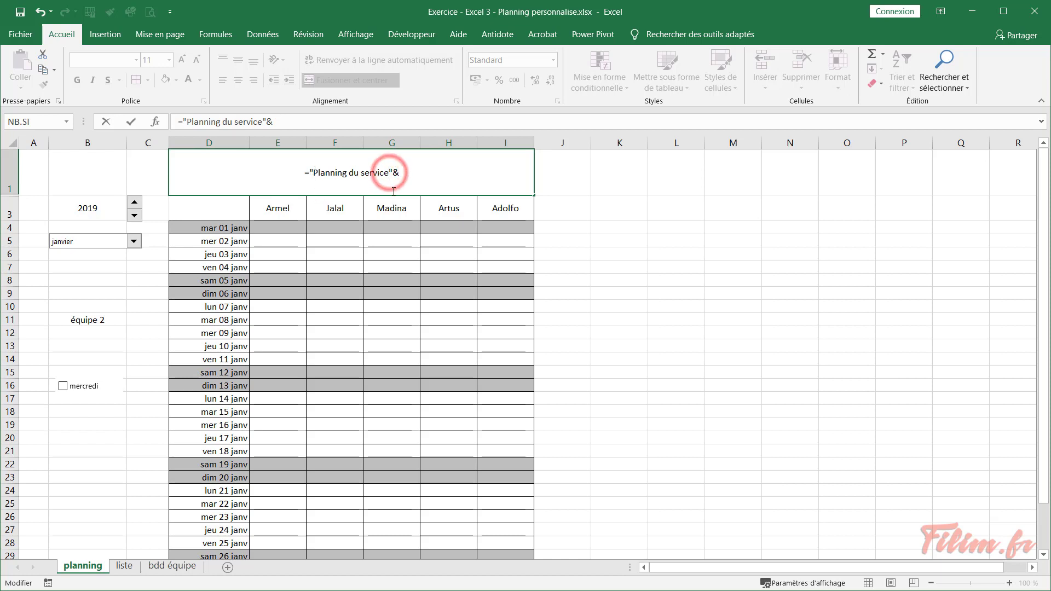
left_click(418, 171)
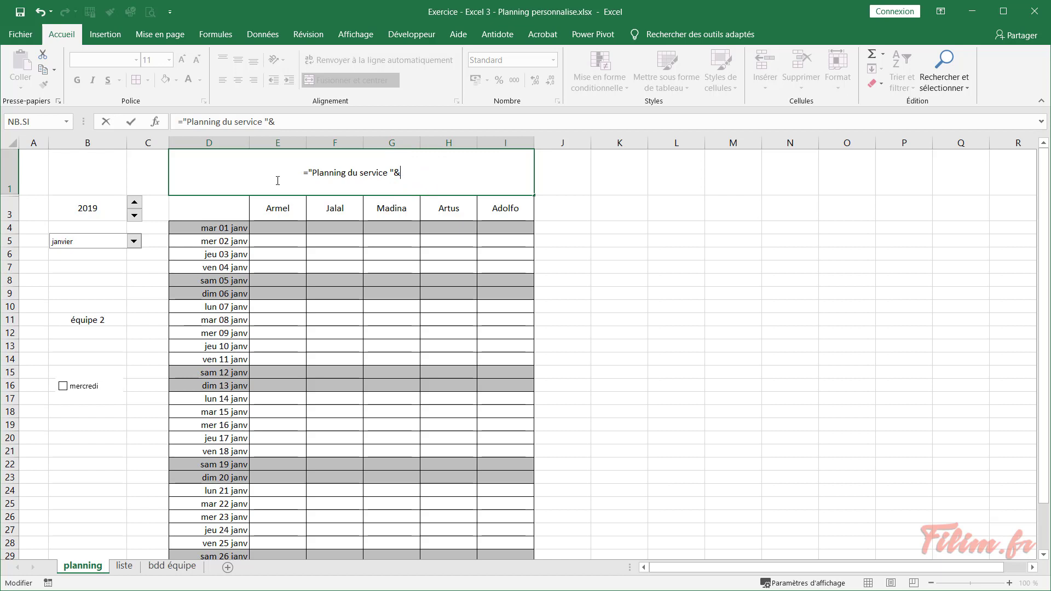
left_click(212, 227)
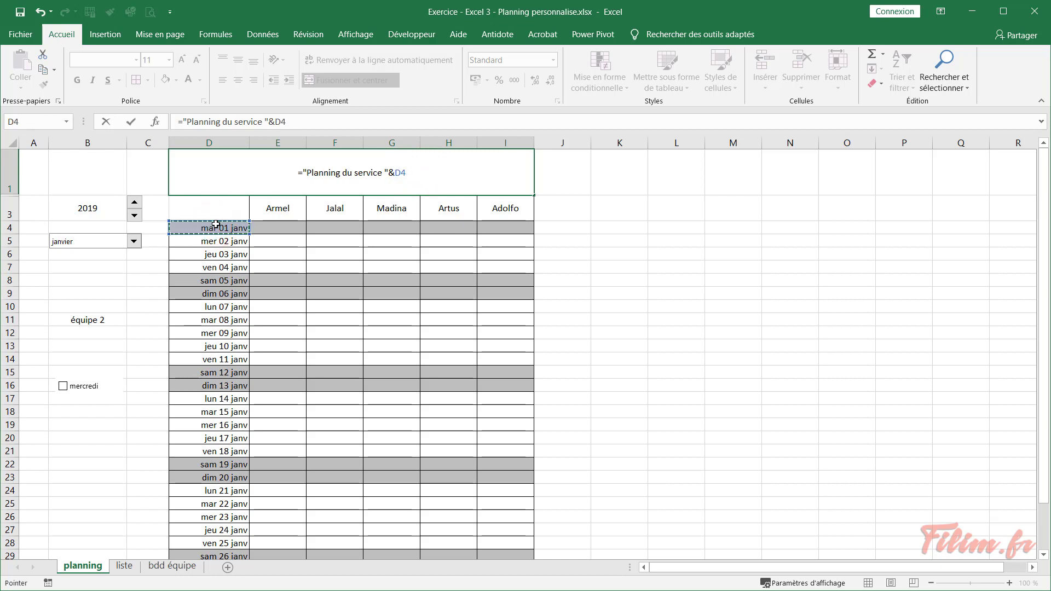
key("Return")
left_click(214, 227)
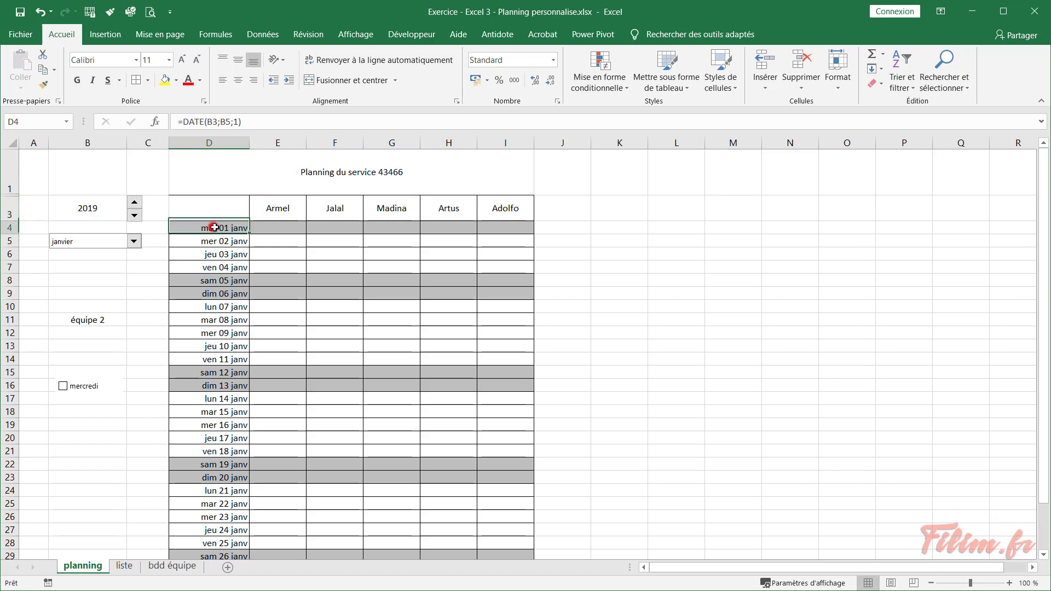
Wrap the D4 reference in TEXTE with the mmmm aaaa format
double_click(388, 173)
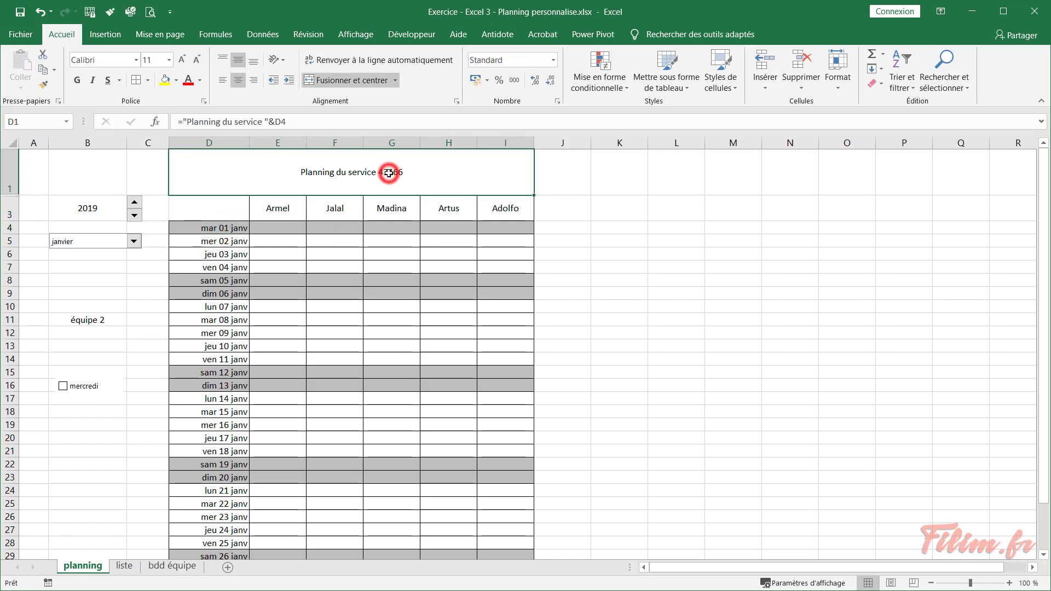
left_click(394, 173)
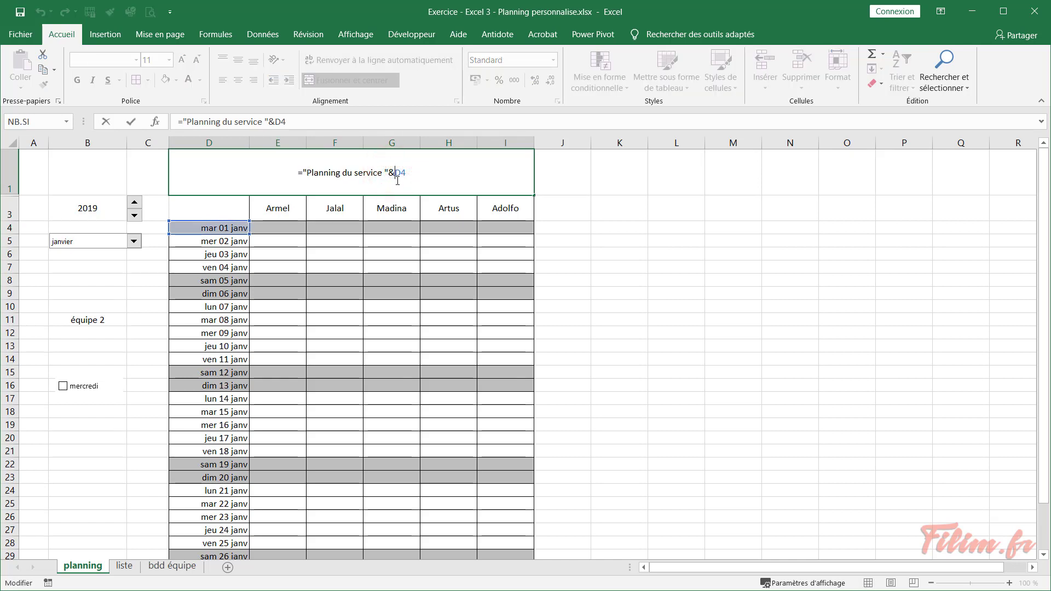
type("texte")
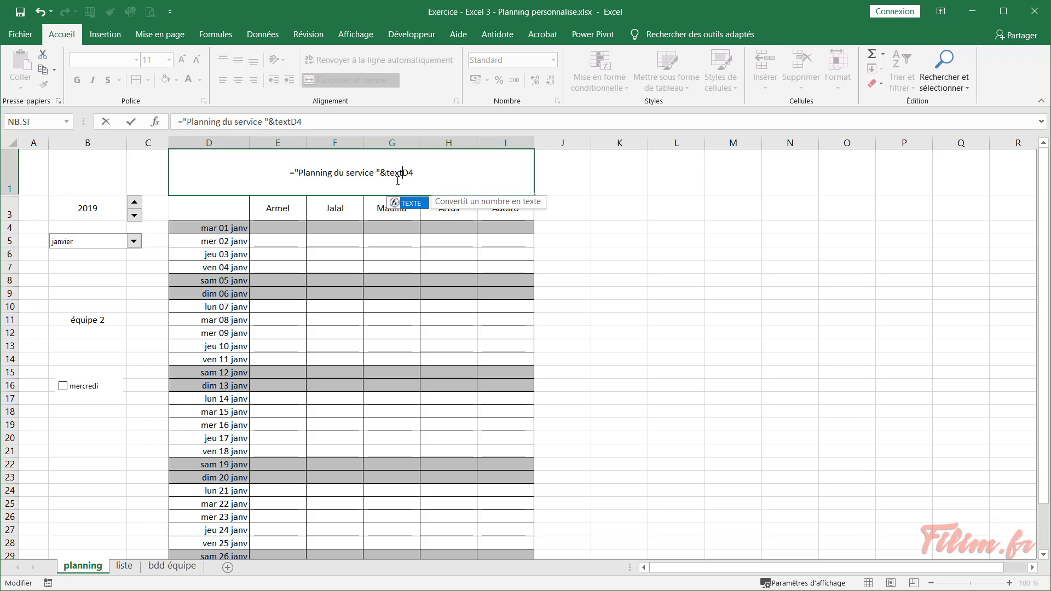
type("(")
left_click(417, 174)
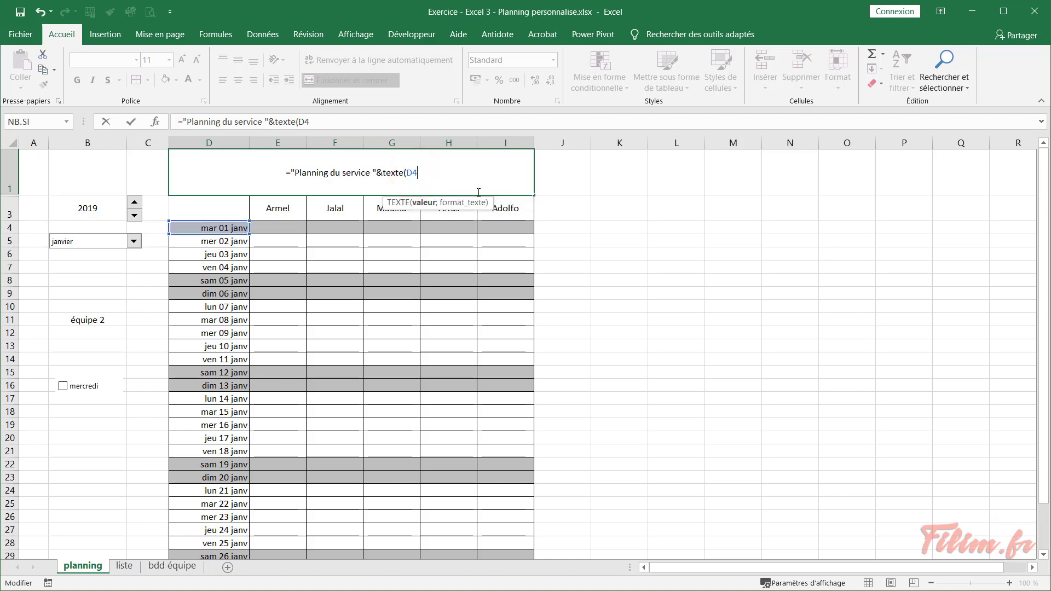
type(";")
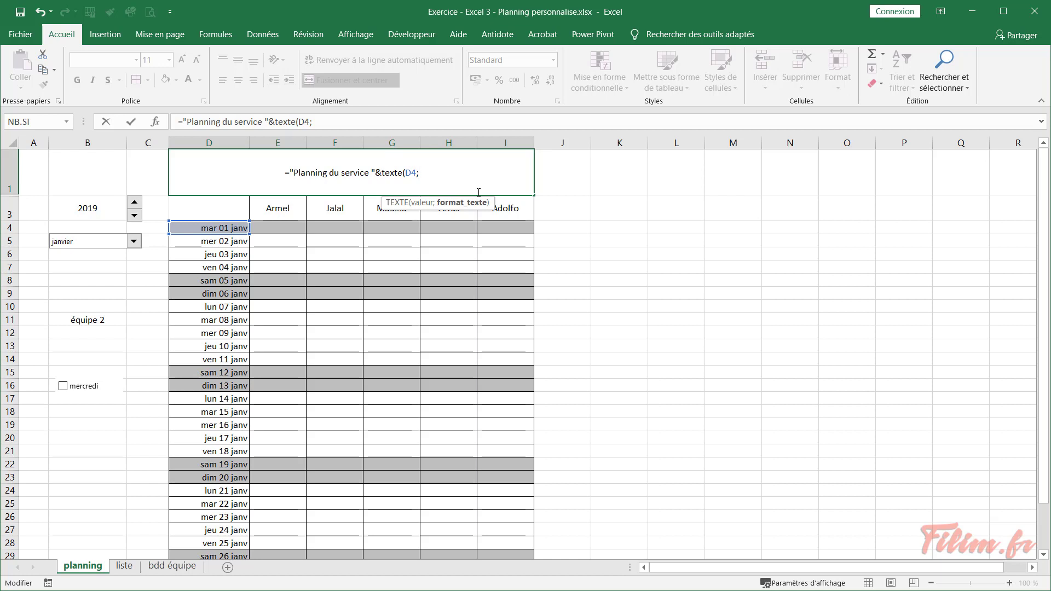
type("mmmm")
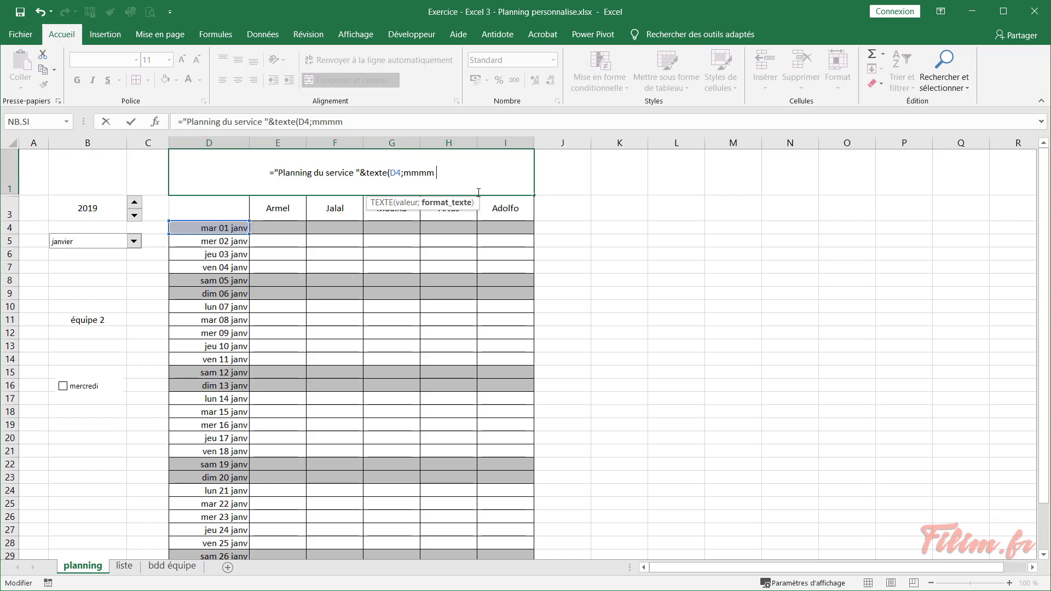
type(" a")
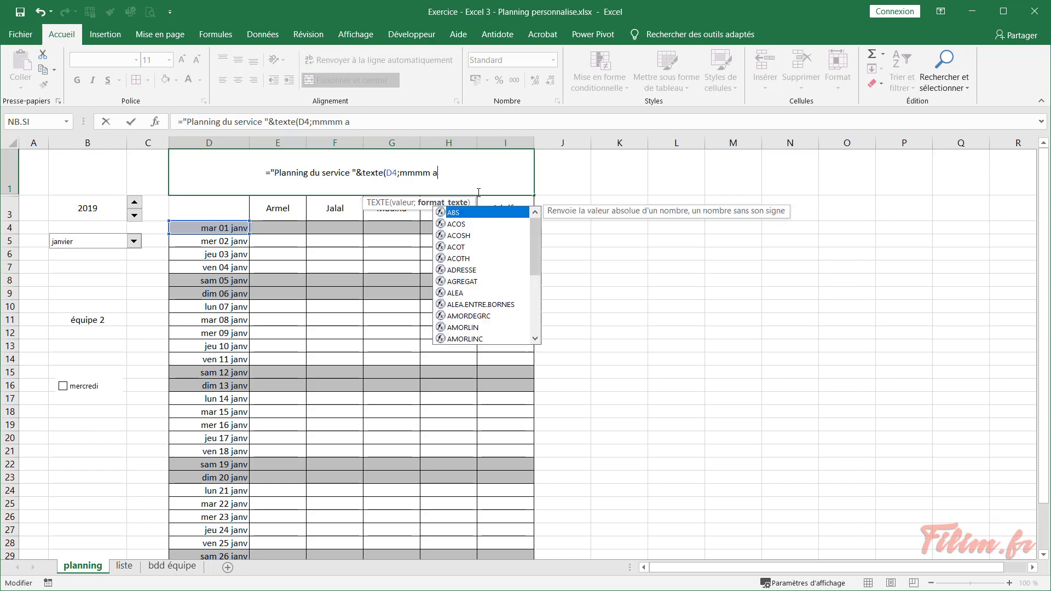
type("aaa)")
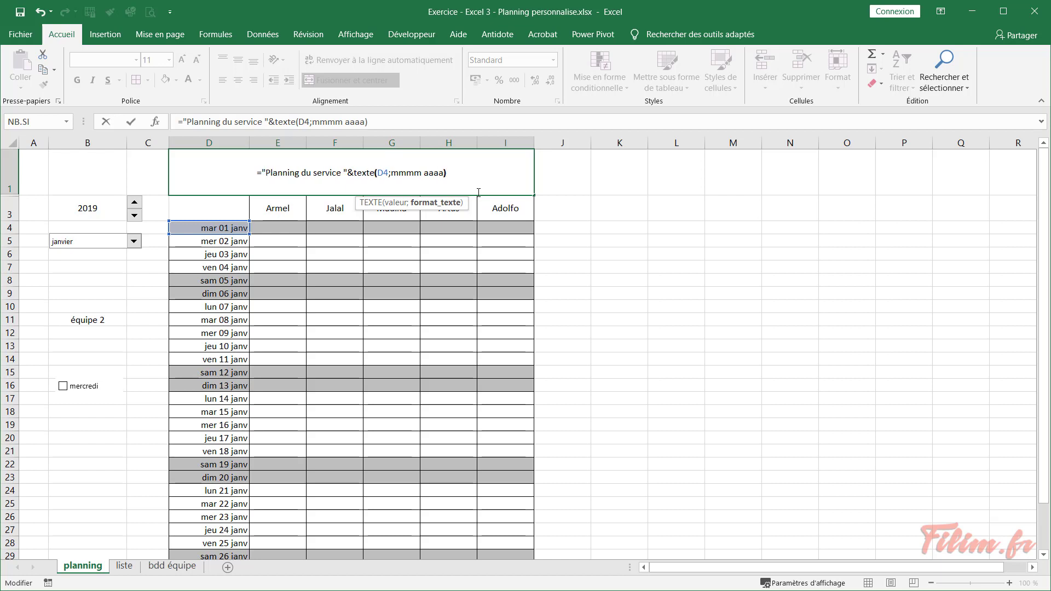
left_click(389, 173)
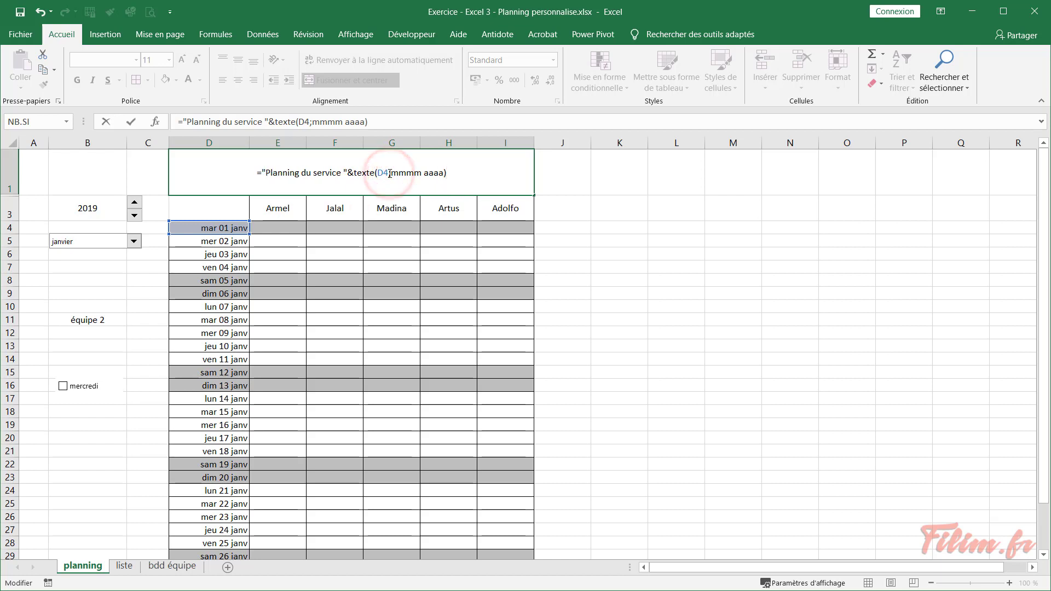
left_click(480, 171)
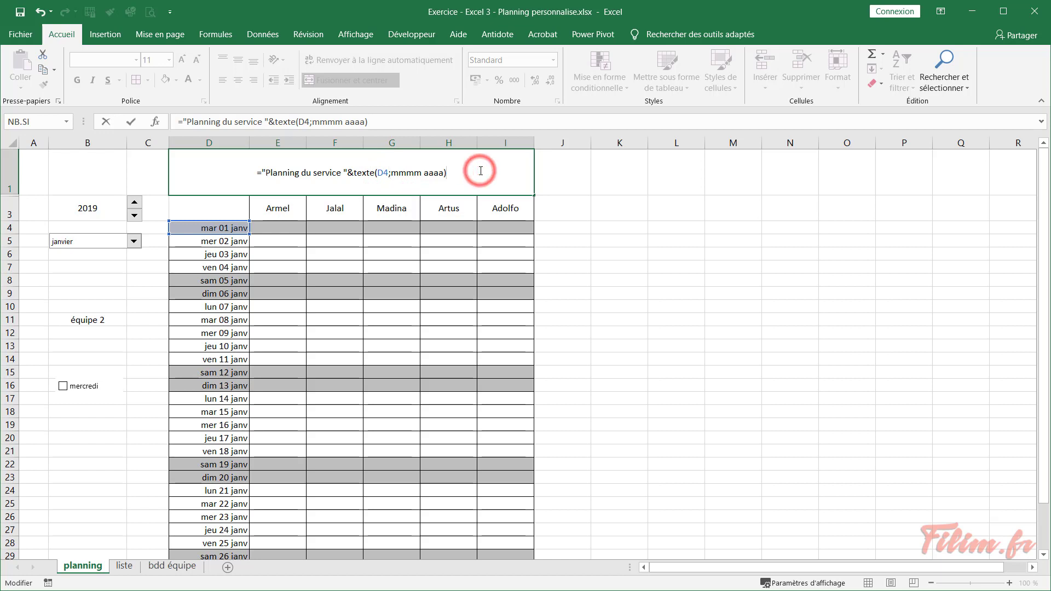
key("Return")
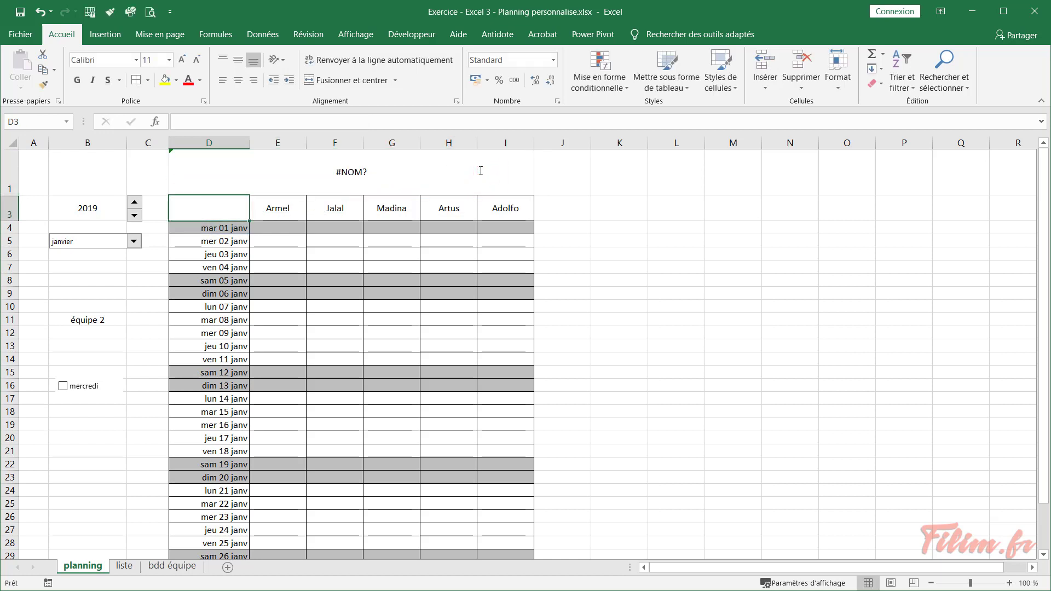
Fix the #NOM? error by putting quotes around "mmmm aaaa" in the formula
double_click(480, 171)
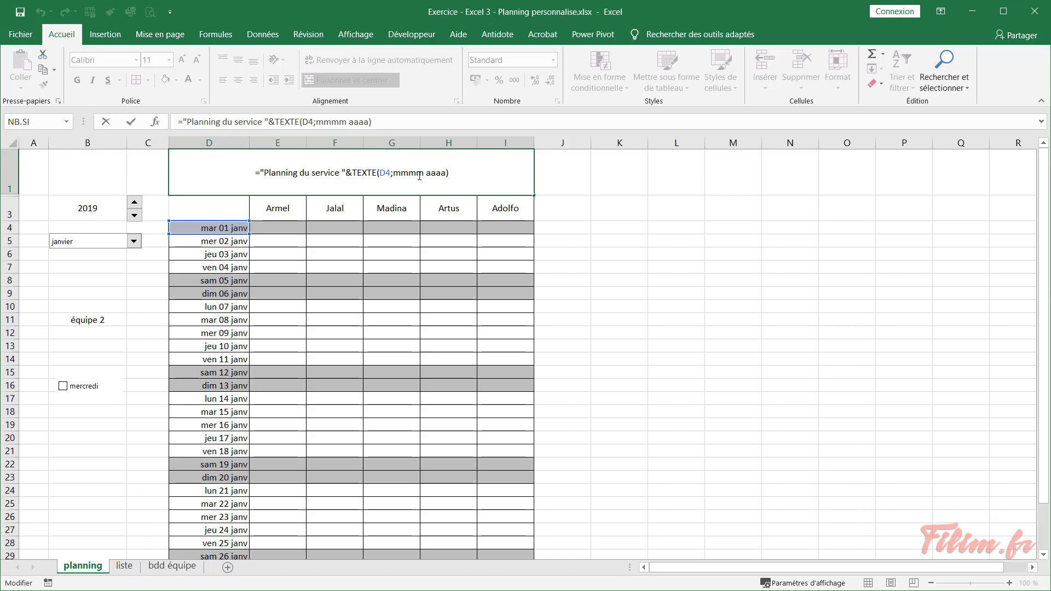
key("Escape")
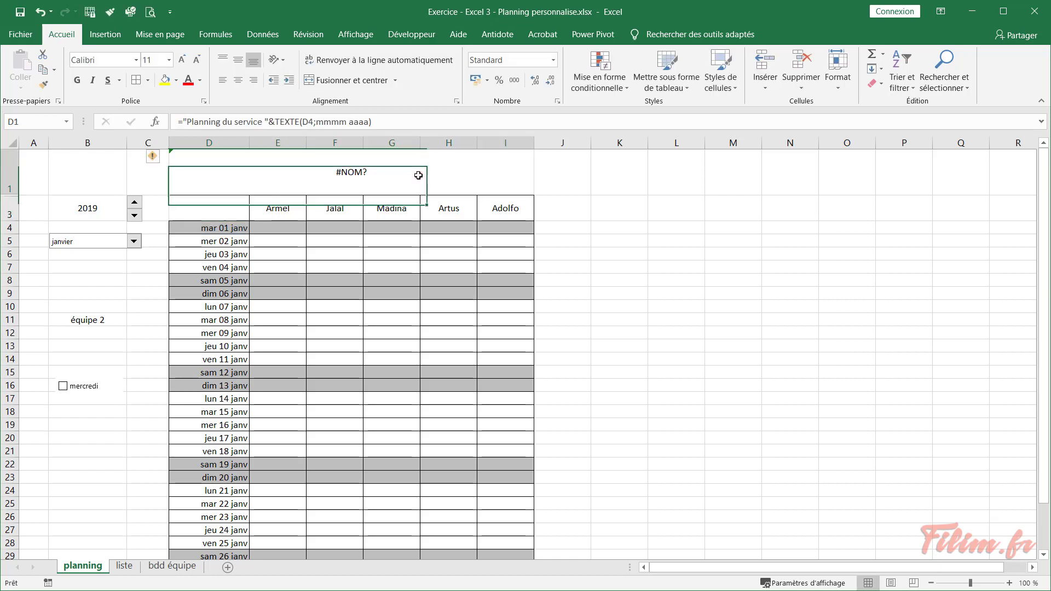
double_click(418, 175)
key("BackSpace")
key("BackSpace")
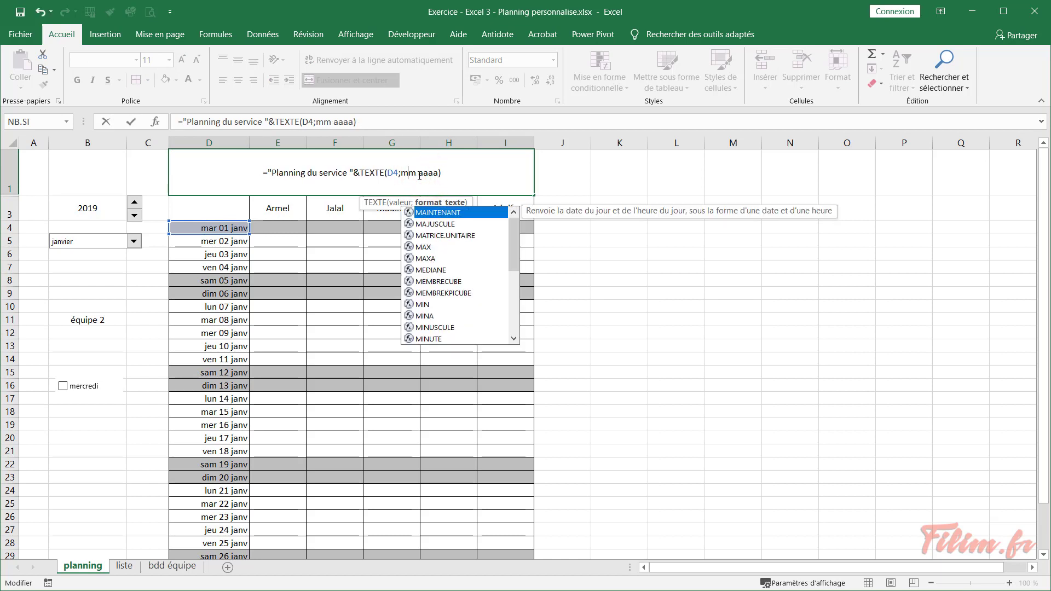
type("mm")
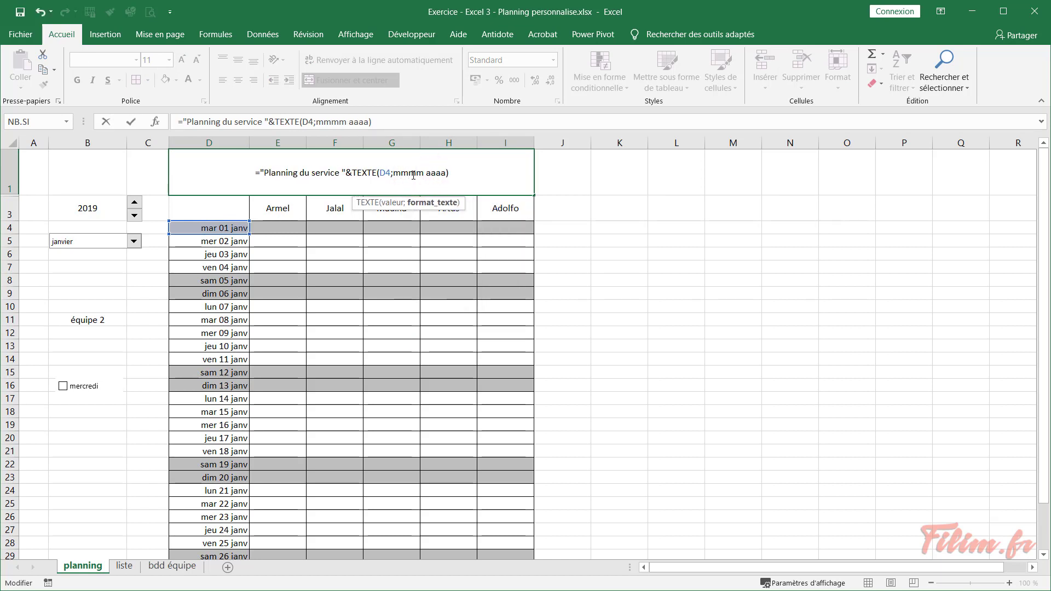
left_click(392, 173)
type("\"")
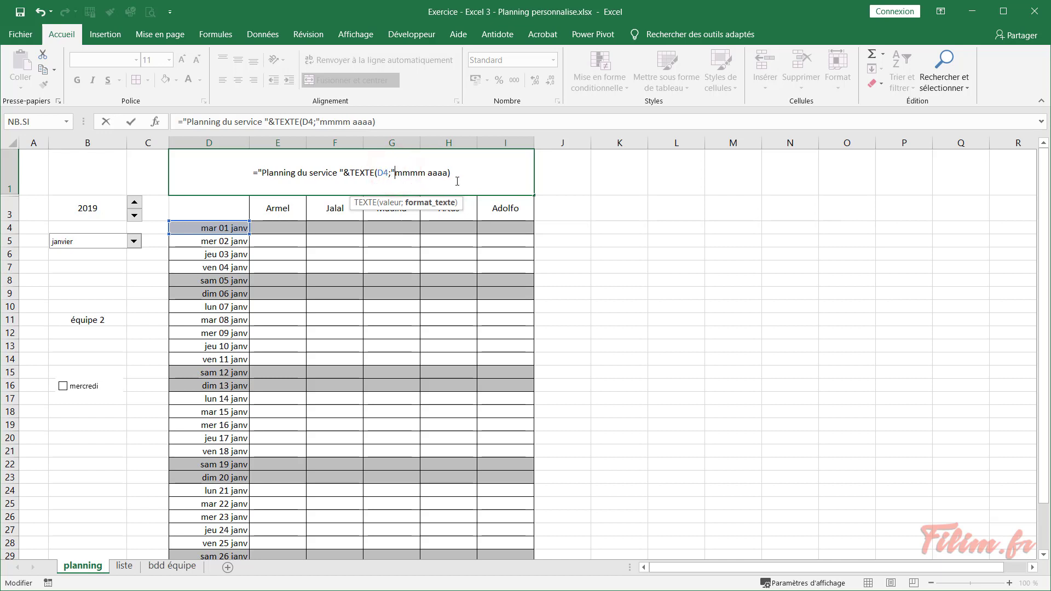
left_click(446, 174)
type("\"")
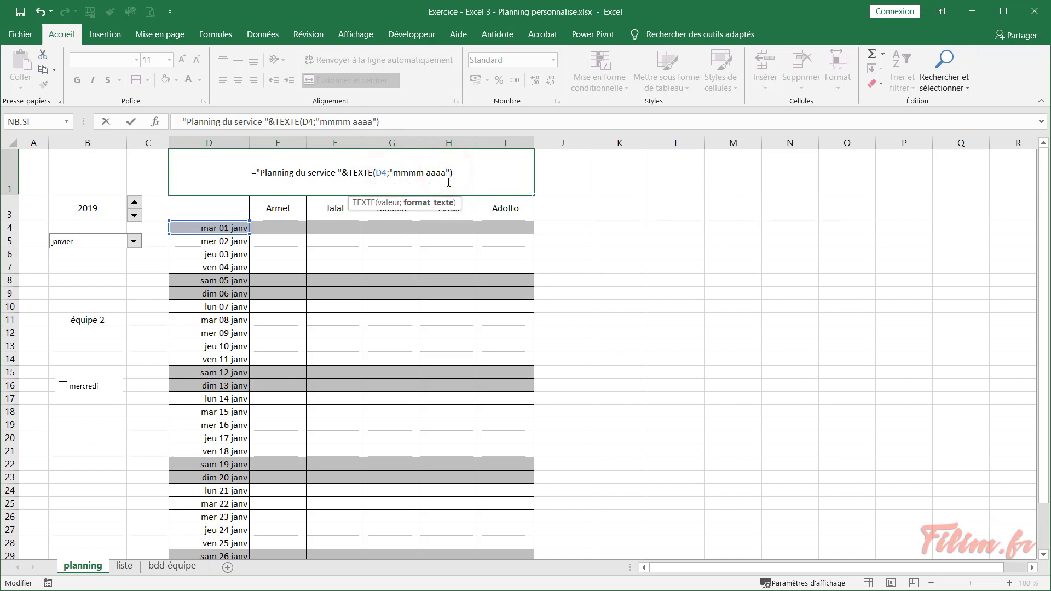
key("Return")
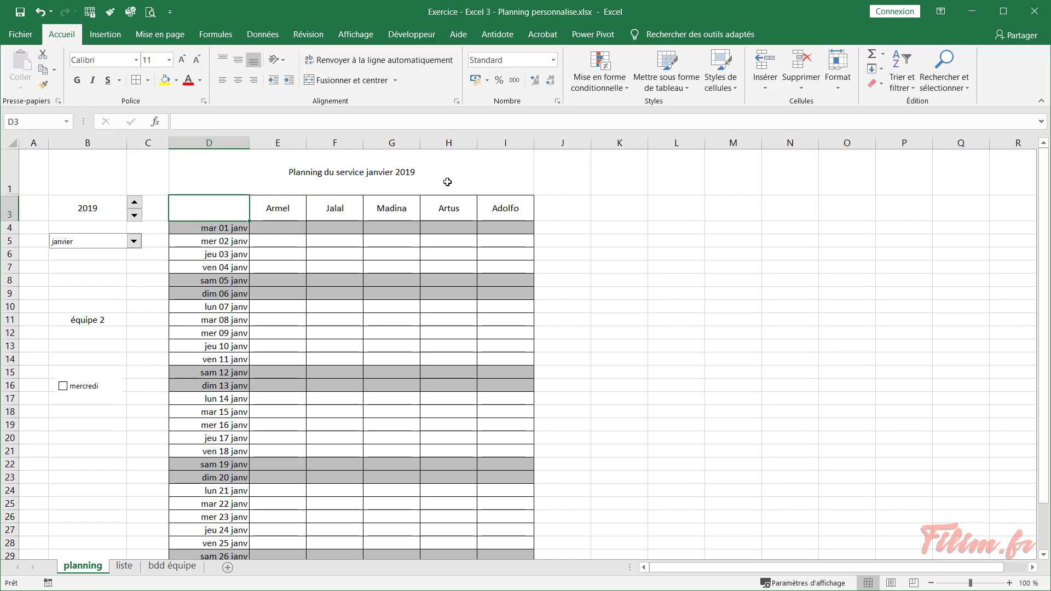
double_click(447, 182)
Wrap the TEXTE part of the D1 formula in MAJUSCULE to show JANVIER 2019
key("Return")
left_click(430, 167)
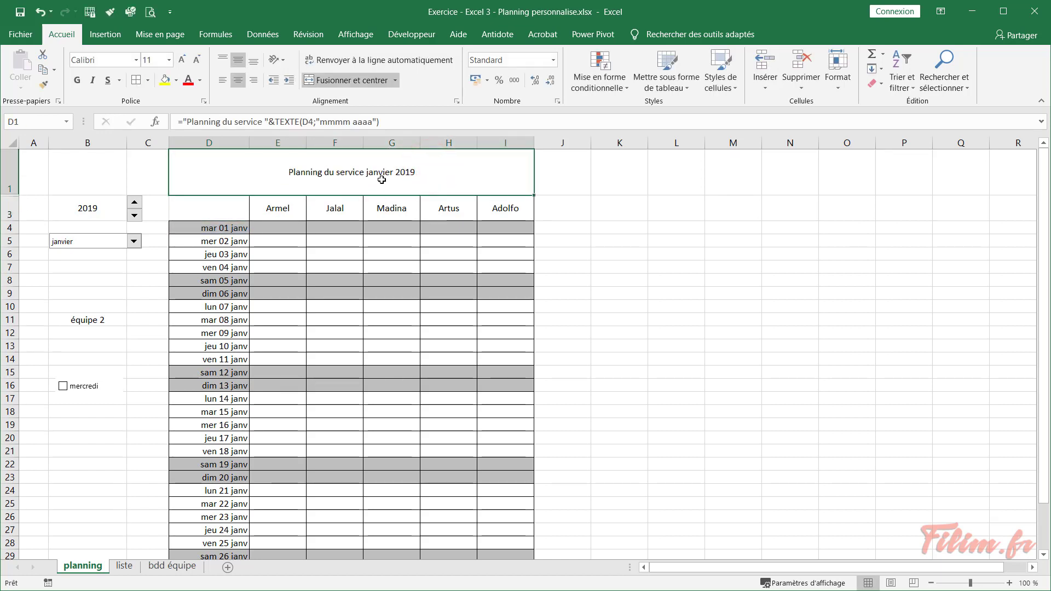
double_click(381, 180)
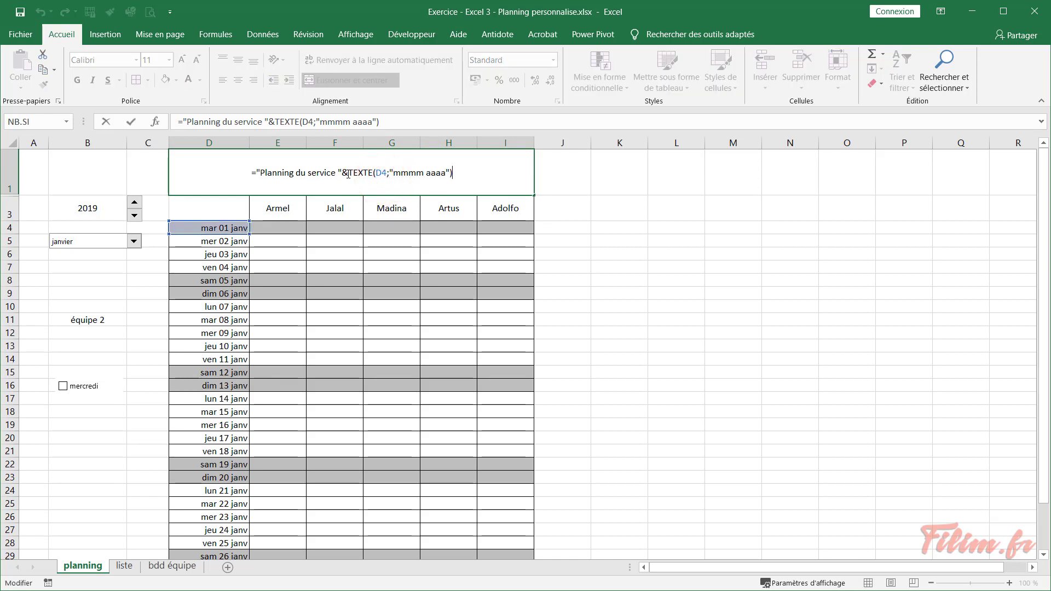
left_click_drag(348, 174, 460, 175)
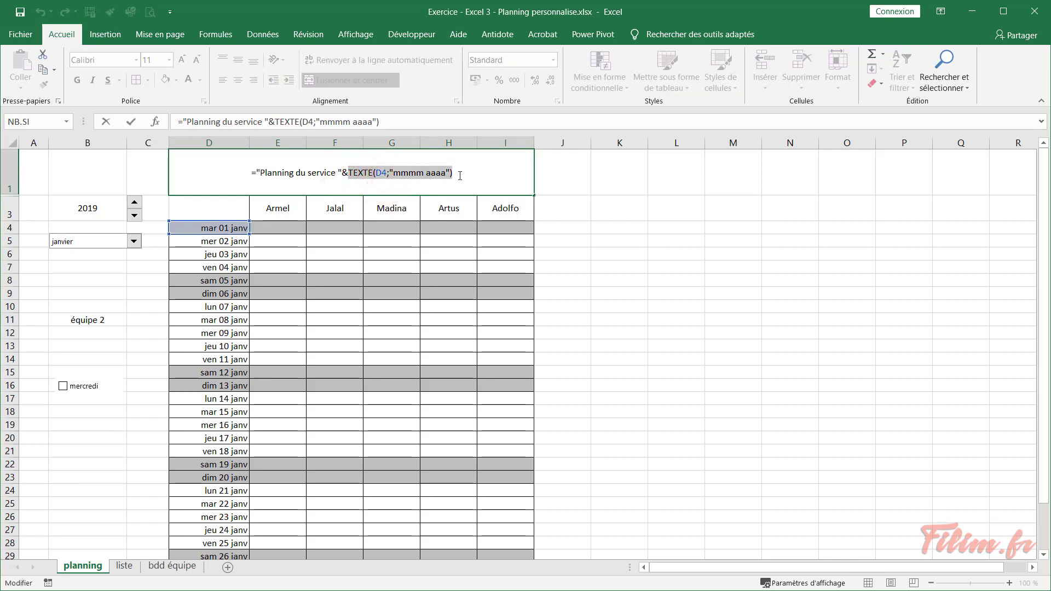
left_click(350, 174)
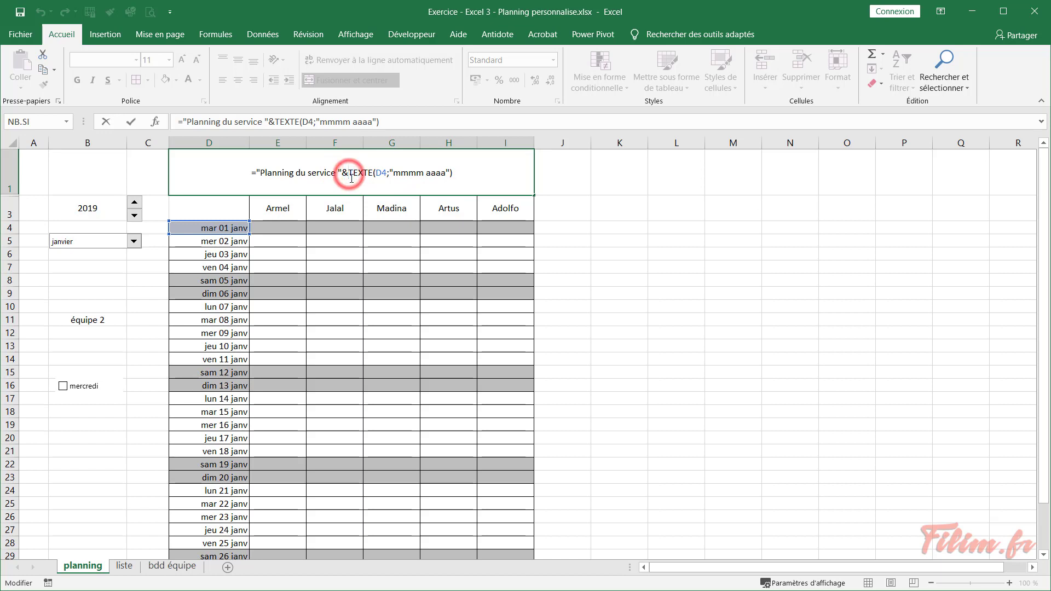
type("majuscul")
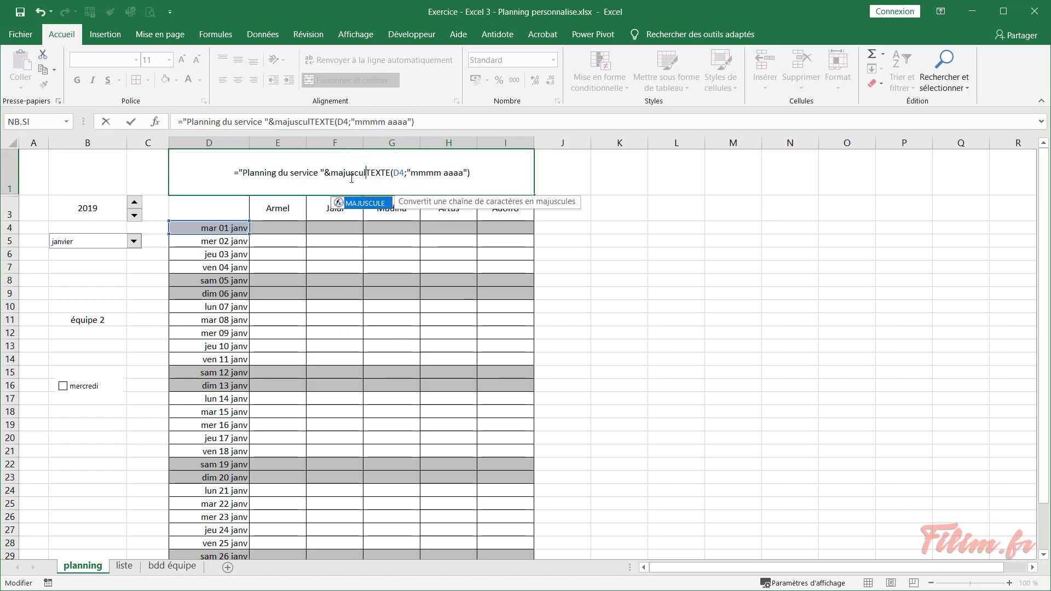
type("e(")
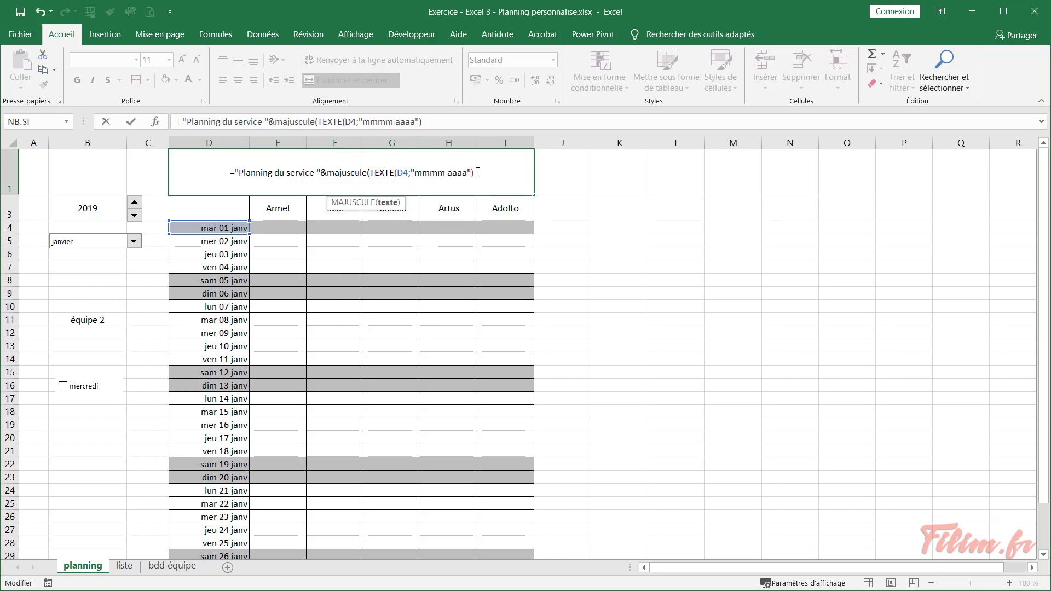
left_click(477, 173)
type(")")
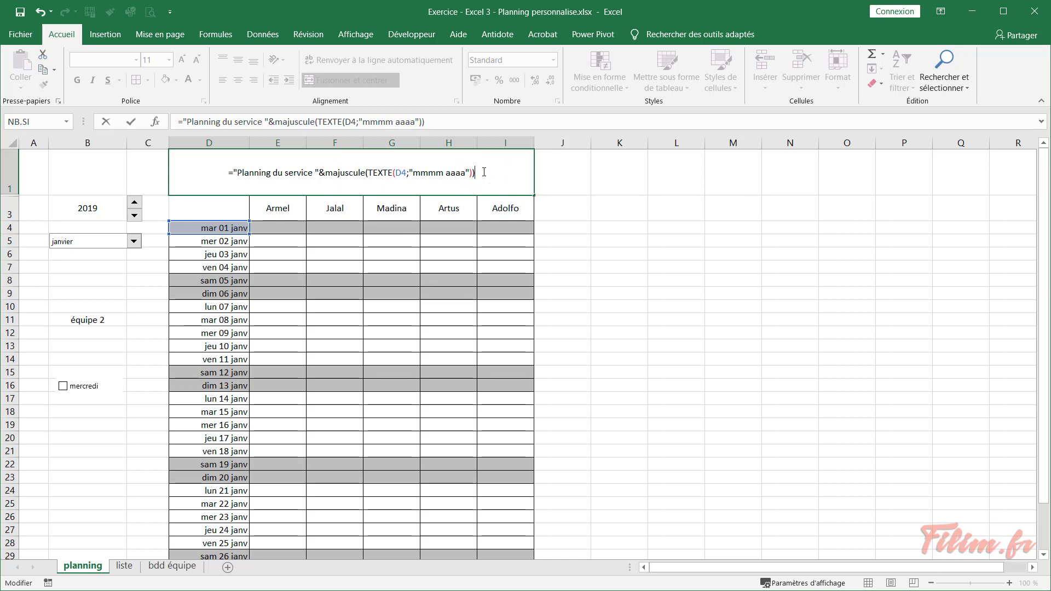
key("Return")
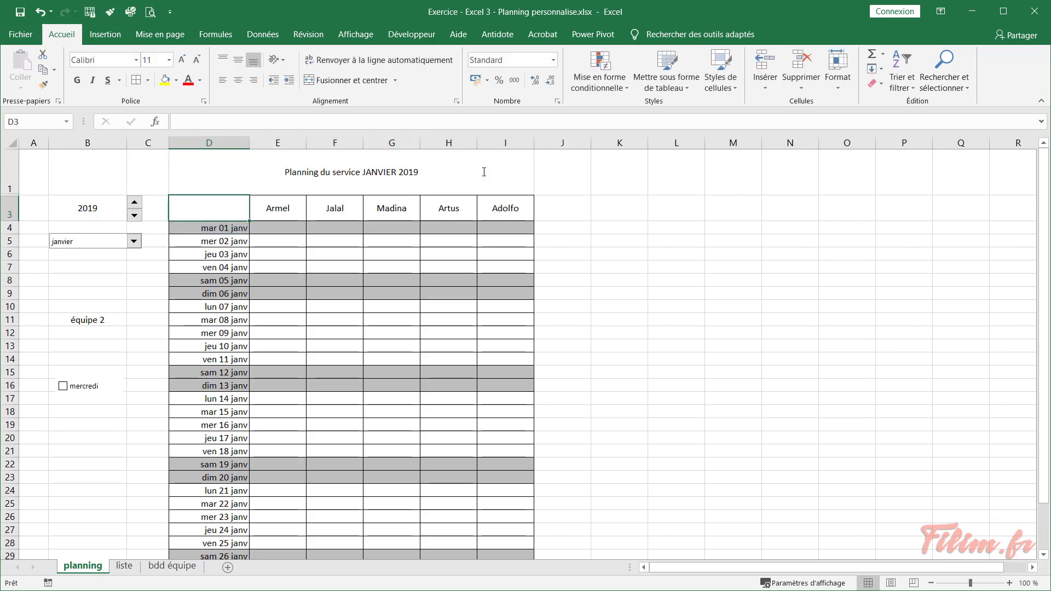
Make the D1 title bold at 16 pt
left_click(404, 168)
left_click(76, 81)
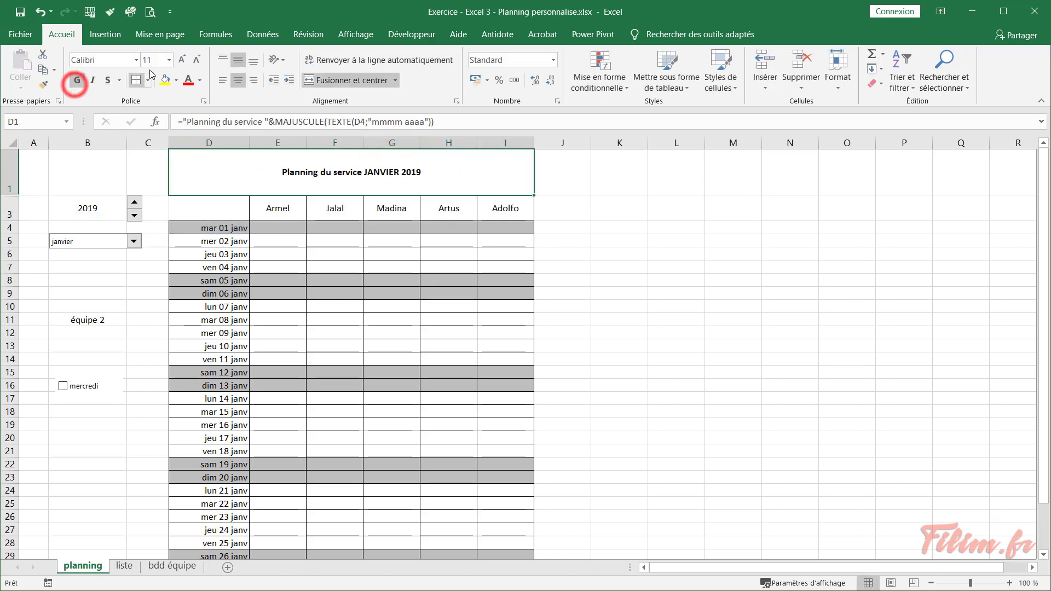
left_click(181, 59)
left_click(182, 59)
left_click(182, 59)
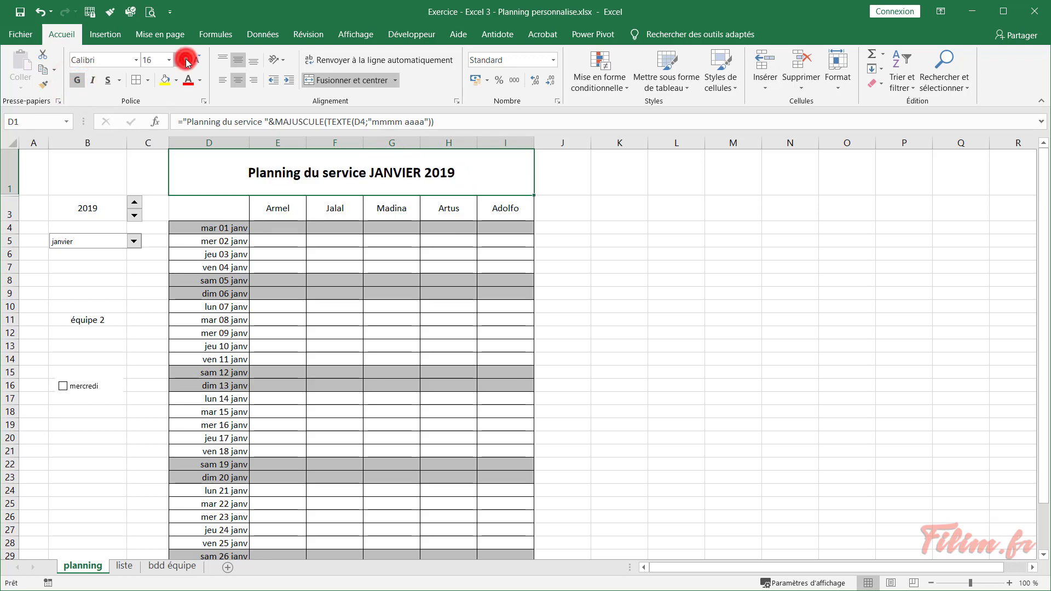
left_click(134, 239)
Try février and years 2021 and 2017, then reset the planning to janvier 2019
left_click(105, 264)
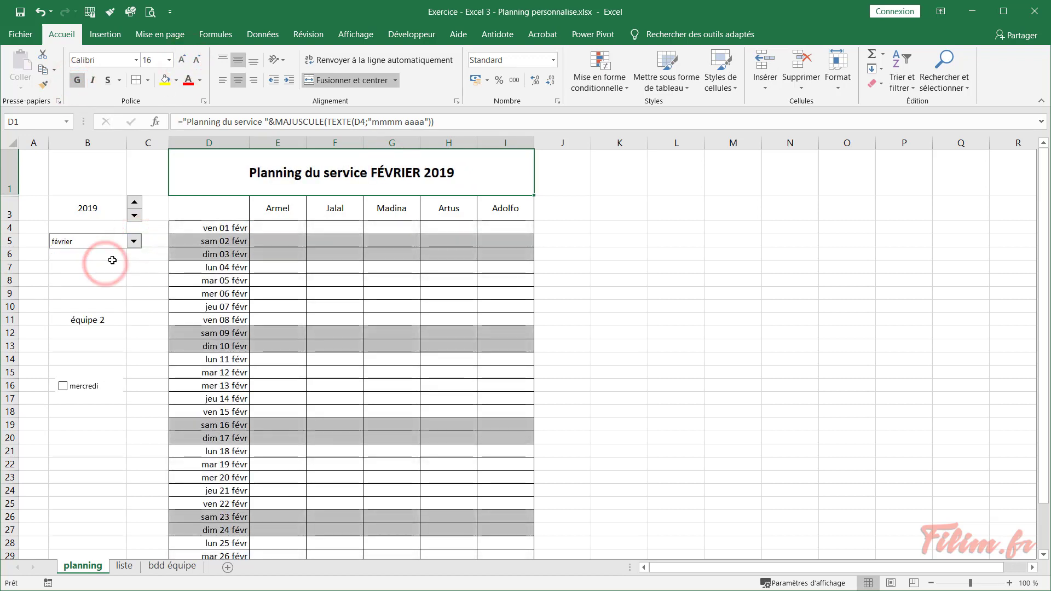
left_click(136, 204)
left_click(137, 205)
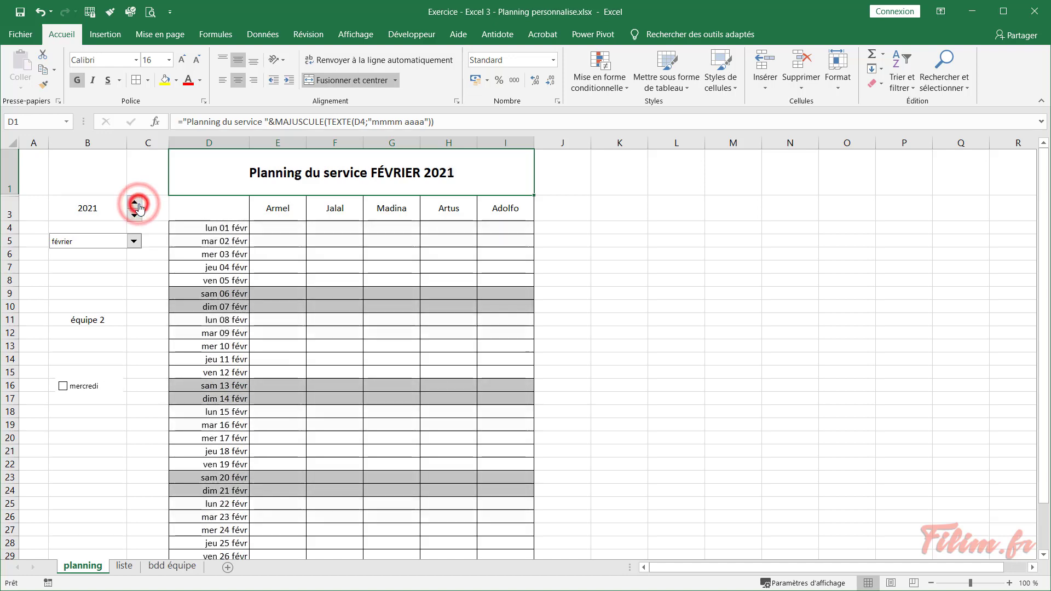
left_click(134, 215)
left_click(135, 215)
left_click(134, 215)
left_click(134, 215)
left_click(135, 201)
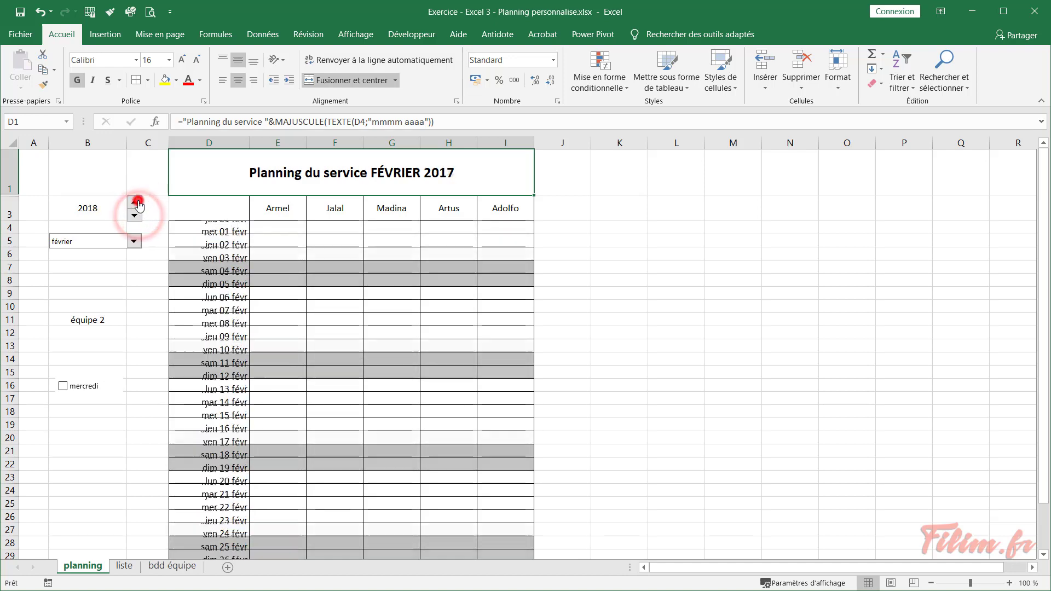
left_click(137, 202)
left_click(134, 245)
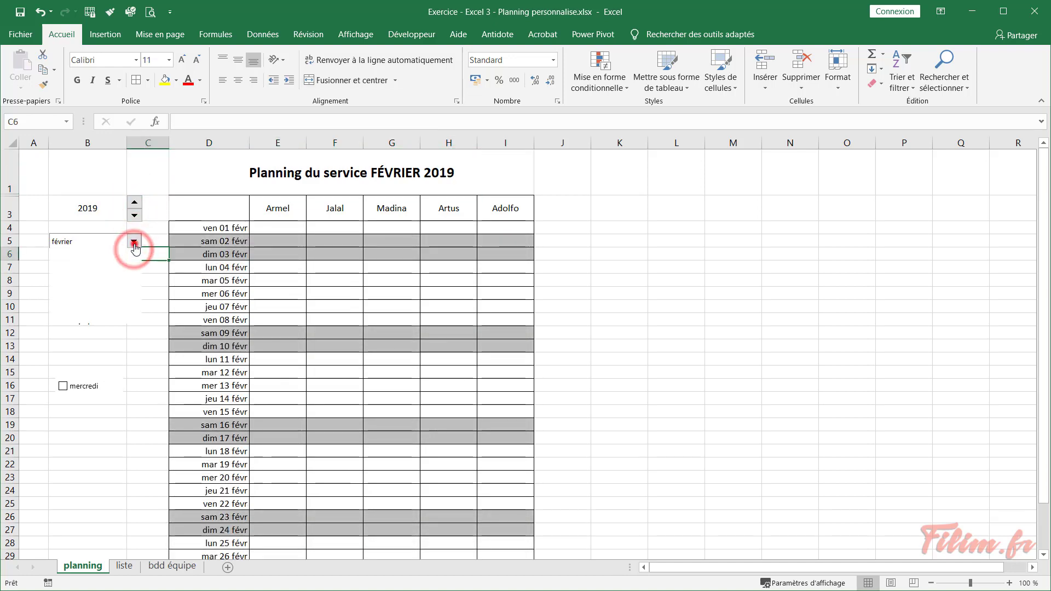
left_click(109, 252)
Choose équipe 4 in the B11 team dropdown
left_click(104, 322)
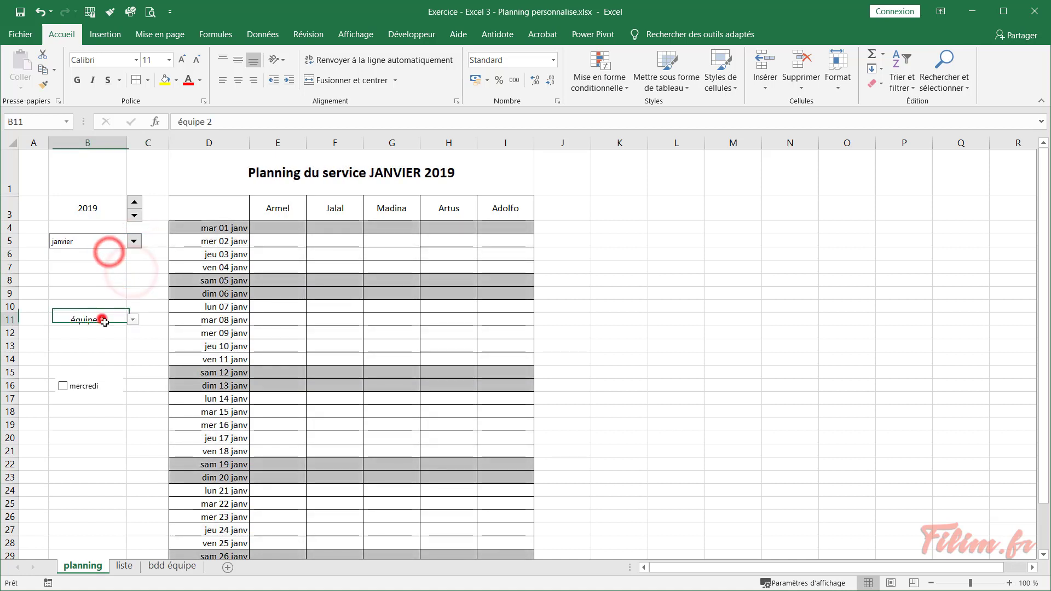
left_click(132, 321)
left_click(108, 359)
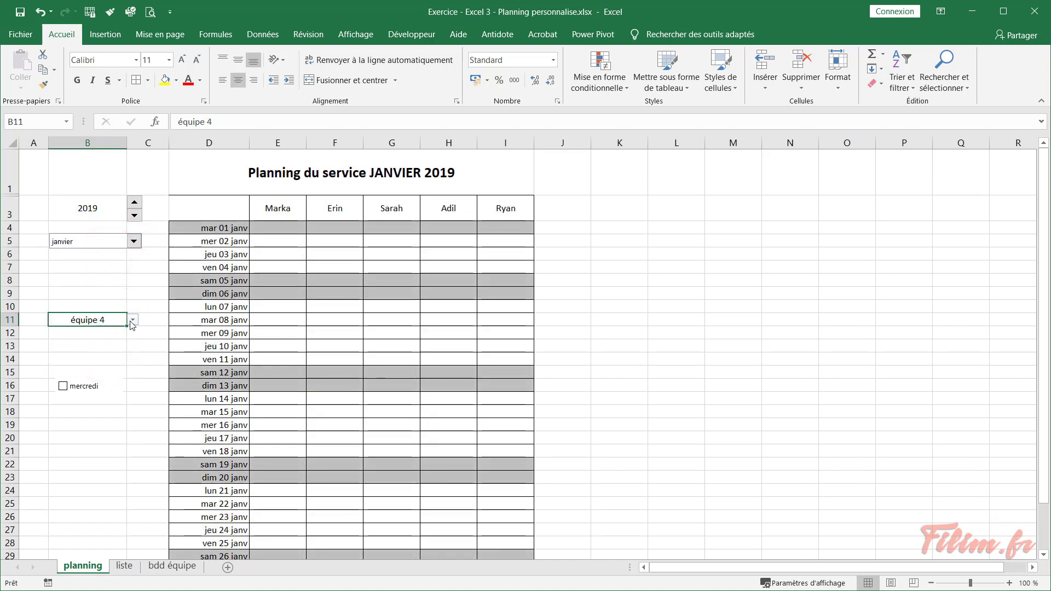
left_click(656, 275)
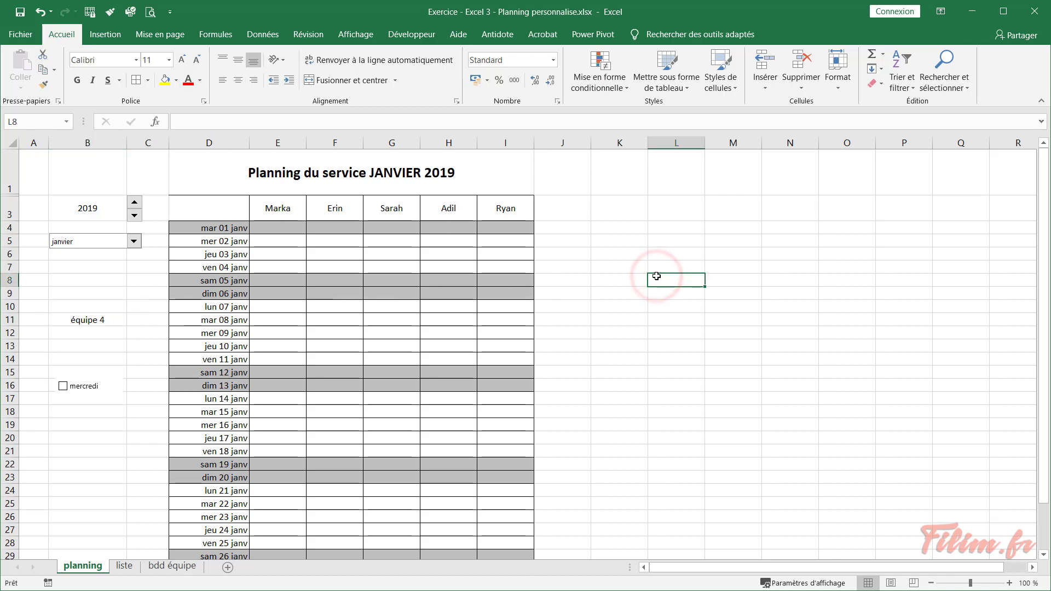
Draw a Double parenthèse shape around the year and month selectors in B1:C7
left_click(110, 35)
left_click(190, 82)
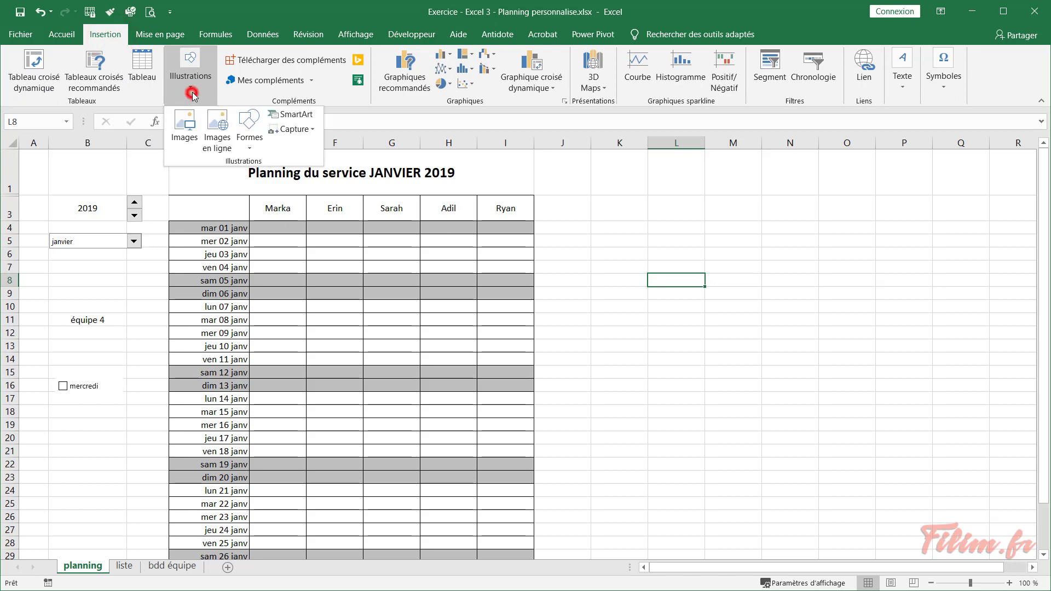
left_click(263, 147)
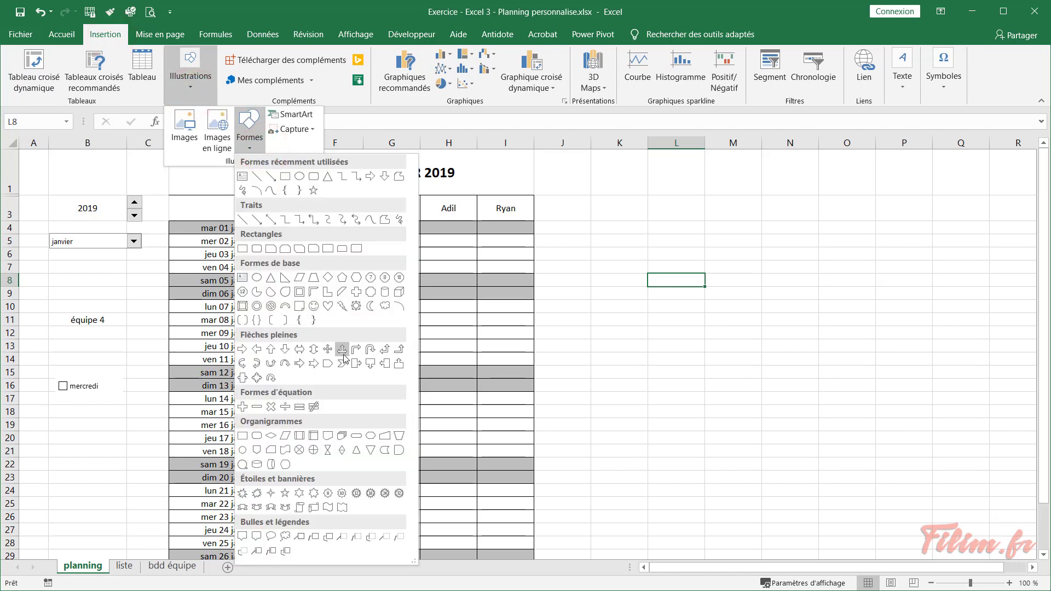
left_click(246, 323)
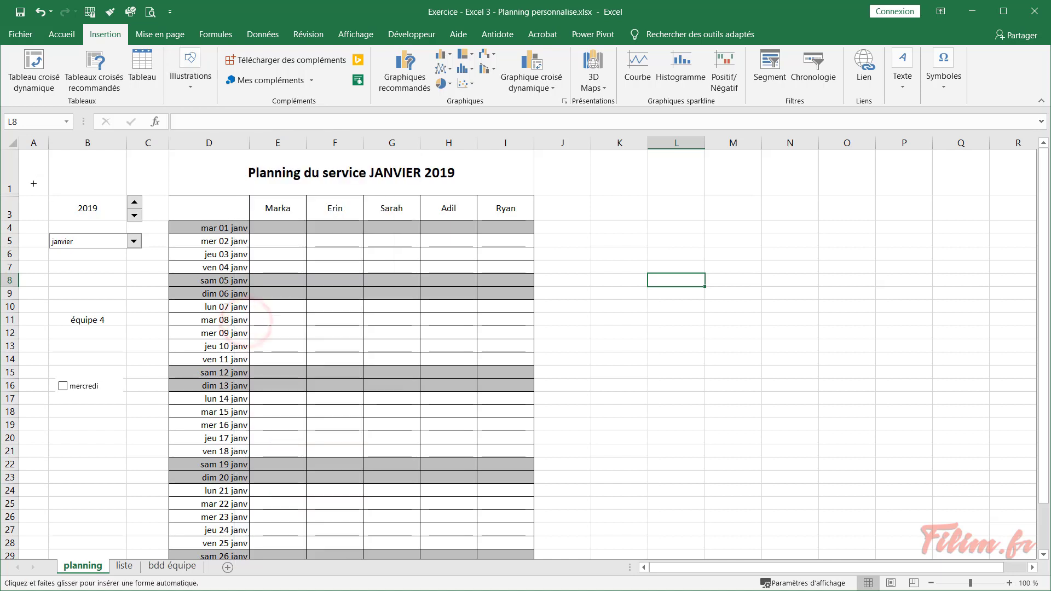
mouse_move(33, 183)
left_mouse_down()
mouse_move(157, 273)
mouse_move(153, 262)
left_mouse_up()
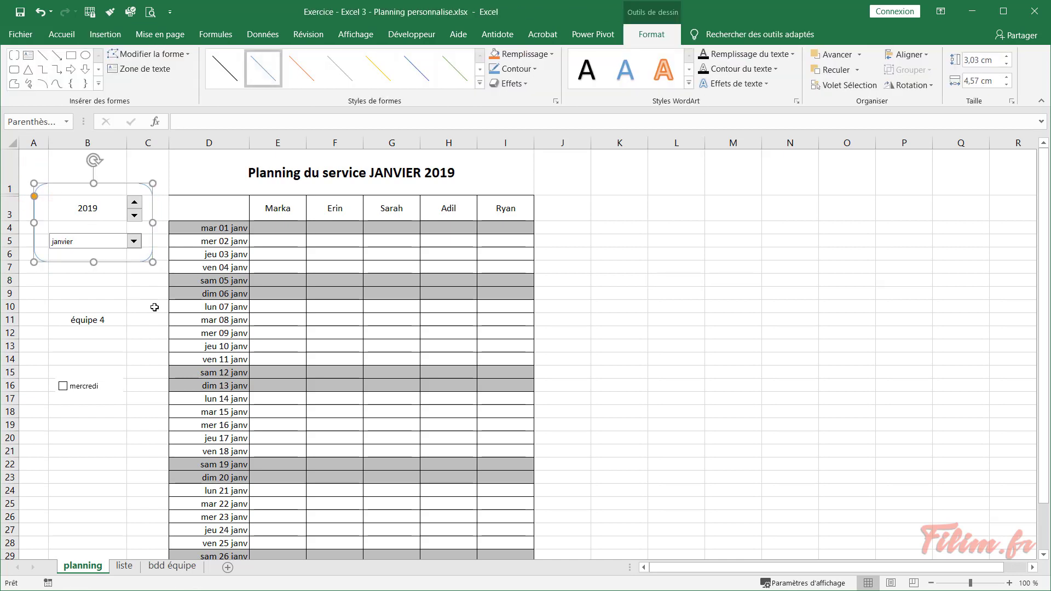
Give the bracket shape a thicker, coloured, dashed outline
left_click(514, 69)
mouse_move(525, 233)
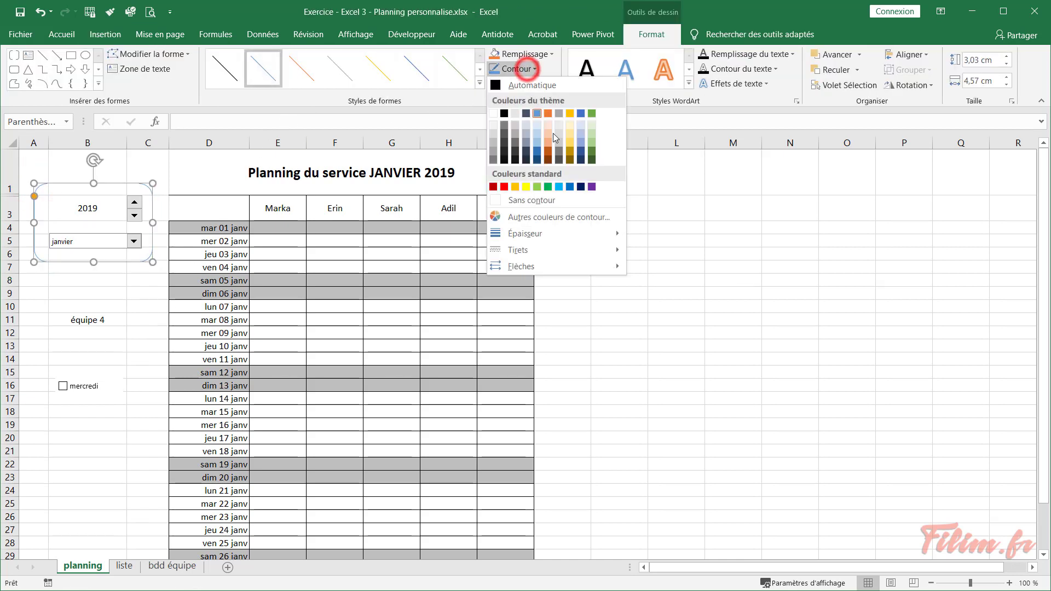
left_click(672, 282)
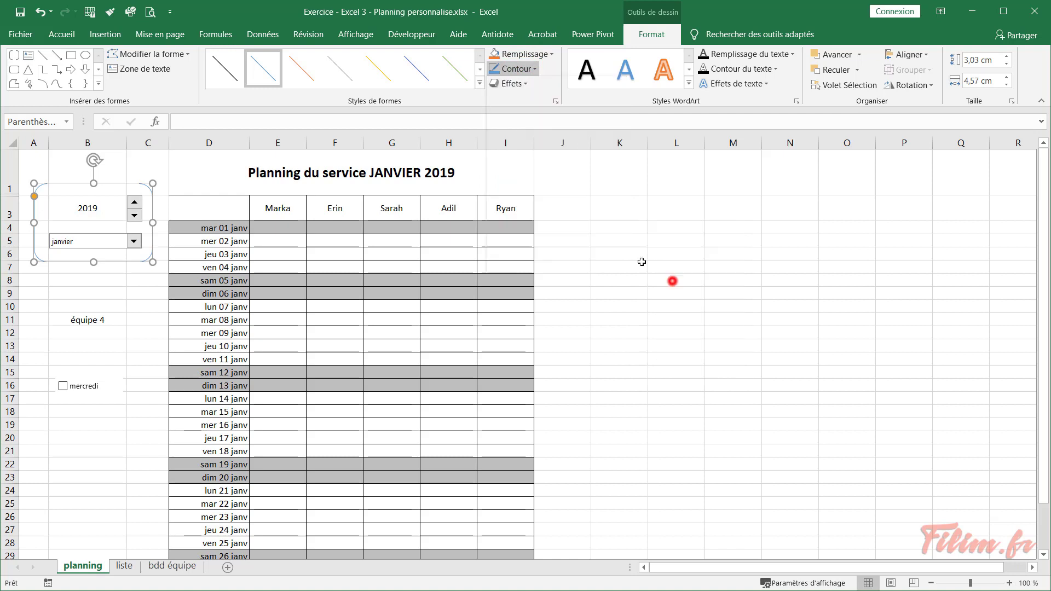
left_click(530, 69)
mouse_move(542, 250)
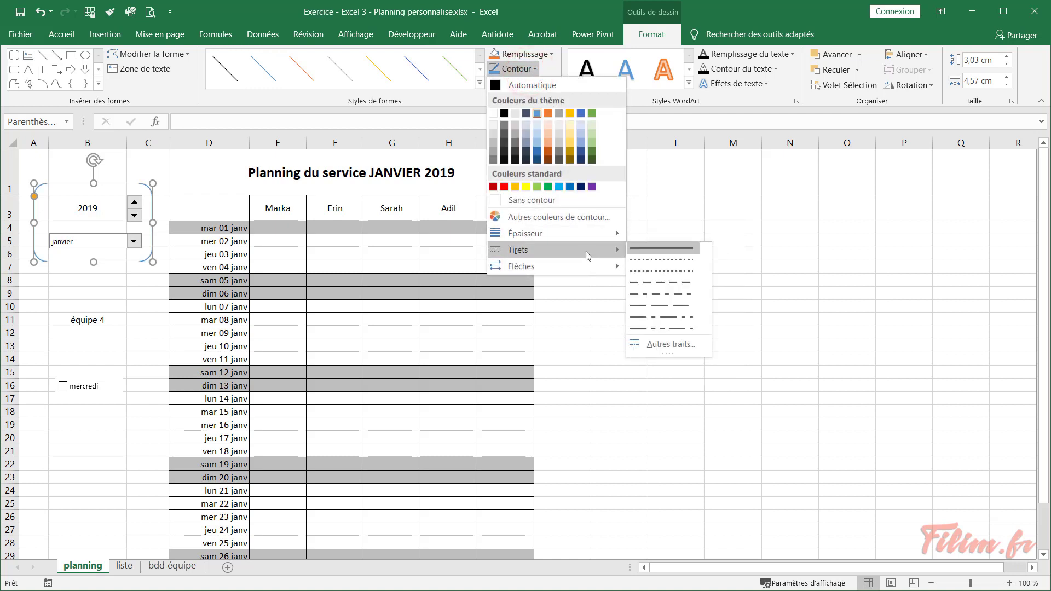
left_click(662, 282)
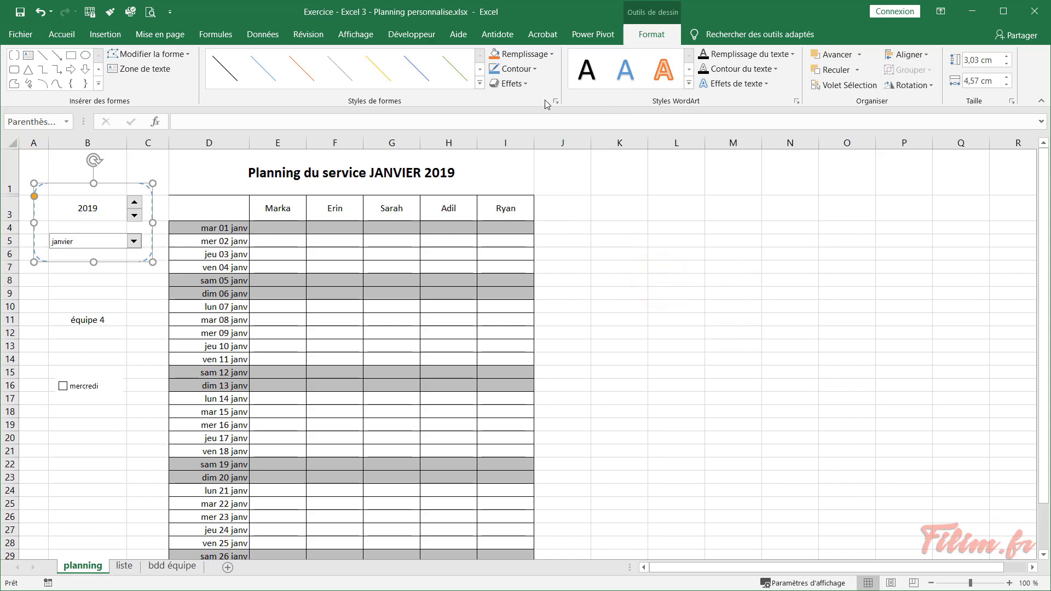
left_click(534, 68)
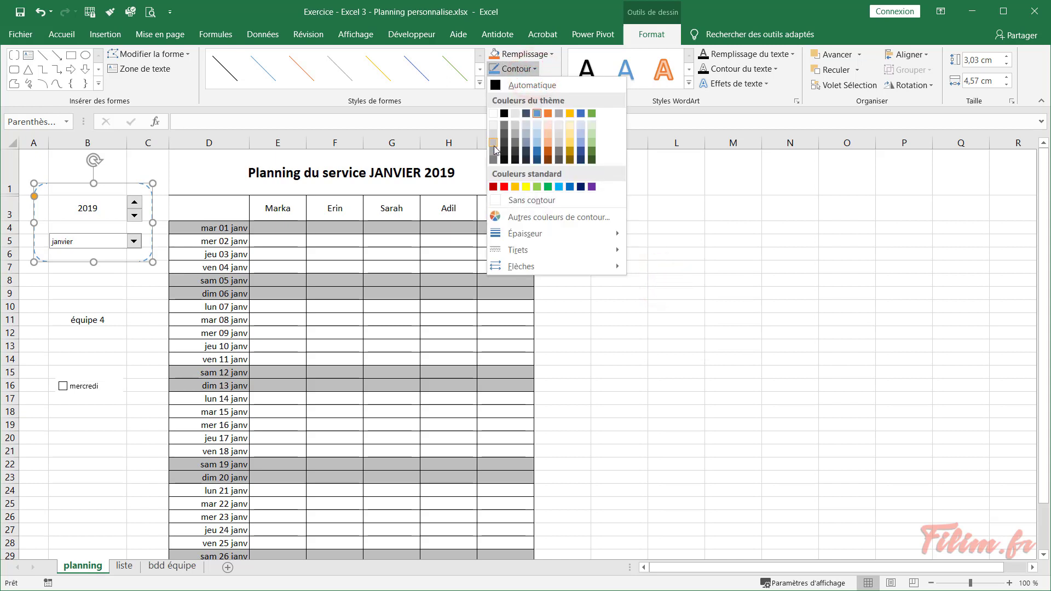
left_click(494, 160)
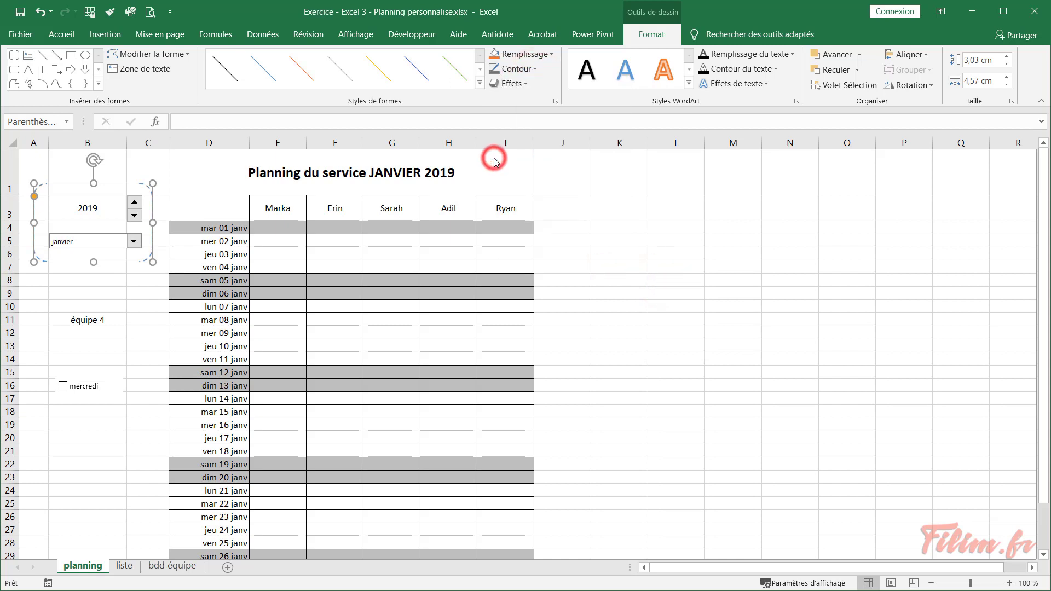
left_click(532, 70)
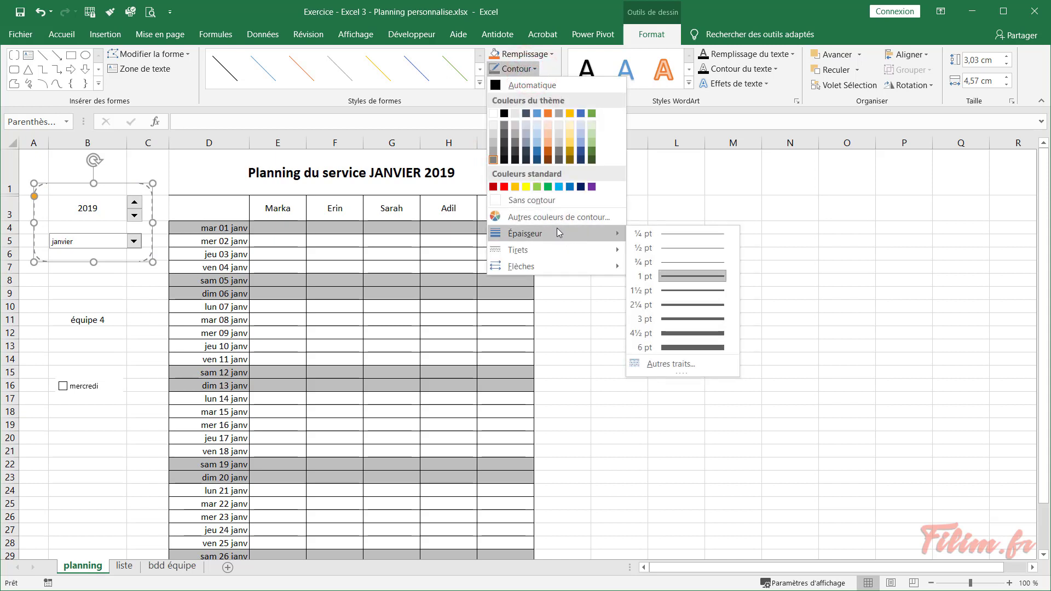
mouse_move(558, 250)
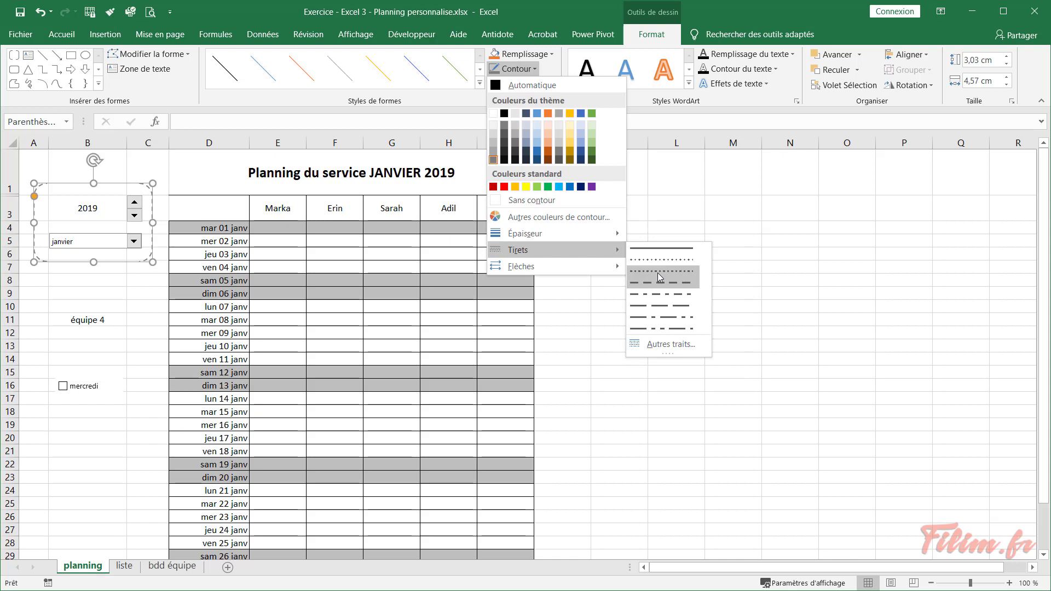
left_click(671, 199)
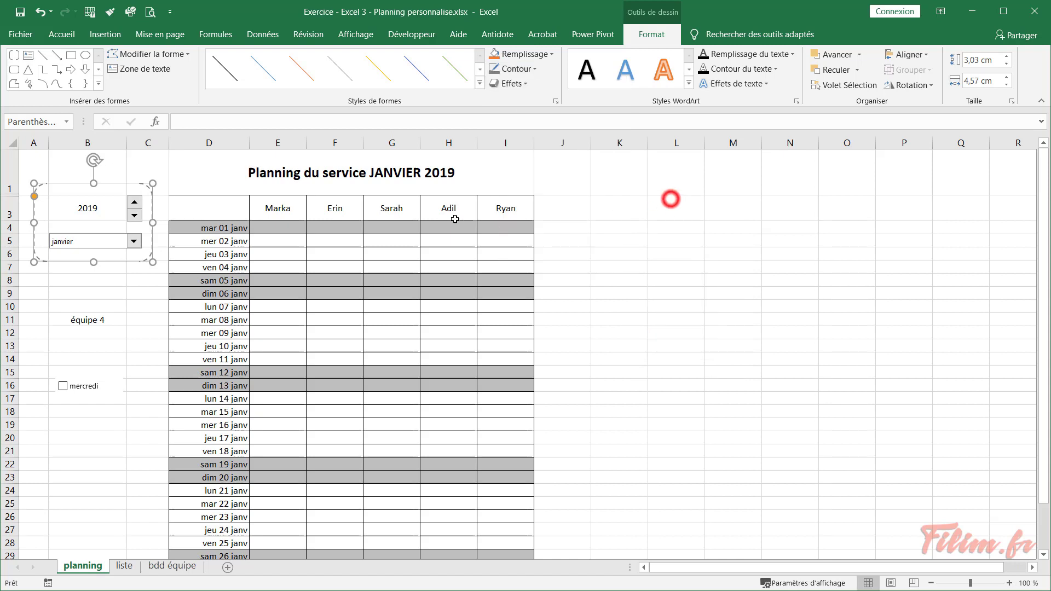
left_click(147, 290)
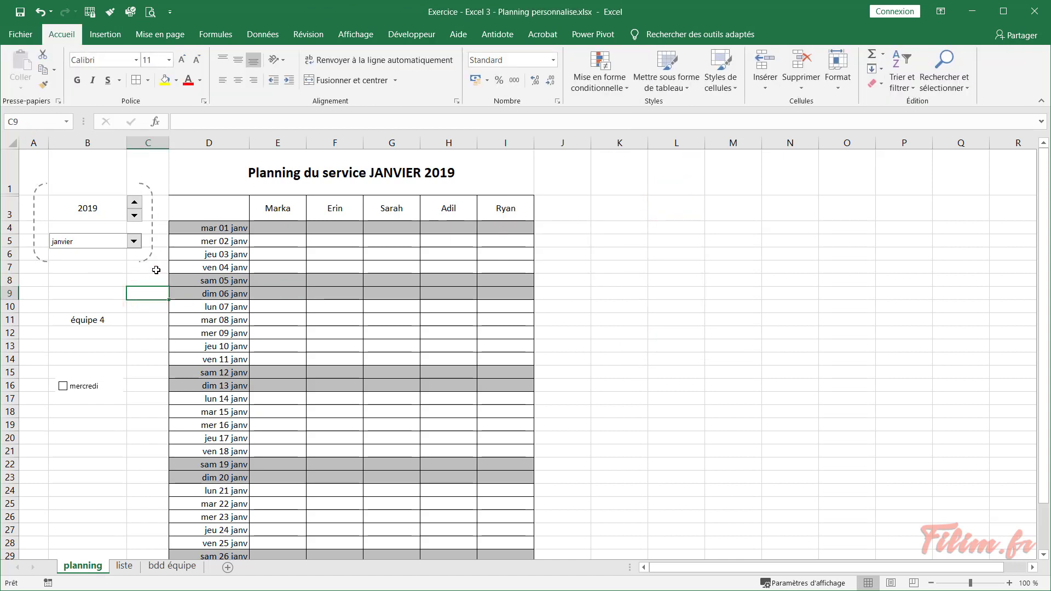
Add a centred, italic "Période" label in B1
left_click(94, 187)
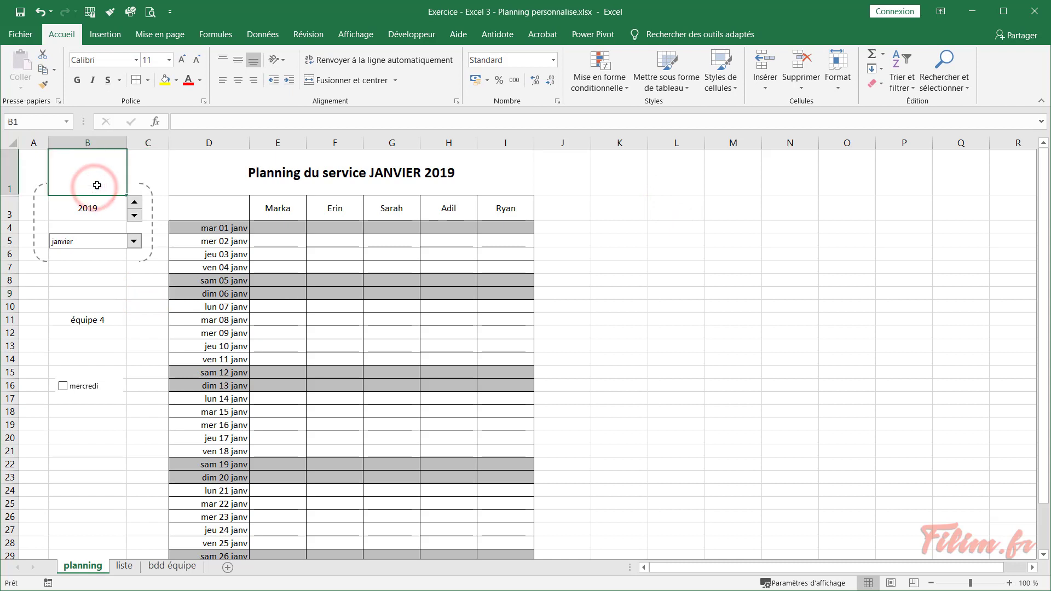
type("période")
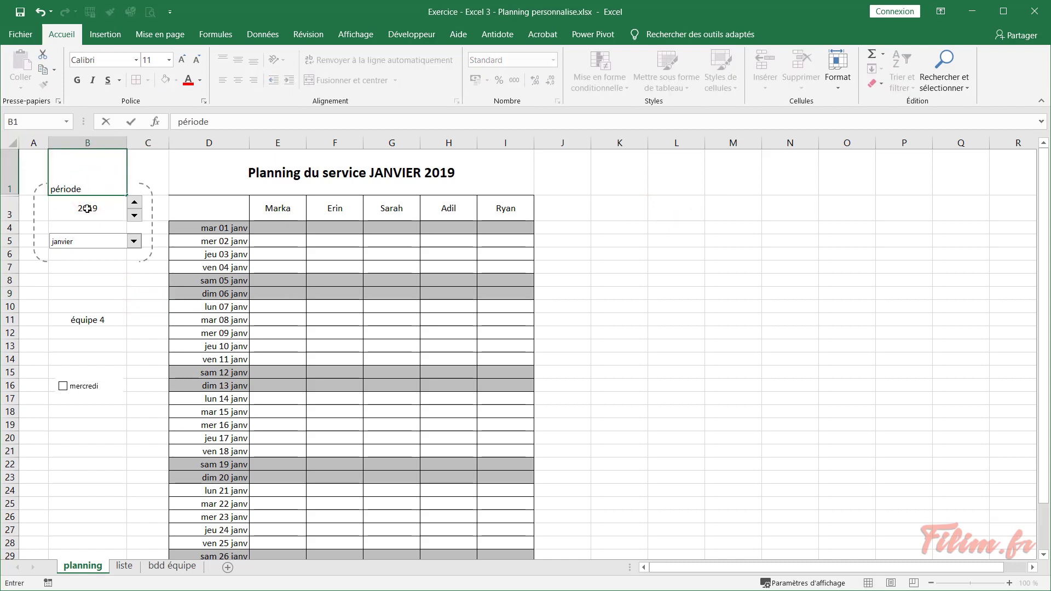
left_click(77, 267)
left_click(93, 178)
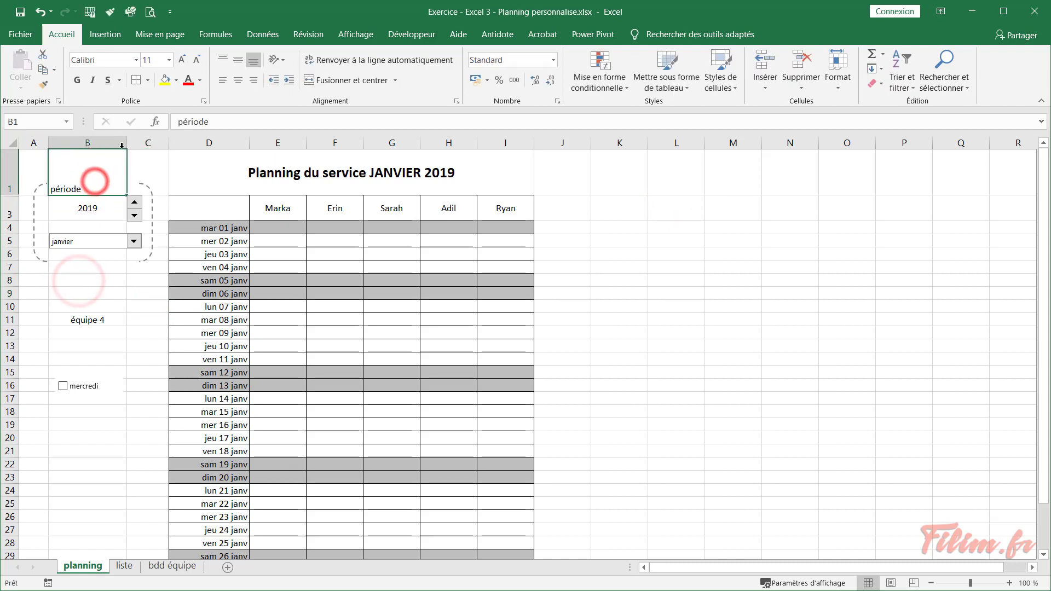
left_click(238, 80)
left_click(92, 80)
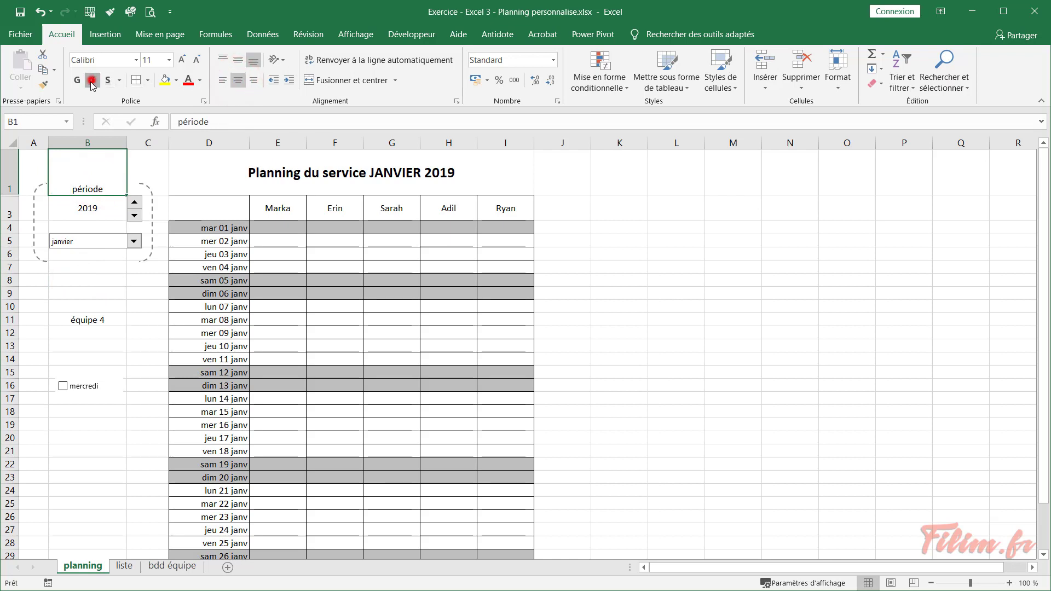
double_click(78, 187)
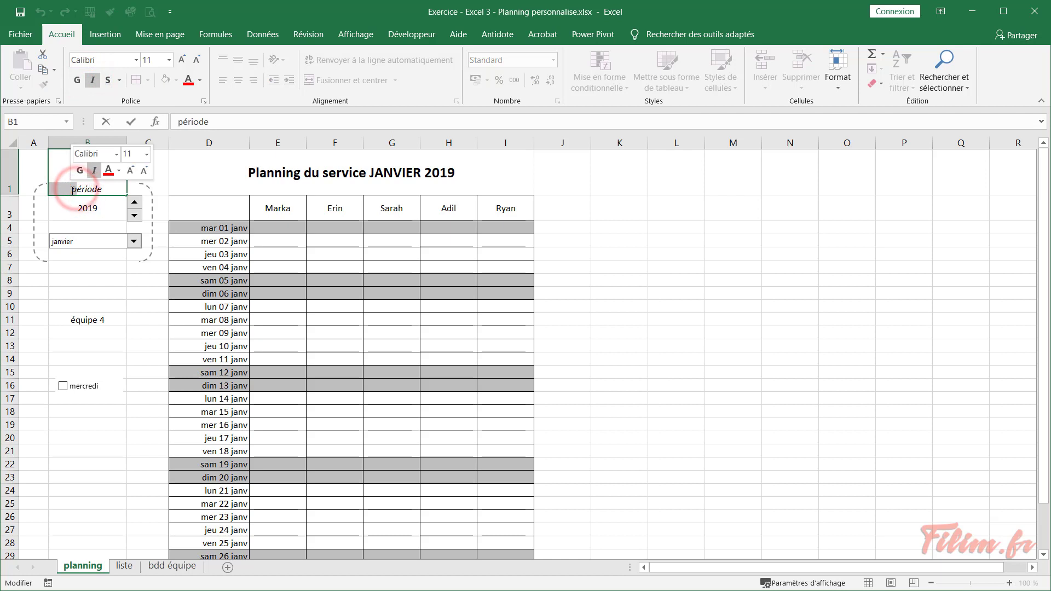
type("P")
key("Return")
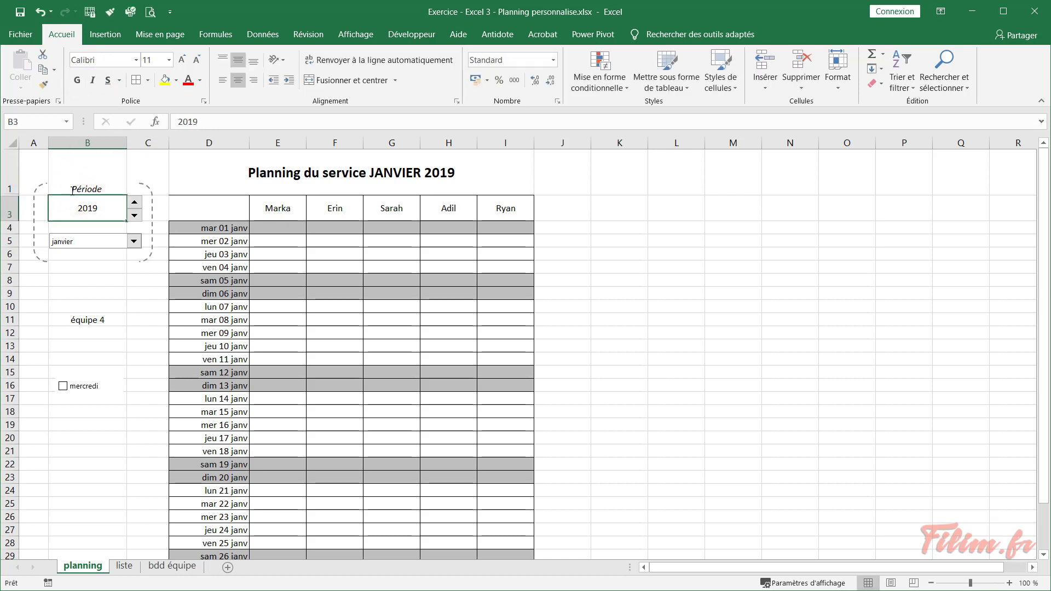
Set the Période label's font colour to grey
left_click(73, 189)
left_click(201, 80)
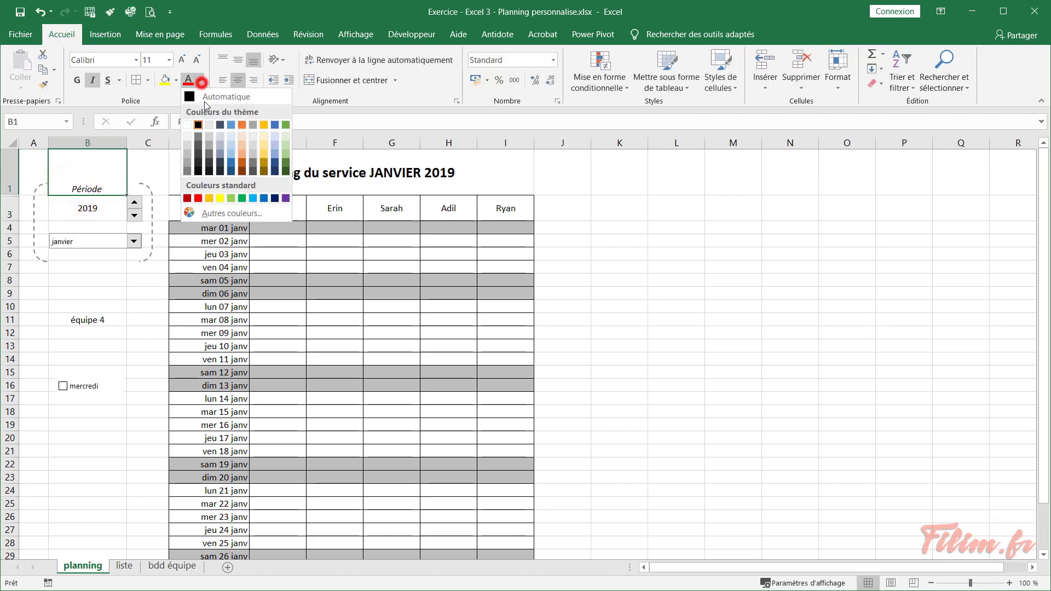
left_click(188, 171)
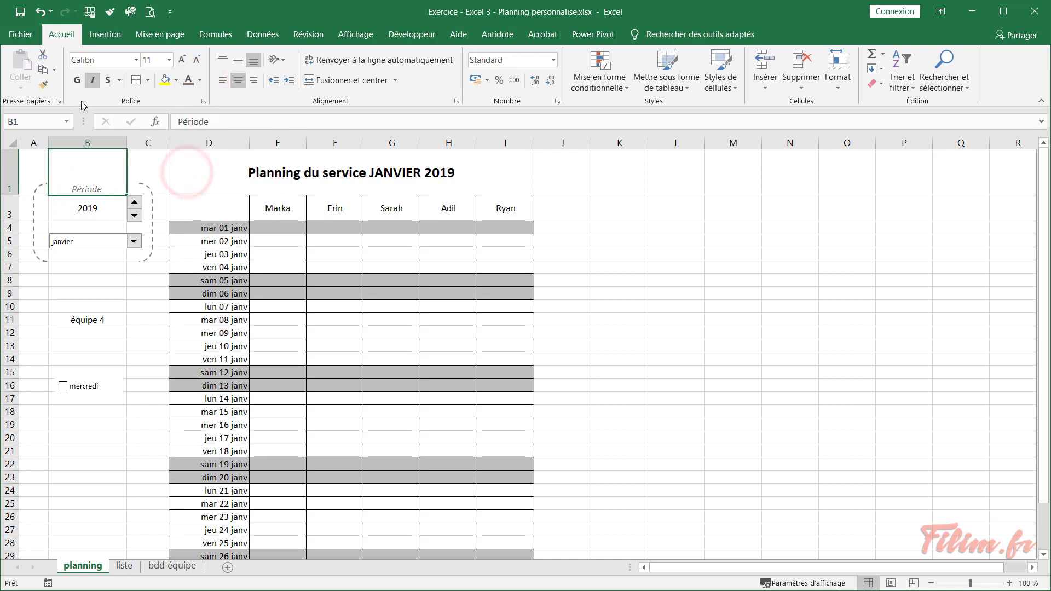
left_click(101, 290)
Adjust the dashed frame's top and bottom edges to fit the period controls
left_click(152, 213)
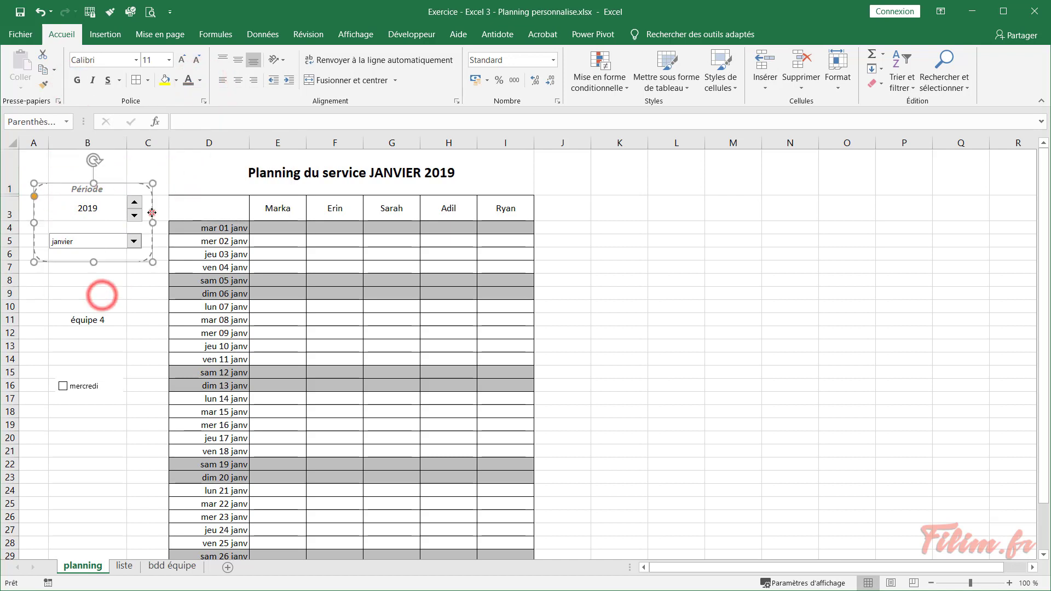
left_click_drag(93, 183, 93, 189)
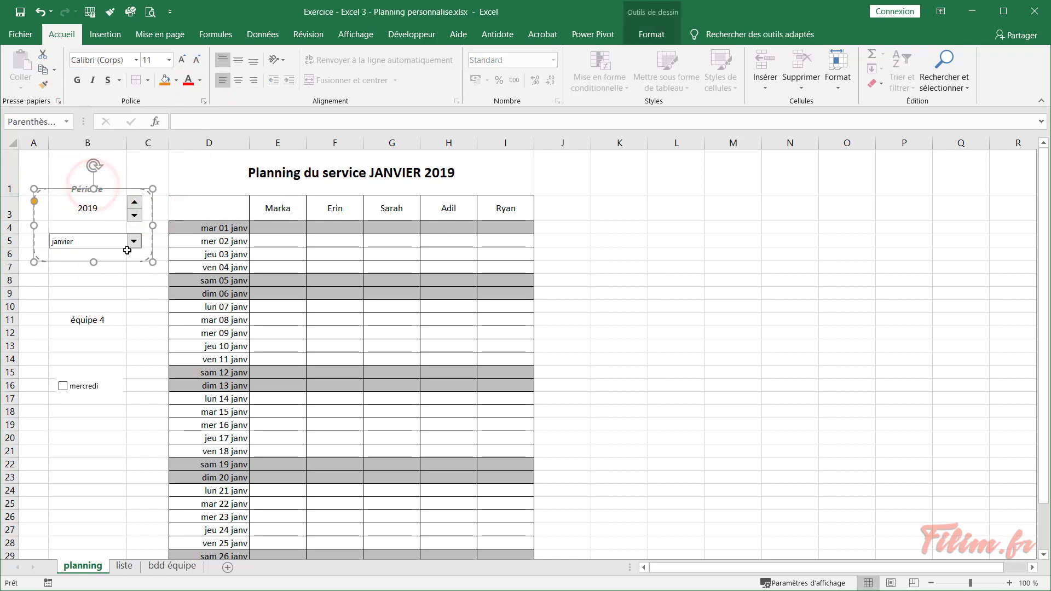
left_click_drag(88, 263, 88, 260)
left_click(109, 288)
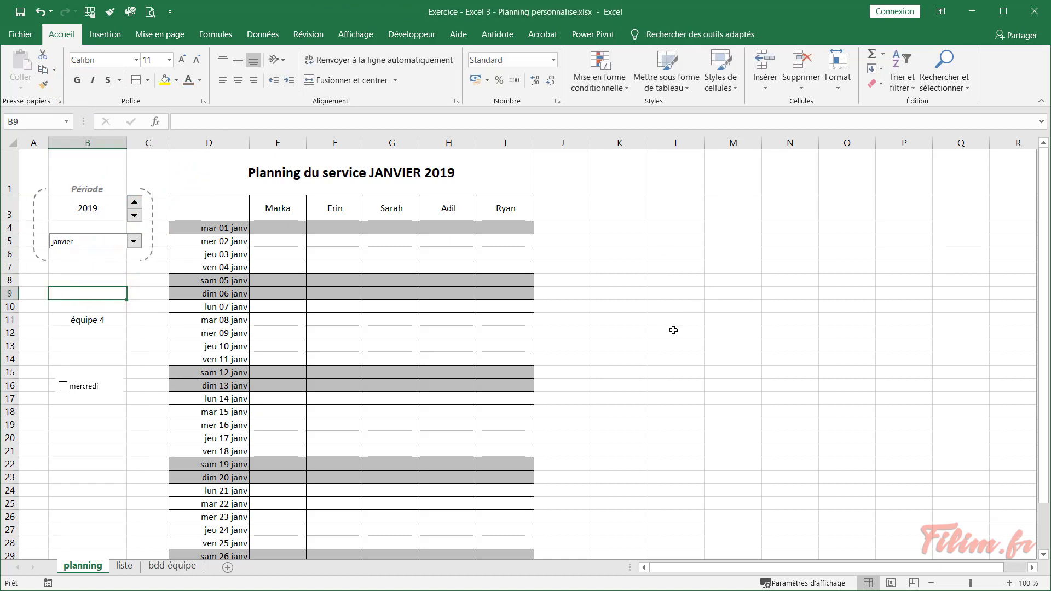
Hide the sheet gridlines
left_click(362, 33)
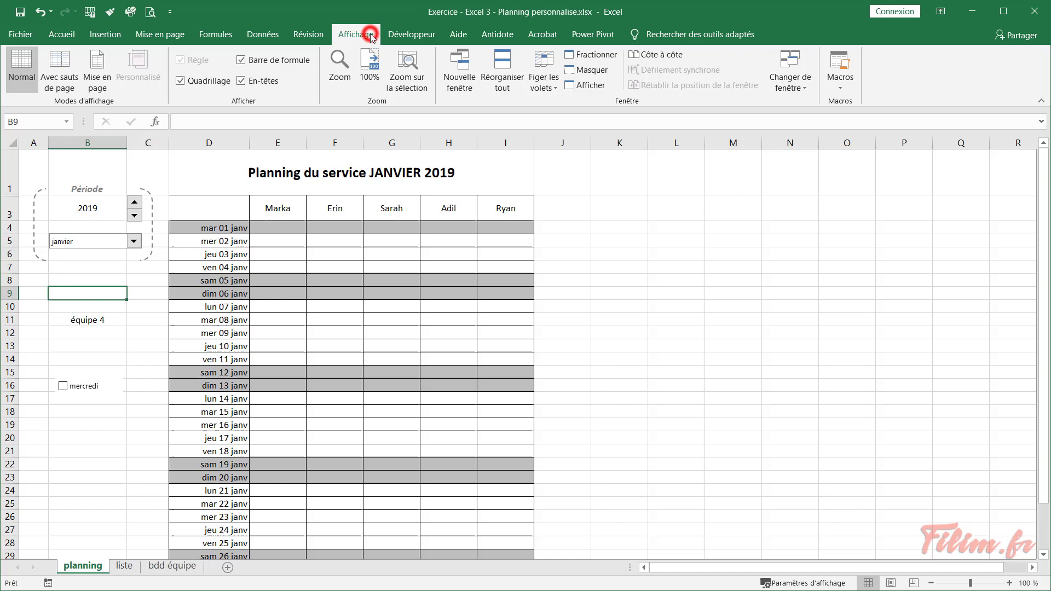
left_click(195, 81)
left_click(134, 395)
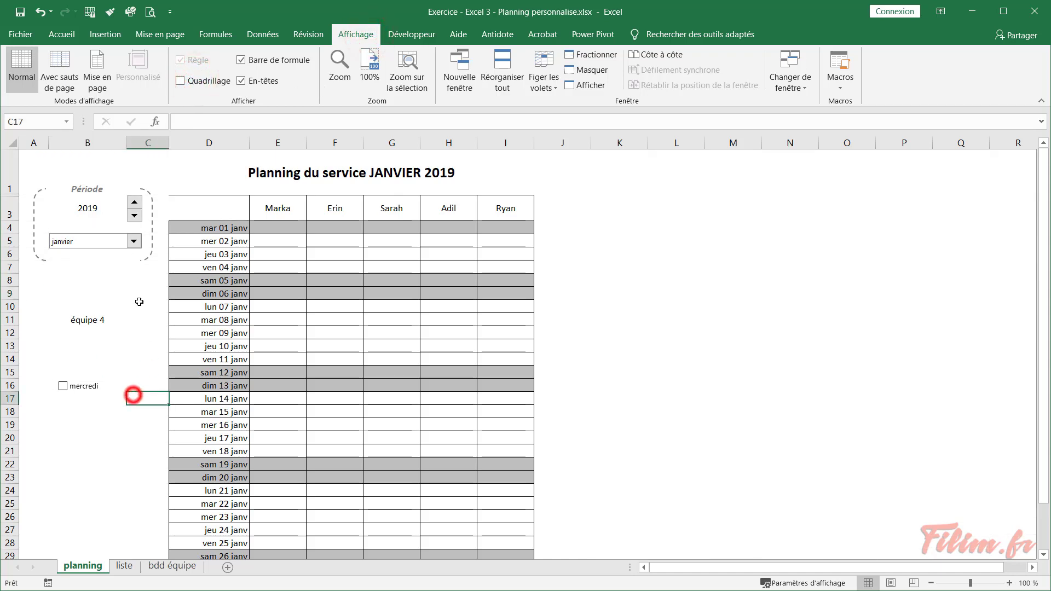
Copy the dashed Période frame around the équipe 4 selector and resize it to fit snugly
left_click(145, 262)
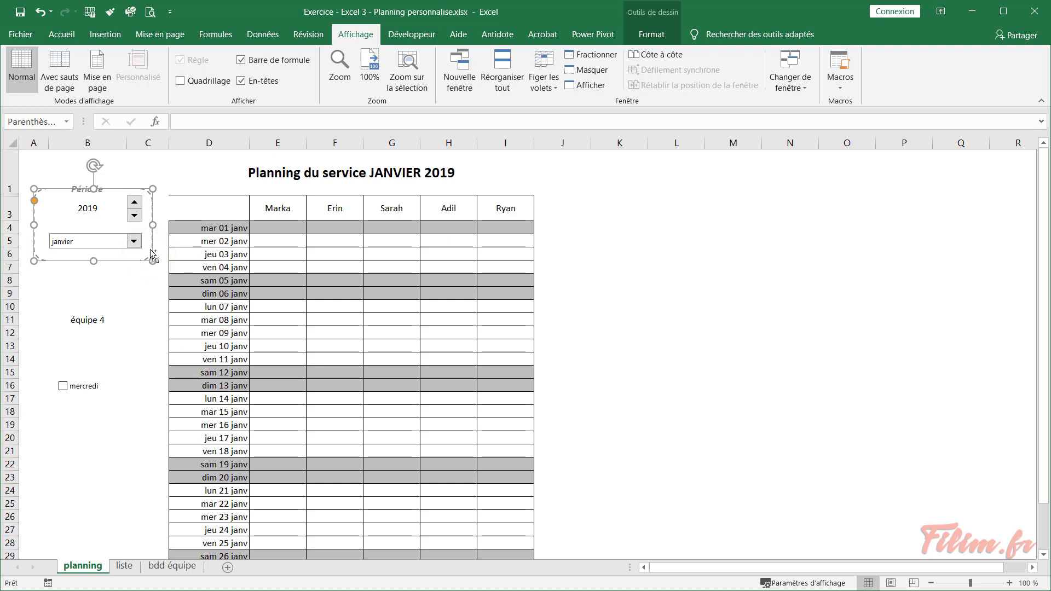
left_click_drag(152, 249, 156, 350)
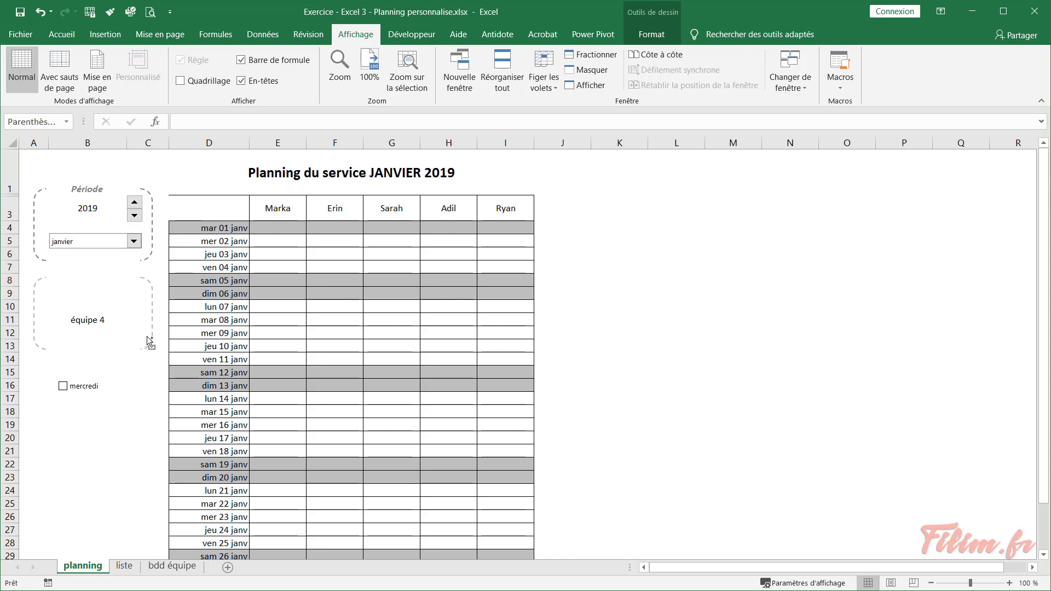
left_click_drag(148, 340, 154, 353)
left_click(154, 346)
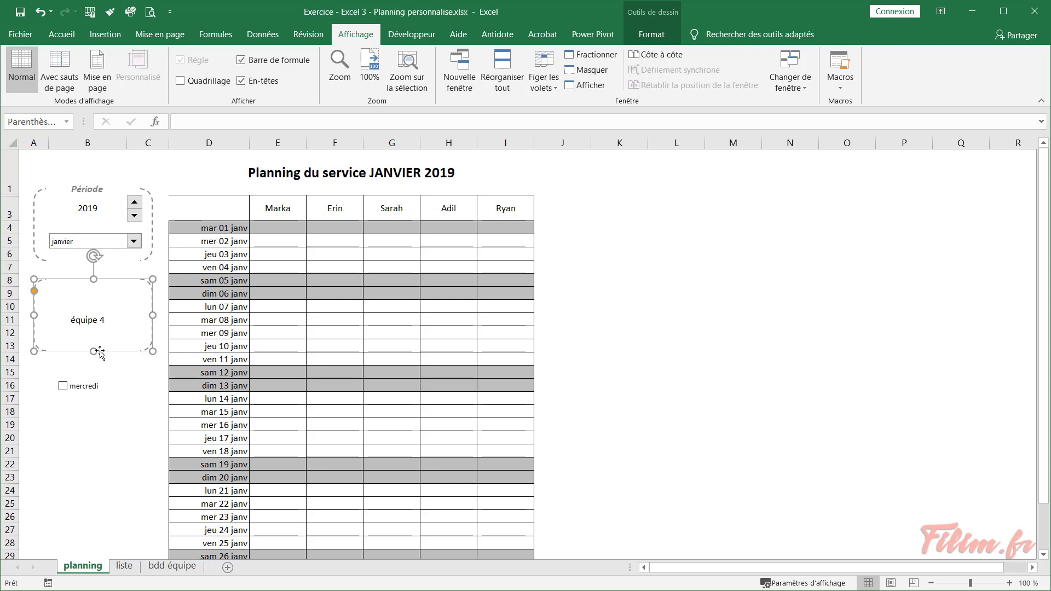
left_click_drag(93, 351, 94, 340)
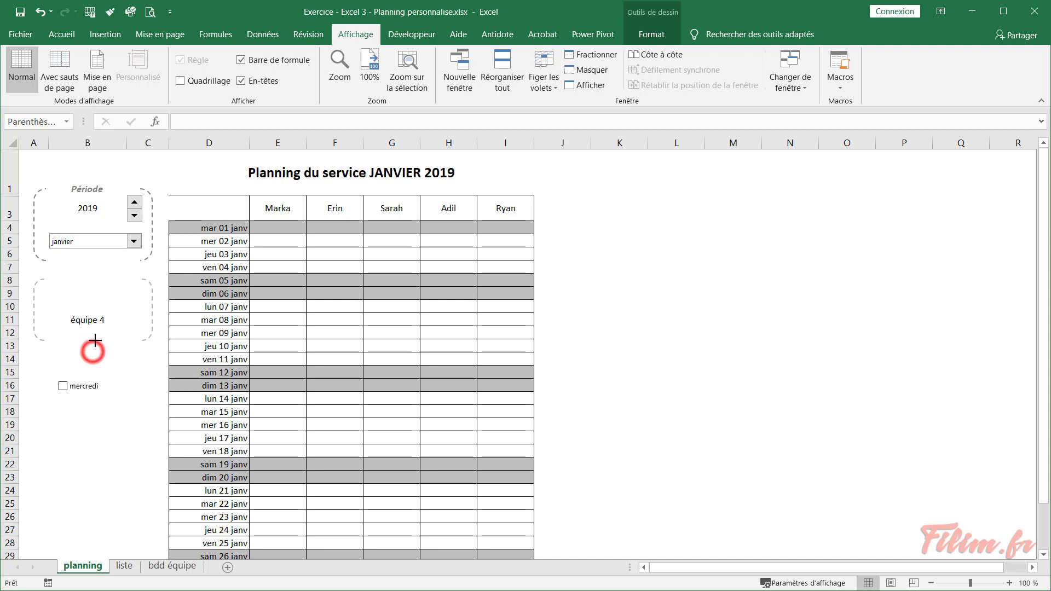
left_click_drag(94, 280, 95, 298)
left_click(107, 290)
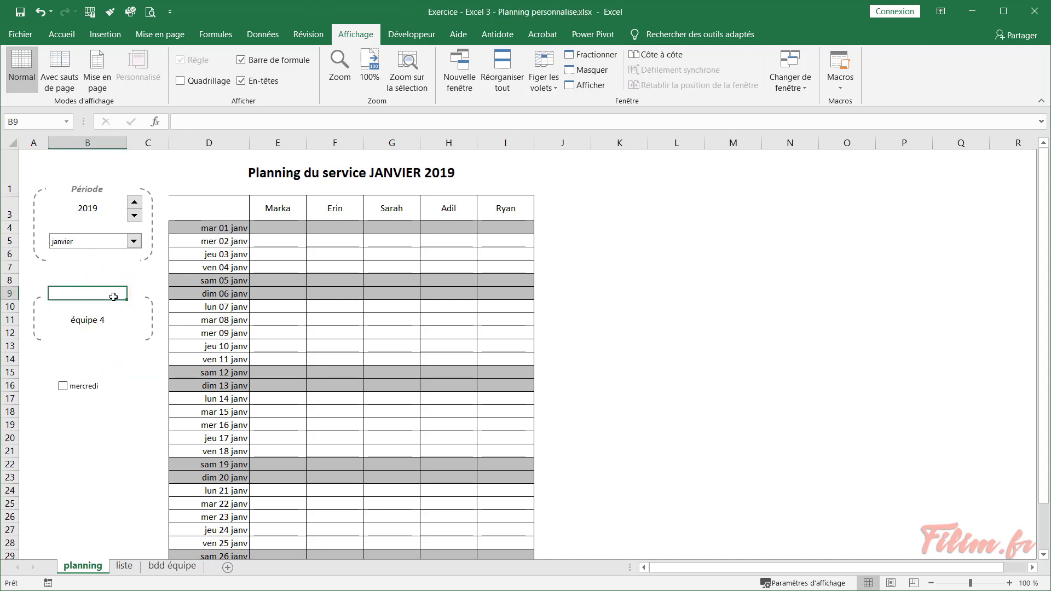
Enter Salariés in B9 with Période's grey italic style, then copy the frame around the mercredi checkbox
type("S")
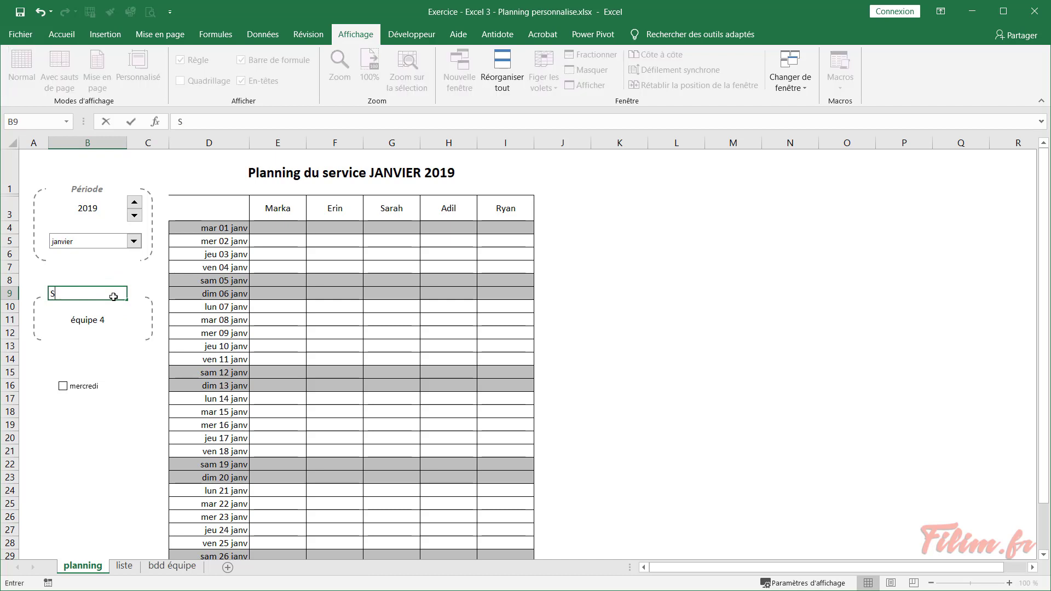
type("alariés")
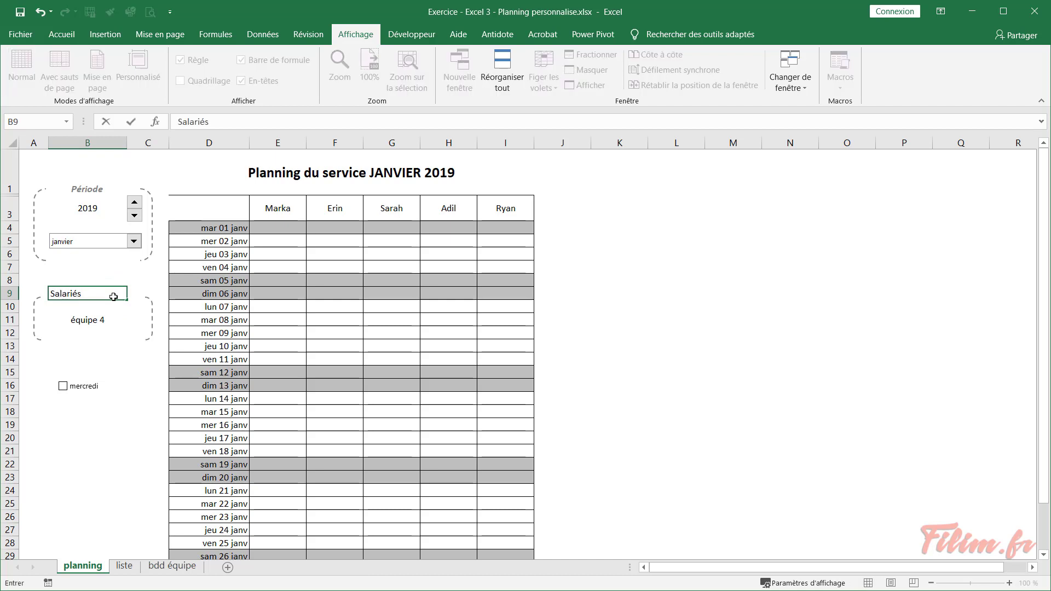
left_click(118, 338)
left_click(81, 181)
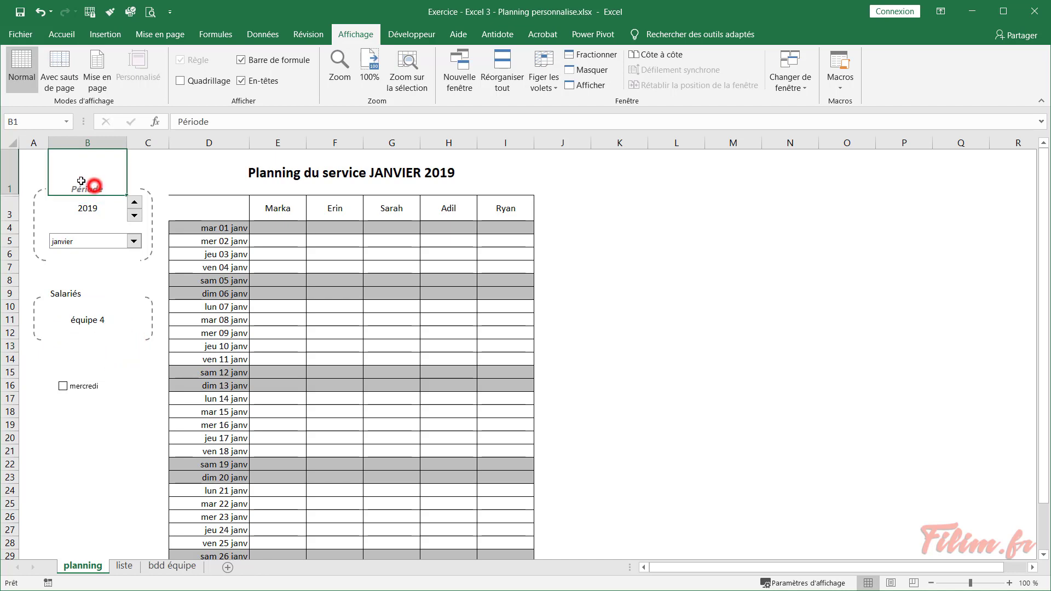
left_click(62, 34)
left_click(44, 86)
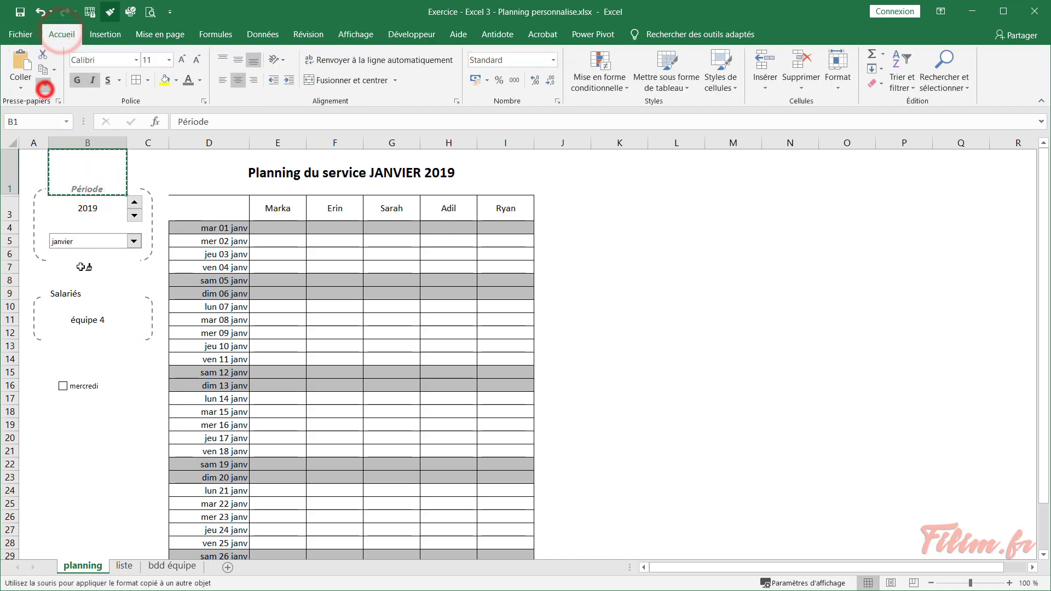
left_click(82, 293)
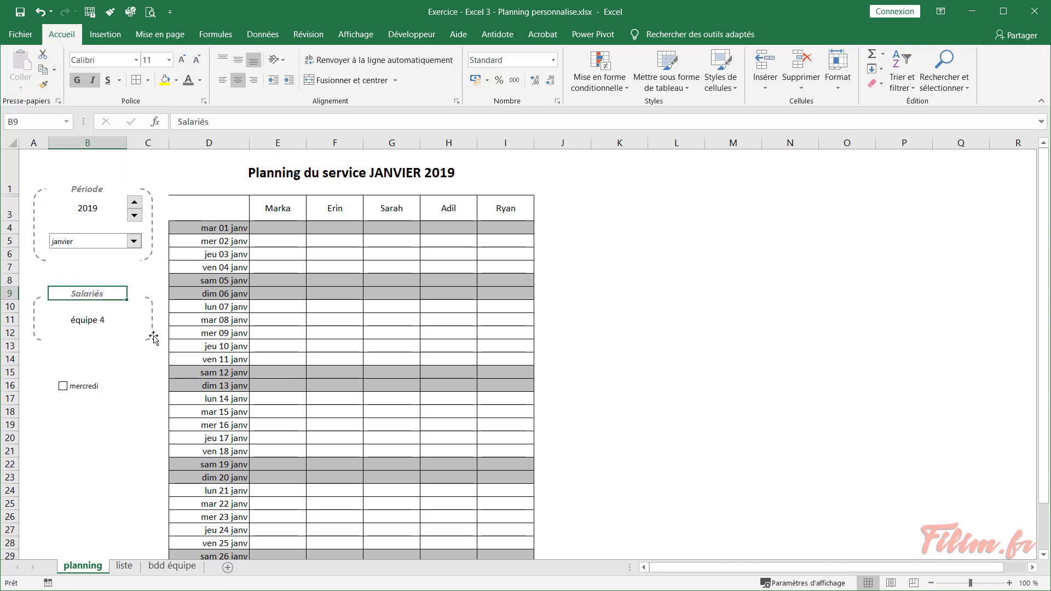
left_click_drag(153, 339, 155, 406)
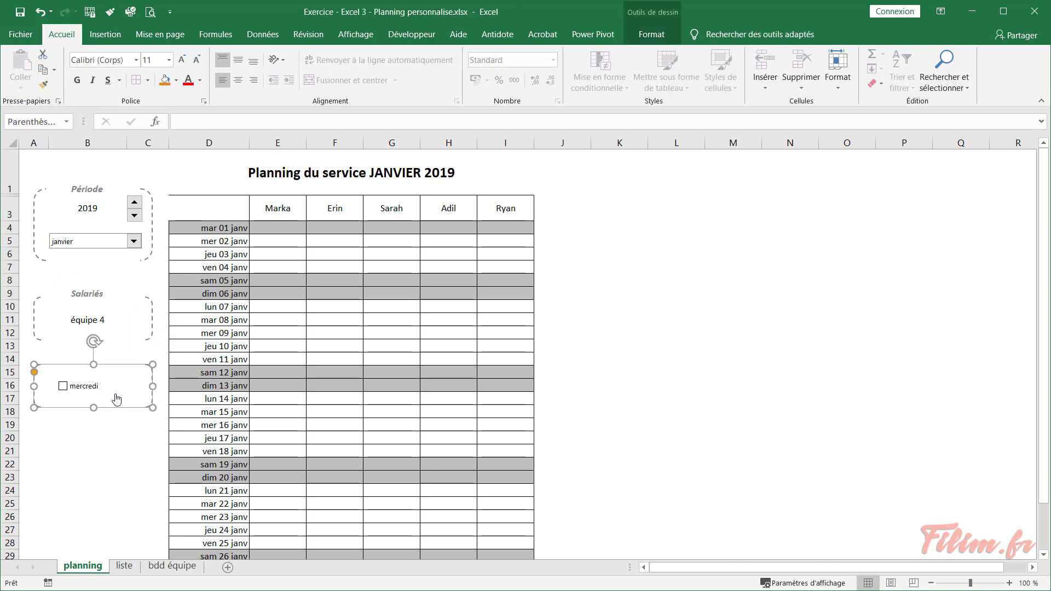
Type Repos in B15, give it the Salariés style, and move it to B14
left_click(80, 374)
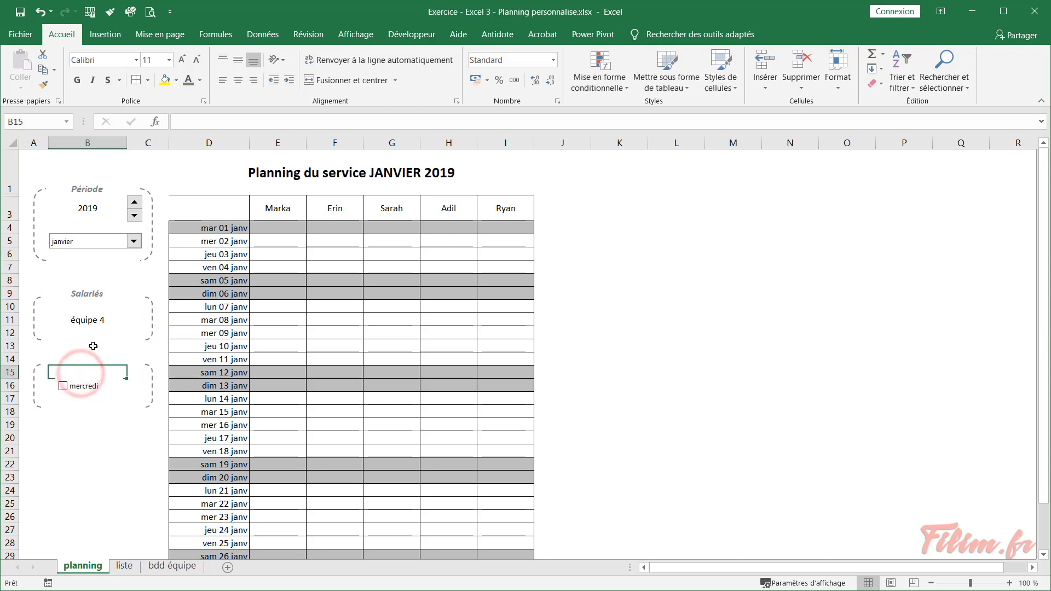
type("re")
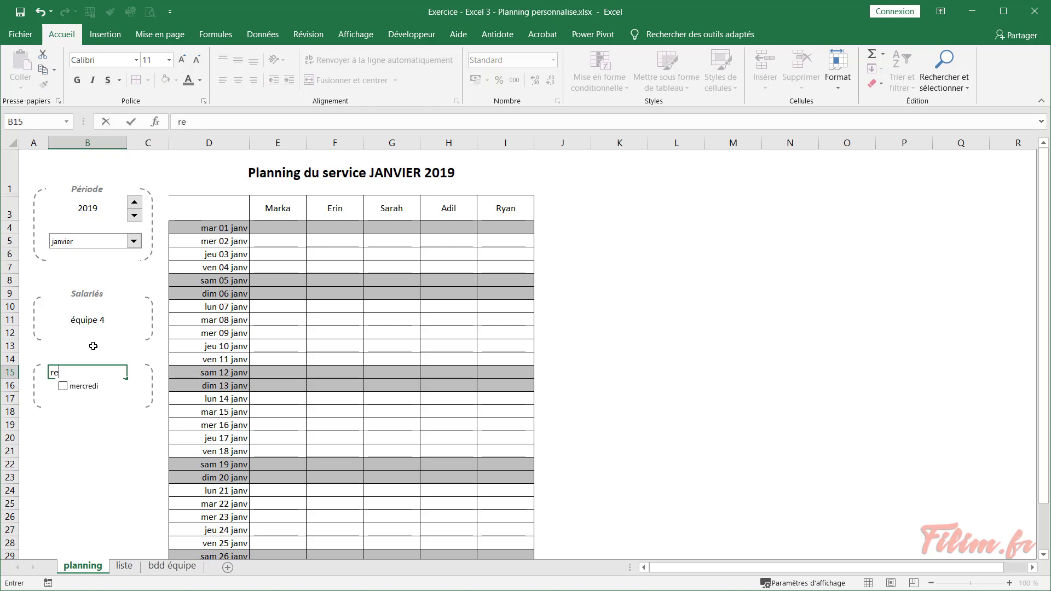
type("apepos")
left_click(89, 293)
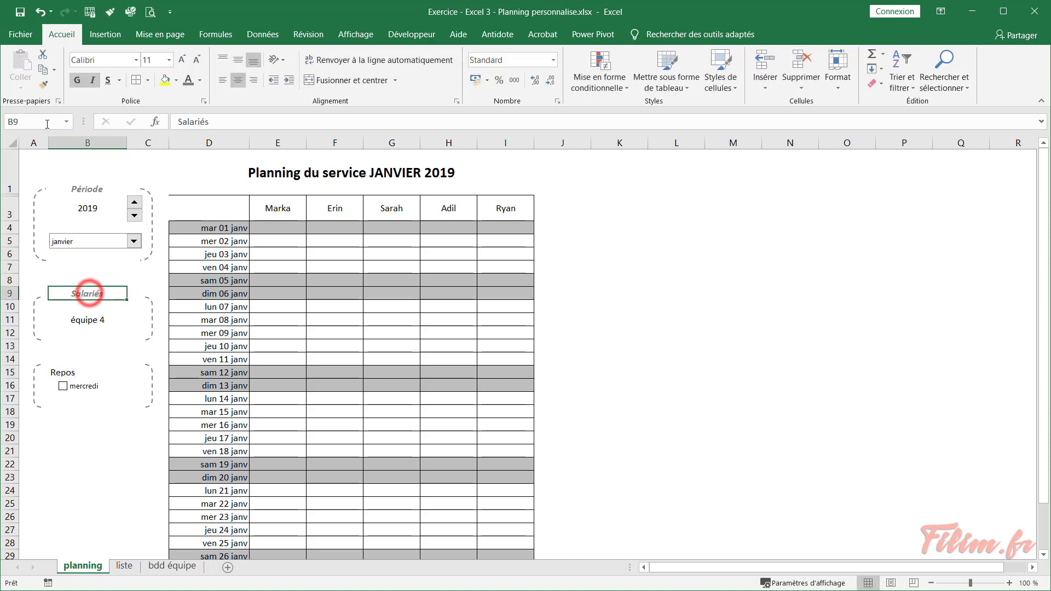
left_click(44, 84)
left_click(87, 370)
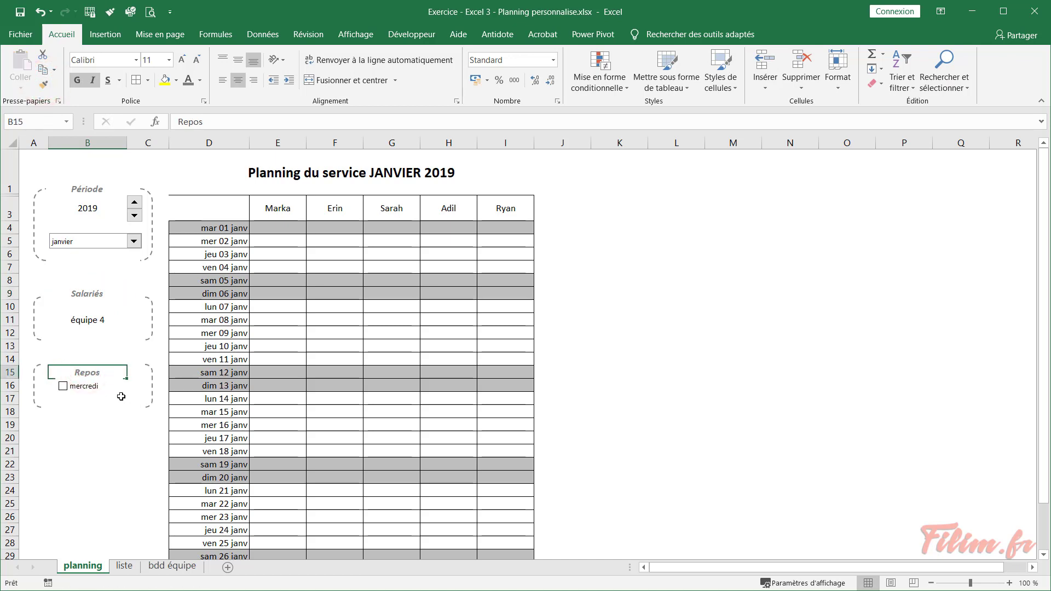
left_click_drag(88, 366, 83, 355)
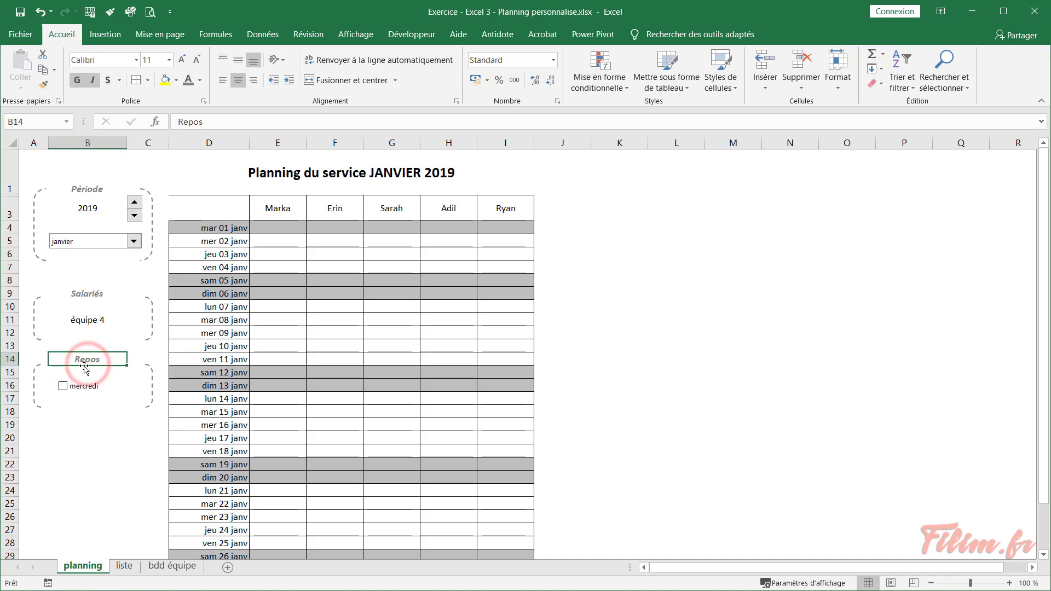
Nudge the mercredi checkbox frame slightly so it sits under the Repos heading
left_click(31, 384)
left_click_drag(31, 385, 31, 387)
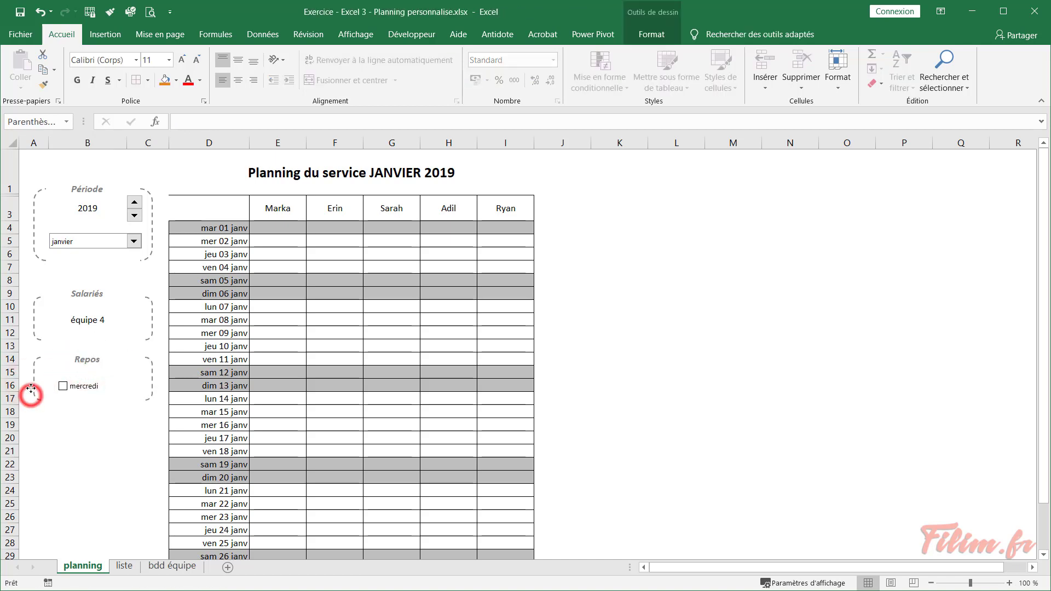
left_click(134, 449)
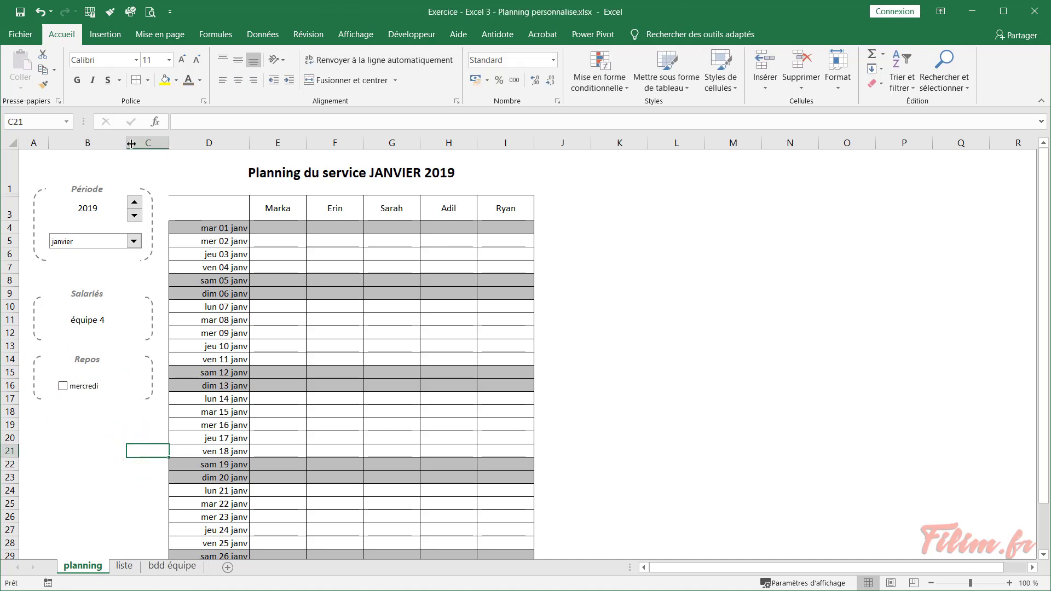
Widen column B slightly, keeping the Salariés and Repos frames at their original width
left_click_drag(128, 144, 132, 144)
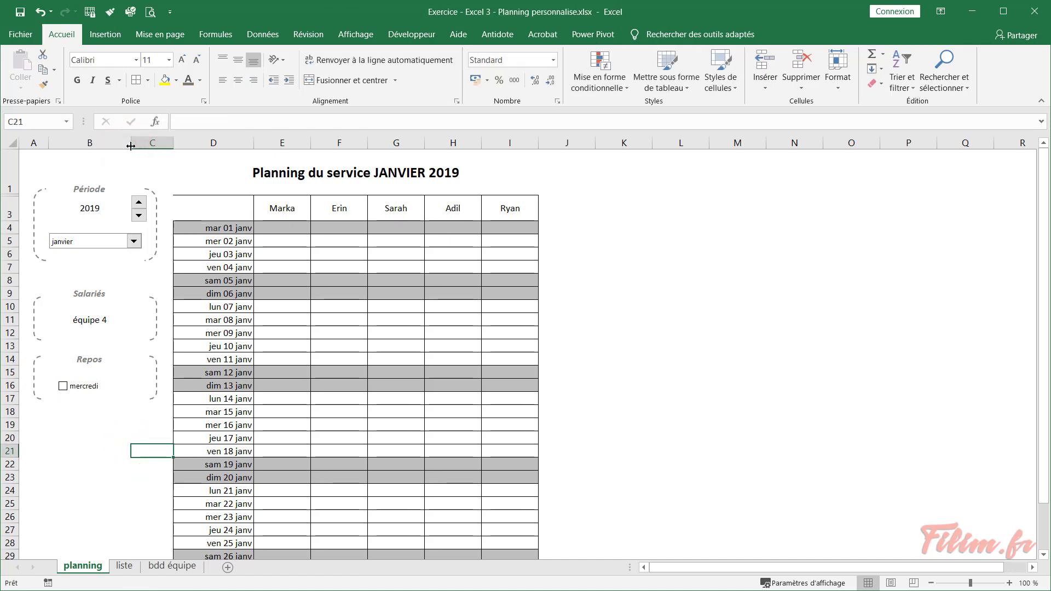
left_click(156, 311)
left_click(155, 376, "ctrl")
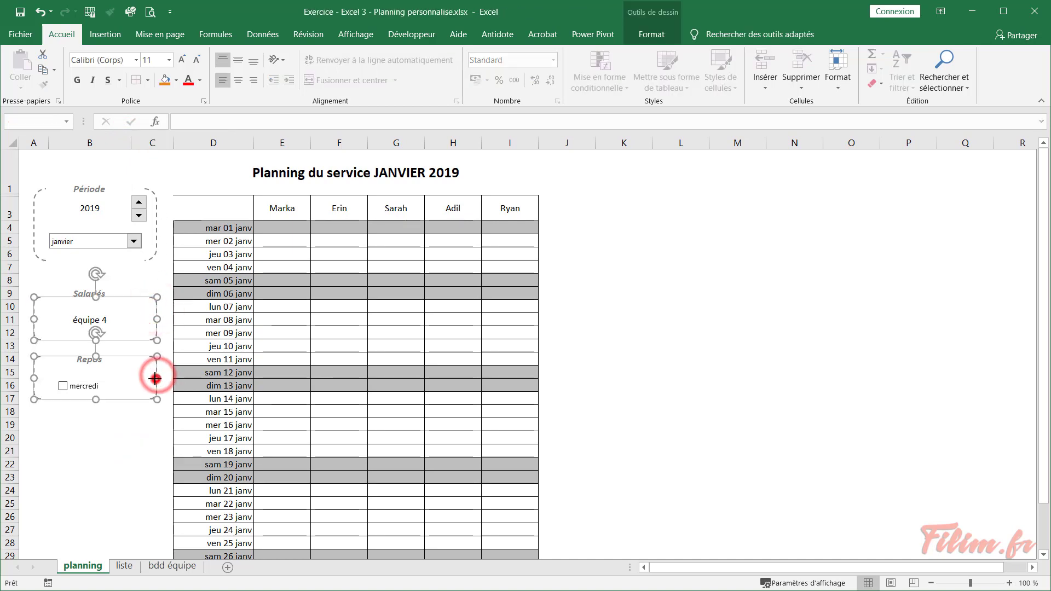
left_click_drag(155, 378, 140, 378)
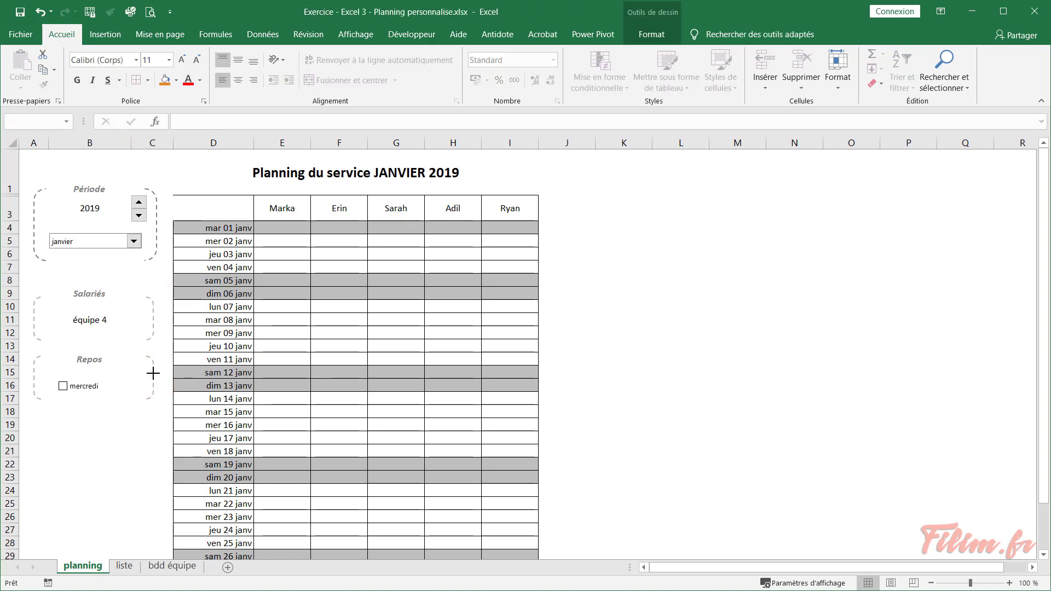
left_click_drag(148, 374, 138, 377)
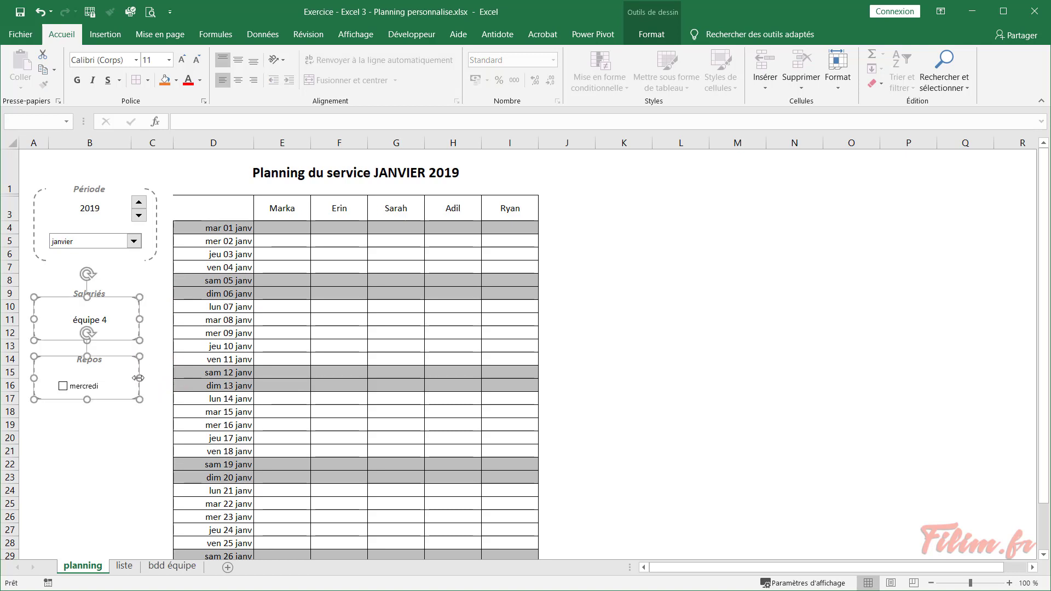
left_click(135, 452)
key("ctrl+z")
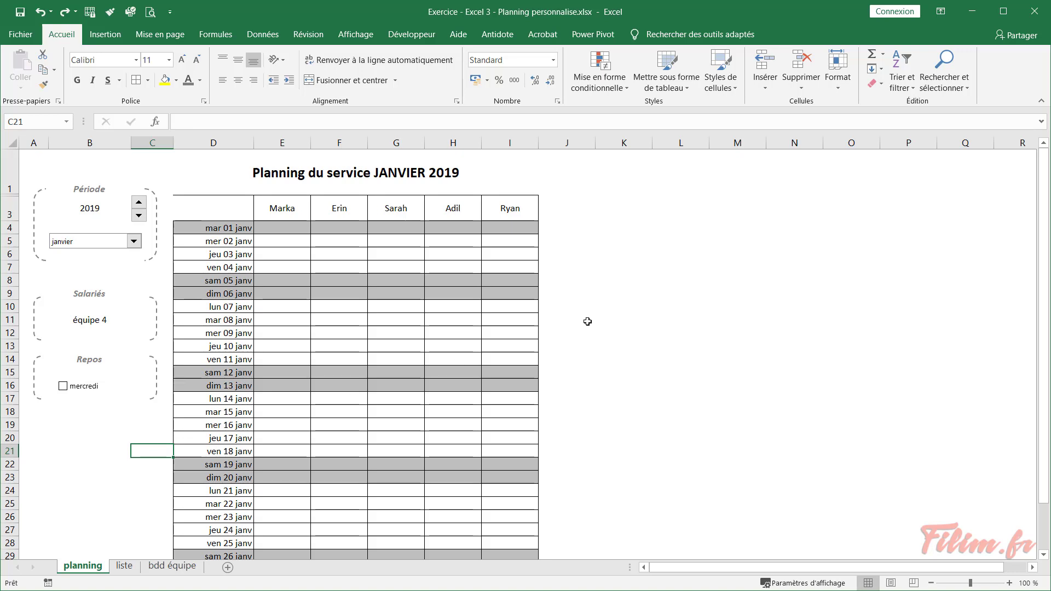
left_click(609, 308)
Clear all formatting from header cell D3 and the planning title cell D1
left_click(216, 203)
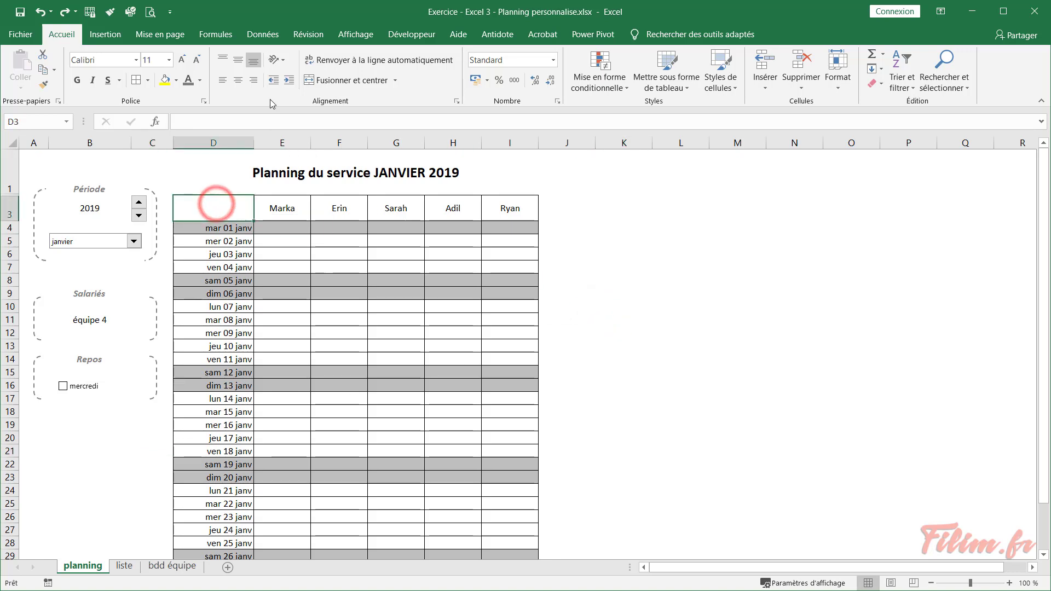
left_click(876, 83)
left_click(878, 98)
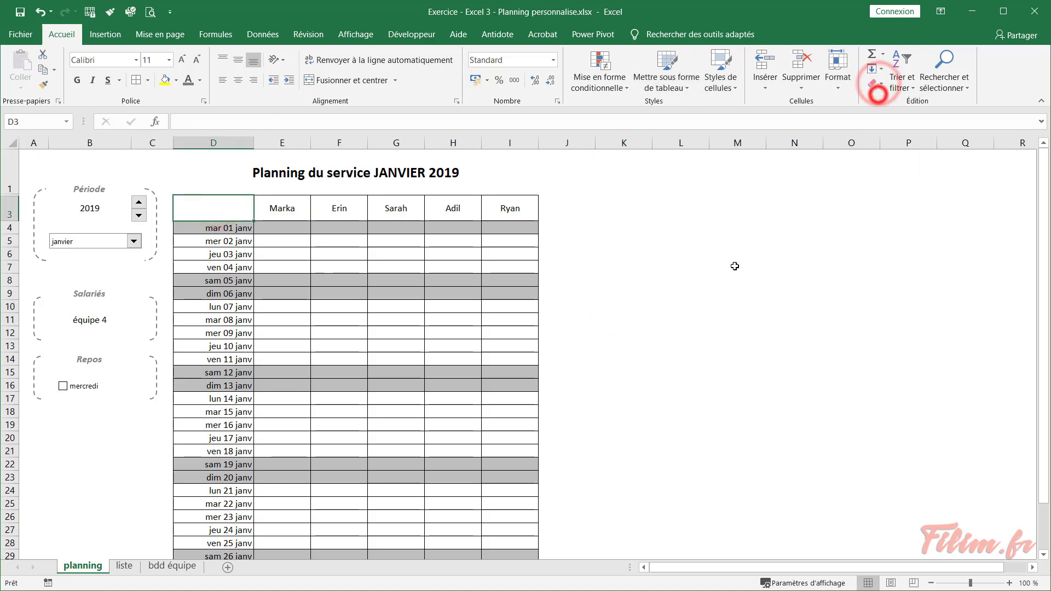
left_click(734, 264)
left_click(219, 190)
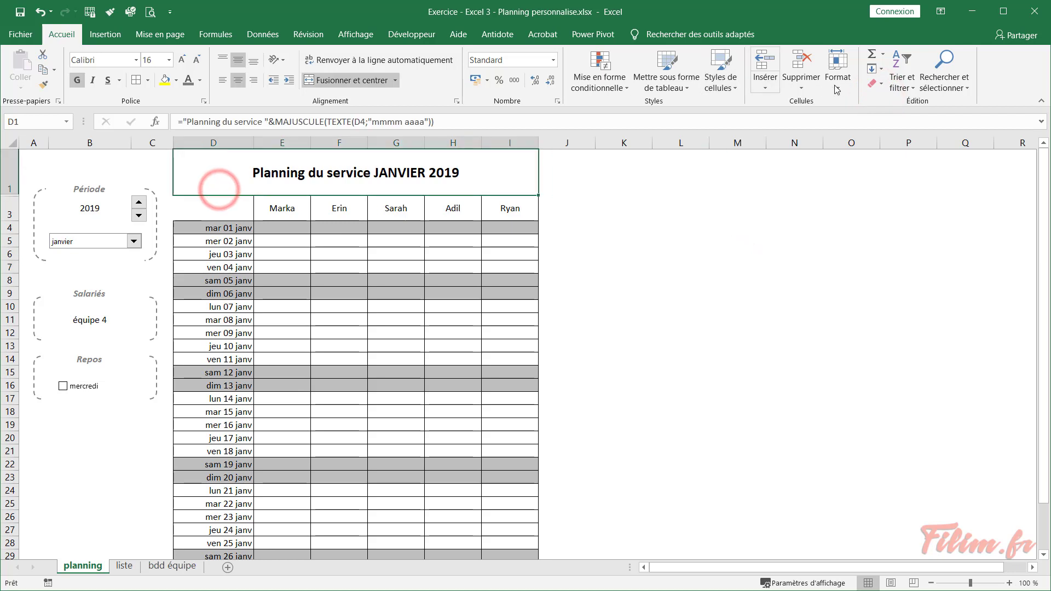
left_click(876, 84)
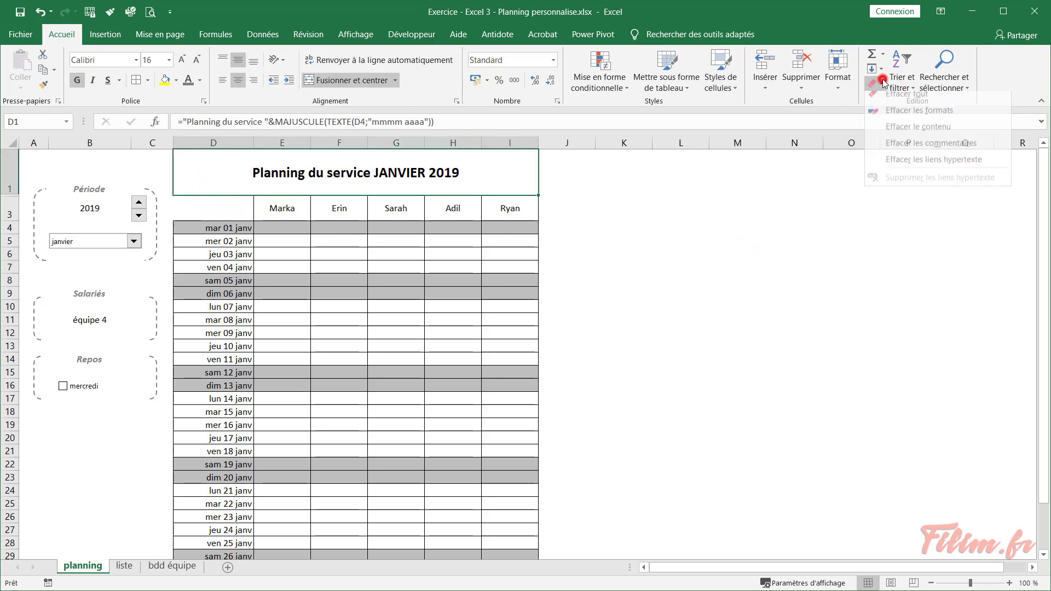
left_click(885, 117)
left_click(671, 241)
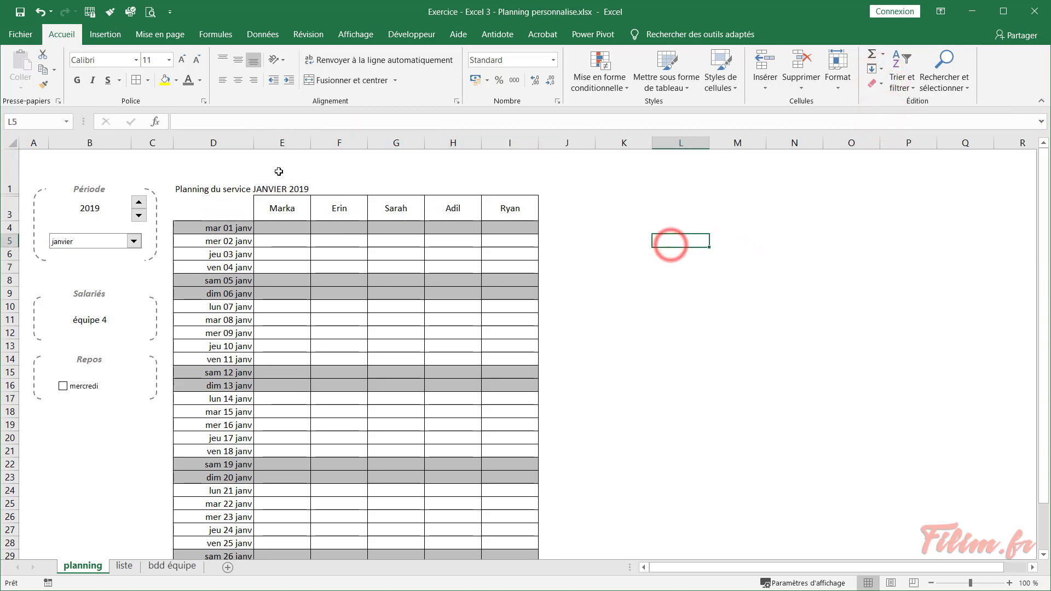
Merge and centre the title across D1:I1, middle-aligned, bold, size 16
left_click_drag(208, 169, 492, 174)
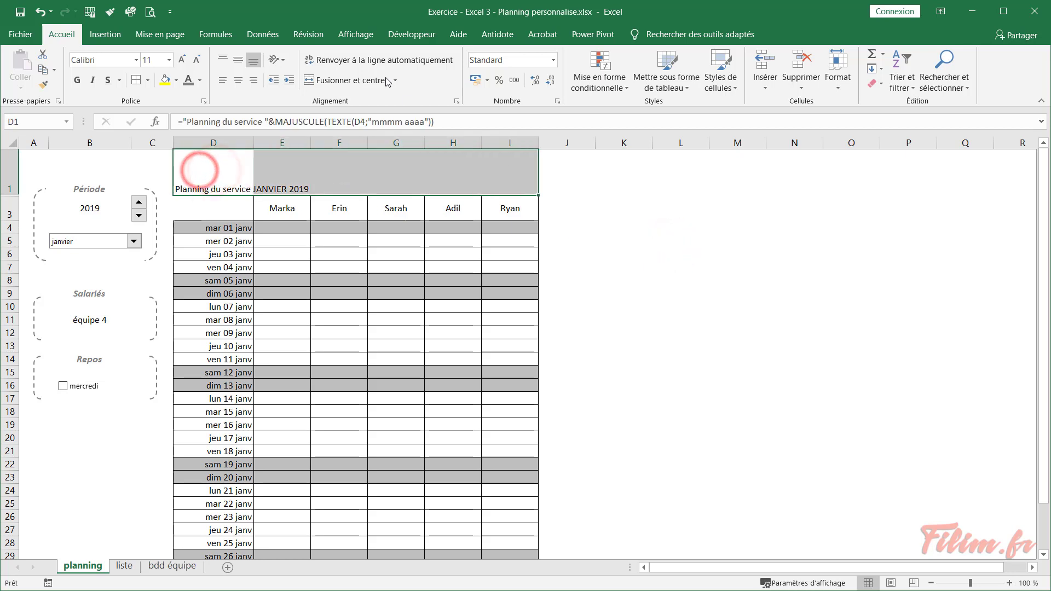
left_click(339, 80)
left_click(236, 60)
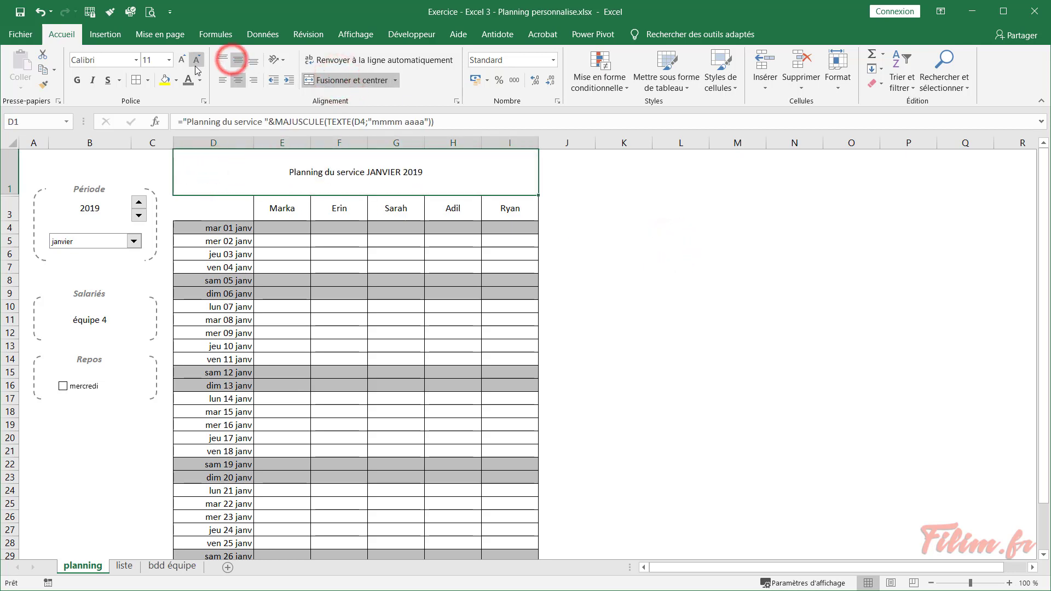
left_click(182, 59)
left_click(182, 59)
left_click(182, 59)
left_click(77, 80)
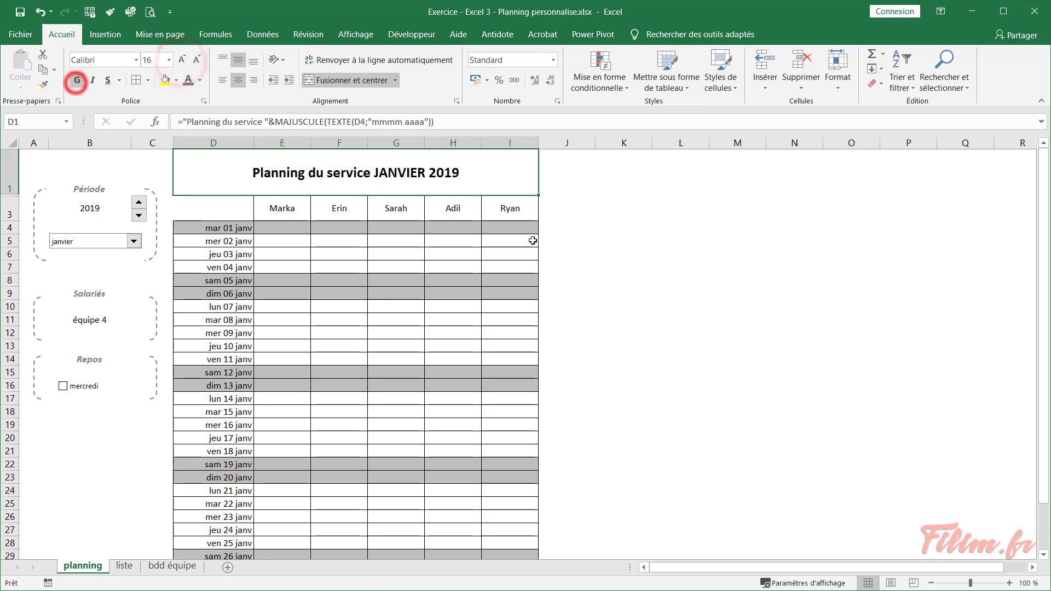
left_click(605, 228)
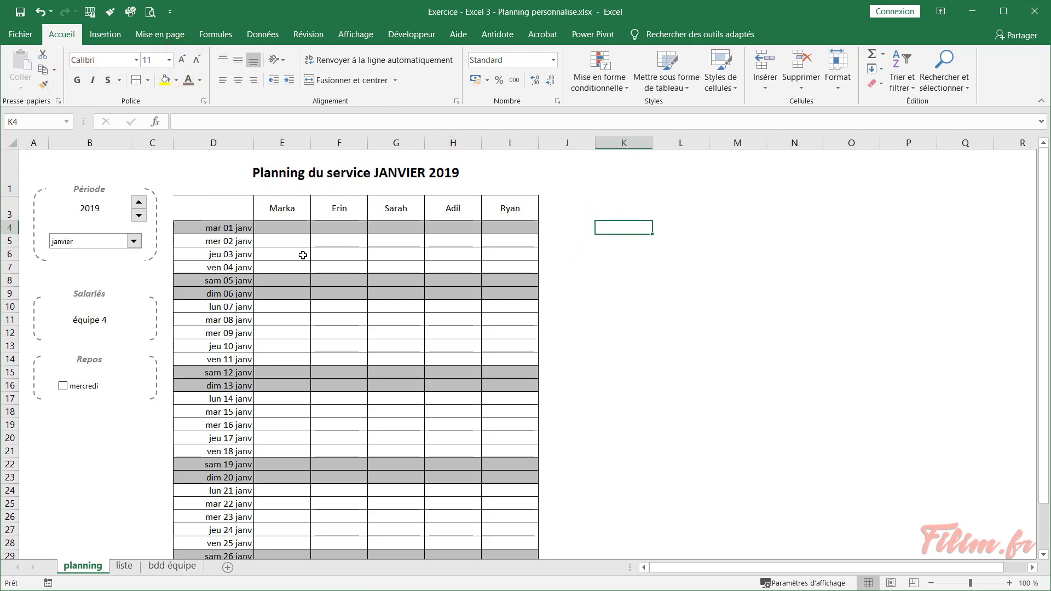
Unhide row 2 to reveal helper numbers 2 to 6, then select D2:I2
scroll(302, 255, "down", 1)
scroll(303, 255, "up", 1)
scroll(301, 260, "up", 3, "ctrl")
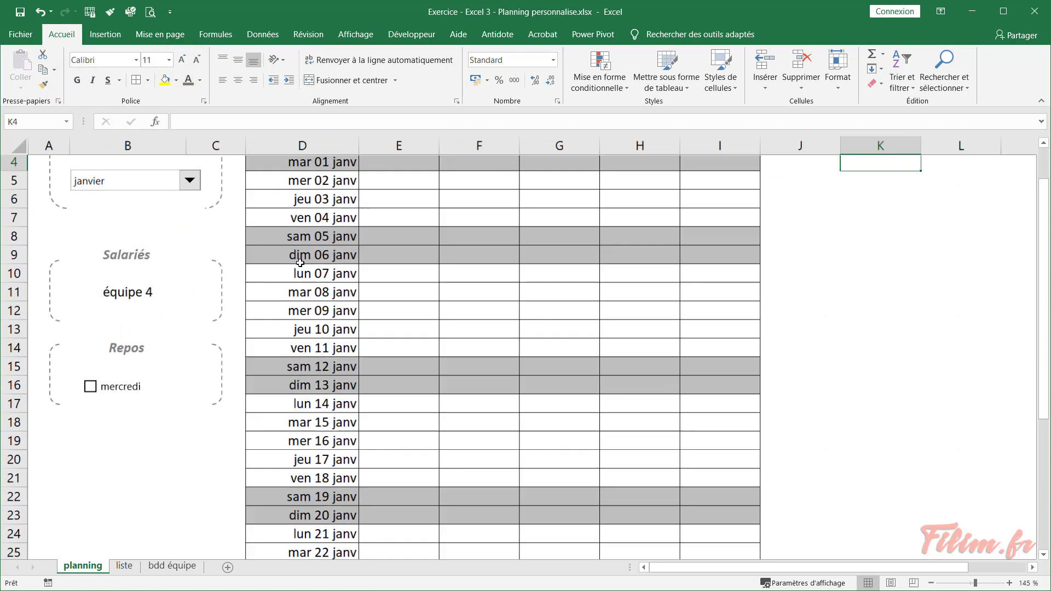
scroll(300, 262, "down", 3, "ctrl")
scroll(348, 274, "down", 1, "ctrl")
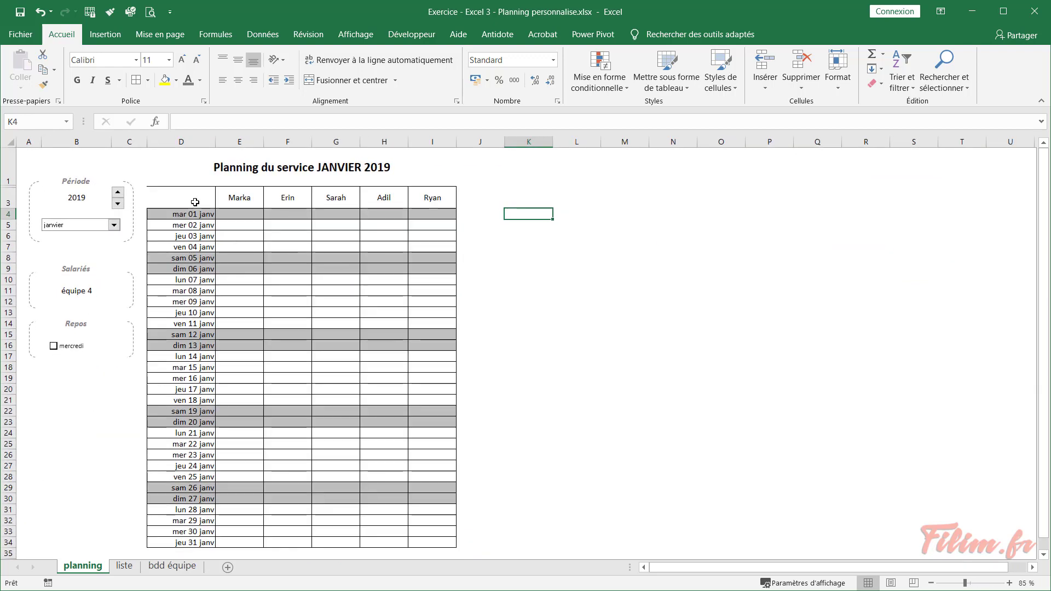
scroll(197, 197, "up", 1, "ctrl")
scroll(248, 257, "up", 1, "ctrl")
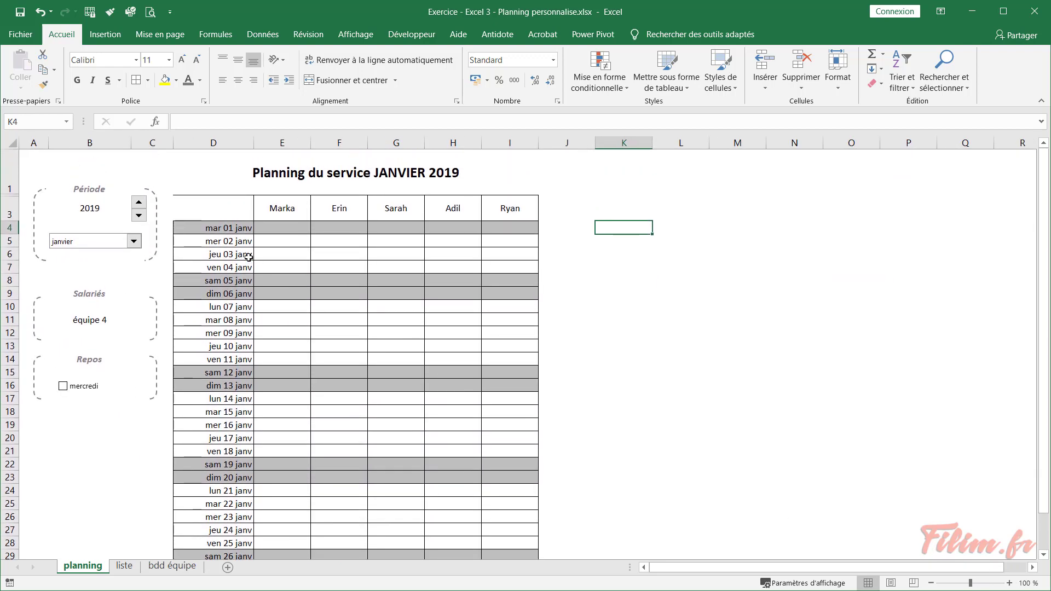
left_click(312, 182)
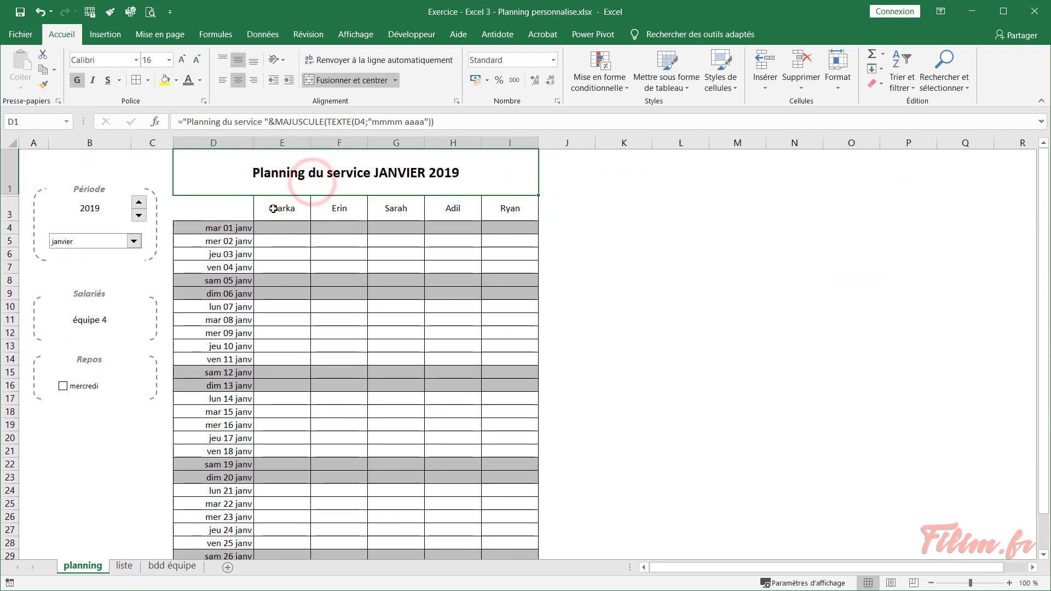
left_click(644, 297)
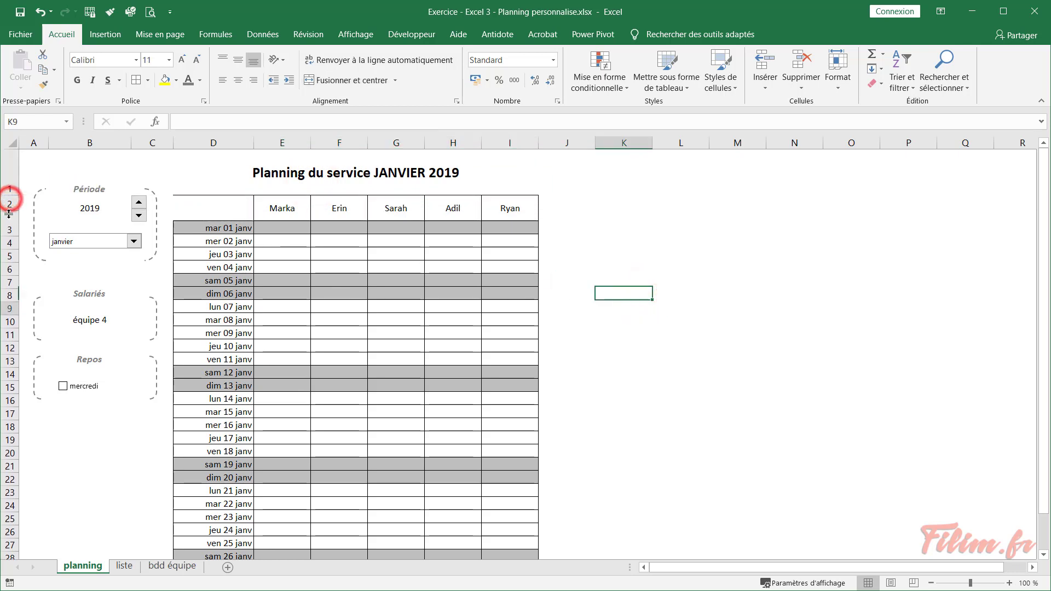
left_click_drag(10, 198, 10, 212)
left_click(233, 245)
left_click_drag(227, 204, 528, 203)
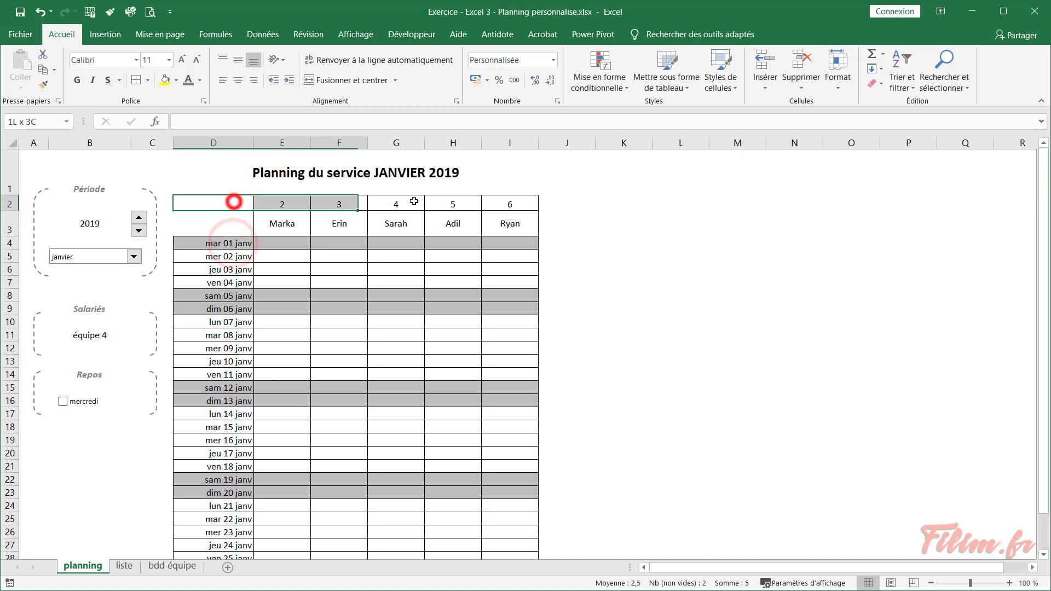
left_click(883, 83)
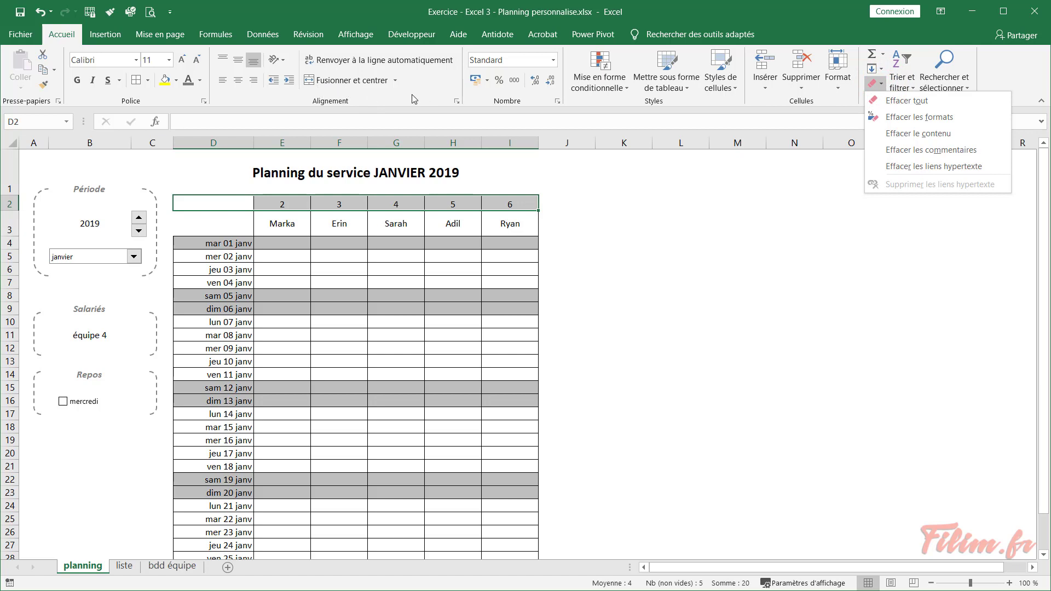
Clear the fill and borders from D2:I2 and remove the border around title cell D1
left_click(909, 116)
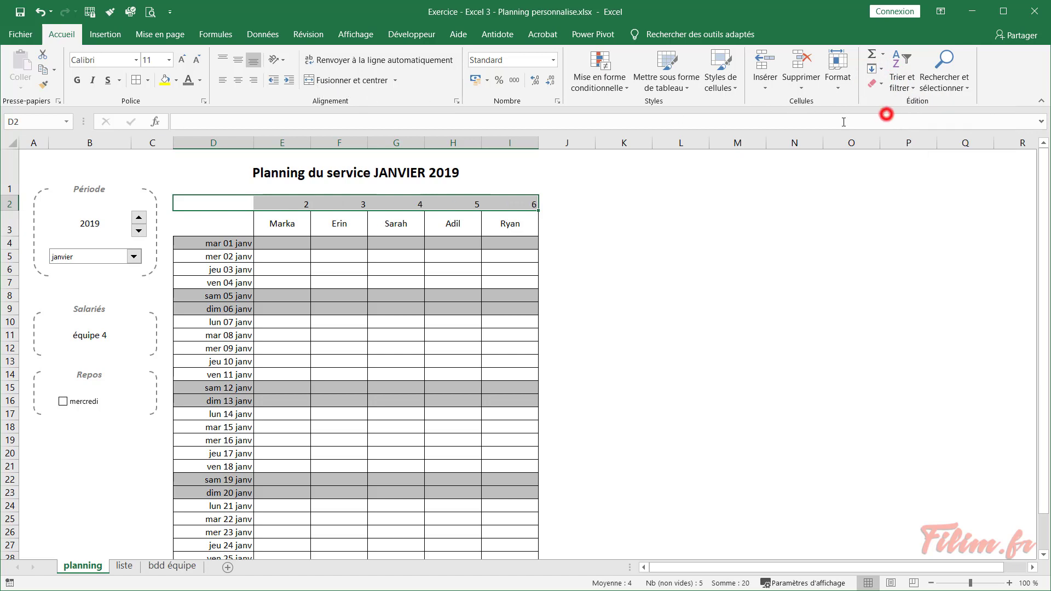
left_click(650, 249)
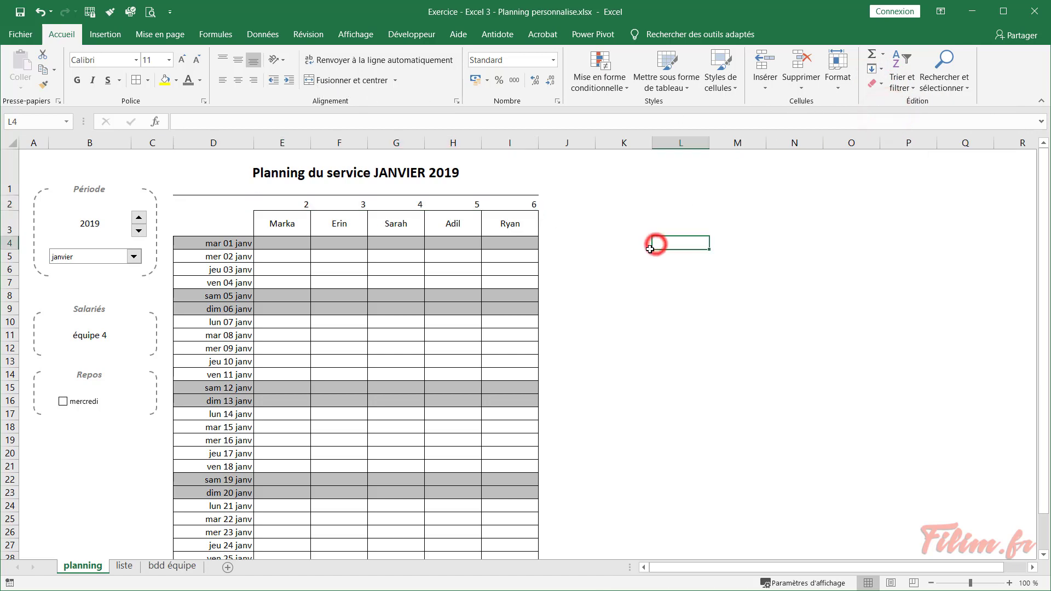
left_click(190, 191)
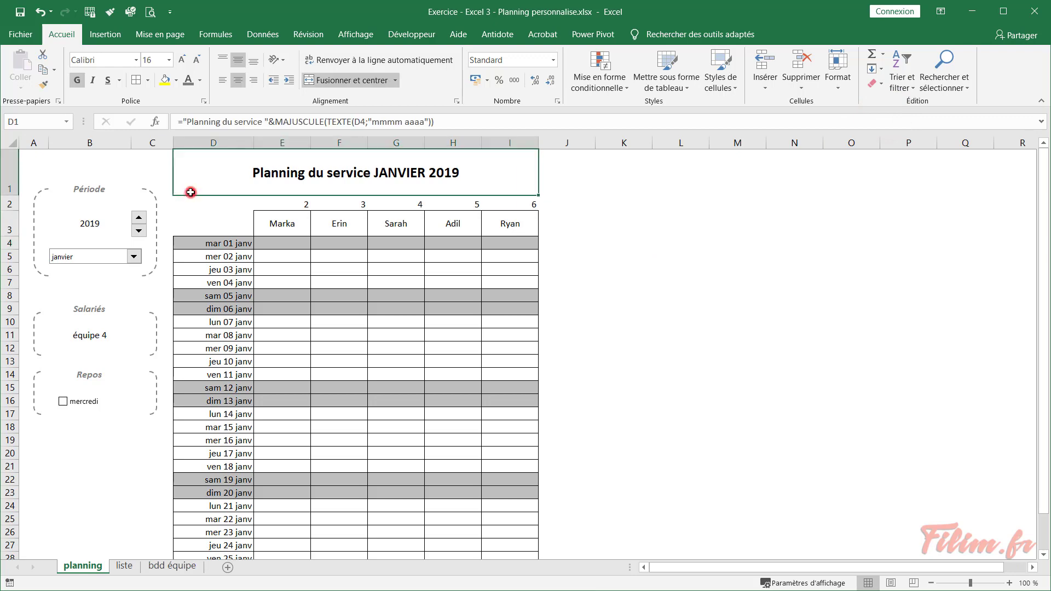
right_click(213, 173)
left_click(303, 407)
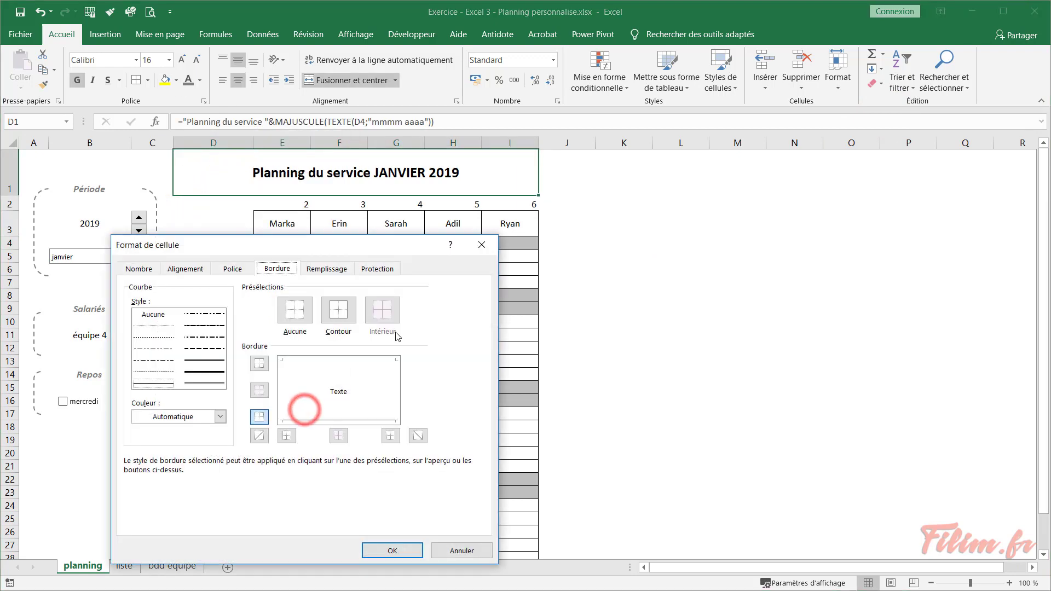
left_click(383, 549)
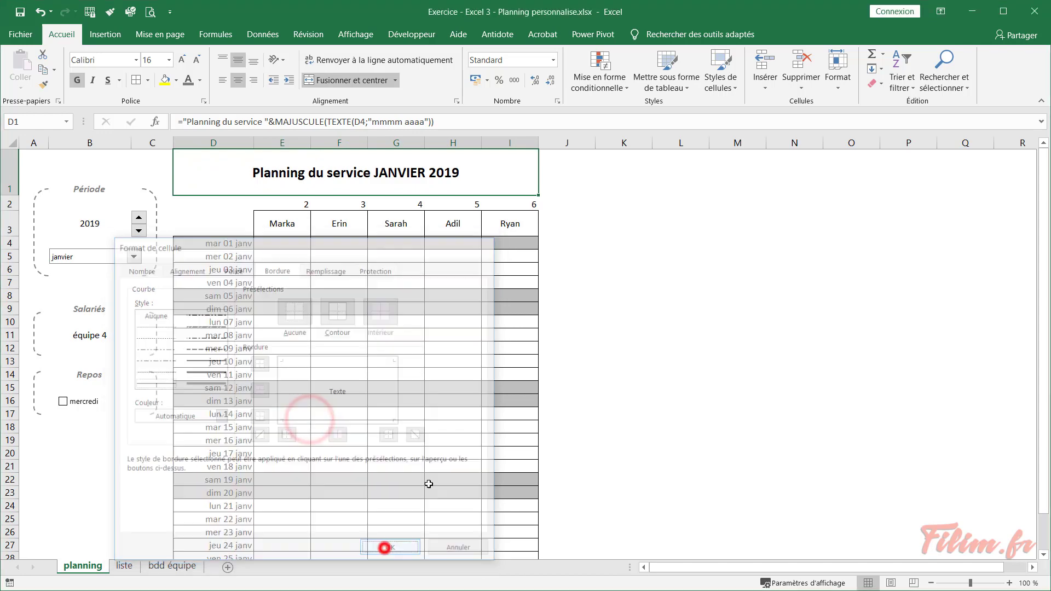
left_click(586, 322)
Hide row 2 again, placing the JANVIER 2019 title directly above the name headers
right_click(6, 204)
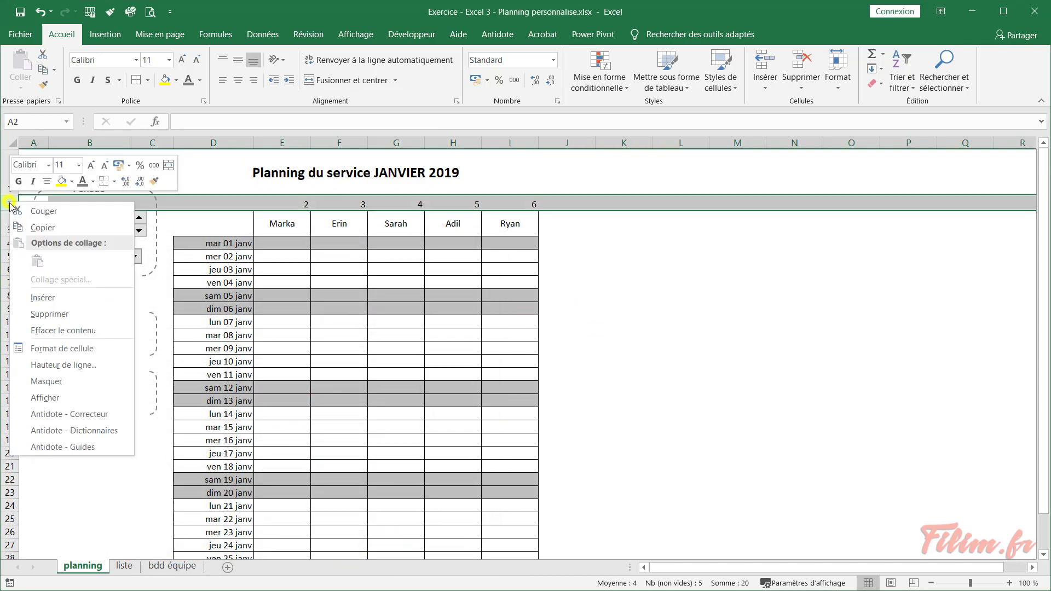
left_click(60, 380)
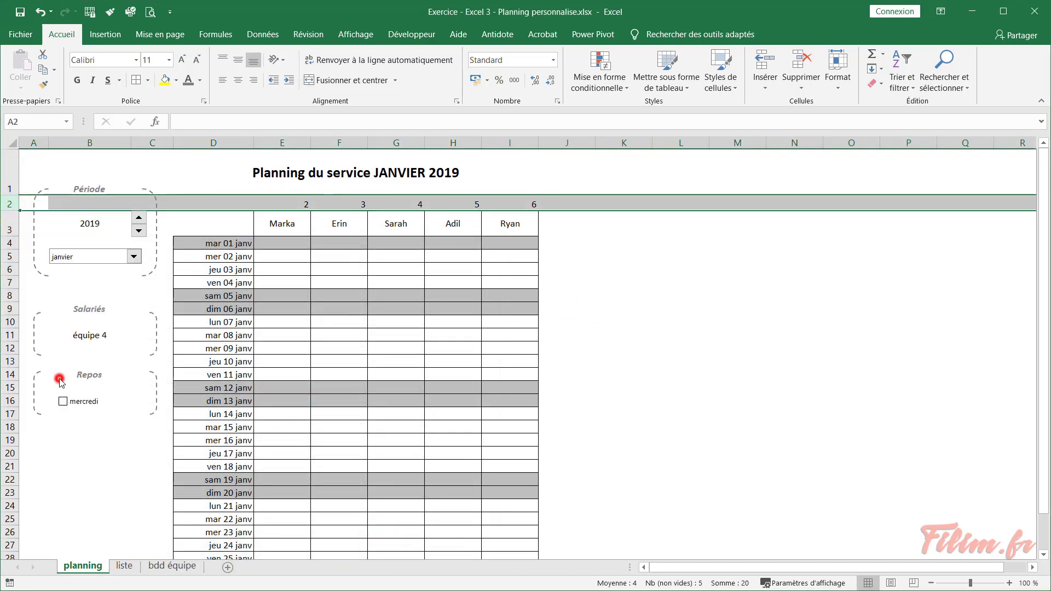
left_click(626, 282)
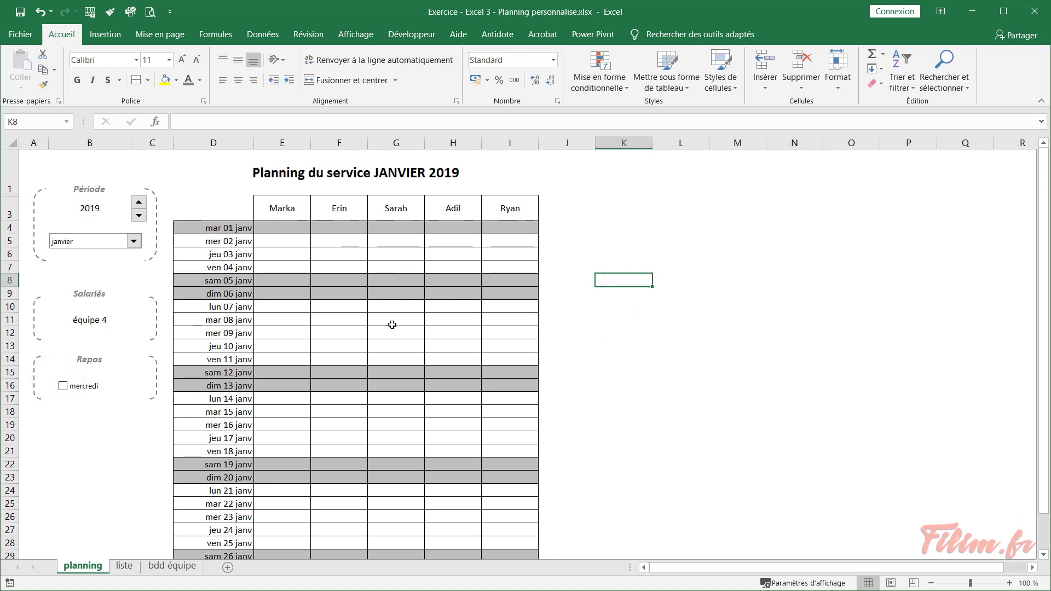
scroll(364, 348, "down", 1)
scroll(296, 351, "down", 2)
scroll(280, 351, "up", 3)
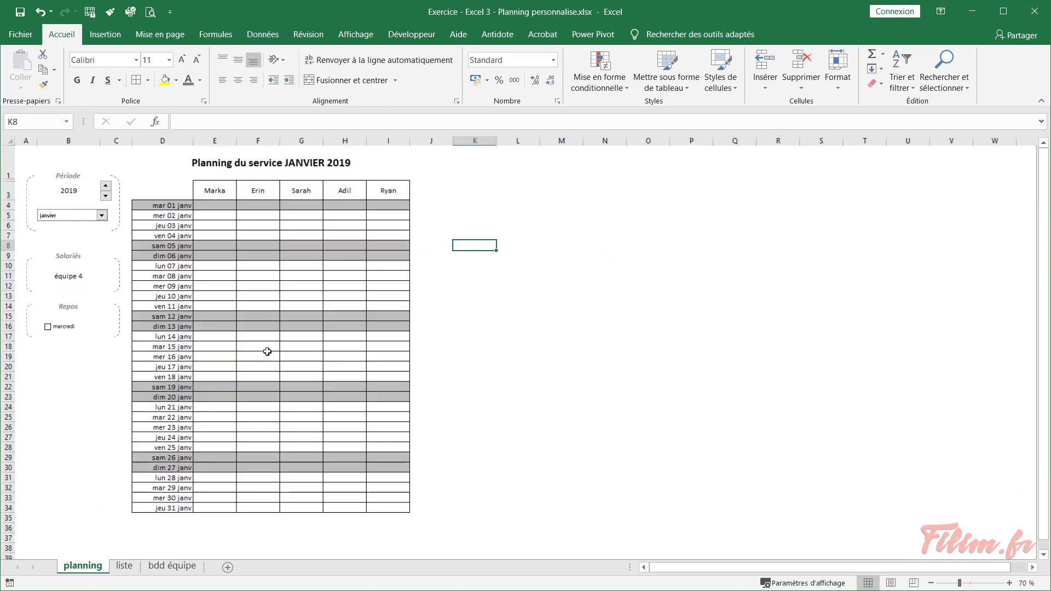
scroll(156, 359, "down", 1)
scroll(151, 361, "up", 1)
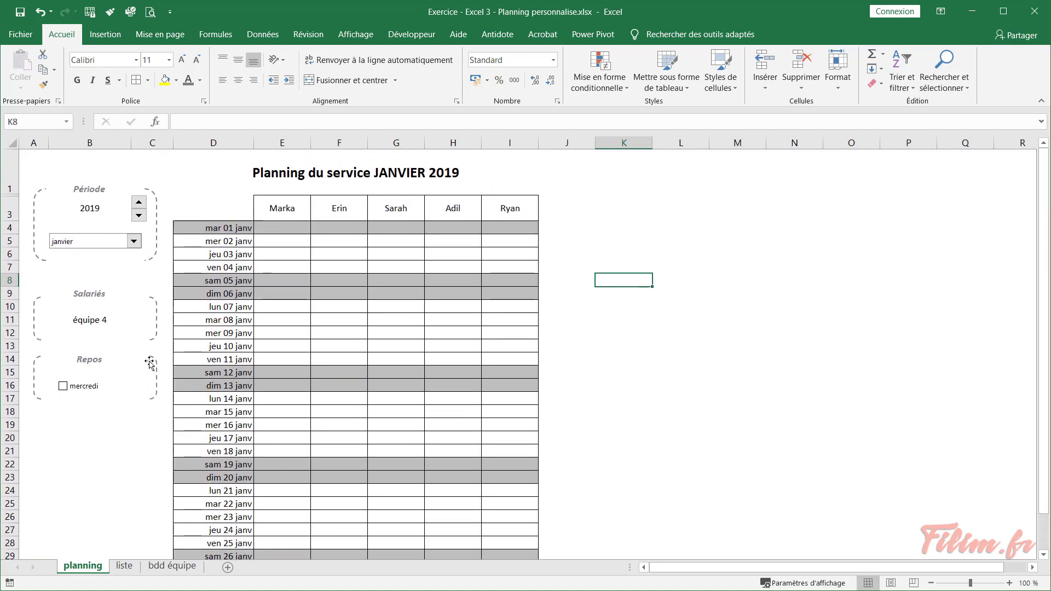
left_click(72, 433)
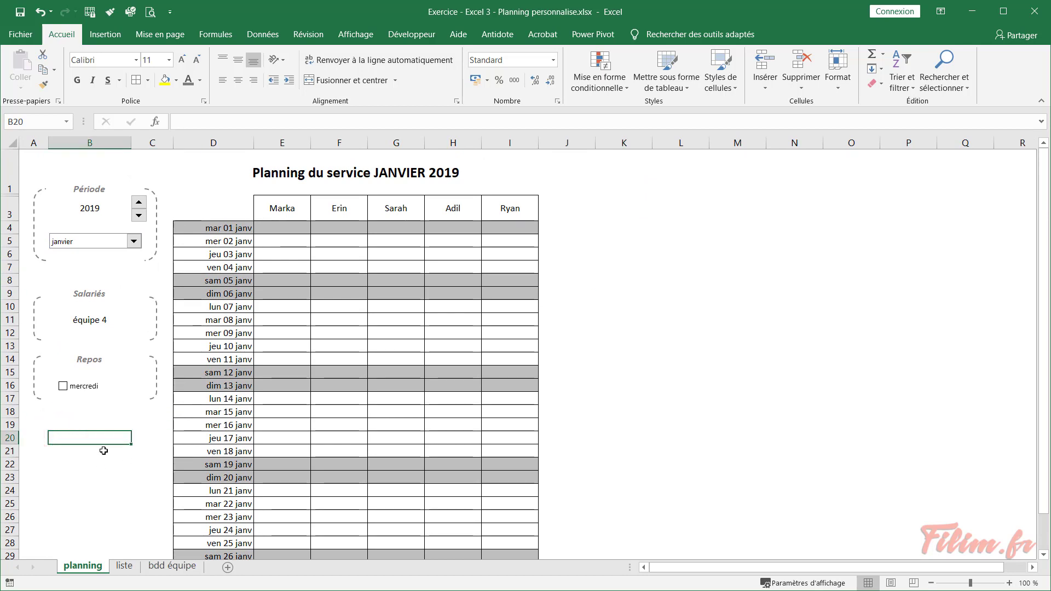
left_click(320, 275)
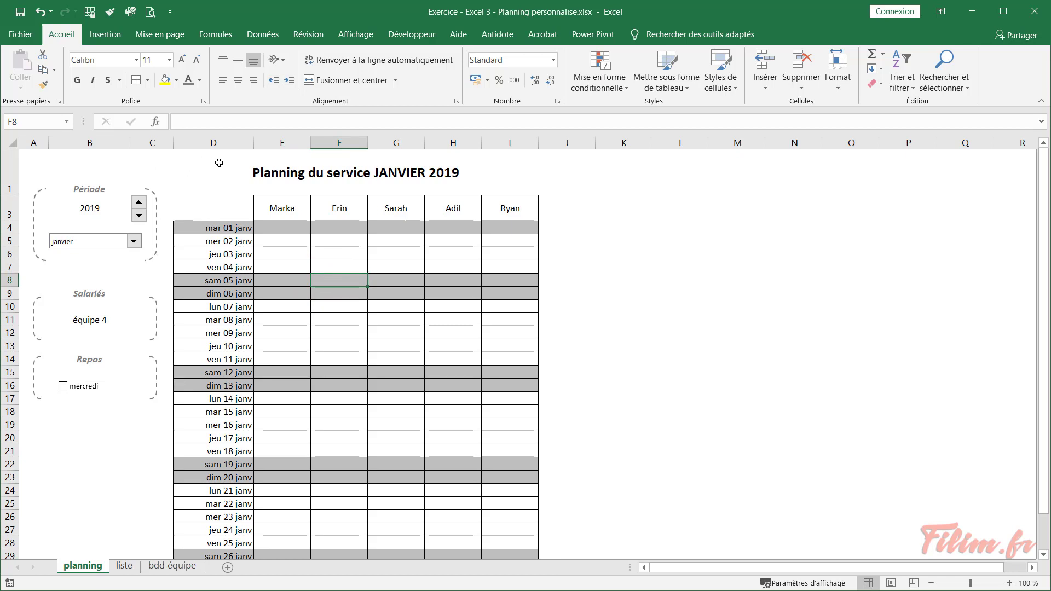
Set D1:I34, from the title to the 31 janvier row, as the print area
mouse_move(219, 163)
left_mouse_down()
mouse_move(370, 551)
mouse_move(359, 537)
left_mouse_up()
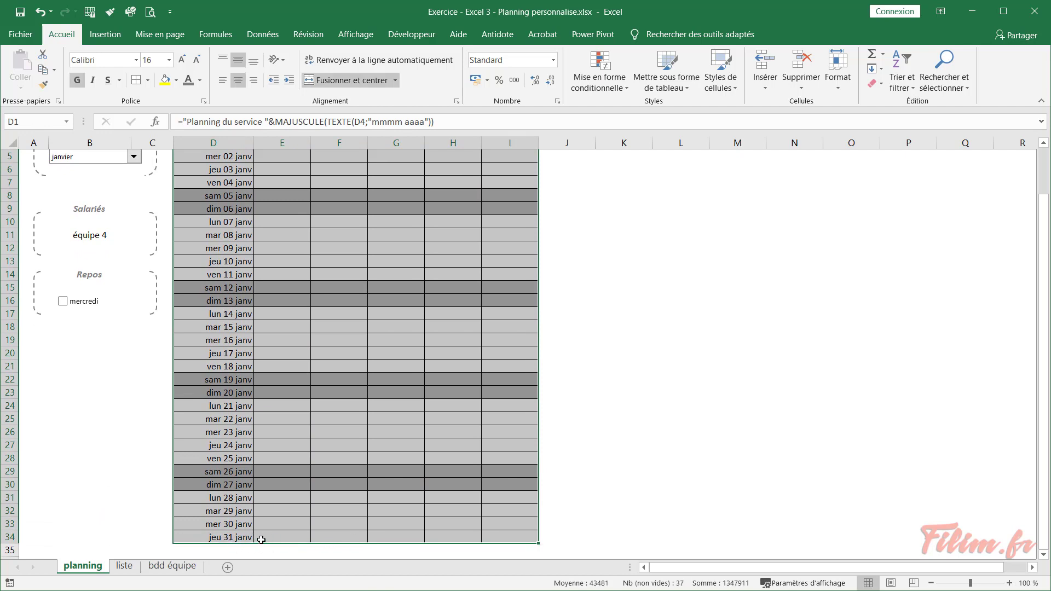
scroll(271, 437, "up", 2)
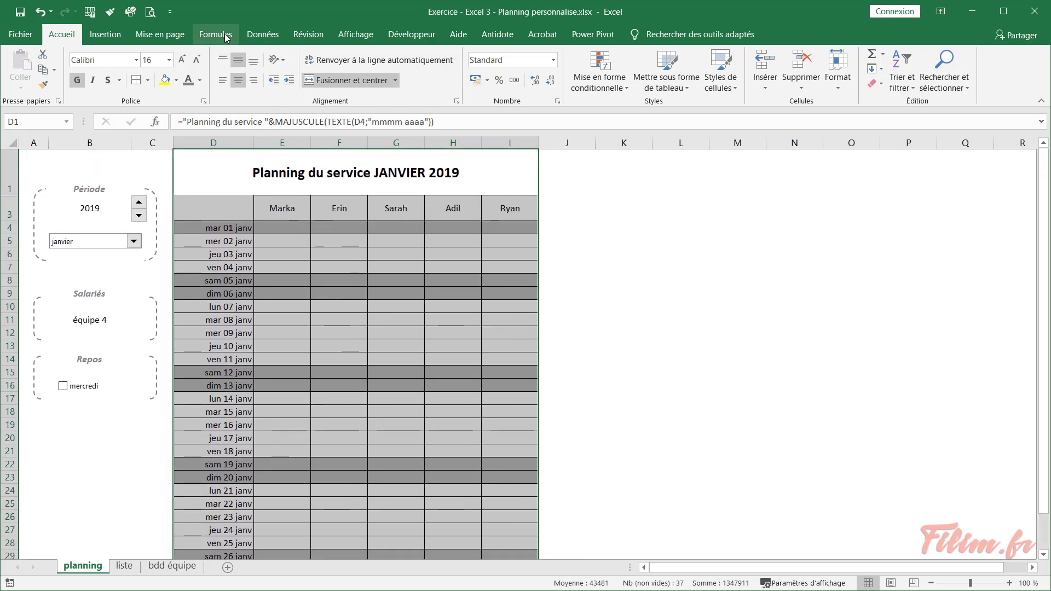
left_click(159, 36)
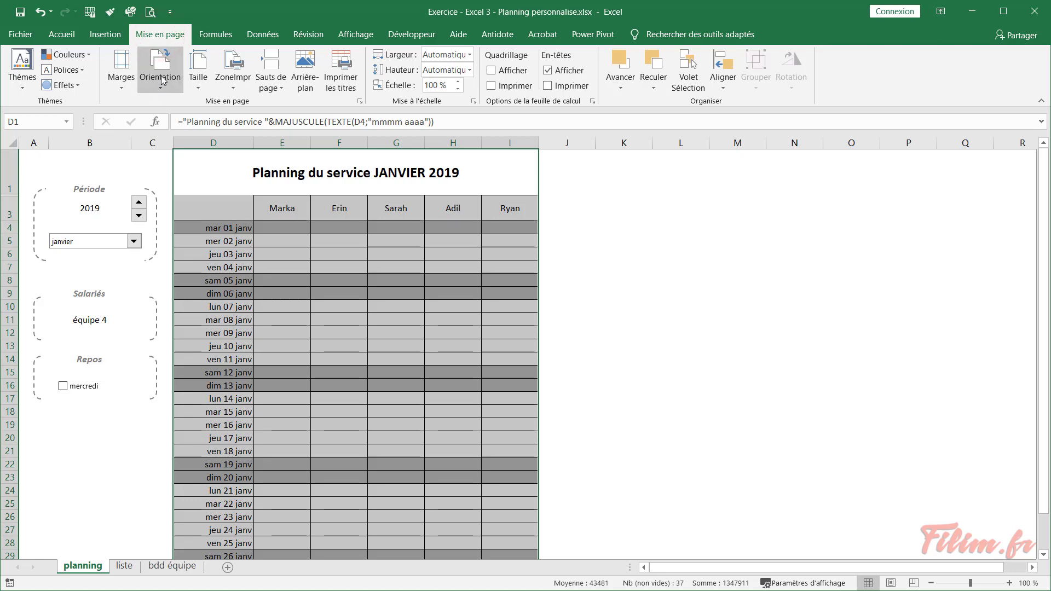
left_click(233, 77)
left_click(243, 102)
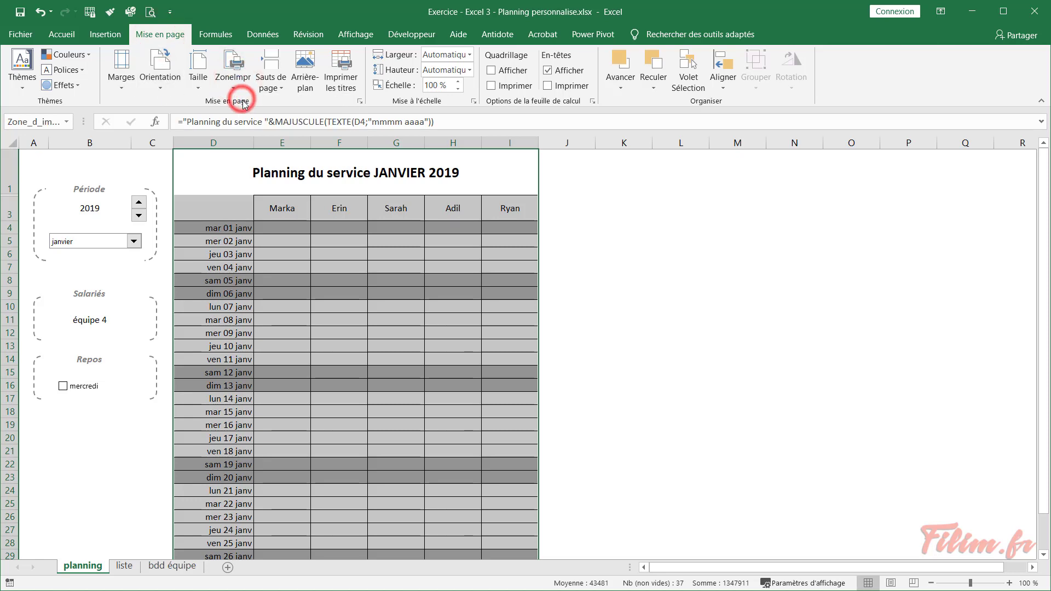
left_click(296, 259)
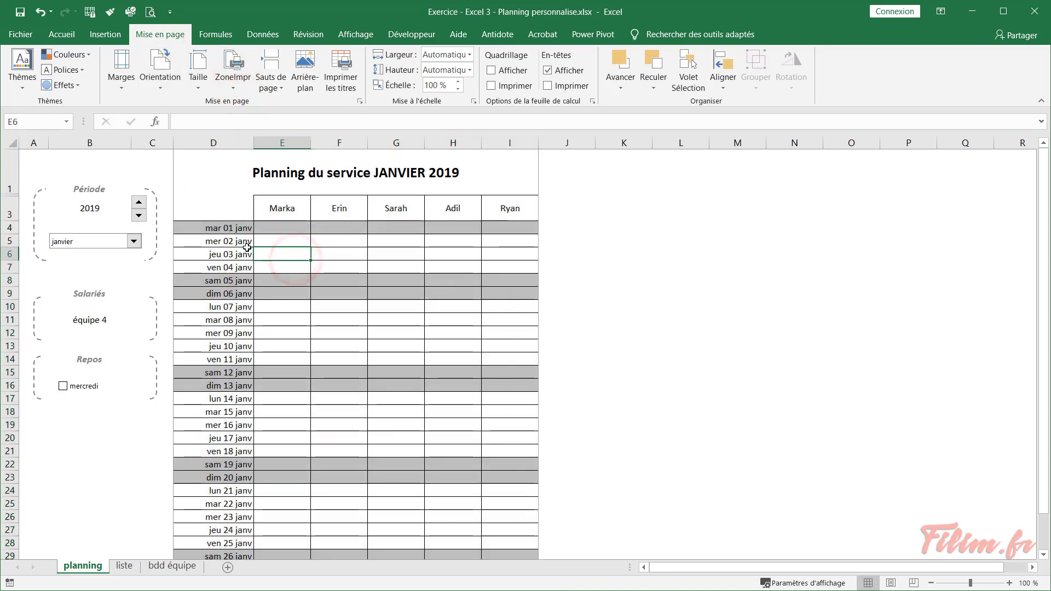
From the print preview's page setup, centre the planning horizontally on the page
key("ctrl+p")
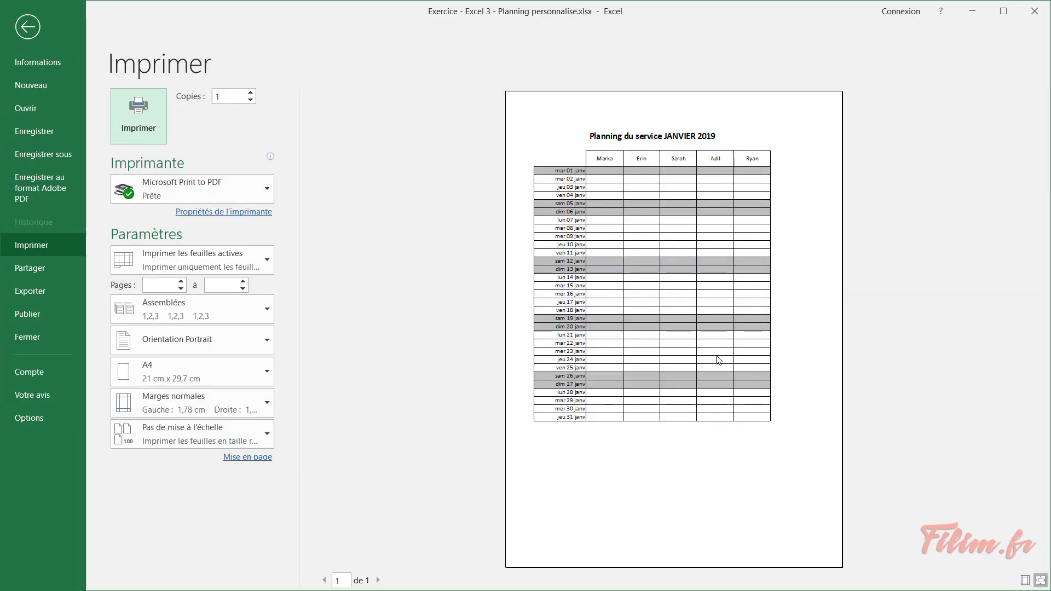
left_click(244, 457)
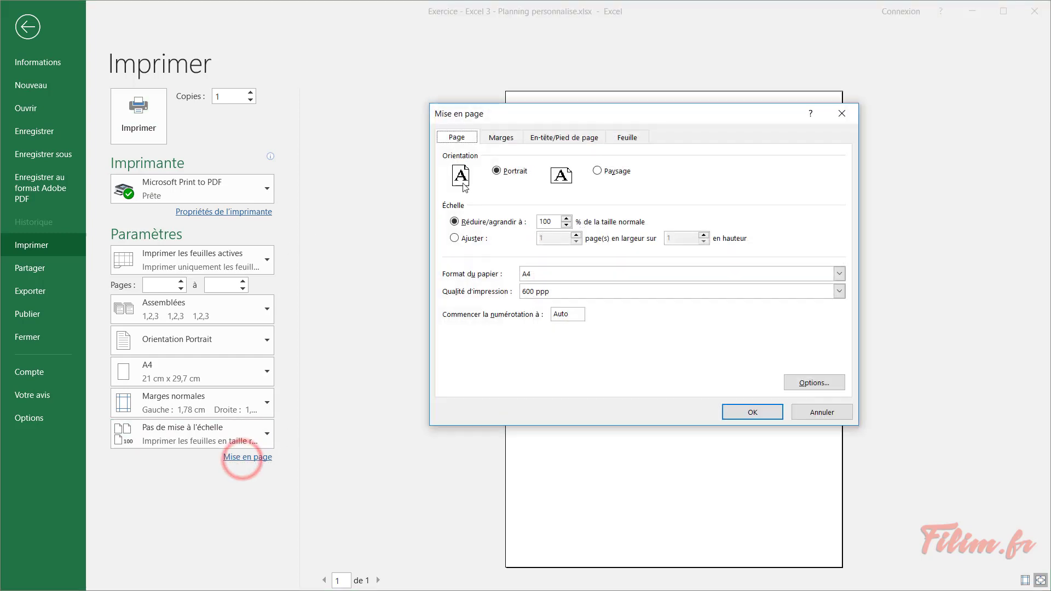
left_click(498, 139)
left_click(466, 335)
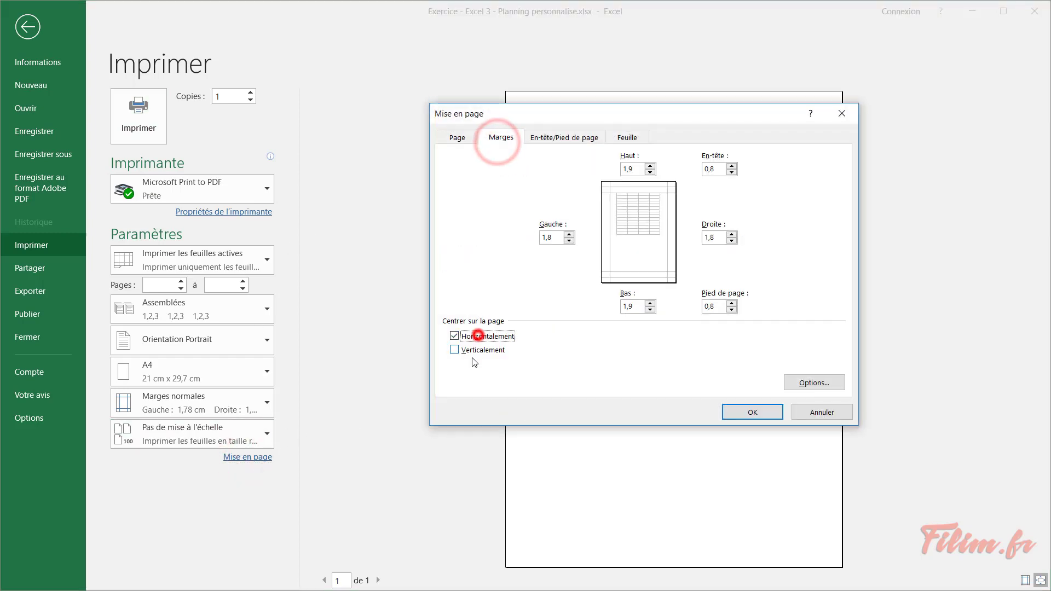
left_click(745, 411)
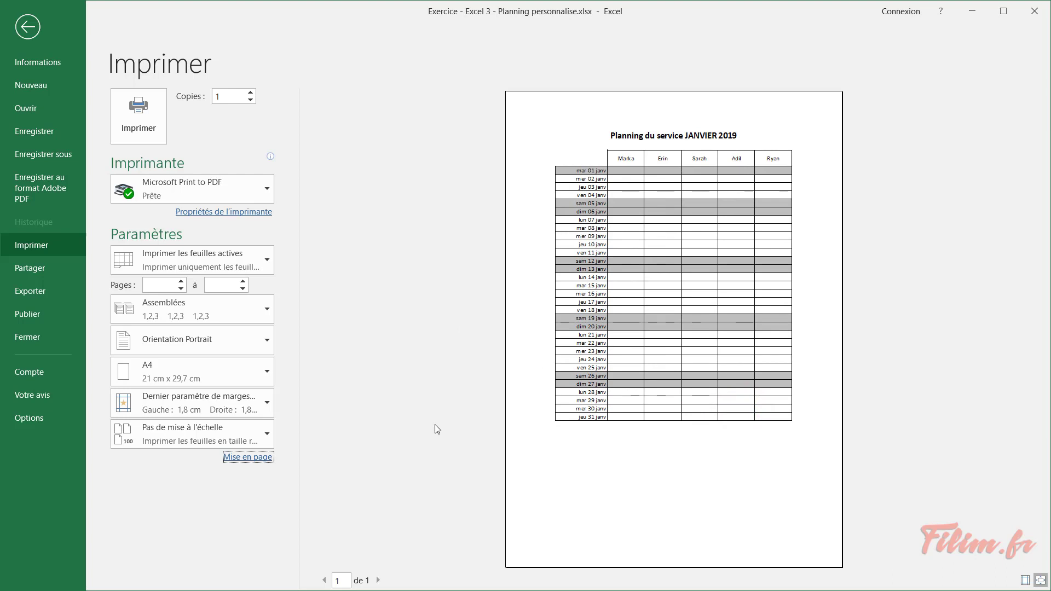
Raise the print scale to 110% and check the preview for a second page
left_click(255, 457)
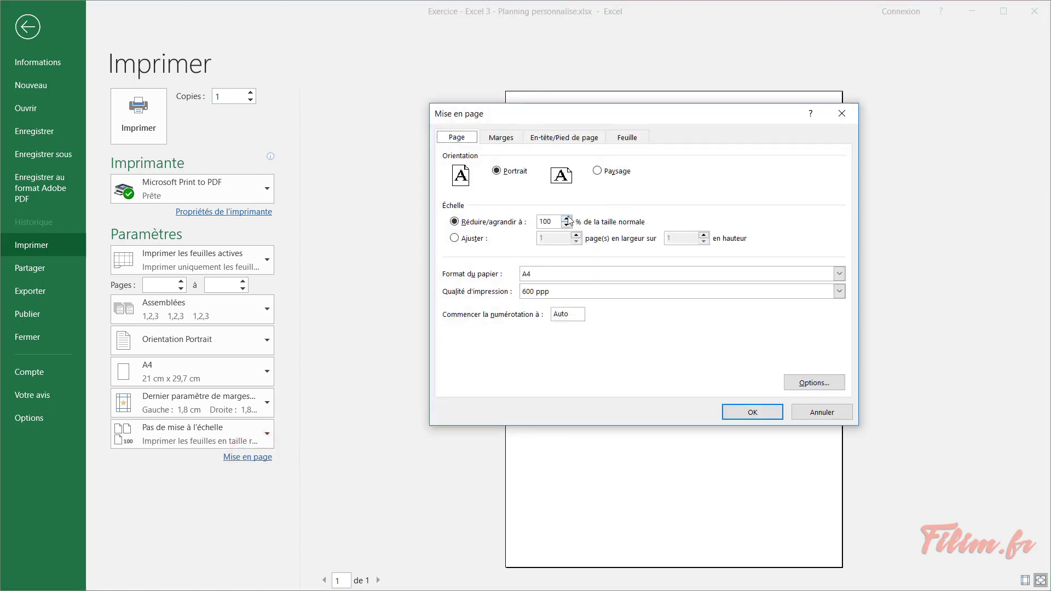
left_click(568, 218)
left_click(750, 411)
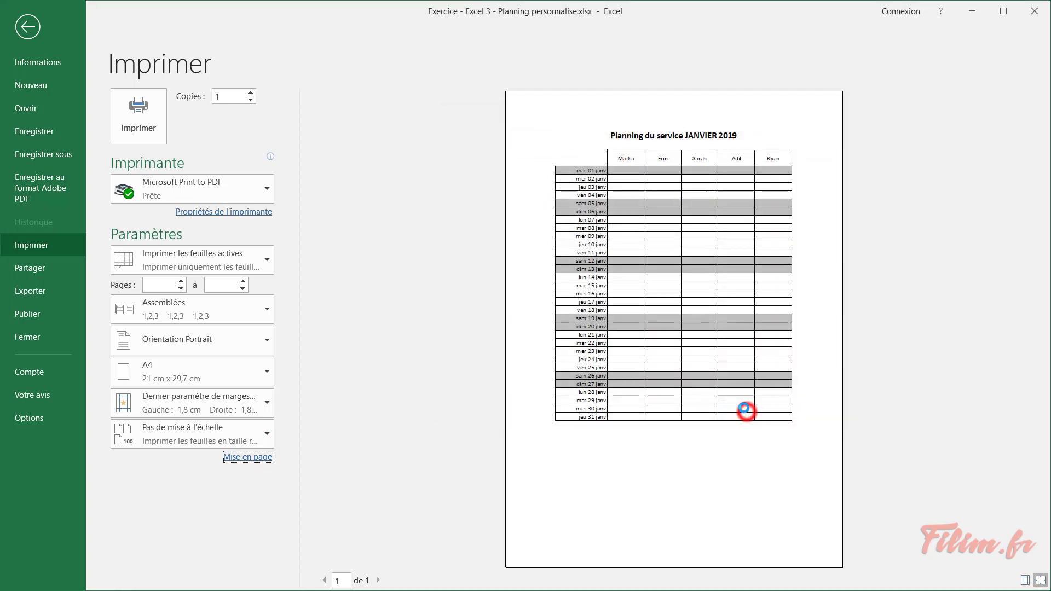
left_click(265, 456)
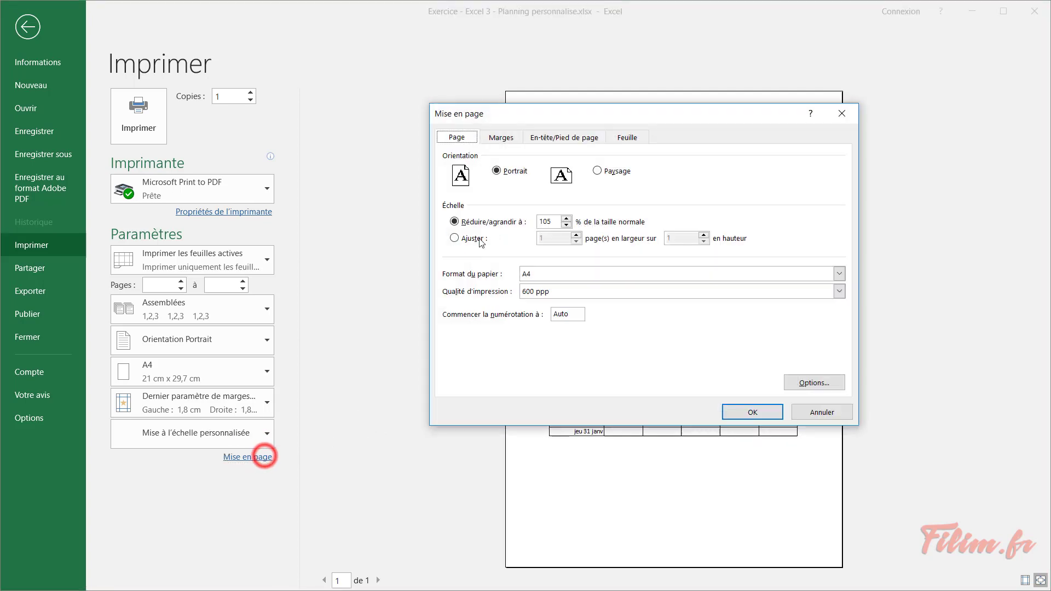
left_click(566, 218)
left_click(751, 412)
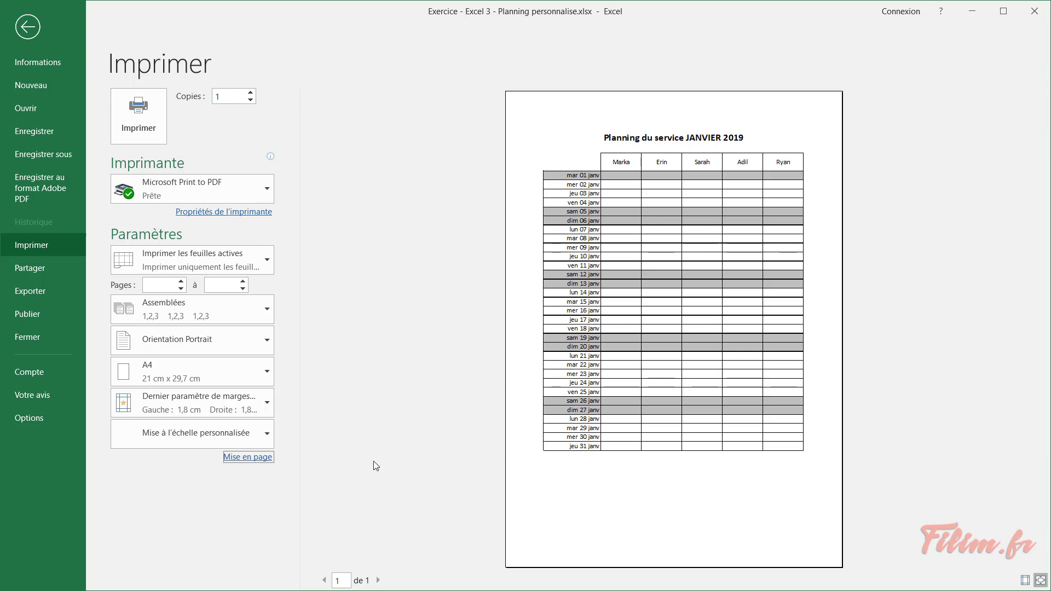
left_click(367, 581)
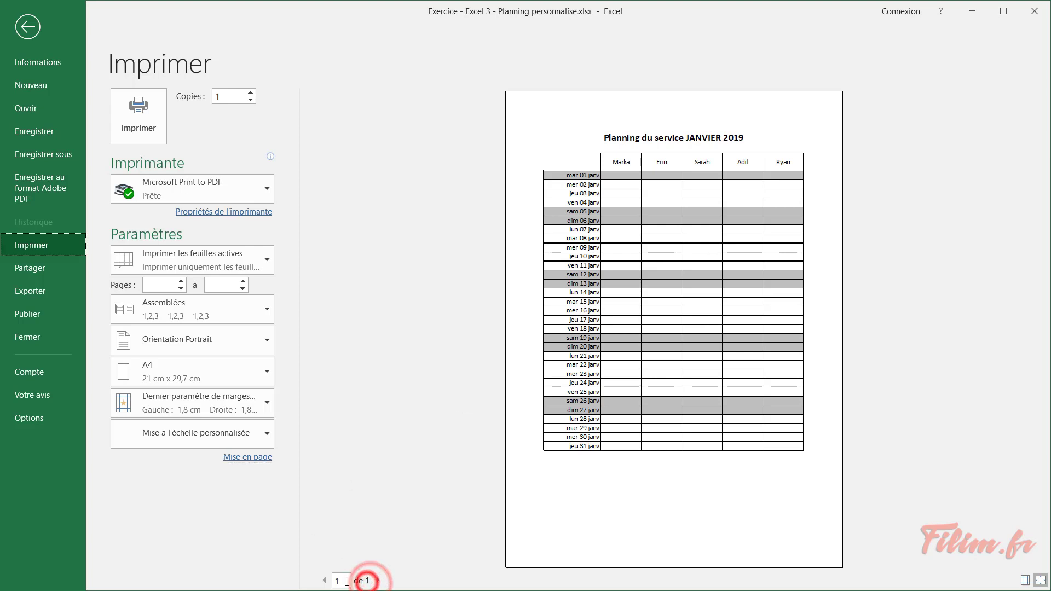
left_click(372, 581)
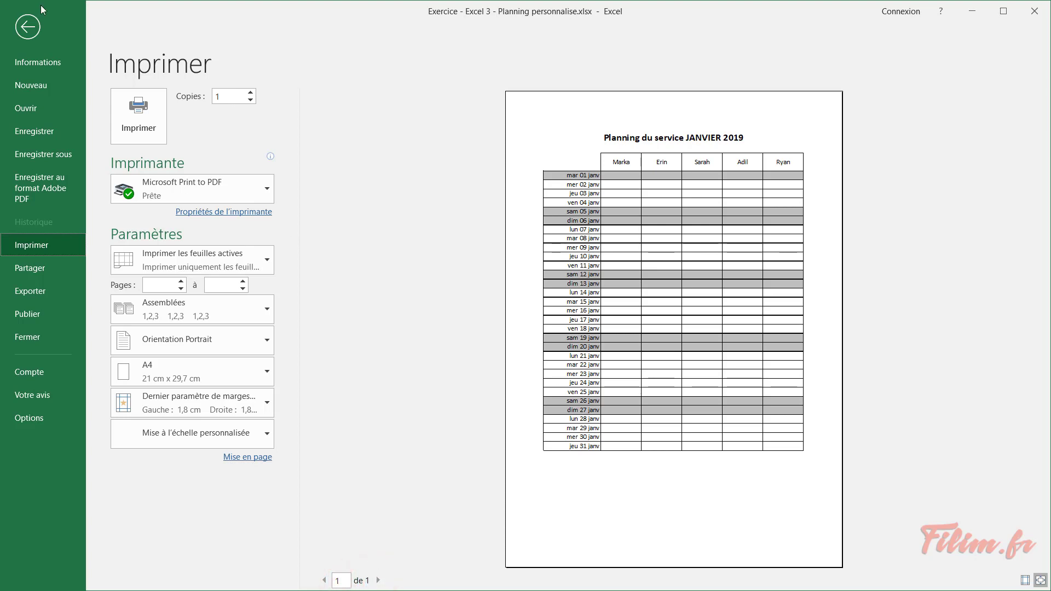
Leave the print preview, then check the planning's print preview again and return to the sheet
left_click(31, 28)
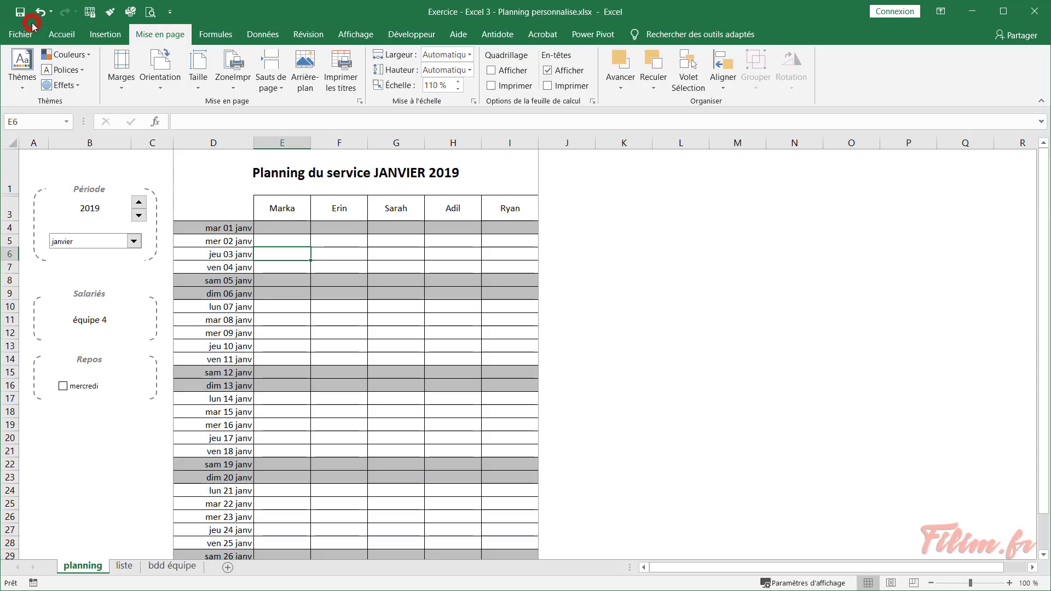
left_click(291, 303)
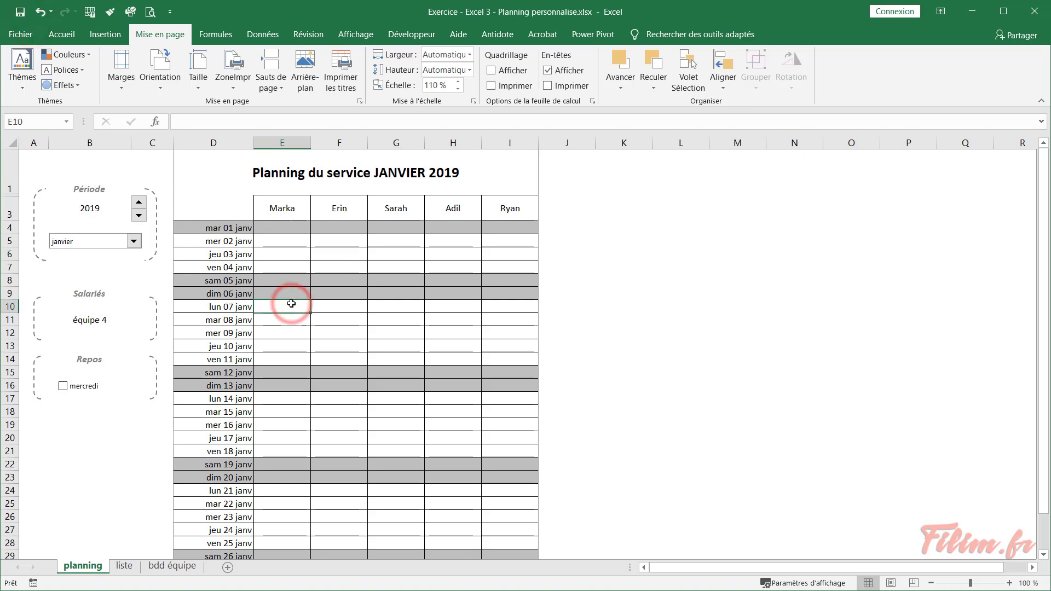
key("ctrl+p")
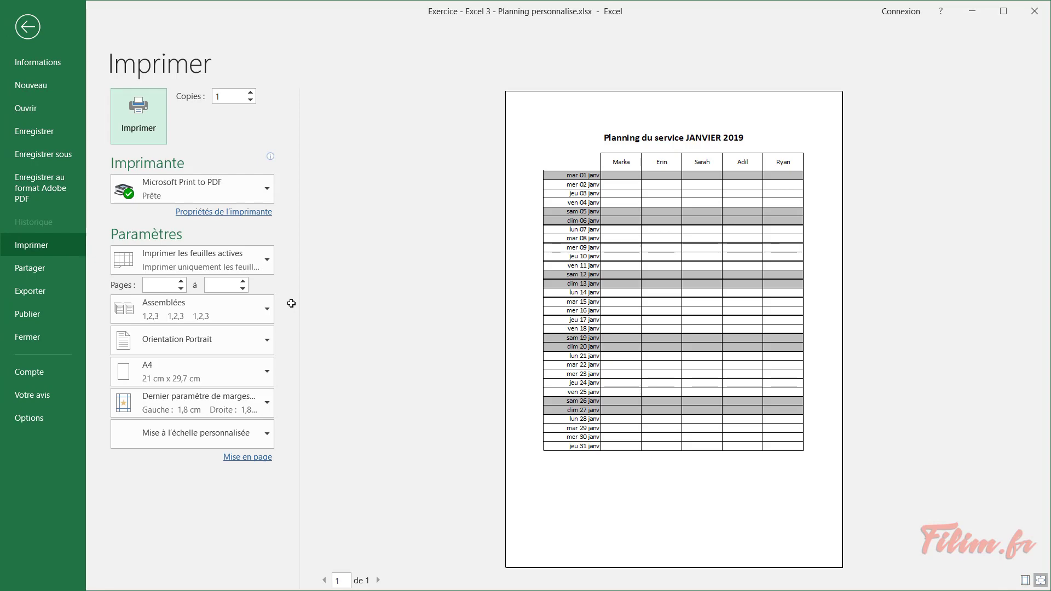
key("Escape")
Choose équipe 3 in cell B11, tick mercredi as the rest day, and select cell B21
left_click(96, 321)
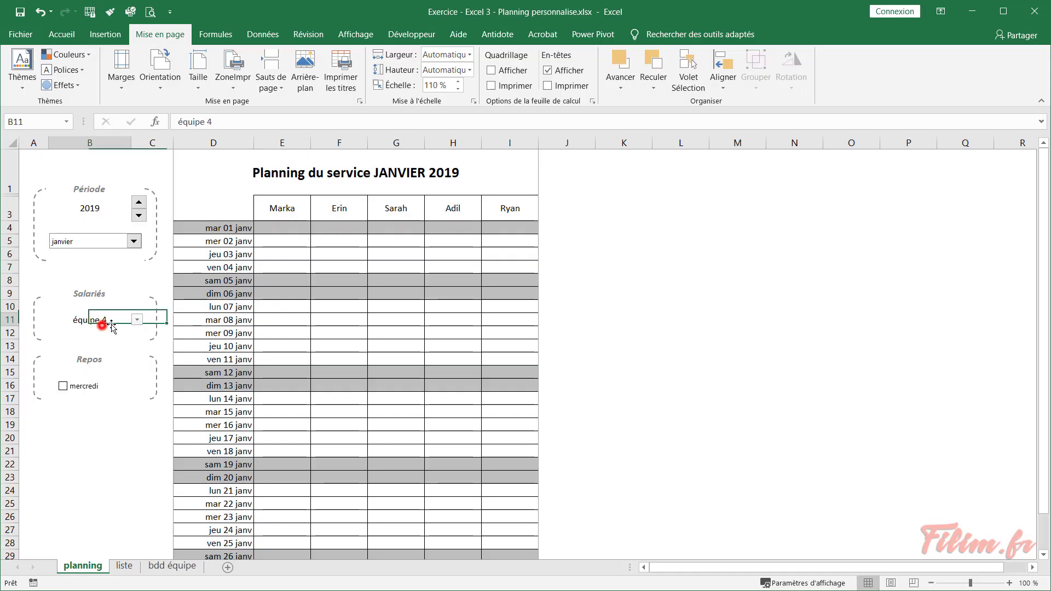
left_click(136, 320)
left_click(111, 350)
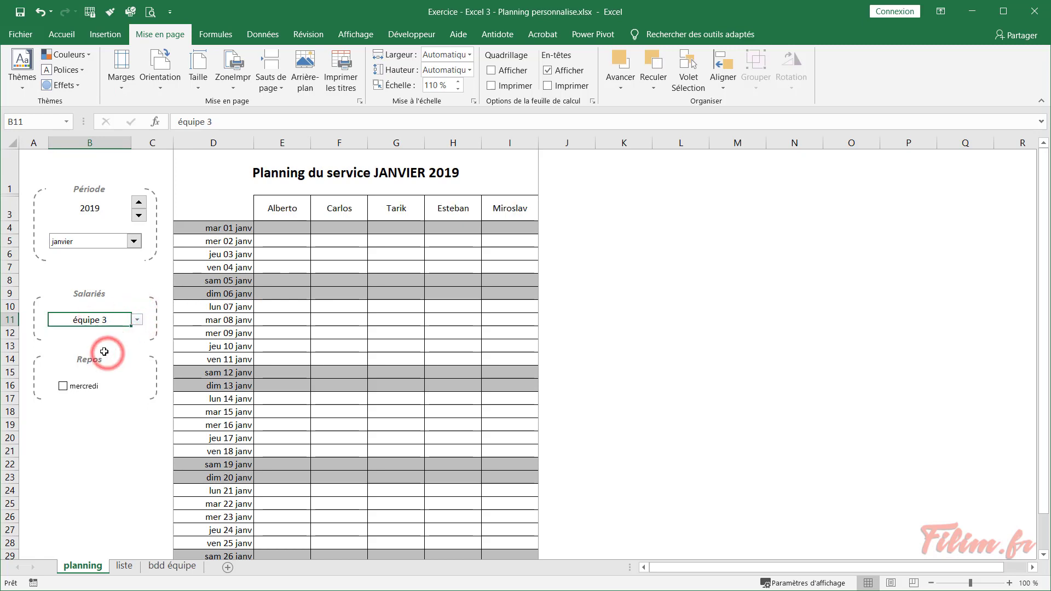
left_click(64, 386)
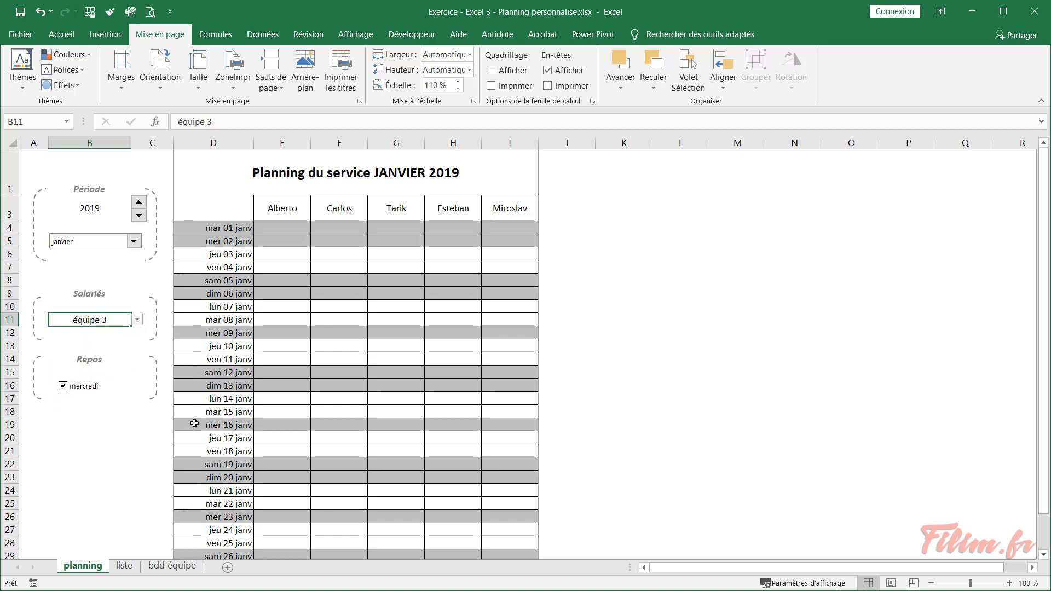
scroll(203, 446, "down", 1)
scroll(212, 449, "up", 1)
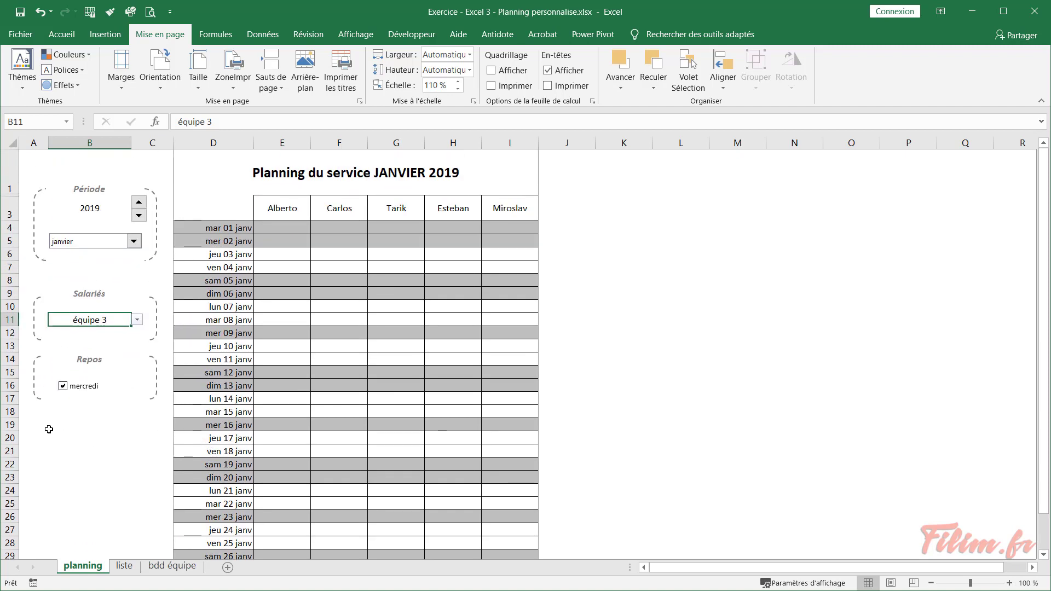
left_click_drag(49, 429, 99, 464)
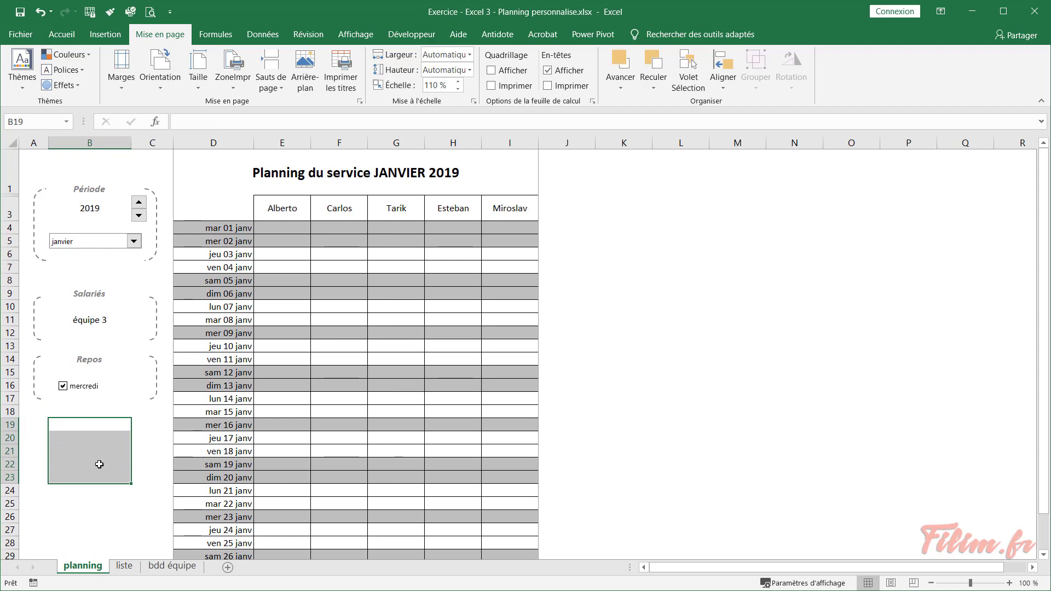
left_click(95, 448)
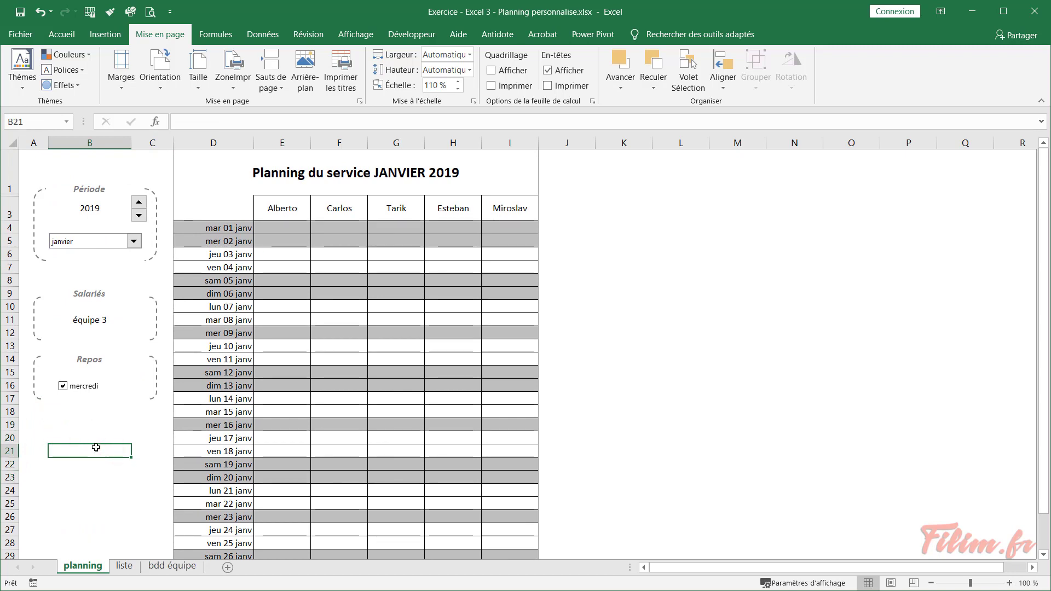
From the Développeur tab, set up a macro named 'impression directe' stored in Ce classeur
left_click(411, 36)
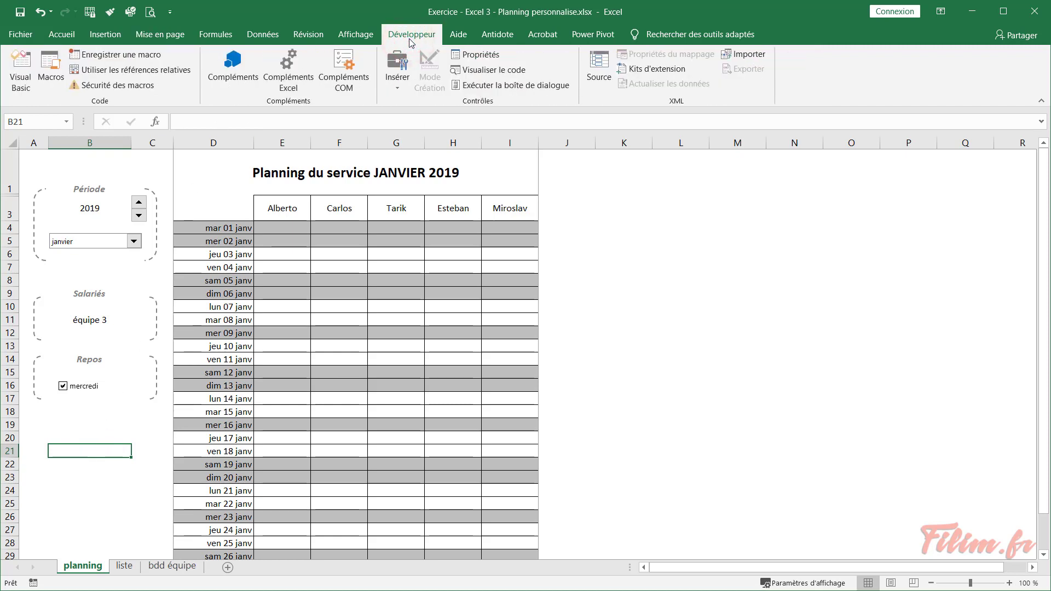
left_click(141, 56)
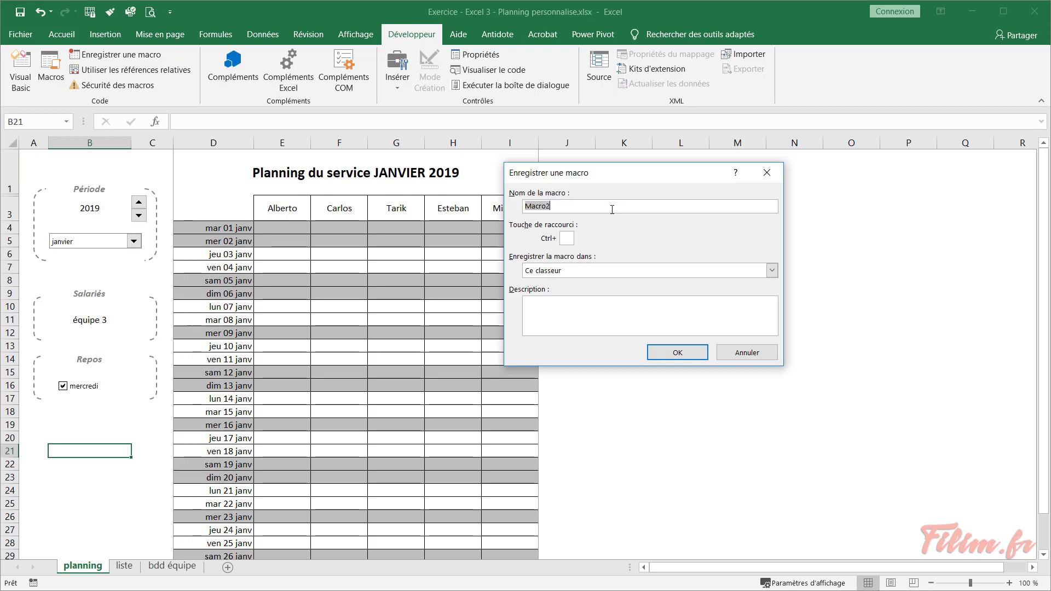
type("im")
type("pression")
type(" direct")
type("e")
left_click(565, 273)
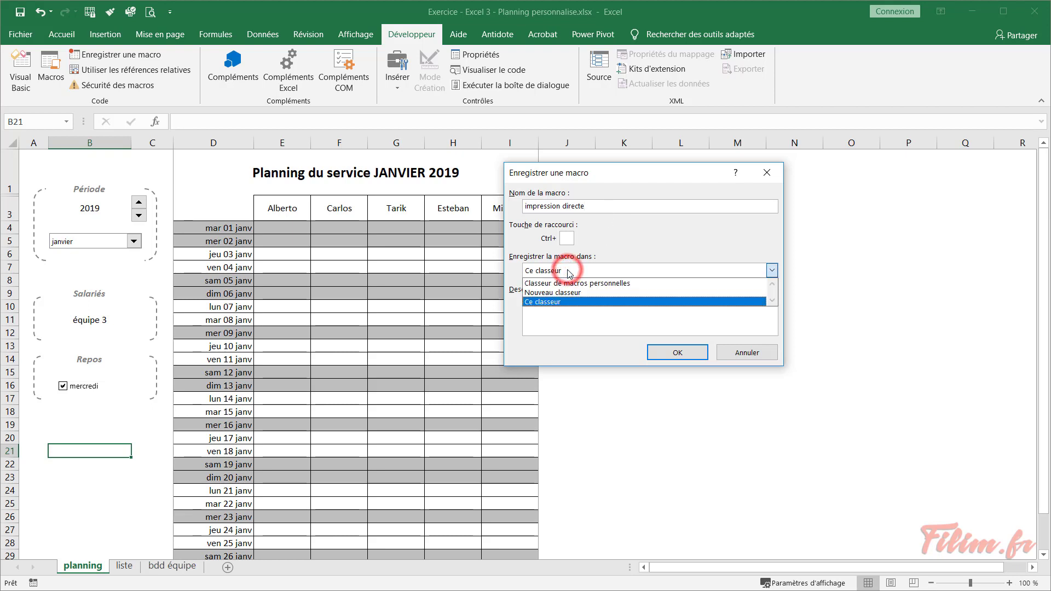
left_click(566, 302)
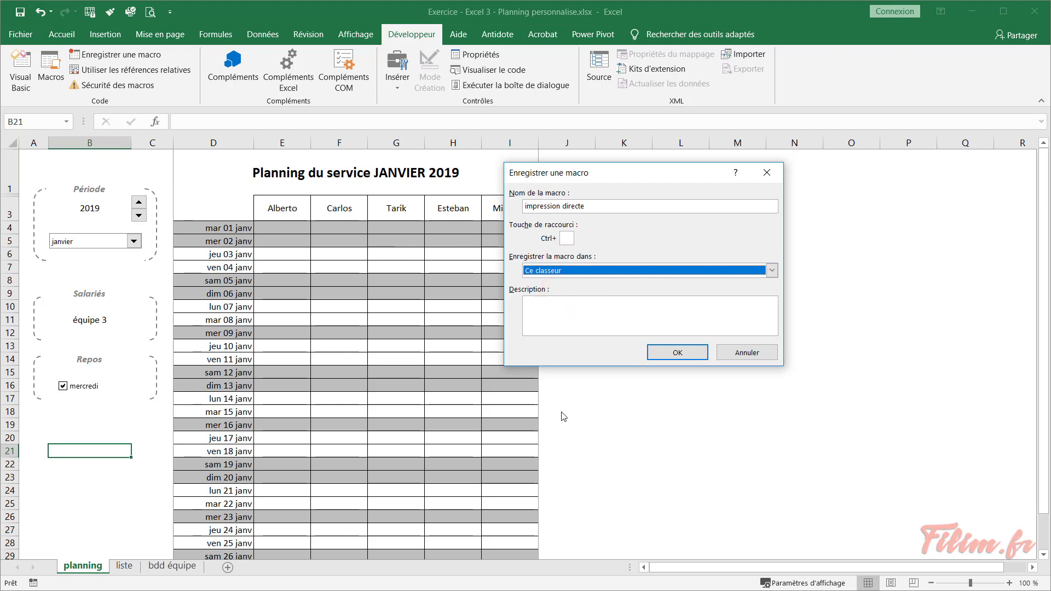
left_click(673, 354)
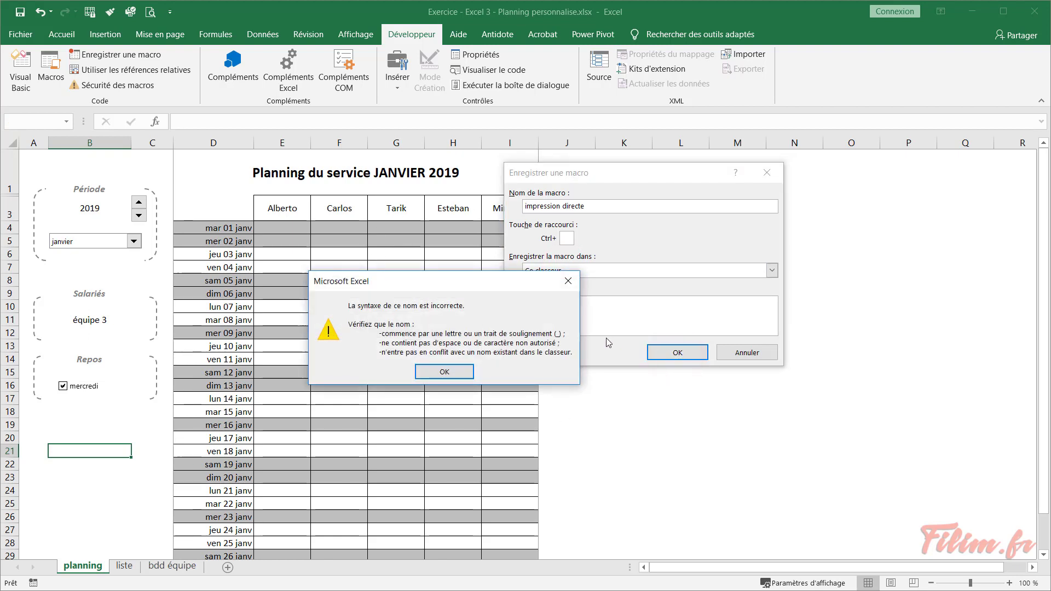
Fix the invalid macro name to impression_directe and start recording
left_click(429, 370)
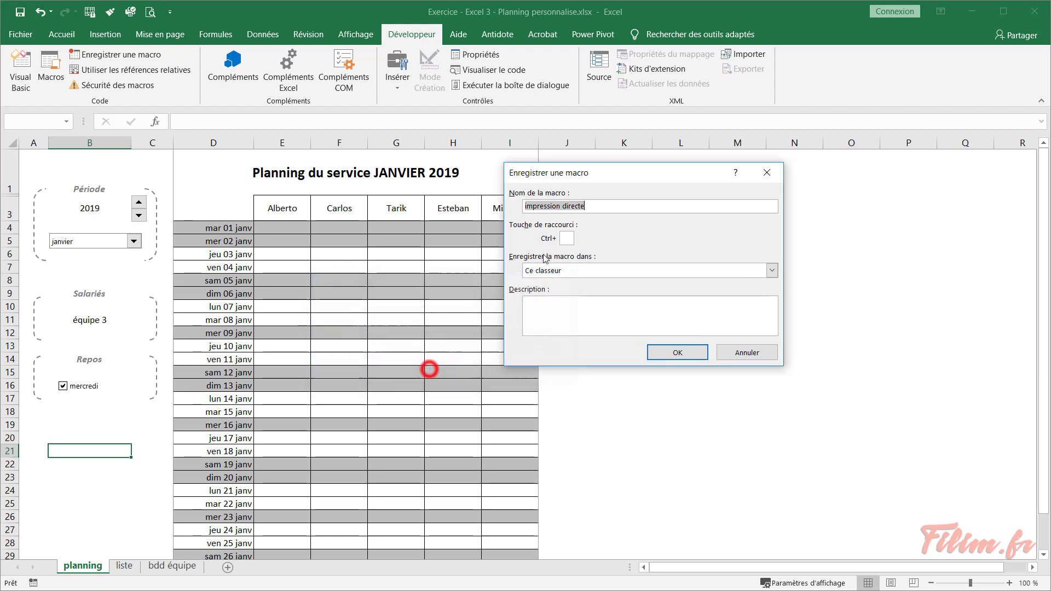
left_click(562, 205)
key("BackSpace")
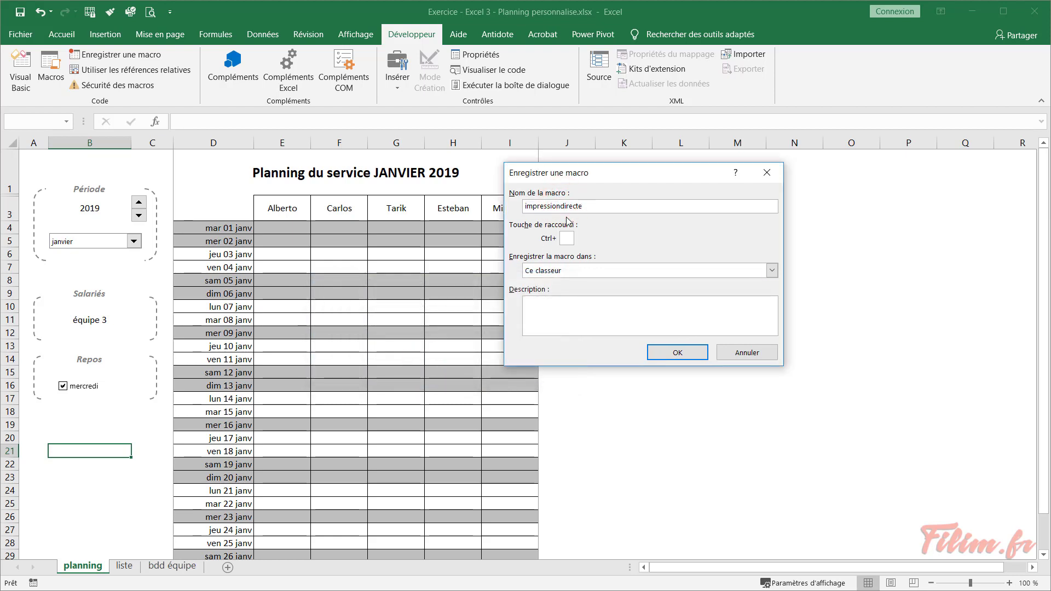
type("_")
left_click(677, 353)
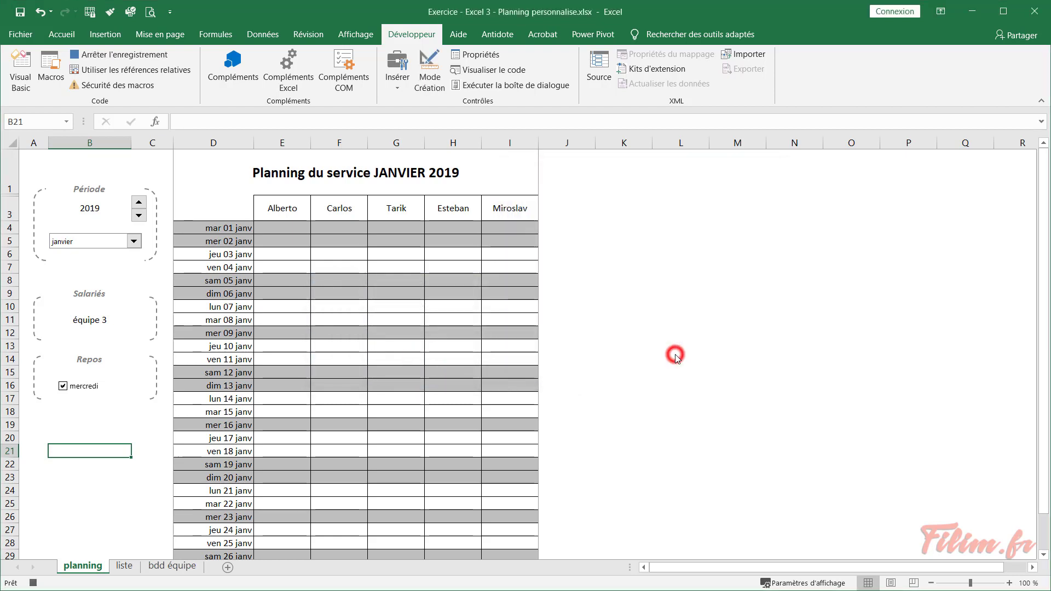
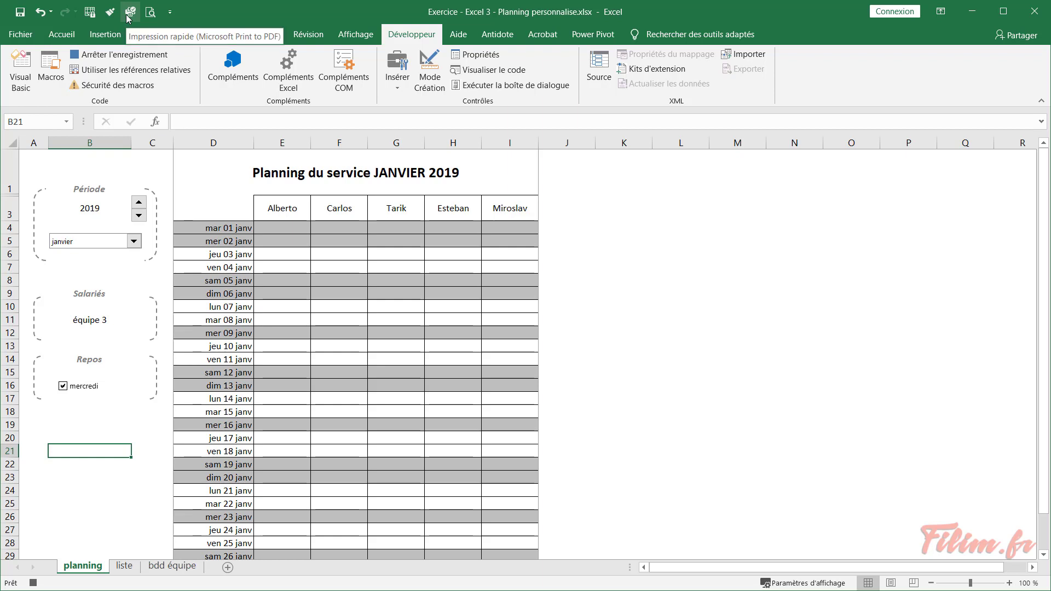
Print the current planning to PDF with Impression rapide, overwriting test.pdf
left_click(170, 13)
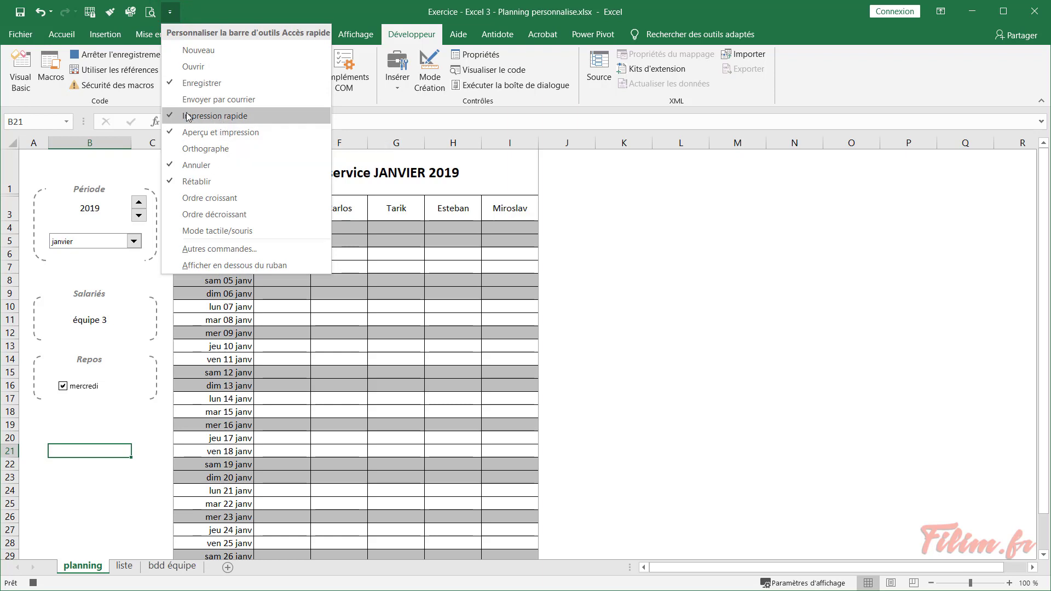
left_click(202, 11)
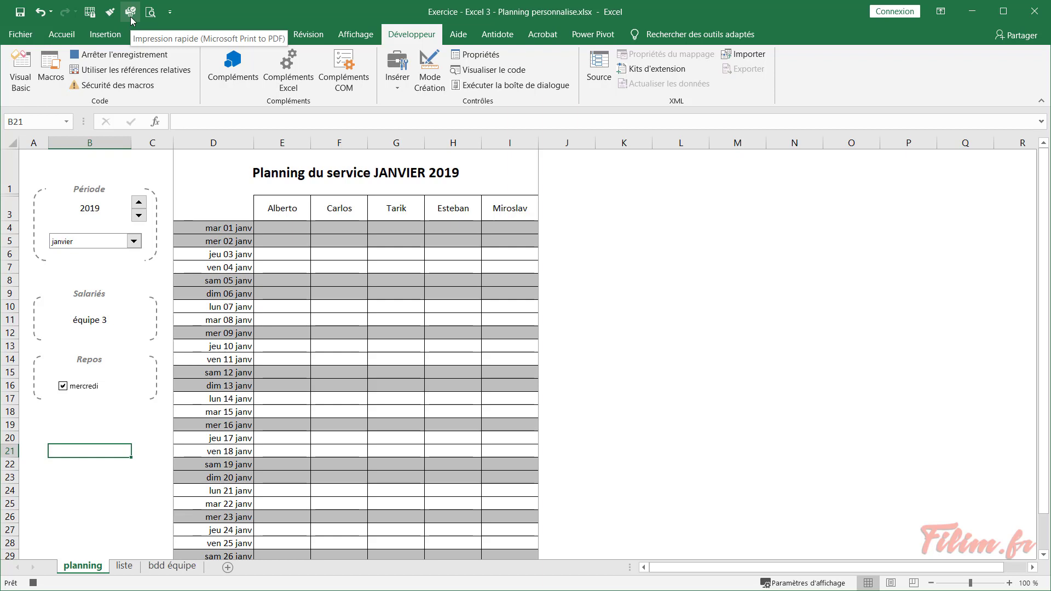
left_click(131, 15)
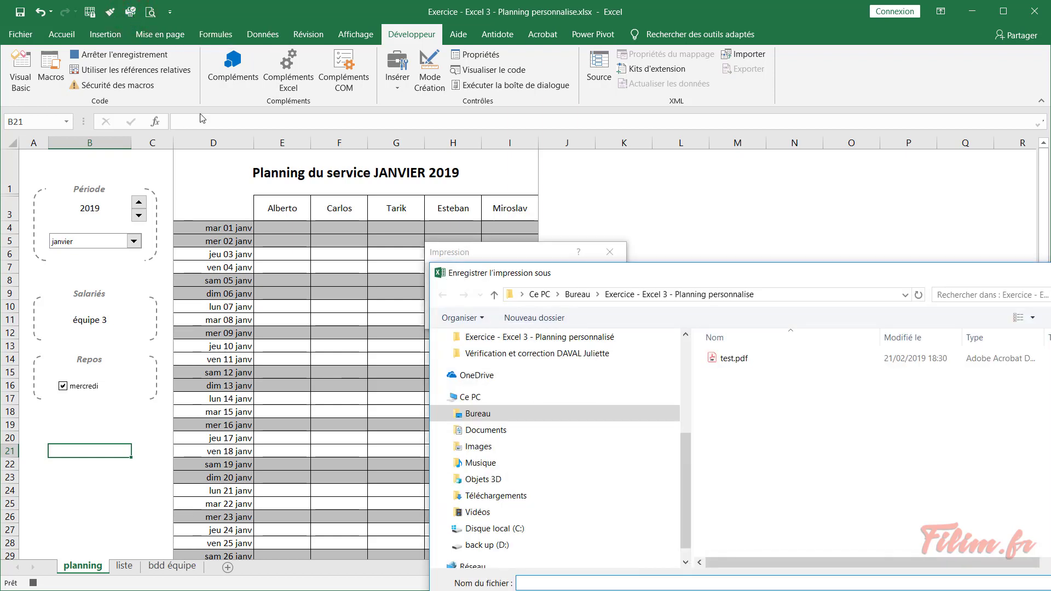
left_click_drag(755, 279, 524, 237)
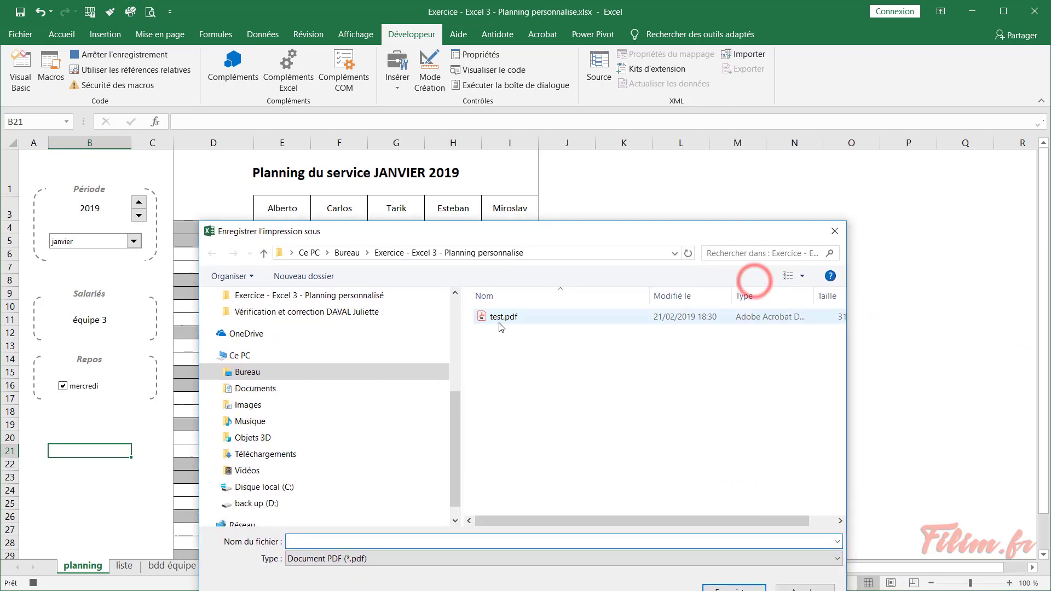
left_click(498, 317)
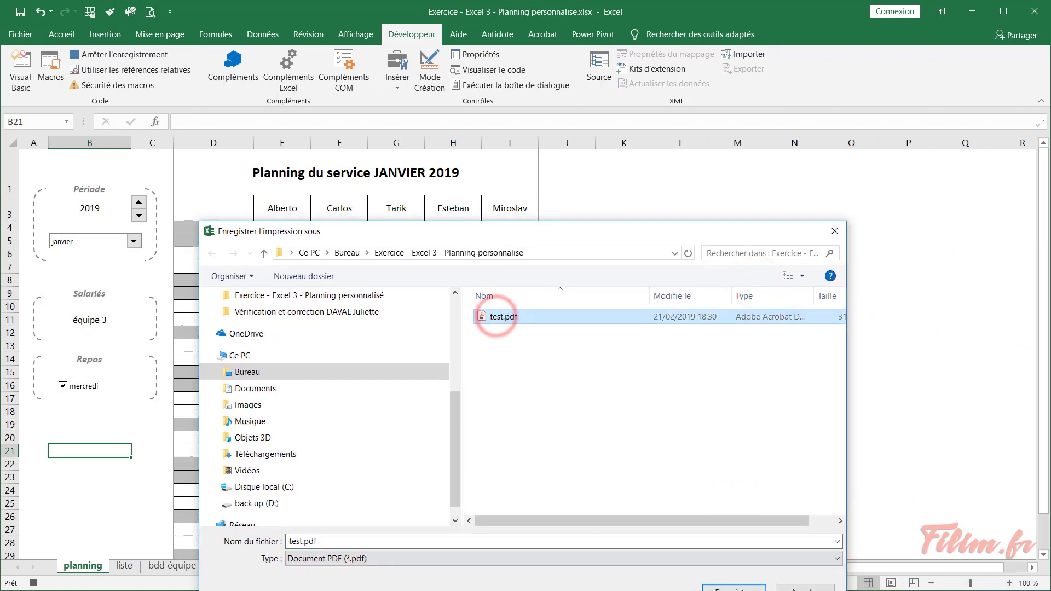
left_click(730, 587)
left_click(471, 317)
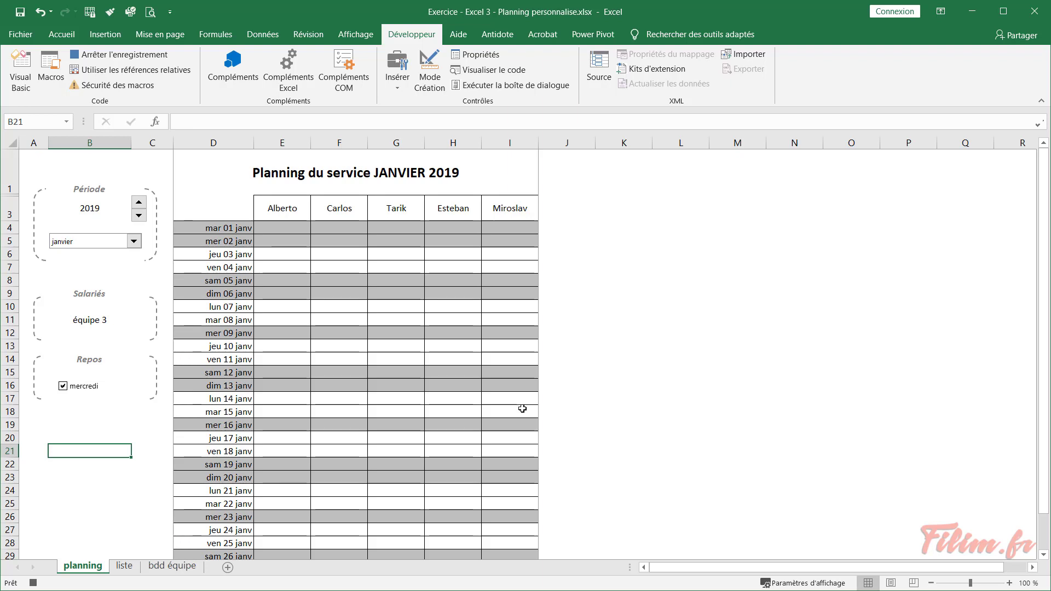
Stop the macro recording, select cell E6, and go to the File backstage
left_click(113, 55)
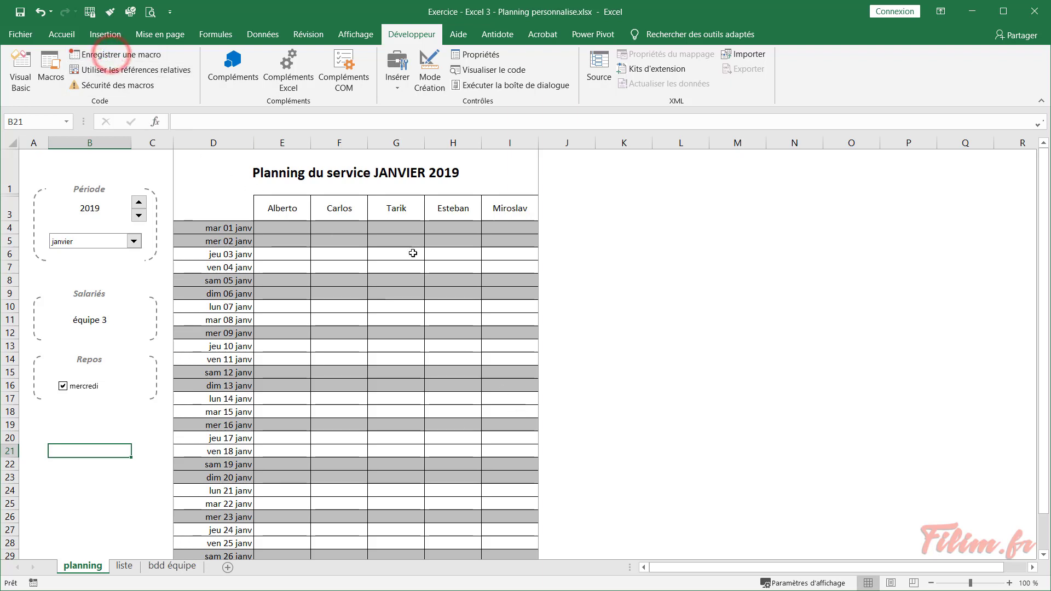
left_click(592, 267)
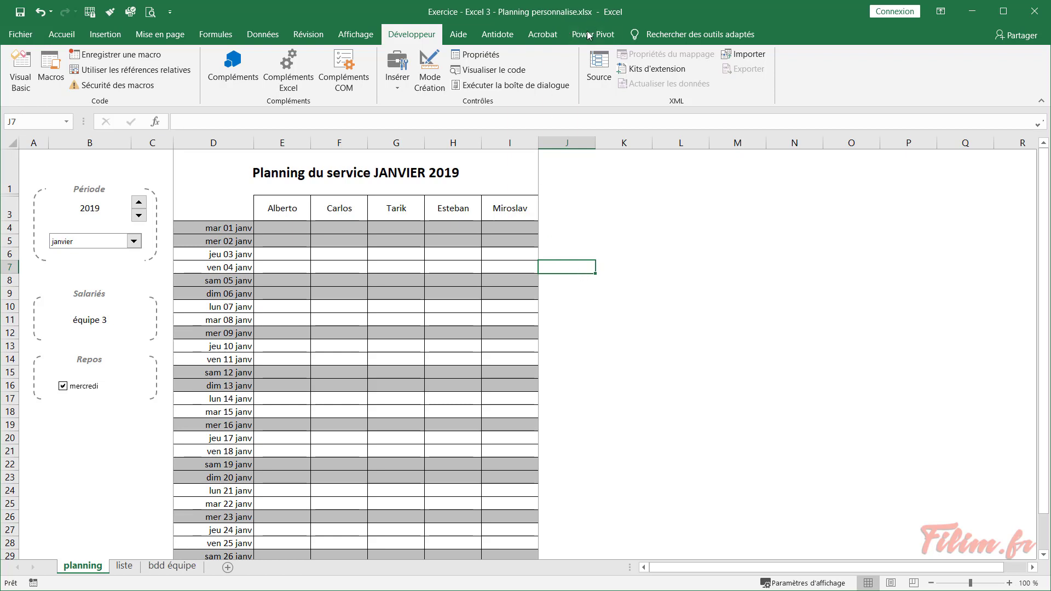
left_click(295, 255)
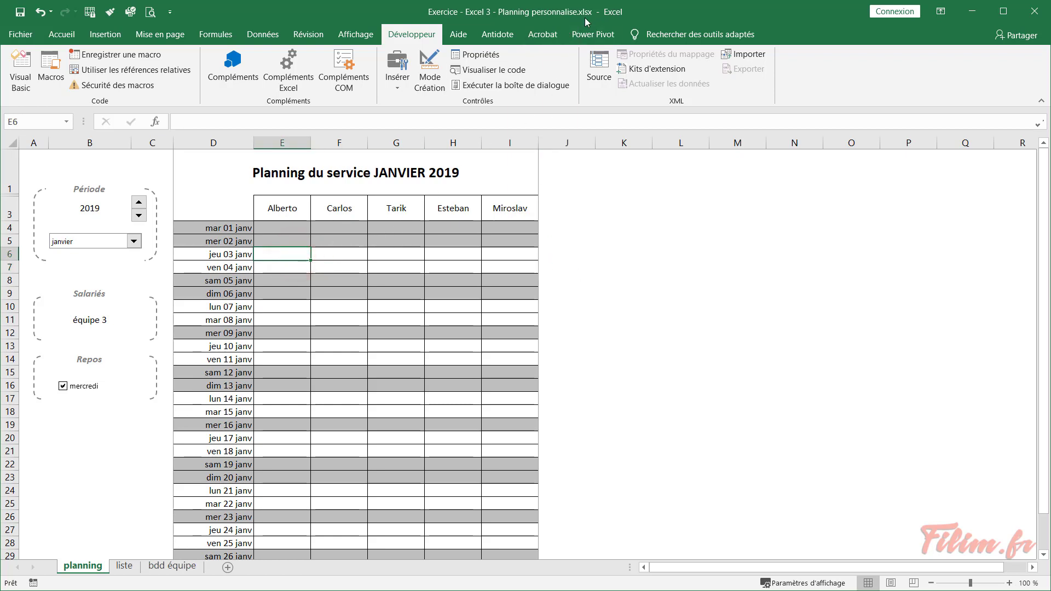
left_click(21, 34)
Save as Classeur Excel (prenant en charge les macros) (*.xlsm) in the recent exercise folder, accepting the warning
left_click(43, 153)
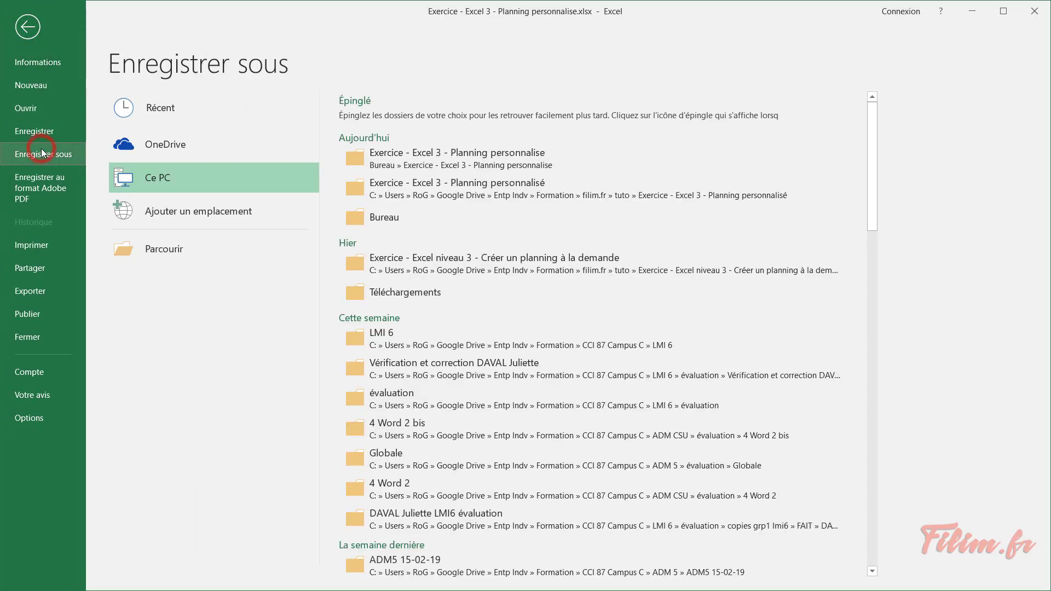
left_click(418, 156)
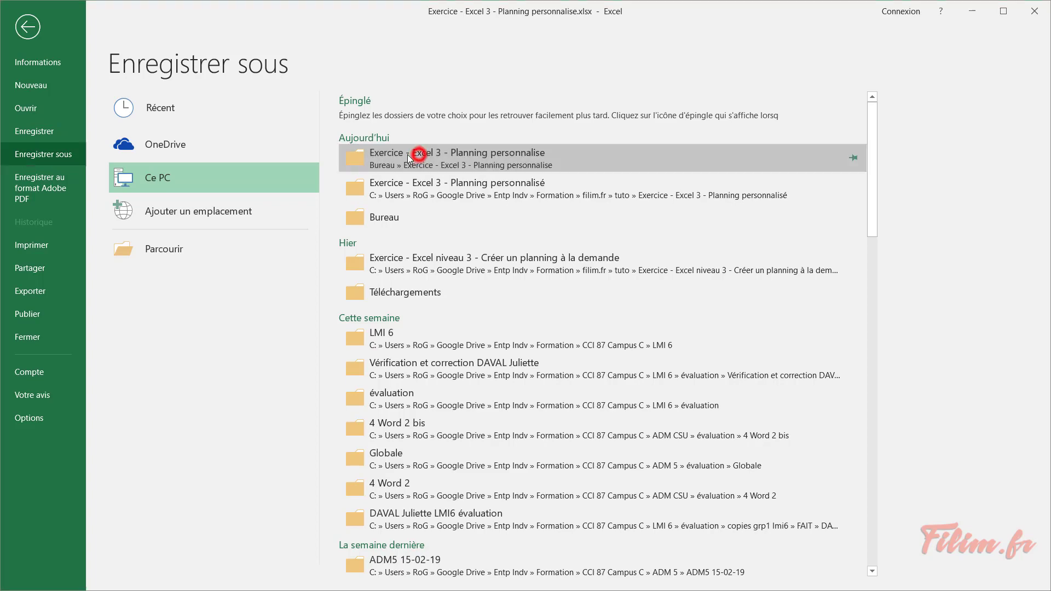
left_click(277, 316)
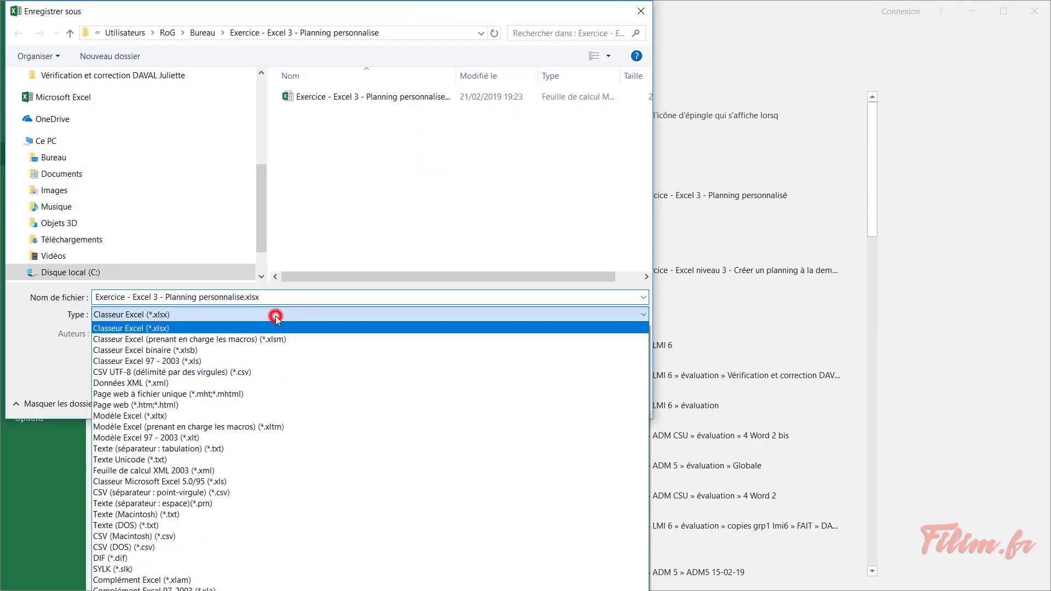
left_click(275, 316)
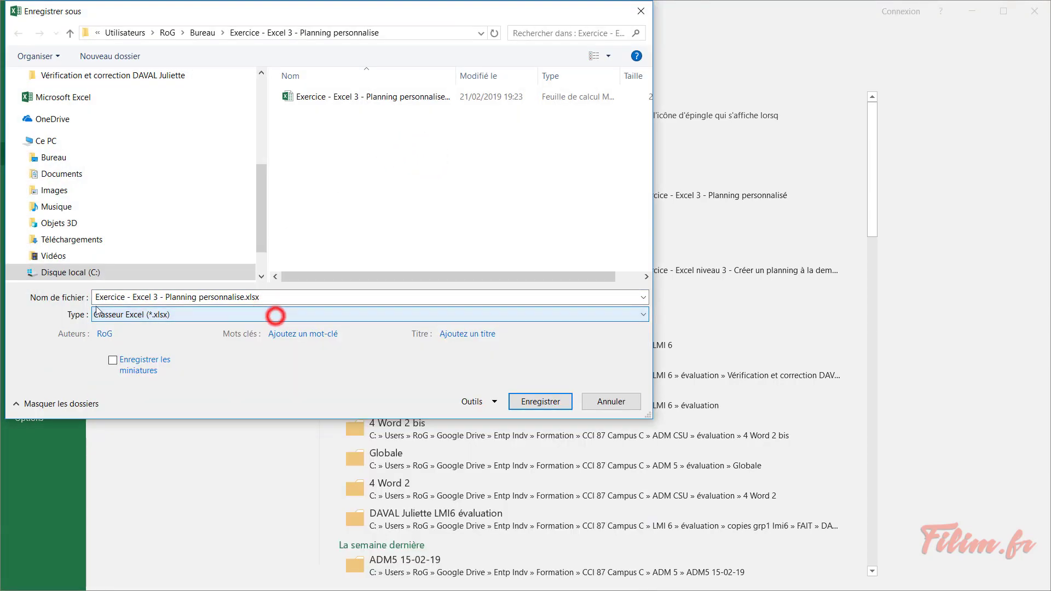
left_click(173, 316)
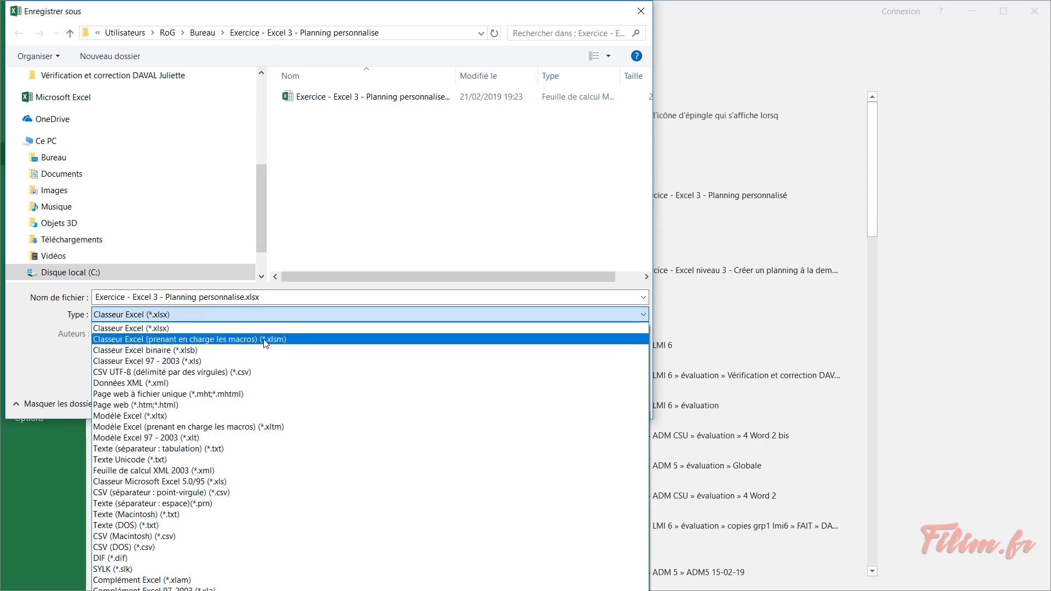
left_click(278, 340)
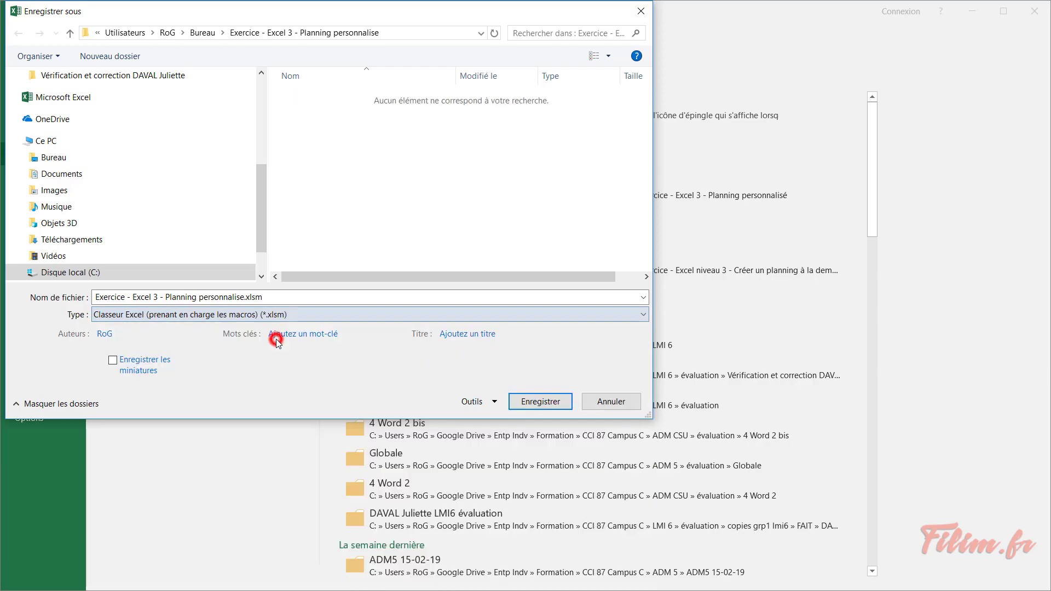
left_click(540, 401)
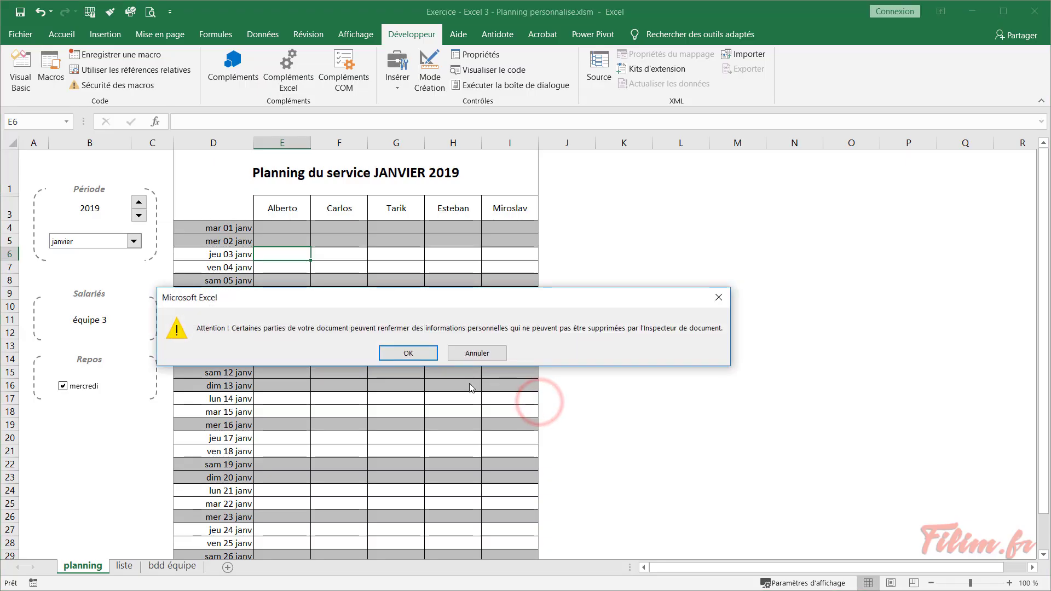
left_click(398, 352)
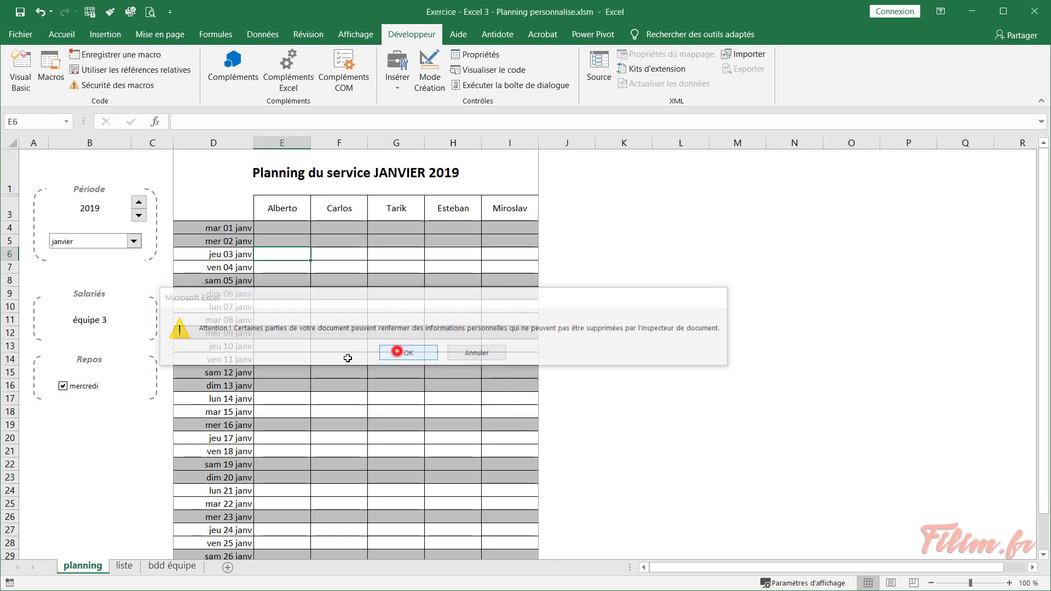
left_click(83, 416)
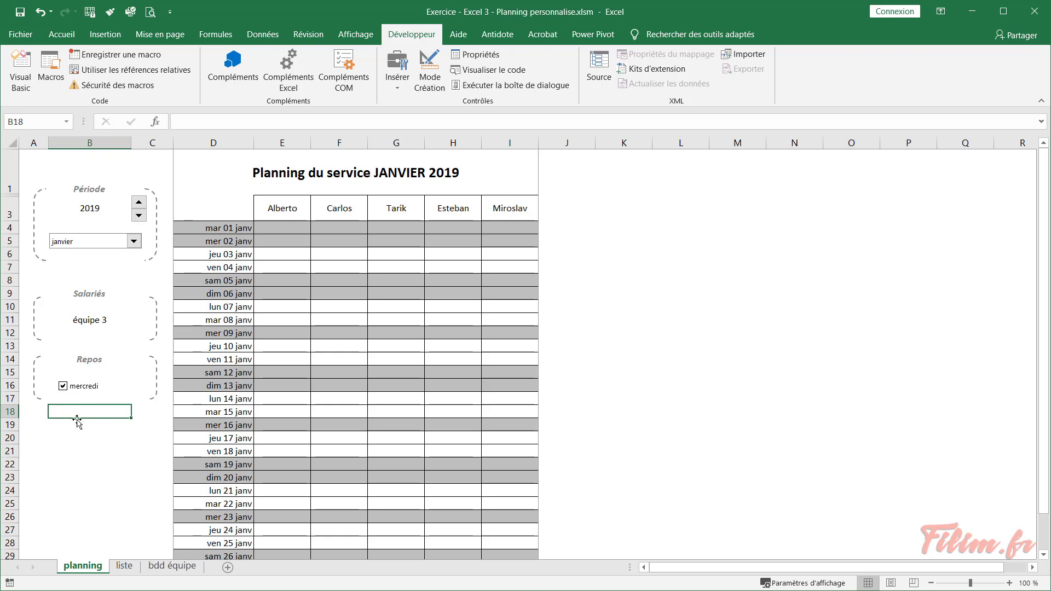
Select cell B19 and show the Développeur tab's Insérer palette of form and ActiveX controls
left_click(88, 430)
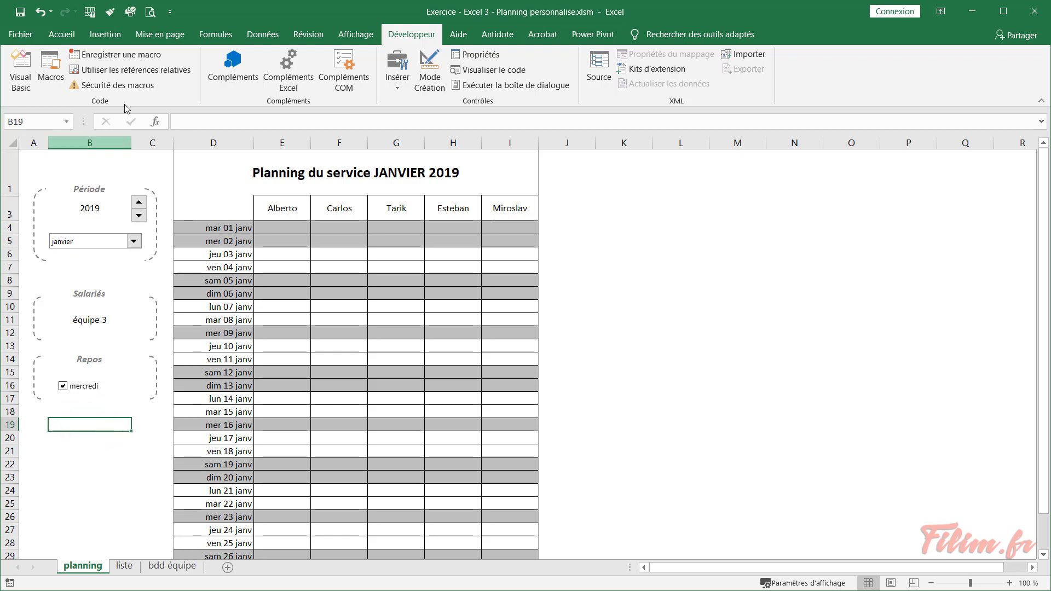
left_click(106, 34)
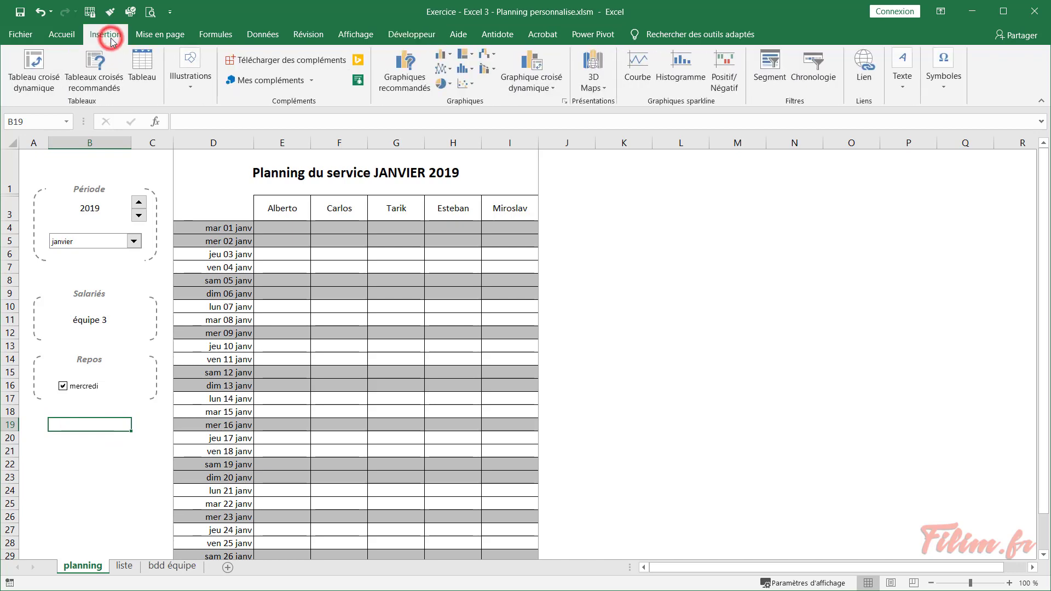
left_click(195, 81)
left_click(249, 131)
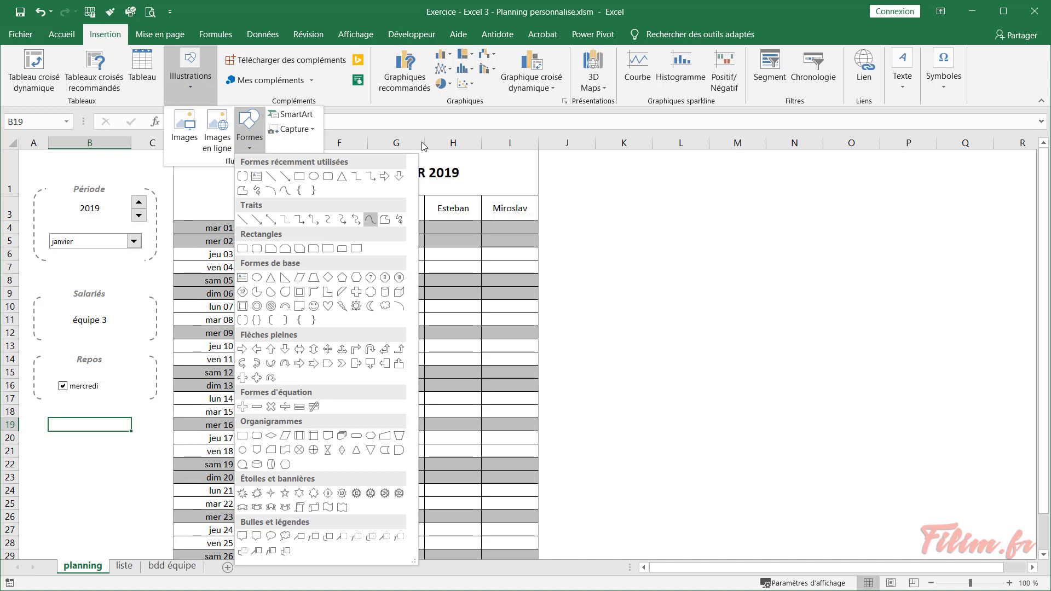
left_click(416, 35)
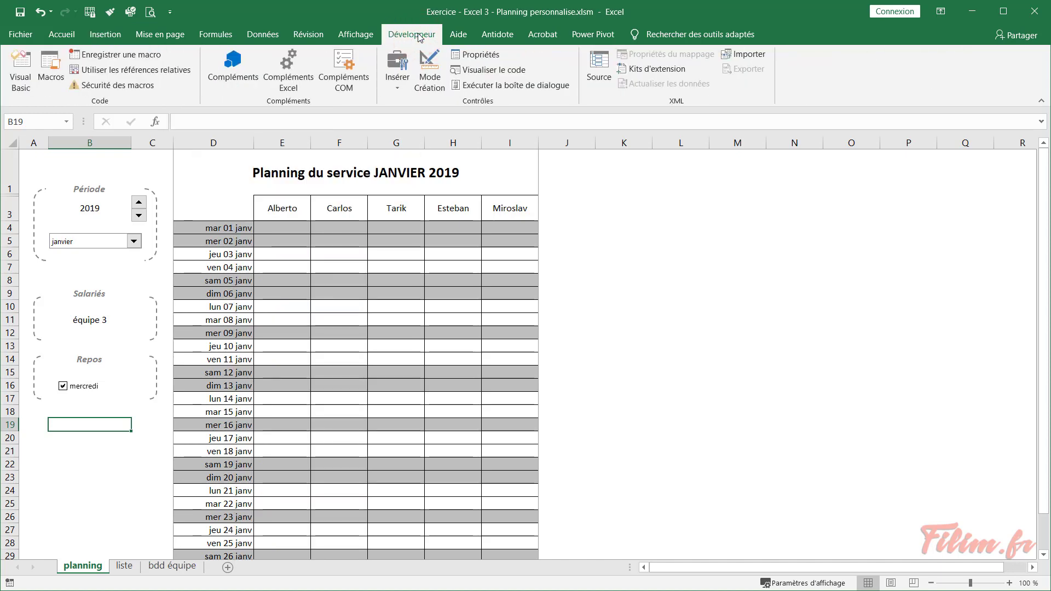
left_click(398, 84)
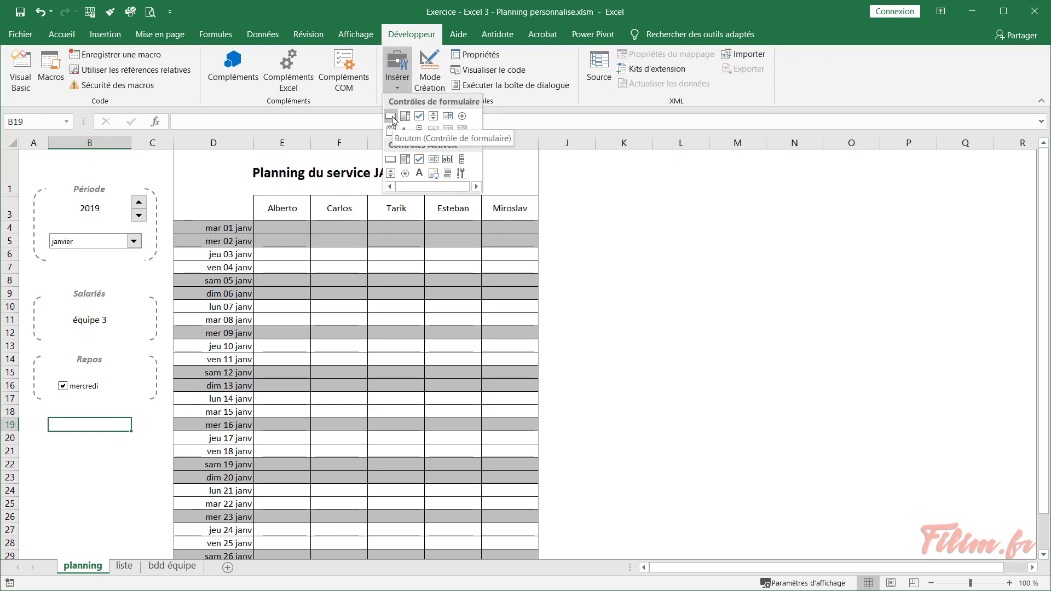
Draw a Bouton (Contrôle de formulaire) over B19:C22 and assign it the impression_directe macro
left_click(392, 116)
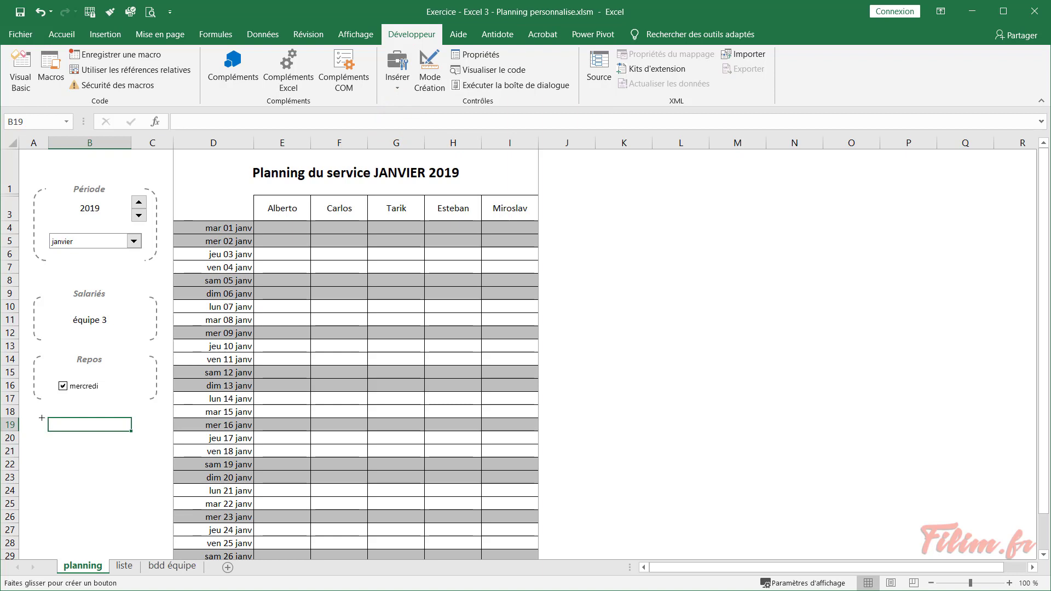
left_click_drag(42, 417, 146, 476)
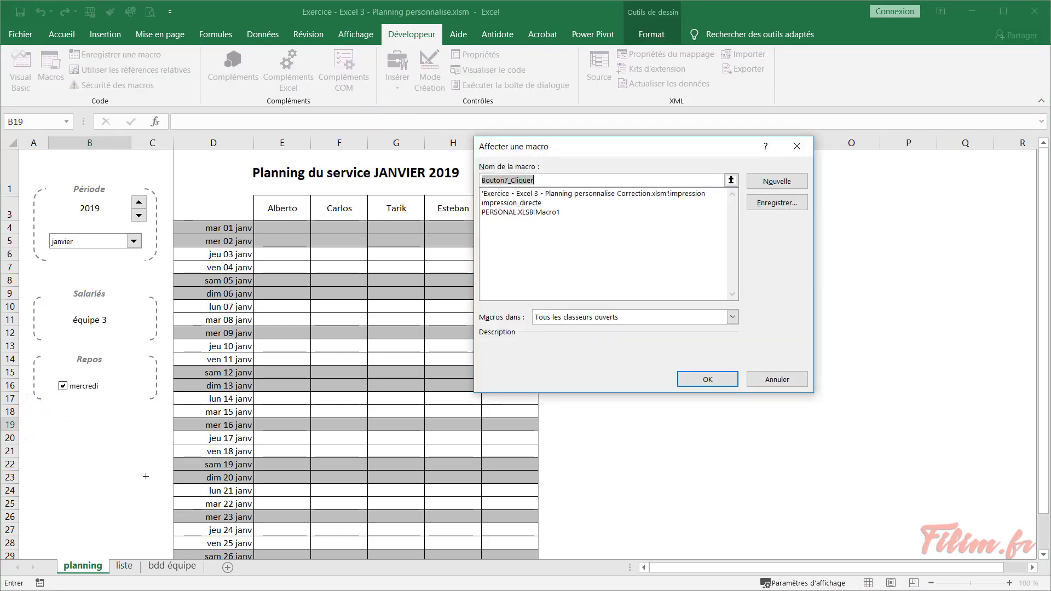
left_click_drag(565, 146, 443, 221)
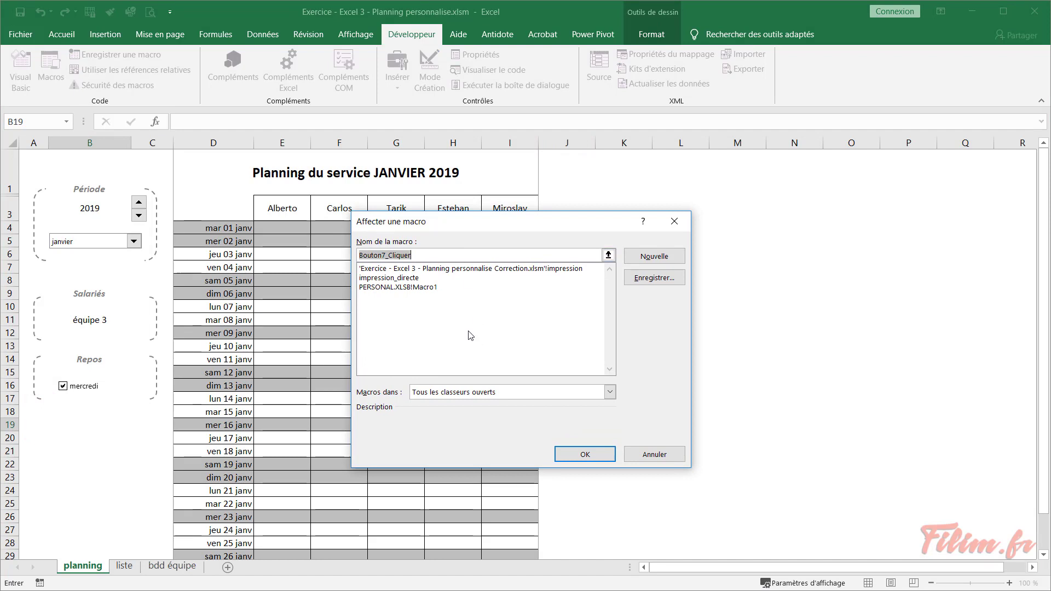
left_click(448, 279)
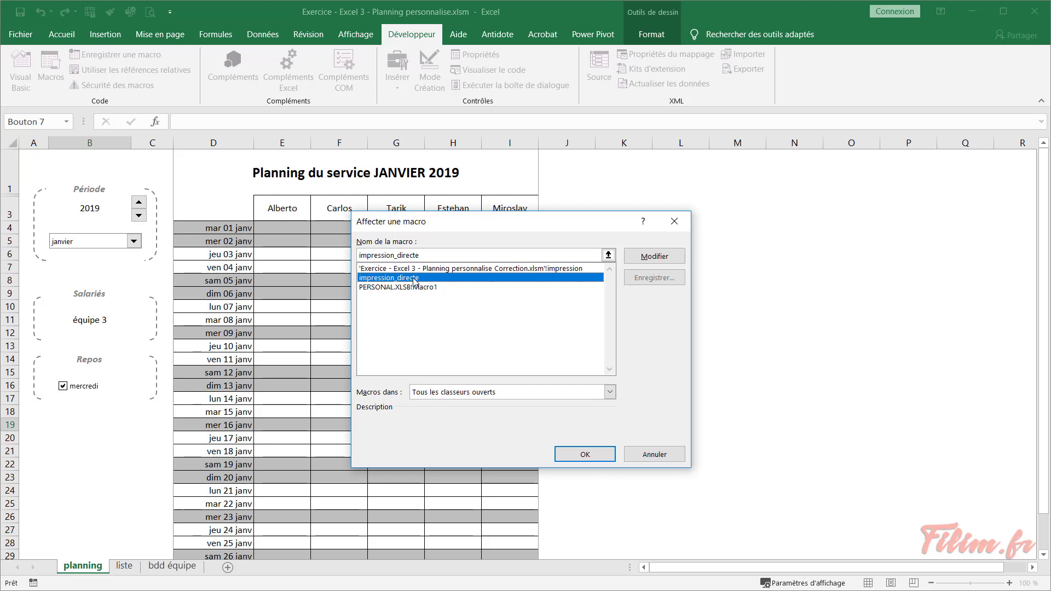
left_click(568, 454)
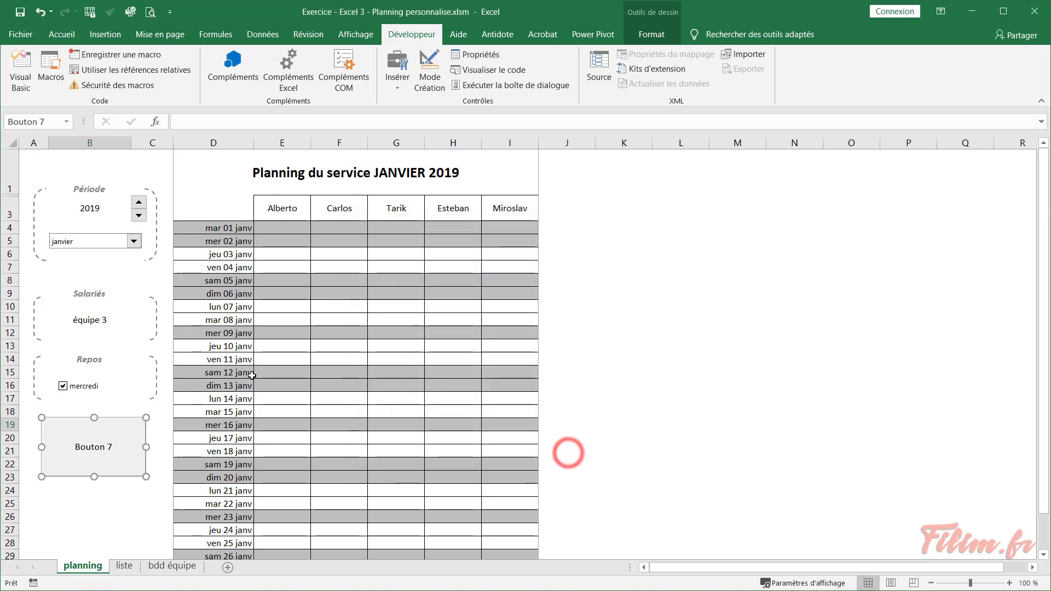
Replace the 'Bouton 7' label with 'Impression directe' and shorten the button slightly
left_click(96, 450)
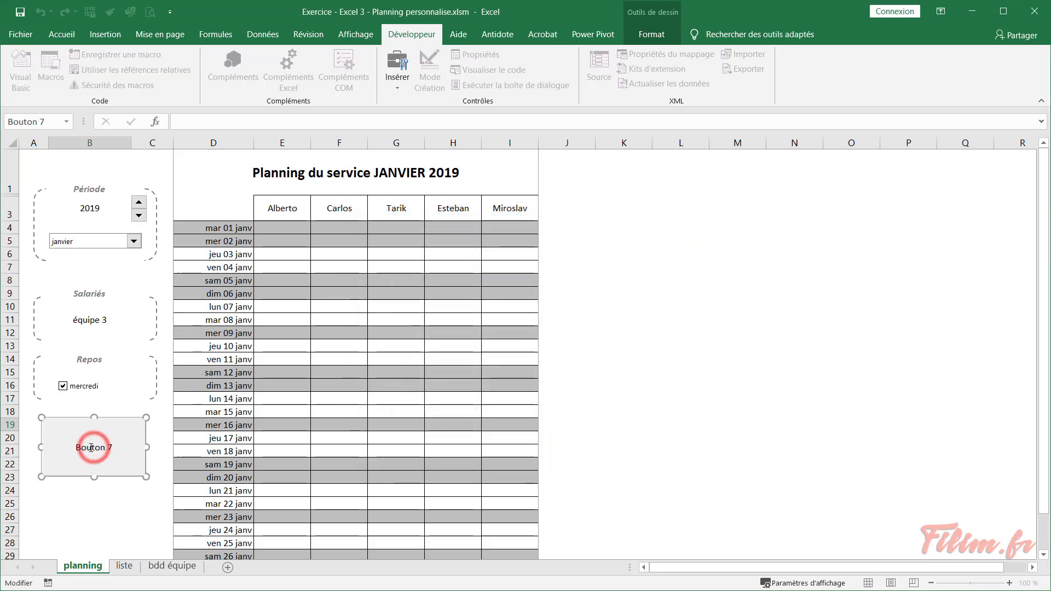
key("Delete")
key("Delete")
key("Delete")
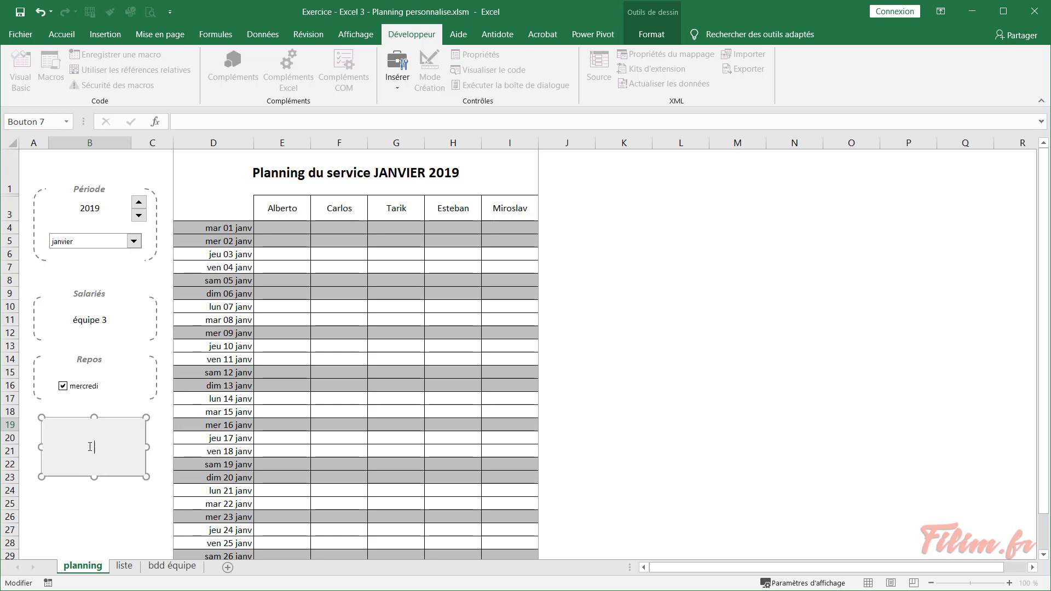
type("Impr")
type("ession dire")
type("cte")
left_click_drag(96, 476, 94, 462)
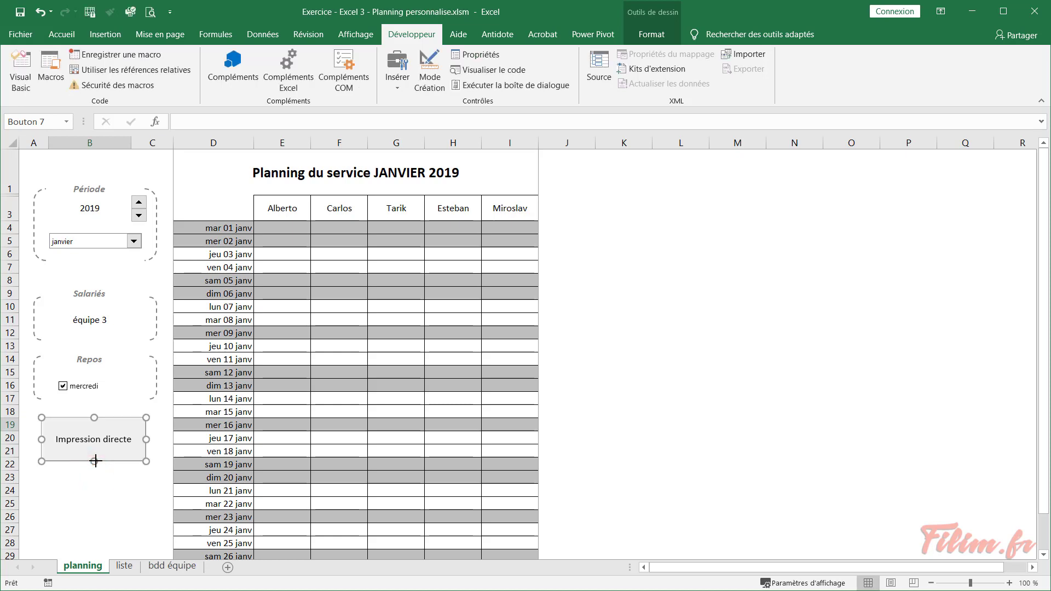
right_click(114, 458)
Set the Impression directe button's font style to Gras in Format de contrôle
left_click(167, 581)
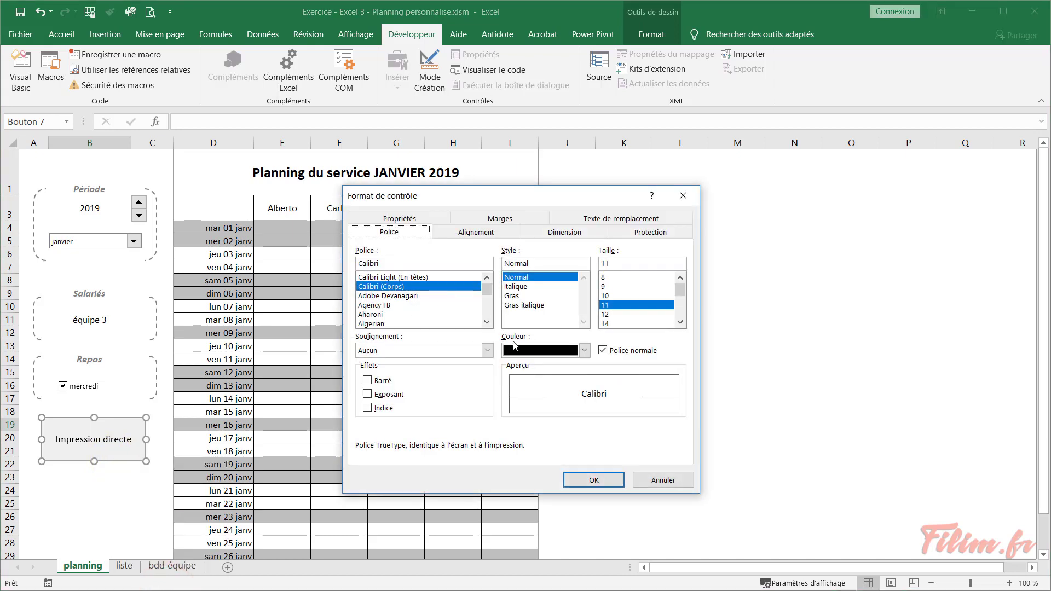
left_click(513, 296)
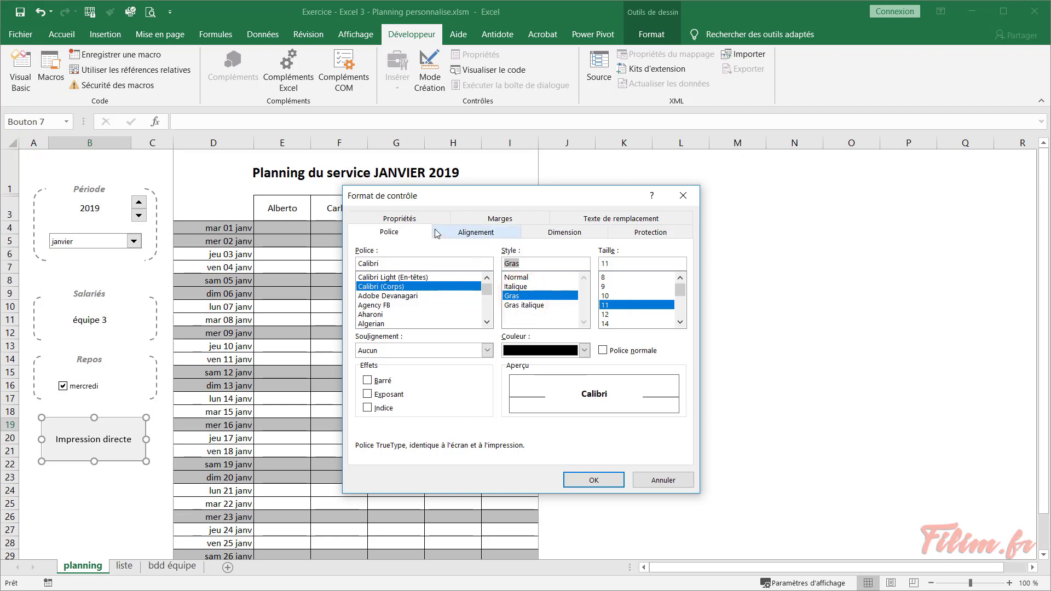
left_click(475, 231)
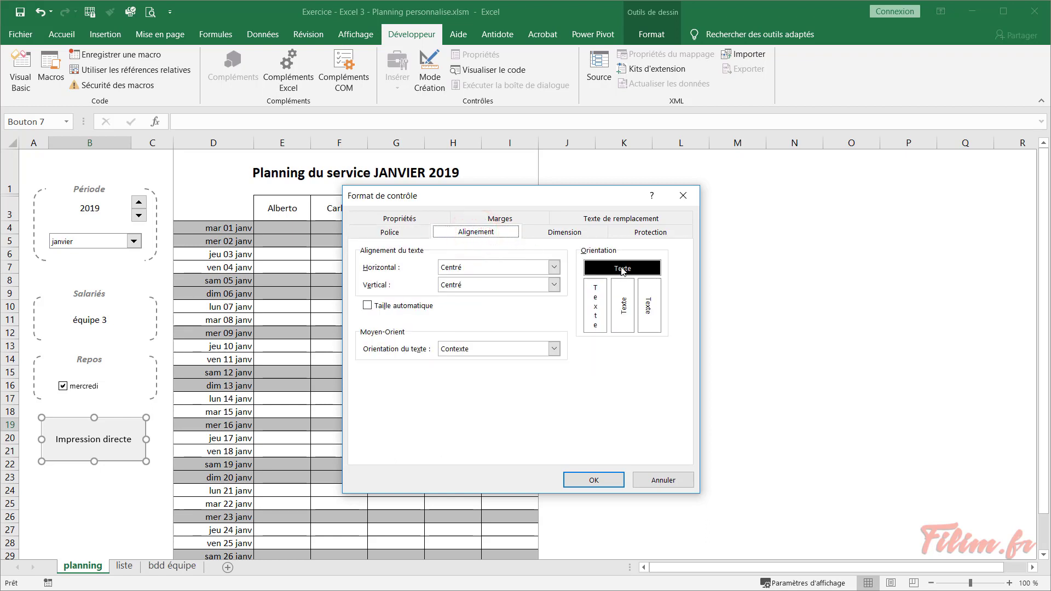
left_click(566, 232)
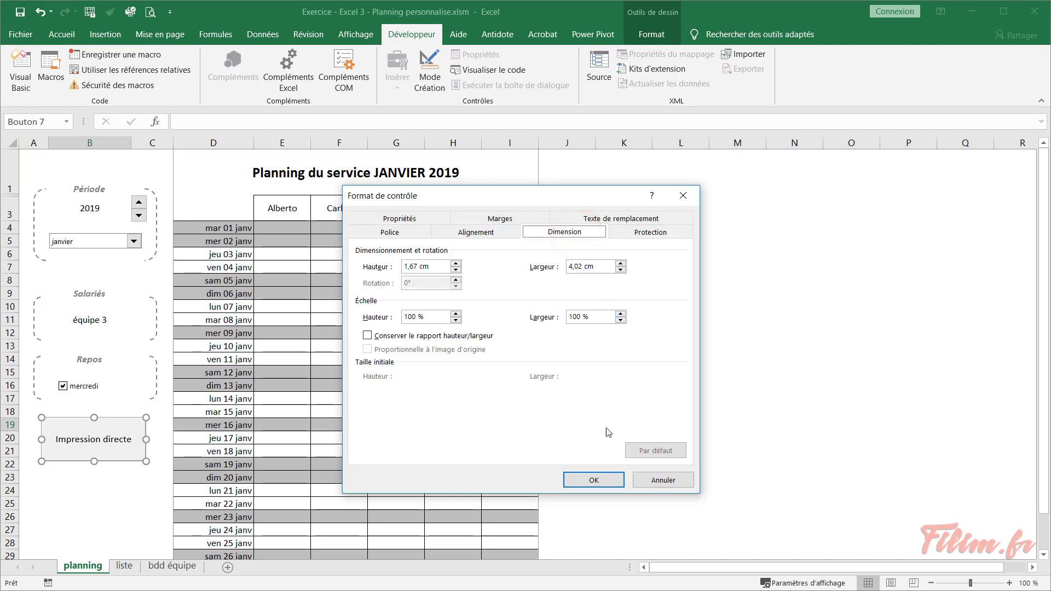
left_click(592, 480)
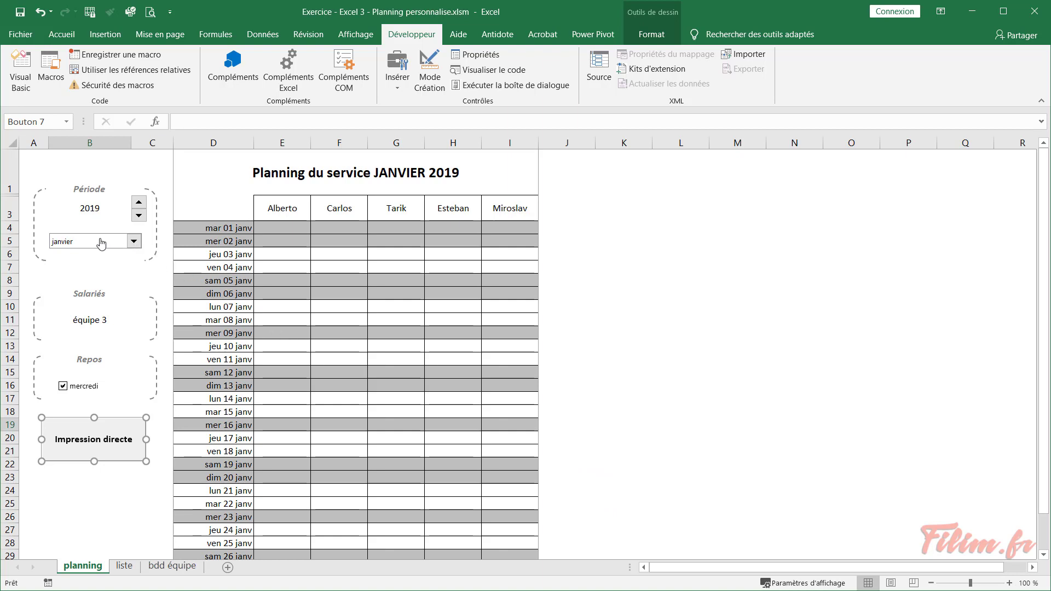
Inspect the month combo box's Format de contrôle settings and cancel without changes
right_click(136, 246)
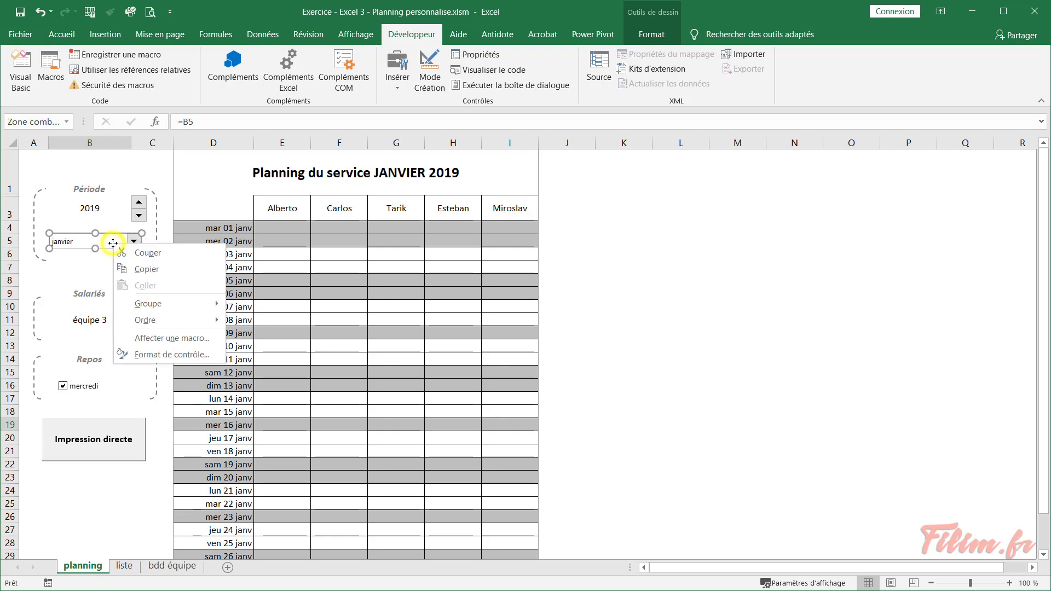
left_click(138, 351)
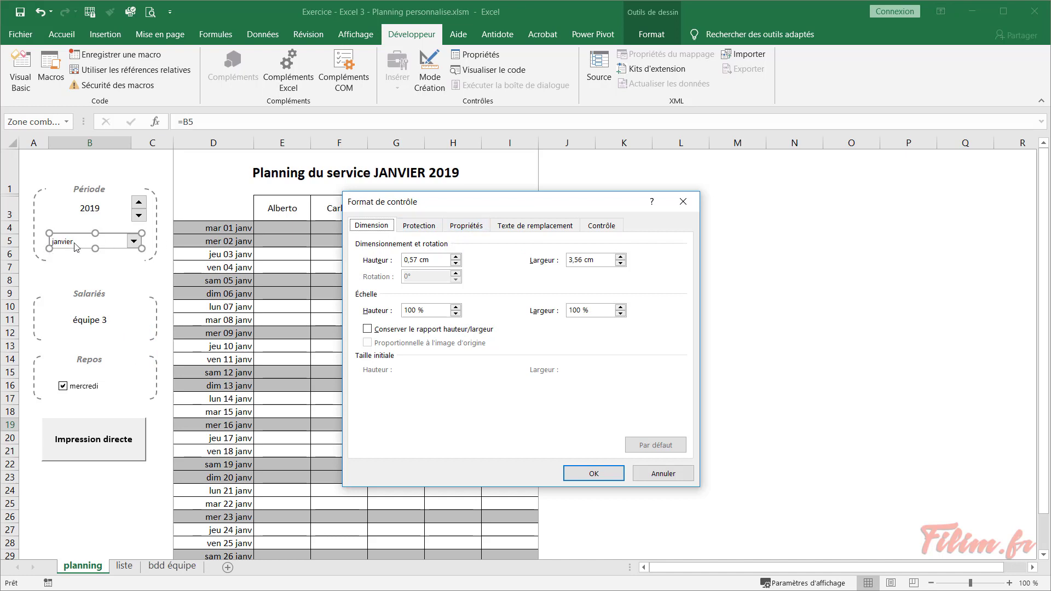
left_click(675, 474)
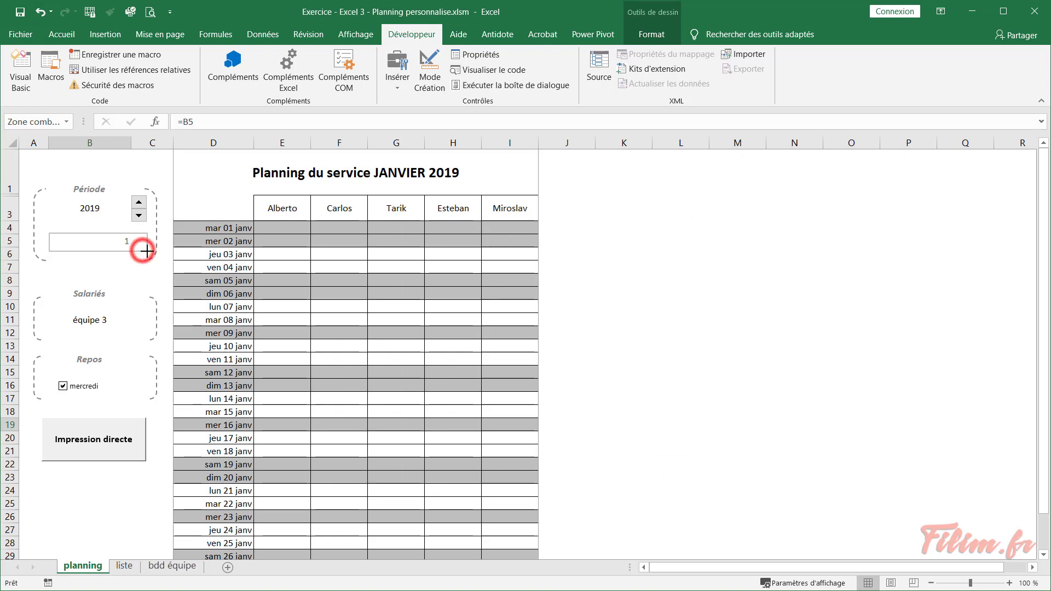
left_click_drag(142, 248, 146, 250)
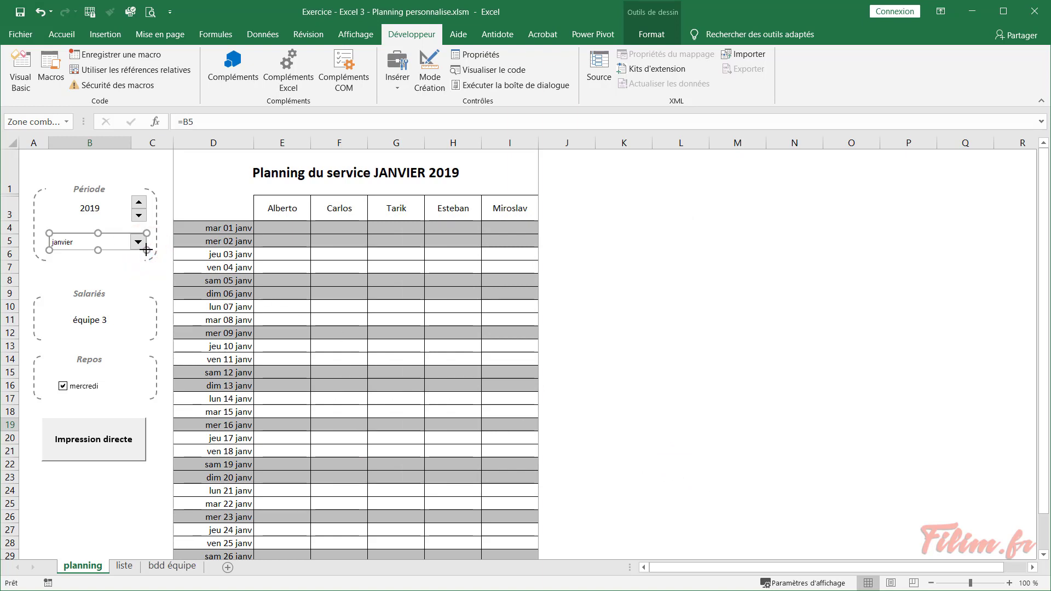
left_click(109, 281)
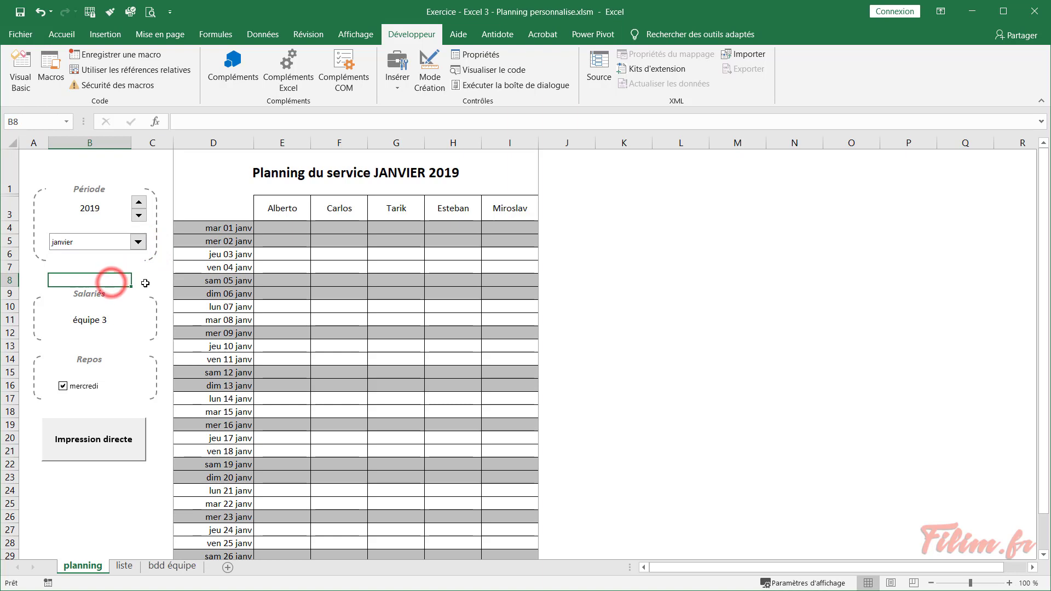
Save the workbook with Ctrl+S, accepting the personal information warning
left_click(642, 272)
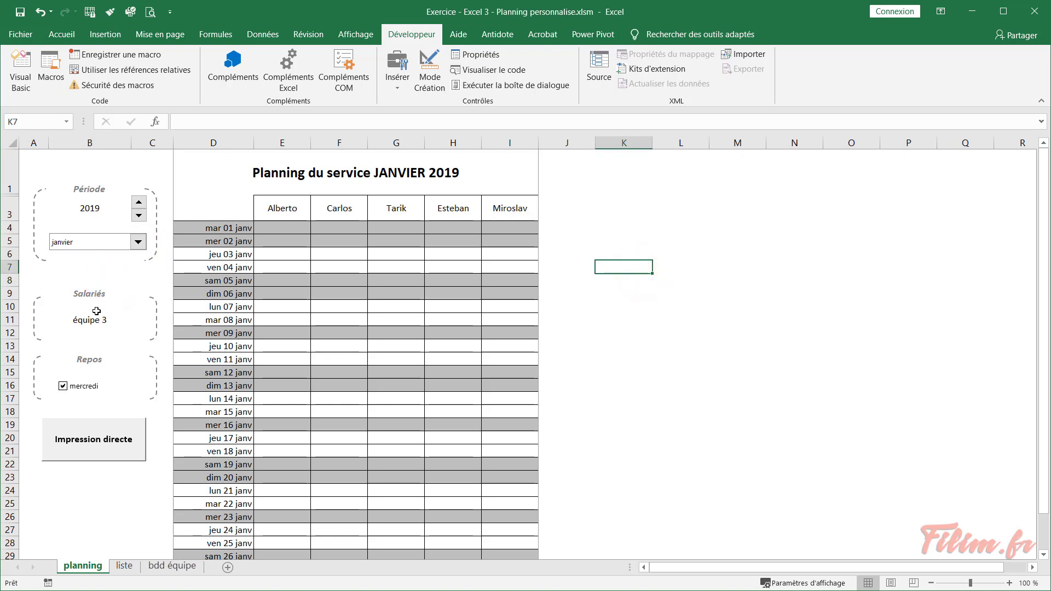
key("ctrl+s")
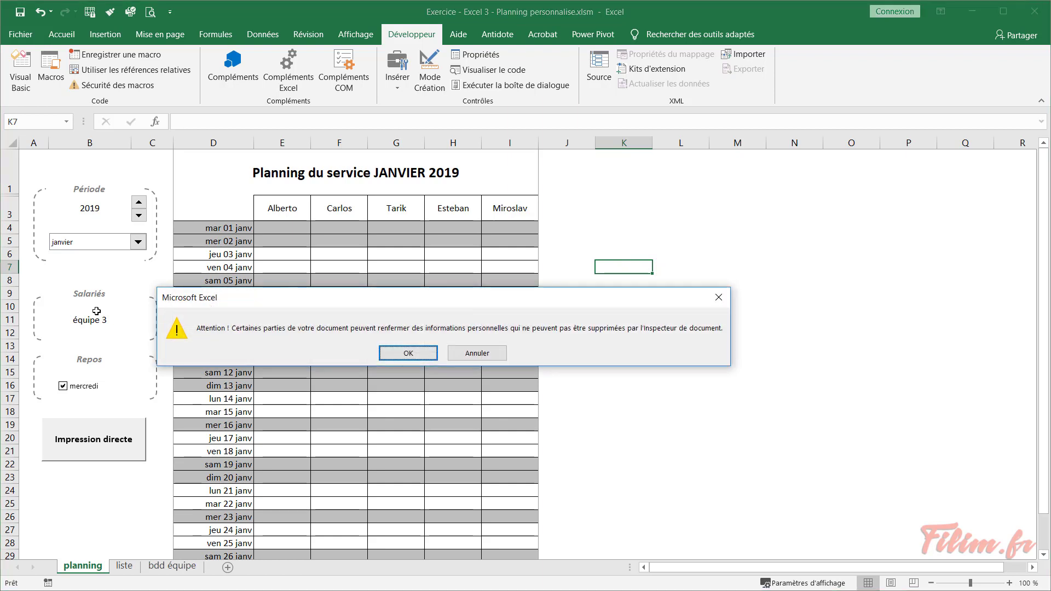
left_click(406, 355)
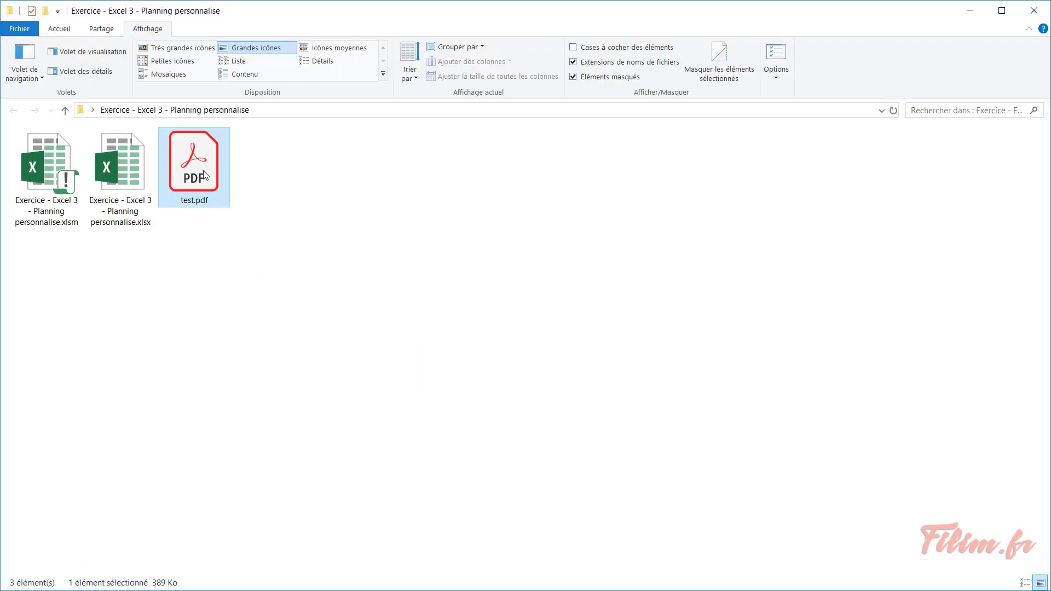
Delete test.pdf, keeping the .xlsm and .xlsx planning workbooks
left_click(130, 219)
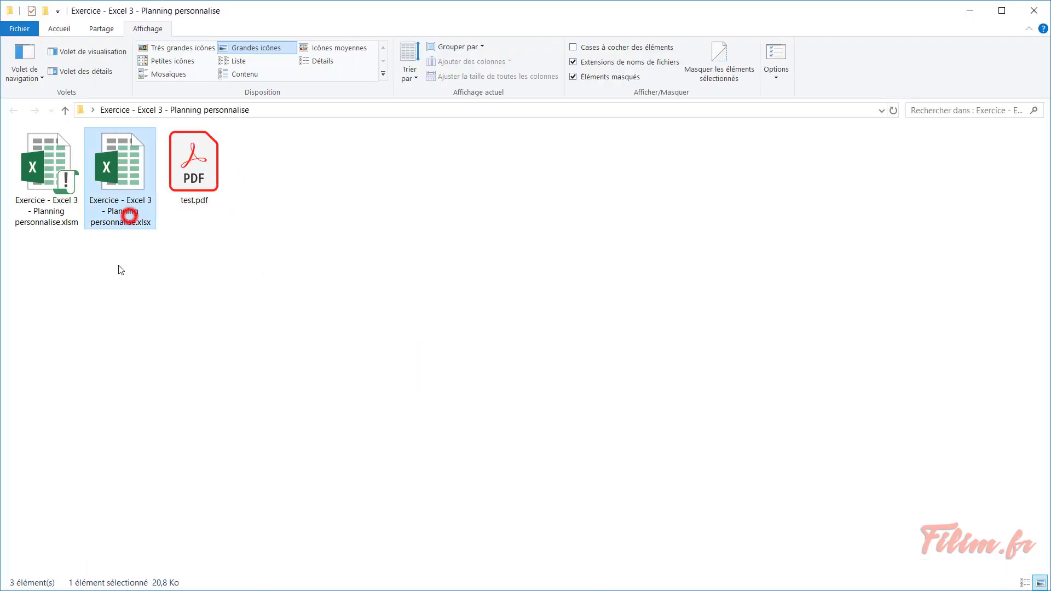
left_click(55, 232)
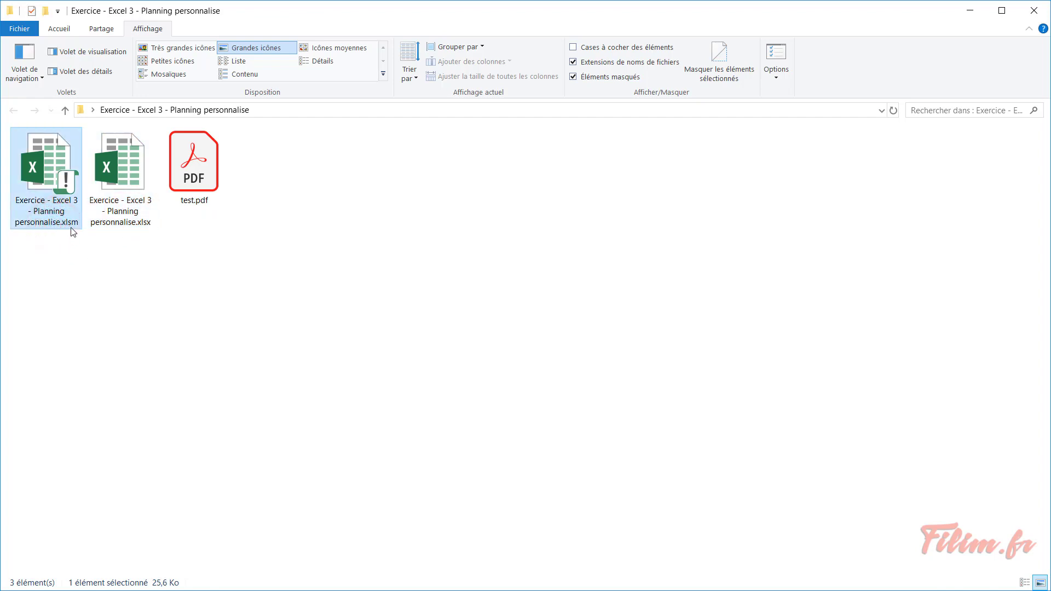
left_click(201, 184)
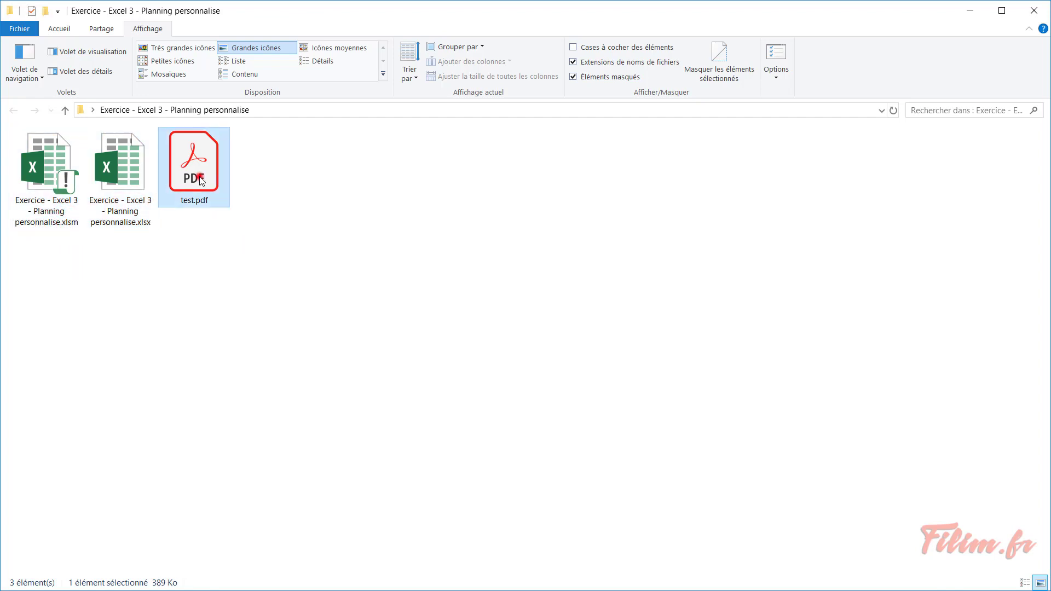
key("Delete")
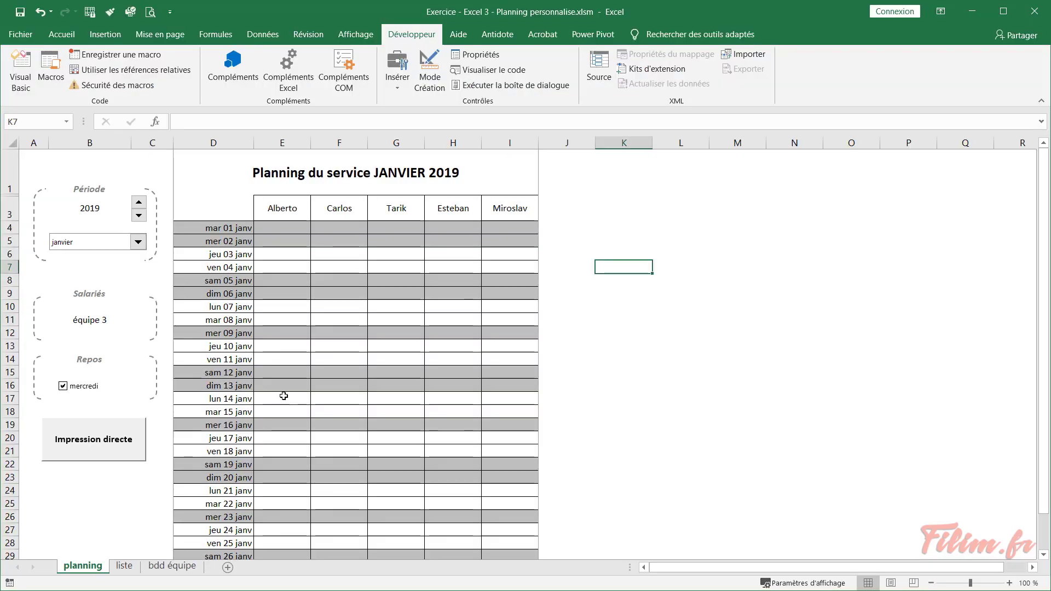
Set the planning month to juin and the year to 2022
left_click(282, 395)
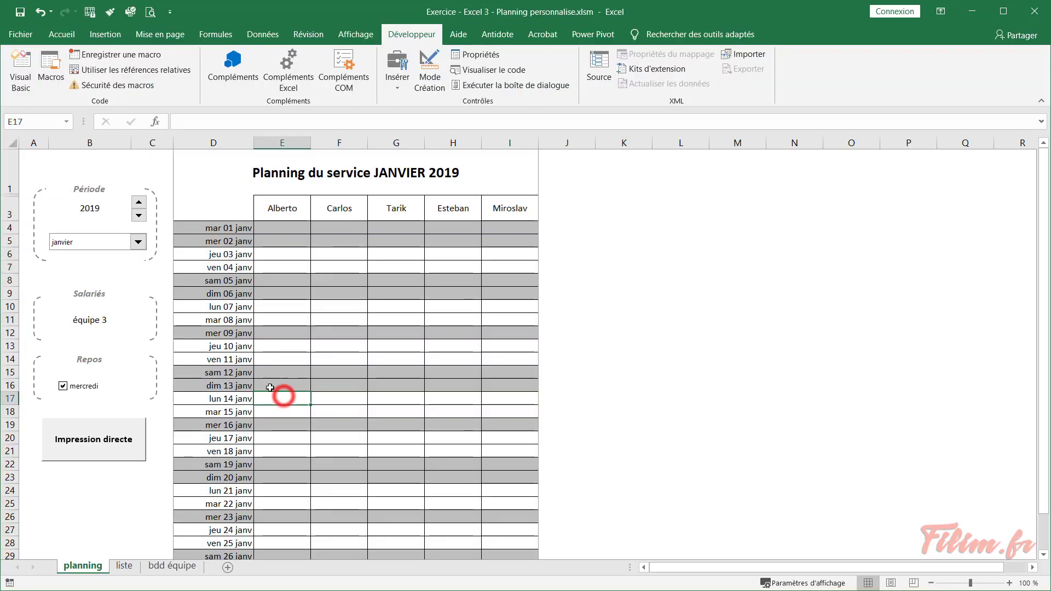
left_click(138, 242)
left_click(94, 296)
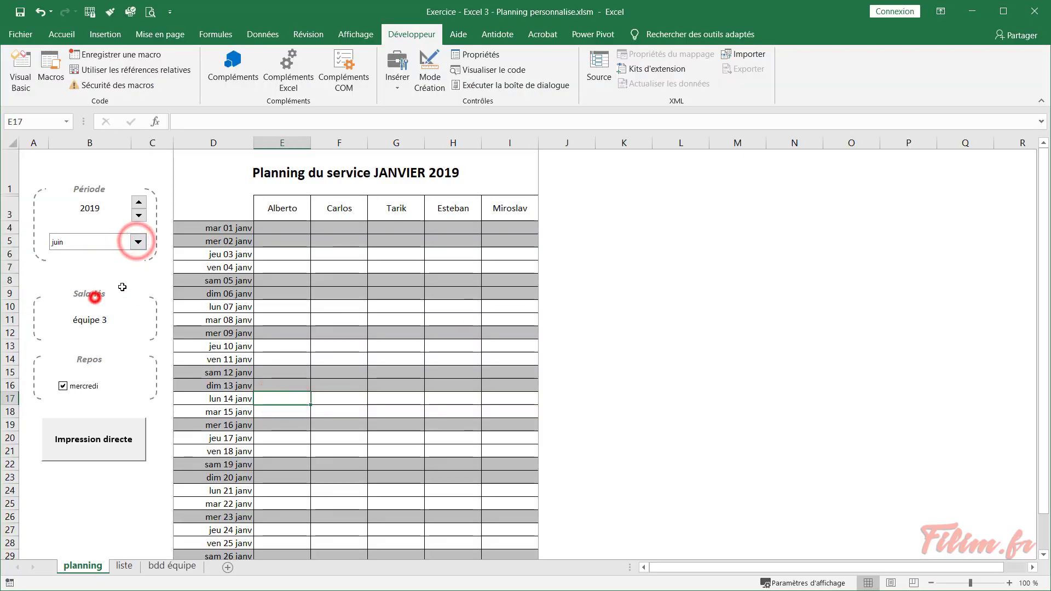
left_click(140, 202)
left_click(140, 202)
left_click(141, 203)
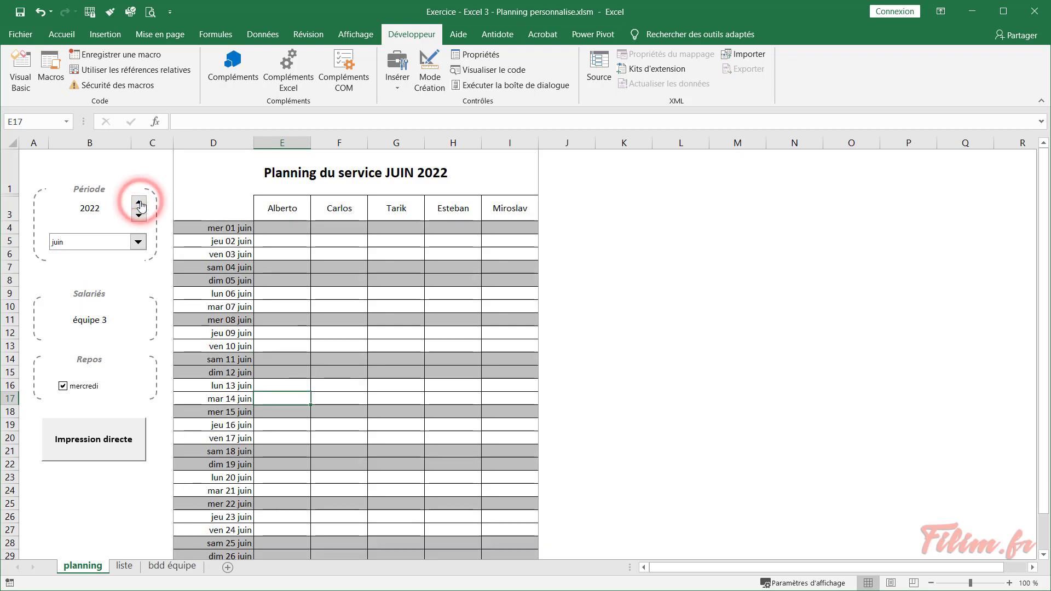
Choose équipe 5 in B11, untick mercredi, and launch the Impression directe export
left_click(119, 320)
left_click(141, 318)
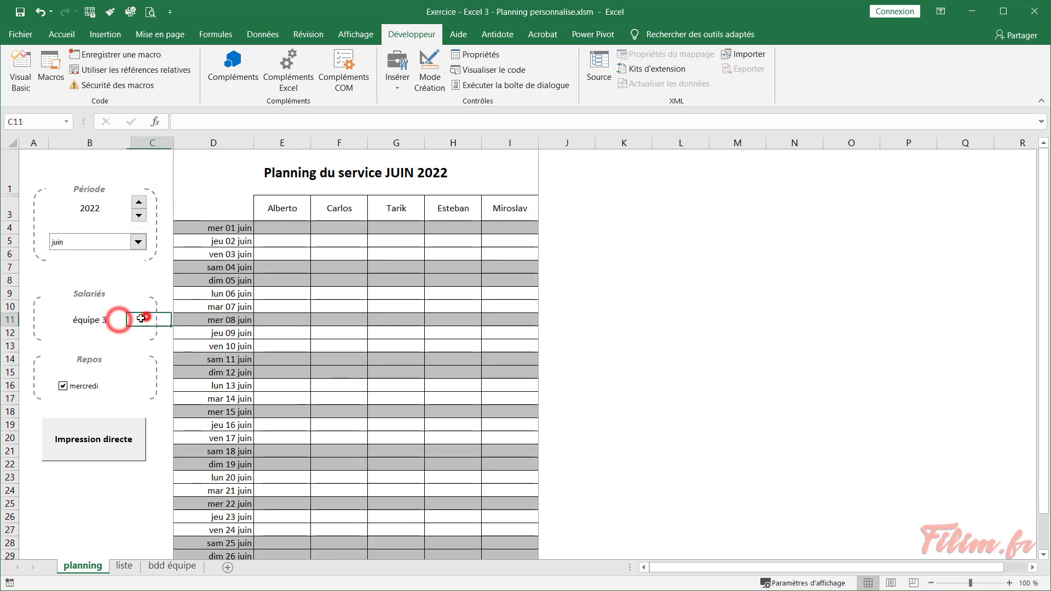
left_click(124, 319)
left_click(137, 320)
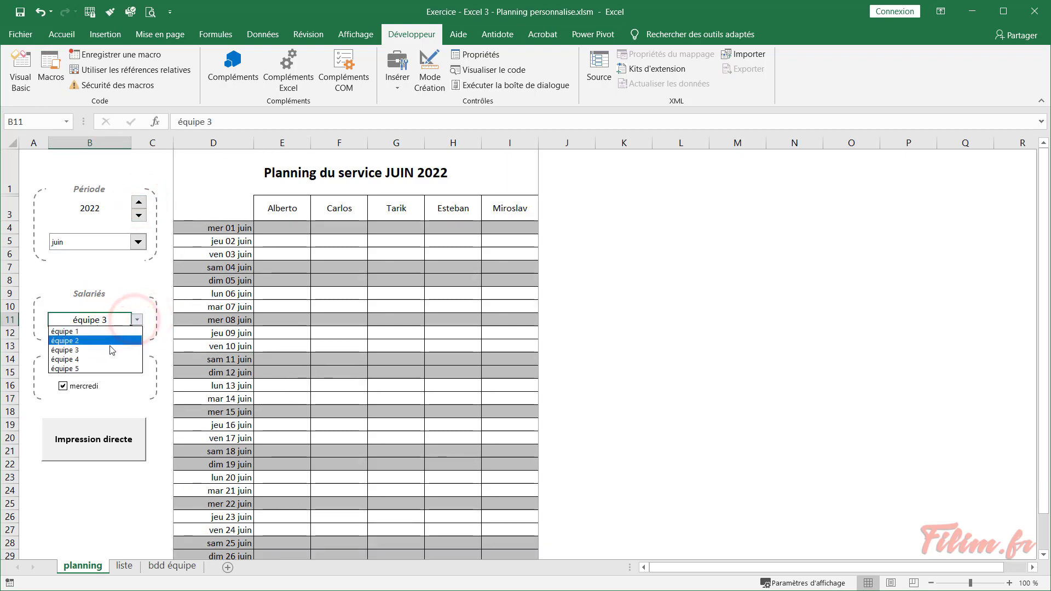
left_click(102, 368)
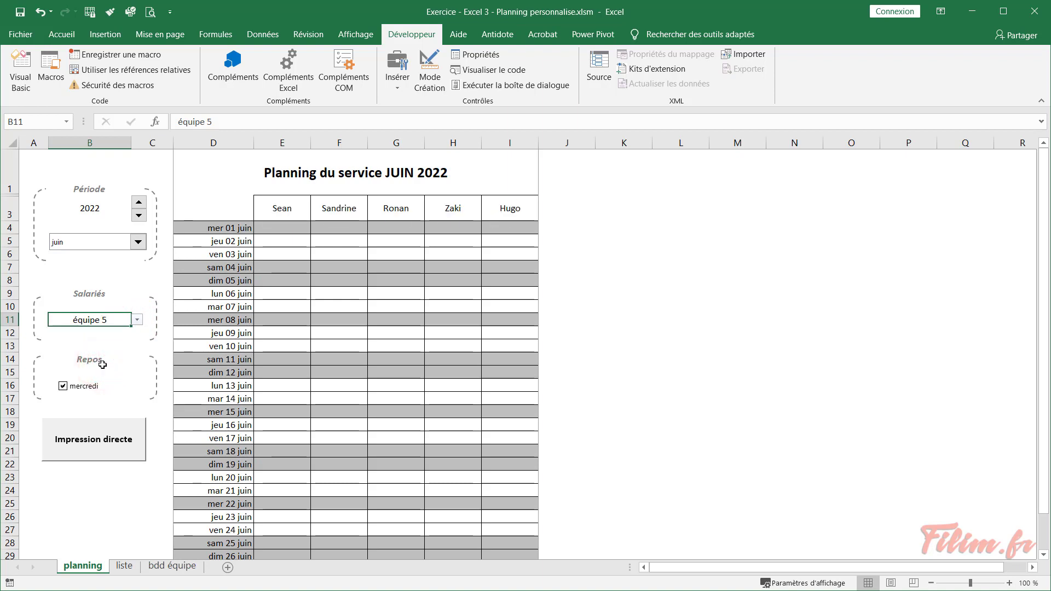
left_click(63, 387)
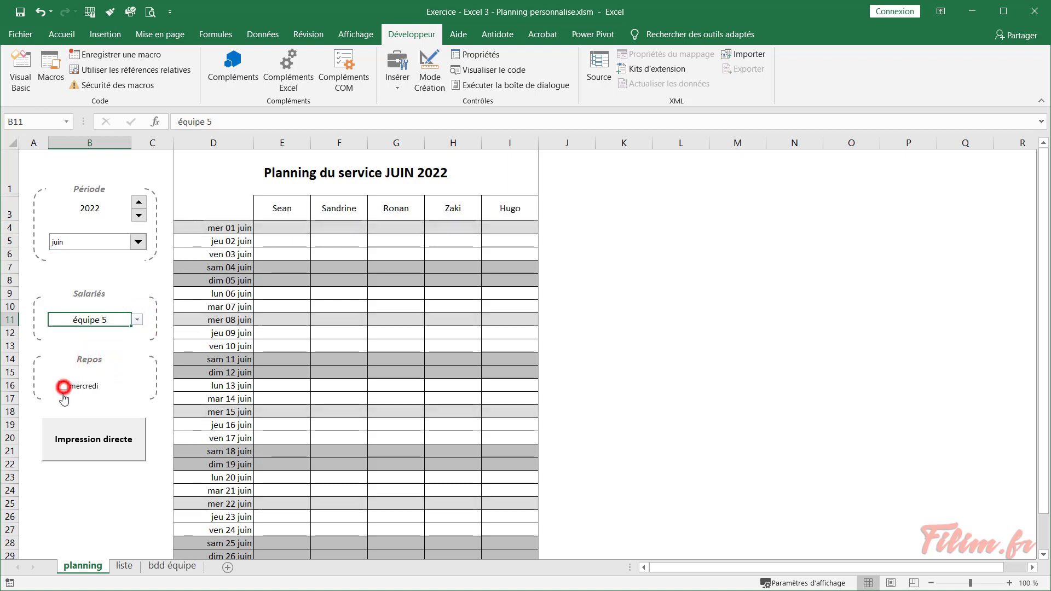
left_click(94, 447)
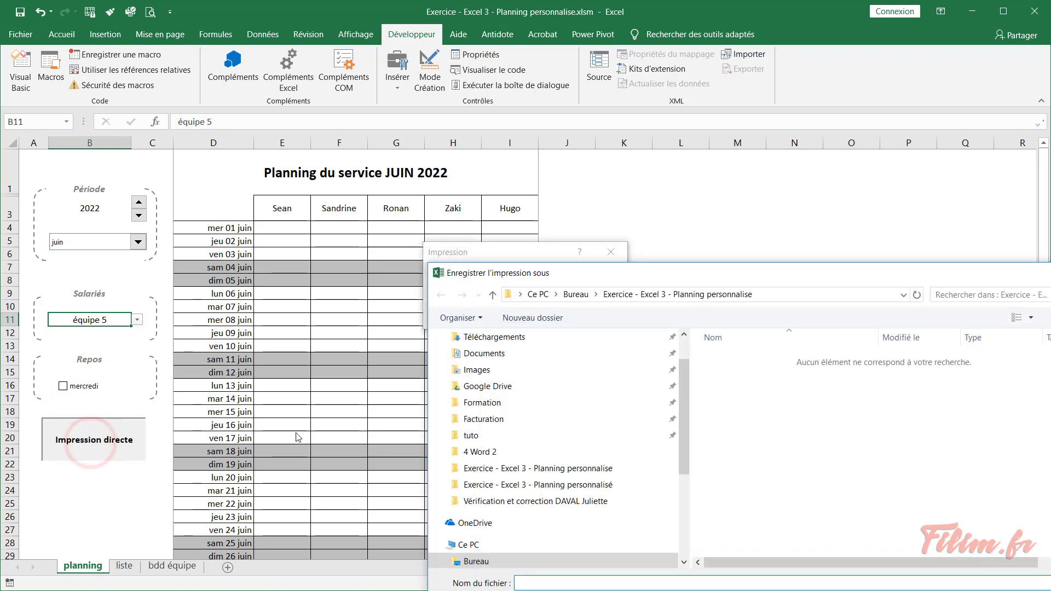
Enter 'test' as the file name and save the planning export as test.pdf
left_click(711, 274)
left_click(711, 539)
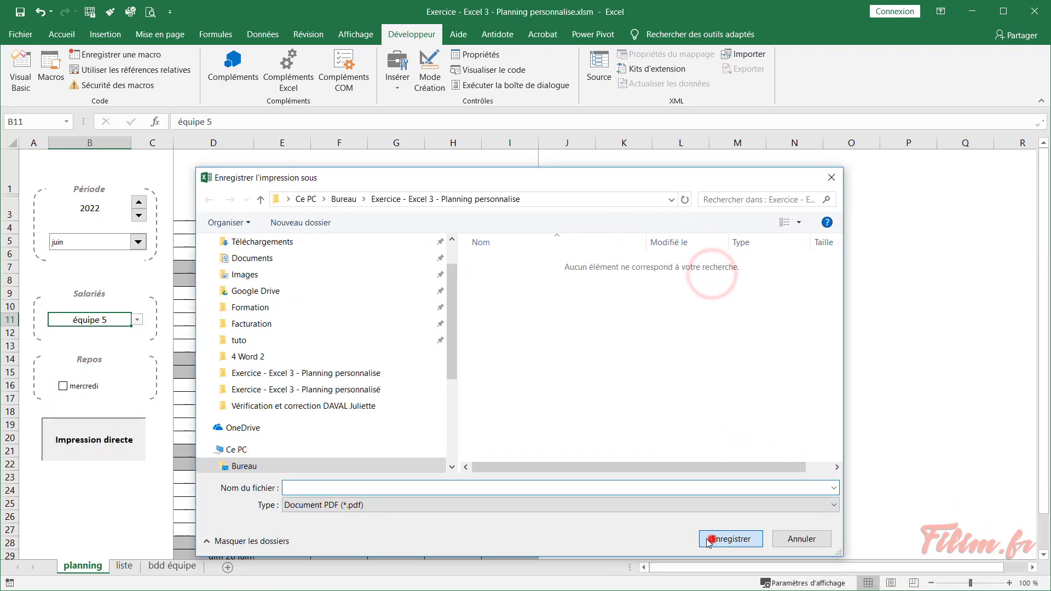
left_click(719, 539)
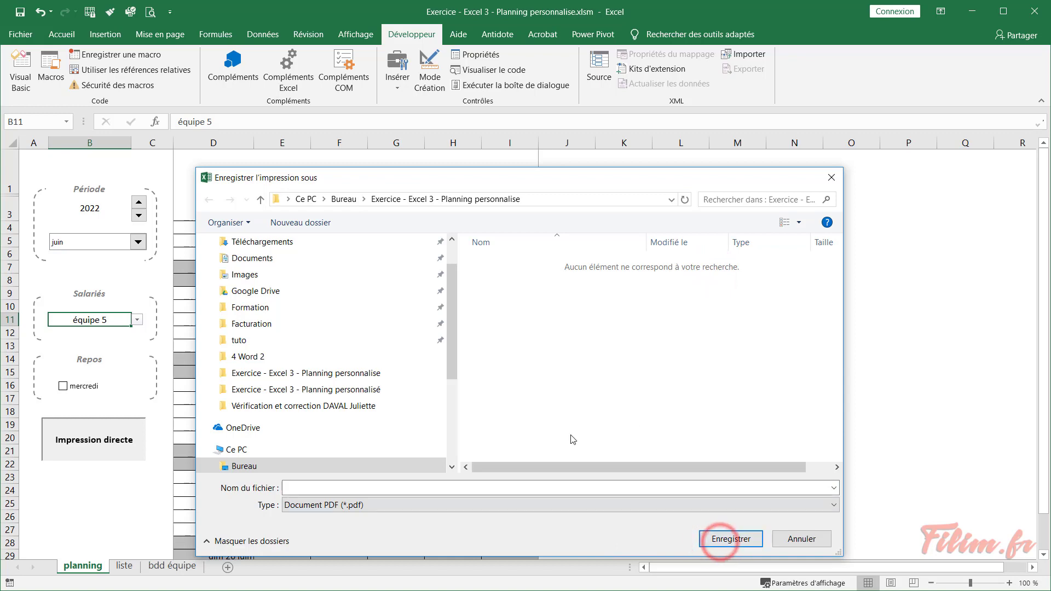
left_click(431, 482)
type("test")
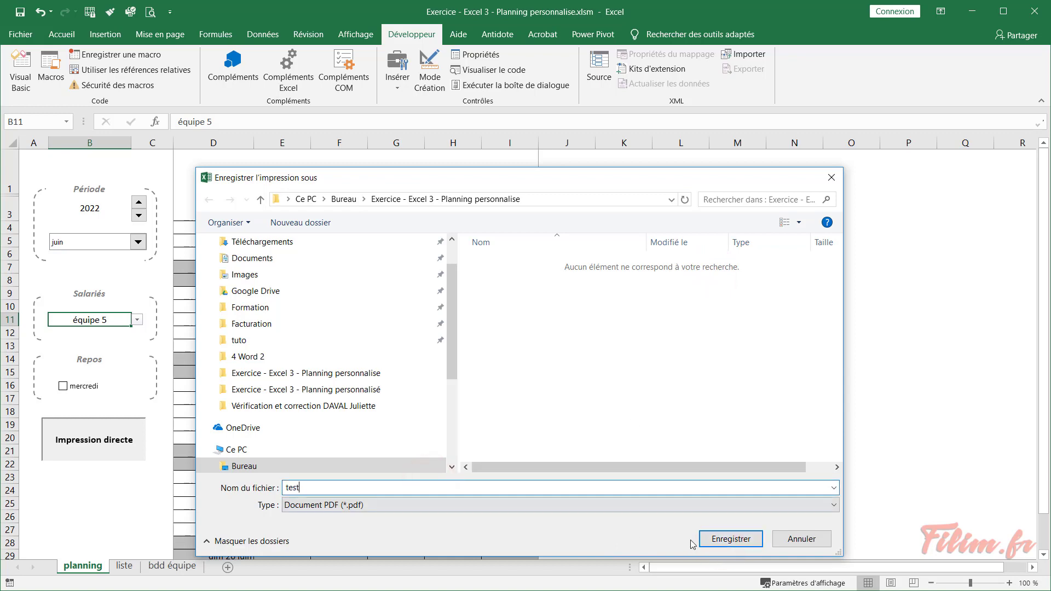
left_click(730, 539)
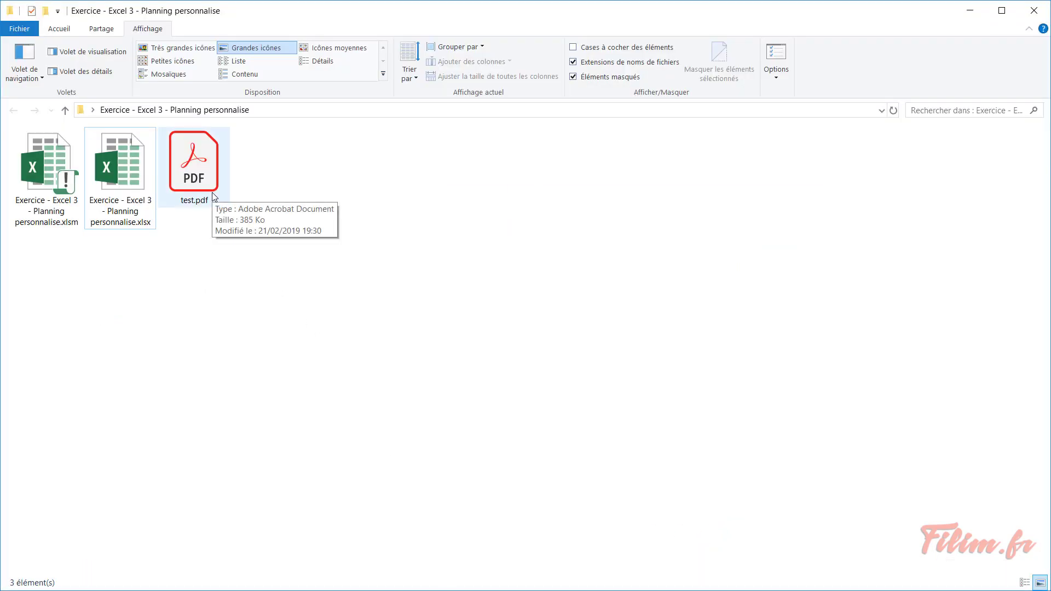
Open test.pdf in Acrobat to check the June planning, then close it
double_click(212, 191)
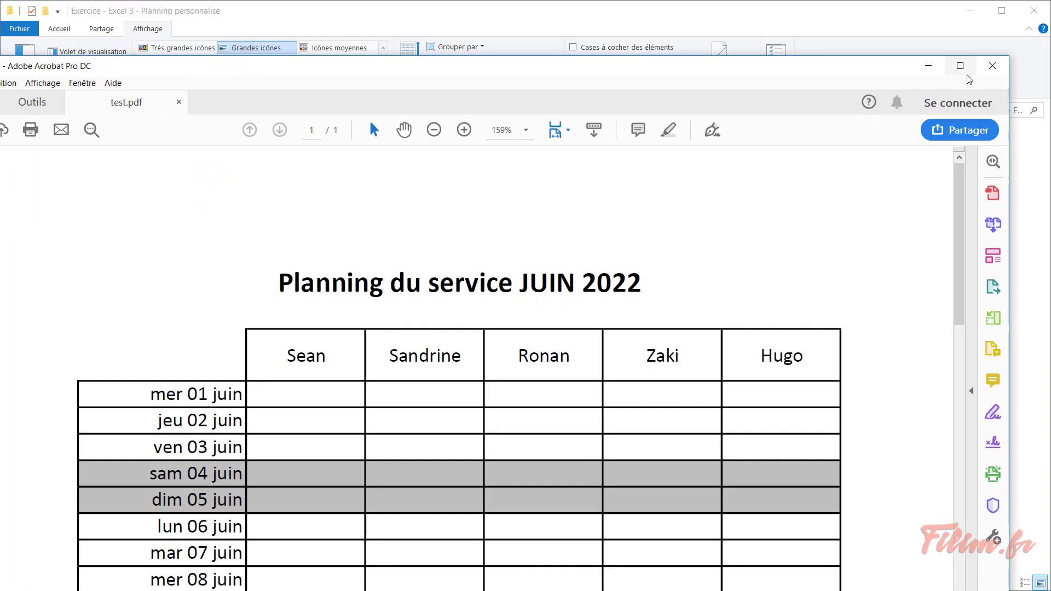
left_click(984, 73)
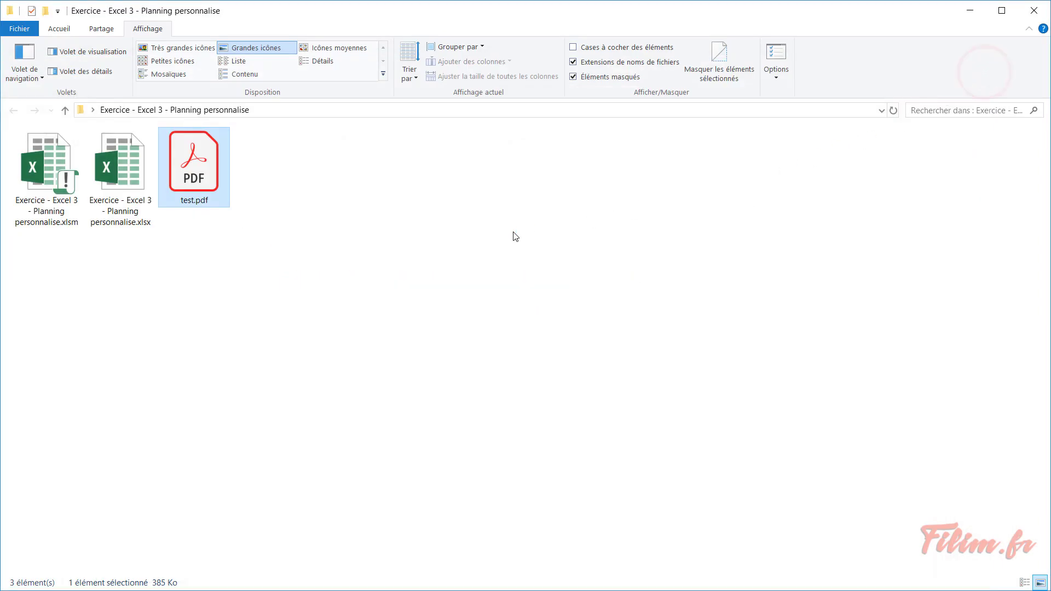
Minimise File Explorer and select cells E11 and G11 in the planning sheet
left_click(968, 11)
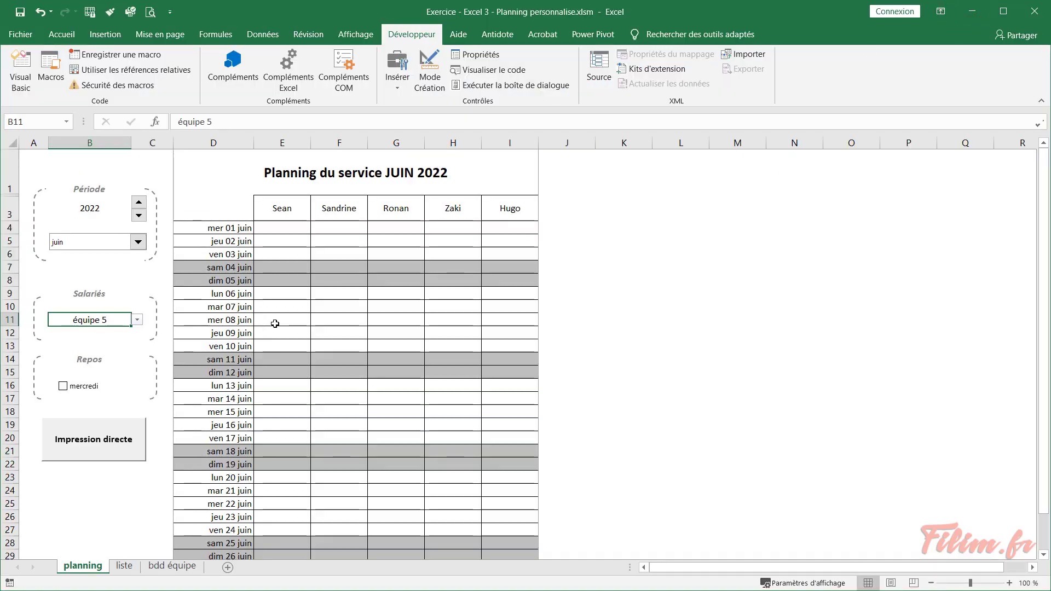
left_click(298, 319)
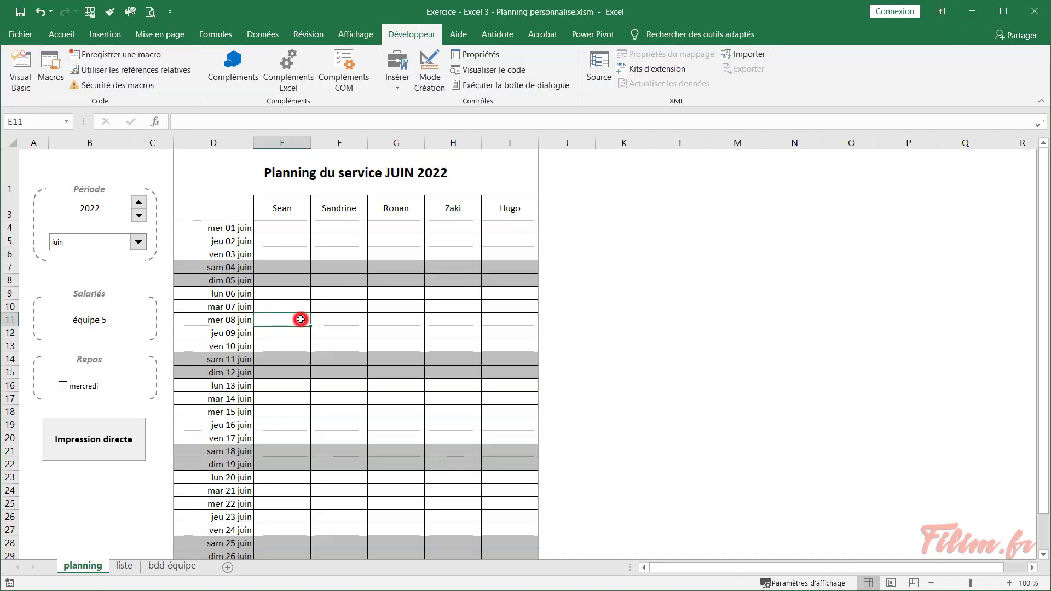
left_click(405, 322)
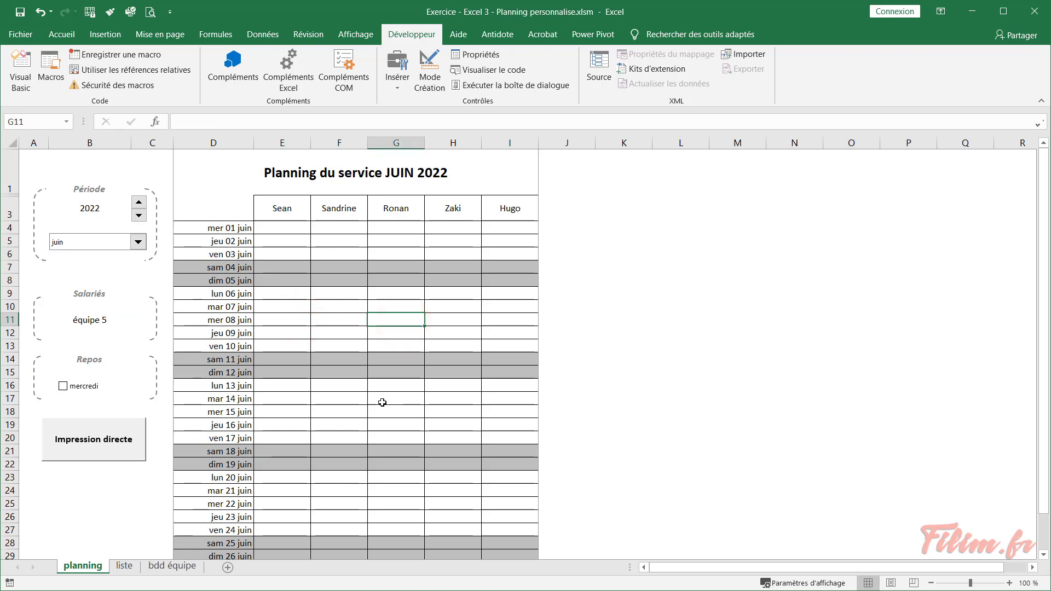